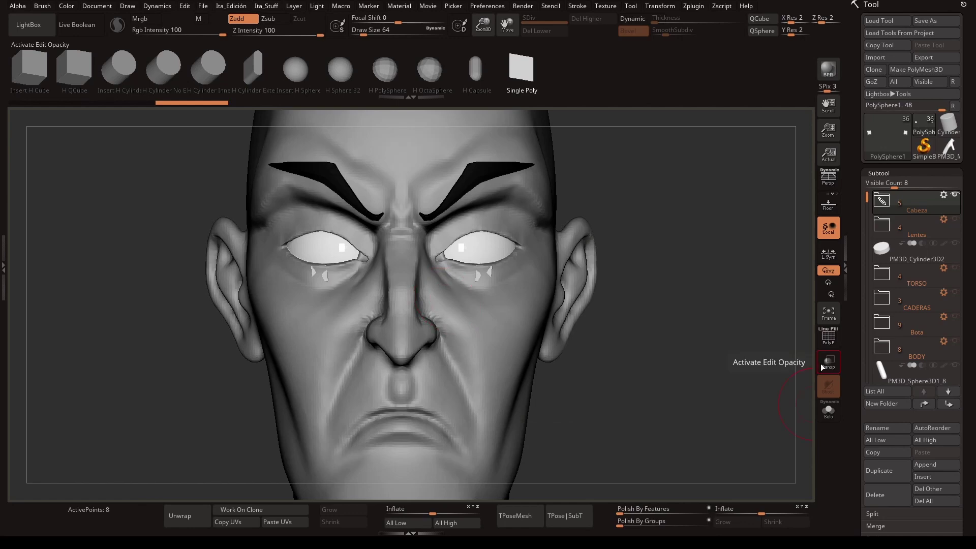
- Turn on Transp/Ghost and choose the ZModeler extrude action for the under-eye strips
left_click(822, 367)
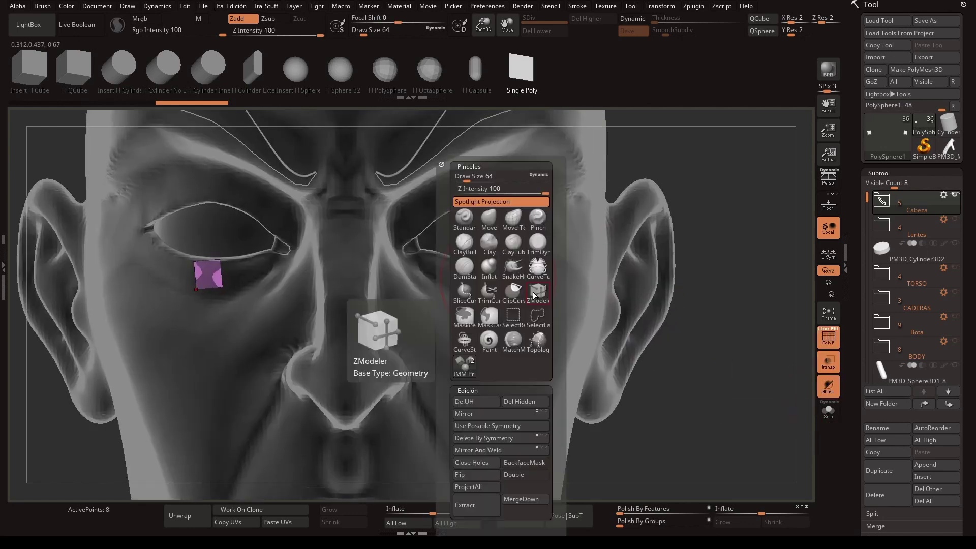
left_click(532, 421)
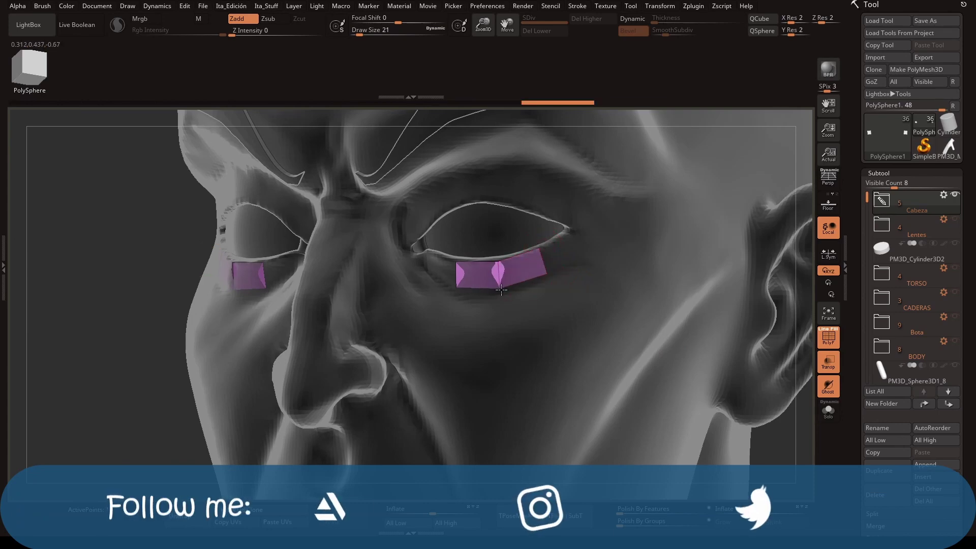
- Extend both under-eye strips along the eyes toward the inner corners
mouse_move(532, 264)
left_mouse_down()
mouse_move(602, 246)
mouse_move(559, 226)
left_mouse_up()
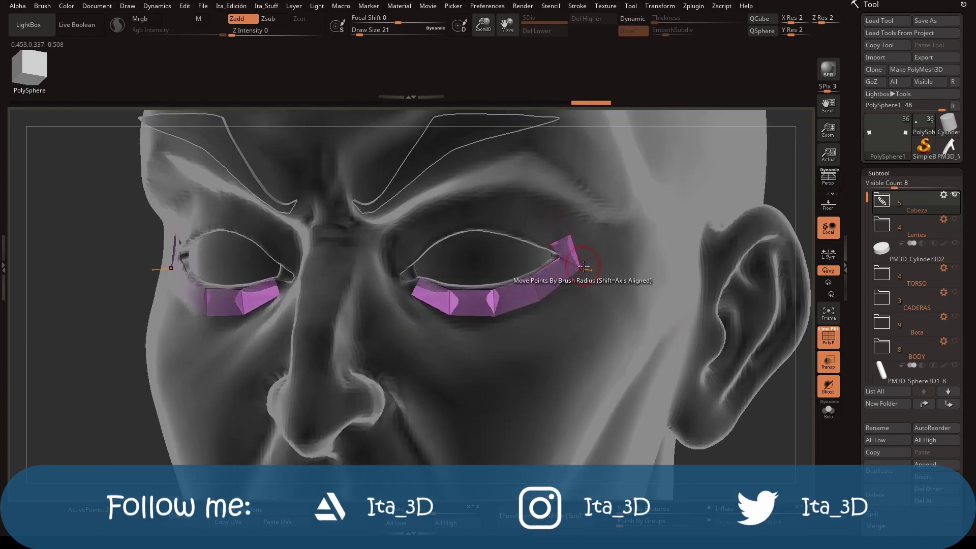
right_click_drag(498, 217, 509, 263, "shift")
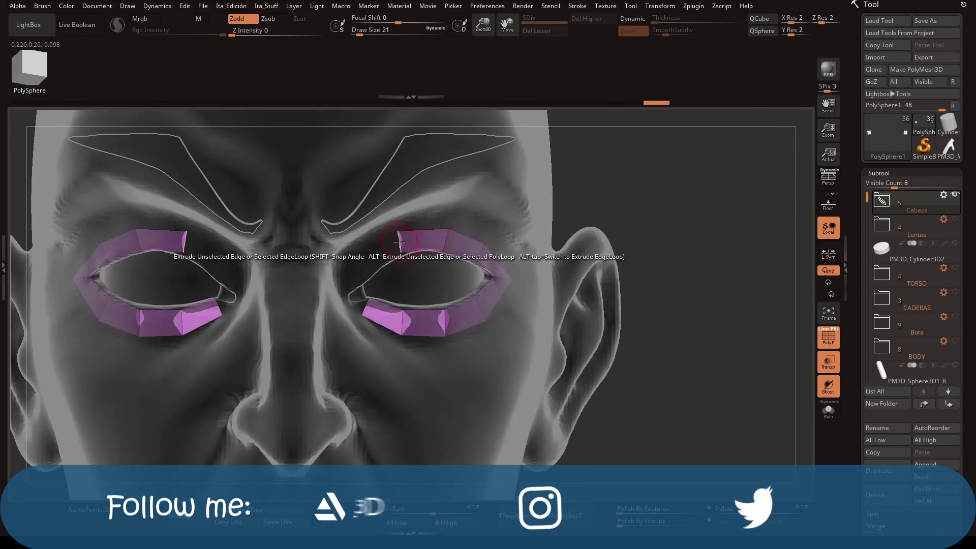
left_click_drag(400, 240, 358, 264)
left_click_drag(364, 309, 346, 313)
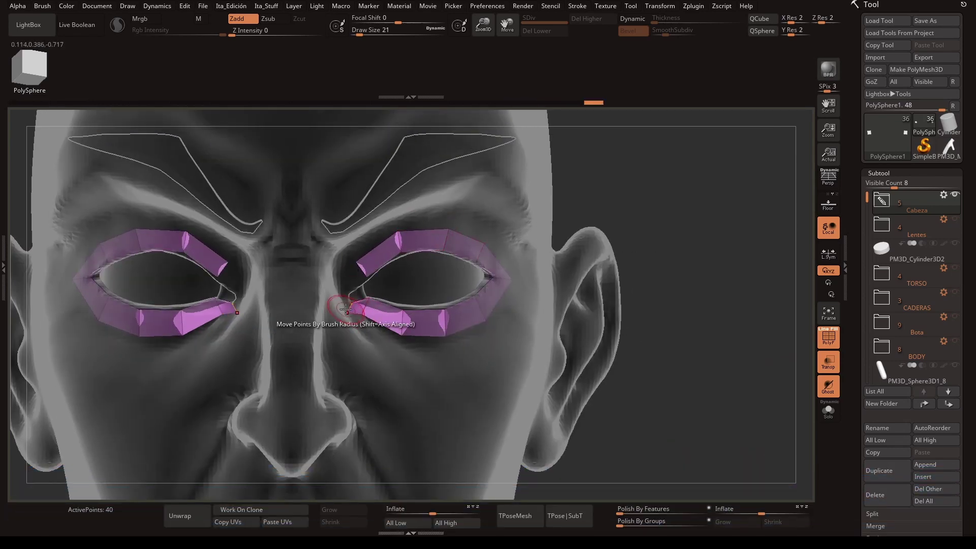
right_click_drag(346, 313, 328, 359)
- Close the inner eye-corner gaps and pull the under-eye polygons down toward the mouth
left_click(346, 272)
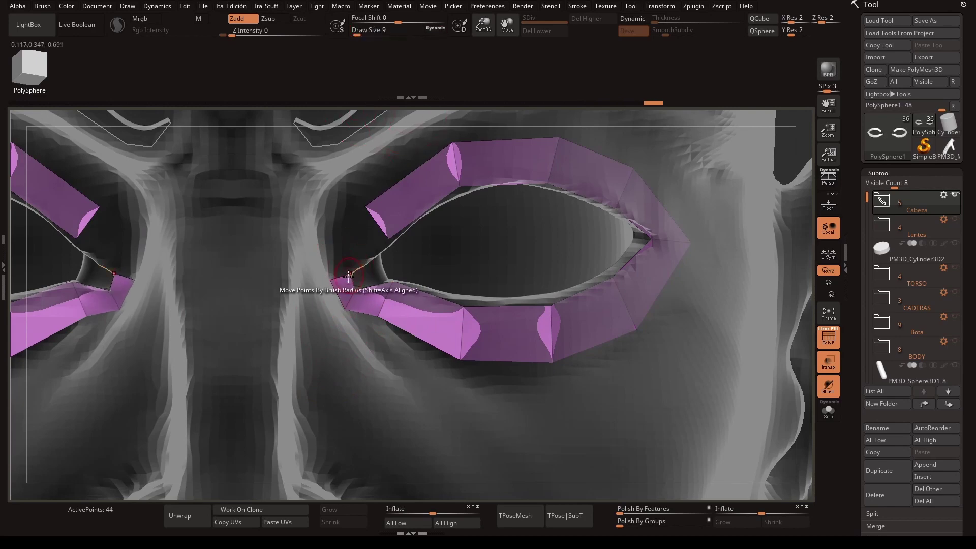
left_click(376, 208)
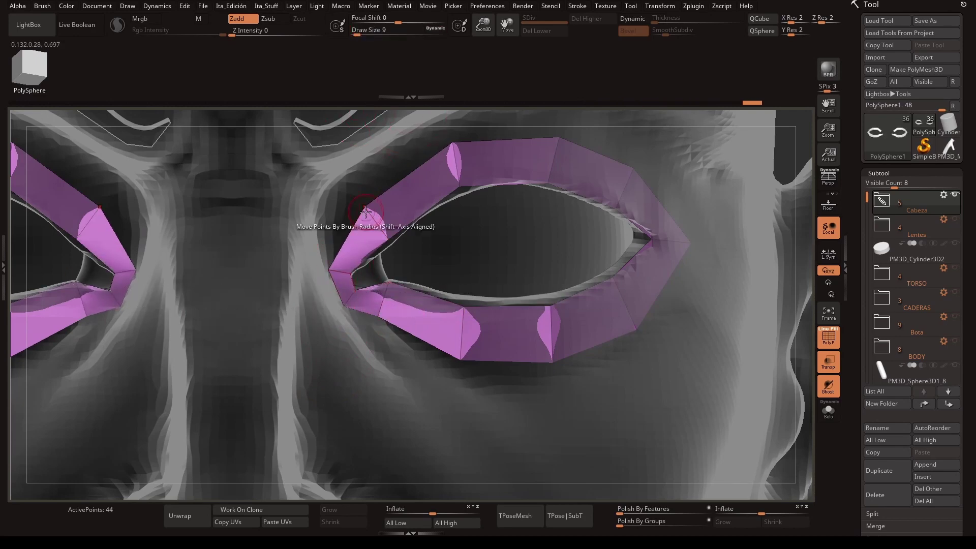
left_click_drag(365, 212, 354, 237)
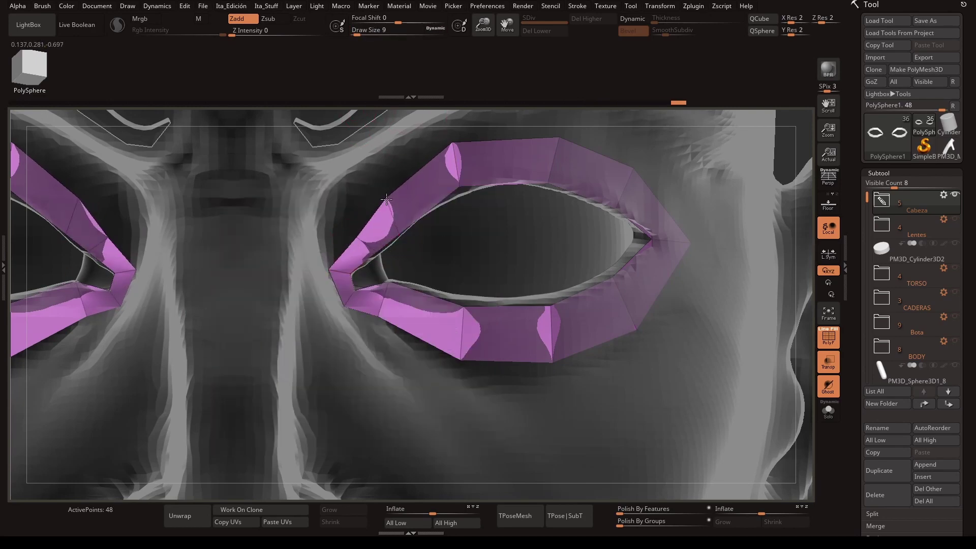
mouse_move(366, 238)
right_mouse_down("ctrl")
mouse_move(654, 356)
mouse_move(438, 194)
right_mouse_up("ctrl")
left_click_drag(437, 194, 422, 376)
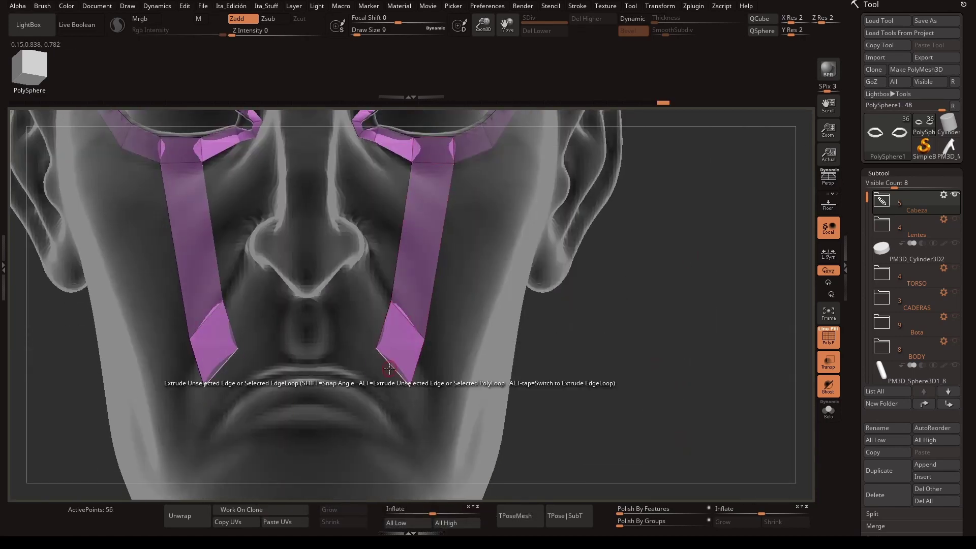
- Extrude the mouth-corner polygons inward into a band and pull its ends down and outward
key("space")
right_click_drag(662, 388, 662, 337, "alt")
left_click_drag(391, 326, 302, 293)
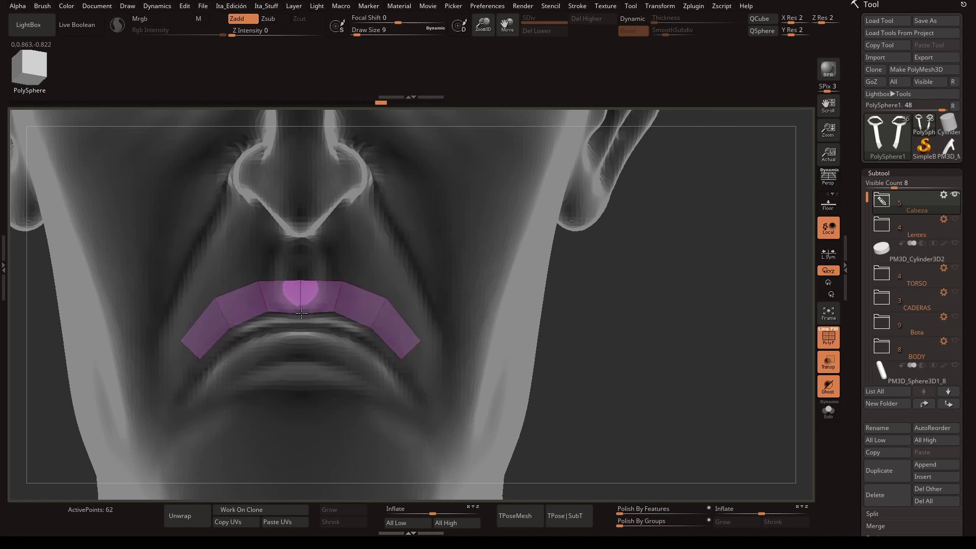
left_click_drag(388, 323, 447, 377)
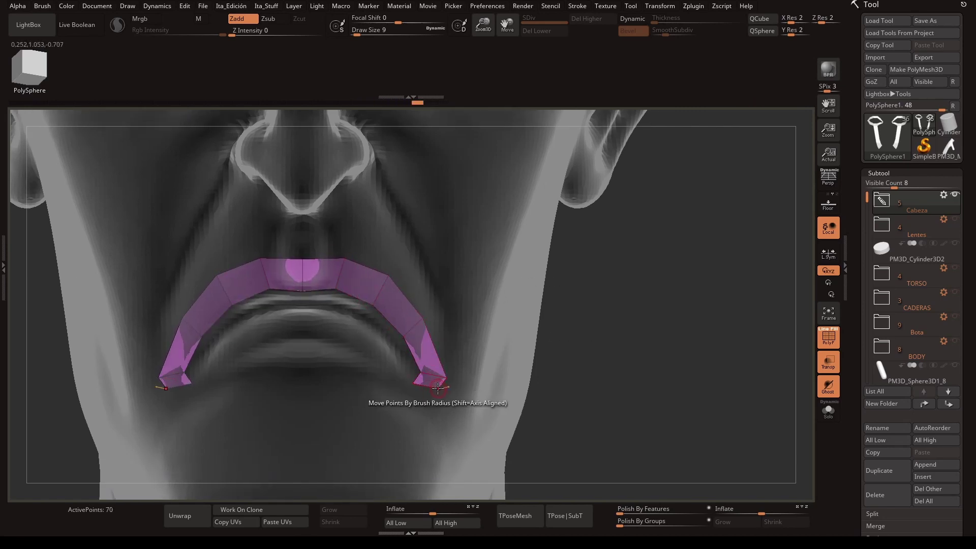
mouse_move(441, 391)
left_mouse_down()
mouse_move(393, 350)
mouse_move(425, 393)
left_mouse_up()
- Delete stray polygons below the mouth and at the band tips, adding polygons along the band's bottom
left_click_drag(303, 293, 324, 324)
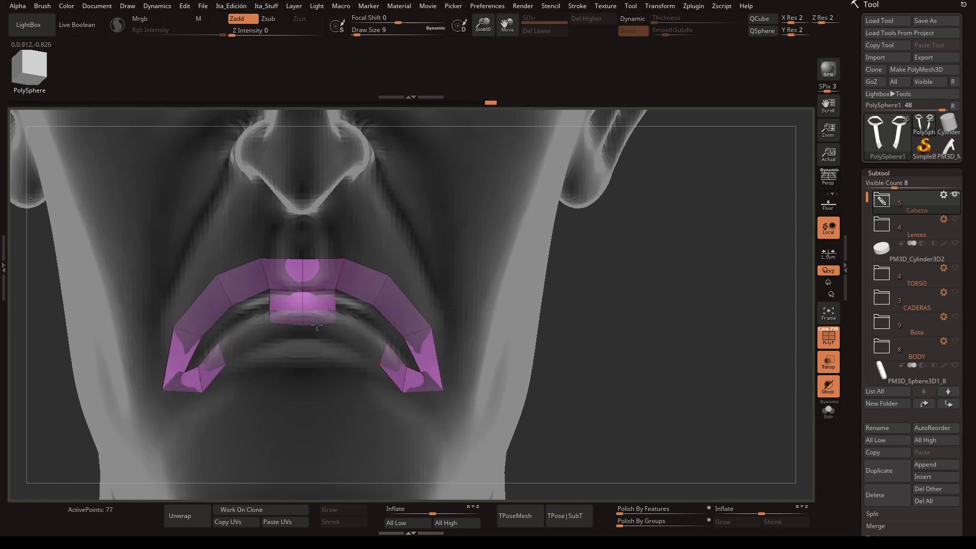
left_click(325, 324)
left_click(410, 377)
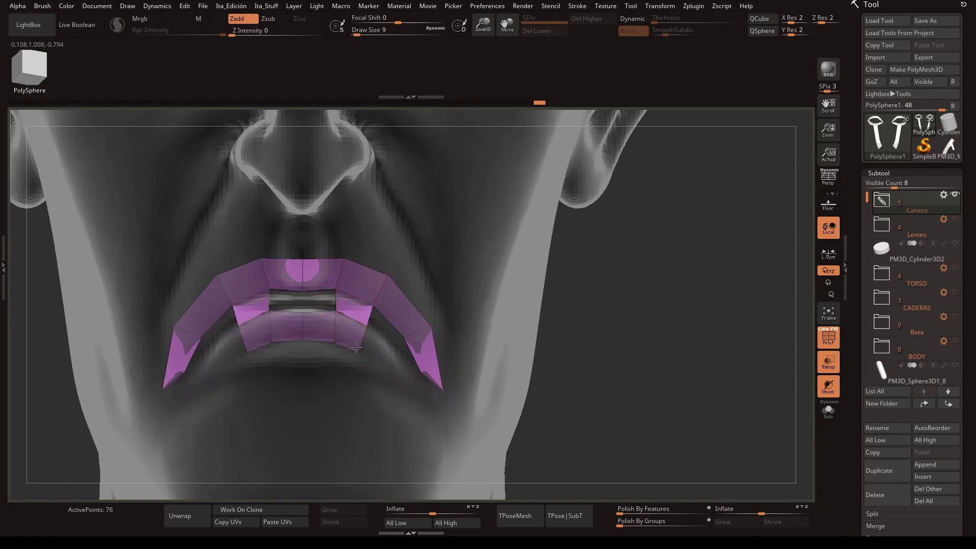
left_click_drag(391, 362, 392, 386)
scroll(410, 392, "up", 3)
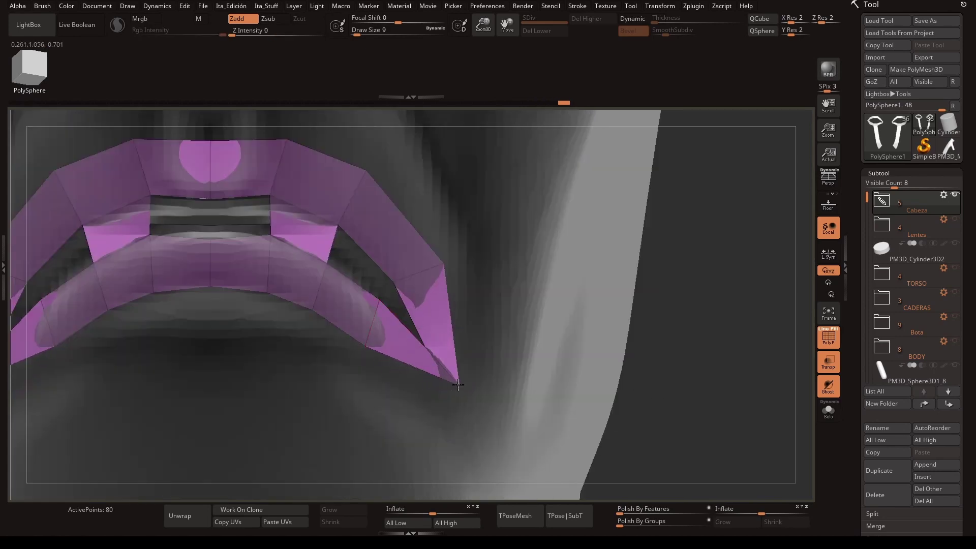
scroll(715, 403, "down", 2)
scroll(621, 384, "down", 3)
scroll(467, 388, "up", 4)
- Switch between Extrude Edge and Delete A Poly actions and reframe the whole face
key("space")
left_click(351, 280)
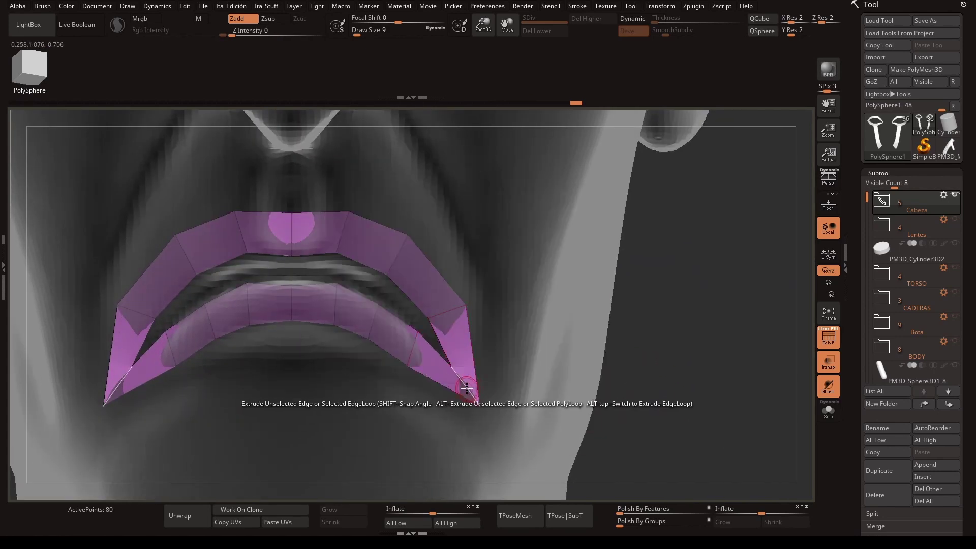
key("space")
left_click(343, 224)
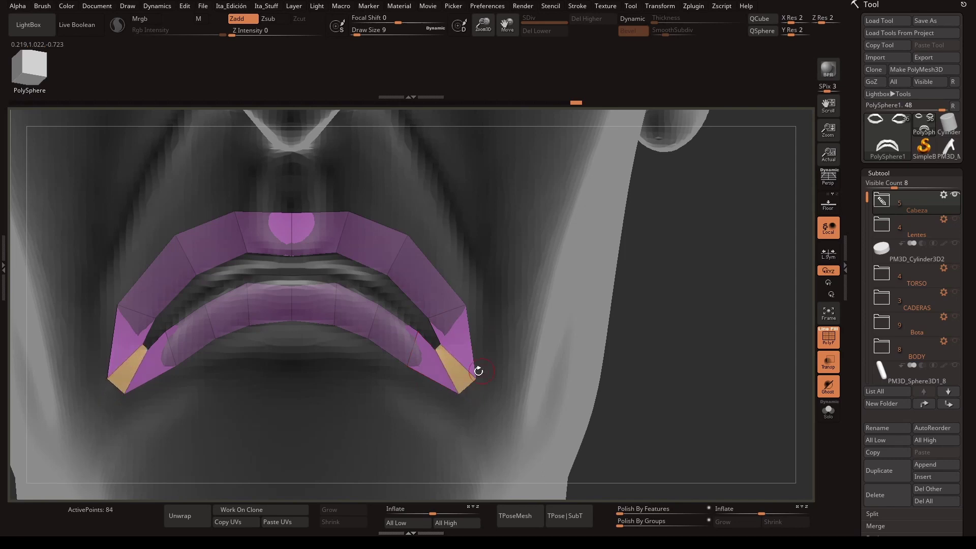
key("space")
left_click(436, 220)
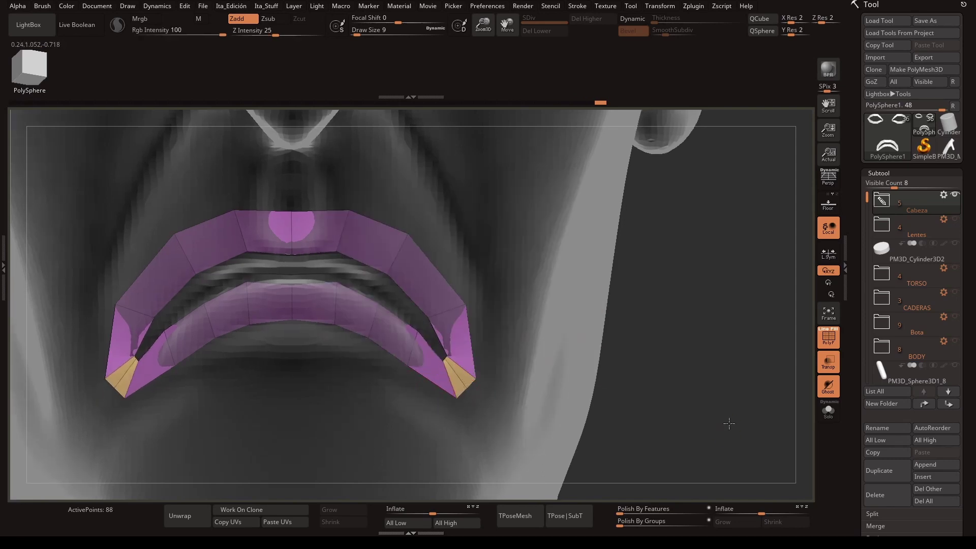
scroll(438, 334, "up", 3)
scroll(714, 365, "down", 4)
left_click_drag(713, 365, 629, 382)
scroll(638, 377, "down", 4)
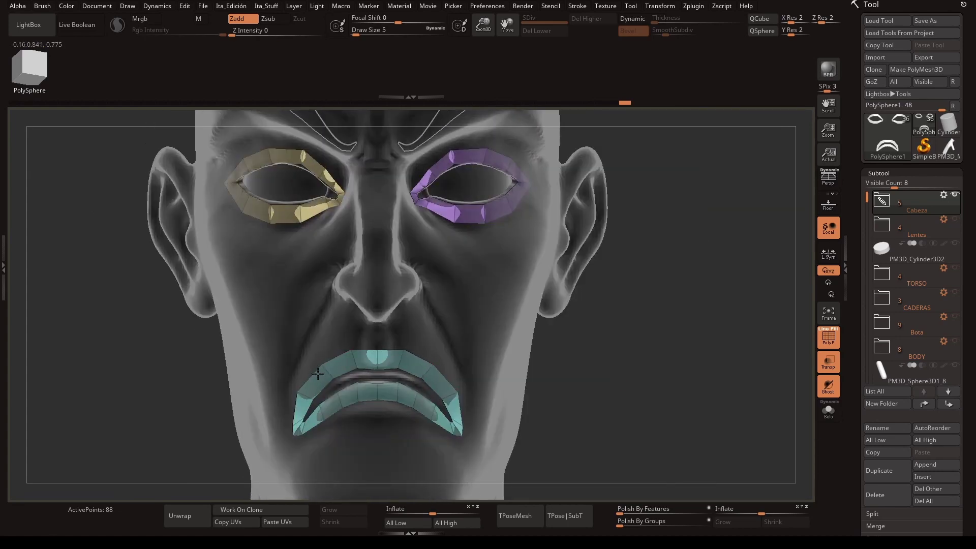
- Extrude the mouth-corner polygons upward, delete the corner pieces, and extend the cheek strips toward the nose
key("space")
left_click_drag(722, 378, 692, 381)
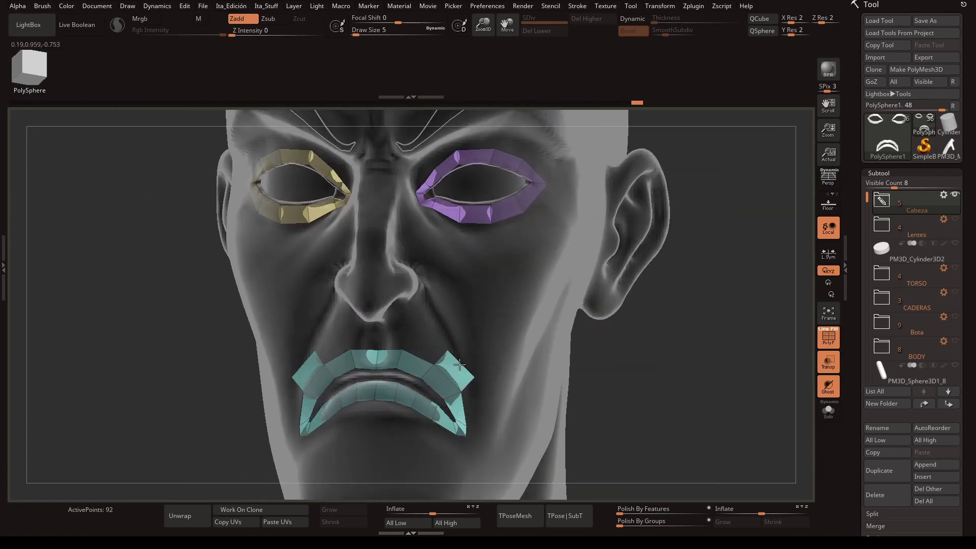
left_click_drag(459, 364, 493, 338)
left_click(483, 346)
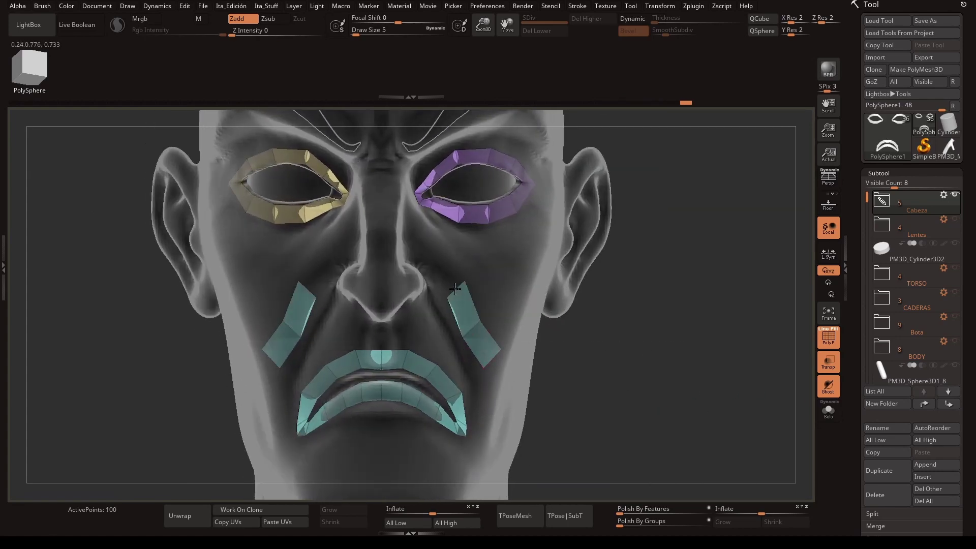
left_click_drag(466, 333, 435, 277)
mouse_move(719, 395)
left_mouse_down()
mouse_move(736, 394)
mouse_move(394, 263)
left_mouse_up()
- Join the two cheek strips over the nose and check the band from front and below
left_click(394, 258)
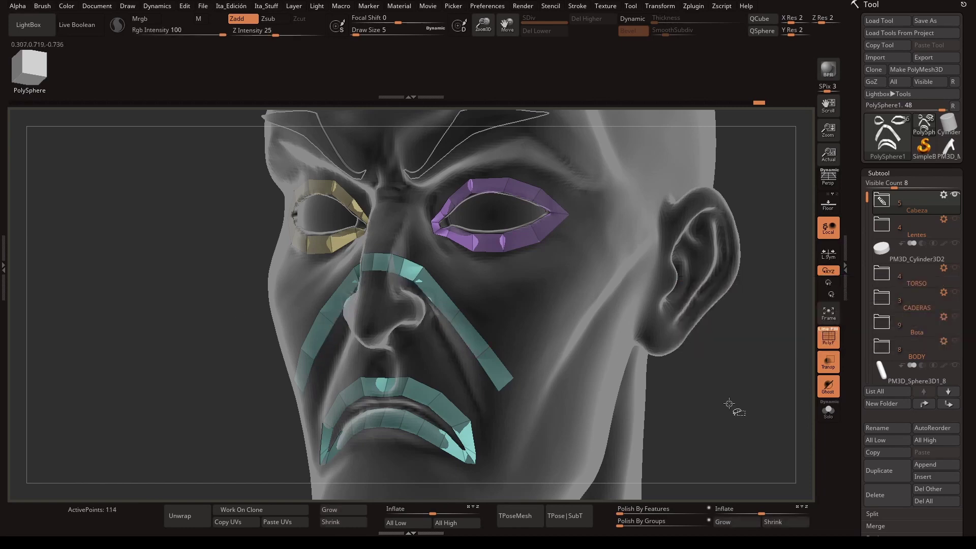
mouse_move(731, 405)
left_mouse_down()
mouse_move(702, 351)
mouse_move(523, 310)
left_mouse_up()
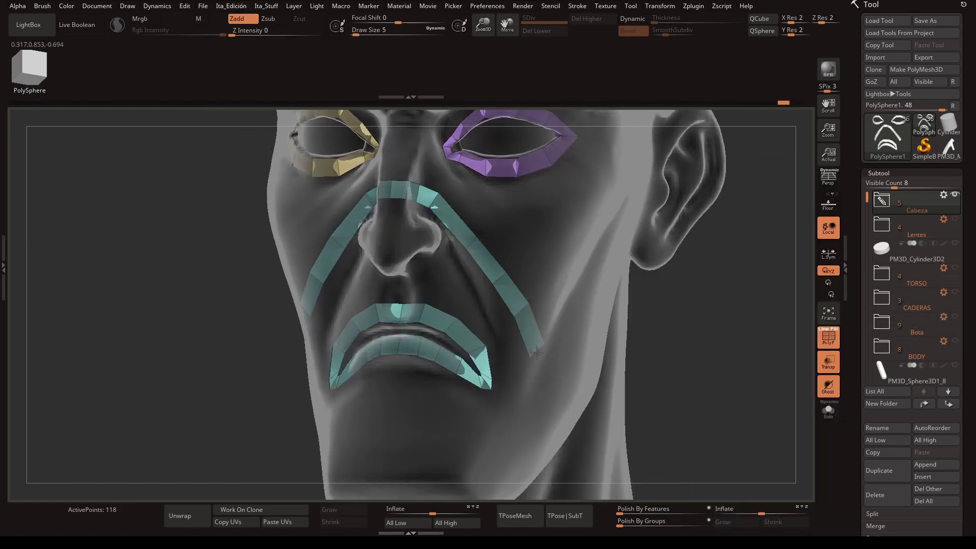
left_click_drag(537, 353, 507, 332)
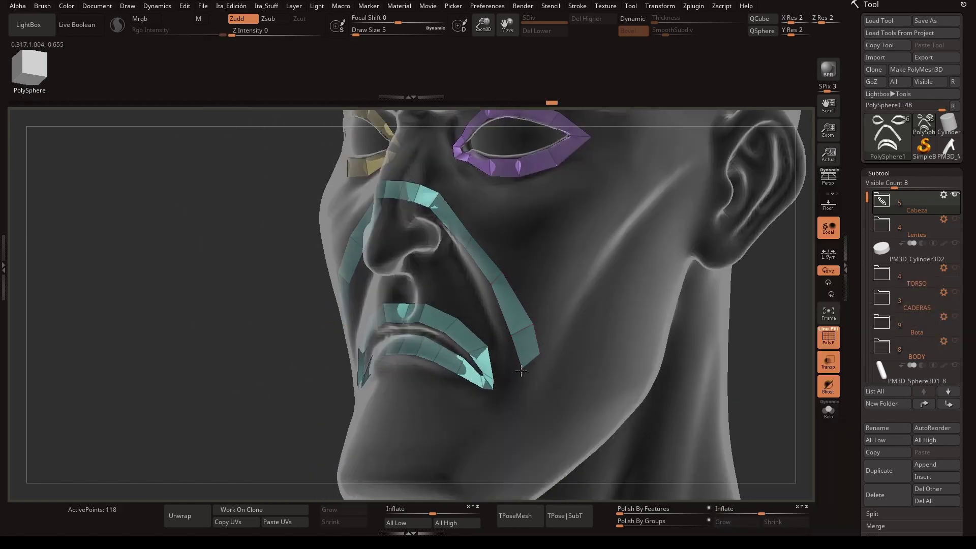
mouse_move(749, 375)
left_mouse_down()
mouse_move(504, 327)
mouse_move(462, 347)
mouse_move(407, 349)
mouse_move(534, 392)
mouse_move(643, 337)
mouse_move(324, 302)
left_mouse_up()
mouse_move(616, 346)
left_mouse_down()
mouse_move(721, 401)
mouse_move(675, 329)
mouse_move(616, 305)
mouse_move(636, 309)
mouse_move(716, 379)
mouse_move(616, 375)
mouse_move(776, 395)
mouse_move(416, 381)
mouse_move(397, 390)
mouse_move(682, 392)
mouse_move(178, 304)
mouse_move(327, 272)
mouse_move(360, 288)
left_mouse_up()
key("space")
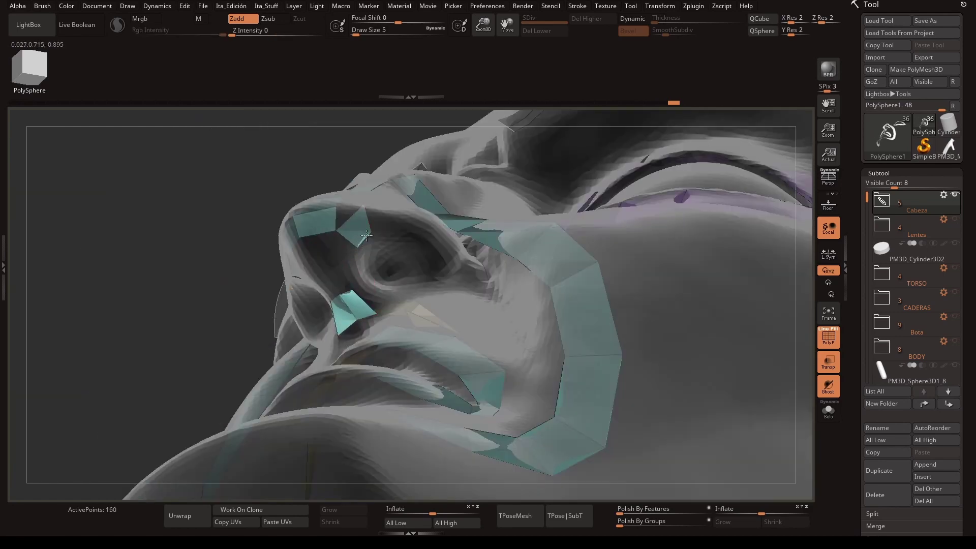
- Build a polygon ring around the nostril, reshaping it and removing an extra polygon
left_click(359, 238)
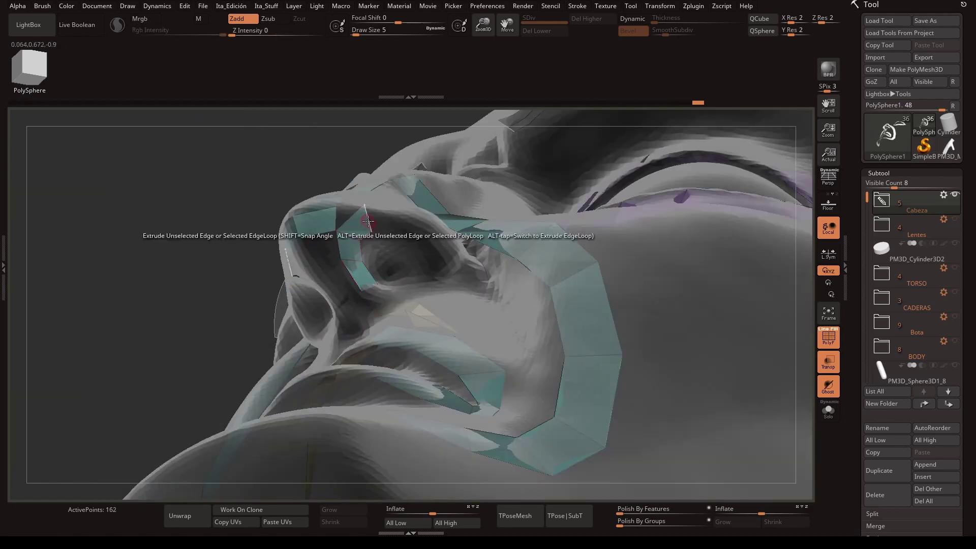
mouse_move(357, 305)
left_mouse_down()
mouse_move(401, 261)
mouse_move(94, 275)
left_mouse_up()
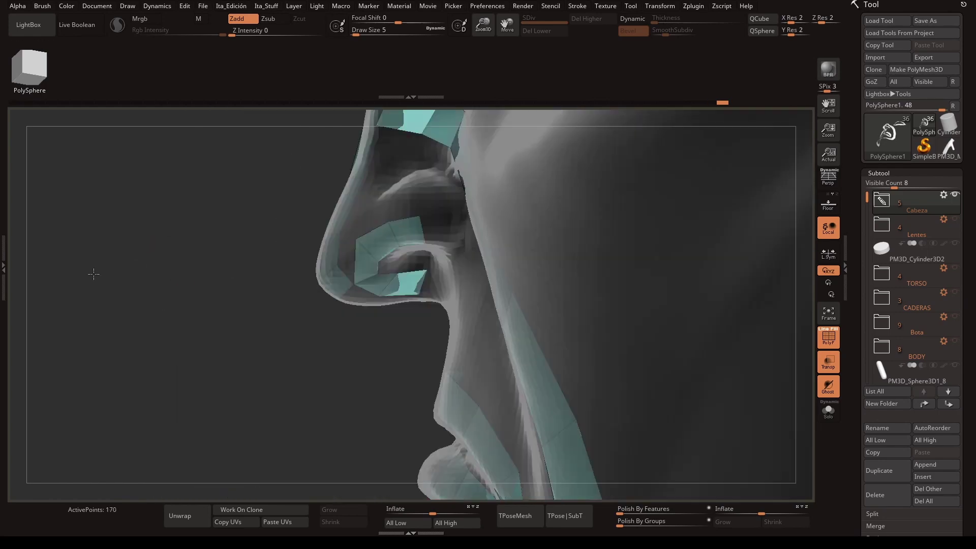
left_click_drag(369, 261, 365, 252)
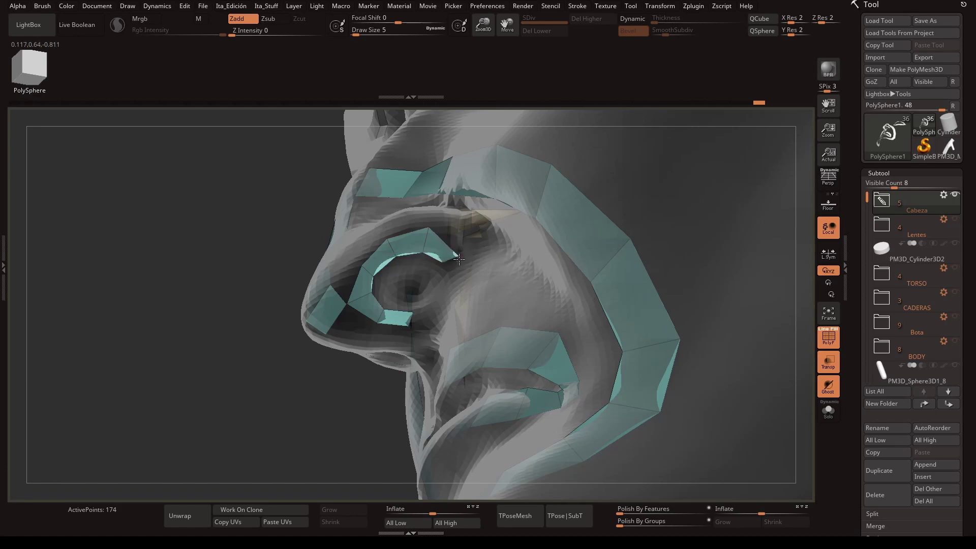
left_click_drag(437, 281, 426, 304)
left_click(436, 300)
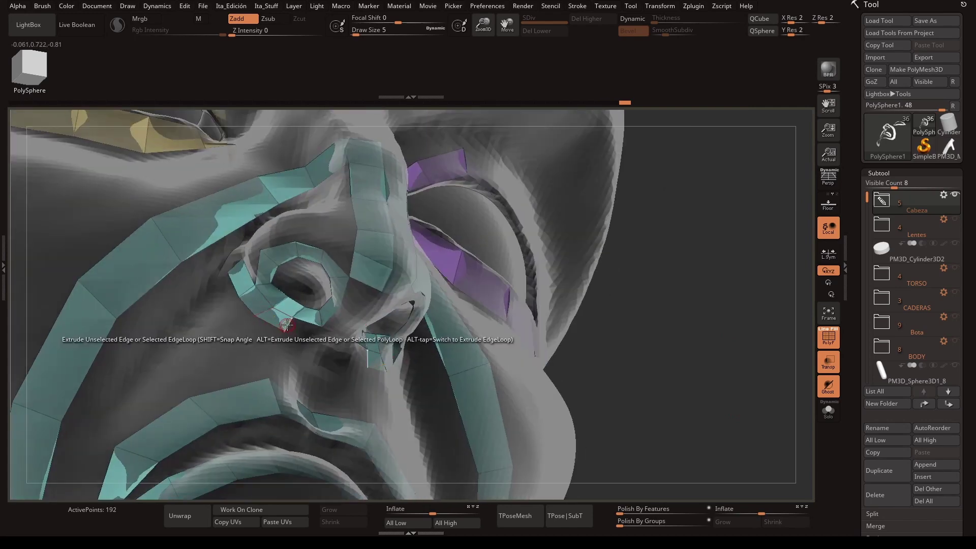
- Turn Transp off and inspect the nostril ring from the side of the nose
left_click(828, 362)
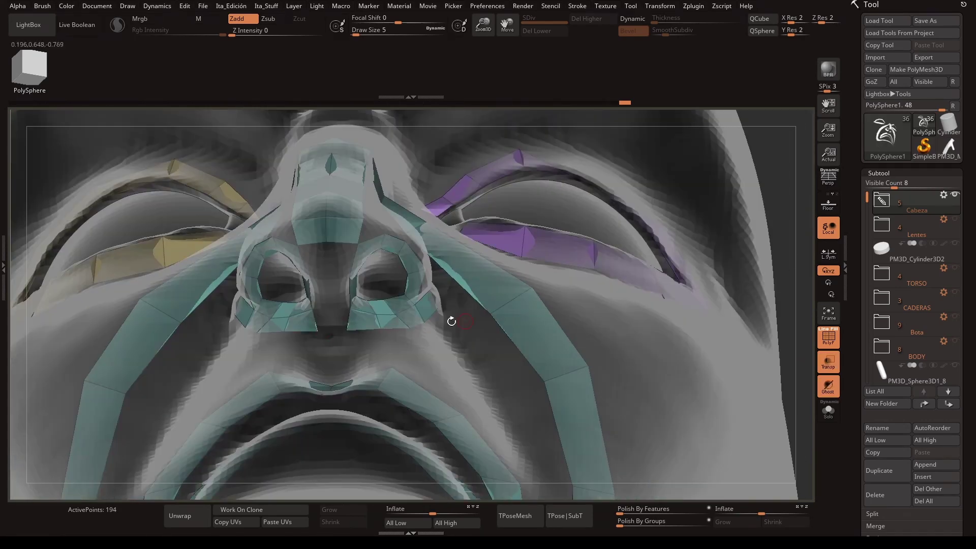
mouse_move(342, 321)
left_mouse_down()
mouse_move(704, 318)
mouse_move(510, 268)
mouse_move(178, 374)
left_mouse_up()
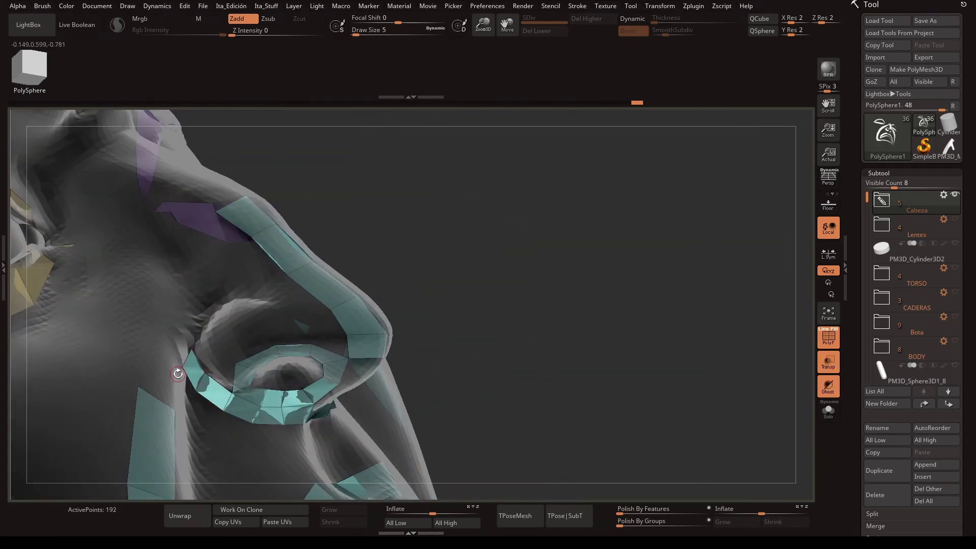
mouse_move(196, 305)
left_mouse_down()
mouse_move(196, 399)
mouse_move(242, 303)
mouse_move(209, 342)
mouse_move(257, 354)
mouse_move(411, 307)
mouse_move(244, 328)
mouse_move(198, 310)
left_mouse_up()
mouse_move(274, 296)
left_mouse_down()
mouse_move(534, 342)
mouse_move(567, 333)
mouse_move(497, 270)
mouse_move(271, 346)
mouse_move(316, 330)
mouse_move(265, 300)
left_mouse_up()
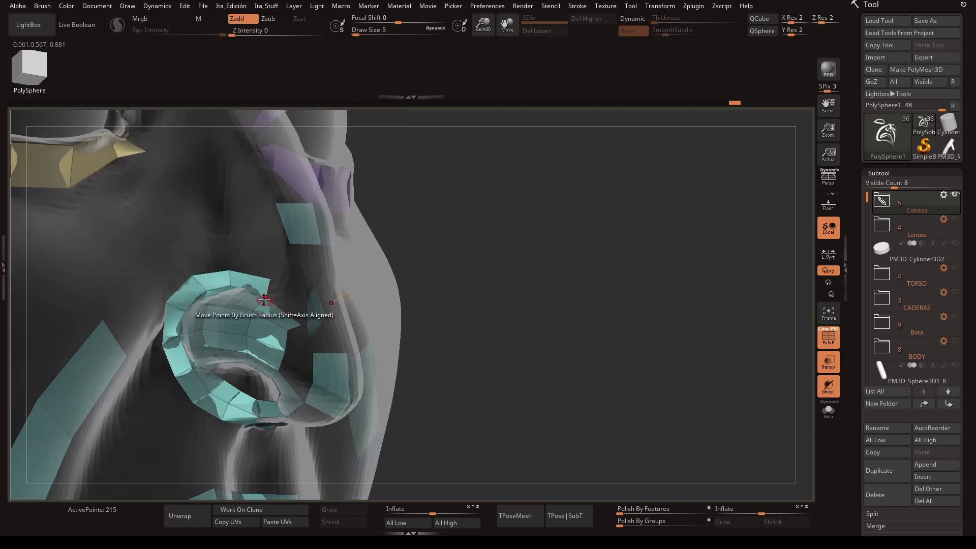
- Orbit around the nose from frontal, side and three-quarter views, then pick the edge Extrude action
mouse_move(297, 356)
left_mouse_down()
mouse_move(396, 388)
mouse_move(465, 356)
mouse_move(362, 407)
left_mouse_up()
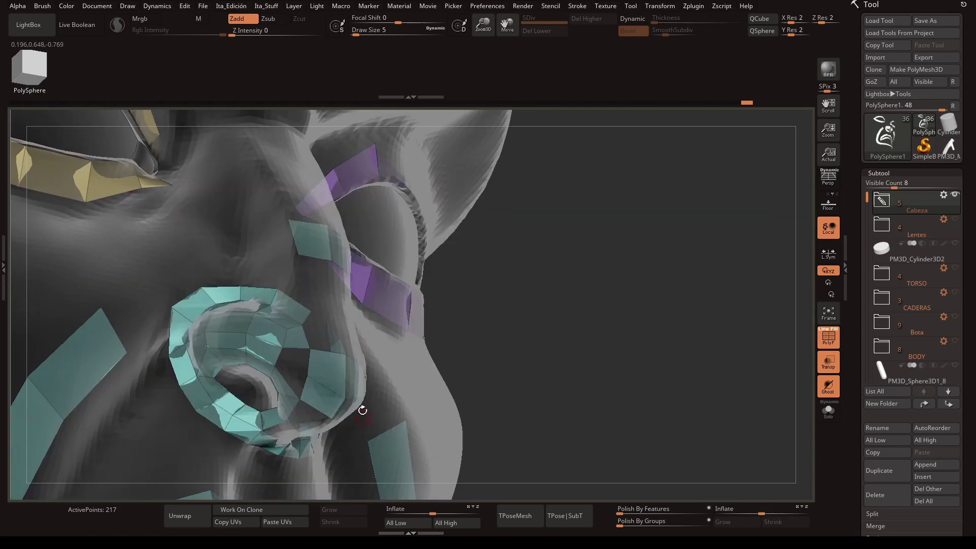
key("space")
mouse_move(271, 372)
left_mouse_down()
mouse_move(571, 355)
mouse_move(682, 401)
mouse_move(438, 384)
left_mouse_up()
mouse_move(767, 443)
left_mouse_down()
mouse_move(299, 324)
mouse_move(321, 358)
mouse_move(343, 307)
mouse_move(466, 374)
left_mouse_up()
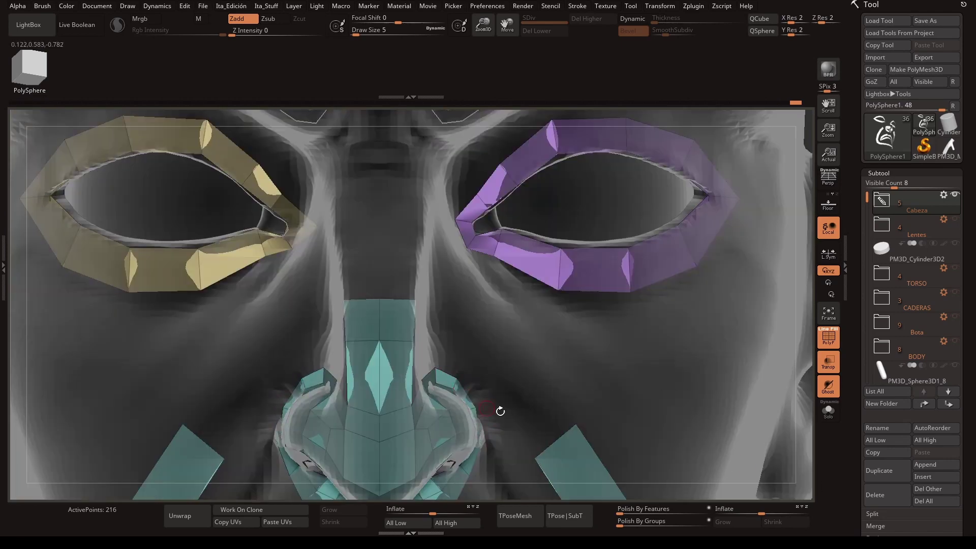
mouse_move(500, 411)
left_mouse_down()
mouse_move(436, 337)
mouse_move(456, 313)
left_mouse_up()
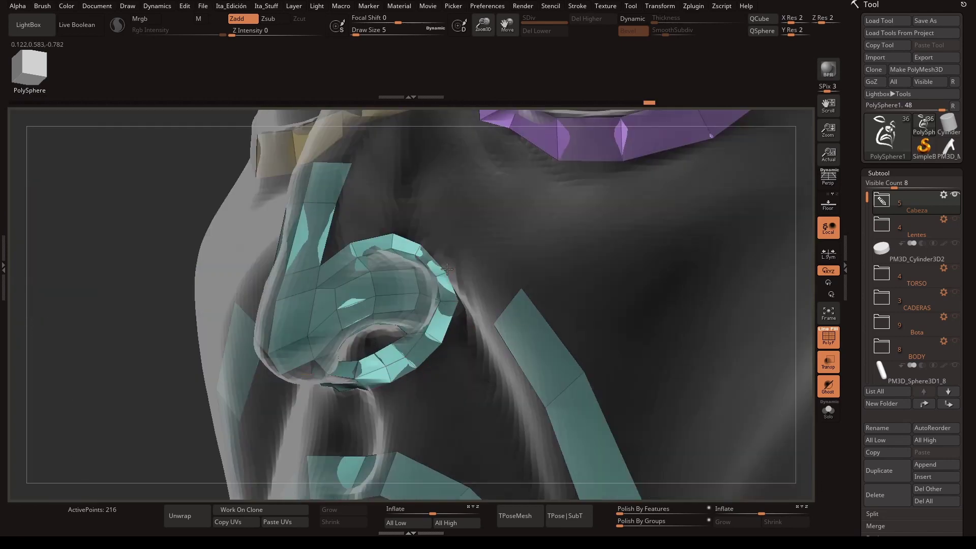
mouse_move(447, 269)
left_mouse_down()
mouse_move(669, 374)
mouse_move(440, 299)
mouse_move(697, 300)
mouse_move(640, 359)
left_mouse_up()
mouse_move(390, 306)
left_mouse_down("shift")
mouse_move(408, 326)
mouse_move(666, 355)
mouse_move(370, 327)
mouse_move(604, 366)
mouse_move(393, 358)
left_mouse_up("shift")
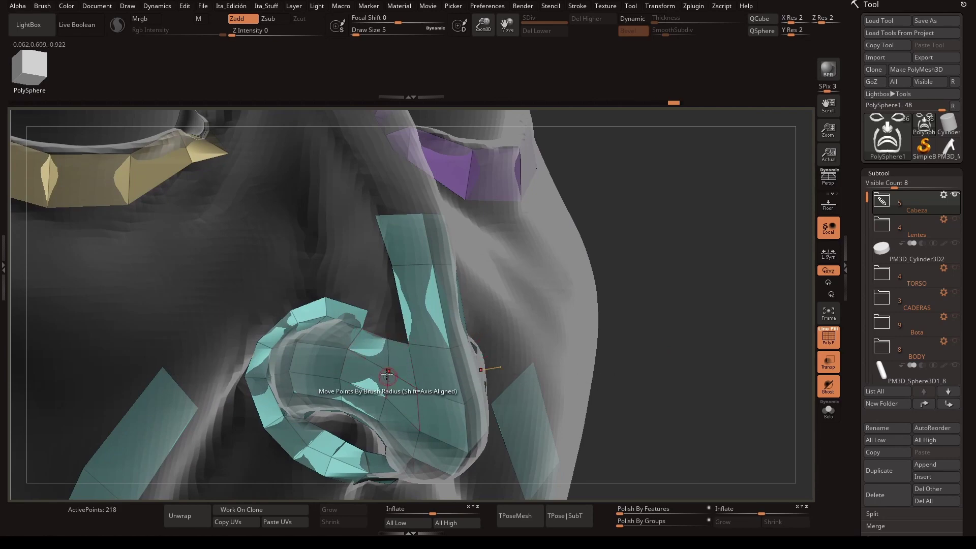
mouse_move(664, 358)
left_mouse_down()
mouse_move(532, 371)
mouse_move(629, 342)
mouse_move(786, 398)
mouse_move(404, 345)
mouse_move(704, 339)
left_mouse_up()
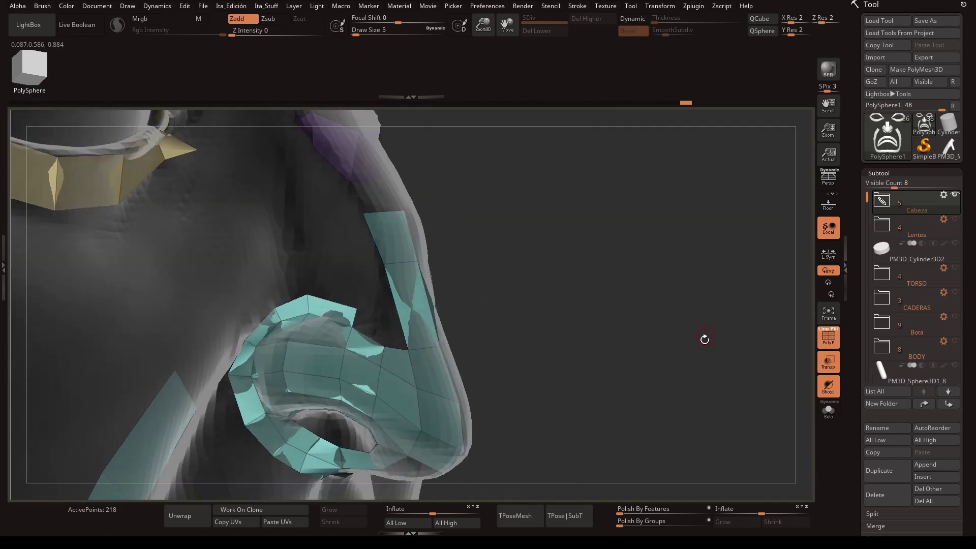
key("space")
key("space")
left_click(413, 355)
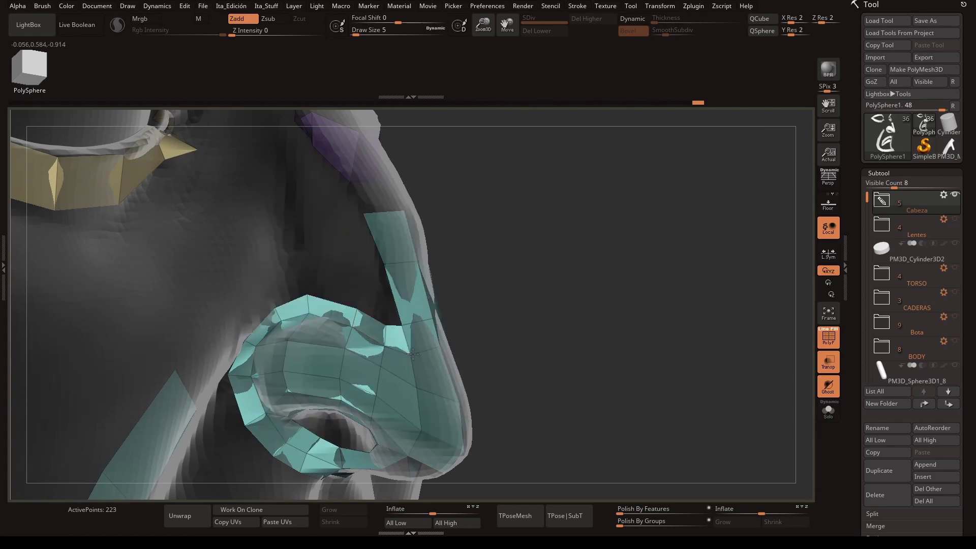
left_click_drag(534, 366, 793, 409)
- Extrude new strips off the nose and along its side, then frame the head
left_click_drag(439, 403, 676, 399)
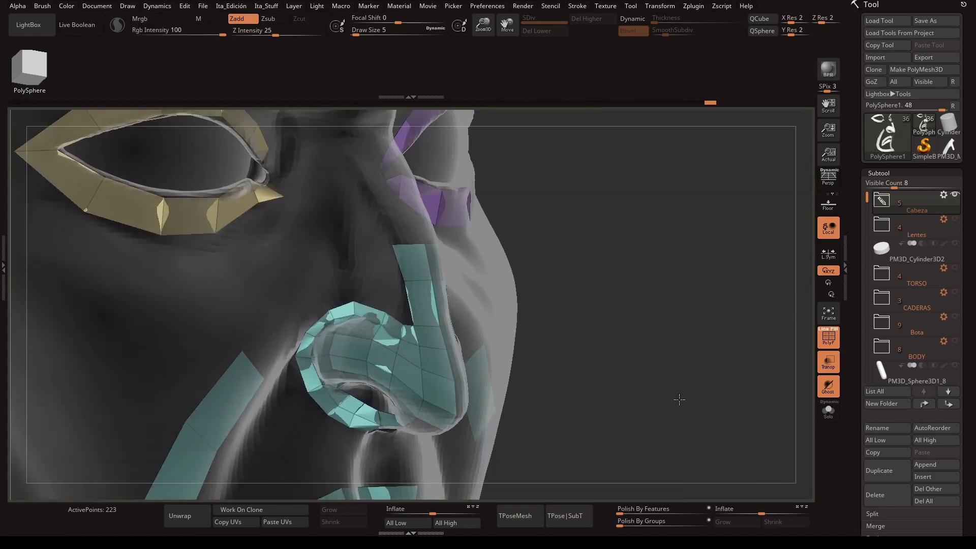
mouse_move(298, 356)
left_mouse_down()
mouse_move(275, 323)
mouse_move(229, 386)
mouse_move(309, 265)
left_mouse_up()
left_click_drag(726, 482, 661, 432)
mouse_move(284, 287)
left_mouse_down()
mouse_move(337, 274)
mouse_move(330, 256)
mouse_move(381, 237)
left_mouse_up()
mouse_move(429, 203)
left_mouse_down()
mouse_move(425, 276)
mouse_move(737, 420)
mouse_move(669, 343)
mouse_move(514, 286)
left_mouse_up()
key("f")
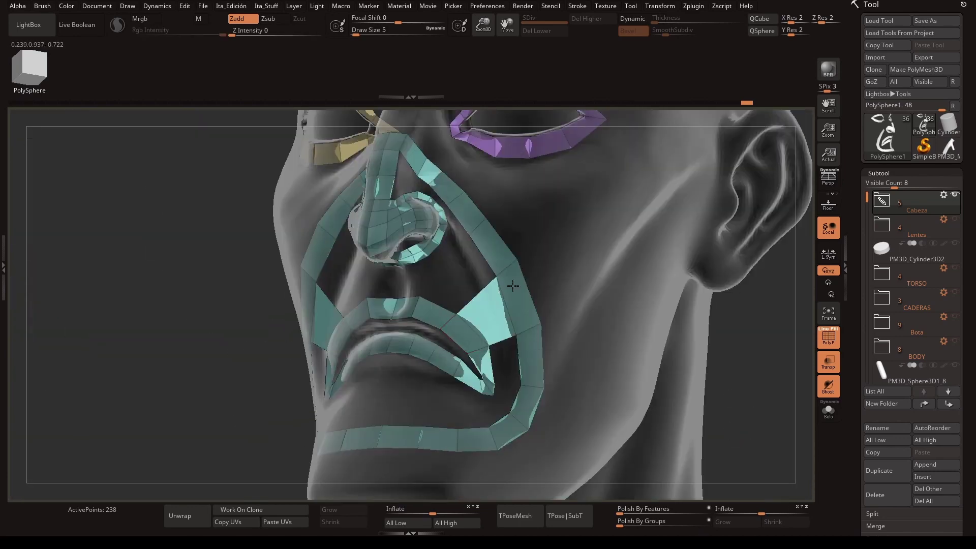
- Add a quad below the upper lip, fill the lip gap, and undo the faces built across the mouth
left_click_drag(788, 408, 610, 387)
left_click_drag(389, 306, 390, 330)
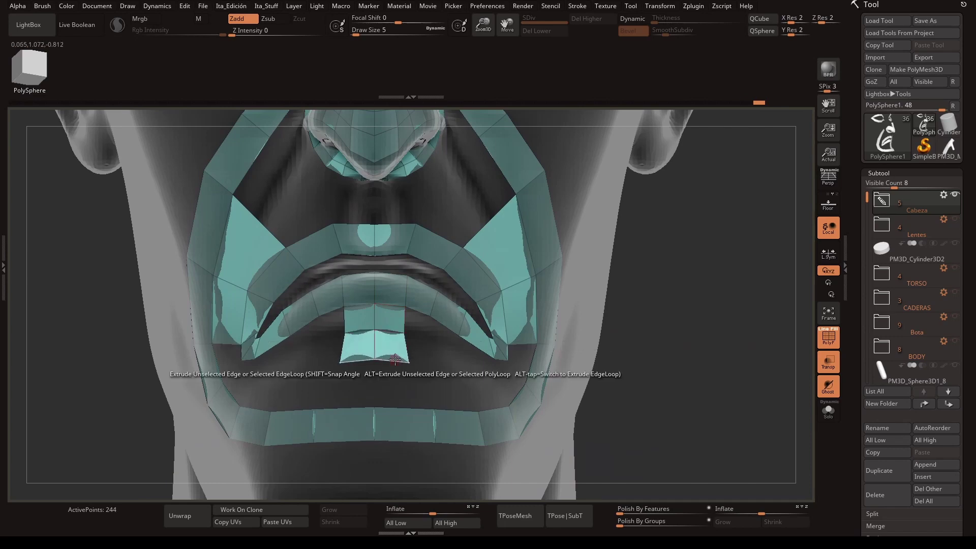
key("space")
key("b")
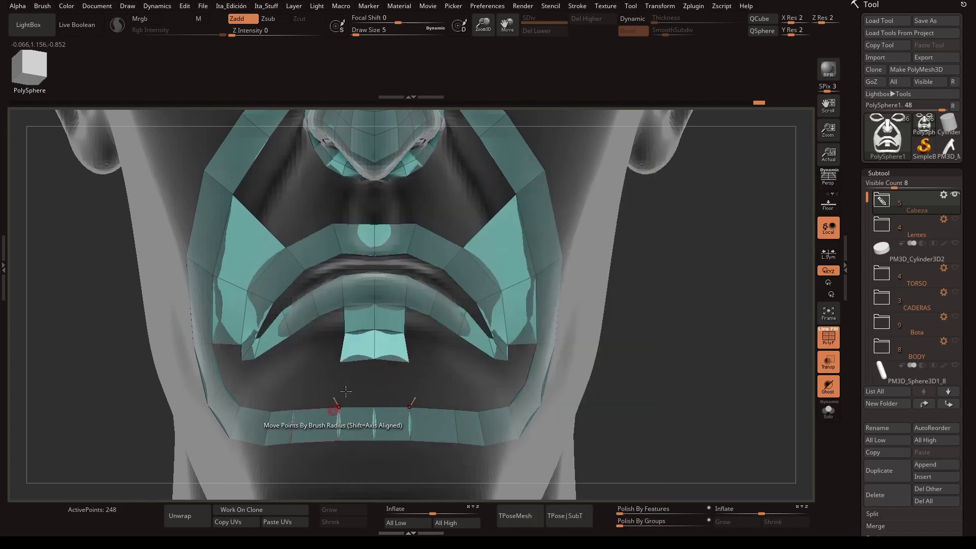
left_click_drag(346, 391, 376, 362)
right_click_drag(374, 361, 457, 361)
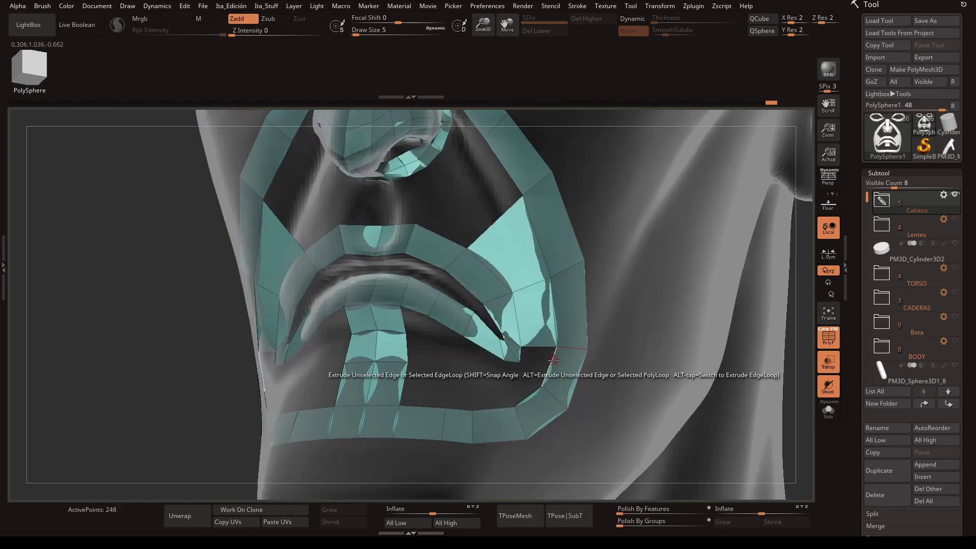
right_click_drag(488, 395, 295, 427)
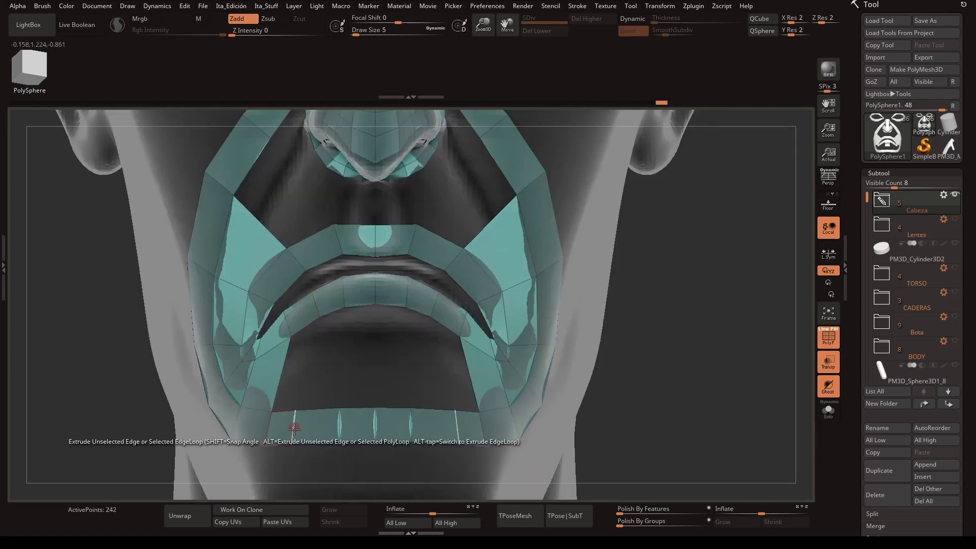
left_click_drag(295, 427, 355, 403)
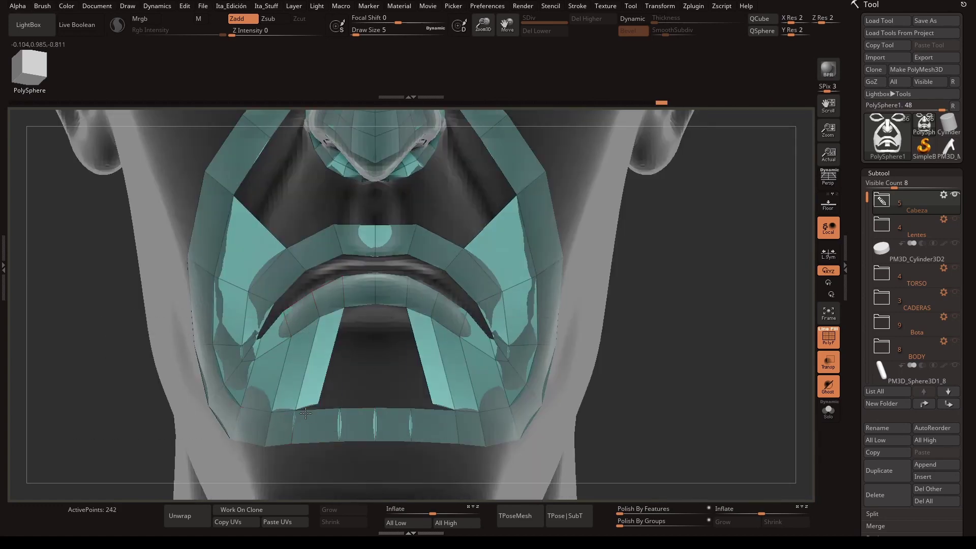
key("ctrl+z")
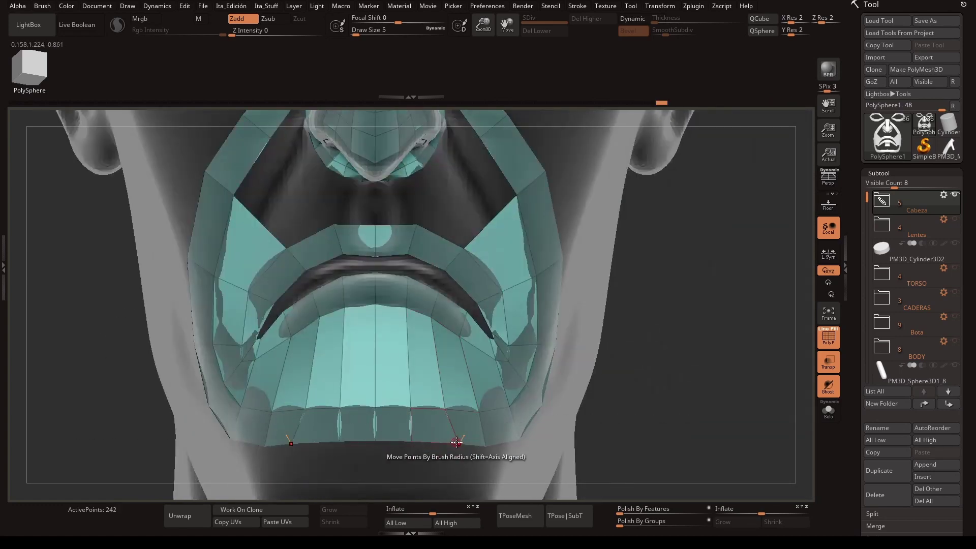
- Fill the hole below the nose with a polygon using Close Hole
mouse_move(457, 442)
right_mouse_down()
mouse_move(316, 298)
mouse_move(671, 386)
right_mouse_up()
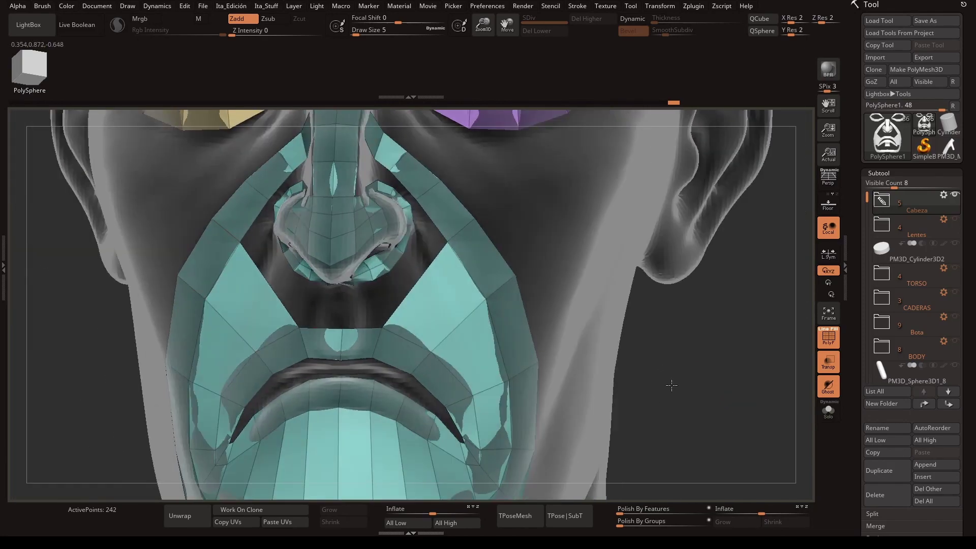
right_click_drag(451, 320, 704, 398, "ctrl")
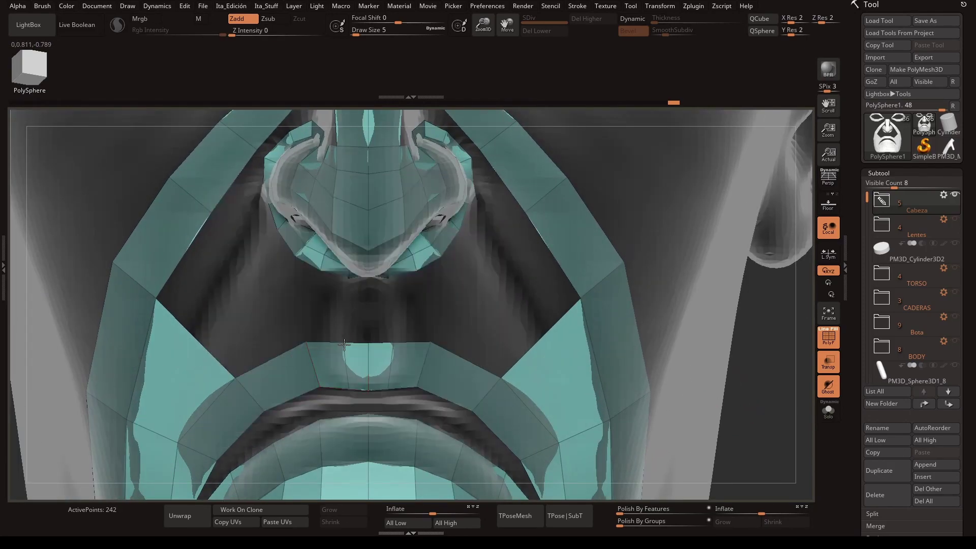
key("space")
left_click(250, 245)
left_click(356, 277)
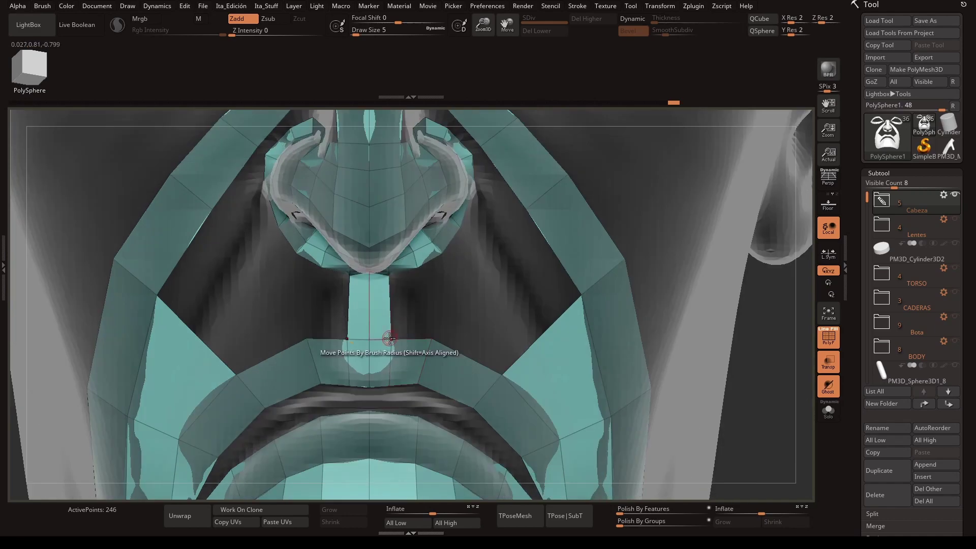
- Insert multiple edge loops across the under-nose polygons, then undo them
key("space")
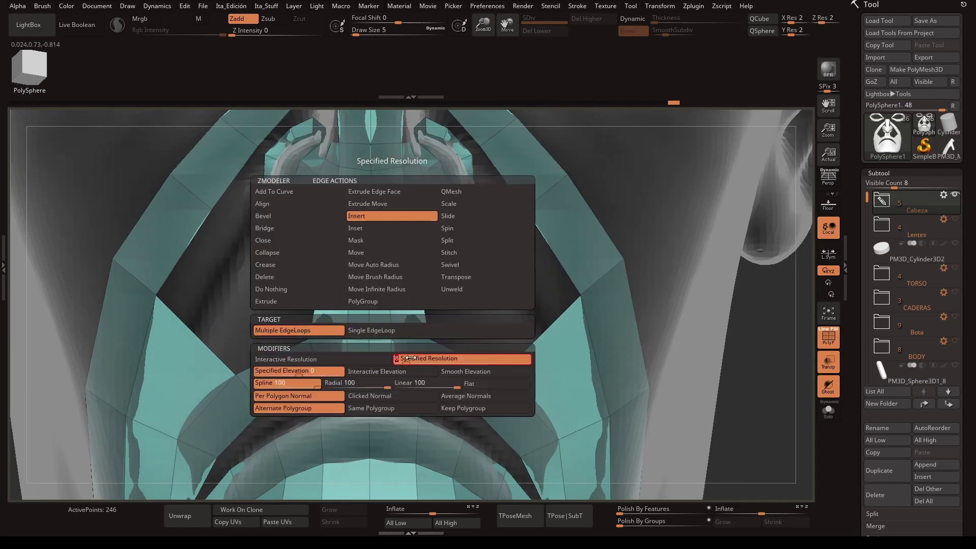
left_click(435, 356)
left_click(366, 305)
left_click_drag(439, 297, 414, 292)
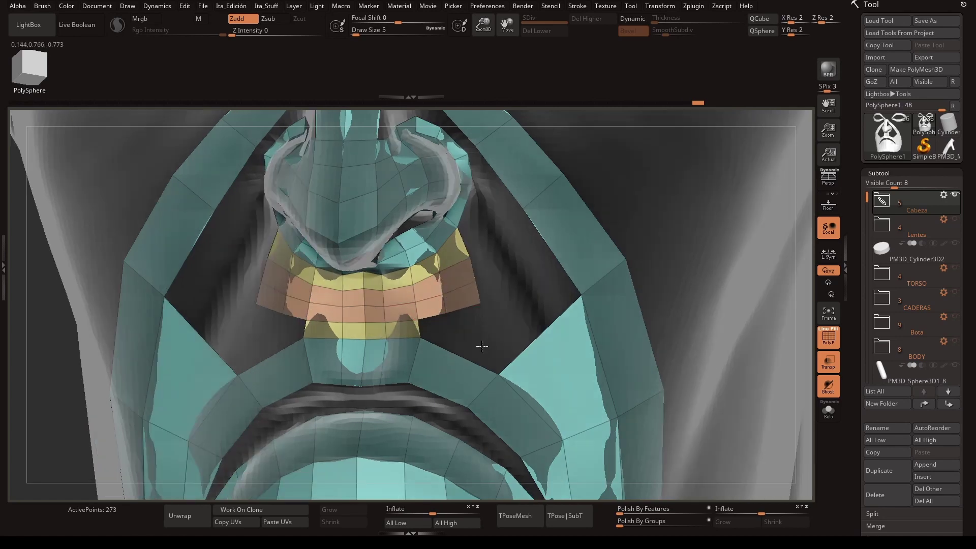
mouse_move(416, 316)
left_mouse_down()
mouse_move(714, 421)
mouse_move(509, 330)
left_mouse_up()
key("ctrl+z")
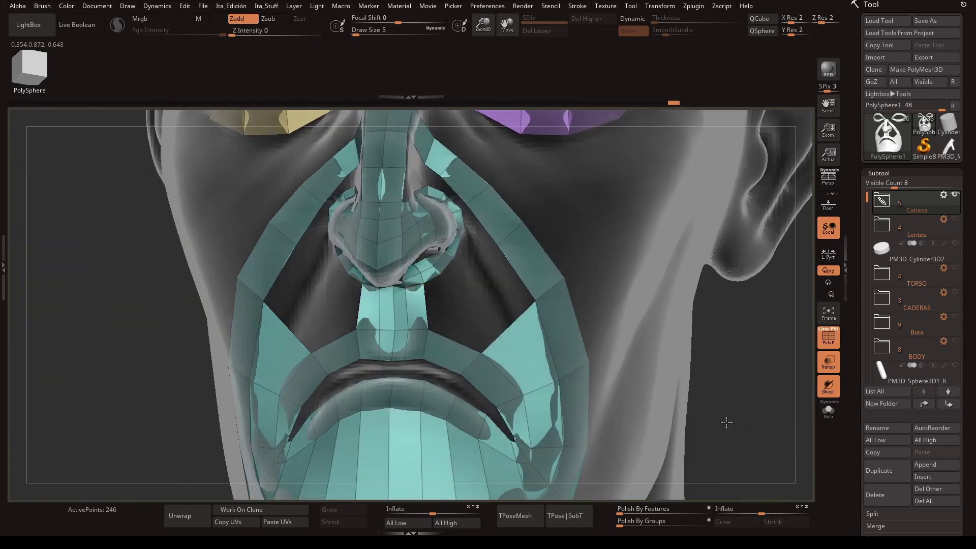
- Insert edge loops around the mouth and add one below the nose
key("space")
left_click(509, 360)
left_click(501, 257)
left_click_drag(696, 381, 356, 305)
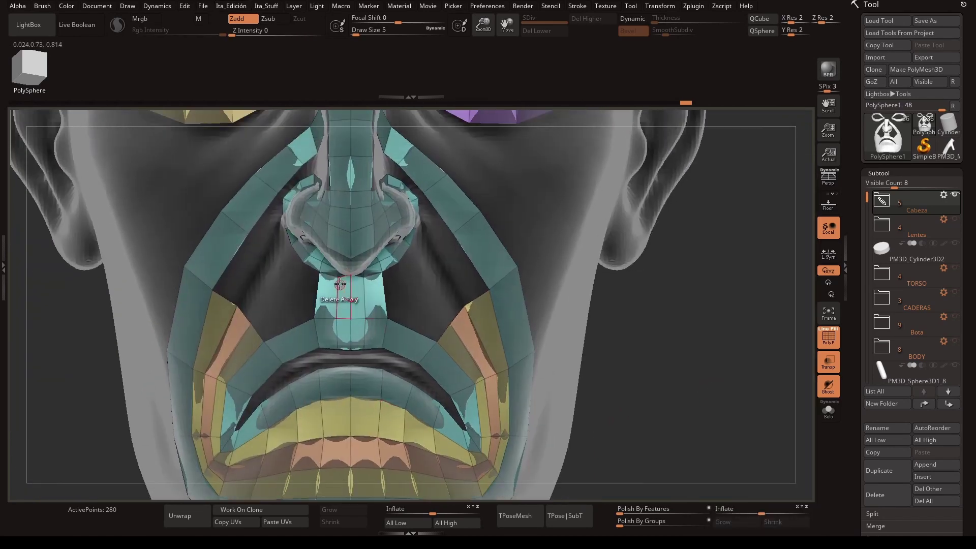
key("space")
left_click(273, 214)
left_click(386, 304)
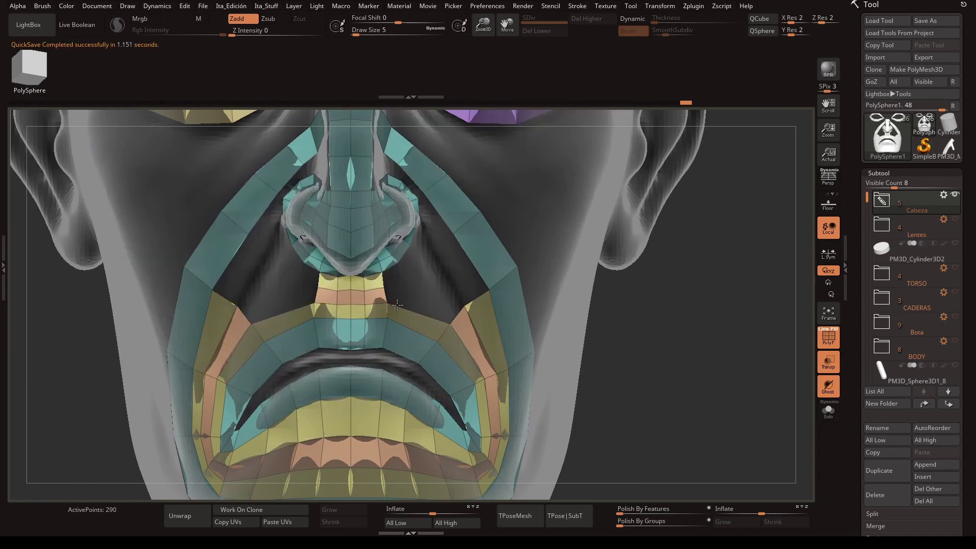
- Add new polygons beside the nostril and check them from front and three-quarter views
left_click_drag(702, 386, 664, 331)
key("space")
left_click(254, 249)
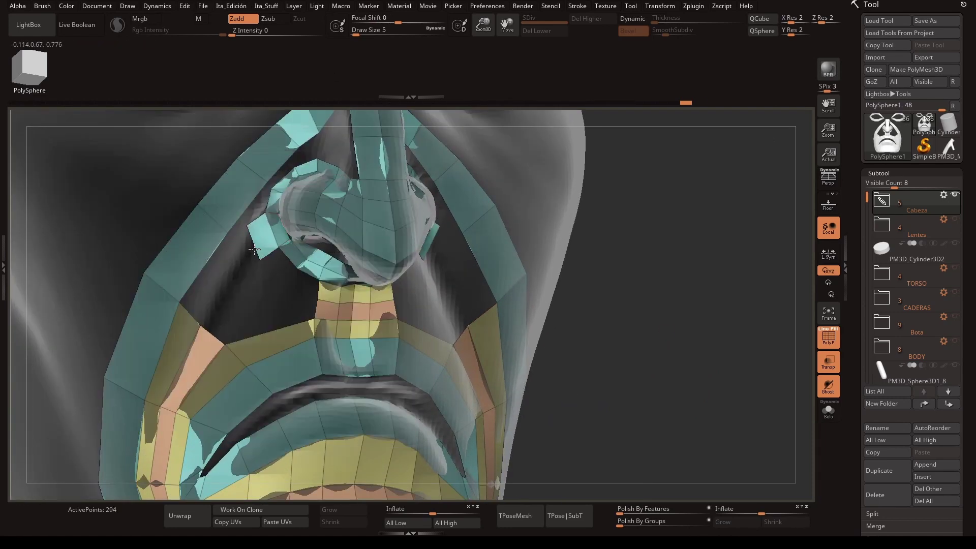
right_click_drag(288, 288, 428, 284)
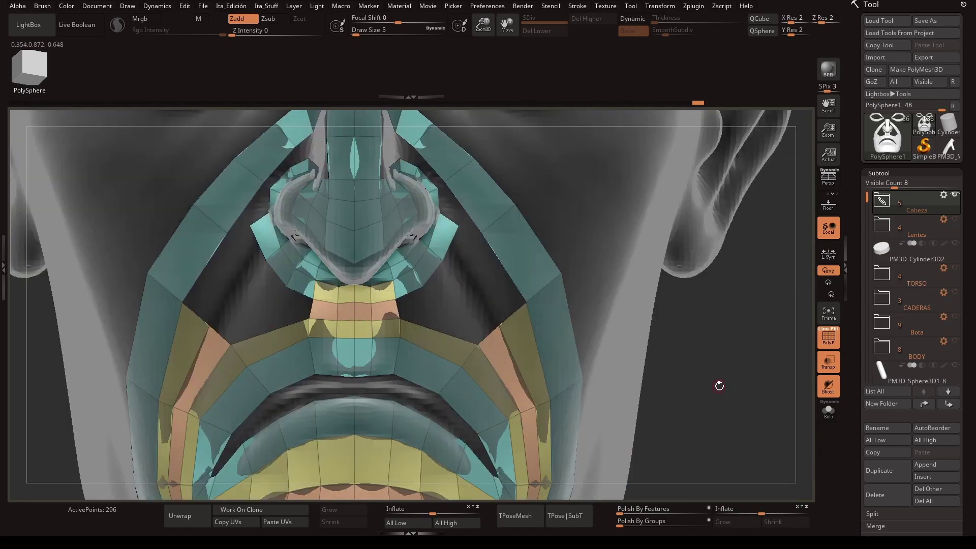
mouse_move(720, 386)
left_mouse_down()
mouse_move(632, 293)
mouse_move(478, 293)
left_mouse_up()
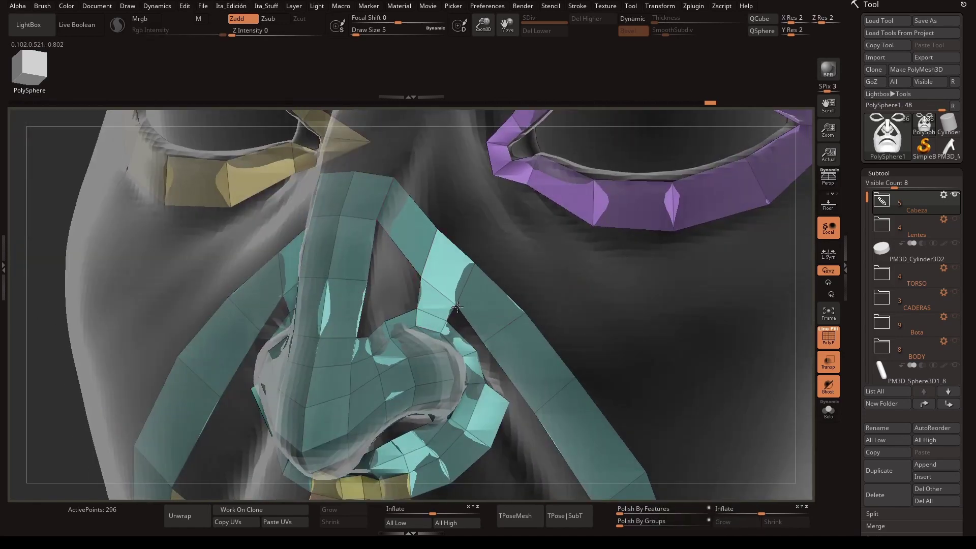
- Reshape the cheek strip's inner edge beside the nose
key("space")
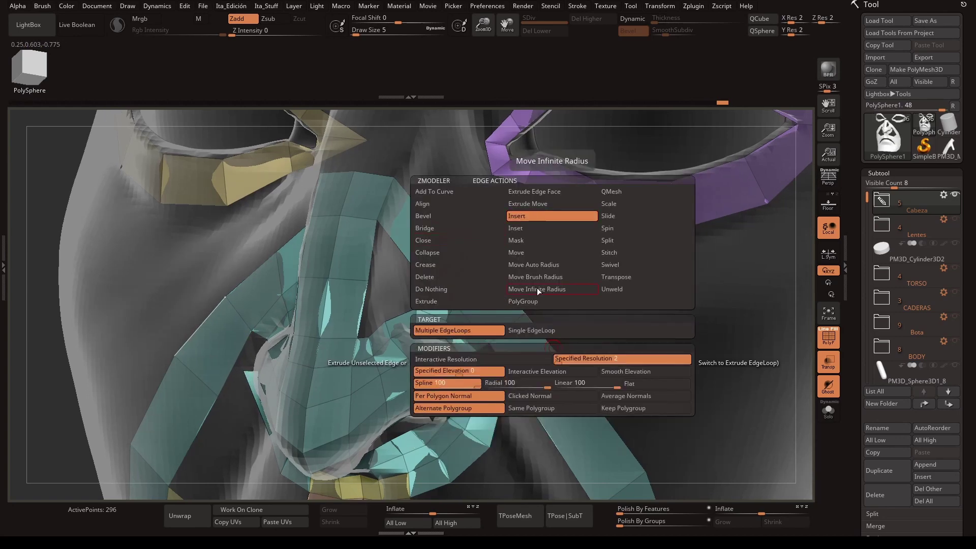
left_click(553, 346)
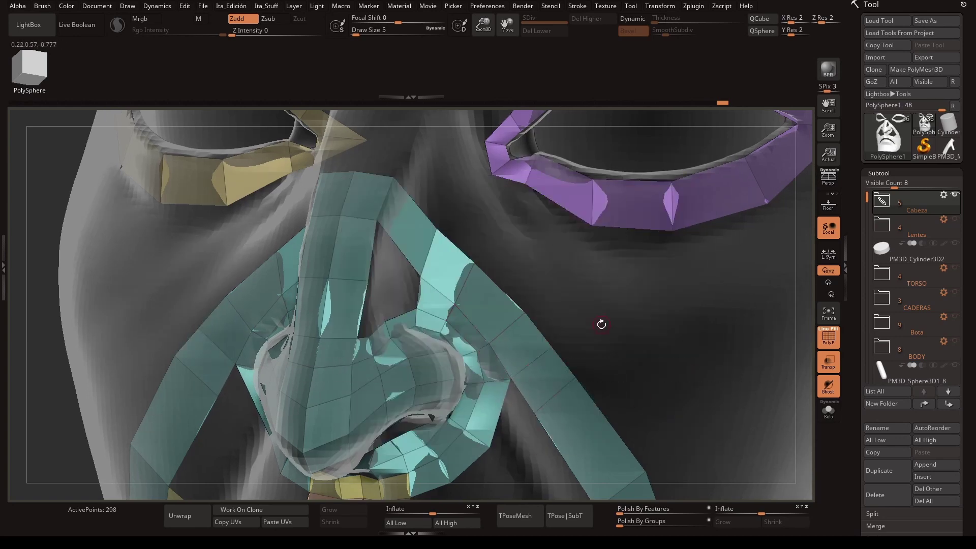
left_click_drag(602, 323, 251, 287)
mouse_move(187, 322)
left_mouse_down()
mouse_move(115, 352)
mouse_move(566, 246)
mouse_move(276, 255)
left_mouse_up()
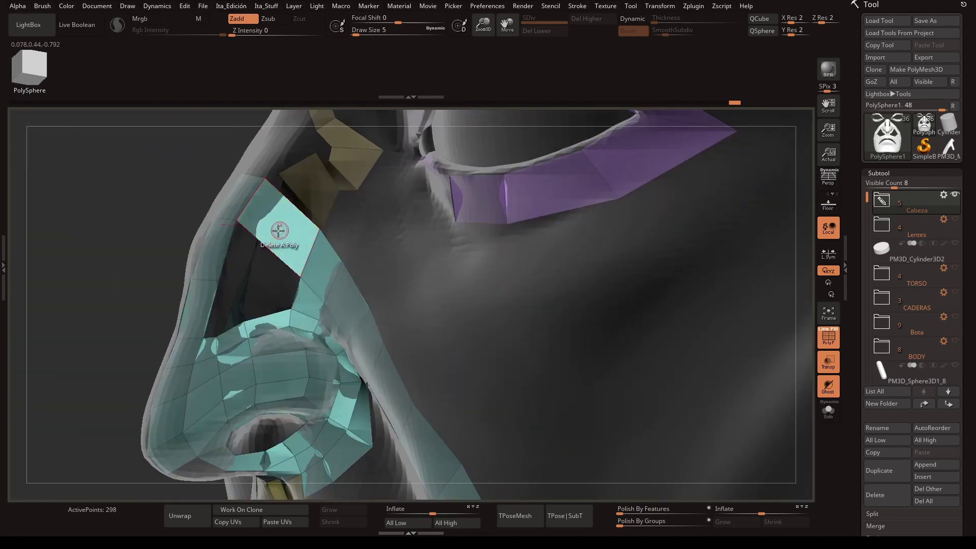
- Insert an extra edge loop into the cyan nose mesh
key("space")
left_click(257, 334)
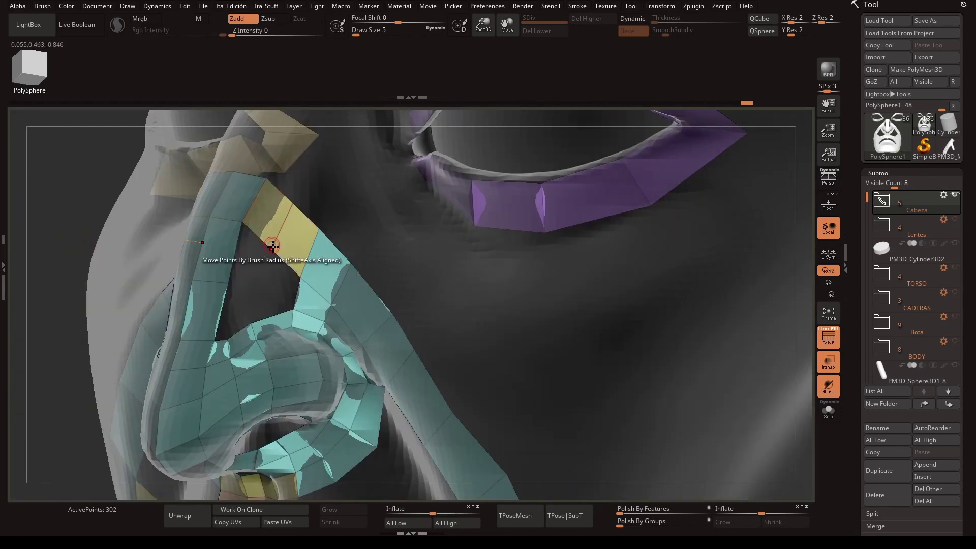
key("space")
left_click_drag(457, 305, 284, 256)
key("space")
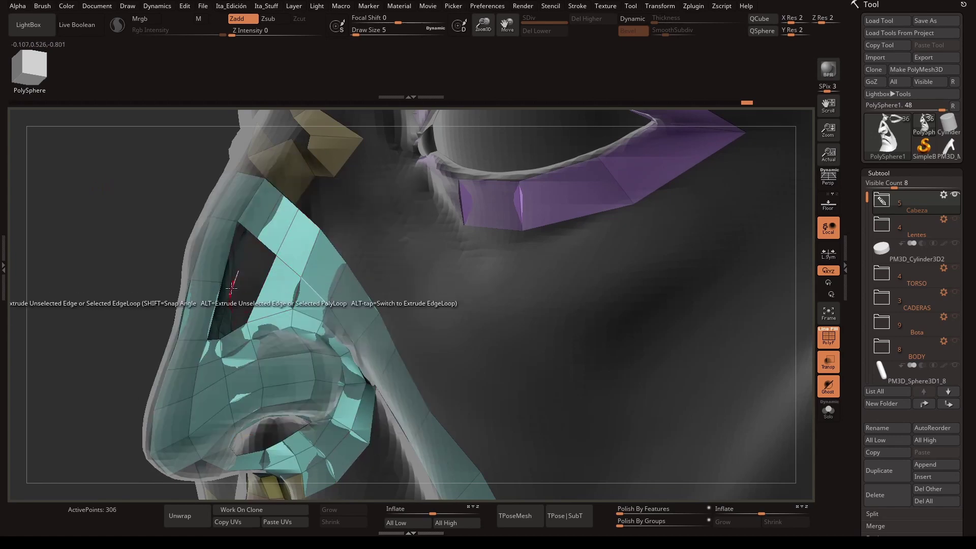
left_click_drag(231, 287, 195, 241)
left_click(272, 215)
key("space")
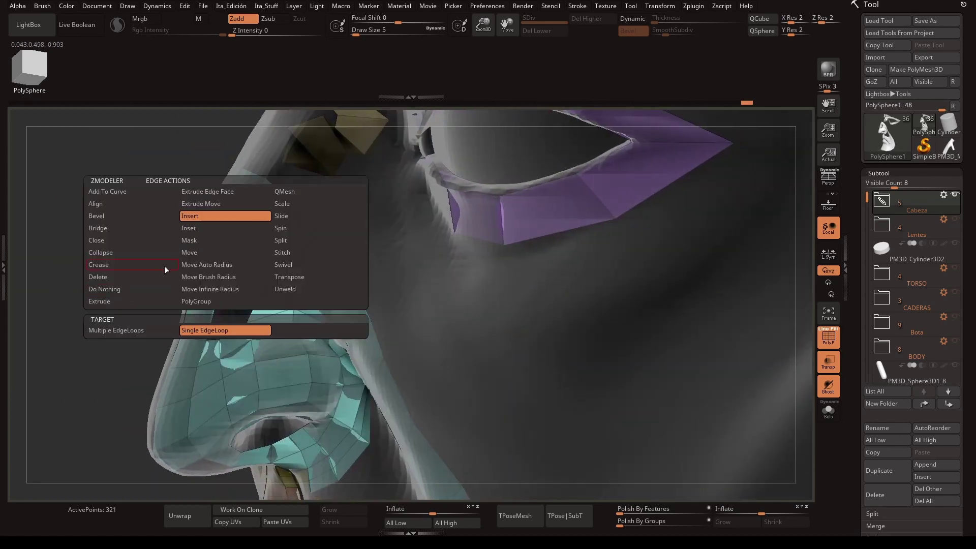
left_click_drag(192, 175, 356, 175)
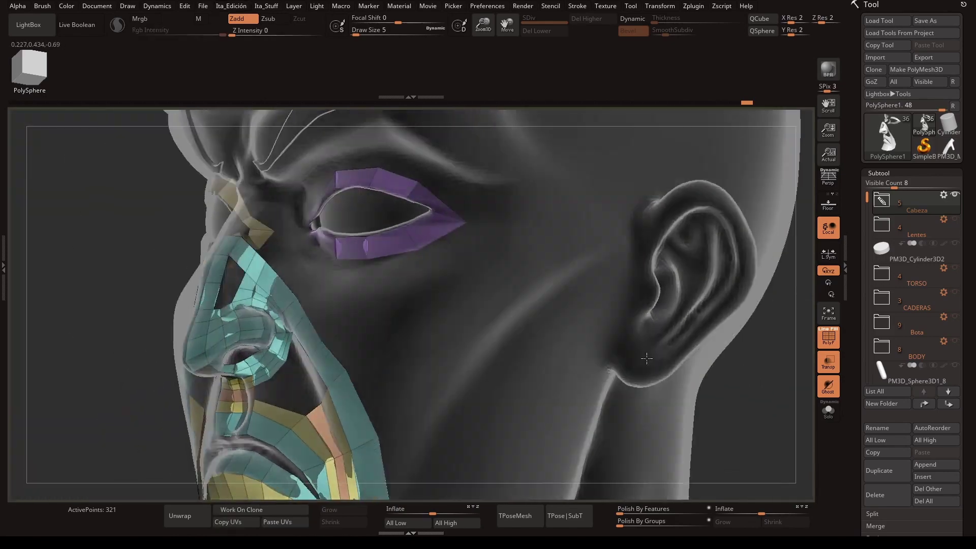
- Expand the Cabeza subtool folder and hide the forehead guide curves subtool
left_click(881, 201)
left_click(957, 269)
key("space")
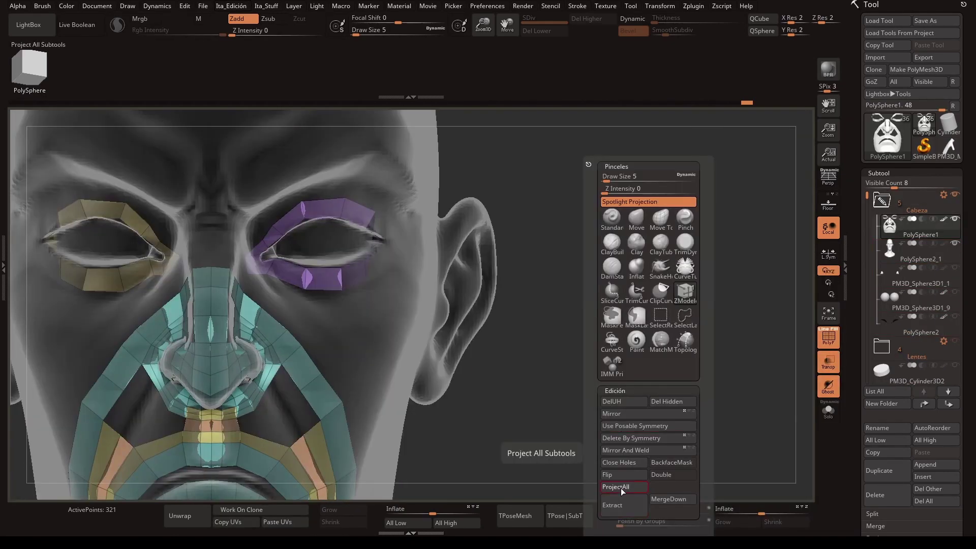
mouse_move(615, 493)
left_mouse_down()
mouse_move(479, 245)
mouse_move(562, 298)
mouse_move(508, 285)
mouse_move(478, 298)
left_mouse_up()
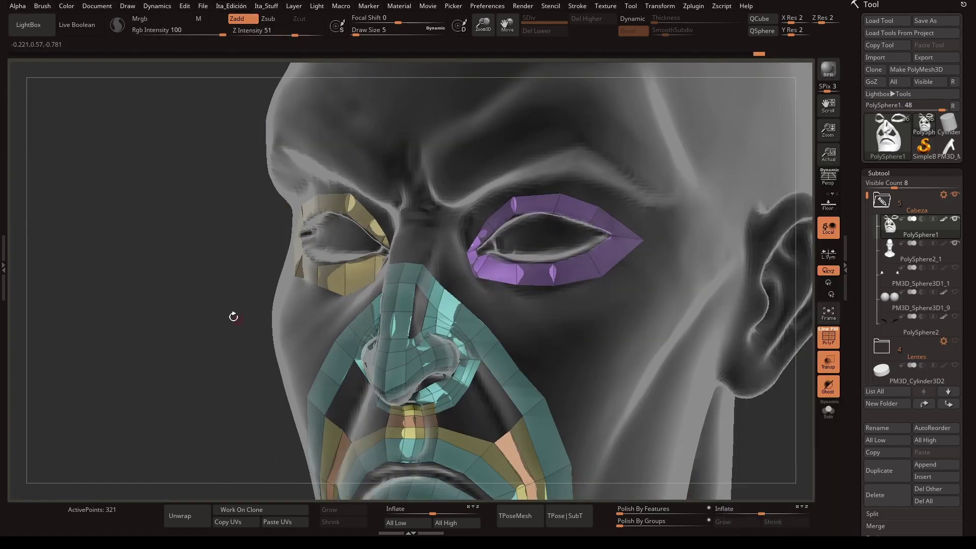
key("space")
left_click(479, 297)
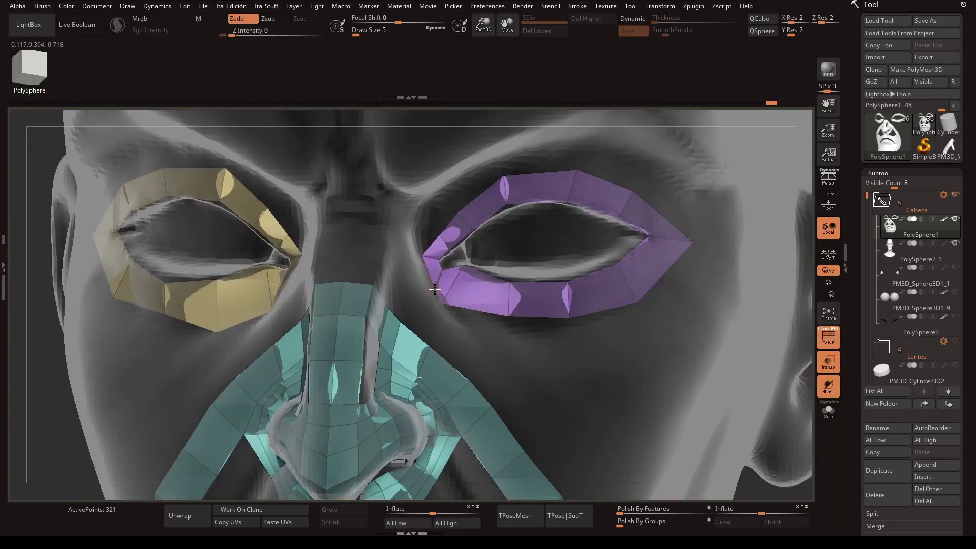
- Orbit from the purple eye ring to the side of the cyan nose mesh
mouse_move(435, 291)
left_mouse_down()
mouse_move(447, 305)
mouse_move(407, 285)
mouse_move(773, 349)
mouse_move(451, 166)
left_mouse_up()
key("space")
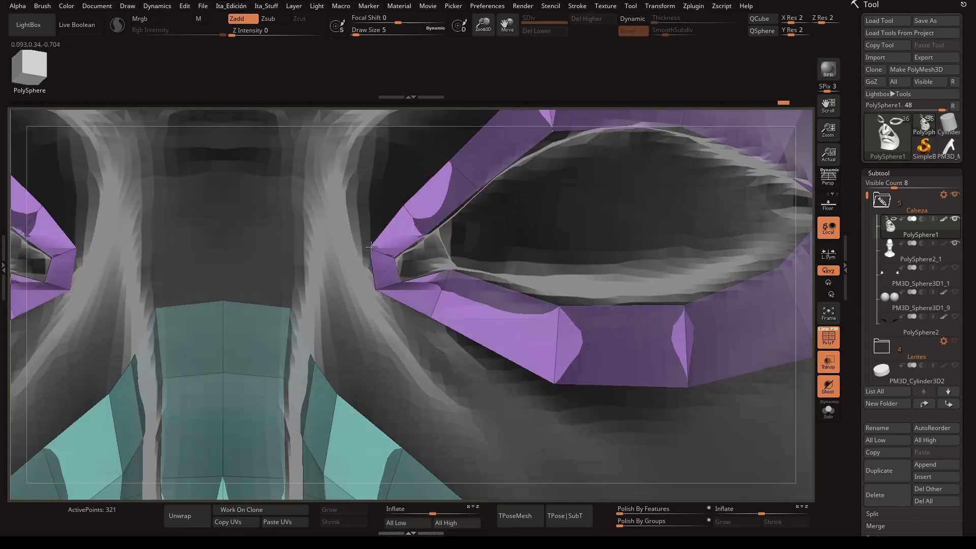
mouse_move(460, 276)
left_mouse_down()
mouse_move(435, 262)
mouse_move(429, 311)
mouse_move(487, 244)
mouse_move(677, 361)
mouse_move(508, 244)
mouse_move(280, 168)
left_mouse_up()
key("space")
left_click_drag(396, 387, 358, 336)
mouse_move(359, 278)
left_mouse_down()
mouse_move(351, 366)
mouse_move(354, 325)
left_mouse_up()
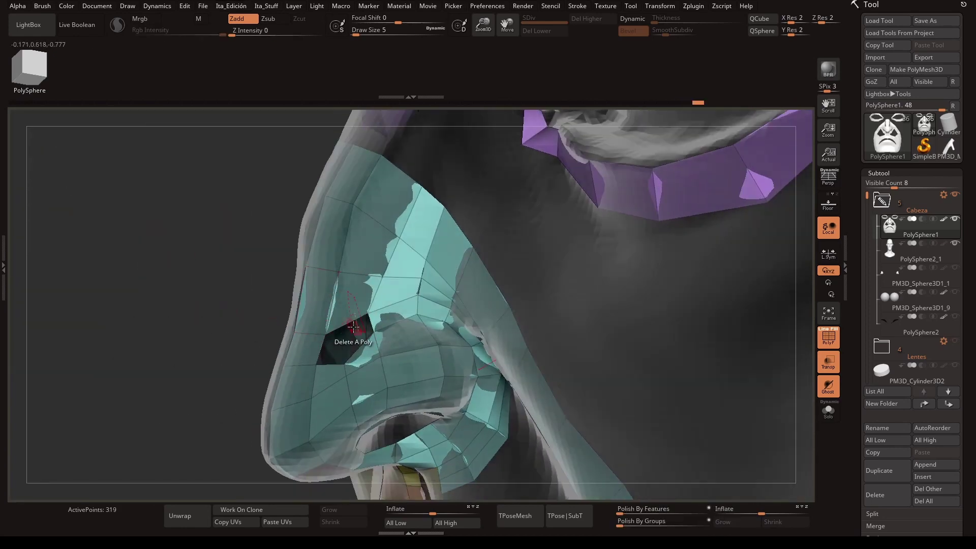
mouse_move(183, 294)
left_mouse_down()
mouse_move(351, 340)
mouse_move(364, 326)
left_mouse_up()
- Bring up the nose mesh's edge actions and reframe the nose from the front
scroll(373, 321, "up", 3)
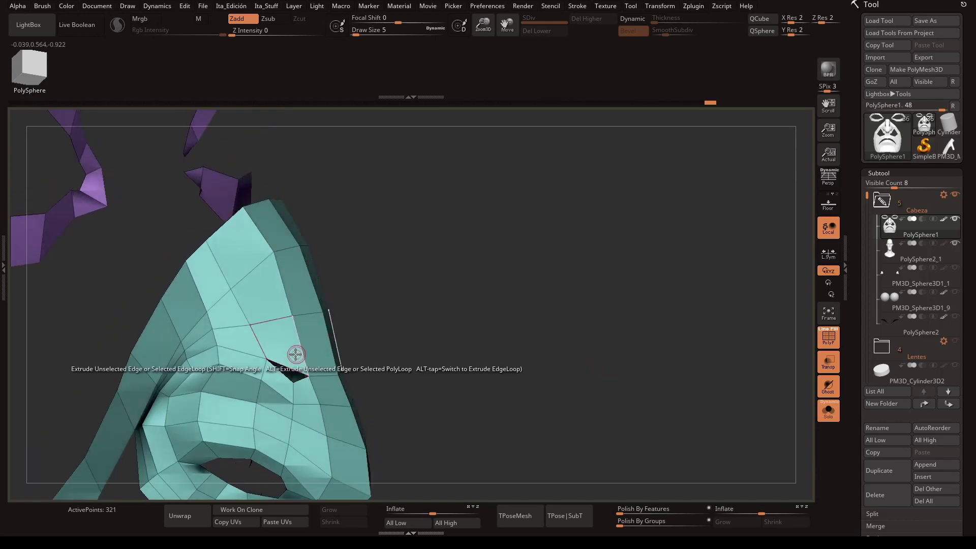
key("space")
scroll(265, 351, "up", 3)
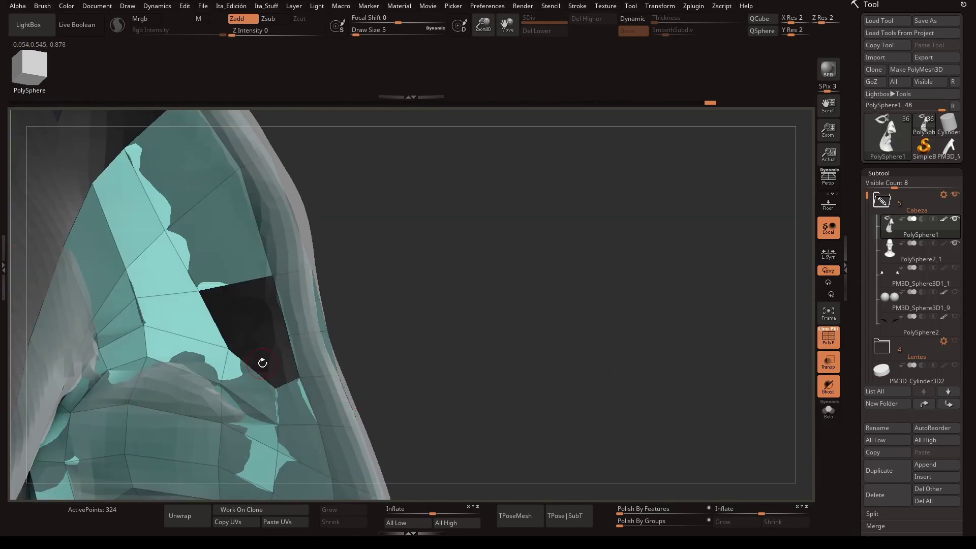
scroll(475, 322, "down", 3)
left_click_drag(474, 323, 623, 374)
scroll(524, 337, "up", 5)
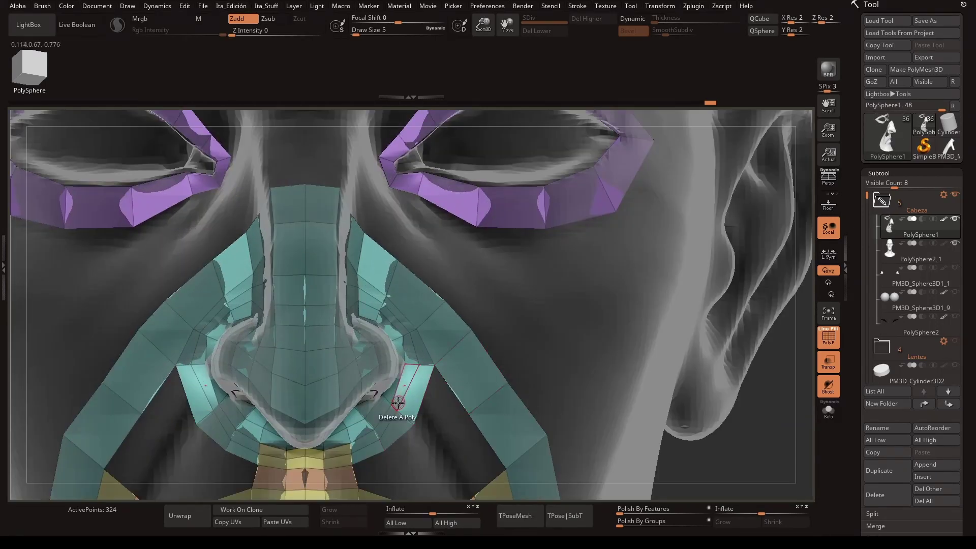
- Bring up the ZModeler edge actions over the mouth mesh
key("space")
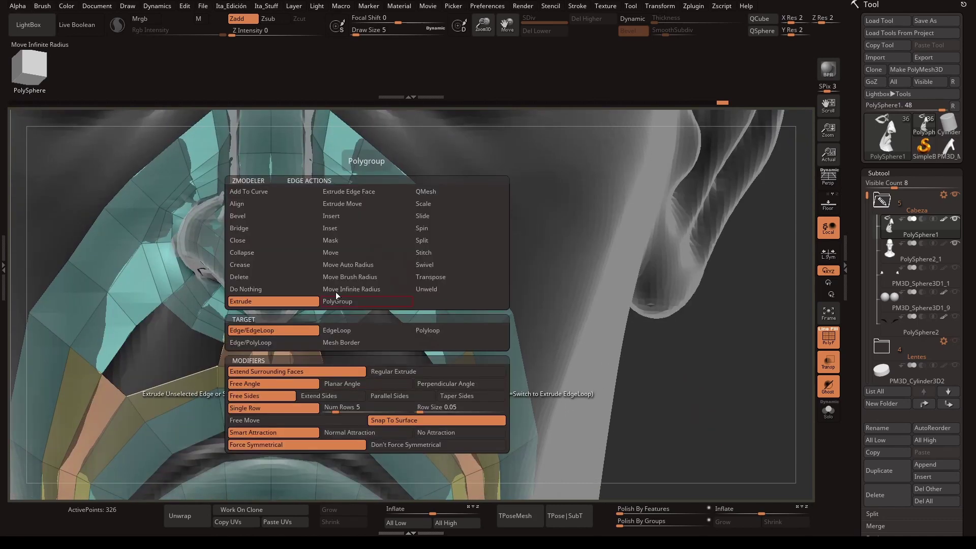
scroll(337, 342, "down", 5)
scroll(347, 315, "up", 3)
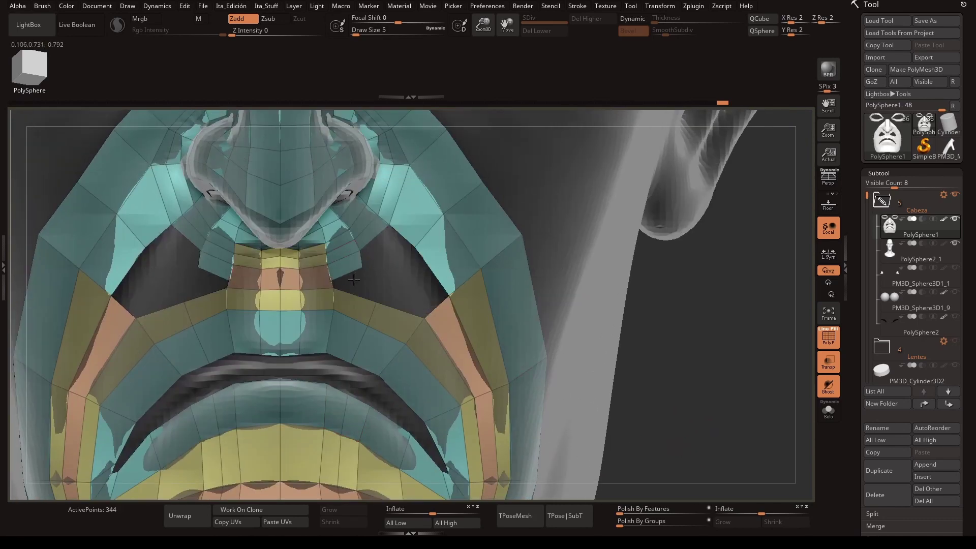
scroll(375, 300, "down", 3)
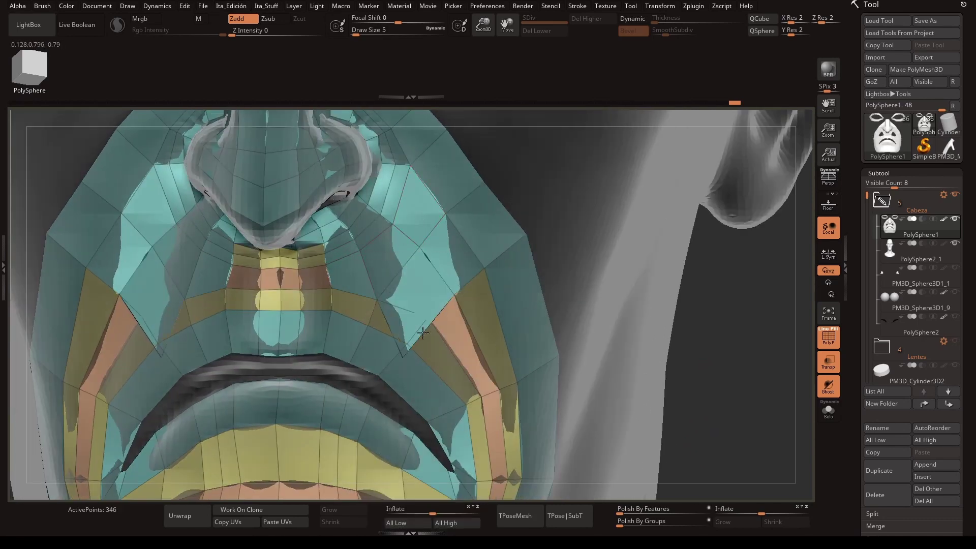
key("space")
scroll(698, 349, "down", 4)
key("space")
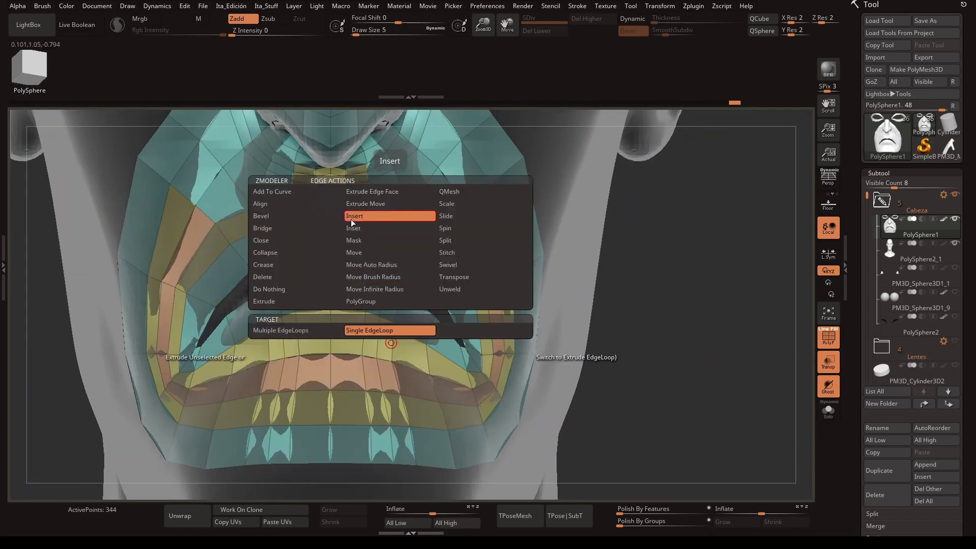
scroll(682, 349, "up", 3)
- Insert a single edge loop around the mouth, checking it from side and three-quarter views
mouse_move(681, 349)
left_mouse_down()
mouse_move(731, 326)
mouse_move(702, 322)
left_mouse_up()
scroll(701, 323, "up", 2)
key("space")
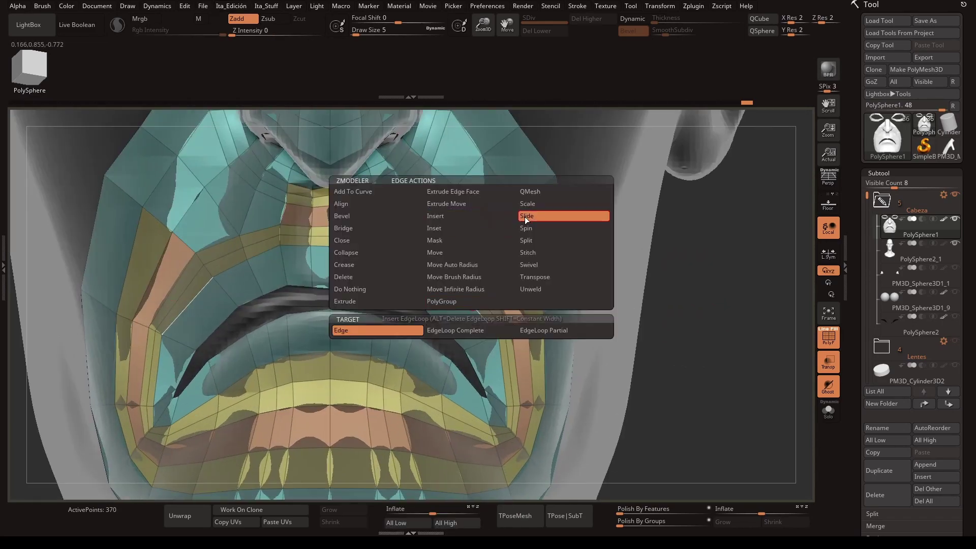
left_click_drag(431, 481, 425, 340)
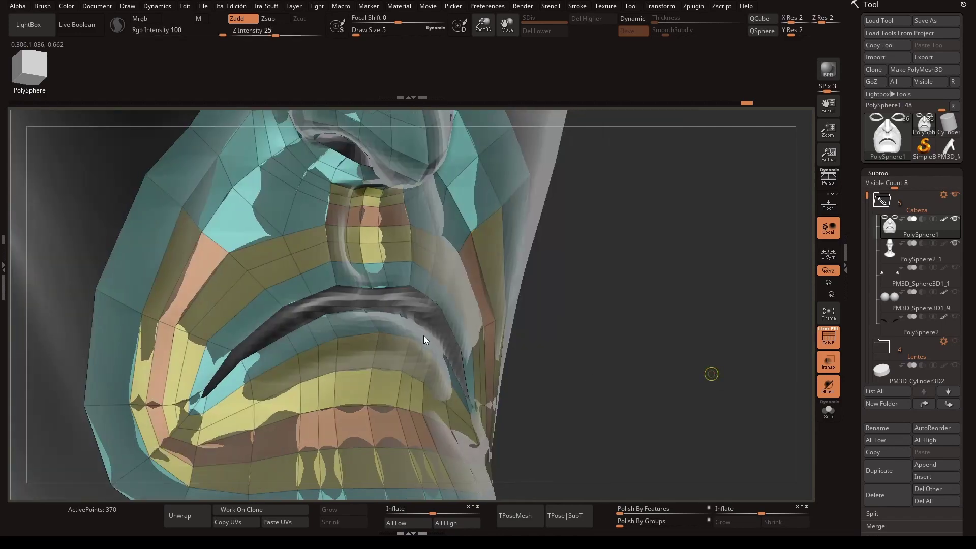
scroll(676, 371, "down", 3)
mouse_move(689, 366)
left_mouse_down()
mouse_move(712, 298)
mouse_move(371, 265)
mouse_move(377, 245)
left_mouse_up()
key("space")
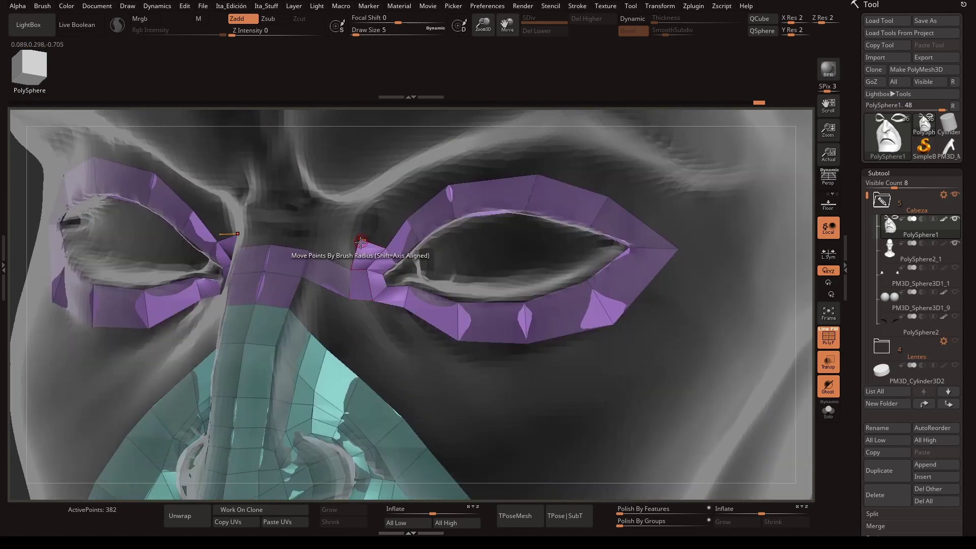
- Extrude a polygon strip along the eye mask's lower edge, undoing a bad extrusion
left_click_drag(530, 153, 382, 226)
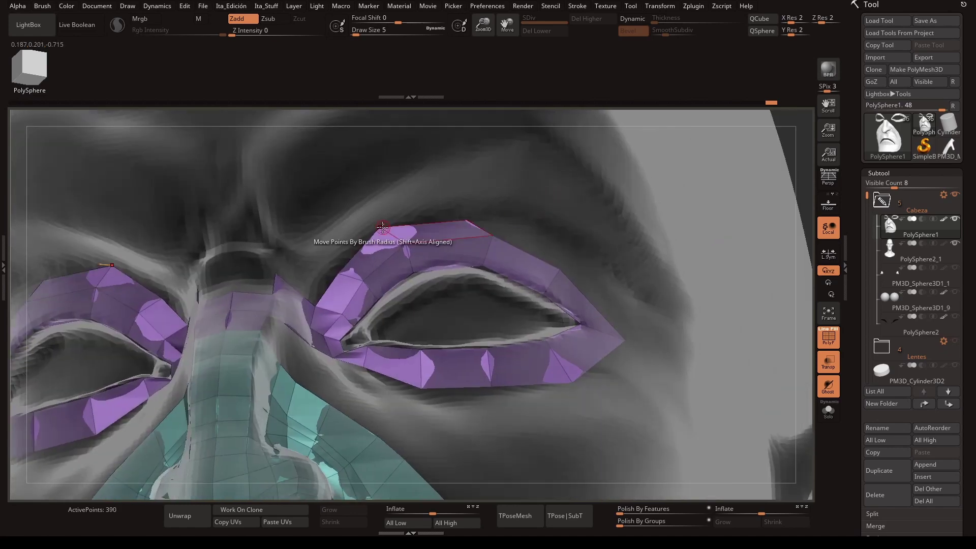
left_click_drag(583, 254, 282, 284)
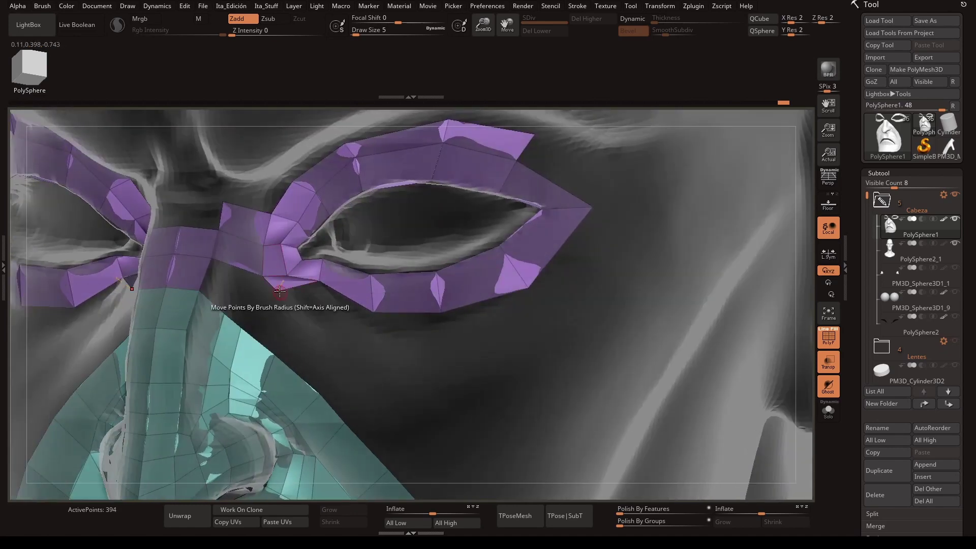
left_click_drag(361, 336, 607, 243)
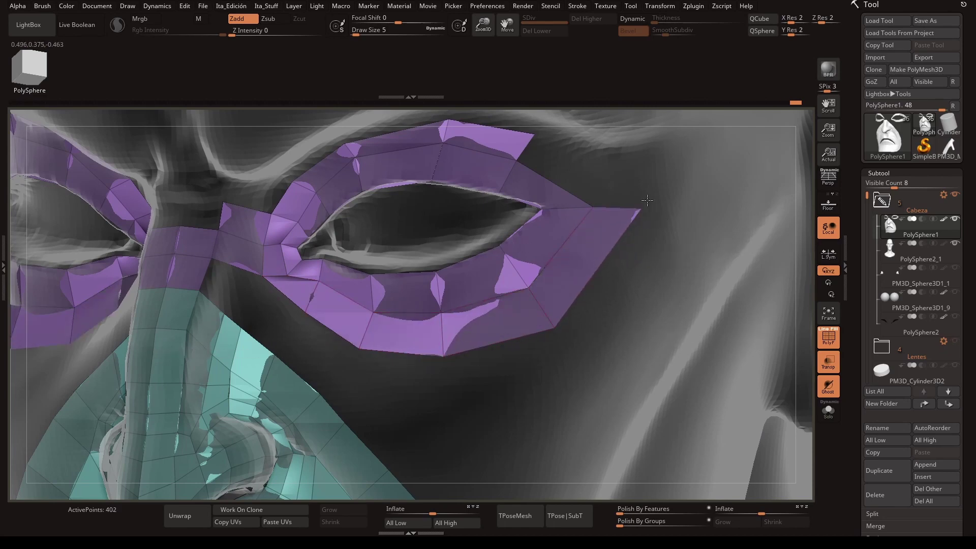
mouse_move(622, 186)
left_mouse_down()
mouse_move(680, 244)
mouse_move(280, 231)
mouse_move(447, 356)
left_mouse_up()
key("space")
left_click(214, 386)
left_click(264, 324)
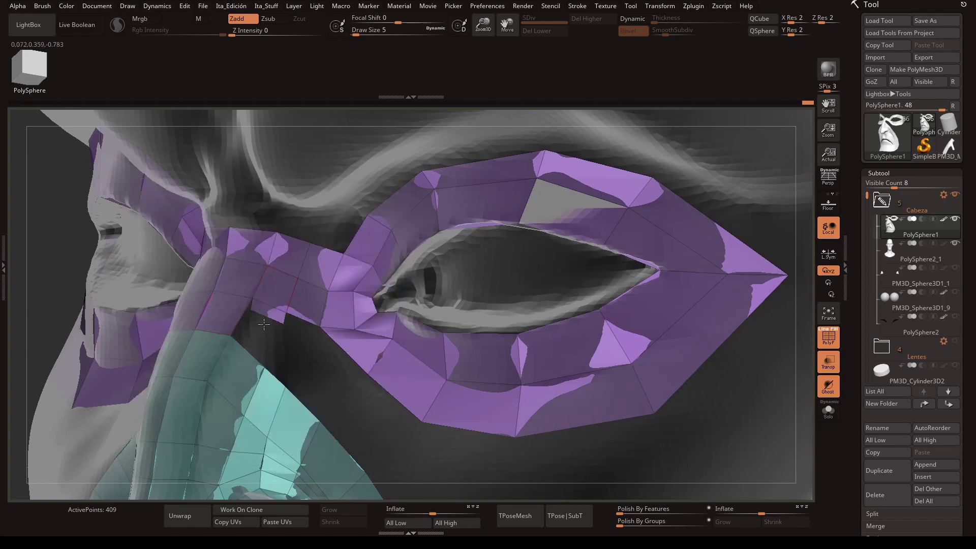
mouse_move(300, 387)
left_mouse_down()
mouse_move(315, 404)
mouse_move(315, 336)
mouse_move(427, 264)
left_mouse_up()
key("ctrl+z")
- Extrude more polygons below the eye and space the loops there with Slide EdgeLoop Complete
key("space")
left_click(381, 327)
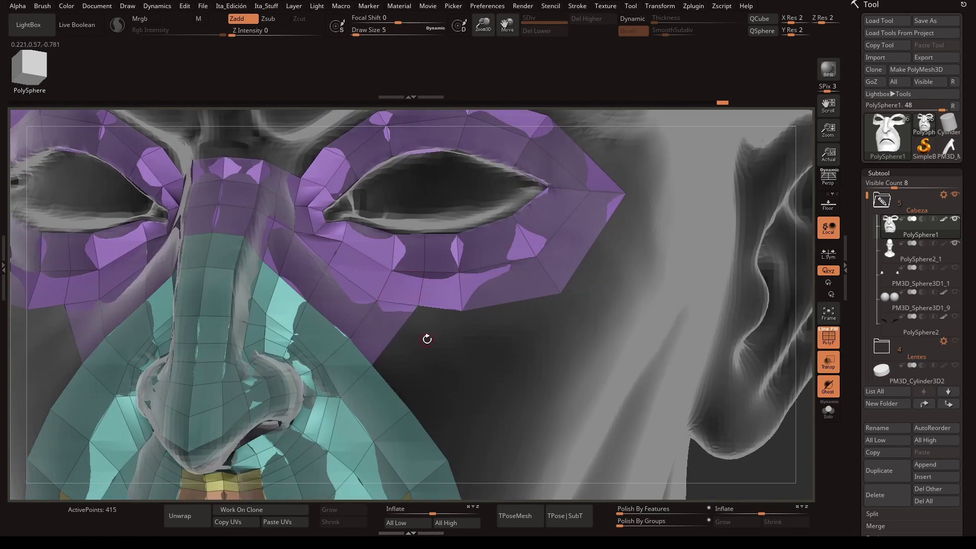
left_click_drag(427, 338, 507, 381)
key("space")
left_click(487, 241)
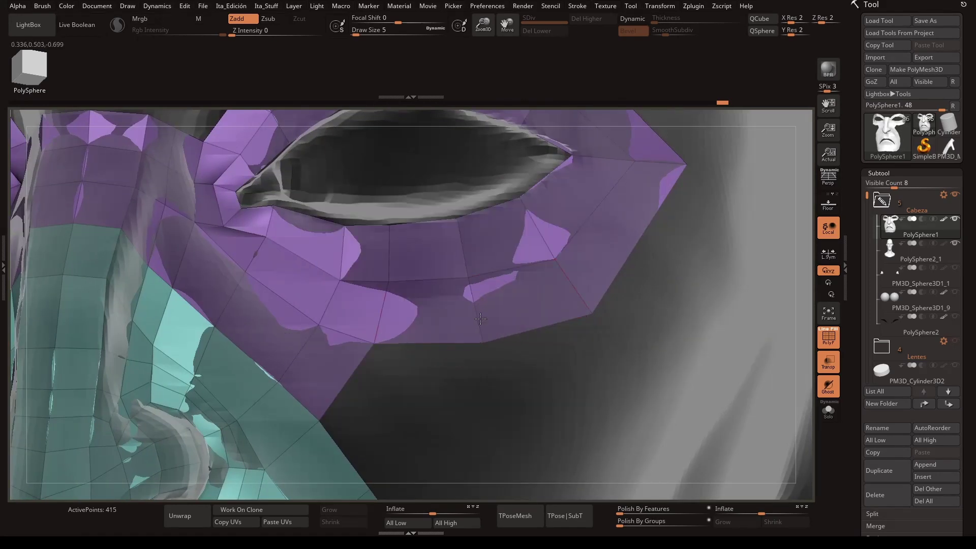
left_click_drag(393, 264, 393, 246)
right_click_drag(397, 259, 330, 292)
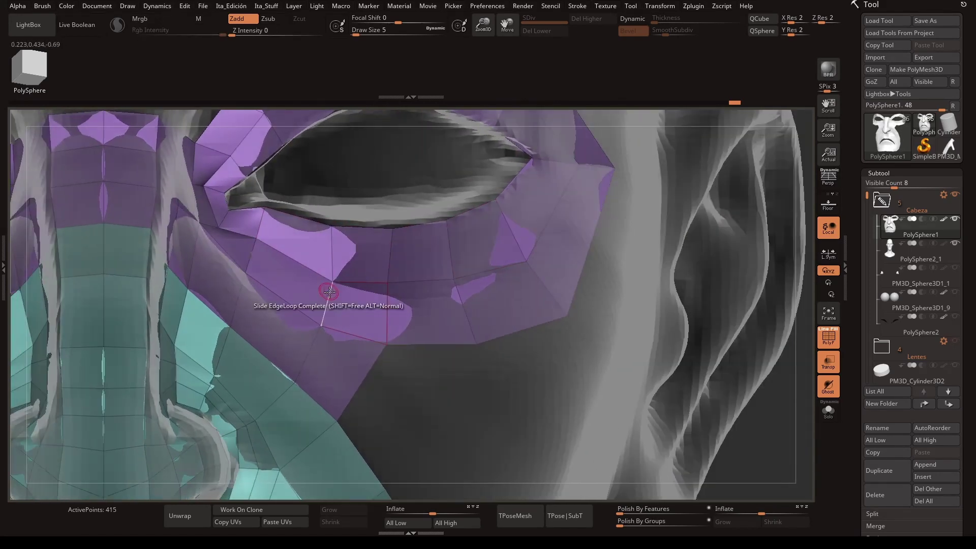
key("f")
mouse_move(487, 357)
right_mouse_down()
mouse_move(520, 410)
mouse_move(645, 375)
right_mouse_up()
- Extrude edge loops into a flap of polygons under the eye
key("space")
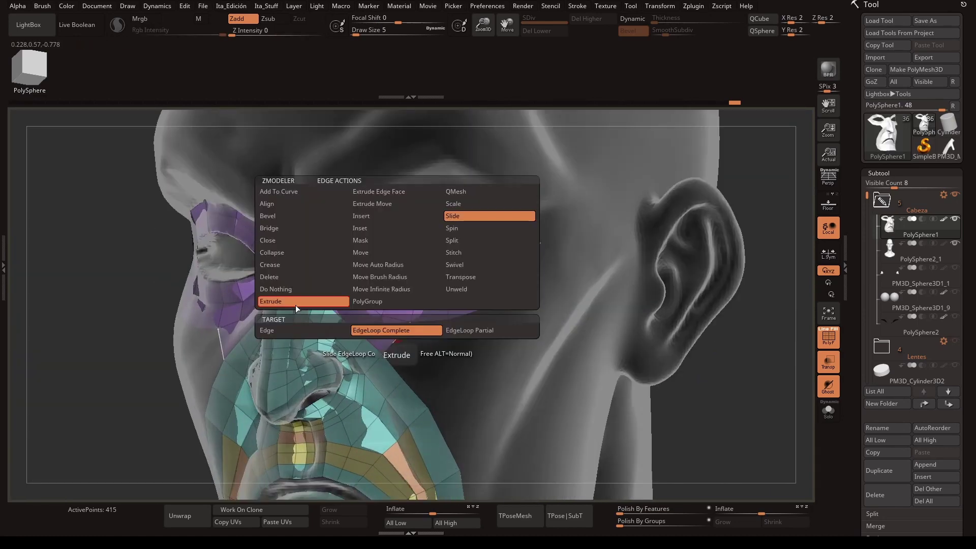
left_click(396, 328)
left_click_drag(415, 350, 440, 338)
mouse_move(441, 338)
right_mouse_down()
mouse_move(504, 387)
mouse_move(584, 364)
right_mouse_up()
key("space")
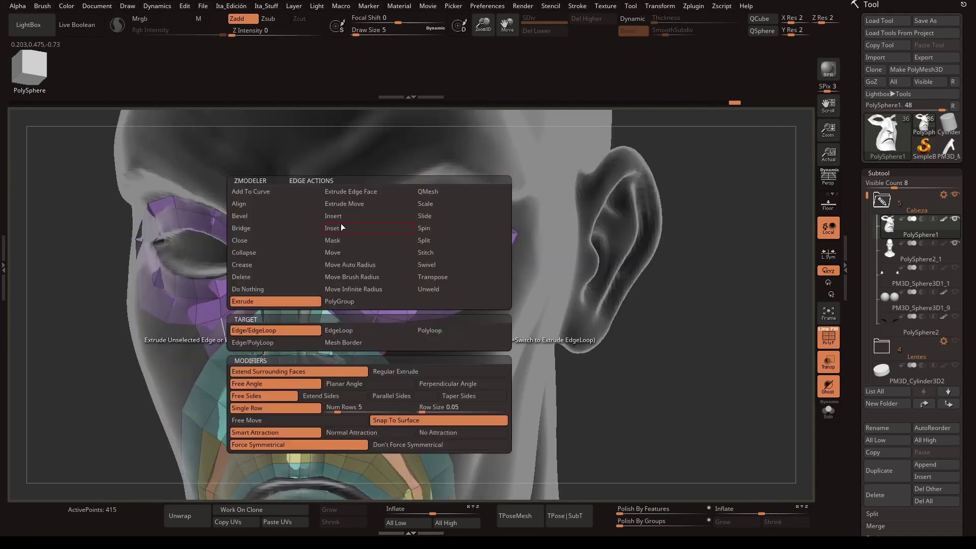
left_click(341, 224)
left_click(324, 295)
right_click_drag(640, 401, 600, 387)
left_click_drag(417, 331, 443, 340)
mouse_move(559, 387)
right_mouse_down()
mouse_move(732, 277)
mouse_move(619, 241)
mouse_move(272, 305)
right_mouse_up()
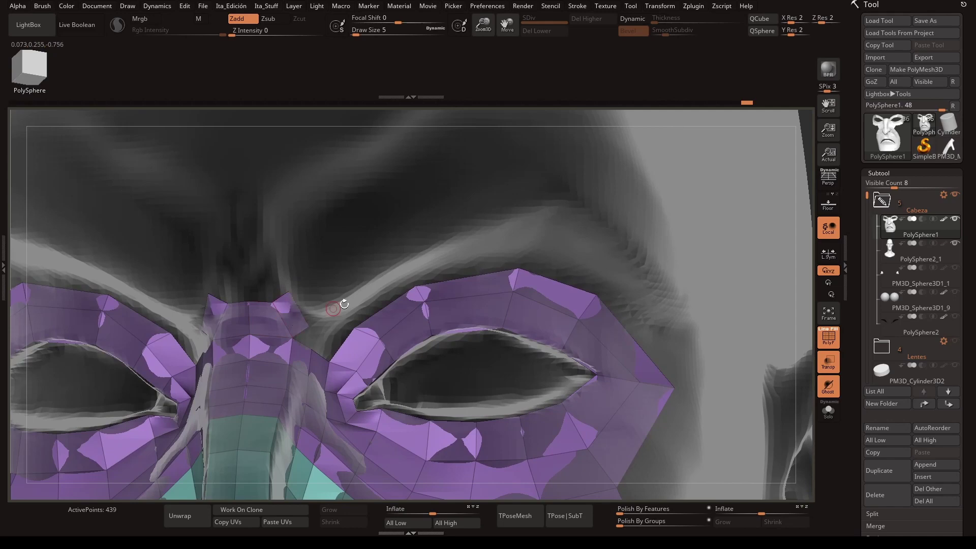
- Pull the nose-bridge strip up onto the forehead
right_click_drag(333, 308, 252, 306)
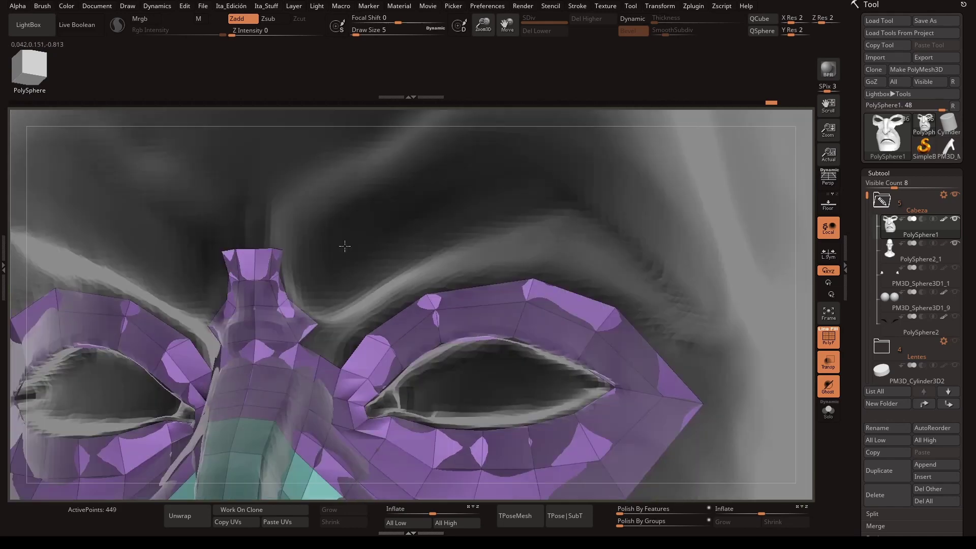
right_click_drag(252, 244, 340, 289)
left_click_drag(287, 249, 288, 218)
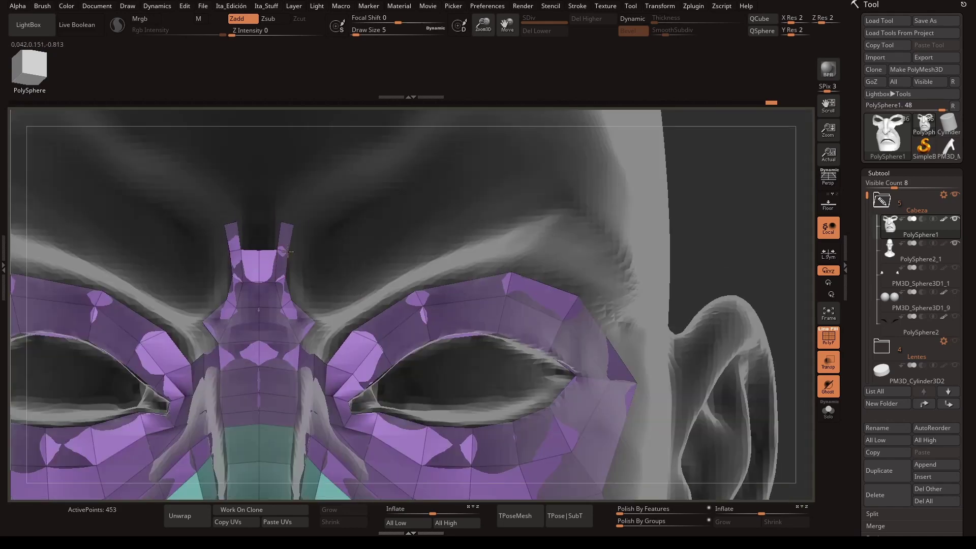
mouse_move(288, 250)
right_mouse_down()
mouse_move(523, 327)
mouse_move(712, 246)
right_mouse_up()
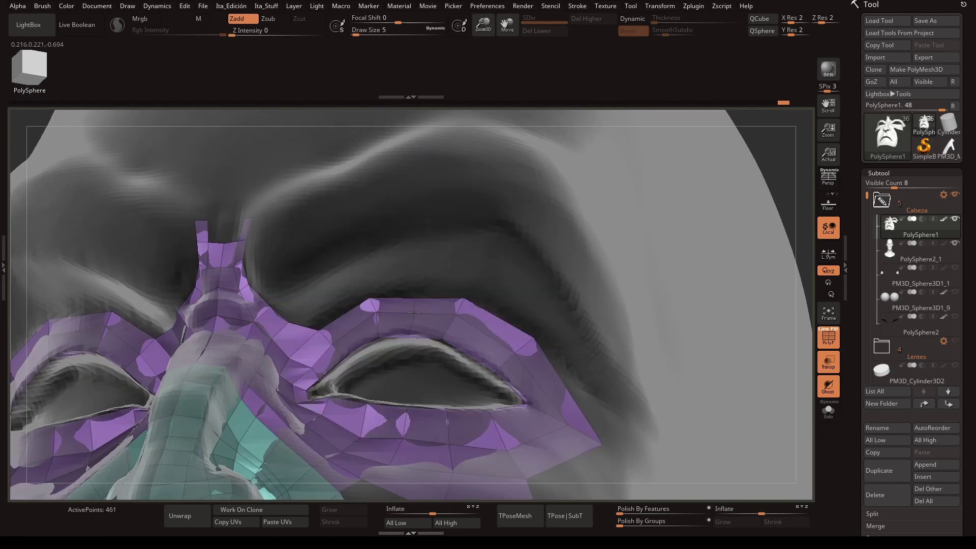
- Extrude a new band over the eye and along the brow toward the temple
left_click_drag(422, 315, 370, 324)
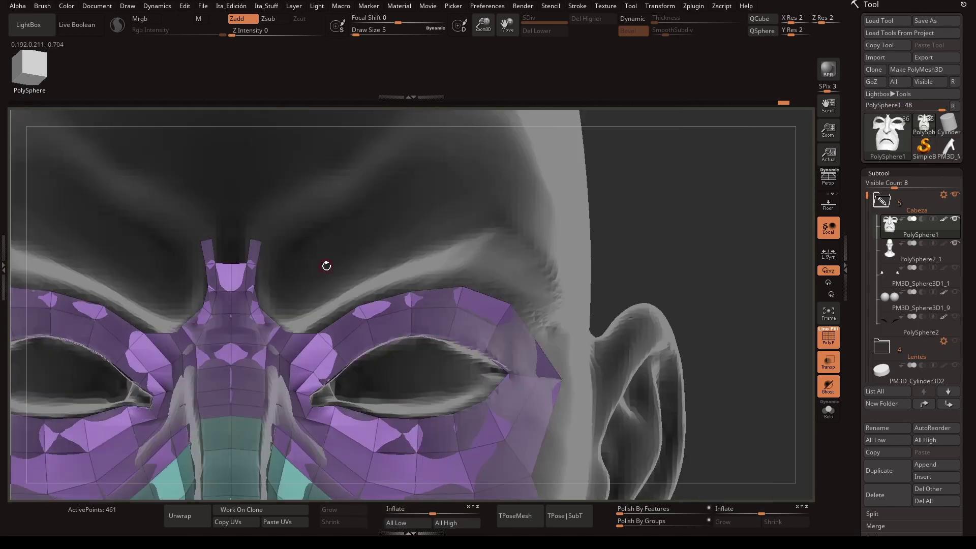
key("space")
left_click(238, 301)
right_click_drag(305, 346, 370, 262)
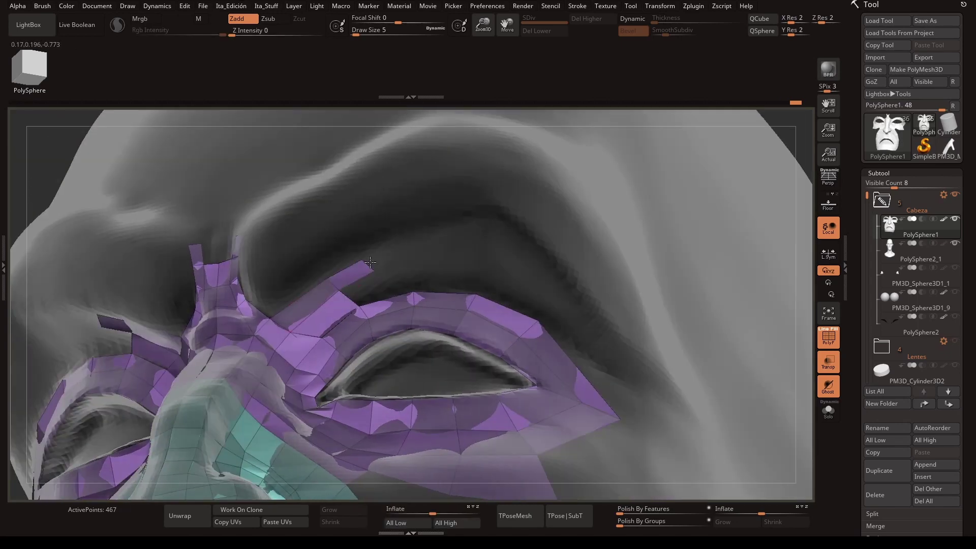
left_click_drag(401, 252, 478, 239)
right_click_drag(478, 244, 600, 305)
right_click_drag(600, 356, 727, 218)
key("space")
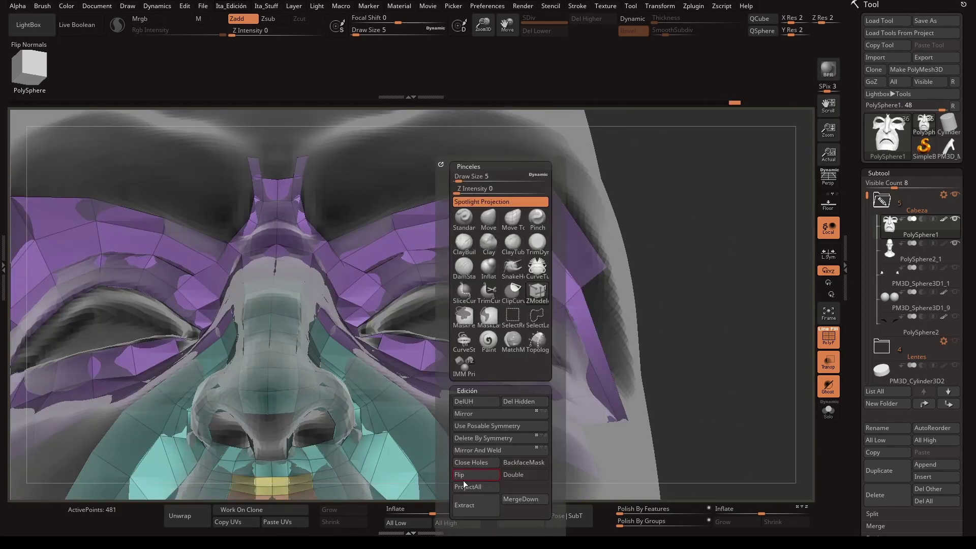
mouse_move(615, 196)
right_mouse_down()
mouse_move(621, 376)
mouse_move(574, 363)
right_mouse_up()
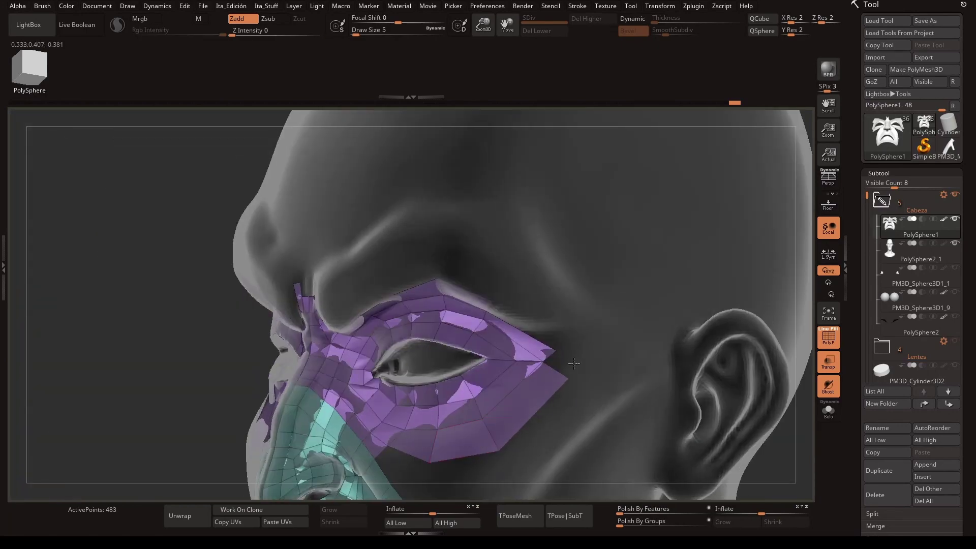
- Undo the extra tip at the eye band's corner and inspect the strip running from the ear down the jaw
key("ctrl+z")
right_click_drag(506, 360, 566, 364)
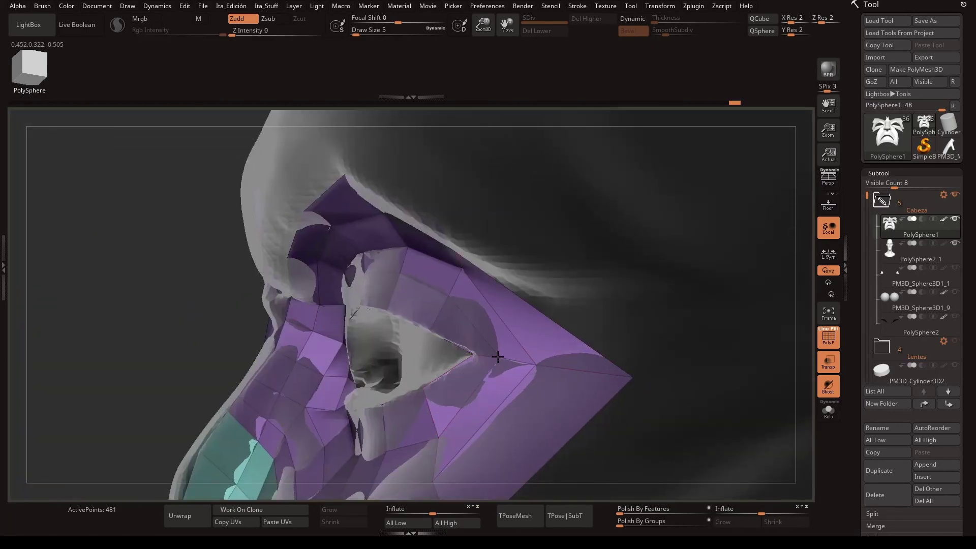
mouse_move(498, 357)
right_mouse_down()
mouse_move(584, 290)
mouse_move(431, 236)
mouse_move(621, 327)
mouse_move(635, 278)
mouse_move(474, 322)
right_mouse_up()
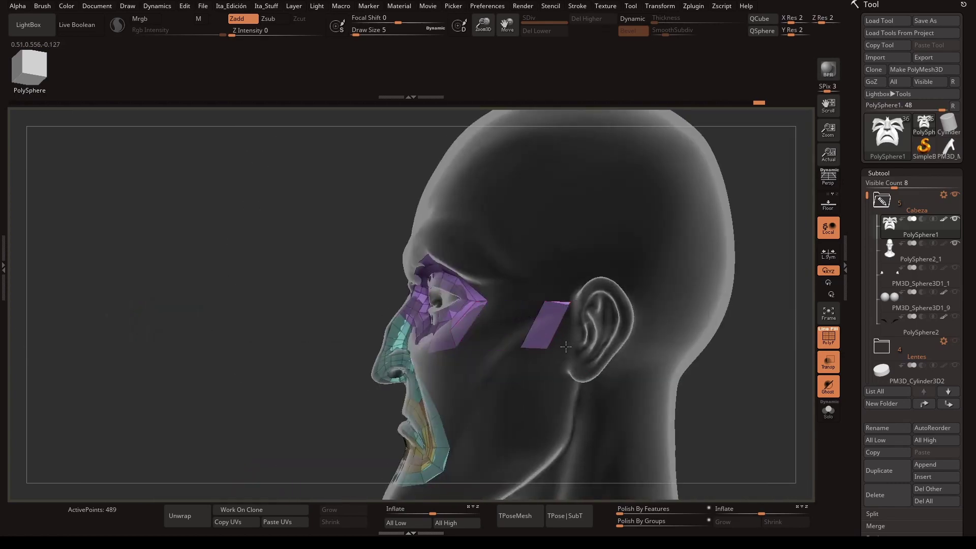
right_click_drag(566, 347, 590, 268, "alt")
right_click_drag(543, 294, 594, 267, "alt")
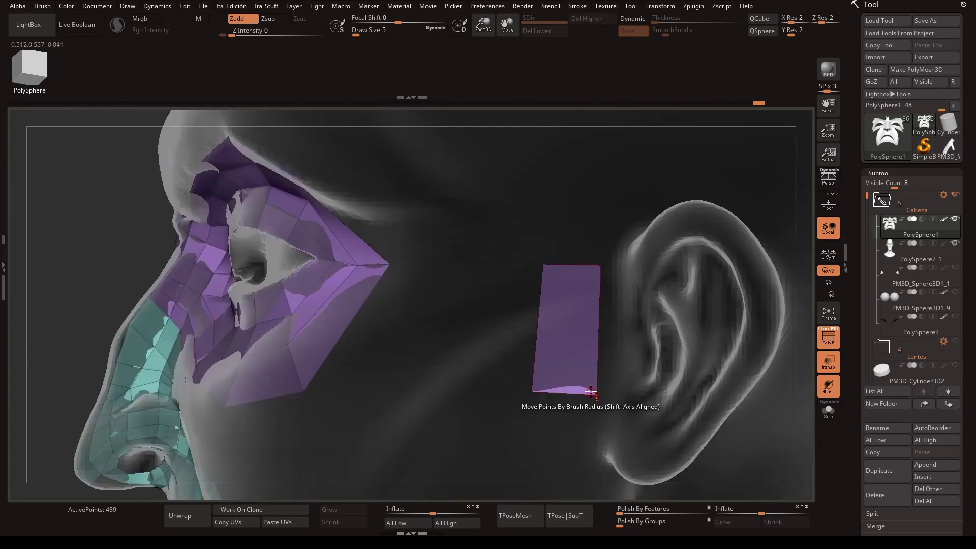
right_click_drag(537, 389, 642, 328, "alt")
right_click_drag(439, 302, 434, 421, "alt")
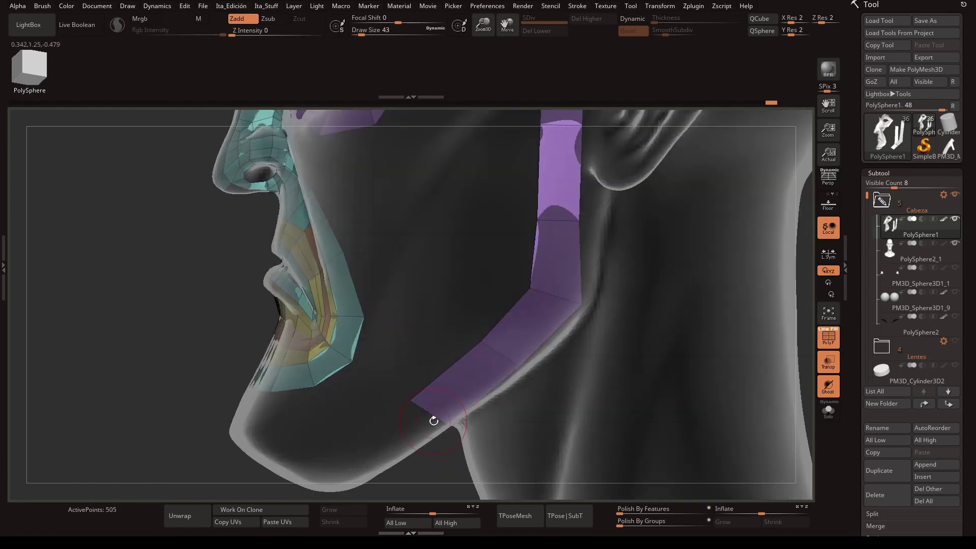
mouse_move(469, 307)
right_mouse_down()
mouse_move(702, 322)
mouse_move(442, 333)
right_mouse_up()
- Extrude the lower lip border edges down into a strip covering the chin
right_click_drag(383, 318, 424, 329)
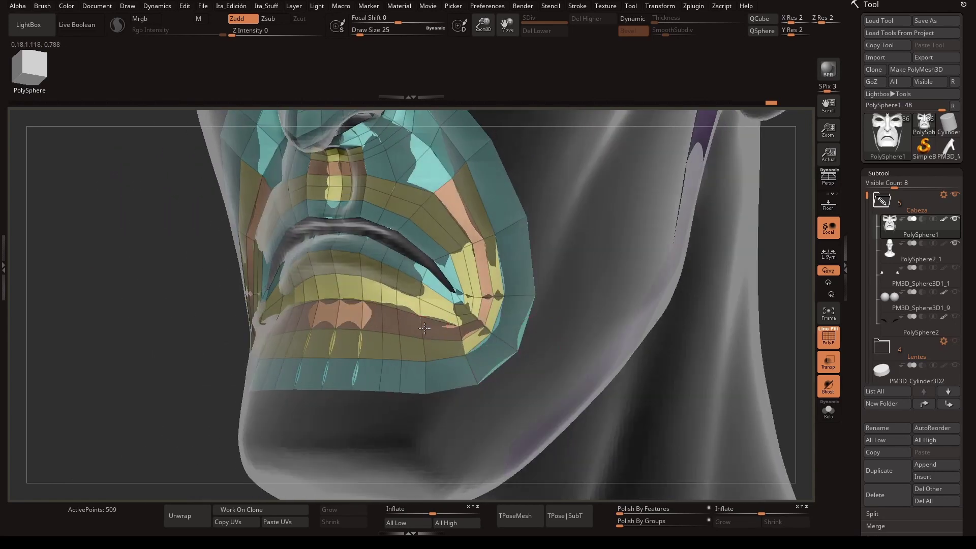
left_click(436, 215)
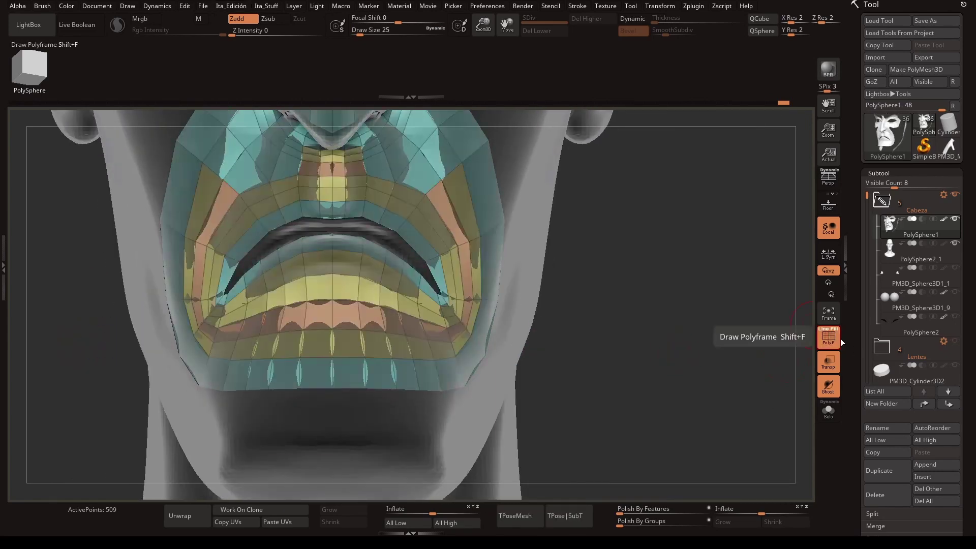
right_click_drag(508, 325, 393, 321)
left_click_drag(393, 321, 394, 366)
mouse_move(394, 366)
right_mouse_down()
mouse_move(608, 352)
mouse_move(584, 312)
mouse_move(392, 319)
mouse_move(422, 305)
right_mouse_up()
mouse_move(428, 345)
right_mouse_down()
mouse_move(539, 322)
mouse_move(431, 462)
mouse_move(650, 370)
mouse_move(320, 330)
right_mouse_up()
left_click_drag(321, 331, 316, 396)
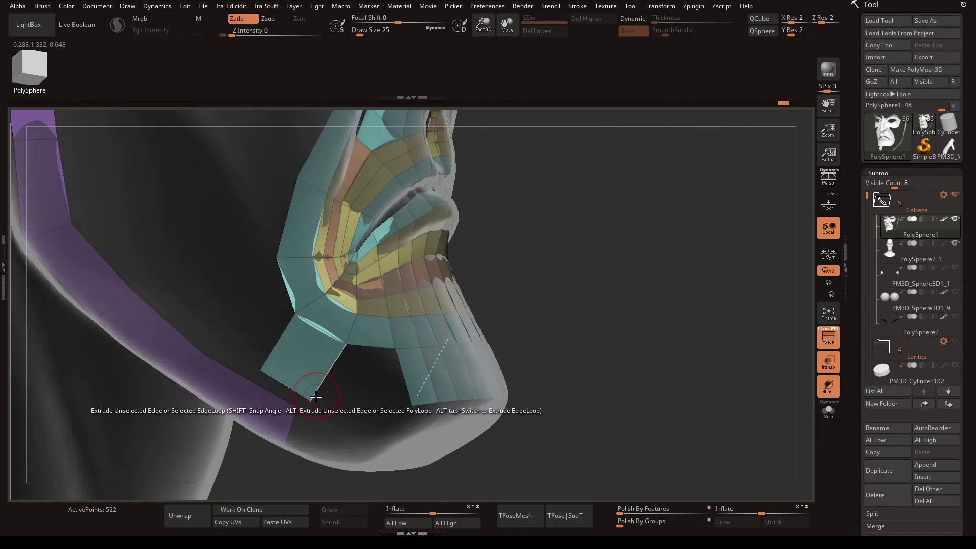
mouse_move(386, 349)
right_mouse_down()
mouse_move(410, 403)
mouse_move(737, 356)
mouse_move(340, 415)
right_mouse_up()
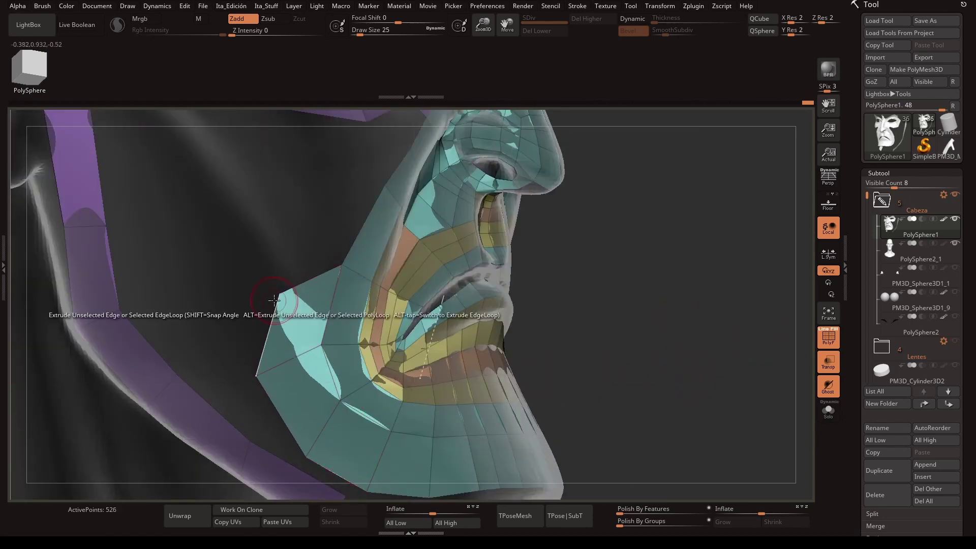
mouse_move(274, 300)
right_mouse_down()
mouse_move(343, 289)
mouse_move(728, 371)
mouse_move(488, 300)
mouse_move(659, 375)
mouse_move(460, 295)
right_mouse_up()
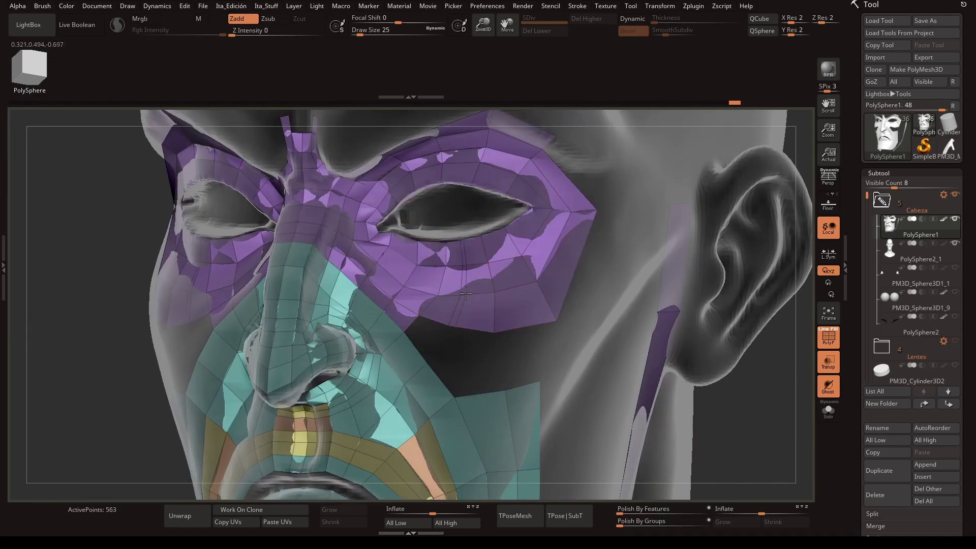
- Extrude the jaw faces outward along the jawline to meet the purple strip
key("space")
left_click(397, 214)
right_click_drag(466, 294, 442, 342)
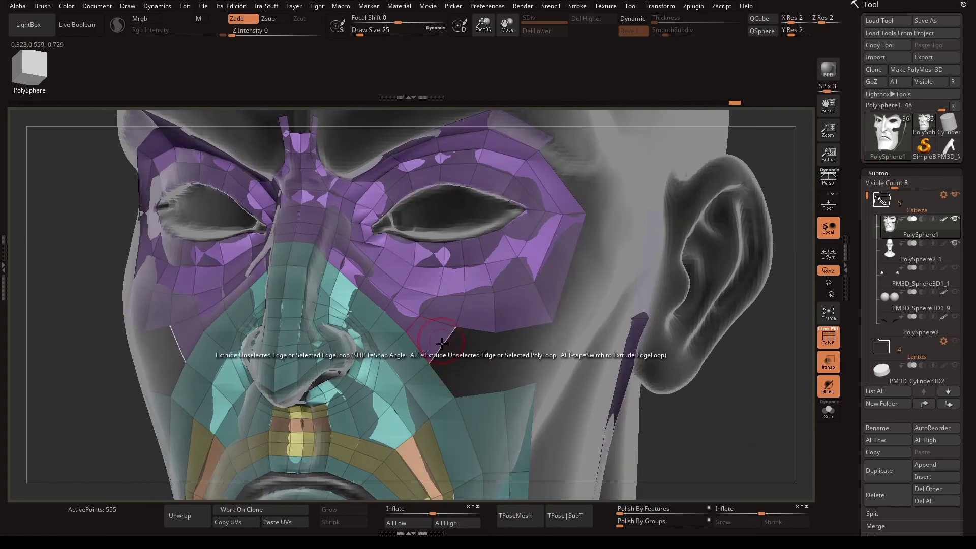
mouse_move(492, 363)
right_mouse_down()
mouse_move(557, 344)
mouse_move(380, 273)
right_mouse_up()
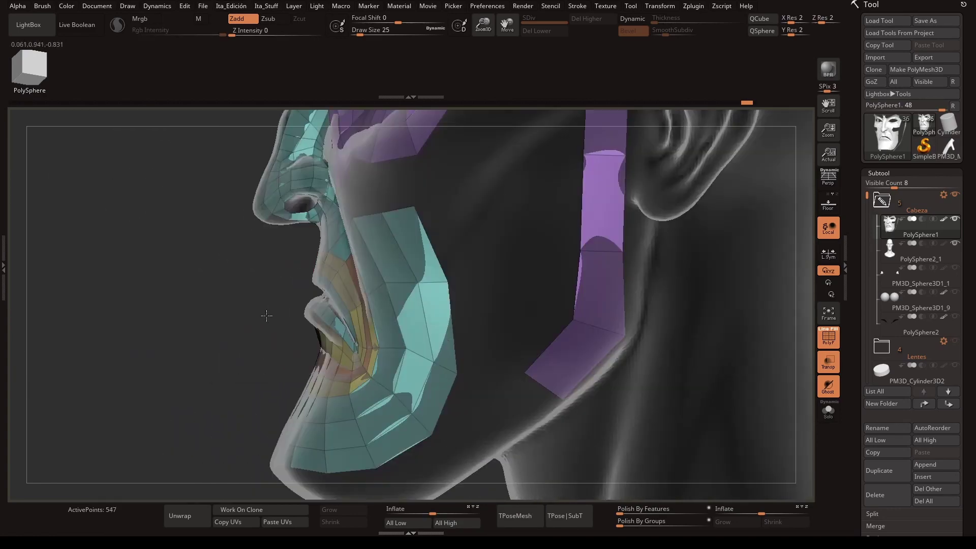
left_click_drag(380, 274, 421, 389)
mouse_move(421, 389)
right_mouse_down()
mouse_move(502, 364)
mouse_move(470, 305)
right_mouse_up()
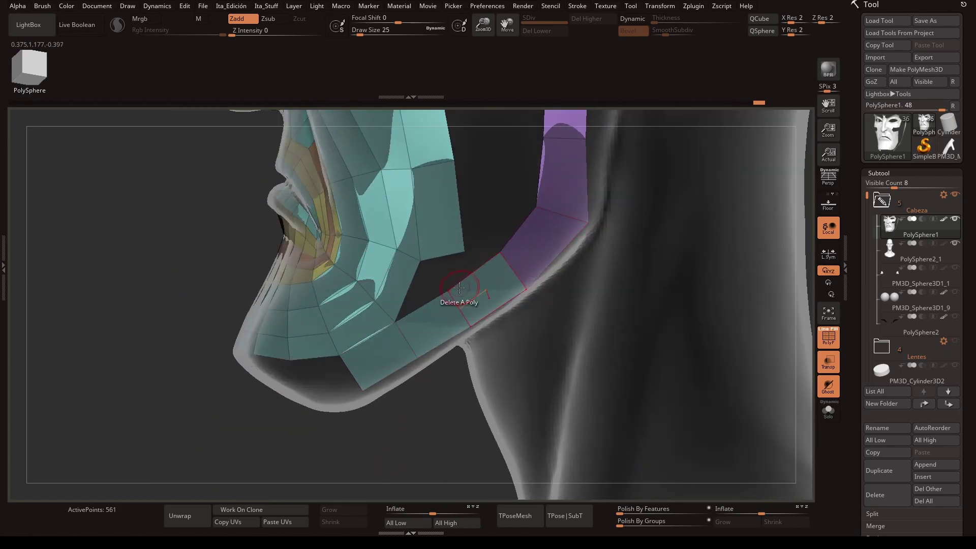
mouse_move(441, 220)
right_mouse_down()
mouse_move(283, 393)
mouse_move(320, 394)
right_mouse_up()
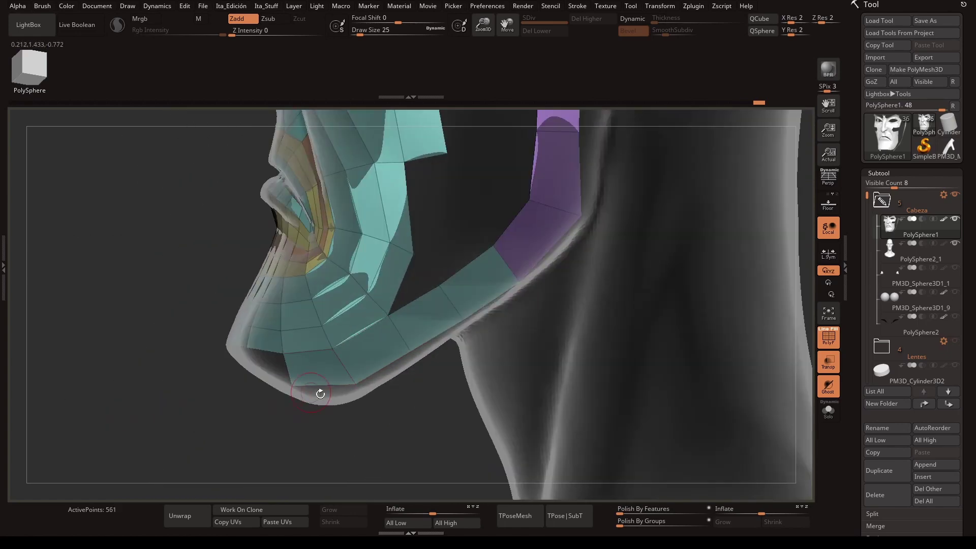
mouse_move(408, 357)
right_mouse_down()
mouse_move(593, 294)
mouse_move(109, 305)
mouse_move(255, 344)
mouse_move(628, 312)
right_mouse_up()
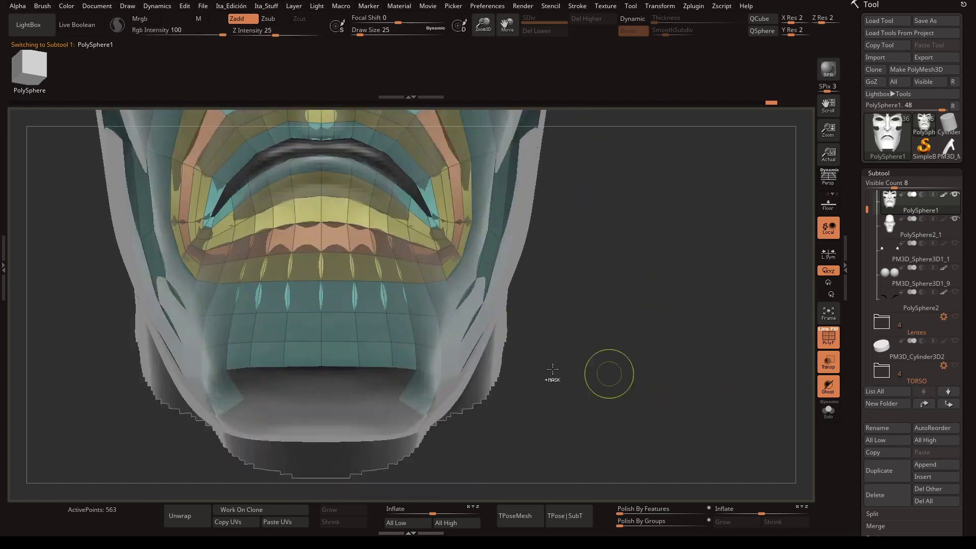
- Extrude the cheek edge across to the purple strip and fill the open cheek hole
mouse_move(487, 345)
right_mouse_down()
mouse_move(493, 398)
mouse_move(286, 364)
mouse_move(476, 345)
right_mouse_up()
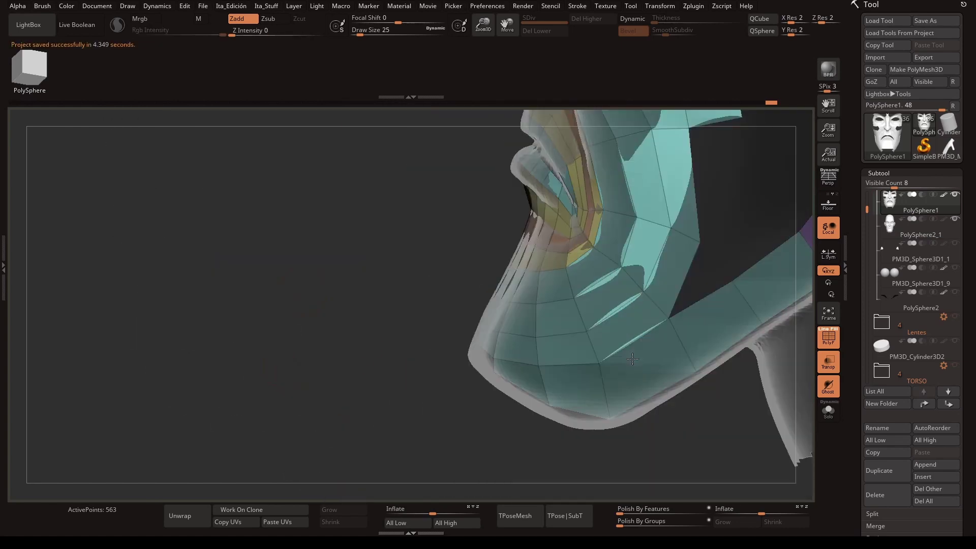
mouse_move(508, 261)
right_mouse_down()
mouse_move(334, 347)
mouse_move(571, 218)
mouse_move(453, 287)
mouse_move(544, 244)
mouse_move(186, 339)
mouse_move(756, 232)
mouse_move(559, 255)
mouse_move(428, 289)
right_mouse_up()
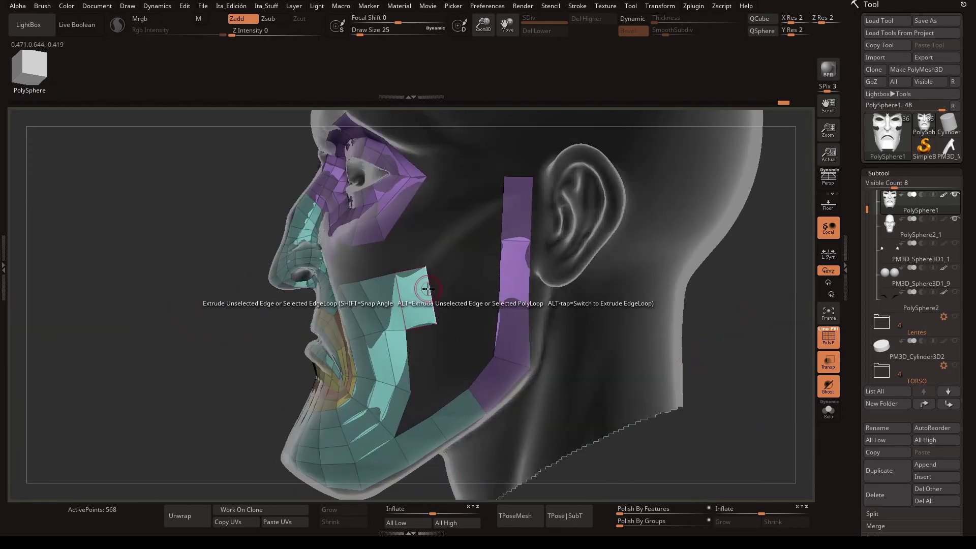
left_click_drag(461, 286, 510, 248)
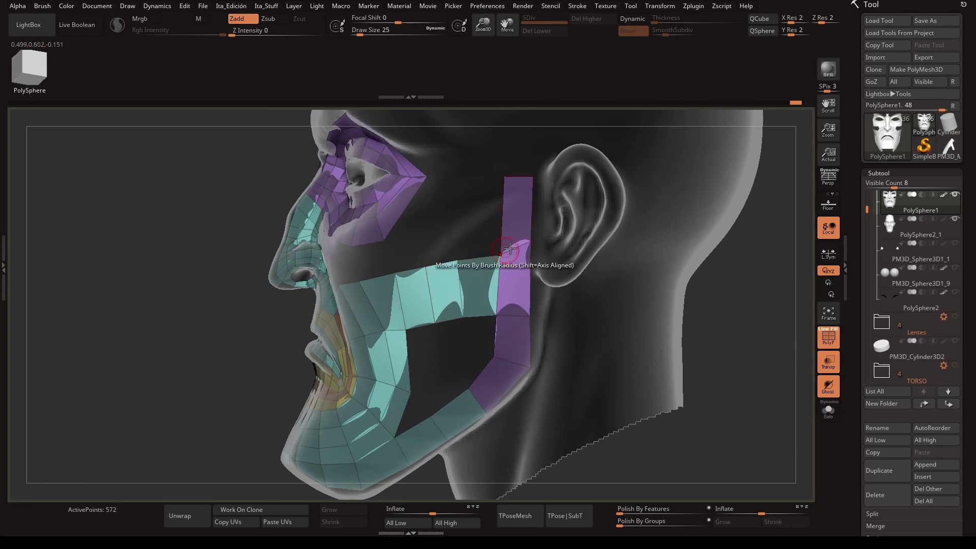
left_click_drag(417, 350, 461, 350)
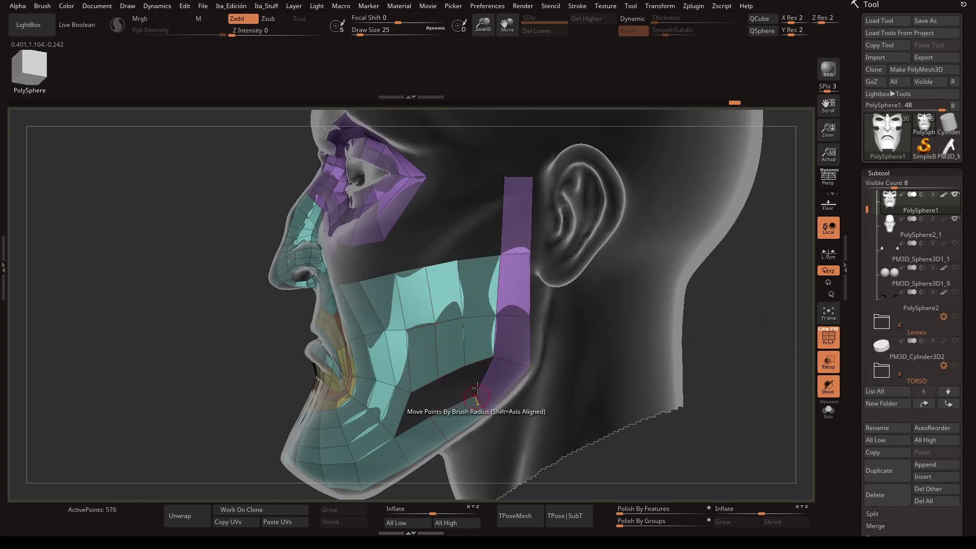
key("space")
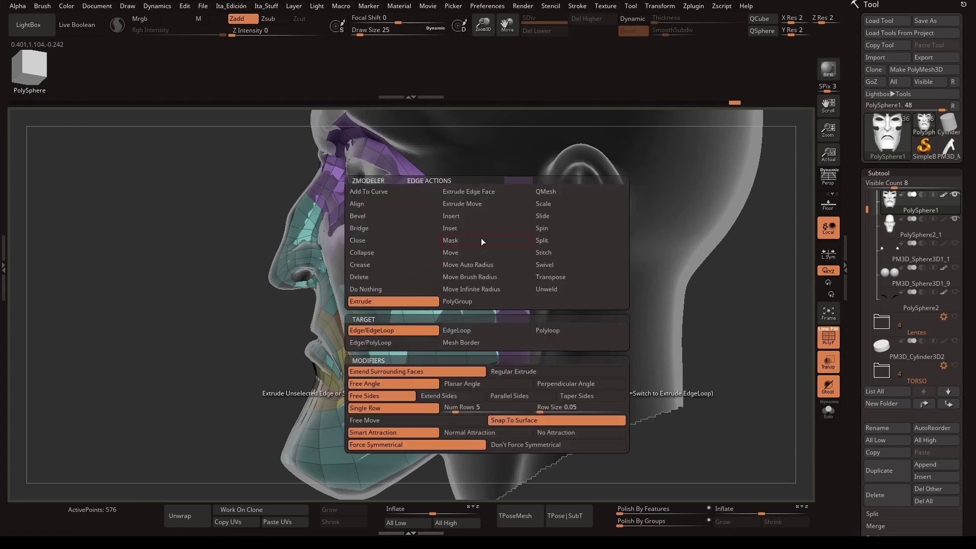
key("space")
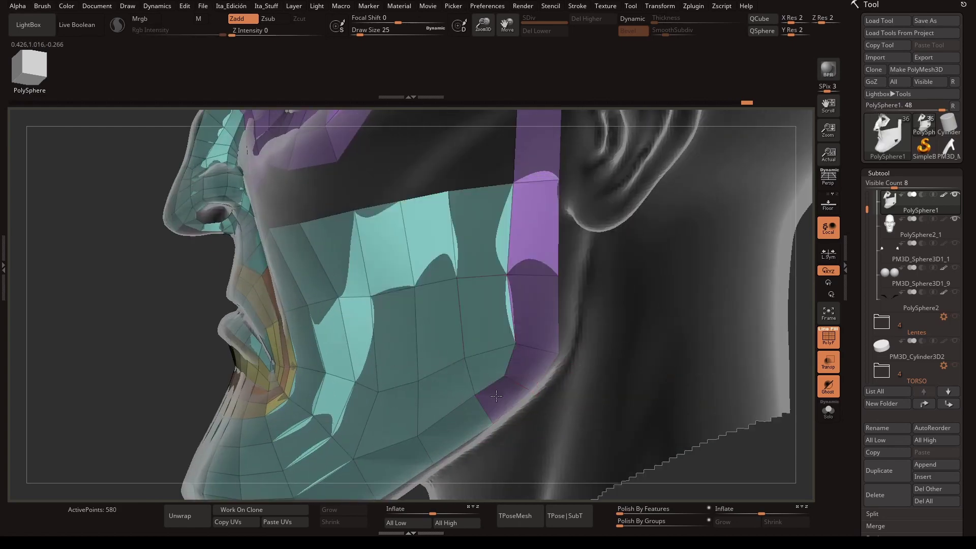
key("f")
- Extend the purple strip up over the skull and tweak the patch near the eye band
mouse_move(172, 313)
left_mouse_down()
mouse_move(661, 341)
mouse_move(577, 254)
left_mouse_up()
mouse_move(392, 316)
left_mouse_down()
mouse_move(403, 204)
mouse_move(402, 255)
left_mouse_up()
left_click_drag(468, 289, 388, 330)
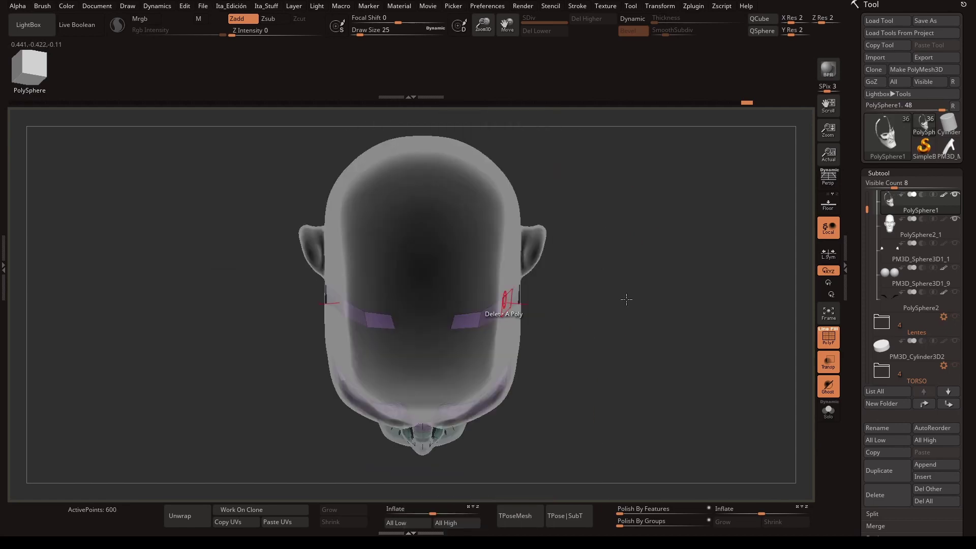
mouse_move(649, 350)
left_mouse_down()
mouse_move(686, 320)
mouse_move(650, 397)
mouse_move(385, 337)
mouse_move(517, 240)
left_mouse_up()
left_click(385, 337)
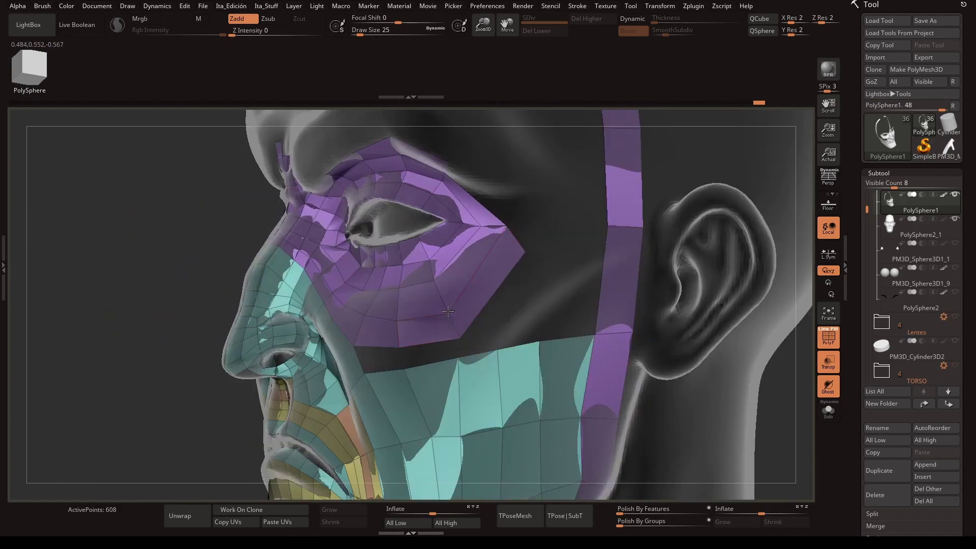
left_click_drag(448, 311, 375, 370)
mouse_move(552, 339)
left_mouse_down()
mouse_move(552, 322)
mouse_move(584, 344)
mouse_move(654, 262)
left_mouse_up()
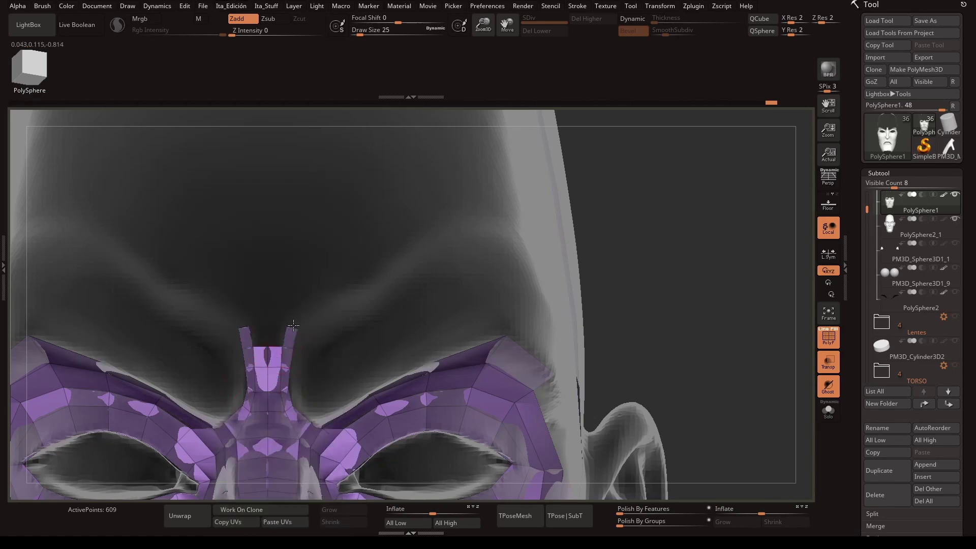
- Isolate the retopology mesh with Solo and zoom in on the brow
right_click_drag(301, 317, 344, 390)
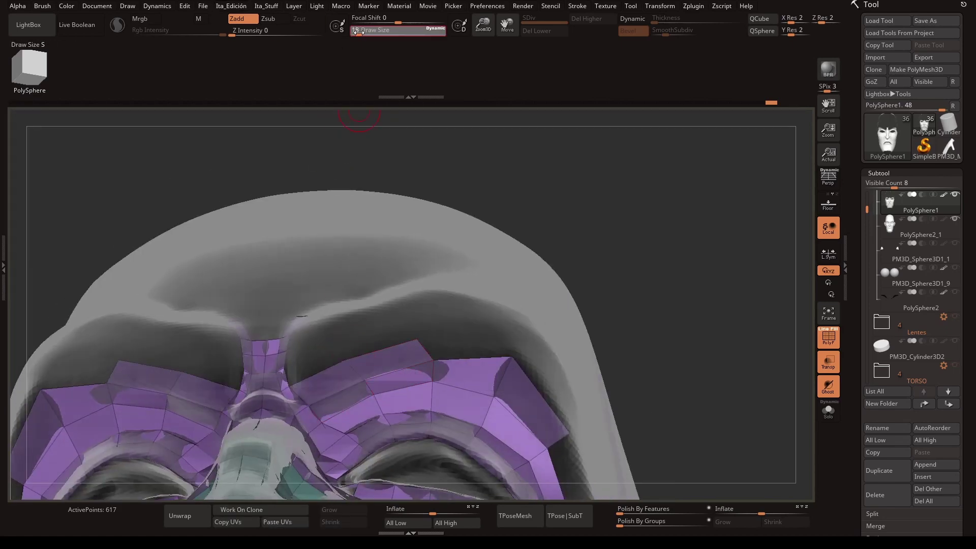
mouse_move(420, 339)
right_mouse_down()
mouse_move(388, 302)
mouse_move(429, 320)
mouse_move(508, 300)
mouse_move(432, 266)
mouse_move(291, 356)
mouse_move(330, 354)
right_mouse_up()
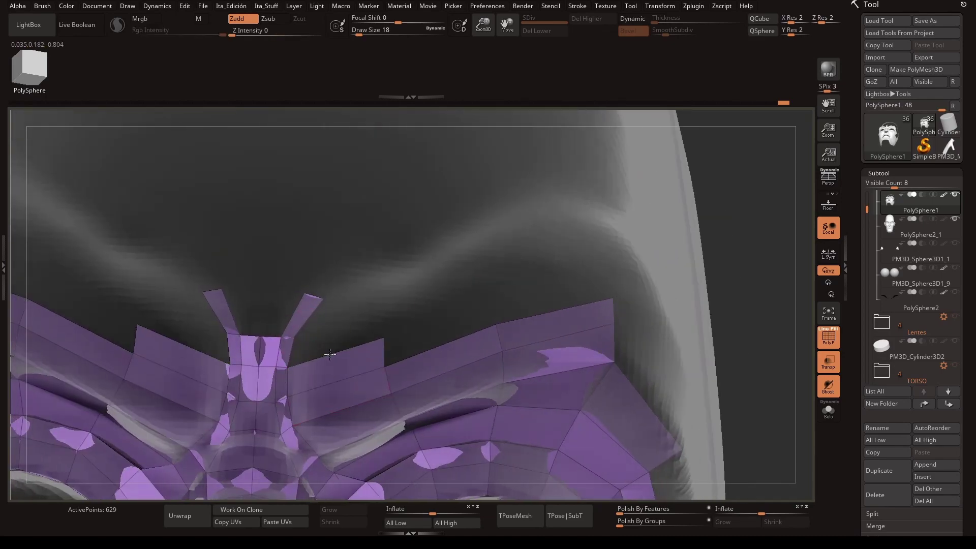
mouse_move(448, 319)
right_mouse_down()
mouse_move(342, 294)
mouse_move(356, 274)
mouse_move(584, 175)
mouse_move(596, 92)
right_mouse_up()
key("alt+shift+s")
right_click_drag(508, 203, 468, 290)
key("ctrl+z")
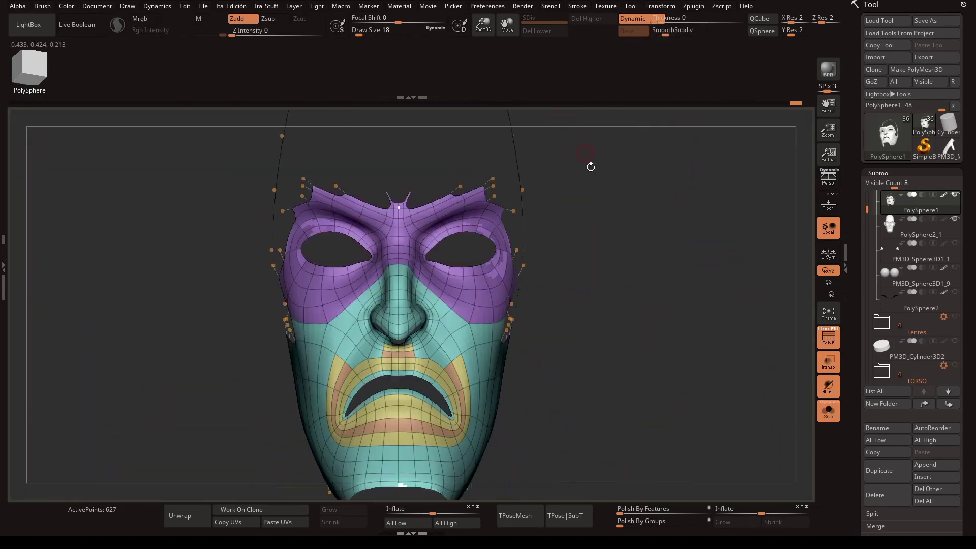
key("ctrl+z")
key("ctrl+z")
key("ctrl+z")
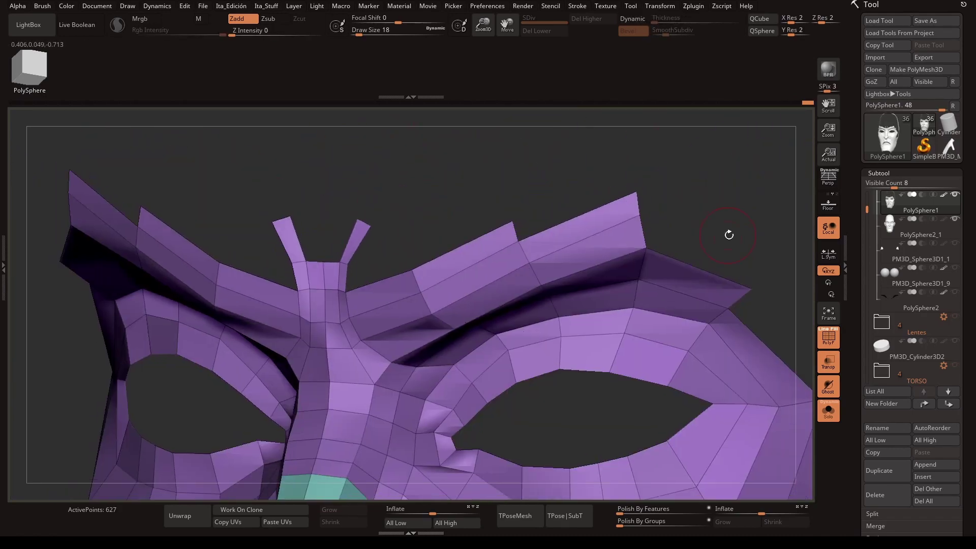
- Toggle Dynamic subdivision and PolyF to preview the mask, then bring the other subtools back
key("d")
key("shift+f")
key("alt+shift+s")
key("shift+d")
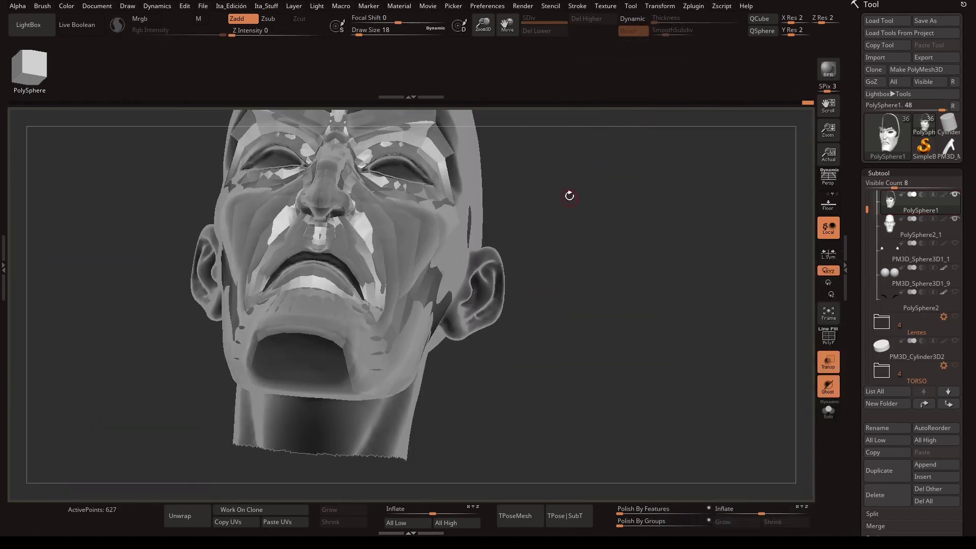
right_click_drag(612, 235, 373, 295)
key("shift+f")
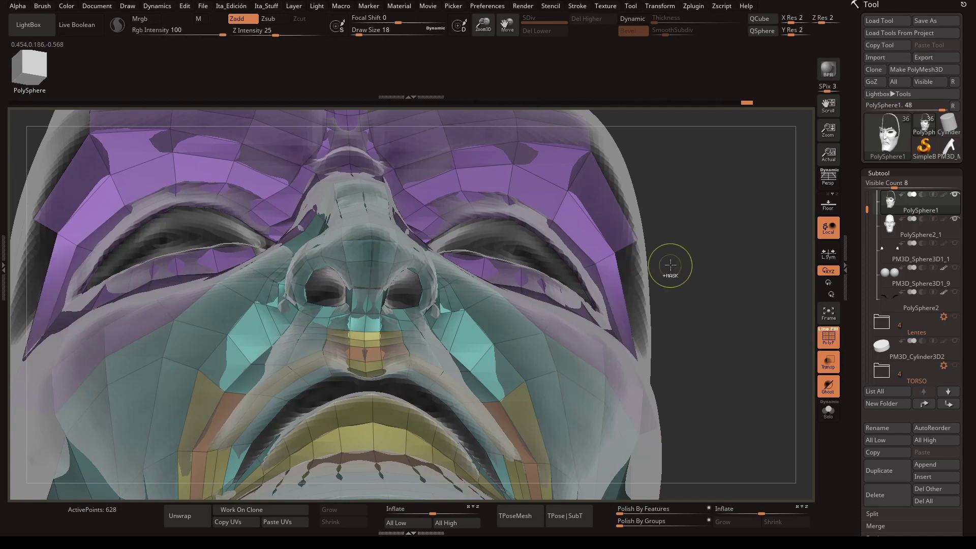
key("ctrl+z")
mouse_move(653, 371)
right_mouse_down()
mouse_move(661, 308)
mouse_move(471, 289)
right_mouse_up()
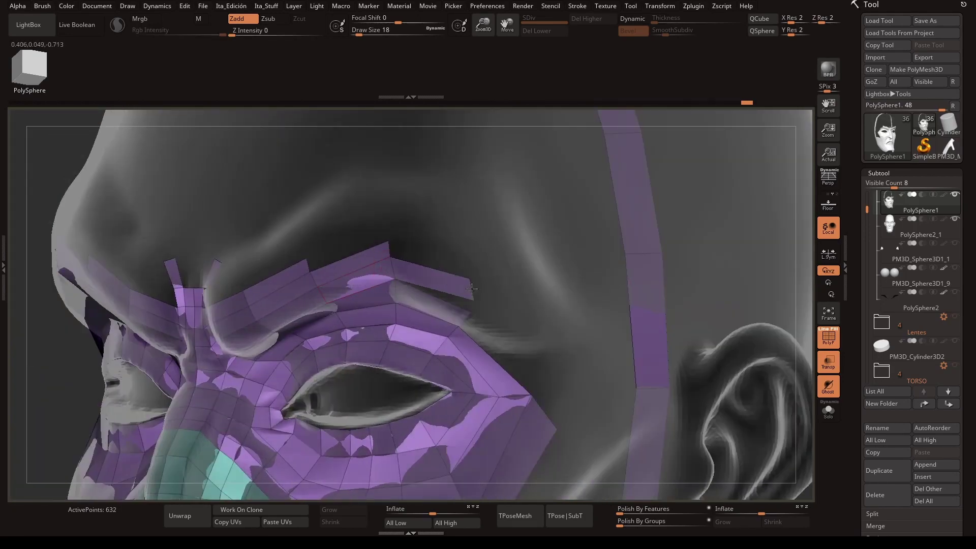
- Undo the last brow edit and extend the left brow strip slightly
key("ctrl+z")
key("ctrl+z")
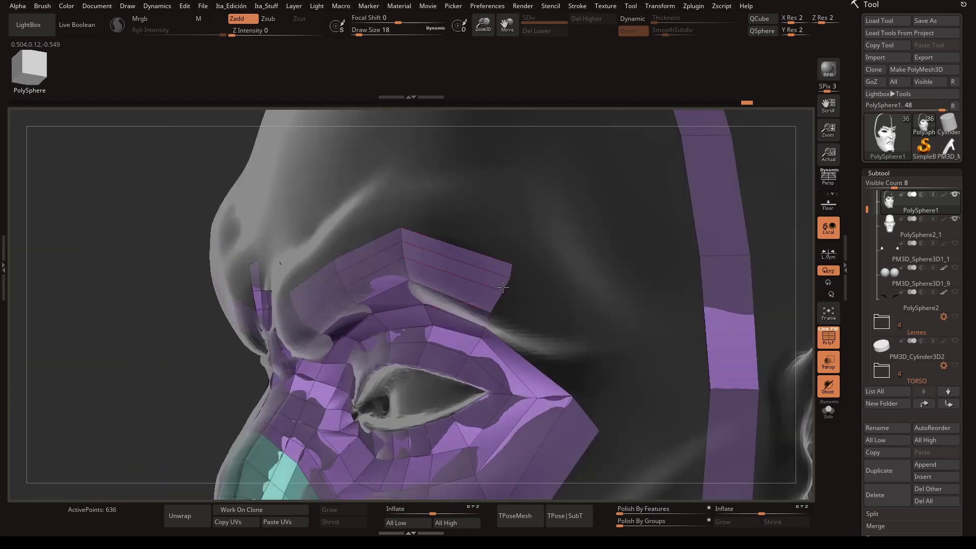
right_click_drag(506, 276, 345, 334)
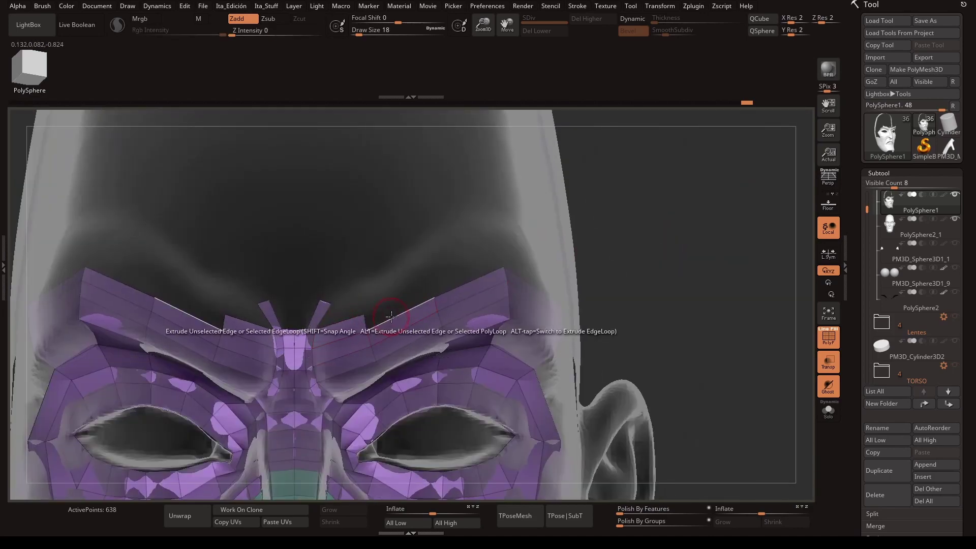
mouse_move(458, 268)
right_mouse_down()
mouse_move(371, 287)
mouse_move(388, 252)
mouse_move(352, 338)
right_mouse_up()
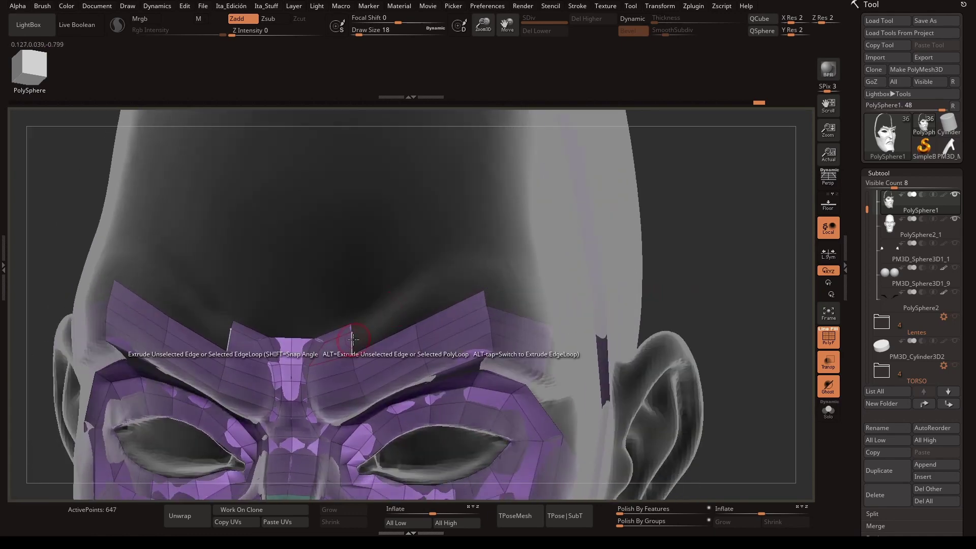
right_click_drag(511, 255, 173, 264)
left_click_drag(173, 264, 153, 232)
right_click_drag(153, 232, 355, 319)
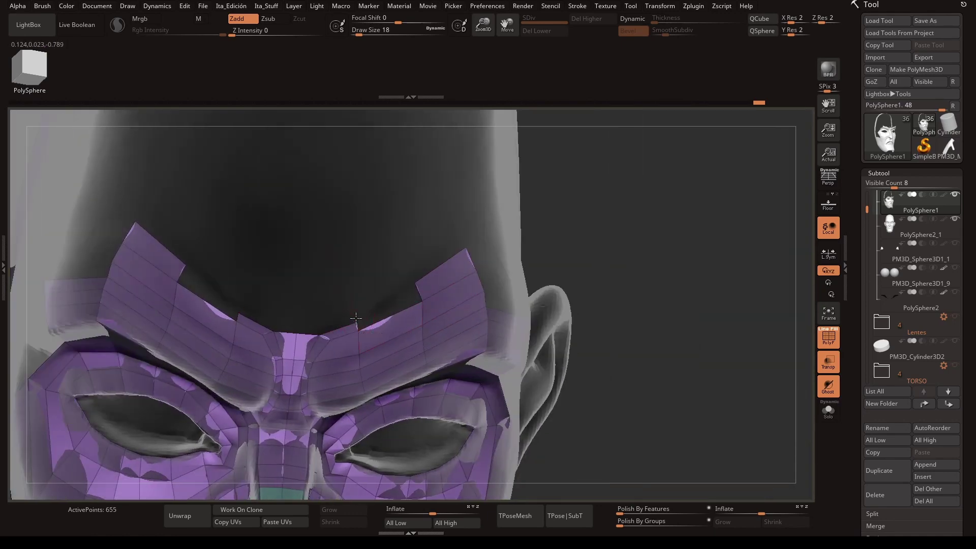
- Hide the polygroup frame and check the face mask with smooth subdivision preview
mouse_move(355, 181)
right_mouse_down()
mouse_move(621, 272)
mouse_move(506, 286)
right_mouse_up()
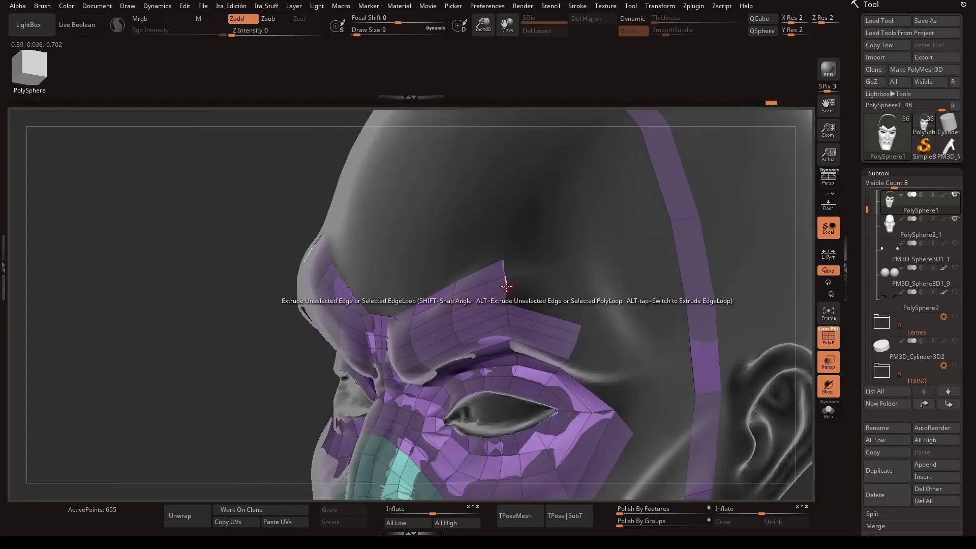
right_click_drag(555, 319, 680, 288)
key("shift+f")
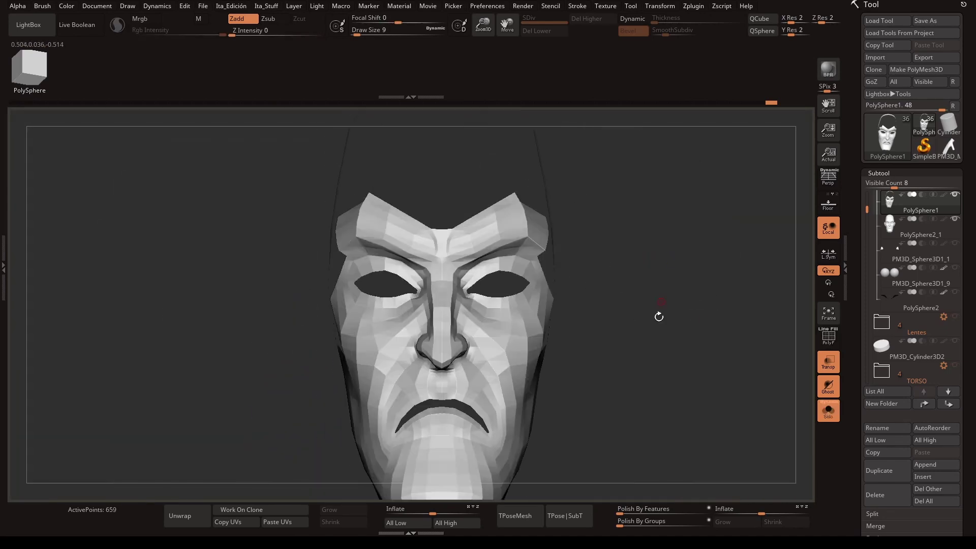
key("shift+d")
mouse_move(632, 233)
right_mouse_down()
mouse_move(712, 285)
mouse_move(730, 273)
mouse_move(760, 175)
mouse_move(715, 300)
mouse_move(473, 292)
right_mouse_up()
- Turn off the smooth preview, extrude a quad up from the cheek, and insert an edge loop across it
key("shift+d")
key("shift+f")
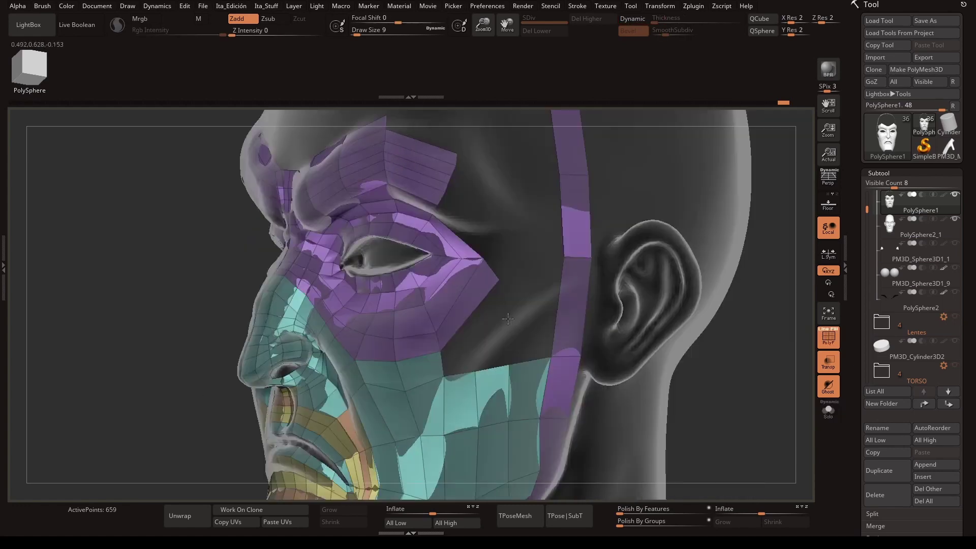
mouse_move(549, 357)
right_mouse_down()
mouse_move(691, 382)
mouse_move(437, 311)
right_mouse_up()
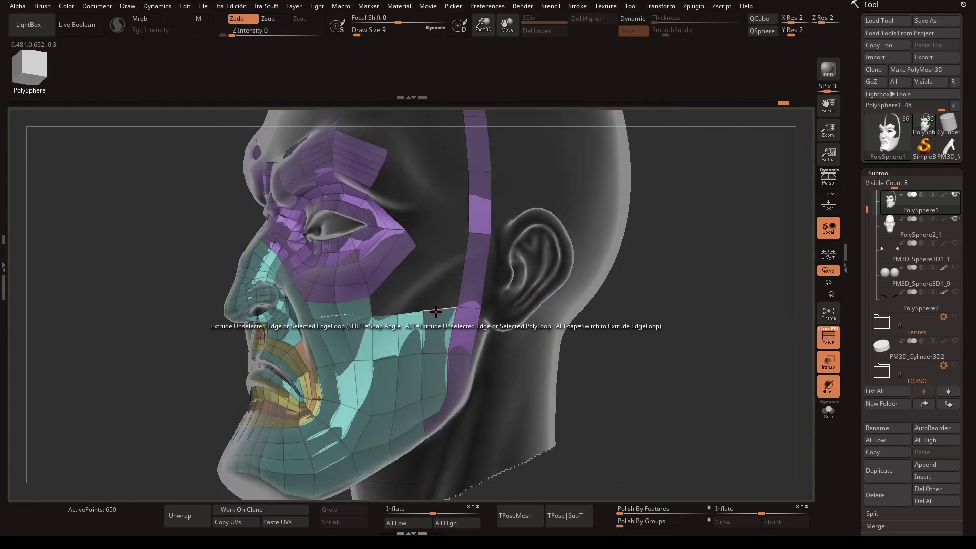
left_click_drag(436, 312, 437, 244)
mouse_move(437, 244)
right_mouse_down()
mouse_move(463, 263)
mouse_move(400, 265)
right_mouse_up()
key("space")
left_click(295, 262)
left_click(448, 254)
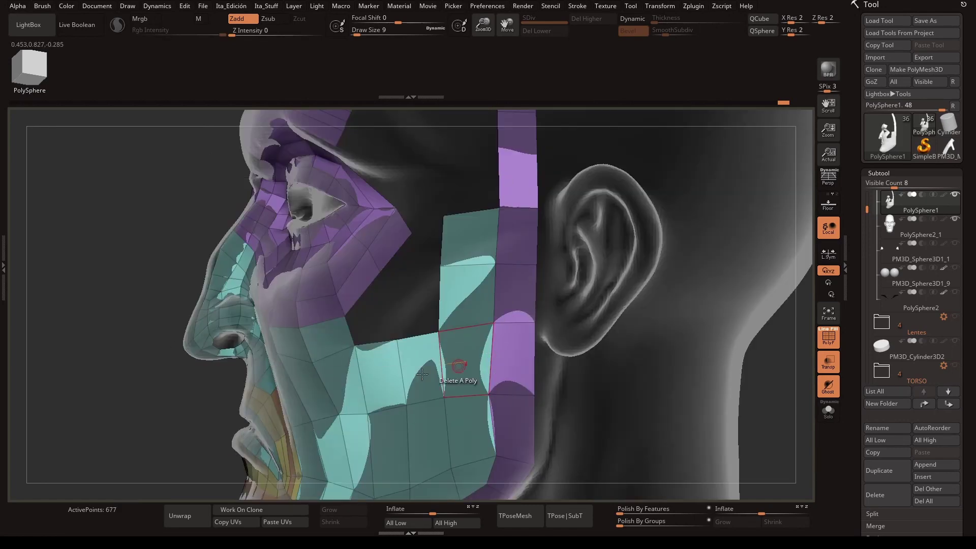
- Extrude the cheek strip up over the top of the skull
key("space")
left_click(380, 277)
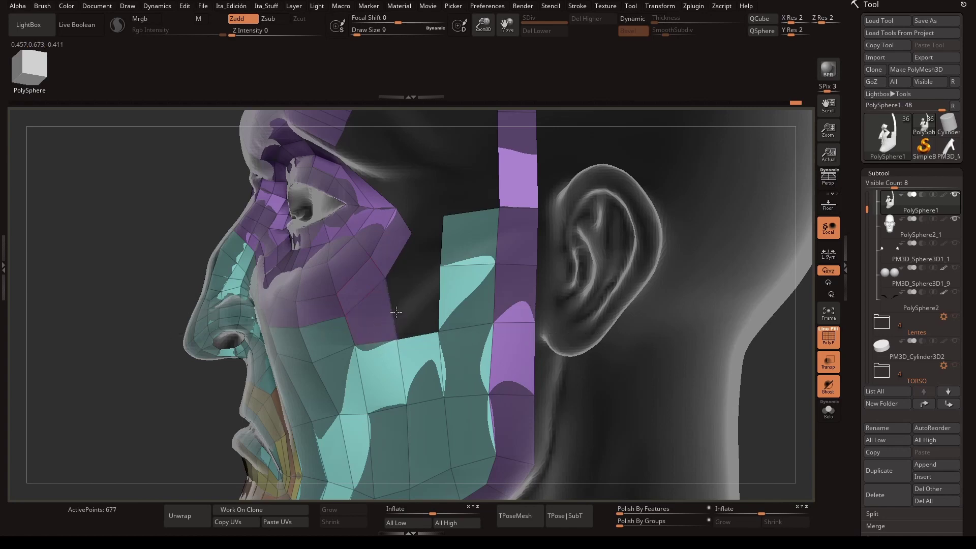
left_click_drag(500, 209, 500, 168)
mouse_move(500, 168)
right_mouse_down()
mouse_move(493, 242)
mouse_move(565, 447)
mouse_move(547, 262)
mouse_move(605, 325)
mouse_move(341, 292)
right_mouse_up()
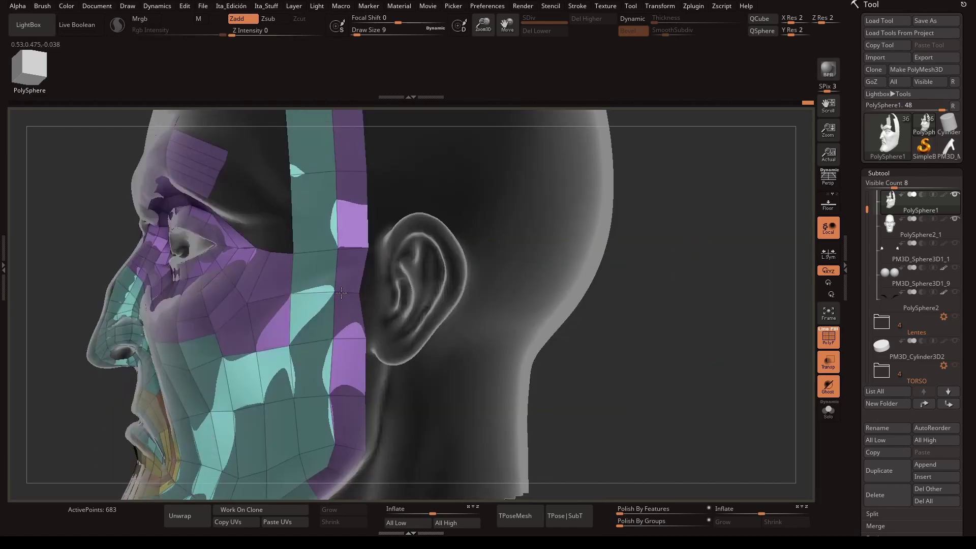
mouse_move(335, 339)
right_mouse_down()
mouse_move(688, 259)
mouse_move(299, 287)
mouse_move(536, 294)
mouse_move(414, 344)
mouse_move(571, 273)
mouse_move(286, 372)
mouse_move(355, 355)
mouse_move(366, 378)
mouse_move(375, 328)
right_mouse_up()
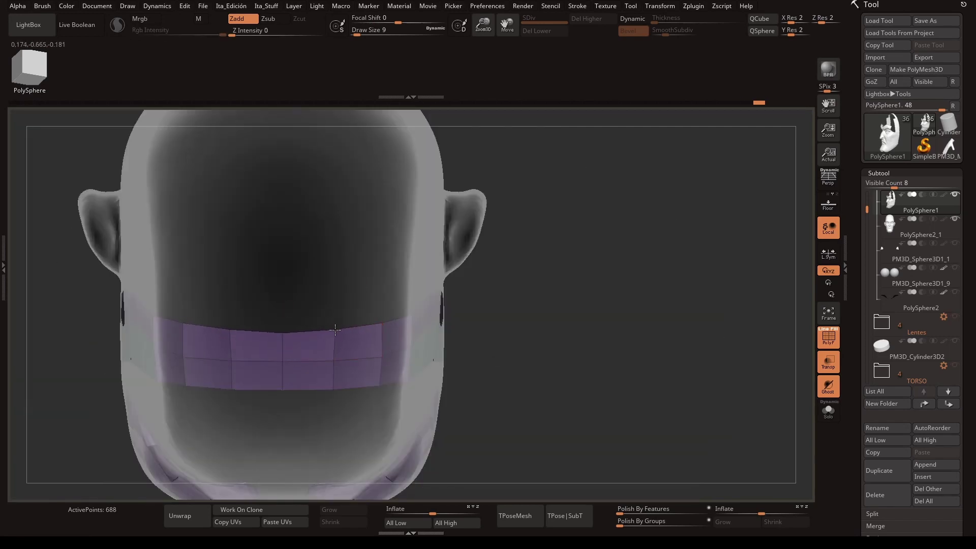
- From a view under the head, add mirrored polygons at the mouth opening
mouse_move(324, 369)
right_mouse_down()
mouse_move(506, 326)
mouse_move(512, 261)
mouse_move(571, 146)
mouse_move(732, 366)
mouse_move(593, 283)
mouse_move(716, 387)
mouse_move(391, 398)
right_mouse_up()
mouse_move(421, 350)
right_mouse_down()
mouse_move(394, 356)
mouse_move(671, 294)
mouse_move(503, 359)
mouse_move(697, 273)
mouse_move(429, 388)
right_mouse_up()
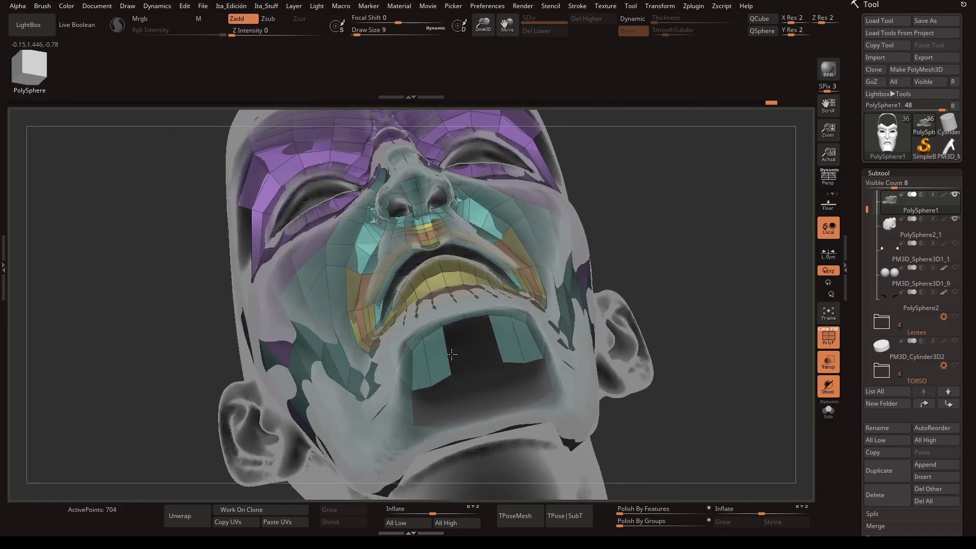
mouse_move(463, 327)
right_mouse_down()
mouse_move(488, 351)
mouse_move(584, 315)
mouse_move(509, 356)
mouse_move(544, 342)
mouse_move(399, 395)
mouse_move(428, 306)
right_mouse_up()
left_click(428, 306)
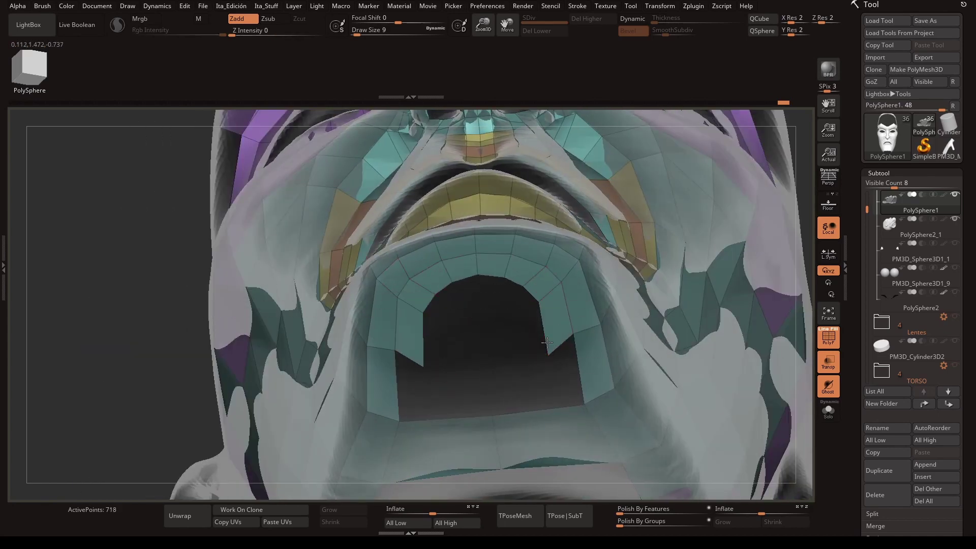
- Extrude the mouth hole's top edges inward to line the mouth cavity
right_click_drag(547, 342, 419, 335)
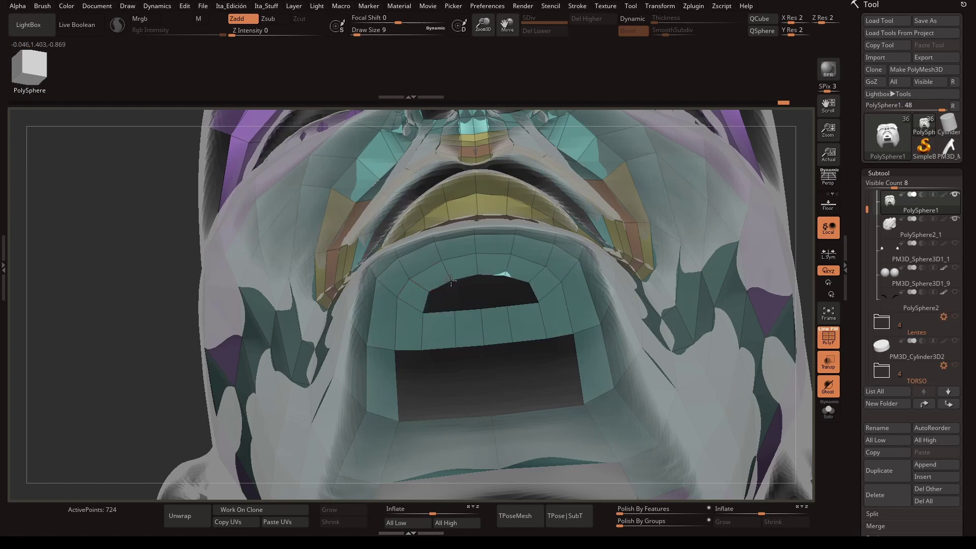
left_click_drag(451, 280, 439, 317)
key("space")
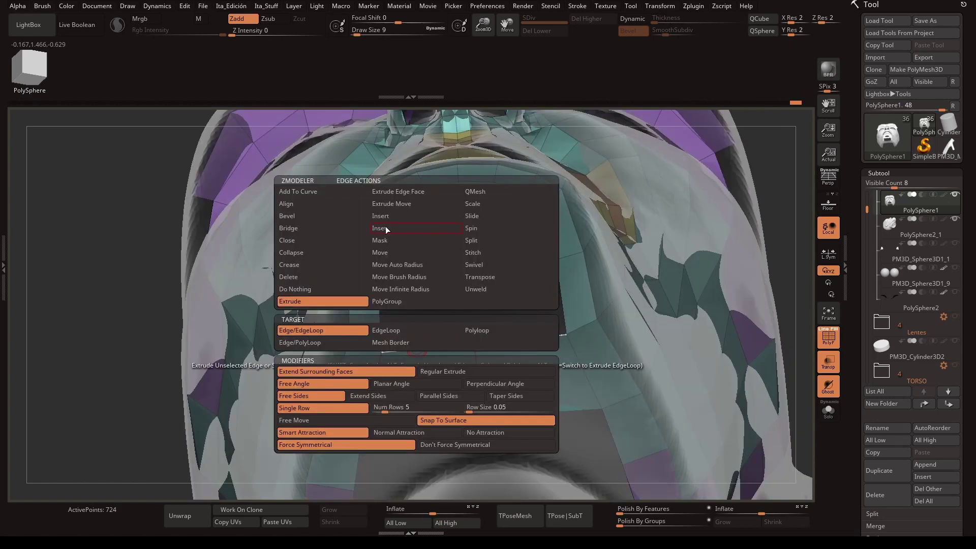
left_click(385, 227)
right_click_drag(385, 227, 403, 296)
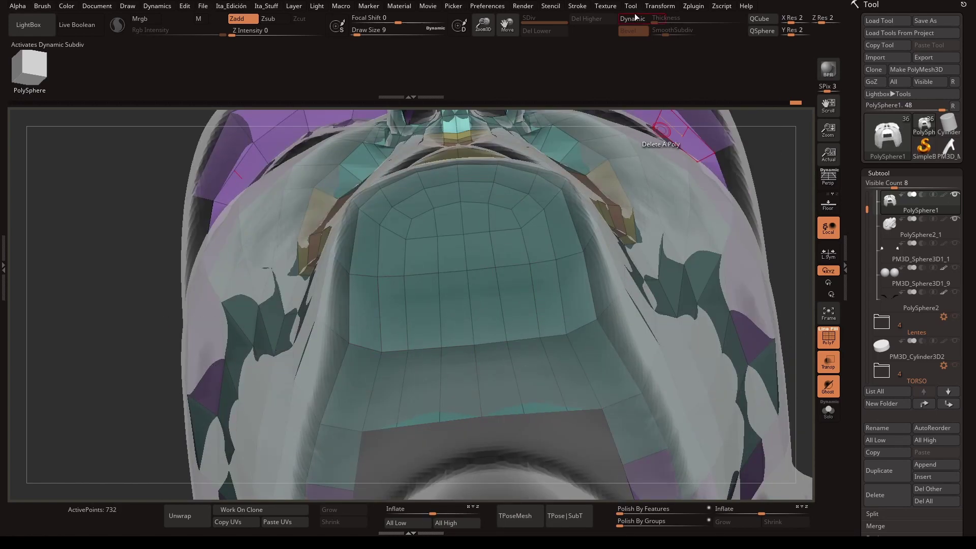
key("f")
mouse_move(697, 261)
right_mouse_down()
mouse_move(653, 192)
mouse_move(614, 425)
mouse_move(606, 268)
mouse_move(626, 289)
mouse_move(330, 301)
right_mouse_up()
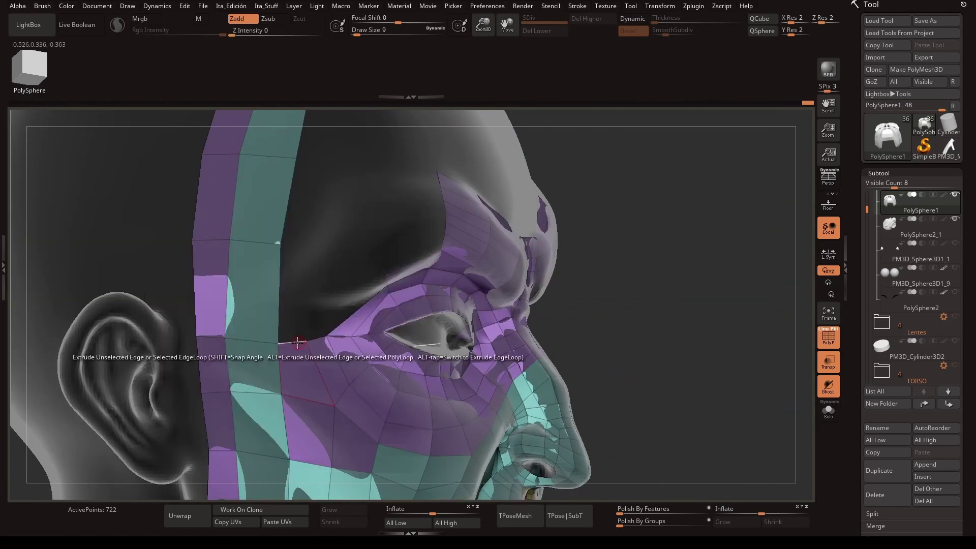
- Inspect the upper brow polygons from several angles and extend the brow strips
mouse_move(309, 250)
right_mouse_down()
mouse_move(626, 294)
mouse_move(295, 280)
mouse_move(347, 289)
right_mouse_up()
mouse_move(296, 346)
right_mouse_down()
mouse_move(704, 244)
mouse_move(347, 298)
right_mouse_up()
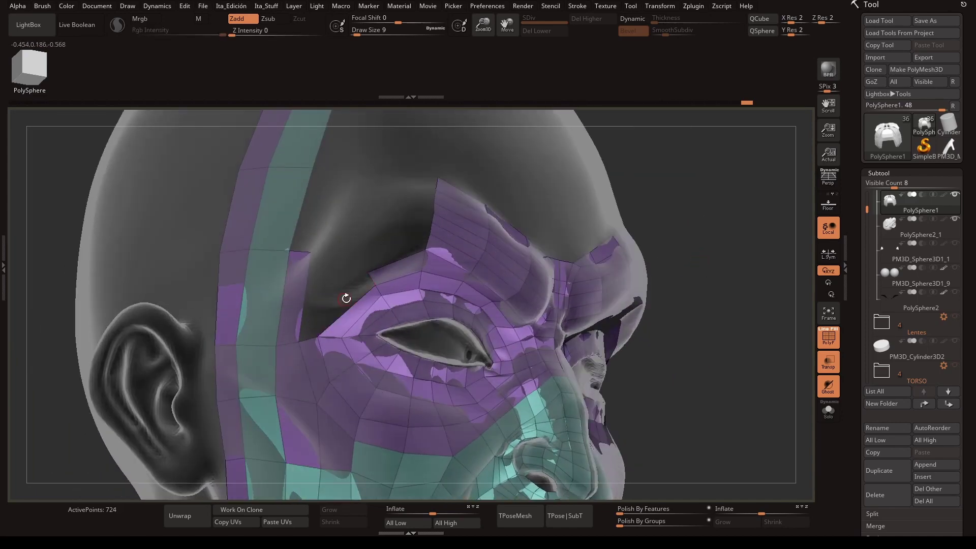
mouse_move(321, 249)
right_mouse_down()
mouse_move(337, 229)
mouse_move(751, 231)
right_mouse_up()
right_click_drag(261, 338, 662, 270)
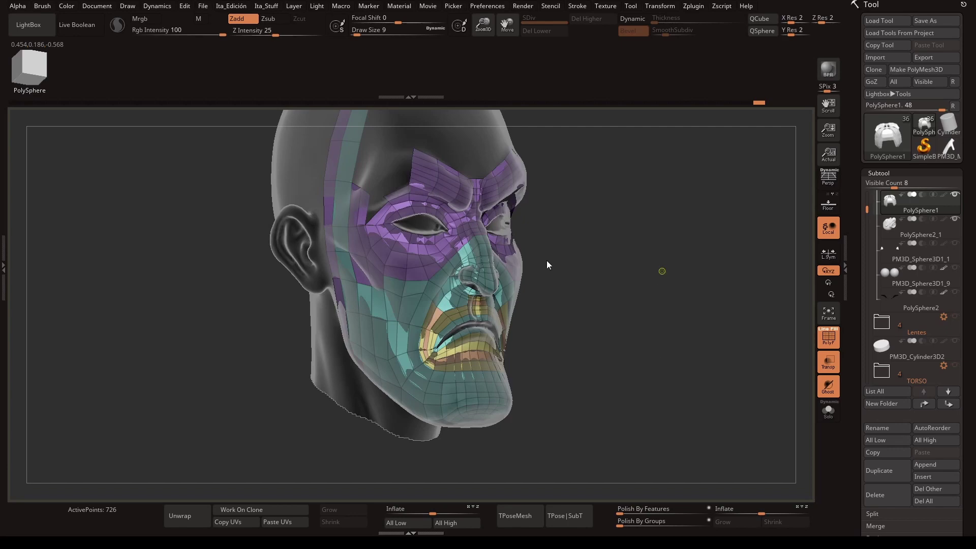
mouse_move(629, 337)
right_mouse_down()
mouse_move(665, 298)
mouse_move(543, 222)
right_mouse_up()
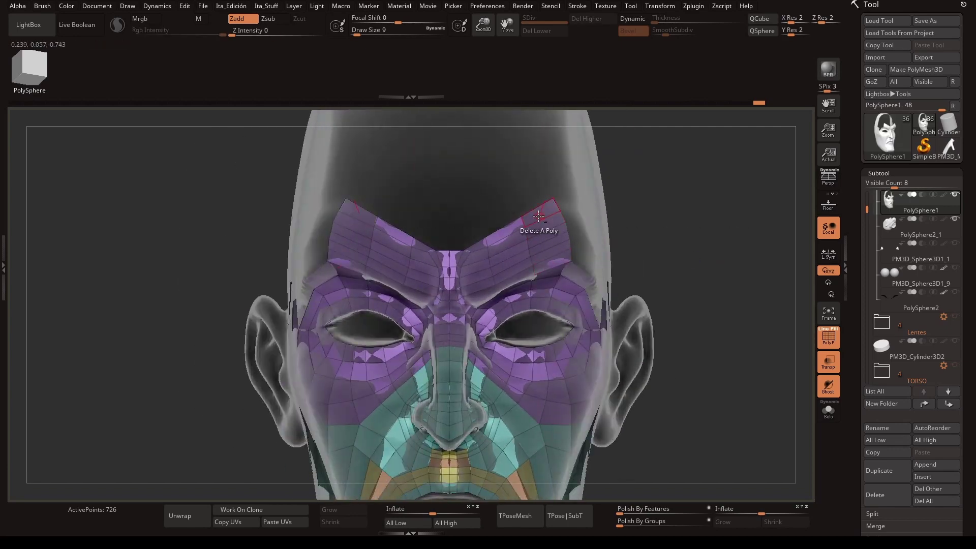
mouse_move(649, 236)
right_mouse_down()
mouse_move(639, 157)
mouse_move(508, 229)
mouse_move(419, 300)
mouse_move(645, 273)
mouse_move(359, 355)
mouse_move(677, 283)
mouse_move(407, 323)
right_mouse_up()
mouse_move(358, 436)
right_mouse_down()
mouse_move(711, 361)
mouse_move(649, 414)
mouse_move(462, 255)
right_mouse_up()
- Join a new piece onto the brow strips, continuing the ring around the eye socket
left_click_drag(461, 254, 444, 261)
left_click(497, 277)
right_click_drag(497, 278, 584, 203)
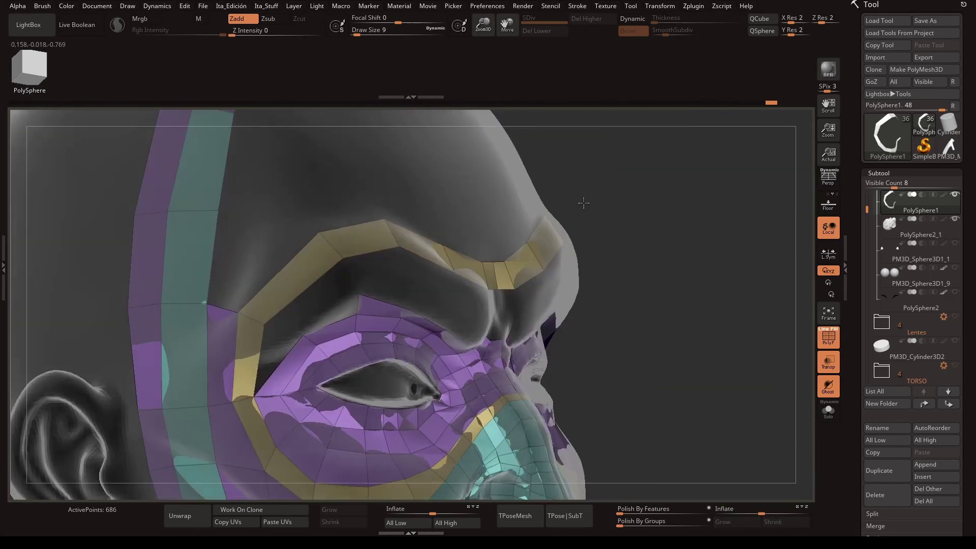
right_click_drag(506, 288, 438, 336)
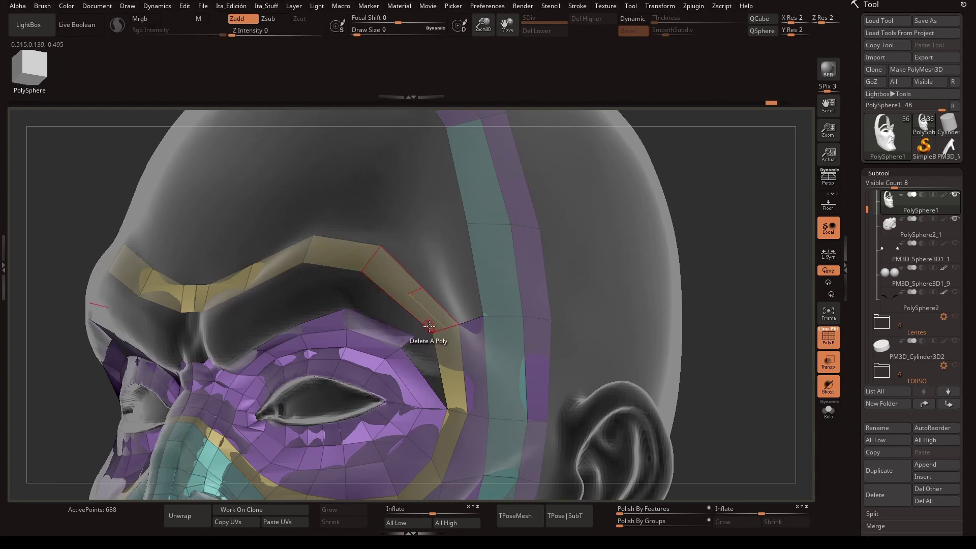
mouse_move(415, 341)
right_mouse_down()
mouse_move(424, 294)
mouse_move(326, 272)
right_mouse_up()
scroll(400, 322, "up", 2)
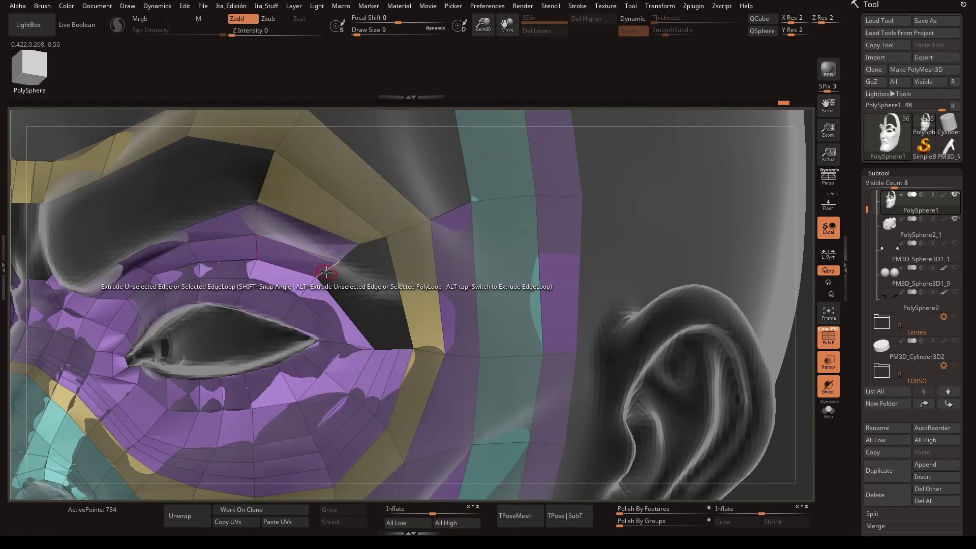
mouse_move(407, 303)
right_mouse_down()
mouse_move(682, 395)
mouse_move(689, 236)
mouse_move(359, 381)
right_mouse_up()
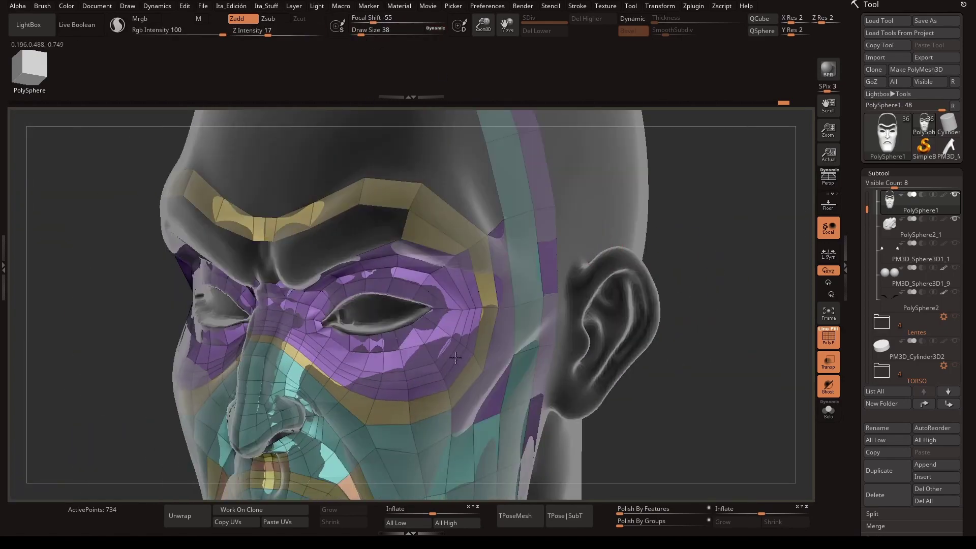
mouse_move(456, 359)
right_mouse_down()
mouse_move(479, 283)
mouse_move(644, 405)
right_mouse_up()
mouse_move(496, 304)
right_mouse_down()
mouse_move(701, 396)
mouse_move(682, 405)
mouse_move(712, 401)
mouse_move(485, 123)
mouse_move(671, 312)
mouse_move(767, 364)
right_mouse_up()
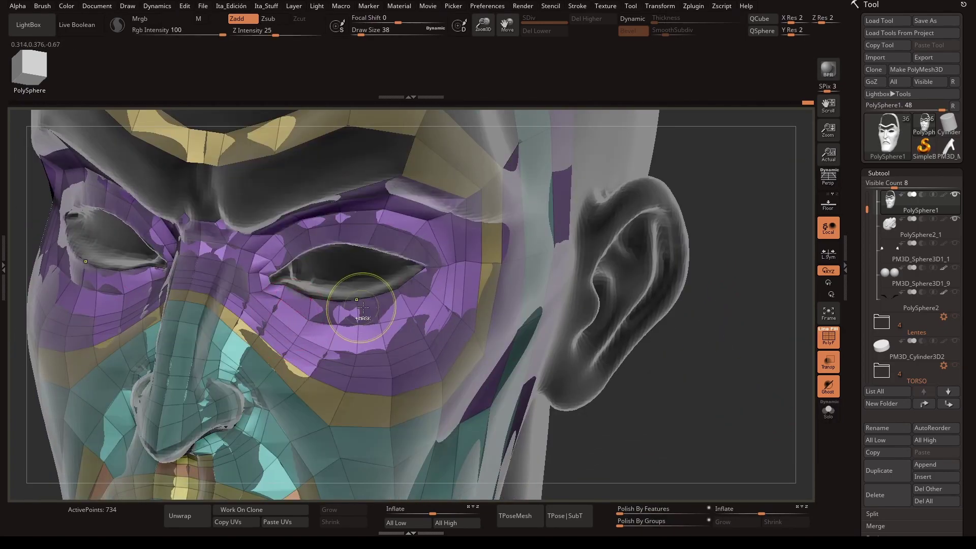
- Lasso-mask the area around the eye with the MaskLasso brush
key("b")
key("m")
key("l")
left_click_drag(448, 260, 445, 262, "ctrl")
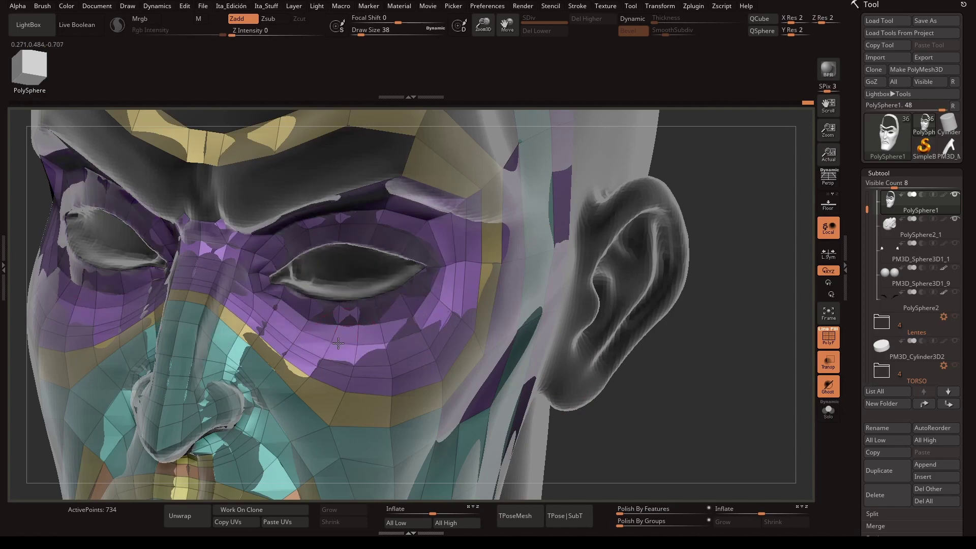
right_click_drag(484, 326, 696, 351)
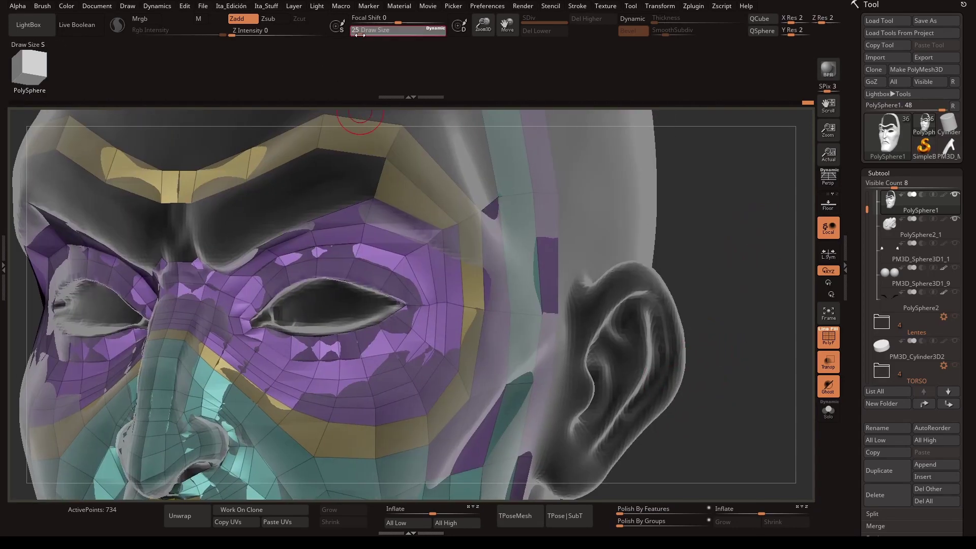
right_click_drag(458, 305, 518, 284)
key("space")
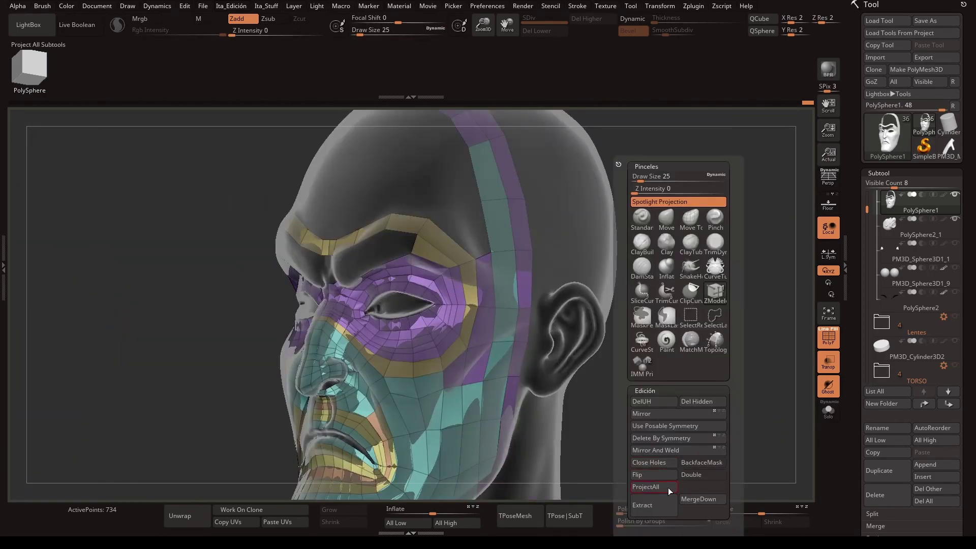
key("shift+f")
mouse_move(650, 305)
right_mouse_down()
mouse_move(686, 325)
mouse_move(682, 394)
right_mouse_up()
key("Down")
key("Up")
key("shift+f")
key("space")
left_click(462, 329)
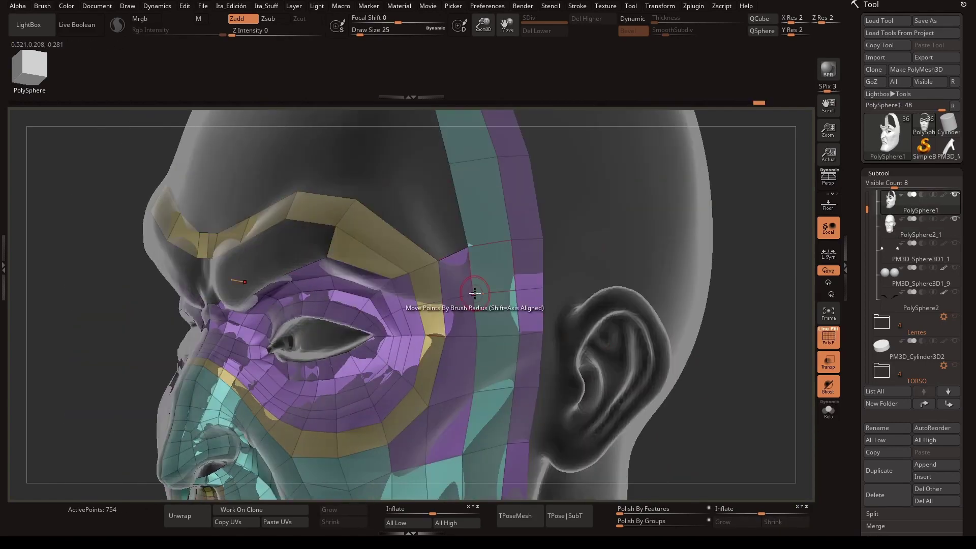
mouse_move(474, 294)
right_mouse_down()
mouse_move(756, 399)
mouse_move(661, 254)
right_mouse_up()
left_click_drag(359, 30, 361, 31)
mouse_move(362, 334)
right_mouse_down()
mouse_move(686, 262)
mouse_move(584, 287)
mouse_move(731, 274)
right_mouse_up()
key("space")
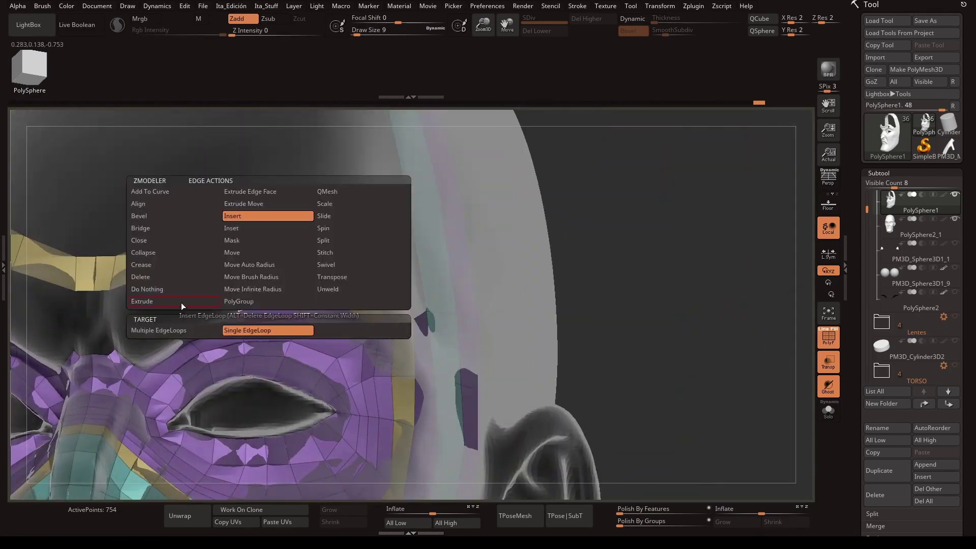
mouse_move(305, 285)
right_mouse_down()
mouse_move(185, 310)
mouse_move(227, 309)
right_mouse_up()
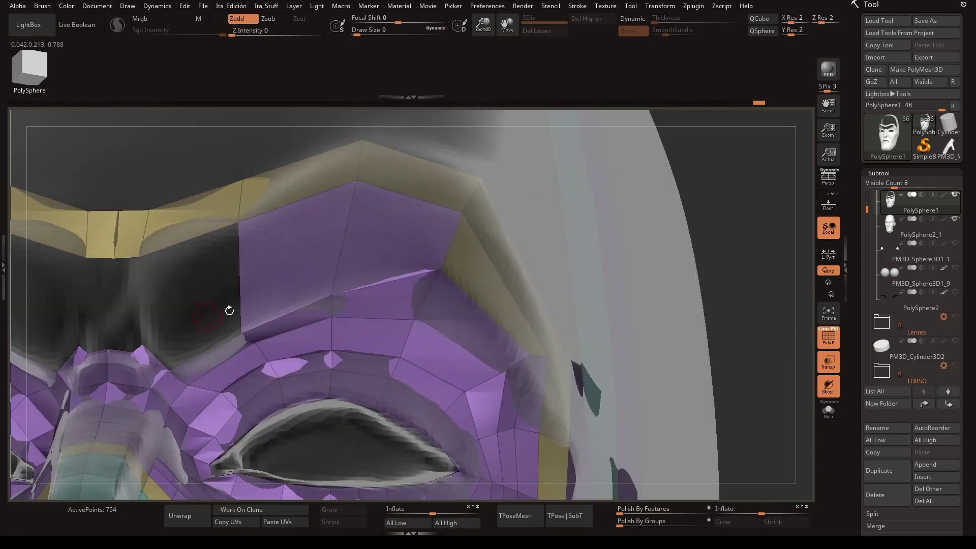
mouse_move(305, 290)
right_mouse_down("alt")
mouse_move(736, 289)
mouse_move(713, 423)
mouse_move(160, 259)
mouse_move(170, 298)
right_mouse_up("alt")
key("space")
- Delete the stray flap of brow polygons after checking the smoothed preview
mouse_move(184, 237)
right_mouse_down()
mouse_move(277, 268)
mouse_move(261, 329)
mouse_move(273, 285)
mouse_move(302, 334)
mouse_move(202, 351)
right_mouse_up()
key("space")
key("d")
key("shift+d")
key("d")
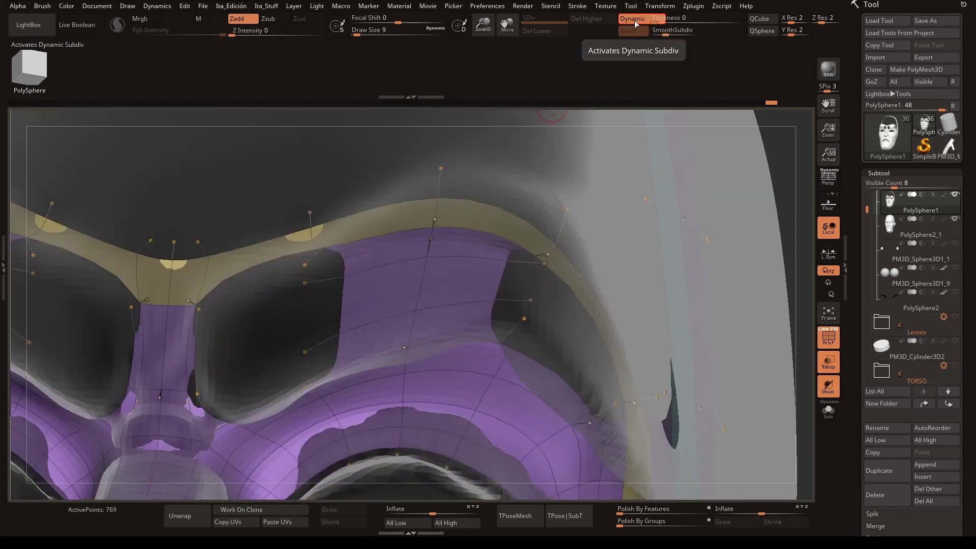
key("shift+d")
left_click(285, 296)
right_click_drag(285, 297, 267, 380)
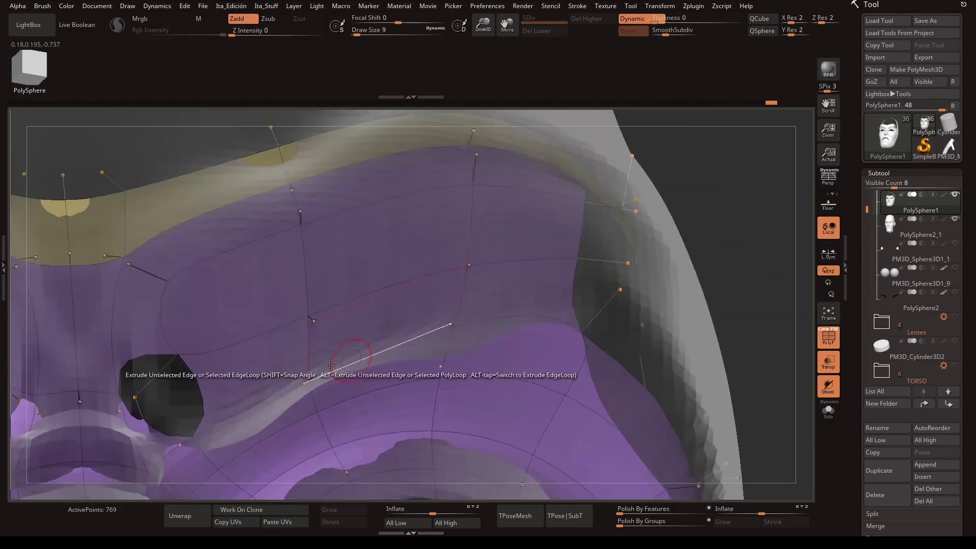
- Delete another single stray polygon on the brow
right_click_drag(606, 171, 610, 320, "alt")
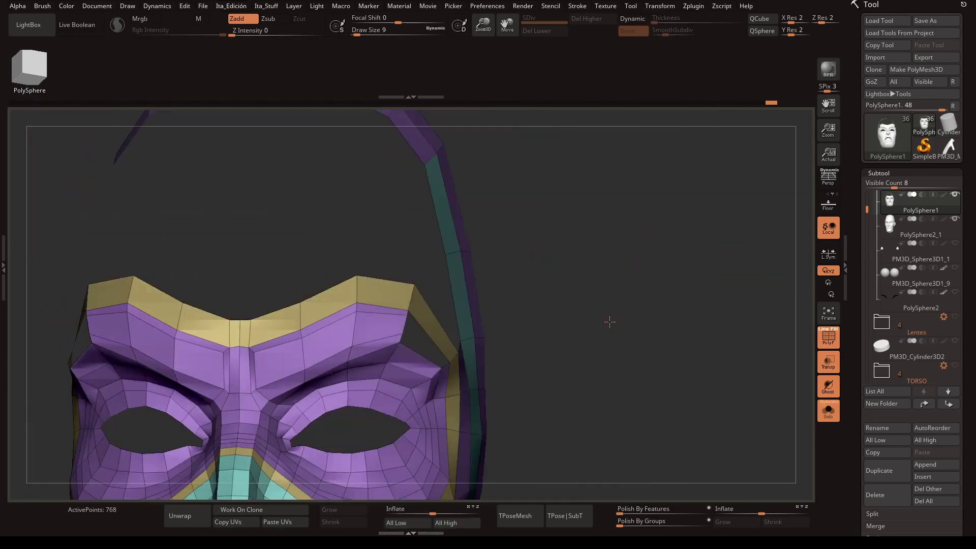
mouse_move(289, 242)
right_mouse_down("alt")
mouse_move(638, 273)
mouse_move(257, 257)
right_mouse_up("alt")
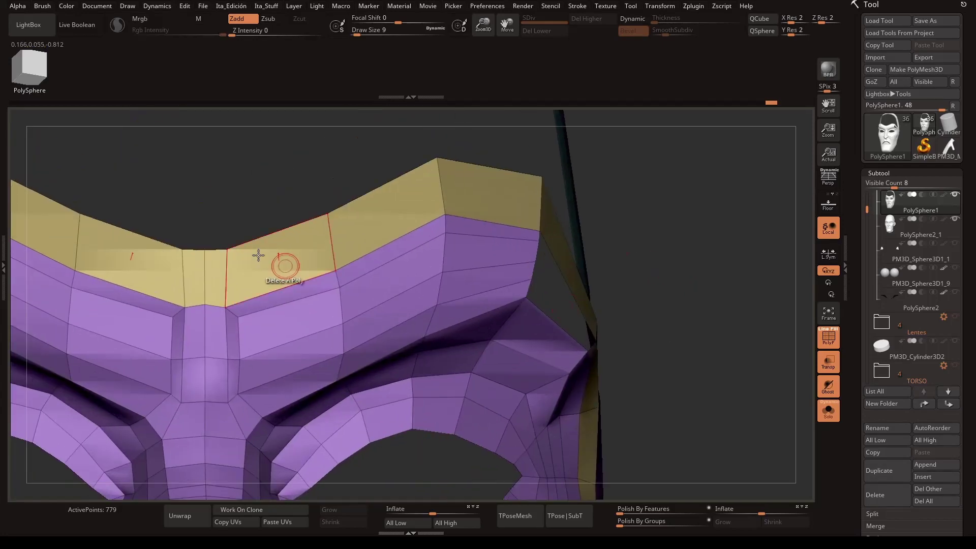
key("space")
left_click(239, 329)
mouse_move(138, 291)
right_mouse_down()
mouse_move(174, 307)
mouse_move(171, 322)
mouse_move(287, 327)
right_mouse_up()
right_click_drag(386, 203, 532, 293)
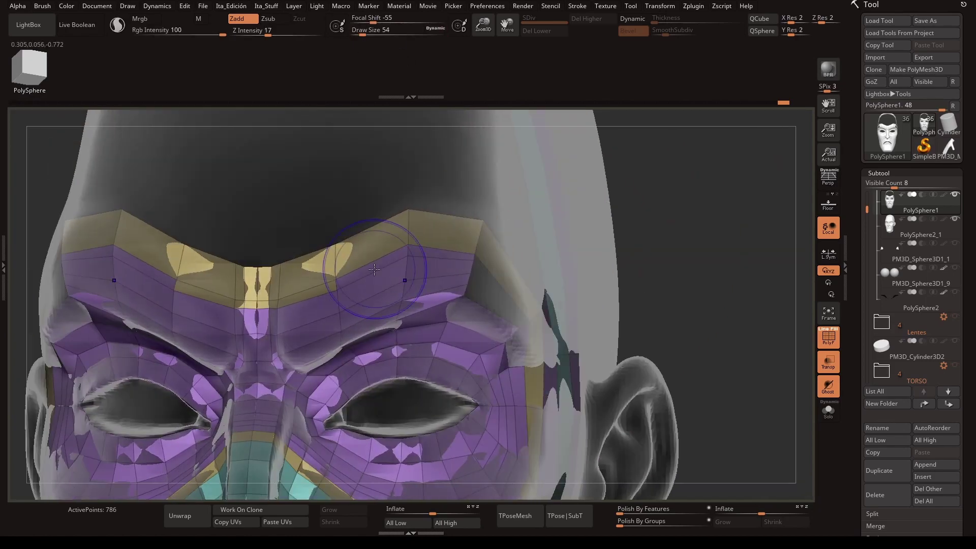
mouse_move(489, 243)
right_mouse_down()
mouse_move(766, 253)
mouse_move(712, 272)
right_mouse_up()
- Isolate the mask on its own and shrink the brush size to 18
left_click(828, 411)
key("f")
right_click_drag(642, 301, 735, 293)
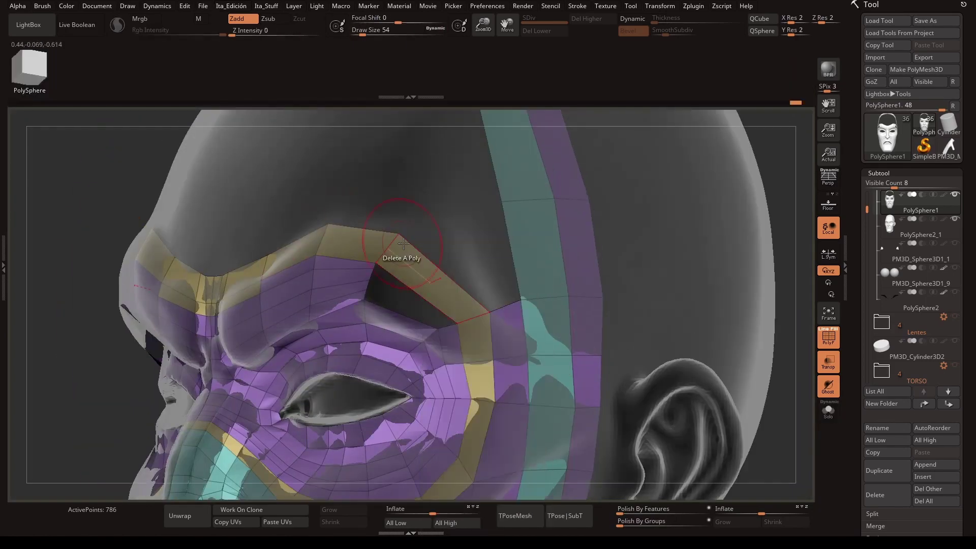
mouse_move(421, 333)
right_mouse_down()
mouse_move(425, 341)
mouse_move(388, 305)
right_mouse_up()
key("bracketleft")
key("bracketleft")
key("bracketleft")
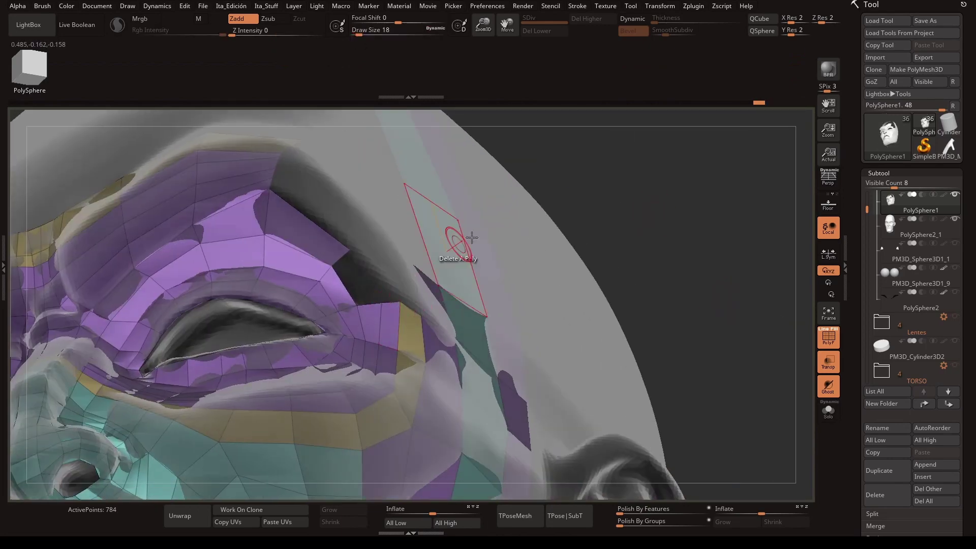
right_click_drag(471, 237, 399, 316)
key("f")
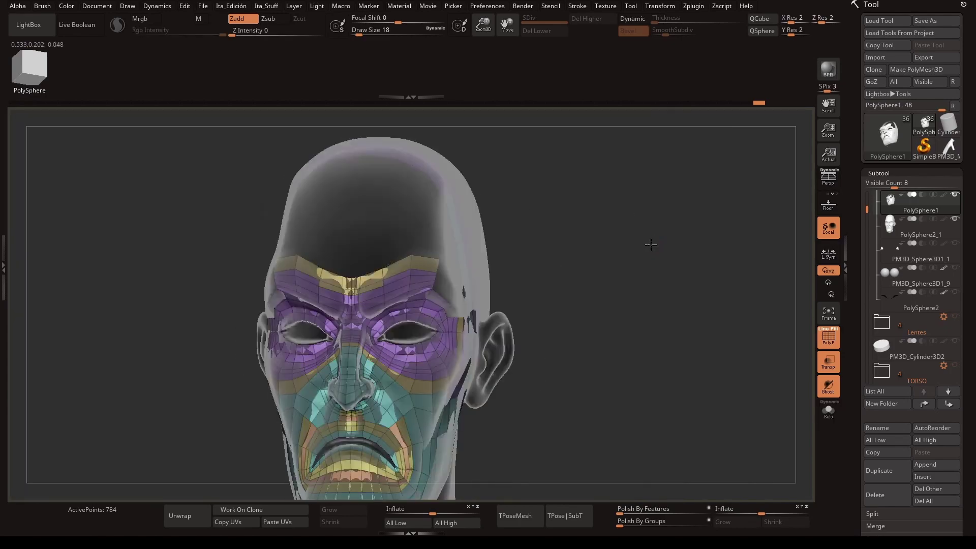
right_click_drag(649, 242, 372, 288)
right_click_drag(371, 326, 425, 176)
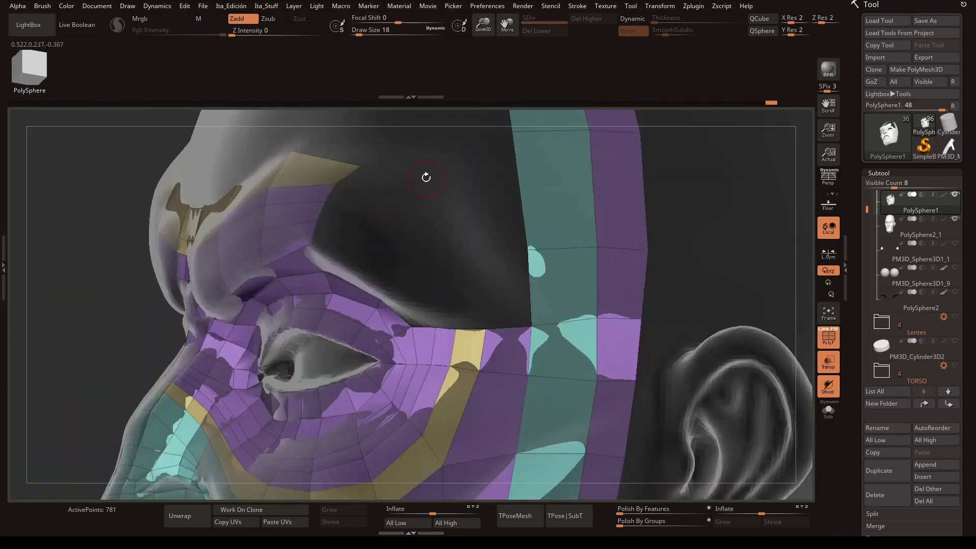
- Compare against the grey head model, then make PolySphere1 active with wireframe shown
left_click(425, 176, "alt")
key("shift+f")
right_click_drag(647, 260, 753, 432)
key("Up")
key("shift+f")
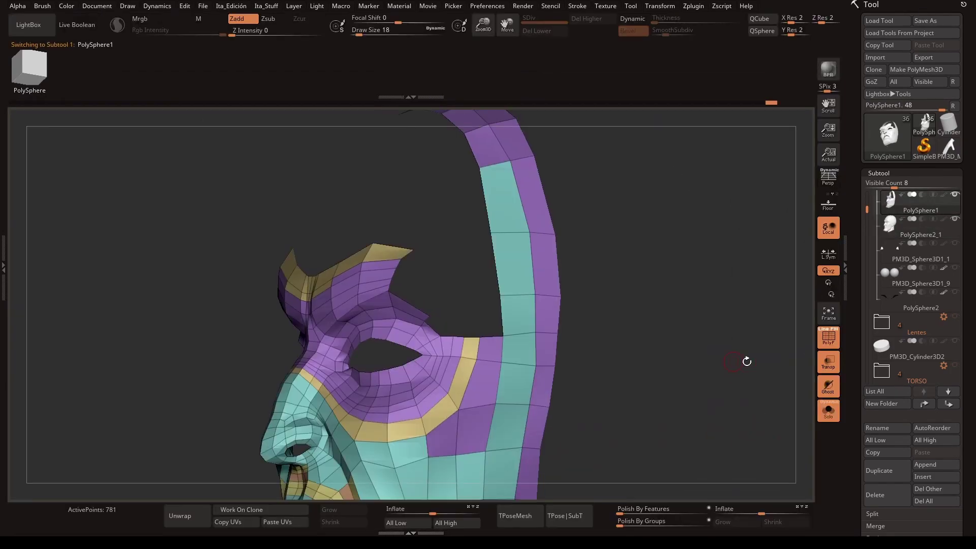
mouse_move(747, 359)
right_mouse_down()
mouse_move(453, 248)
mouse_move(501, 266)
mouse_move(380, 277)
right_mouse_up()
right_click_drag(522, 250, 440, 321)
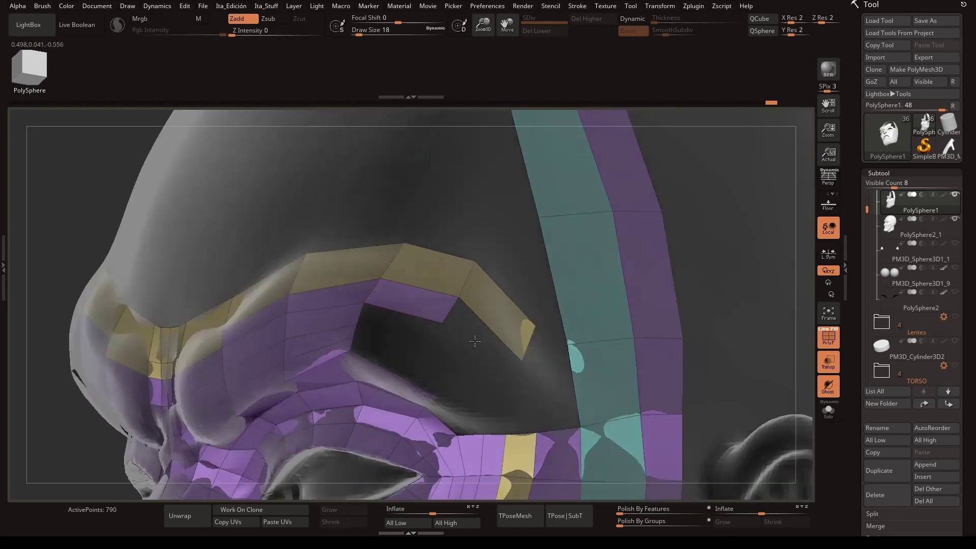
mouse_move(401, 294)
right_mouse_down()
mouse_move(377, 318)
mouse_move(643, 290)
right_mouse_up()
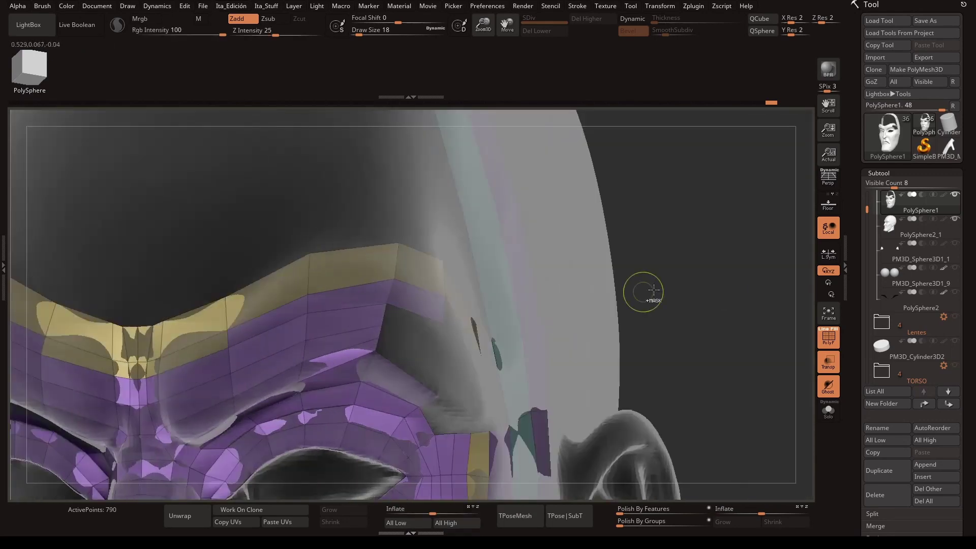
right_click_drag(728, 316, 440, 317)
key("f")
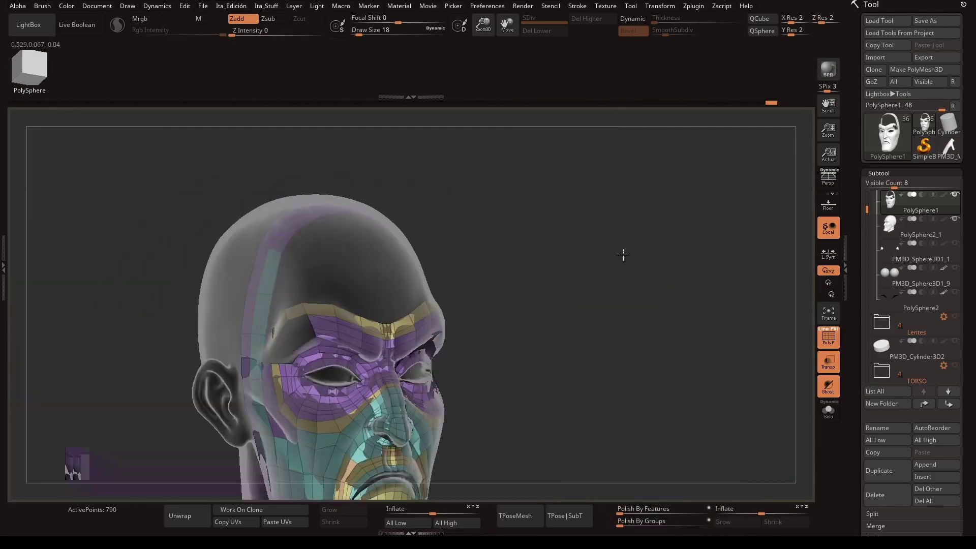
mouse_move(621, 251)
right_mouse_down()
mouse_move(634, 312)
mouse_move(327, 109)
mouse_move(774, 105)
right_mouse_up()
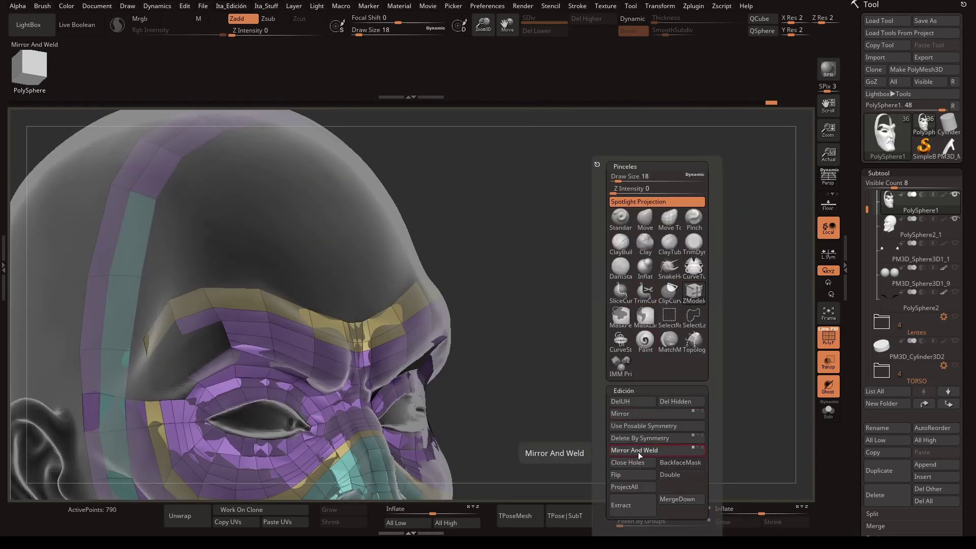
- Mirror and weld the mask across the face and extend the brow band toward the temple
mouse_move(559, 315)
right_mouse_down()
mouse_move(387, 325)
mouse_move(374, 342)
right_mouse_up()
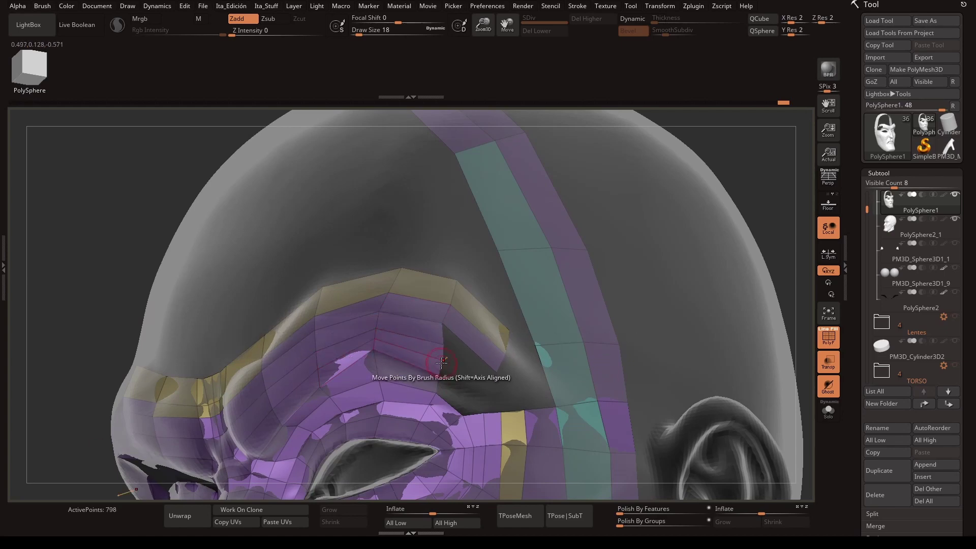
mouse_move(467, 367)
right_mouse_down()
mouse_move(455, 360)
mouse_move(425, 369)
mouse_move(437, 386)
mouse_move(499, 319)
right_mouse_up()
key("alt+shift+s")
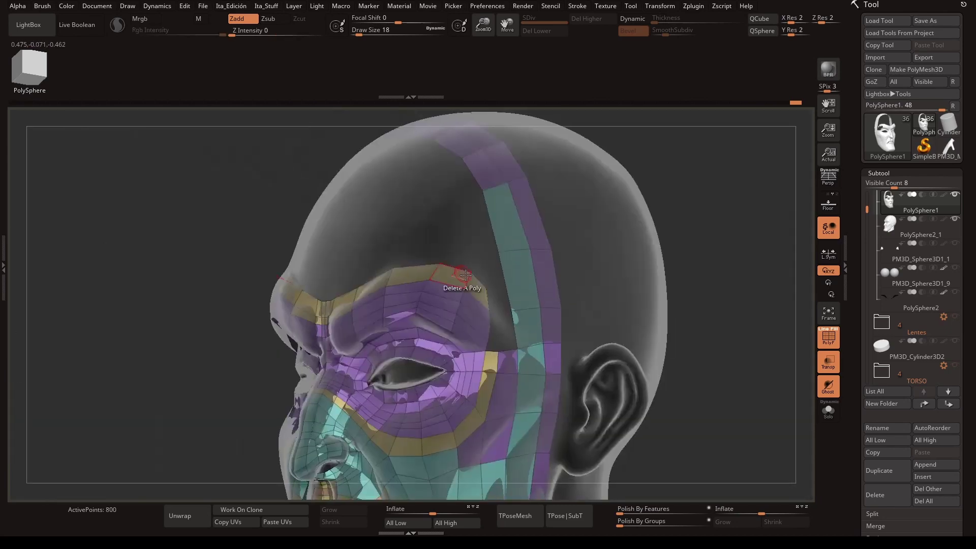
key("alt+shift+s")
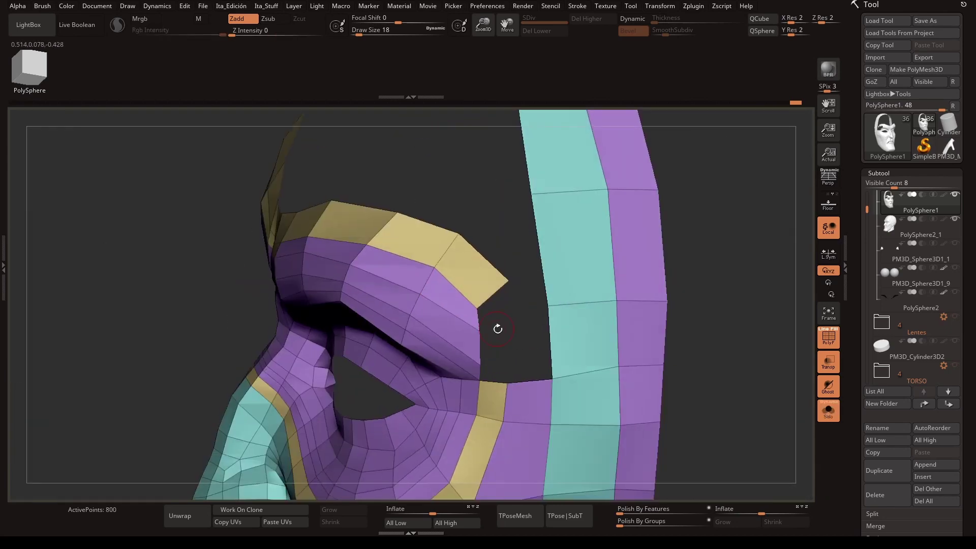
mouse_move(505, 365)
left_mouse_down()
mouse_move(523, 320)
mouse_move(479, 304)
left_mouse_up()
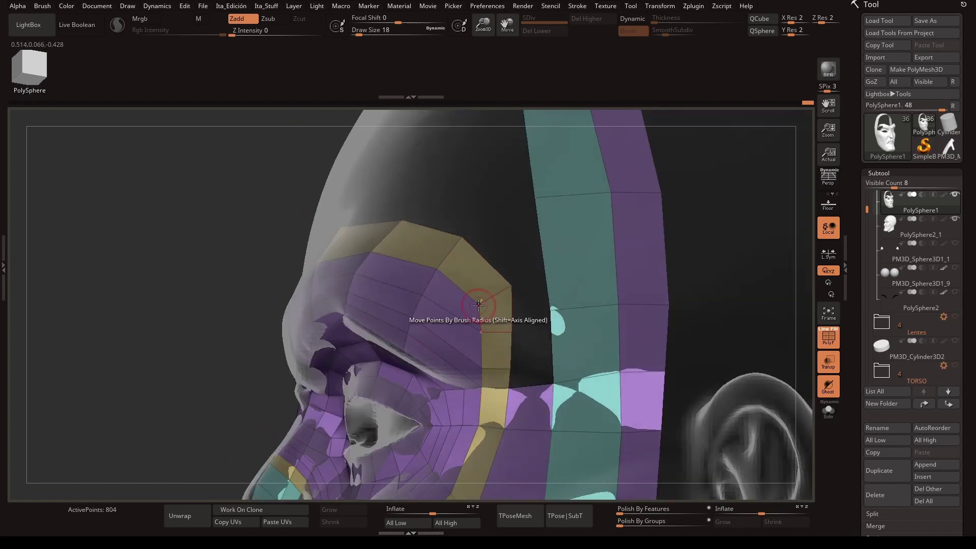
key("alt+shift+s")
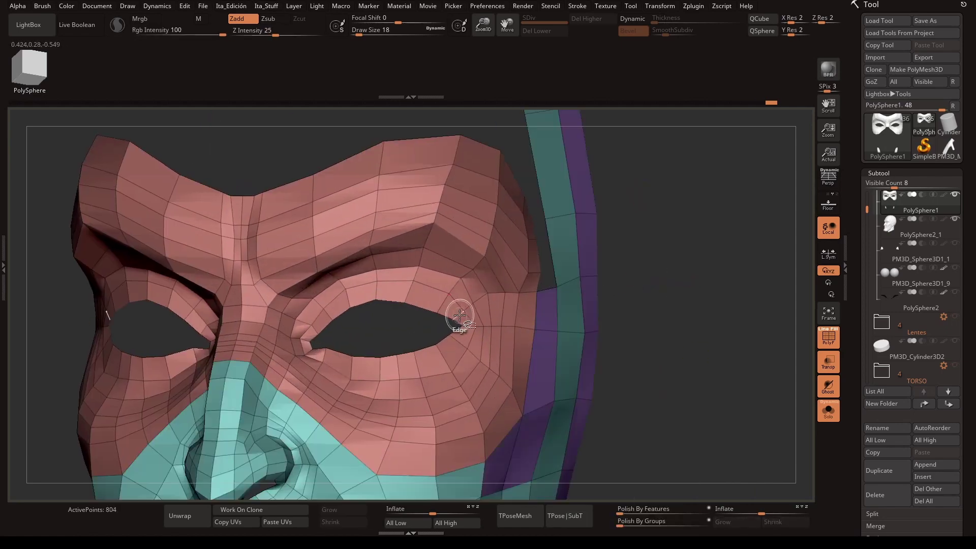
- Insert an edge loop across the isolated mask
left_click_drag(671, 310, 671, 341)
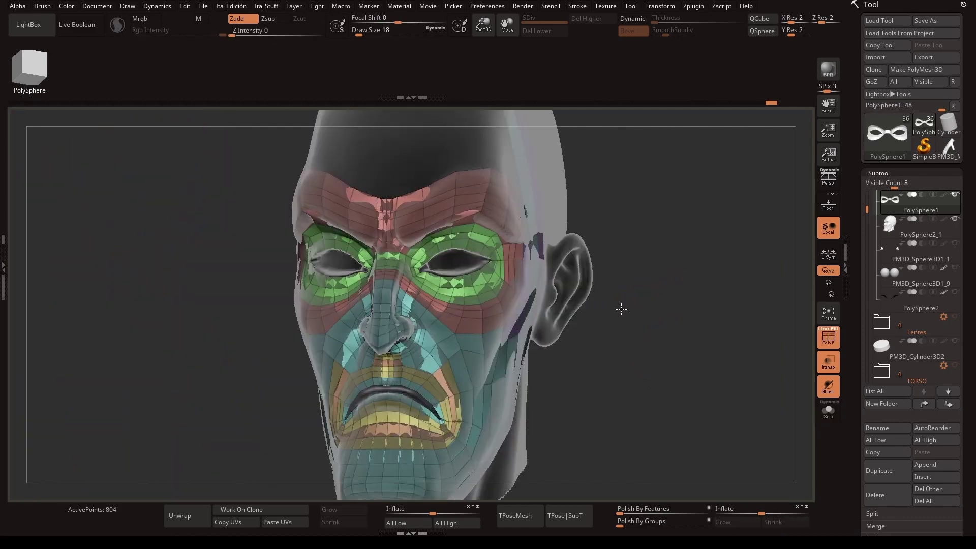
left_click_drag(622, 309, 457, 274)
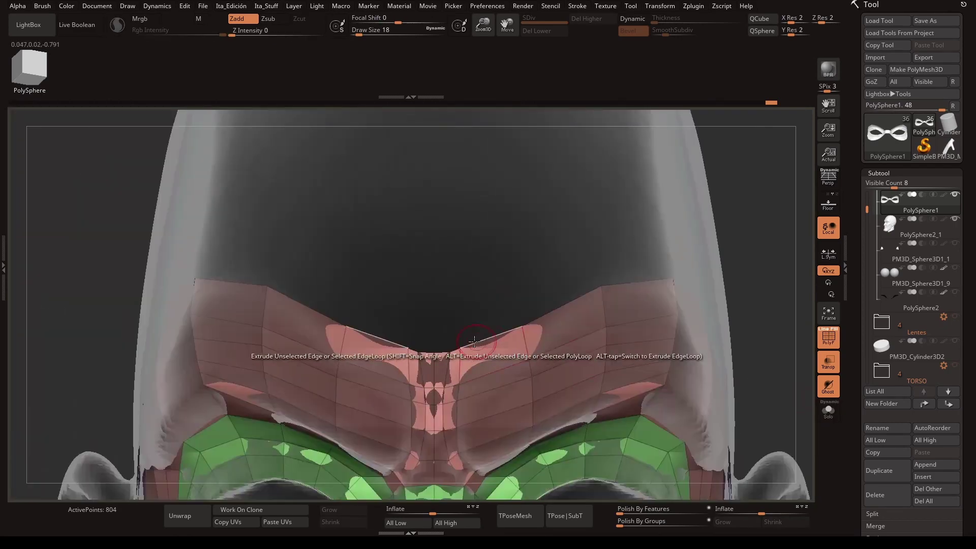
left_click_drag(461, 323, 417, 375, "alt")
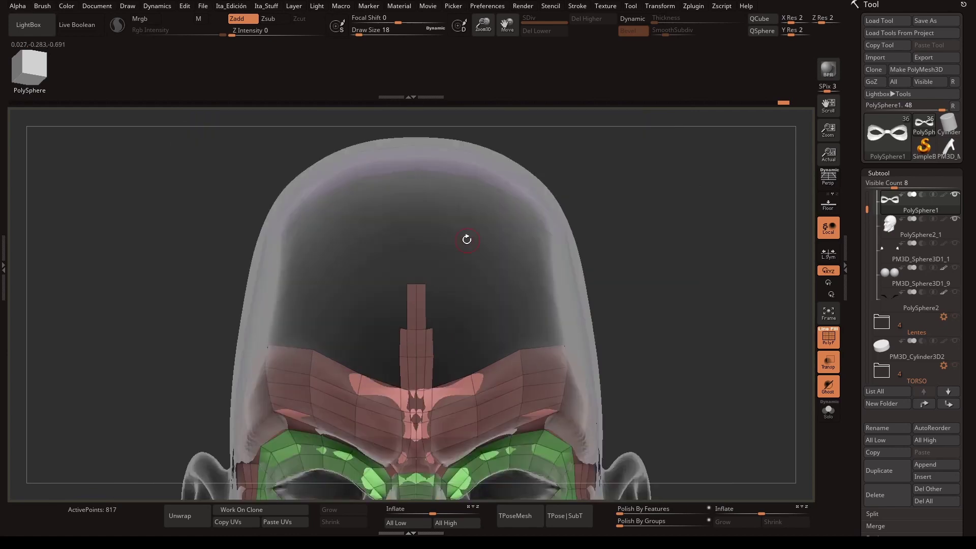
key("space")
left_click(434, 166)
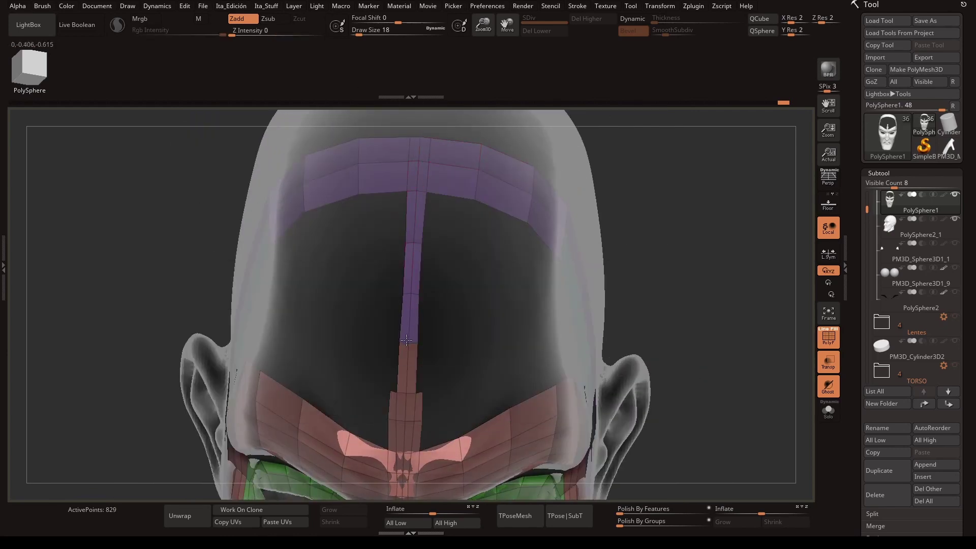
- Extrude two forehead polygons upward into pillars
mouse_move(407, 340)
right_mouse_down()
mouse_move(251, 314)
mouse_move(425, 300)
mouse_move(204, 316)
right_mouse_up()
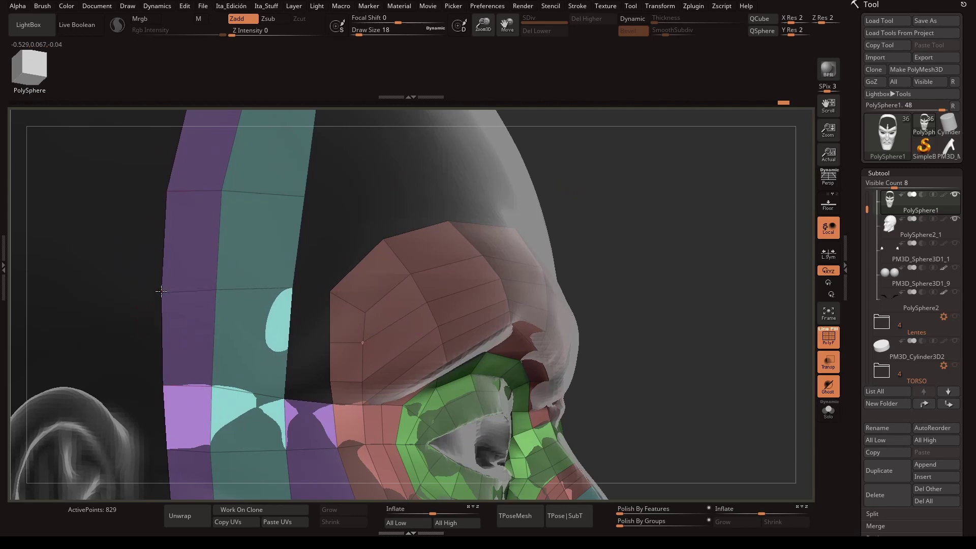
right_click_drag(176, 392, 281, 331)
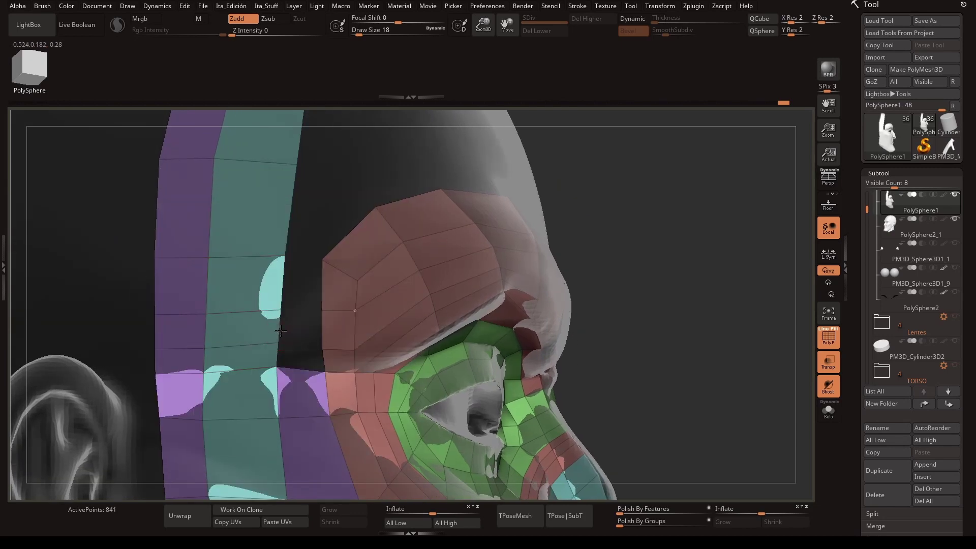
mouse_move(296, 253)
right_mouse_down("alt")
mouse_move(519, 284)
mouse_move(280, 305)
right_mouse_up("alt")
mouse_move(282, 258)
right_mouse_down()
mouse_move(573, 242)
mouse_move(600, 384)
mouse_move(346, 408)
right_mouse_up()
left_click_drag(303, 393, 303, 305)
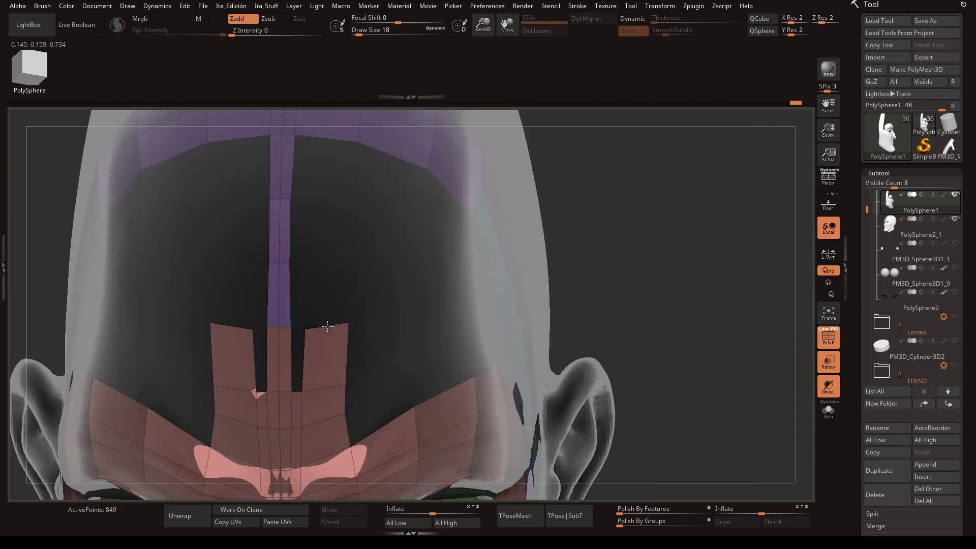
mouse_move(303, 305)
right_mouse_down()
mouse_move(335, 275)
mouse_move(305, 366)
right_mouse_up()
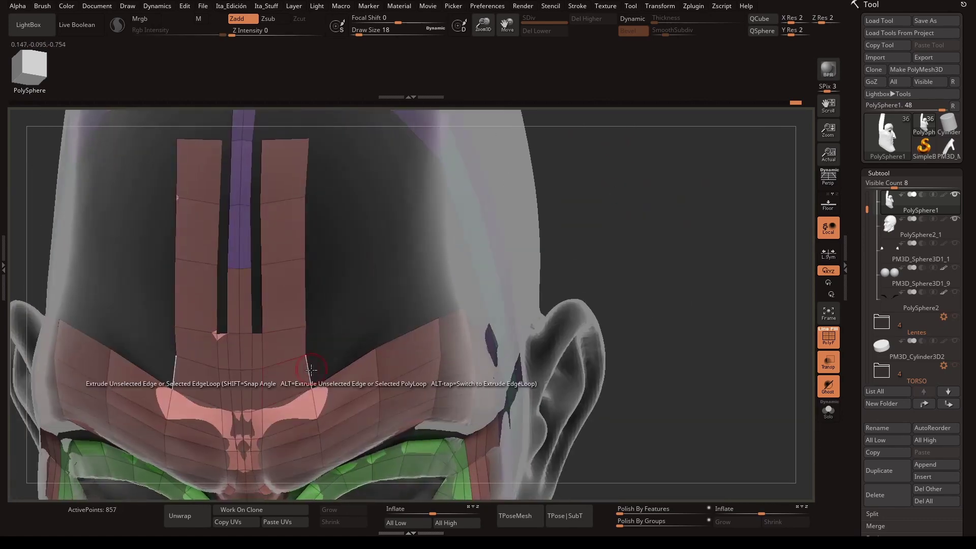
- Extrude a row of forehead polygons upward and push the strips onto the forehead
left_click_drag(305, 366, 305, 244)
mouse_move(305, 244)
right_mouse_down("alt")
mouse_move(367, 350)
mouse_move(325, 239)
right_mouse_up("alt")
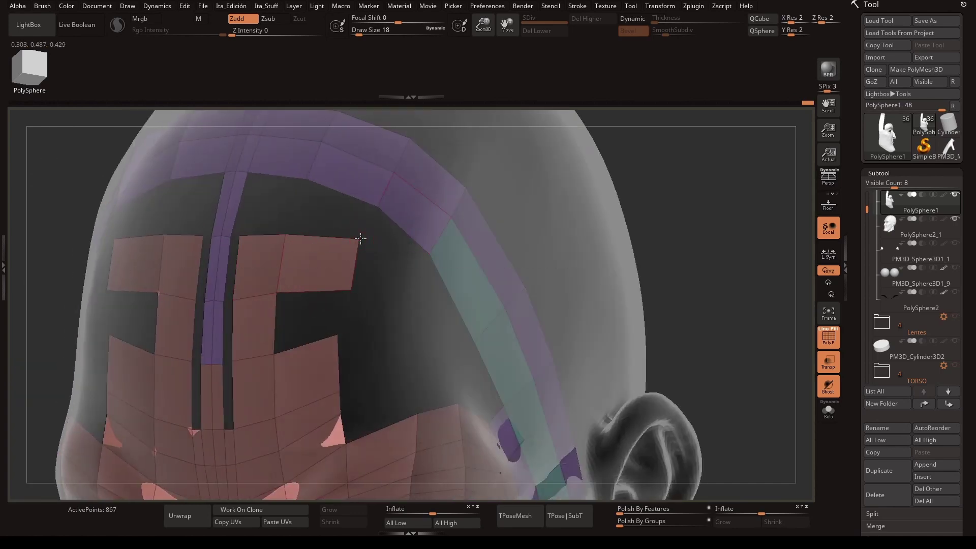
left_click_drag(325, 239, 316, 351)
mouse_move(315, 350)
right_mouse_down()
mouse_move(359, 307)
mouse_move(373, 331)
right_mouse_up()
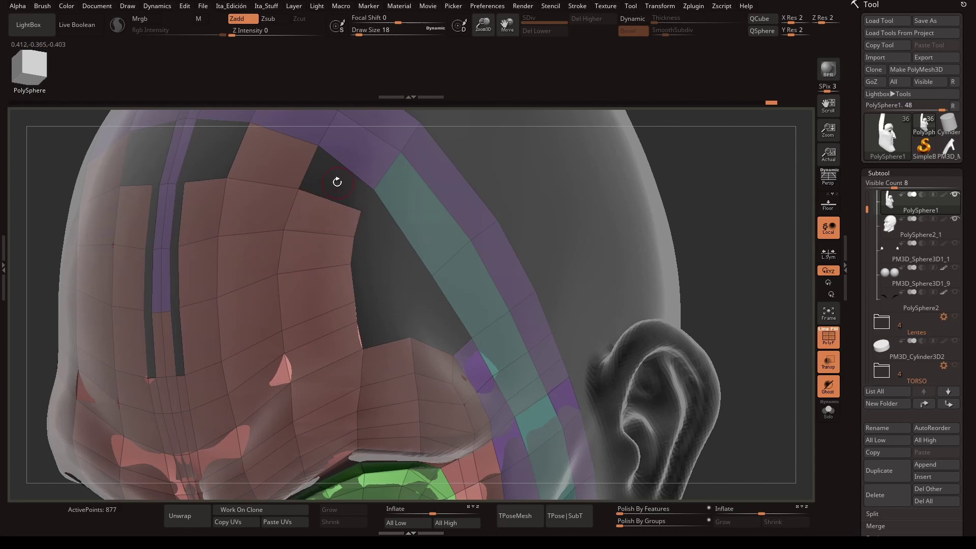
mouse_move(371, 177)
right_mouse_down()
mouse_move(355, 305)
mouse_move(411, 252)
mouse_move(311, 210)
right_mouse_up()
mouse_move(278, 249)
right_mouse_down()
mouse_move(313, 300)
mouse_move(797, 327)
right_mouse_up()
- Extrude small quads from the strip's edge across the crown gap
right_click_drag(305, 359, 335, 355)
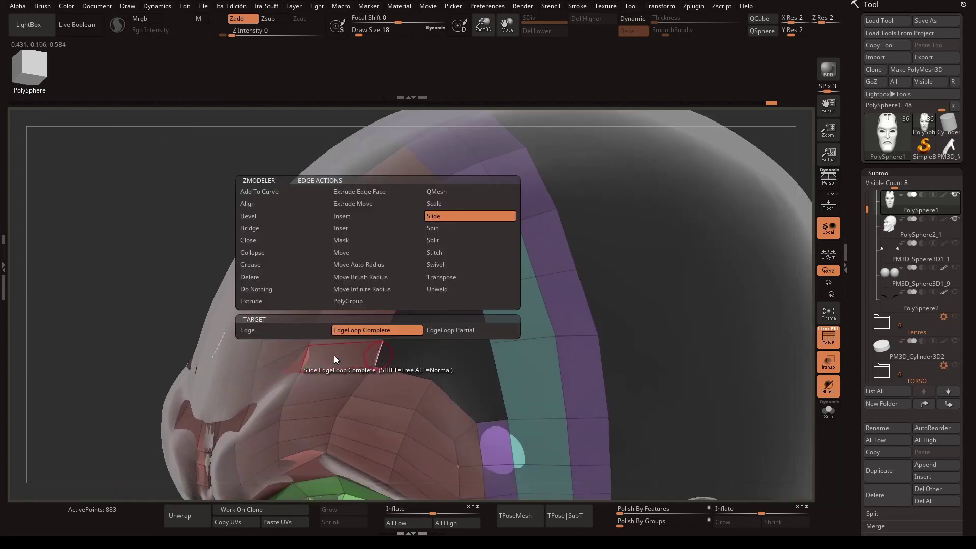
right_click_drag(496, 254, 468, 356)
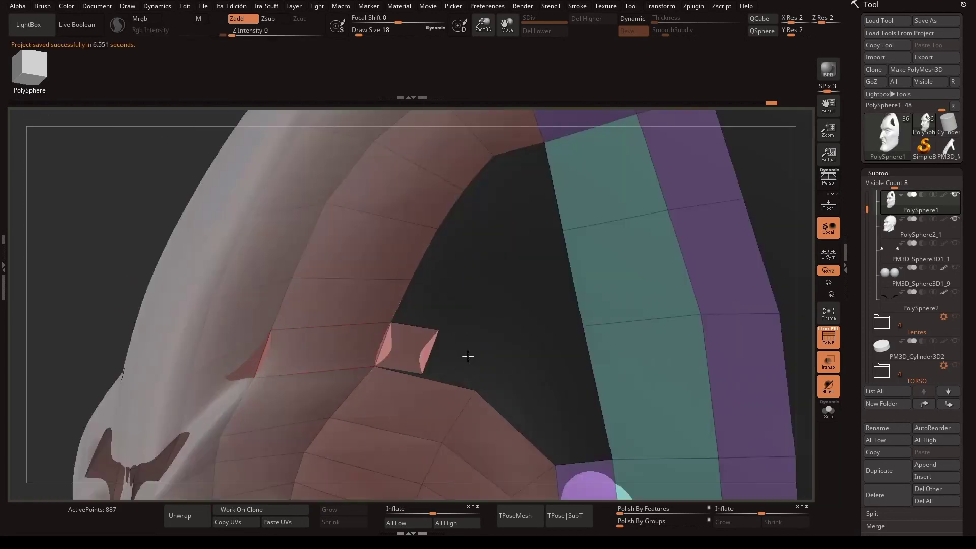
left_click_drag(506, 328, 514, 288)
right_click_drag(503, 223, 436, 274)
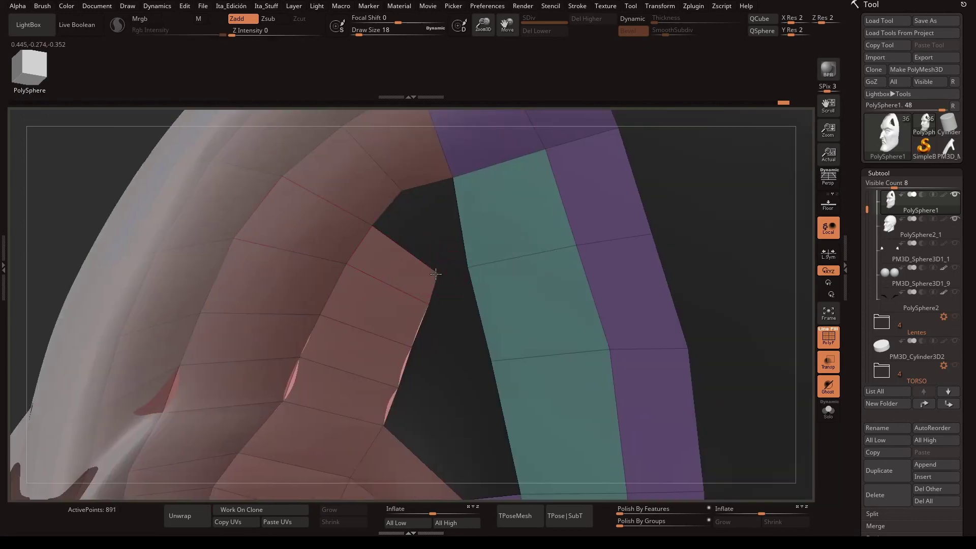
right_click_drag(408, 347, 388, 370)
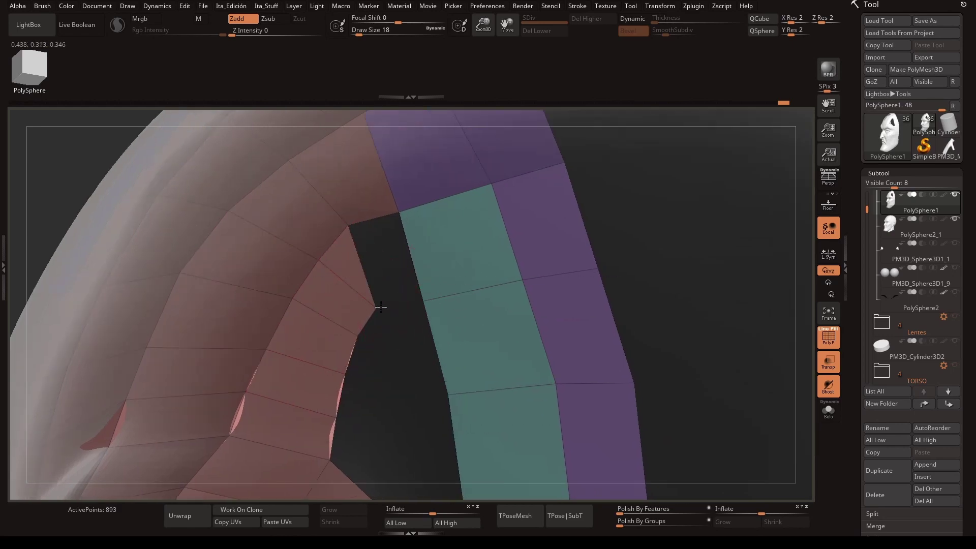
mouse_move(419, 251)
right_mouse_down()
mouse_move(660, 220)
mouse_move(423, 289)
right_mouse_up()
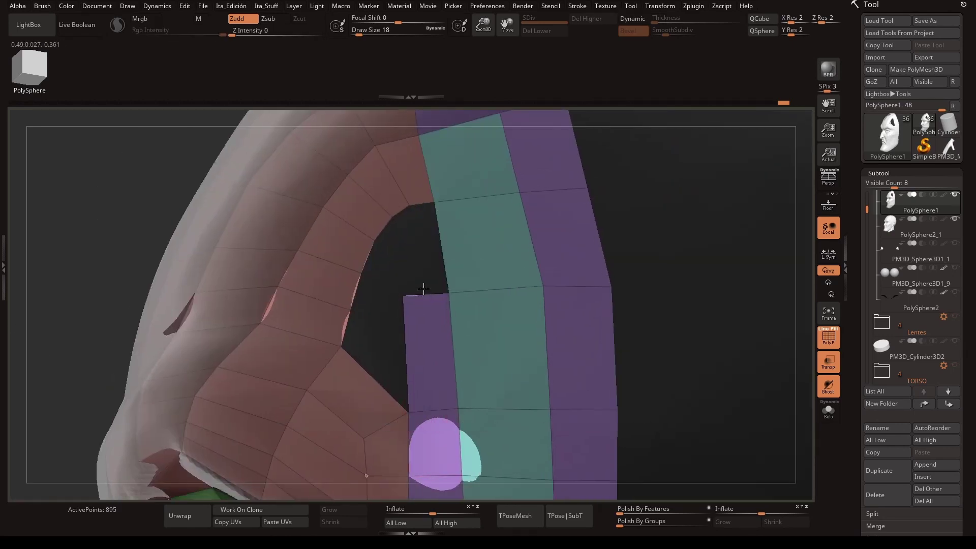
key("space")
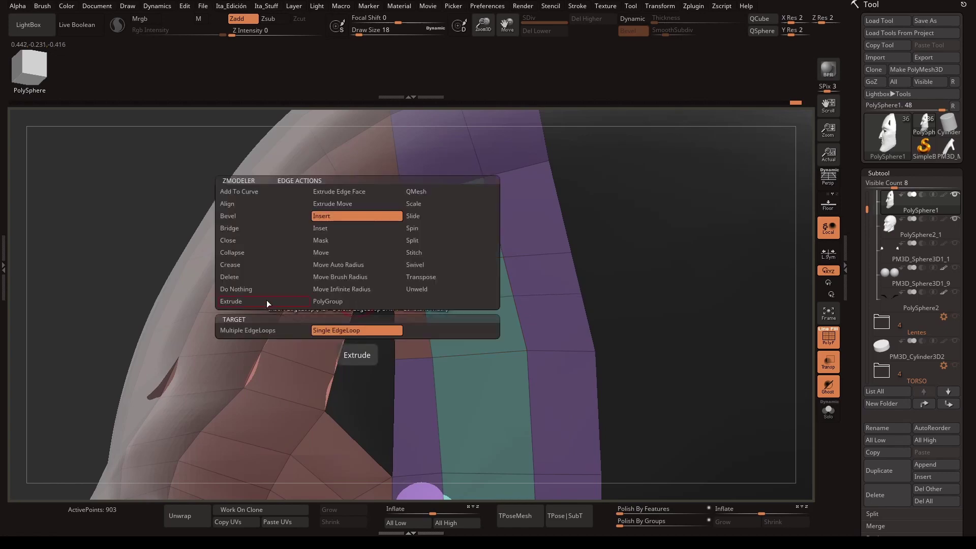
right_click_drag(267, 300, 369, 293)
- Insert an edge loop beside the remaining hole
key("space")
left_click(478, 225)
left_click(378, 332)
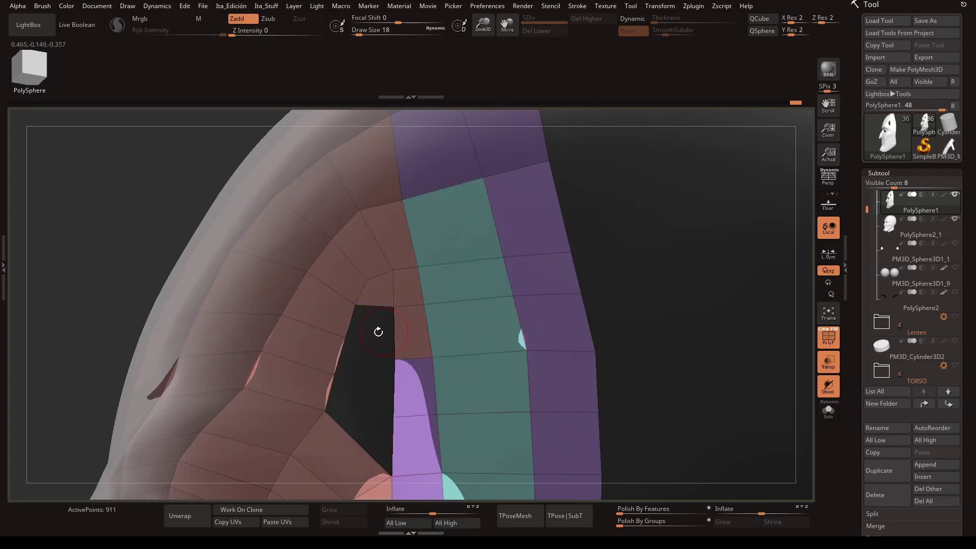
left_click_drag(424, 335, 407, 338)
mouse_move(371, 407)
right_mouse_down()
mouse_move(366, 359)
mouse_move(617, 303)
mouse_move(322, 374)
mouse_move(340, 341)
right_mouse_up()
- Extrude more edges, then solo the head retopology mesh to check the fill
key("space")
left_click(256, 313)
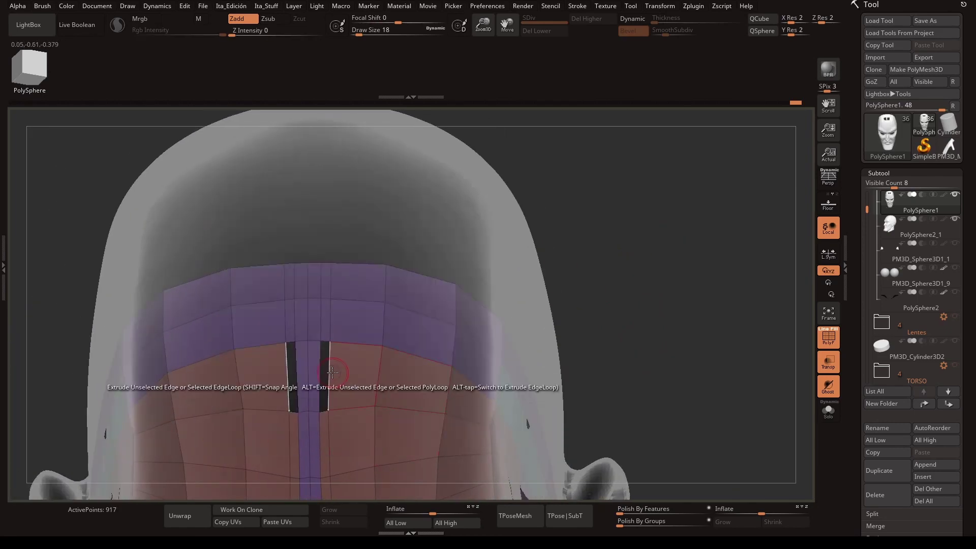
mouse_move(255, 313)
right_mouse_down()
mouse_move(648, 327)
mouse_move(654, 268)
mouse_move(305, 255)
mouse_move(544, 283)
mouse_move(371, 110)
mouse_move(608, 239)
mouse_move(363, 307)
right_mouse_up()
key("space")
left_click(529, 223)
key("f")
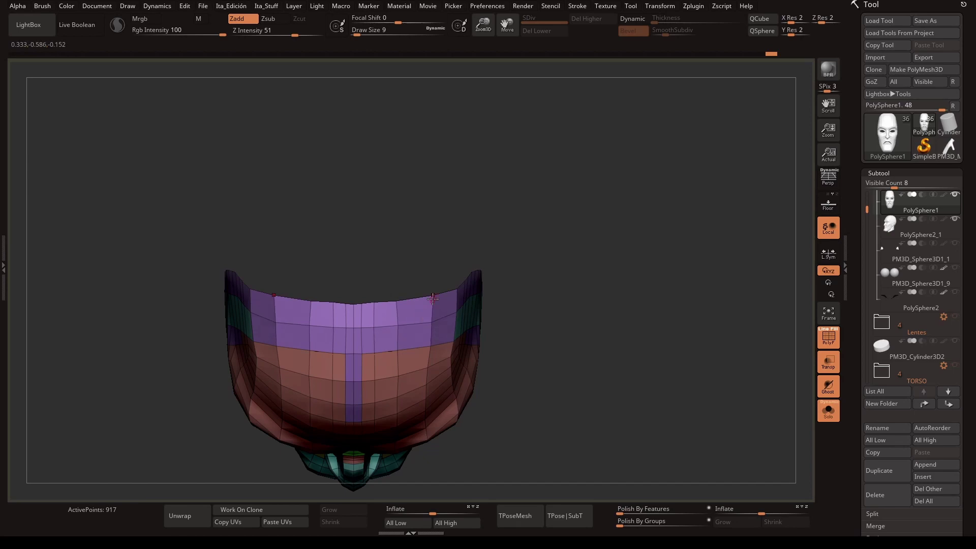
- Turn Solo off to show the full head and ear, and switch back to ZModeler
mouse_move(433, 299)
right_mouse_down()
mouse_move(575, 359)
mouse_move(565, 331)
mouse_move(525, 338)
mouse_move(554, 324)
right_mouse_up()
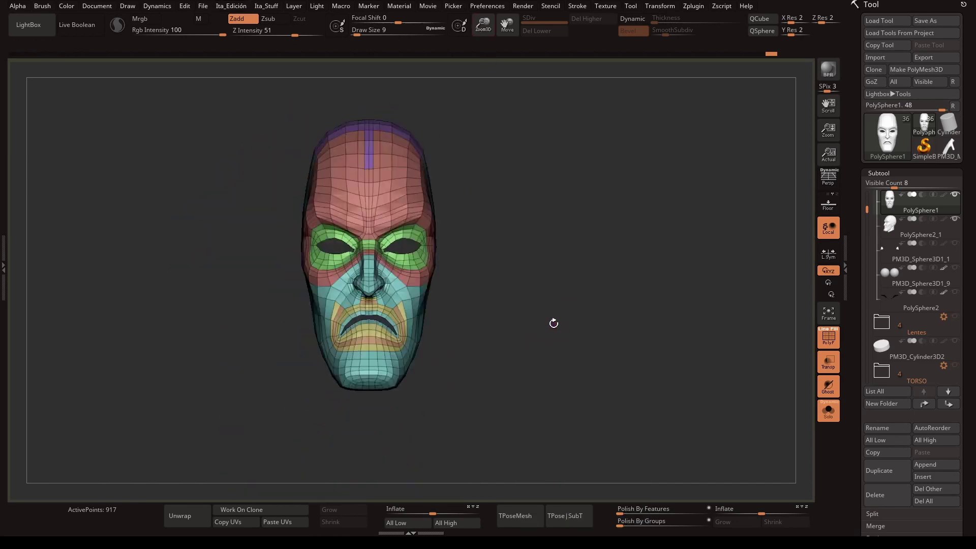
left_click(828, 409)
mouse_move(730, 405)
right_mouse_down()
mouse_move(334, 98)
mouse_move(645, 174)
mouse_move(635, 258)
mouse_move(508, 153)
right_mouse_up()
key("b")
key("z")
key("m")
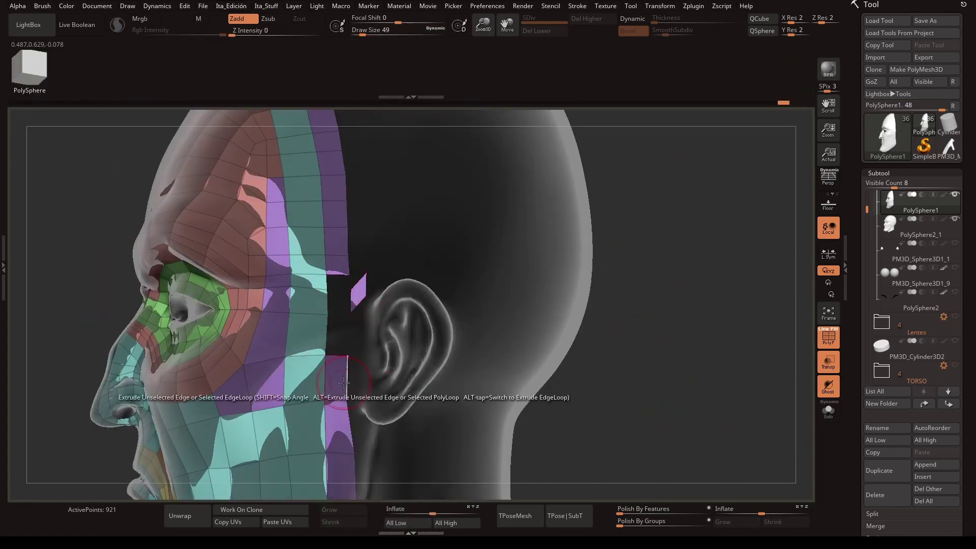
mouse_move(344, 382)
right_mouse_down("ctrl")
mouse_move(447, 109)
mouse_move(371, 240)
mouse_move(363, 286)
right_mouse_up("ctrl")
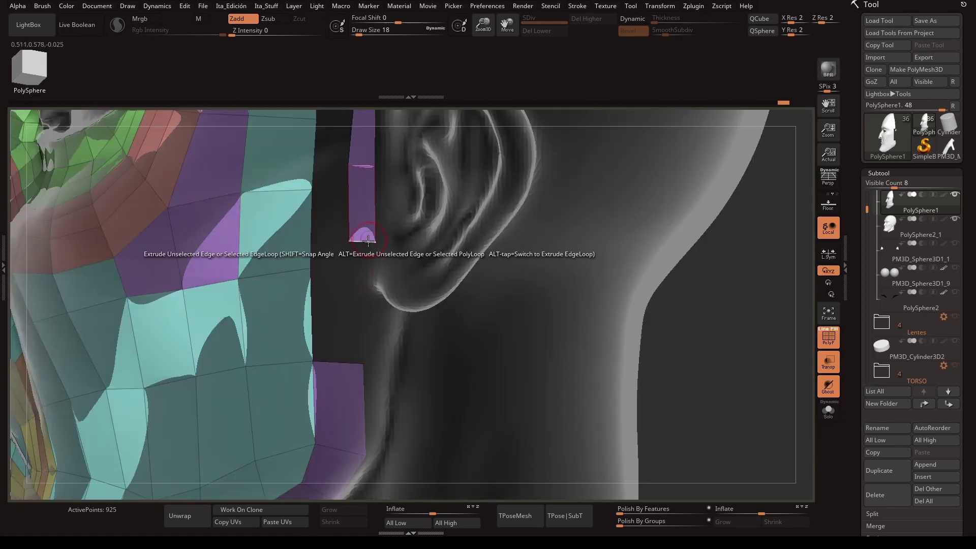
- Bend the purple strip over the ear and extrude polygons from its end around it
mouse_move(366, 409)
right_mouse_down("alt")
mouse_move(751, 388)
mouse_move(387, 251)
right_mouse_up("alt")
right_click_drag(447, 249, 462, 269)
left_click_drag(463, 270, 477, 286)
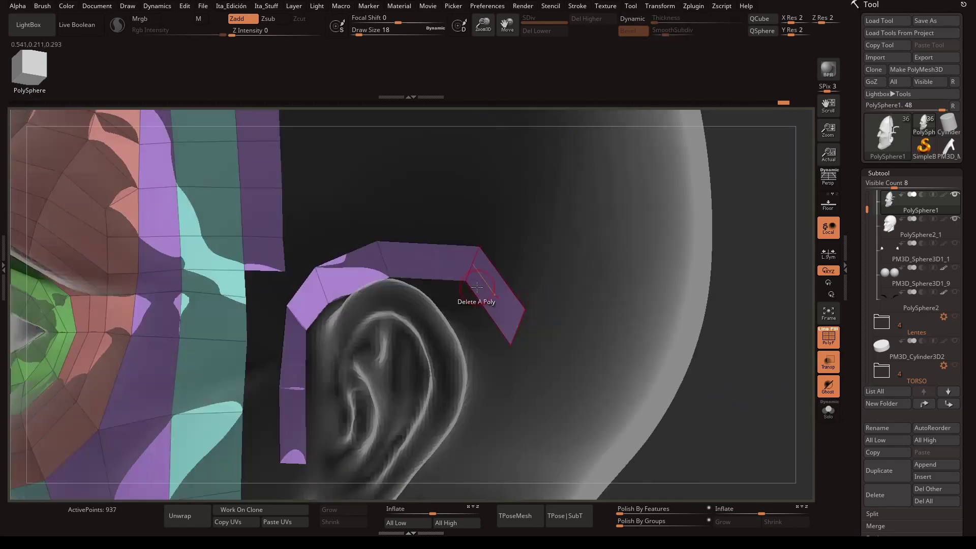
right_click_drag(390, 233, 462, 161)
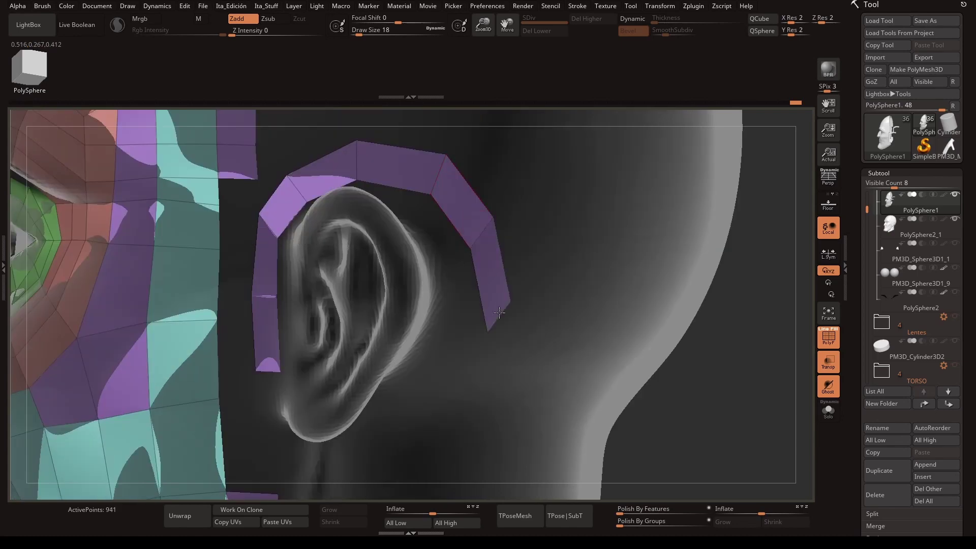
left_click_drag(462, 234, 462, 253)
right_click_drag(462, 253, 526, 185)
- Extrude polygons down behind the ear to close the loop, then save the project
left_click_drag(483, 252, 450, 362)
right_click_drag(450, 362, 385, 358)
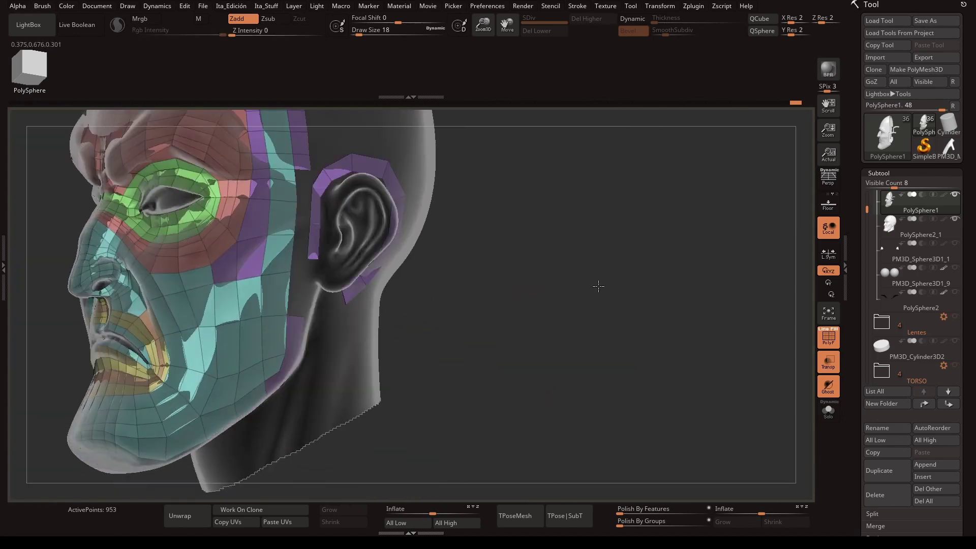
mouse_move(596, 285)
right_mouse_down()
mouse_move(617, 290)
mouse_move(492, 338)
right_mouse_up()
key("ctrl+s")
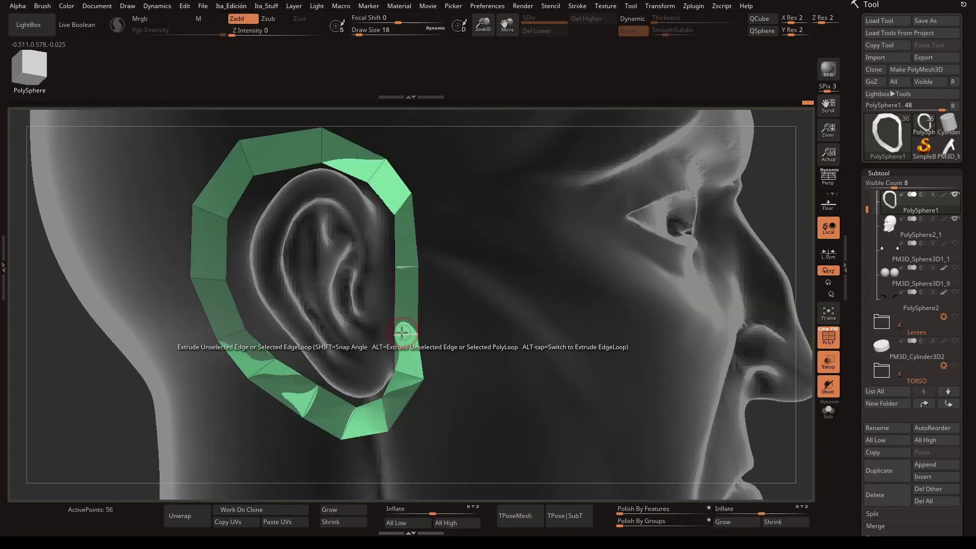
- Extrude the green ear strip along the helix down to the ear lobe
left_click_drag(395, 367, 366, 347)
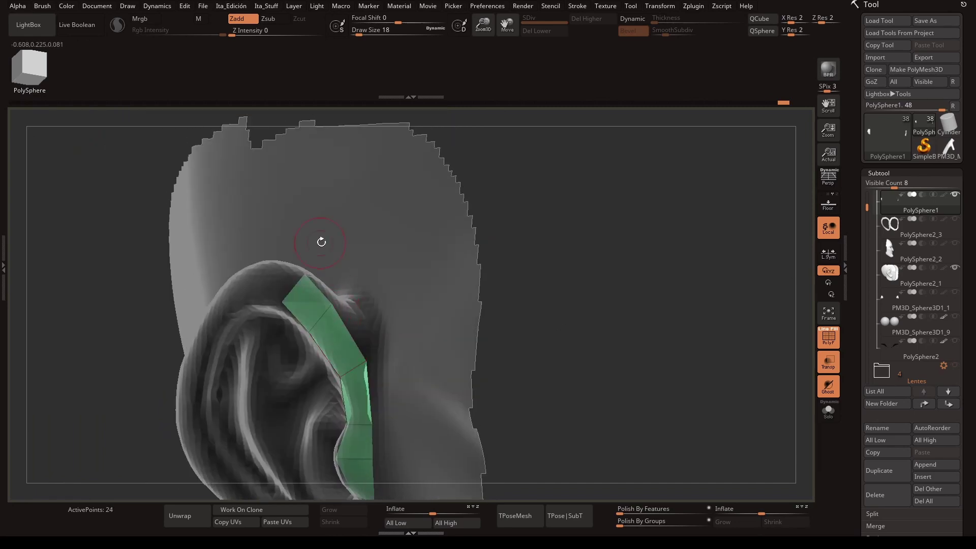
mouse_move(356, 326)
right_mouse_down()
mouse_move(351, 257)
mouse_move(398, 214)
mouse_move(408, 276)
right_mouse_up()
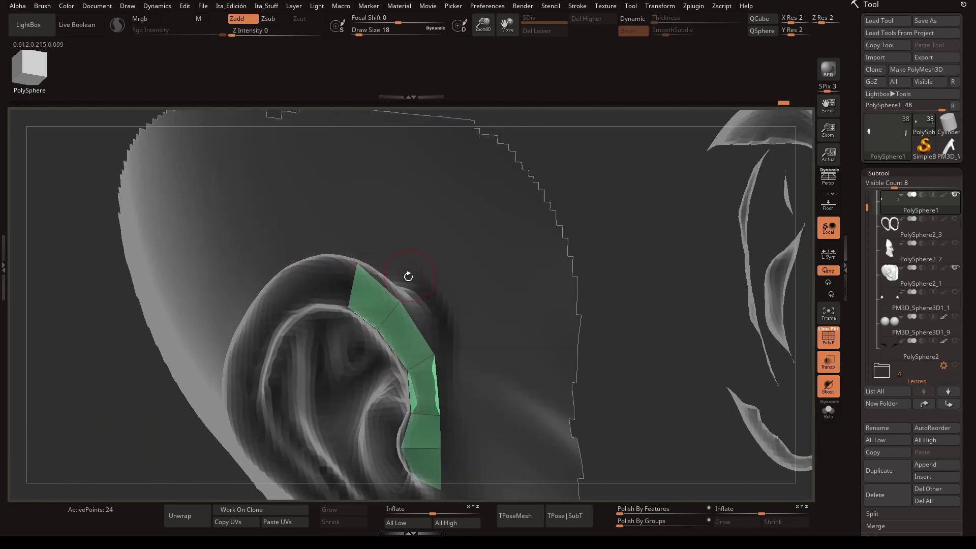
left_click_drag(347, 303, 248, 331)
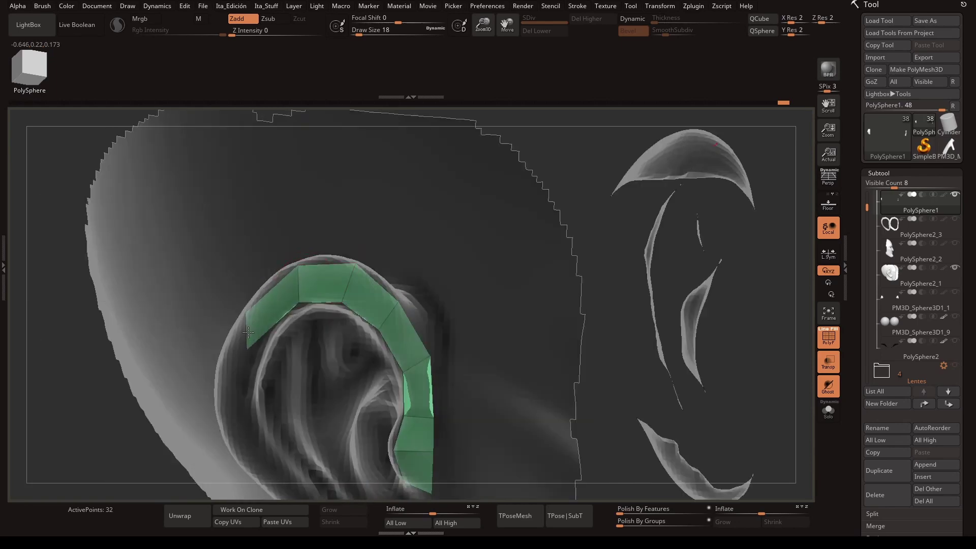
right_click_drag(233, 327, 328, 275)
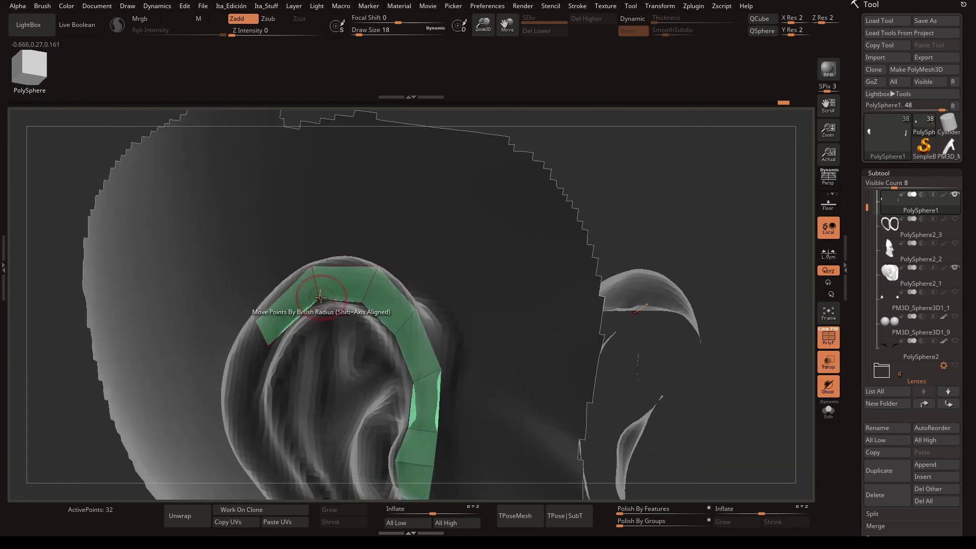
right_click_drag(268, 346, 277, 288)
right_click_drag(278, 334, 229, 254)
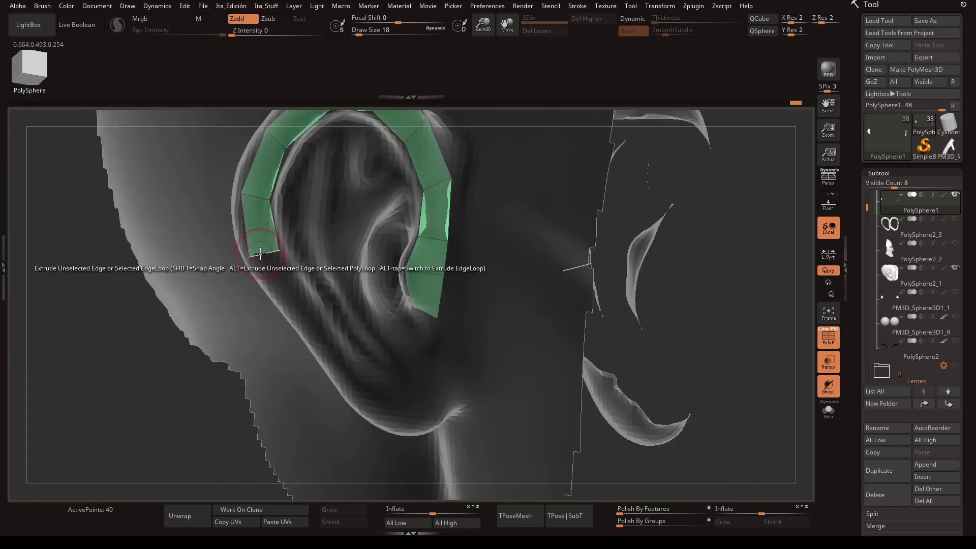
left_click_drag(229, 255, 298, 291)
right_click_drag(299, 290, 336, 318)
left_click_drag(336, 318, 373, 384)
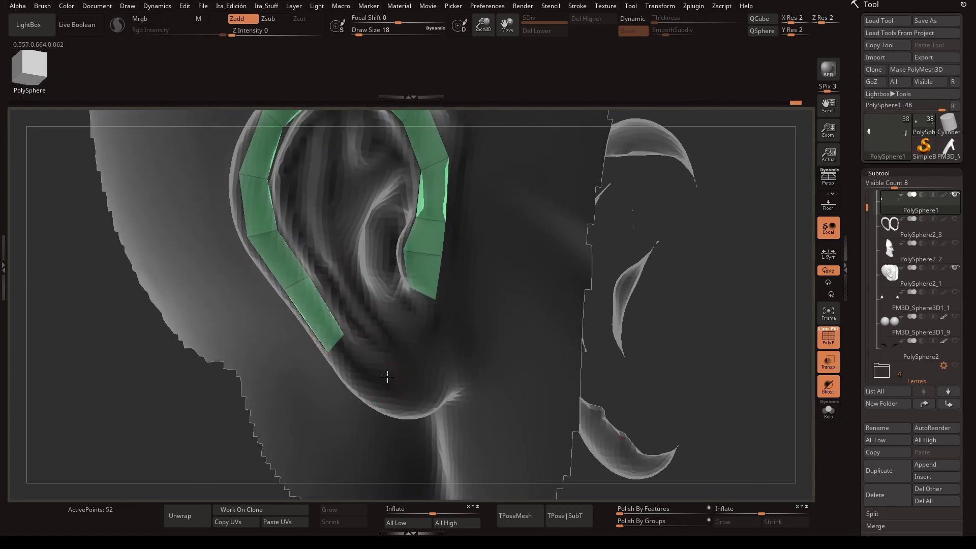
right_click_drag(388, 377, 346, 366, "alt")
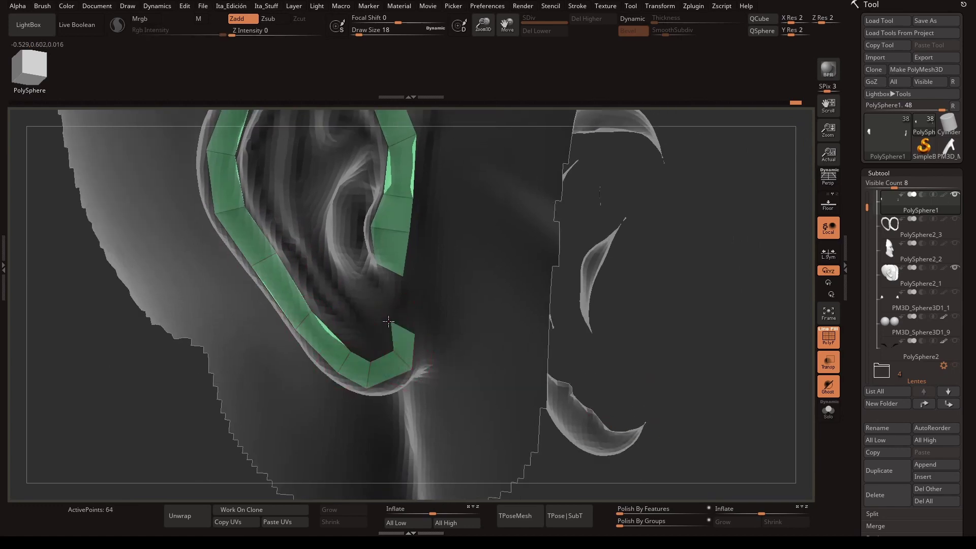
- Add polygons to the inner ear strip along the antihelix ridge
right_click_drag(388, 275, 430, 278)
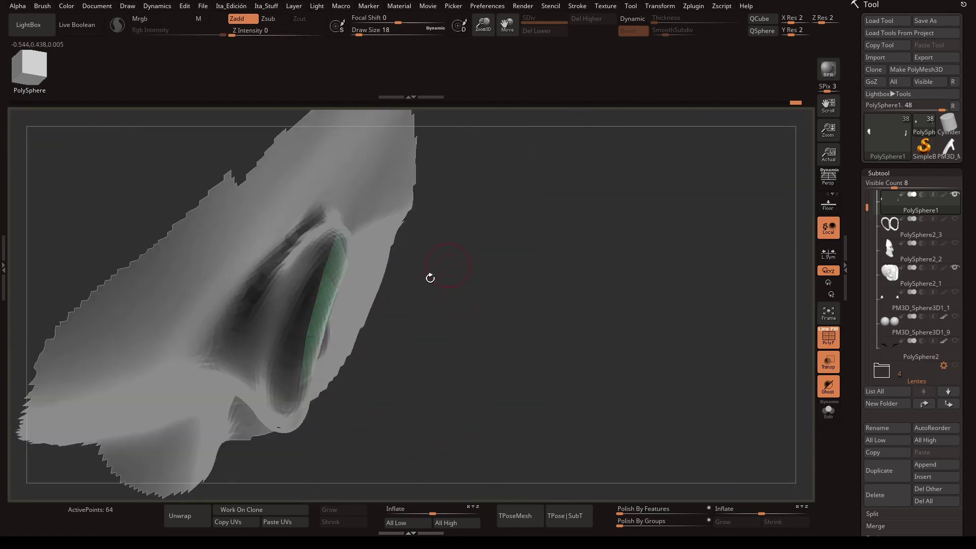
mouse_move(360, 277)
right_mouse_down()
mouse_move(523, 191)
mouse_move(414, 279)
mouse_move(514, 255)
mouse_move(329, 351)
mouse_move(315, 307)
right_mouse_up()
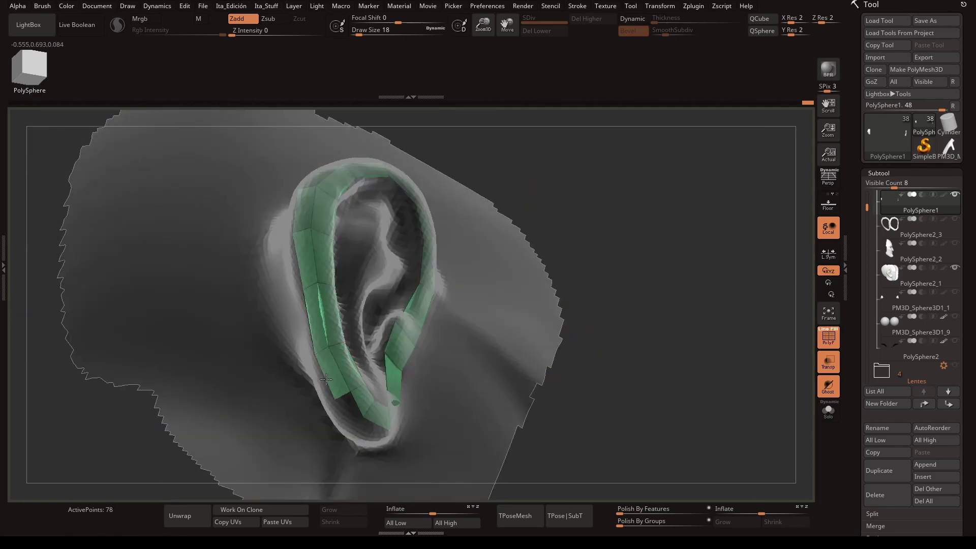
mouse_move(309, 345)
right_mouse_down()
mouse_move(549, 274)
mouse_move(294, 277)
mouse_move(236, 246)
mouse_move(493, 270)
mouse_move(305, 231)
right_mouse_up()
mouse_move(308, 297)
right_mouse_down()
mouse_move(390, 319)
mouse_move(349, 307)
mouse_move(338, 287)
right_mouse_up()
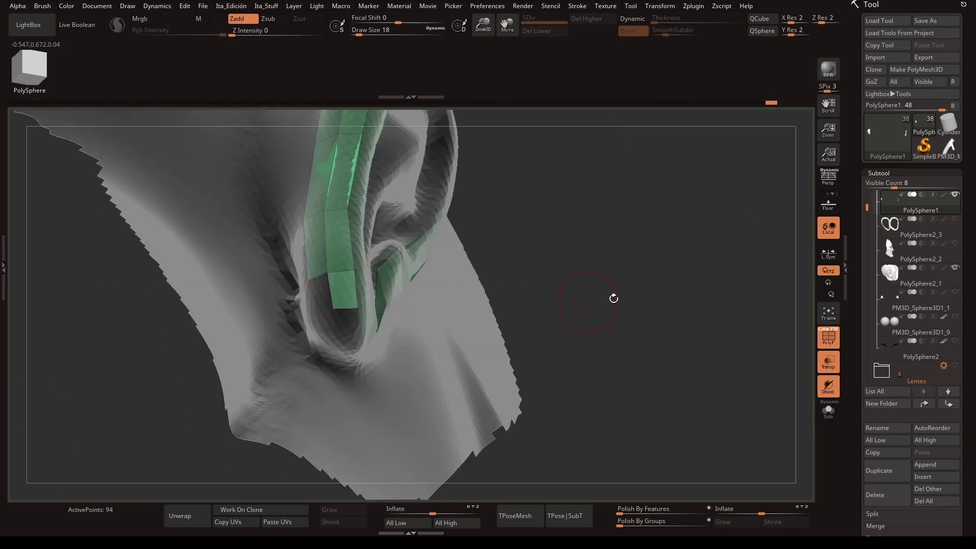
mouse_move(613, 299)
right_mouse_down()
mouse_move(559, 285)
mouse_move(620, 300)
mouse_move(521, 305)
mouse_move(602, 307)
mouse_move(586, 264)
mouse_move(386, 219)
mouse_move(774, 227)
mouse_move(343, 214)
mouse_move(332, 270)
mouse_move(407, 190)
mouse_move(675, 331)
mouse_move(603, 401)
mouse_move(492, 380)
mouse_move(283, 305)
mouse_move(516, 316)
mouse_move(328, 296)
mouse_move(556, 349)
mouse_move(581, 398)
mouse_move(603, 370)
mouse_move(327, 396)
mouse_move(646, 395)
right_mouse_up()
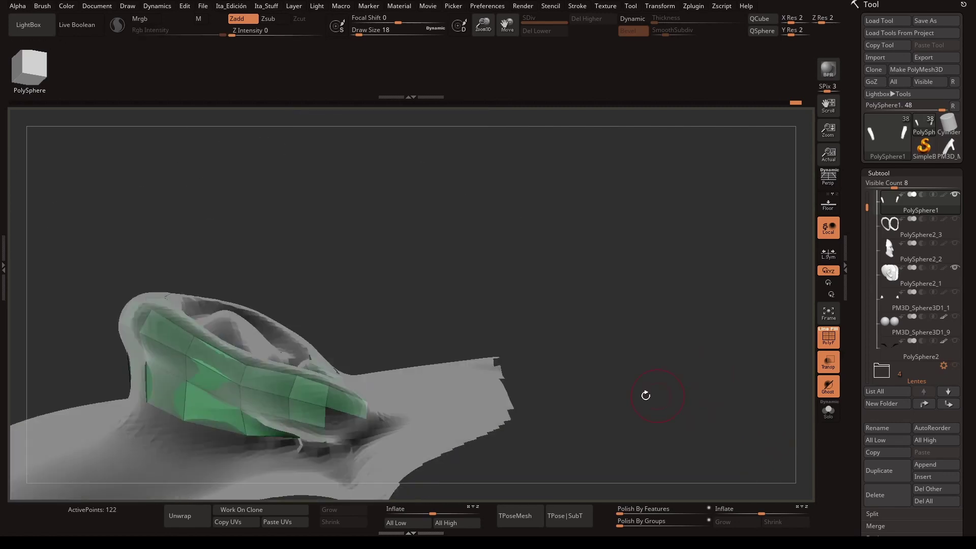
mouse_move(574, 375)
right_mouse_down()
mouse_move(508, 387)
mouse_move(457, 366)
mouse_move(497, 337)
mouse_move(613, 377)
mouse_move(665, 305)
mouse_move(415, 259)
right_mouse_up()
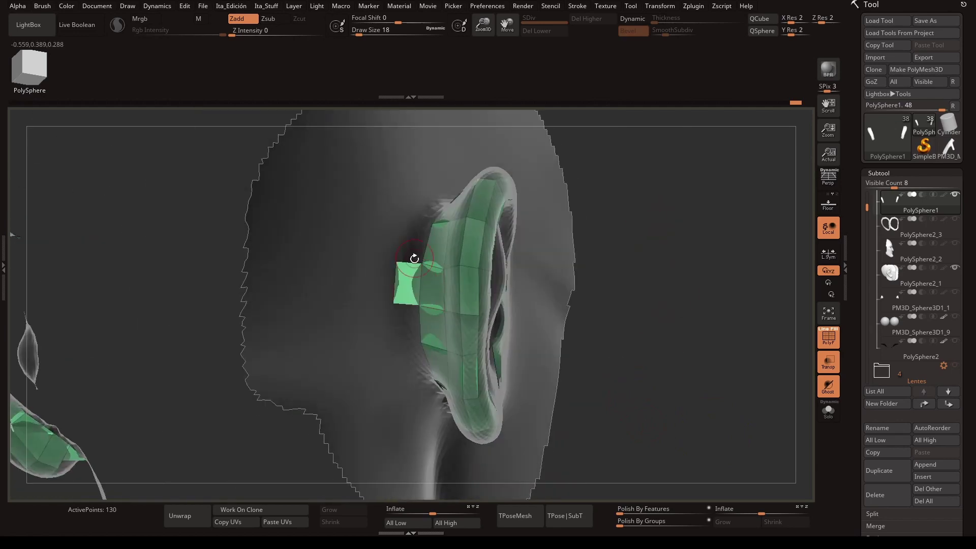
- Extrude several more quads onto the inner and right green strips of the ear
left_click(421, 344)
mouse_move(421, 344)
right_mouse_down()
mouse_move(661, 430)
mouse_move(654, 201)
mouse_move(398, 350)
mouse_move(414, 338)
mouse_move(425, 392)
mouse_move(767, 344)
mouse_move(632, 362)
mouse_move(451, 309)
right_mouse_up()
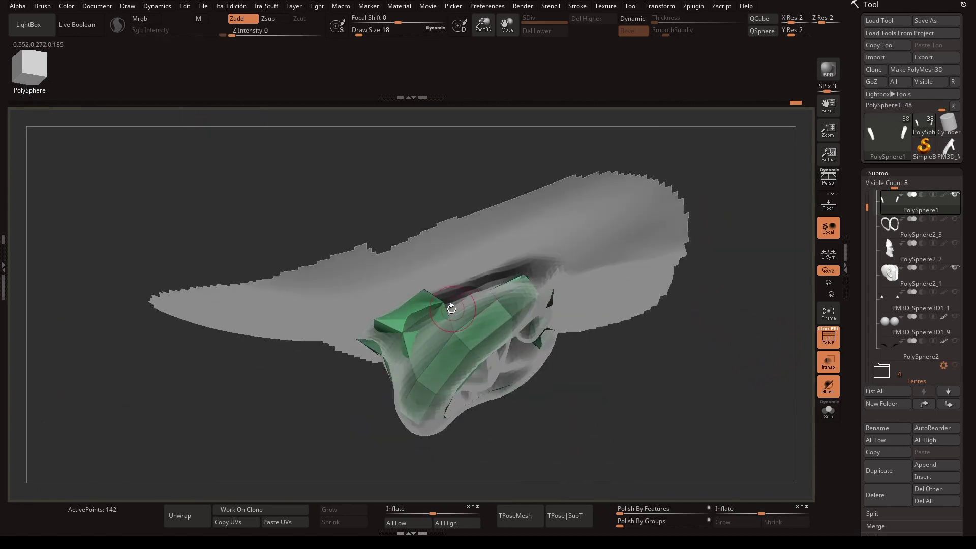
mouse_move(476, 269)
right_mouse_down()
mouse_move(488, 305)
mouse_move(511, 288)
right_mouse_up()
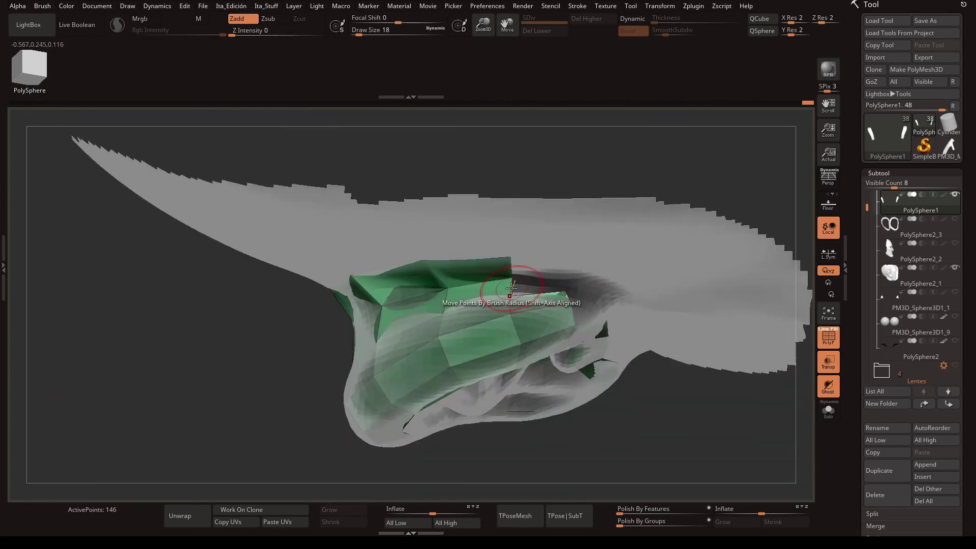
right_click_drag(634, 270, 438, 150)
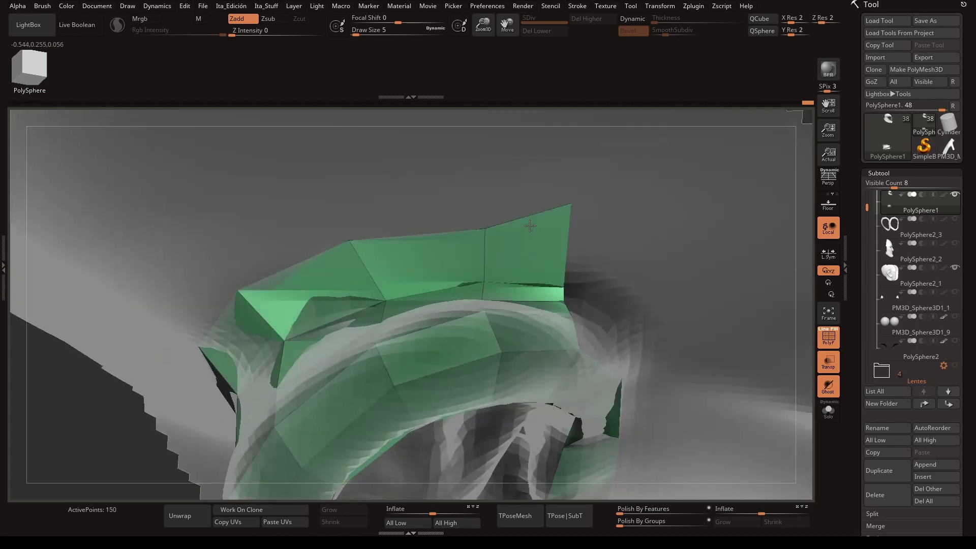
right_click_drag(567, 278, 423, 275)
right_click_drag(447, 201, 505, 173)
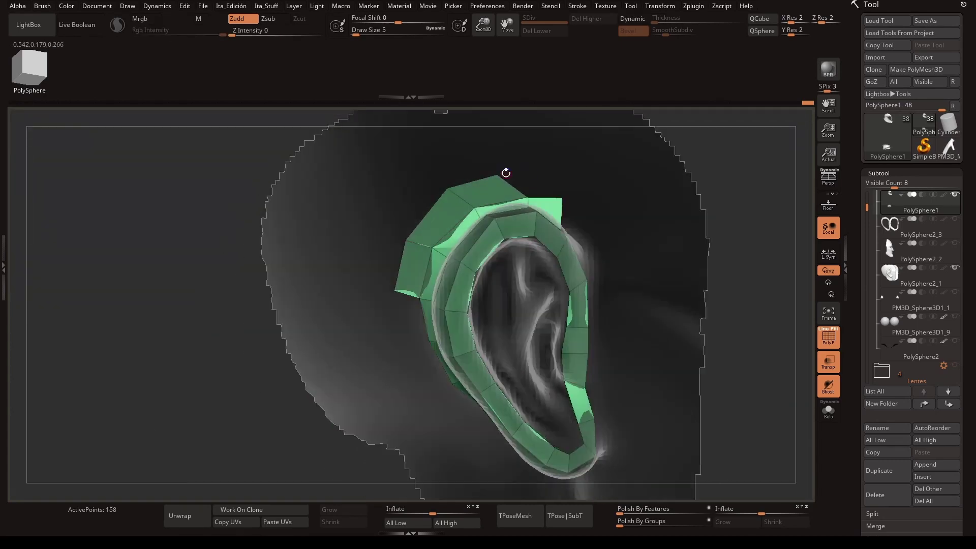
right_click_drag(578, 180, 400, 274)
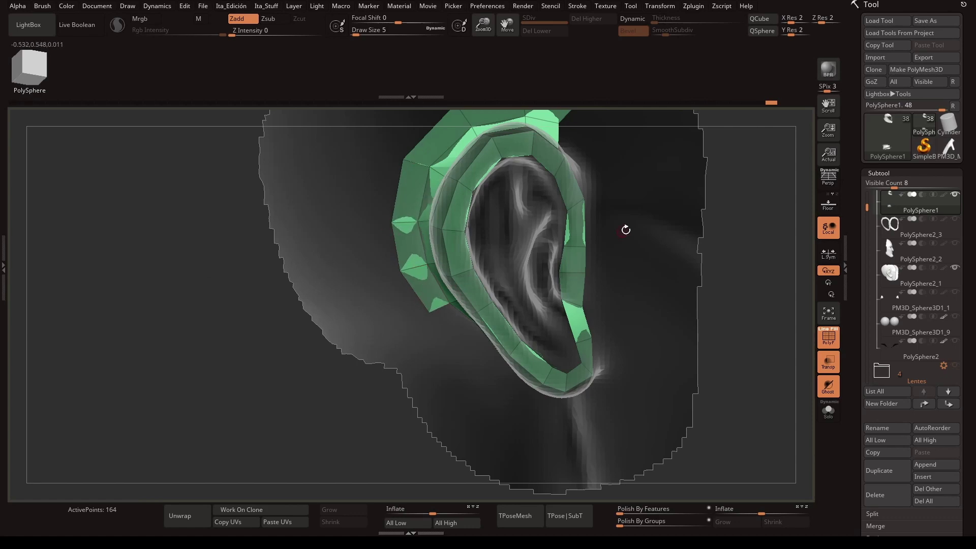
right_click_drag(626, 229, 558, 299)
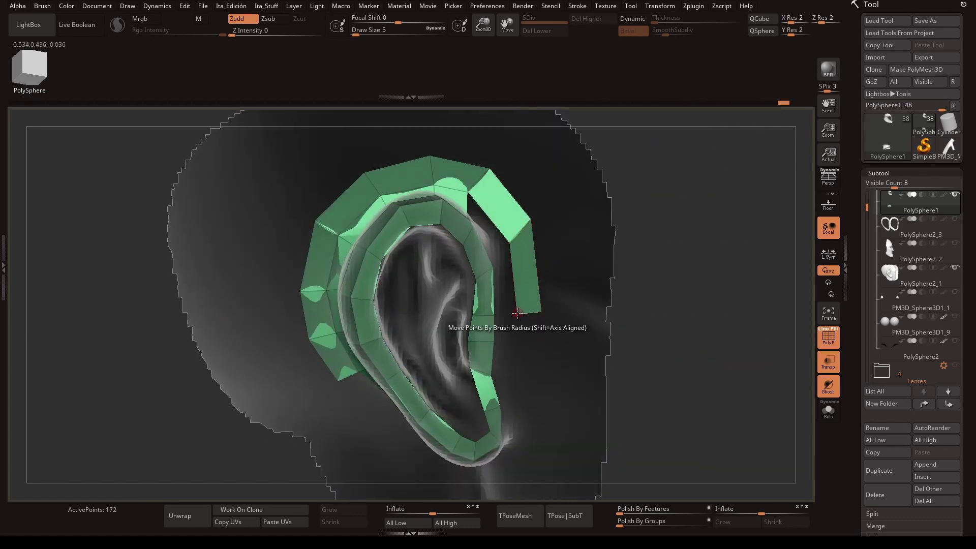
mouse_move(518, 377)
right_mouse_down()
mouse_move(429, 388)
mouse_move(551, 293)
right_mouse_up()
left_click_drag(551, 292, 551, 334)
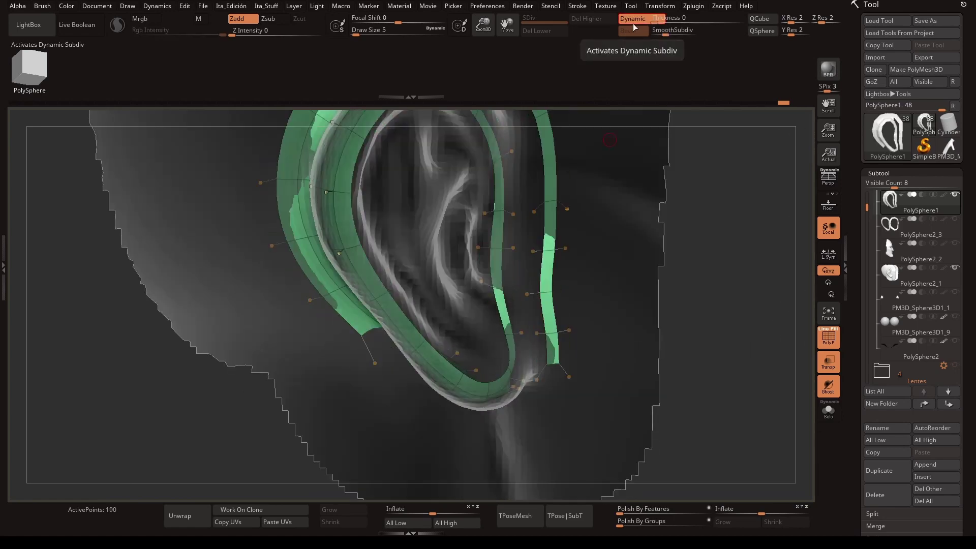
- Extend the inner strip one more segment and check the strips from the side
mouse_move(626, 213)
right_mouse_down()
mouse_move(600, 396)
mouse_move(516, 392)
mouse_move(585, 366)
right_mouse_up()
mouse_move(480, 347)
right_mouse_down()
mouse_move(480, 324)
mouse_move(498, 360)
mouse_move(348, 285)
right_mouse_up()
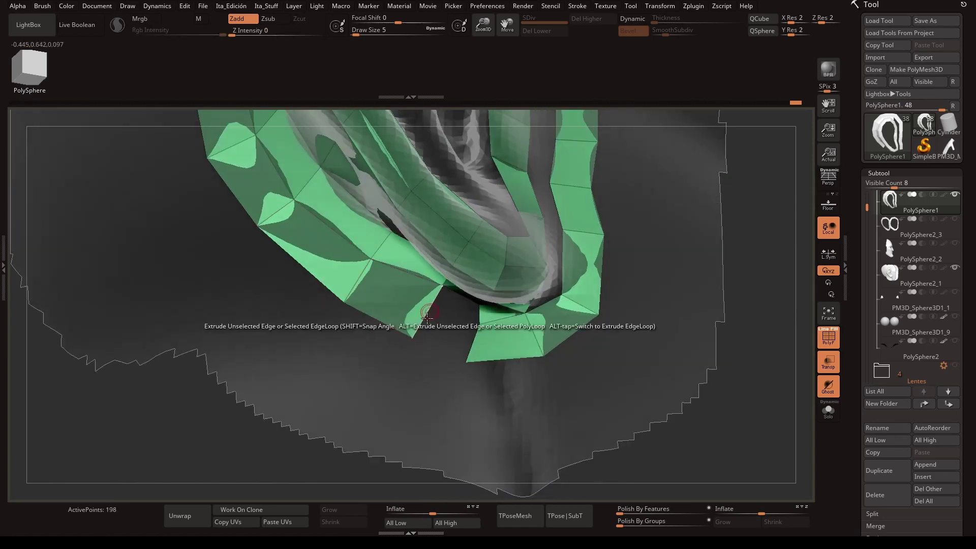
mouse_move(421, 324)
right_mouse_down()
mouse_move(320, 379)
mouse_move(295, 347)
mouse_move(285, 353)
right_mouse_up()
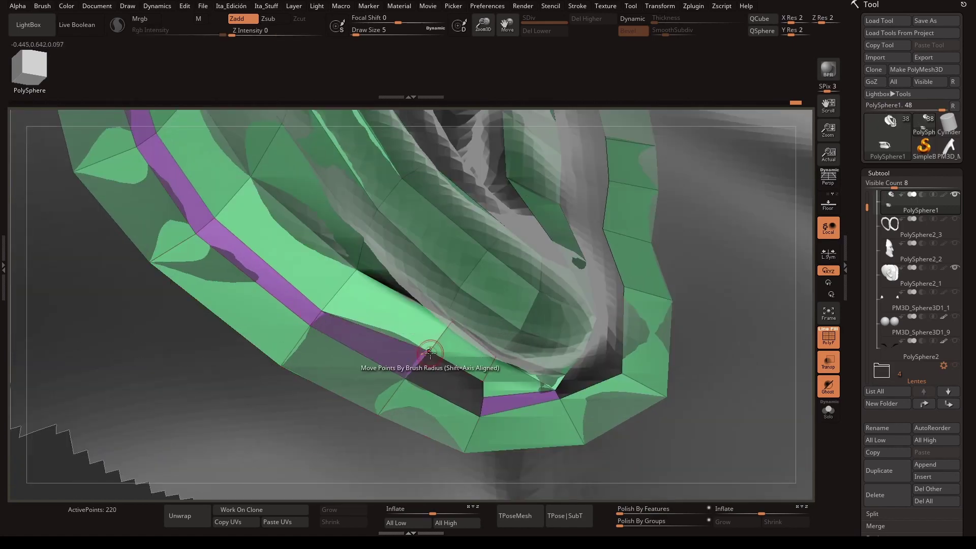
mouse_move(430, 353)
right_mouse_down()
mouse_move(666, 262)
mouse_move(396, 212)
right_mouse_up()
- Insert an edge loop along the helix strip and slide it into place
key("space")
left_click(399, 217)
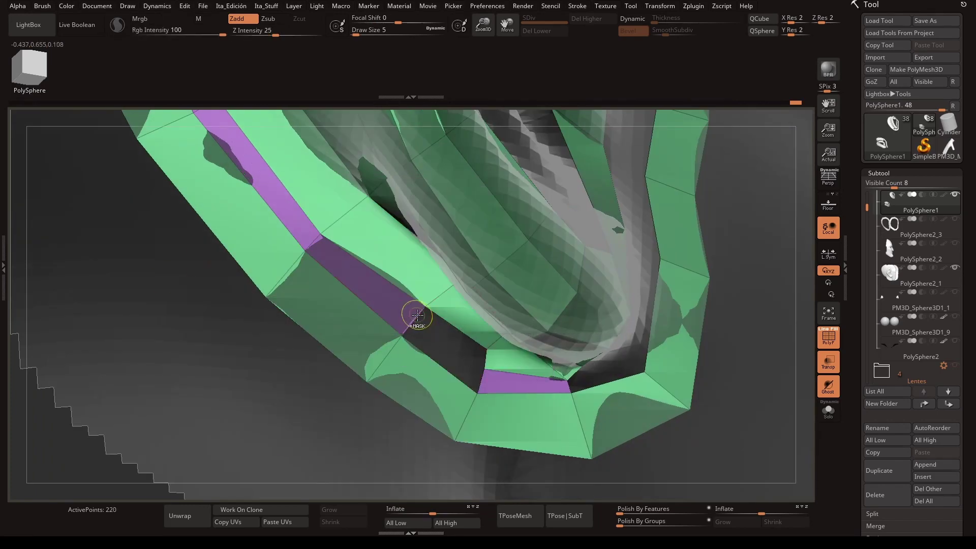
left_click(417, 316)
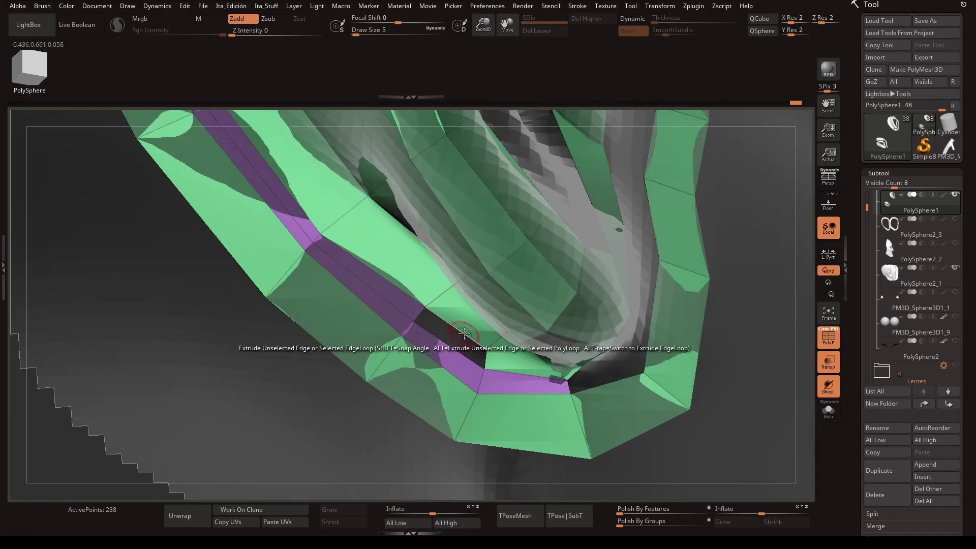
key("f")
right_click_drag(654, 356, 644, 392)
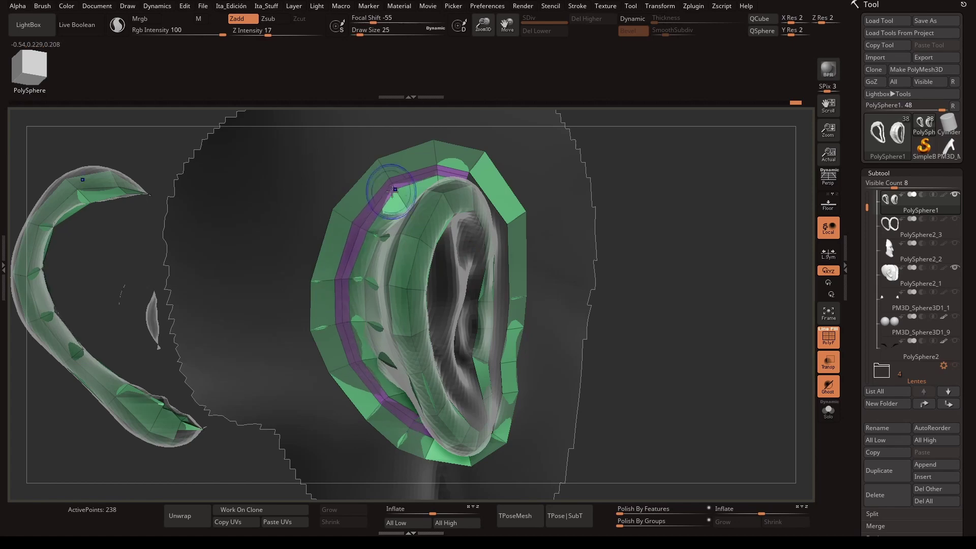
mouse_move(393, 190)
left_mouse_down()
mouse_move(647, 383)
mouse_move(726, 294)
mouse_move(315, 257)
mouse_move(458, 264)
mouse_move(732, 322)
mouse_move(695, 310)
mouse_move(648, 337)
mouse_move(634, 274)
mouse_move(751, 341)
mouse_move(414, 218)
mouse_move(649, 258)
mouse_move(505, 246)
mouse_move(772, 282)
mouse_move(451, 262)
left_mouse_up()
- Toggle Solo to inspect the ear mesh and shrink the brush size to 12
left_click(828, 410)
left_click(828, 411)
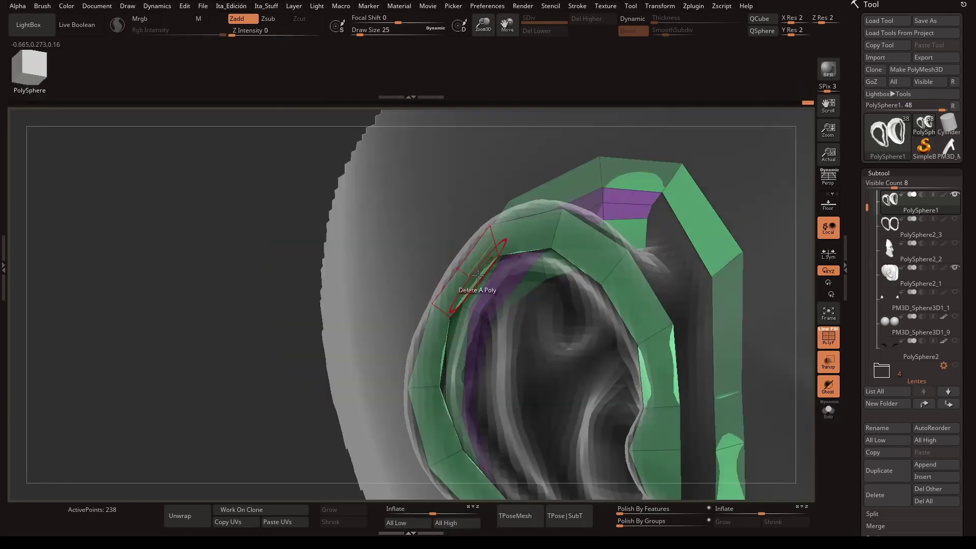
left_click_drag(285, 284, 356, 228)
left_click_drag(360, 34, 358, 34)
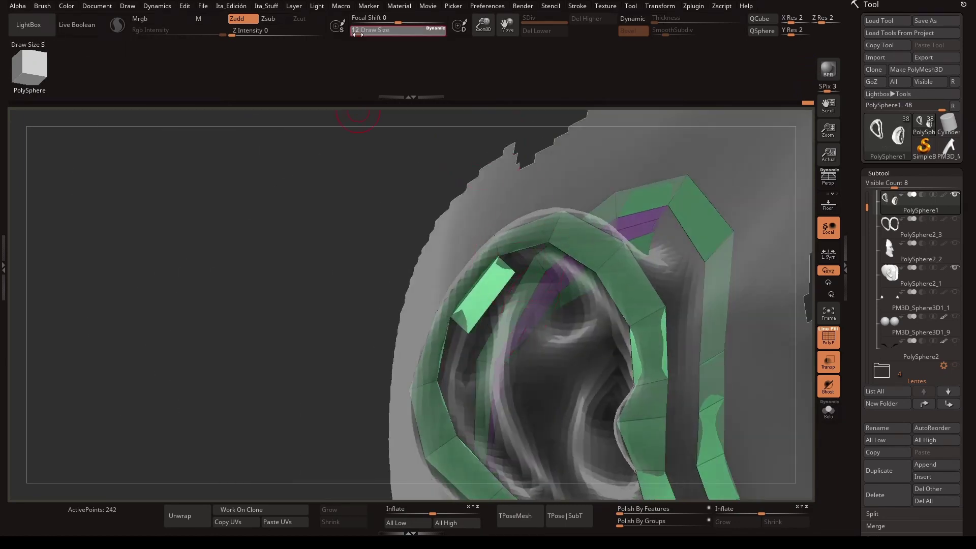
mouse_move(386, 331)
left_mouse_down()
mouse_move(686, 196)
mouse_move(524, 186)
mouse_move(688, 381)
left_mouse_up()
key("space")
- Split the hidden part of the ear mesh into its own subtool, PolySphere2_4
left_click(655, 381)
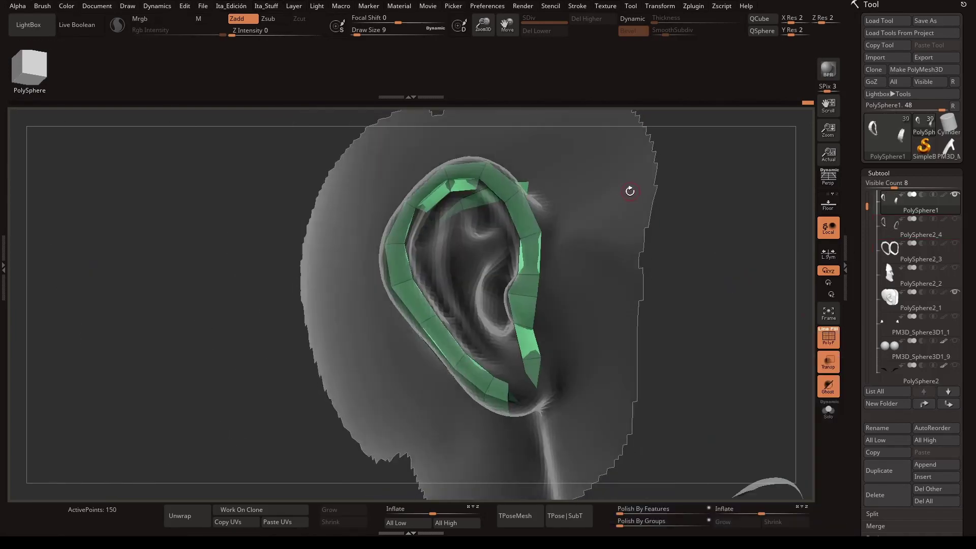
mouse_move(632, 190)
left_mouse_down()
mouse_move(671, 211)
mouse_move(668, 259)
mouse_move(626, 235)
mouse_move(485, 329)
mouse_move(584, 264)
mouse_move(493, 315)
mouse_move(429, 285)
left_mouse_up()
mouse_move(451, 341)
left_mouse_down()
mouse_move(453, 199)
mouse_move(444, 233)
left_mouse_up()
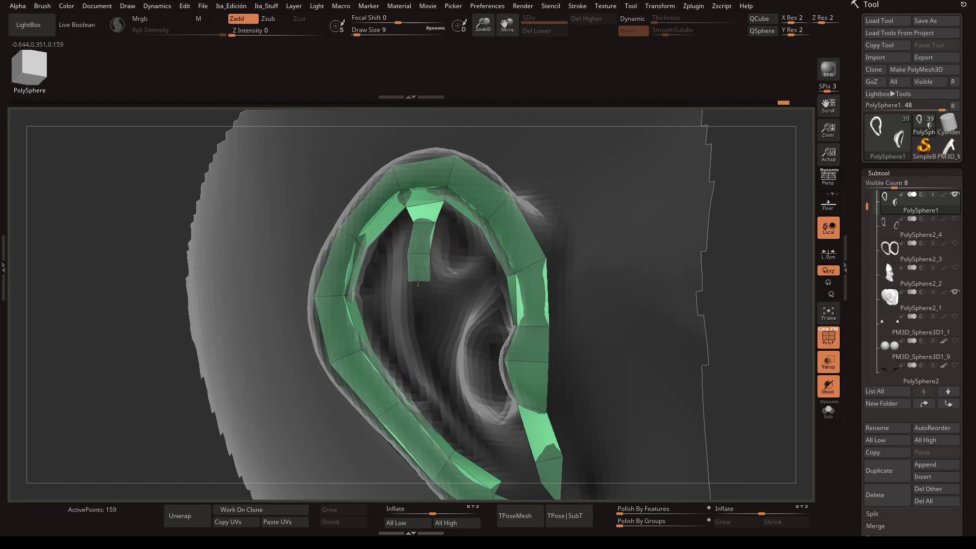
mouse_move(458, 409)
left_mouse_down()
mouse_move(540, 352)
mouse_move(454, 334)
mouse_move(451, 371)
mouse_move(412, 244)
mouse_move(387, 280)
mouse_move(412, 392)
left_mouse_up()
- Extrude a new strip across the antihelix inside the ear loop, undoing a stray spike
mouse_move(407, 206)
left_mouse_down()
mouse_move(438, 303)
mouse_move(406, 338)
mouse_move(441, 277)
mouse_move(436, 364)
left_mouse_up()
mouse_move(390, 245)
left_mouse_down()
mouse_move(425, 374)
mouse_move(461, 268)
left_mouse_up()
key("ctrl+z")
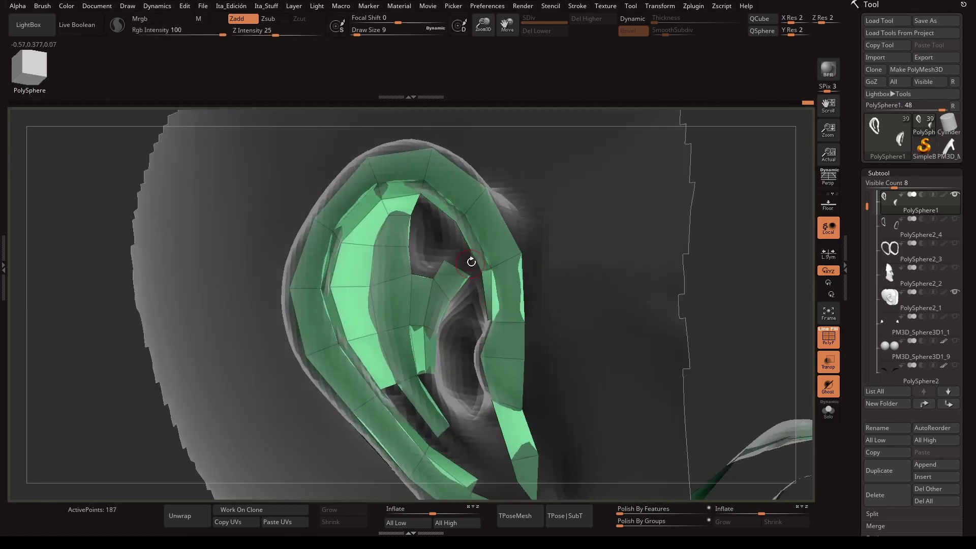
left_click_drag(449, 256, 413, 206)
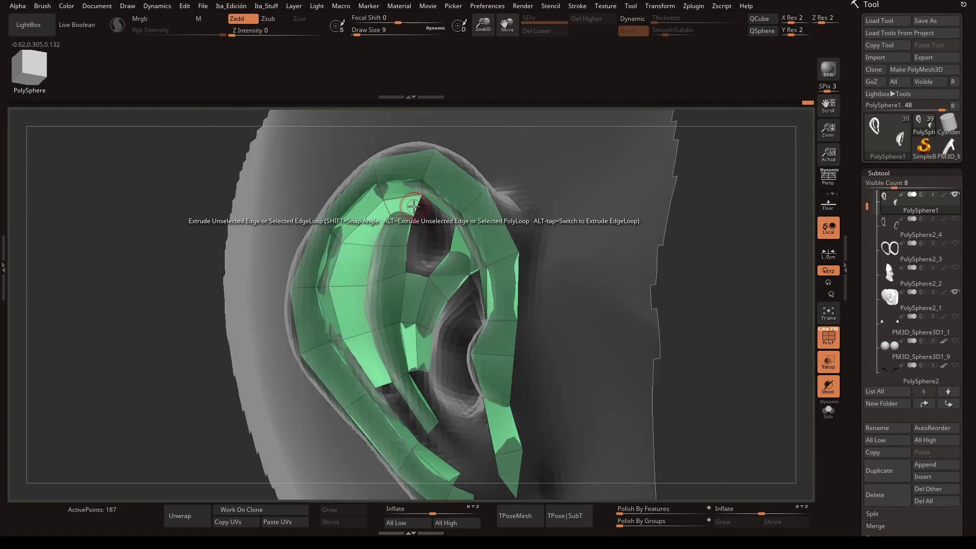
- Extrude faces across the concha toward the ear hole, undoing stray extrusions
key("space")
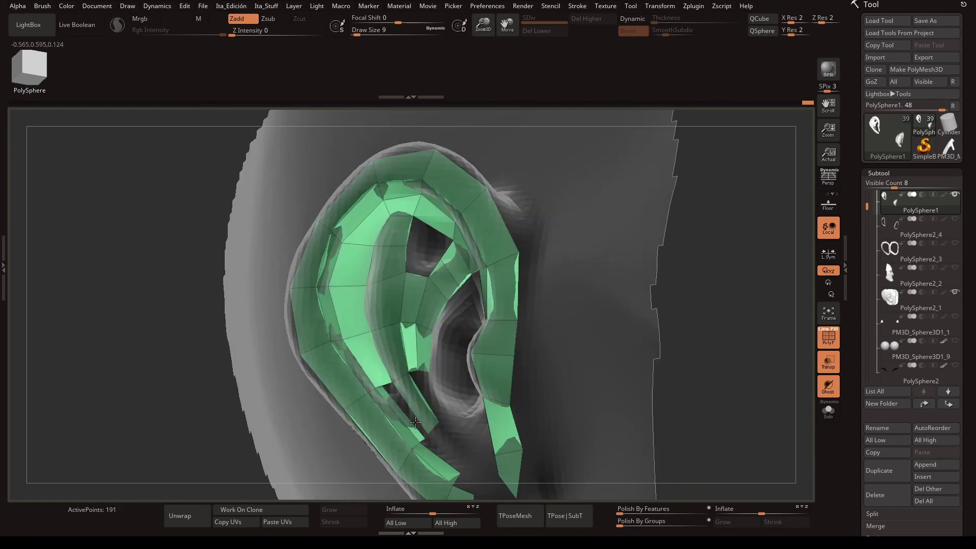
left_click_drag(416, 356, 432, 381)
key("ctrl+z")
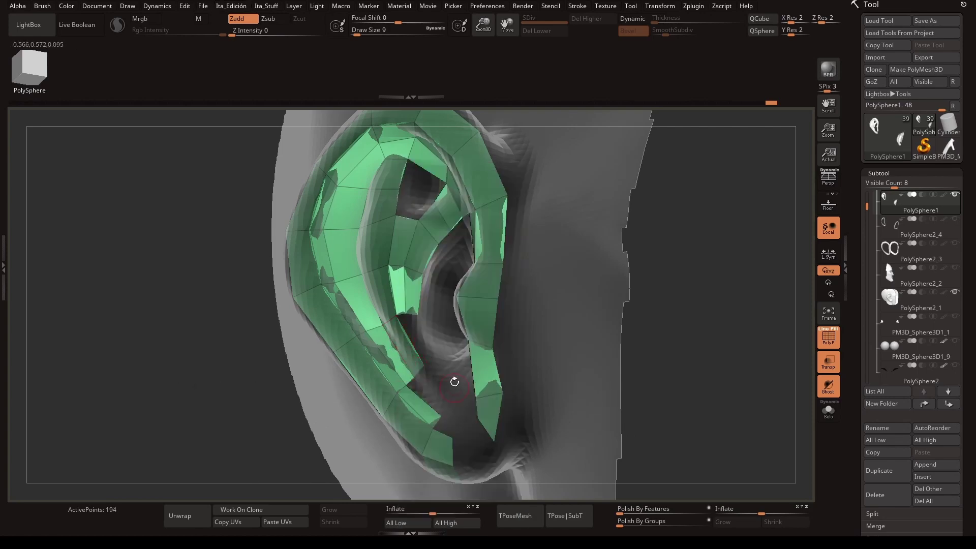
key("ctrl+z")
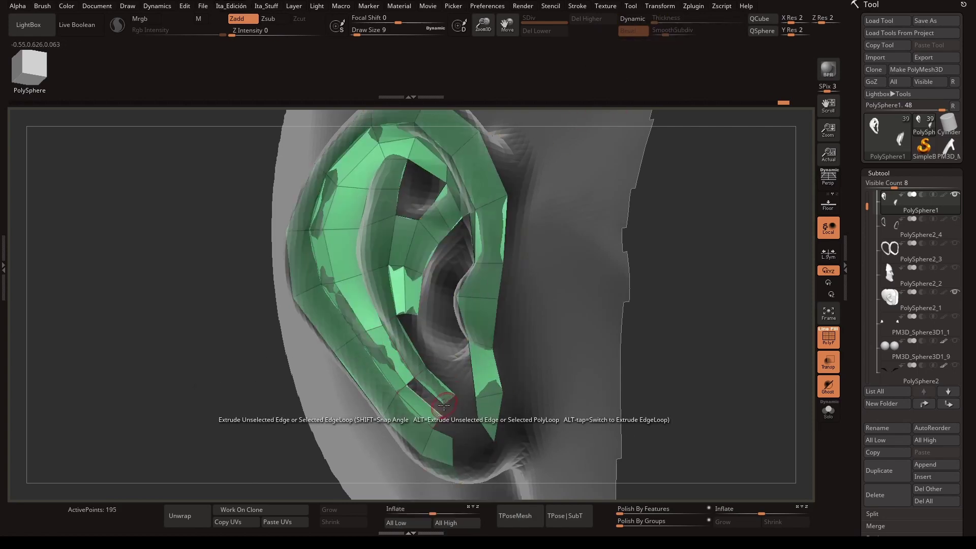
left_click_drag(441, 300, 431, 97)
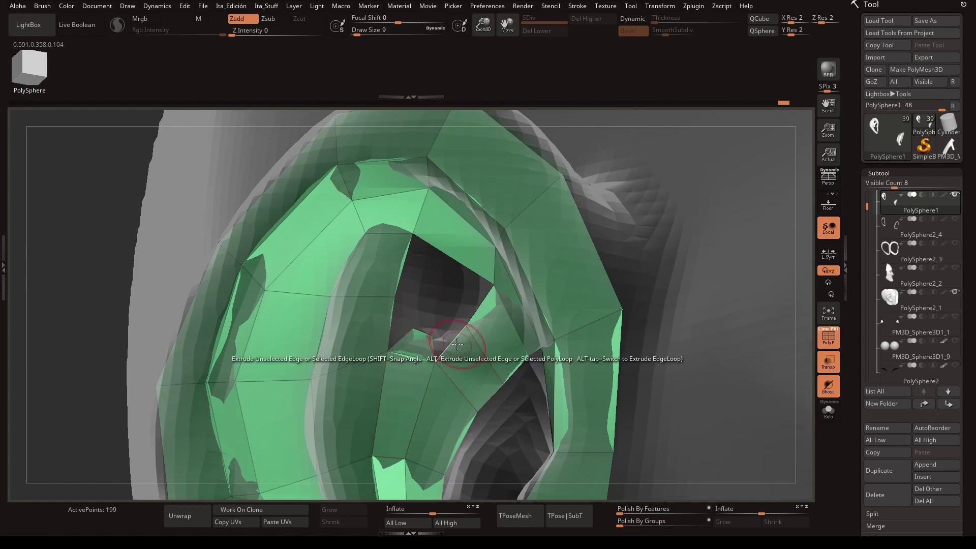
left_click_drag(455, 316, 419, 276)
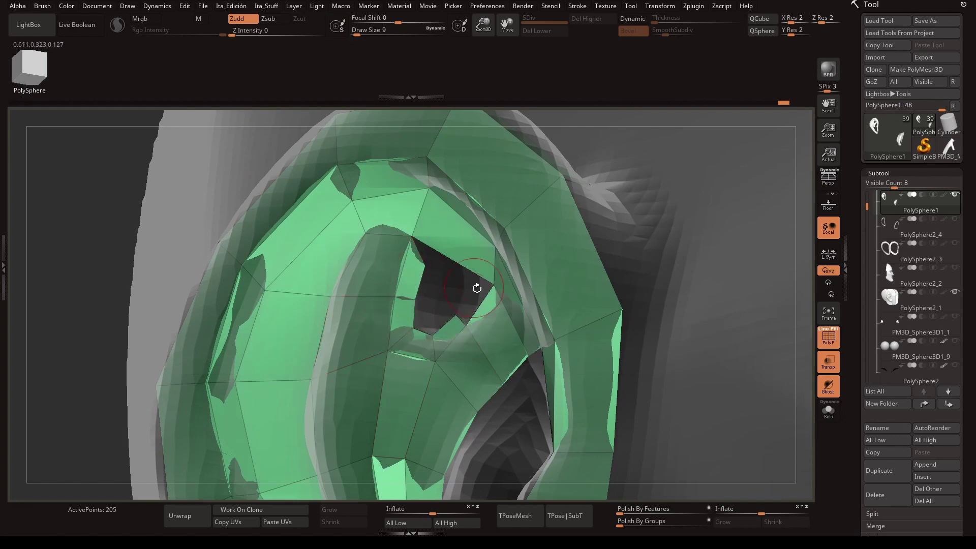
mouse_move(474, 190)
left_mouse_down()
mouse_move(450, 279)
mouse_move(424, 301)
left_mouse_up()
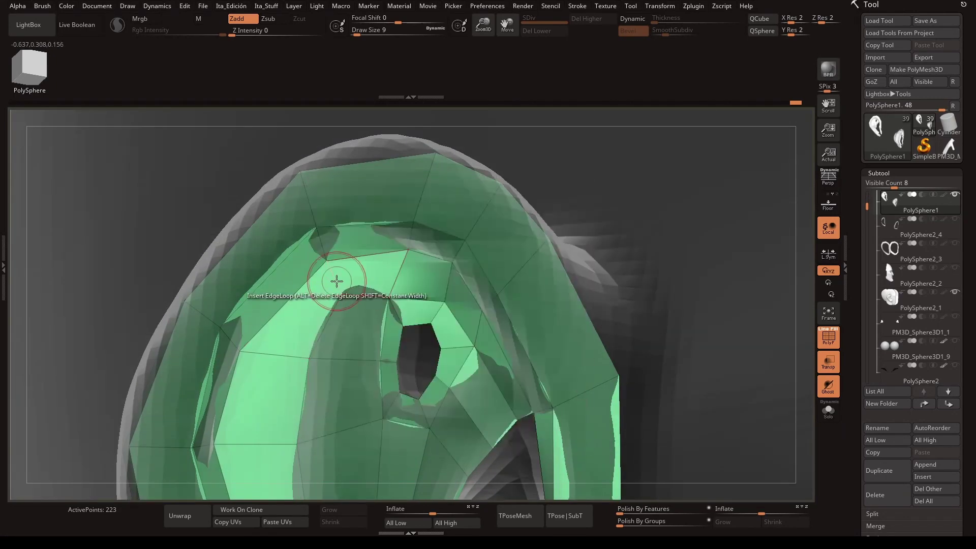
- Insert edge loops across the inner faces and around the concha opening
left_click(337, 283)
left_click_drag(403, 403, 678, 321)
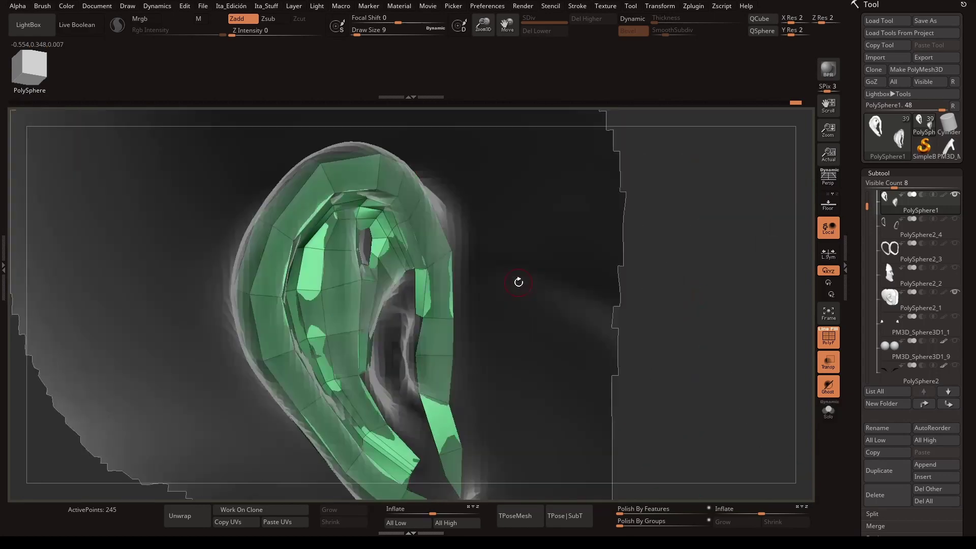
left_click_drag(519, 279, 430, 327, "alt")
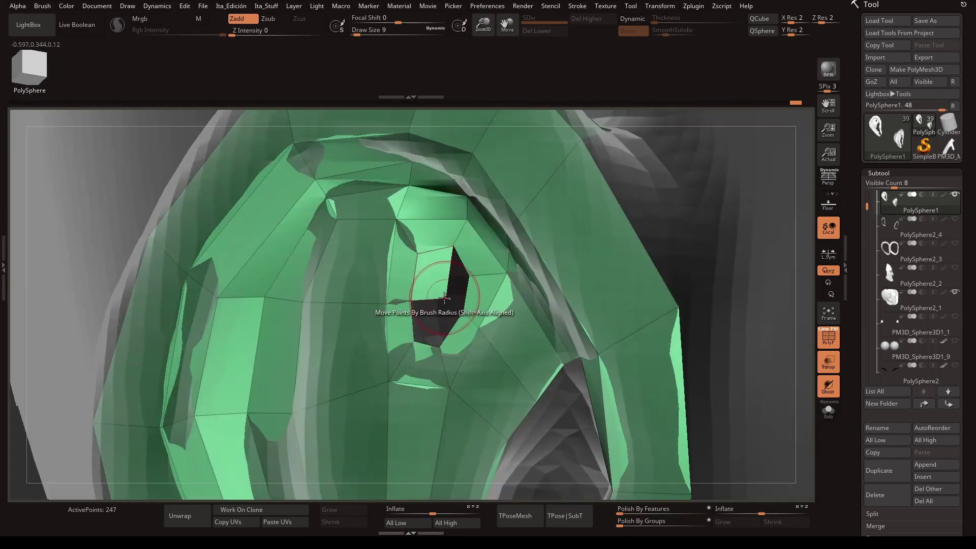
left_click(429, 327)
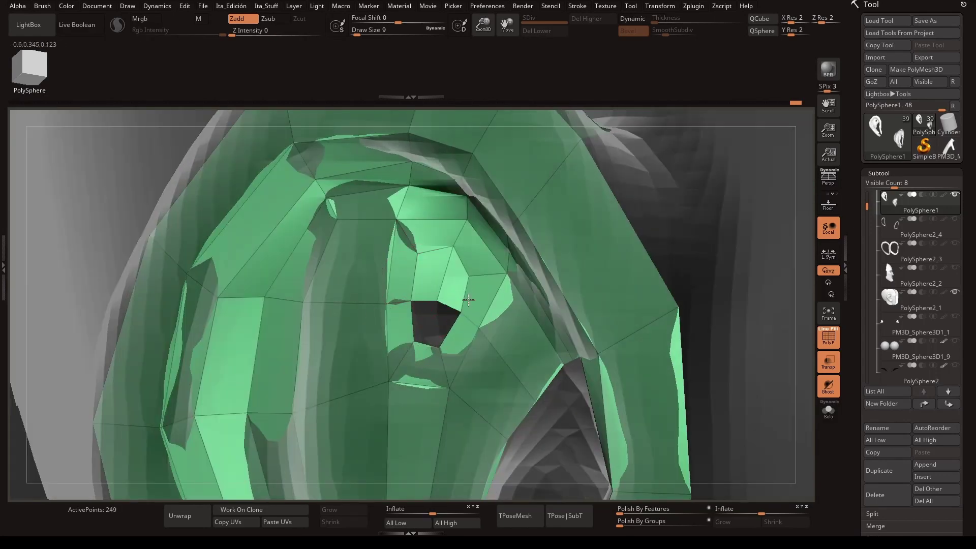
- Extrude the hole edge upward to narrow the opening, then frame the ear and hide PolyF colouring
key("space")
key("space")
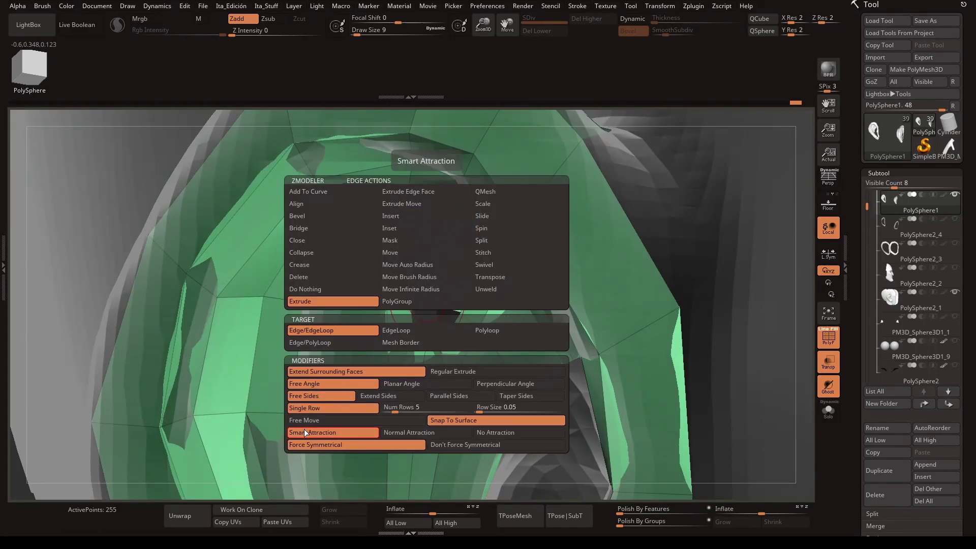
left_click(304, 429)
left_click_drag(443, 337, 437, 307)
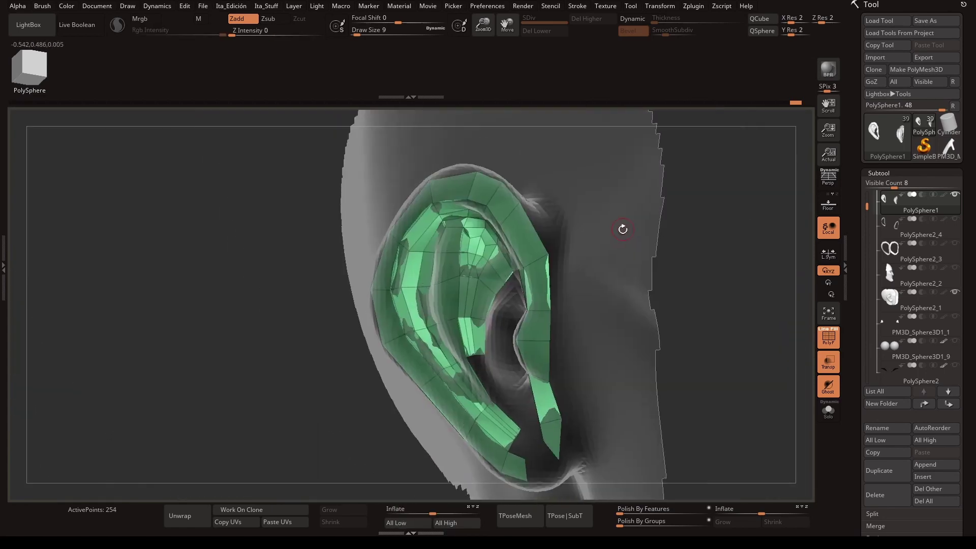
key("f")
key("shift+f")
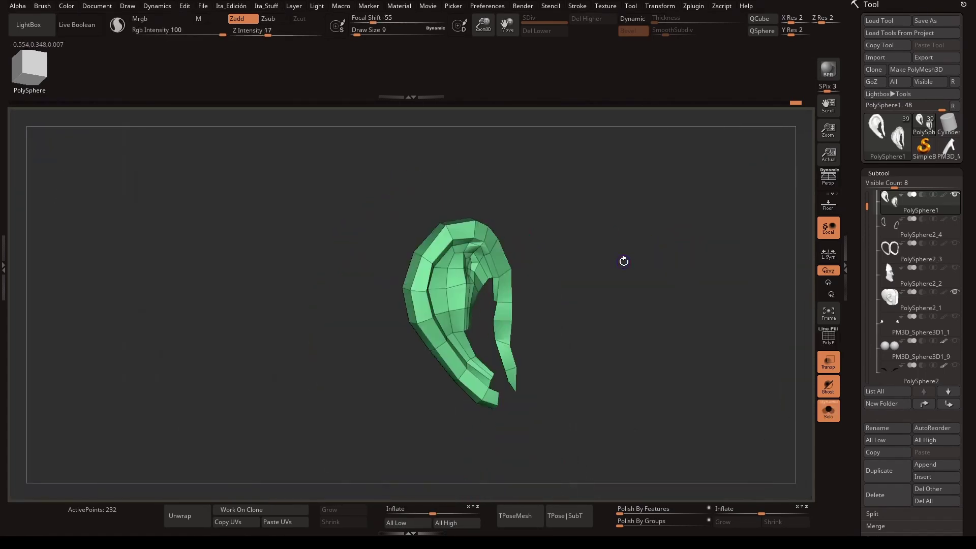
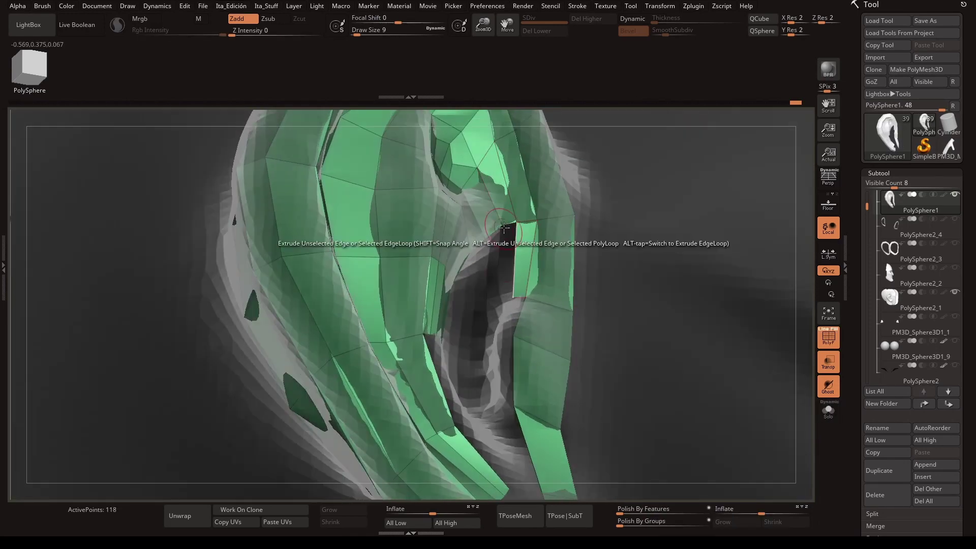
- Preview with dynamic subdivision and delete two stray polygons near the ear-canal opening
left_click(633, 18)
right_click_drag(503, 211, 506, 324)
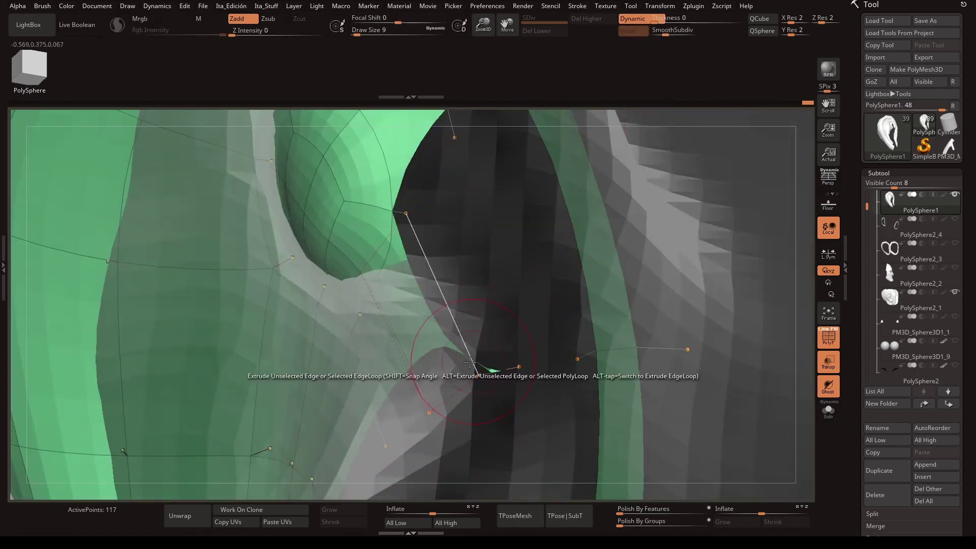
left_click(496, 369)
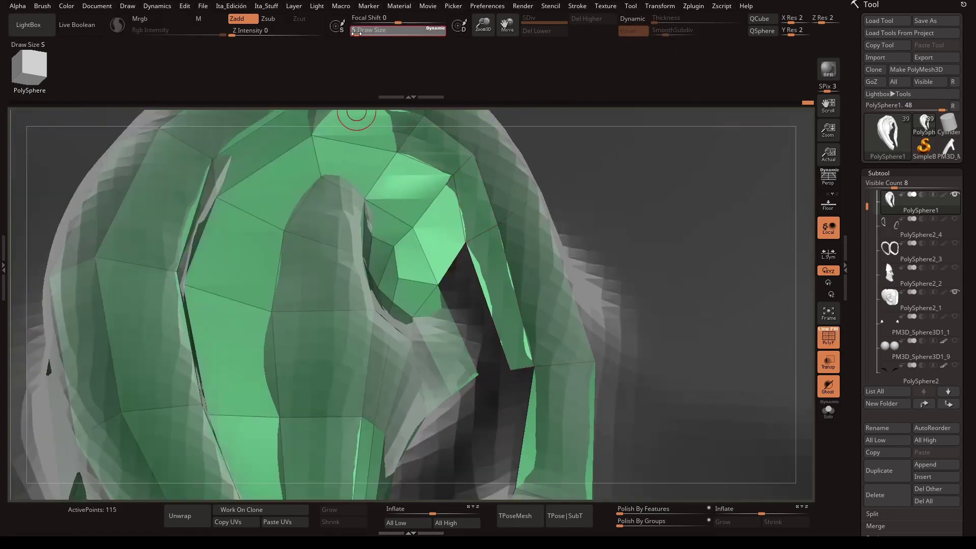
left_click(472, 233)
right_click_drag(472, 233, 541, 240)
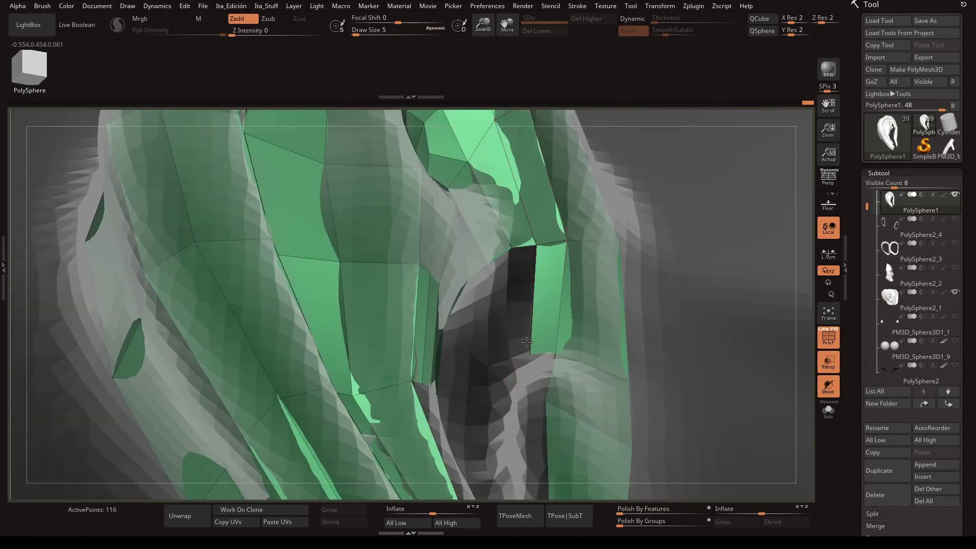
- Extrude five new polygons from the canal border edges into the ear canal
mouse_move(527, 342)
right_mouse_down()
mouse_move(509, 295)
mouse_move(448, 288)
mouse_move(390, 357)
mouse_move(328, 317)
mouse_move(519, 273)
mouse_move(432, 283)
mouse_move(436, 233)
mouse_move(471, 209)
right_mouse_up()
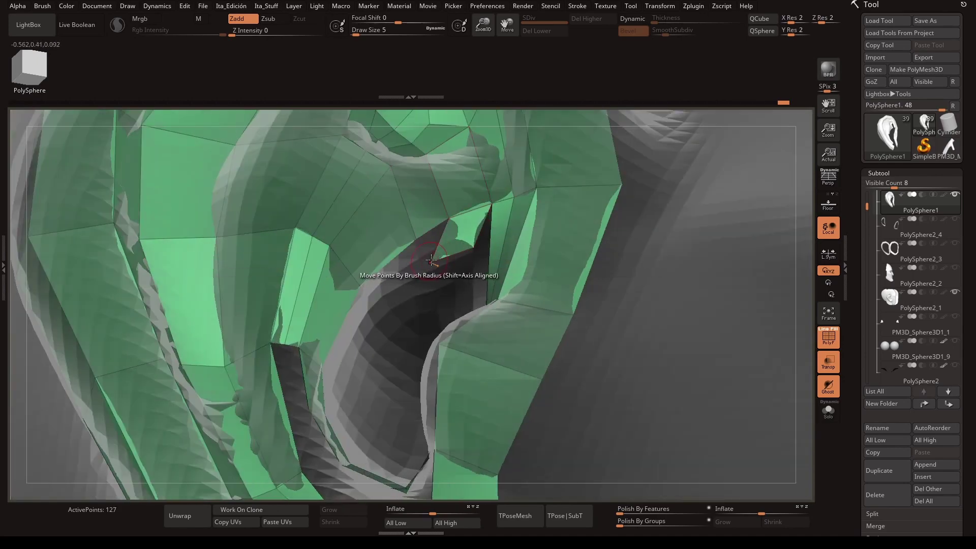
mouse_move(423, 265)
right_mouse_down()
mouse_move(422, 285)
mouse_move(406, 294)
mouse_move(399, 247)
right_mouse_up()
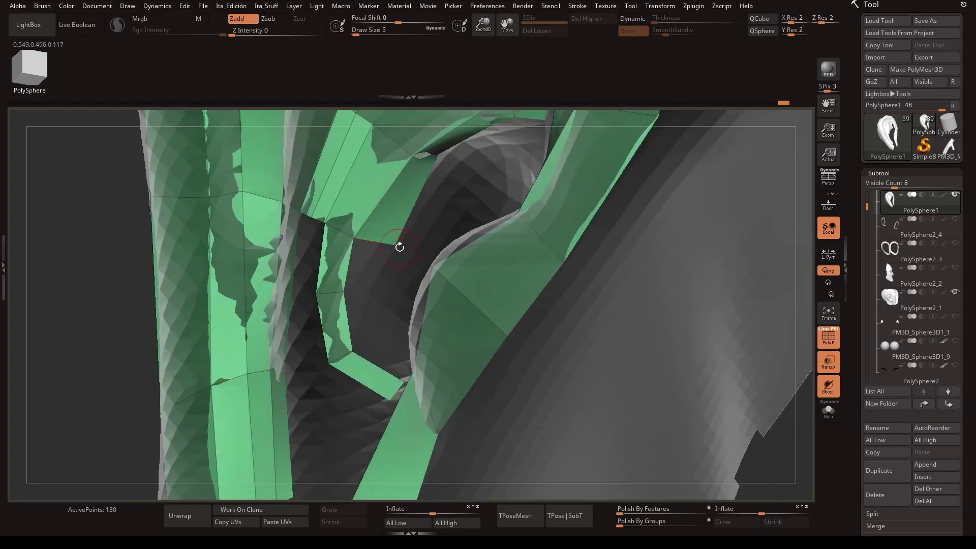
right_click_drag(382, 318, 493, 348)
mouse_move(614, 238)
right_mouse_down()
mouse_move(551, 324)
mouse_move(523, 311)
mouse_move(544, 332)
right_mouse_up()
mouse_move(492, 359)
right_mouse_down()
mouse_move(433, 422)
mouse_move(372, 293)
mouse_move(414, 261)
mouse_move(358, 300)
right_mouse_up()
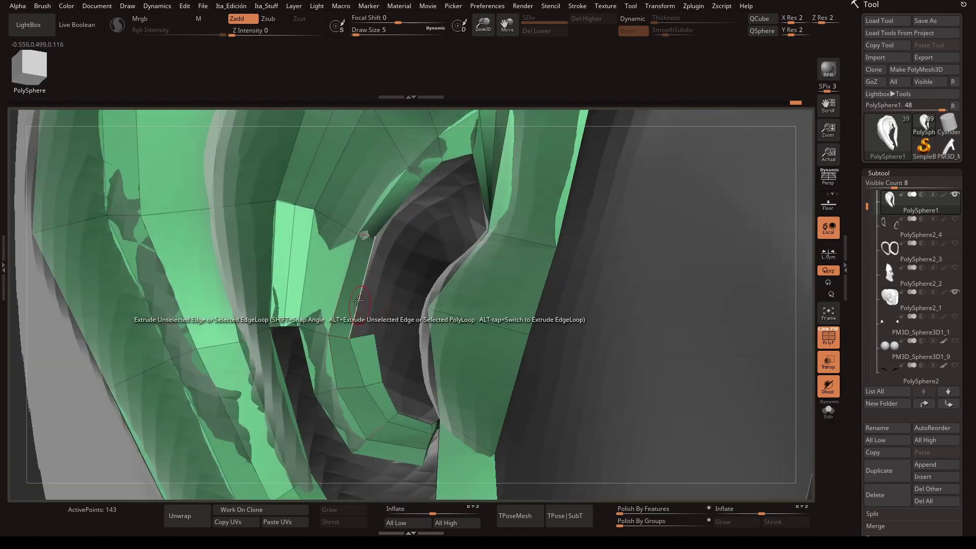
mouse_move(420, 227)
right_mouse_down()
mouse_move(399, 305)
mouse_move(410, 280)
mouse_move(387, 301)
mouse_move(438, 246)
mouse_move(508, 249)
mouse_move(632, 320)
mouse_move(603, 264)
mouse_move(459, 249)
mouse_move(474, 247)
right_mouse_up()
- Reveal the full ear mesh and choose the ZModeler edge extrude action
left_click(459, 250, "ctrl+shift")
key("space")
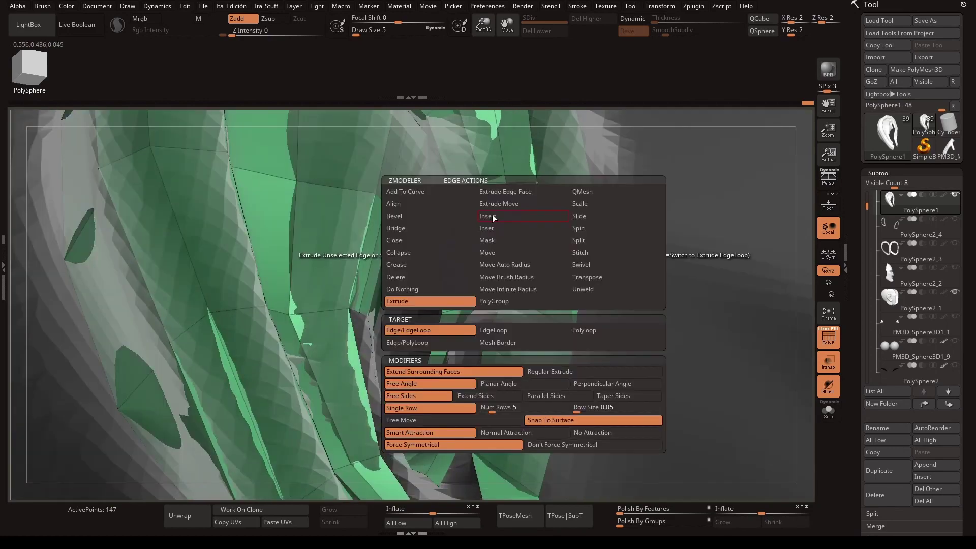
left_click(474, 247)
key("space")
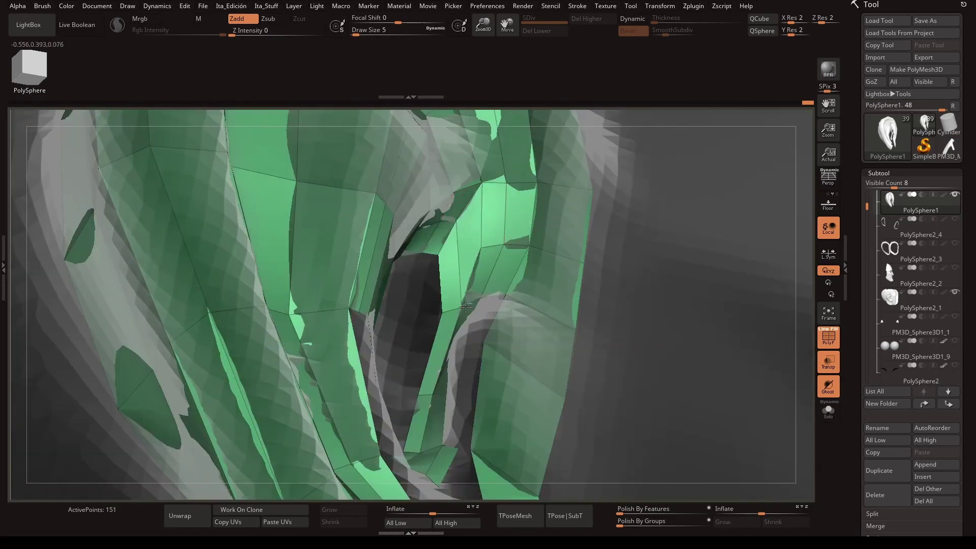
- Extrude two more polygons down into the ear-canal opening
mouse_move(539, 250)
right_mouse_down()
mouse_move(617, 228)
mouse_move(438, 279)
right_mouse_up()
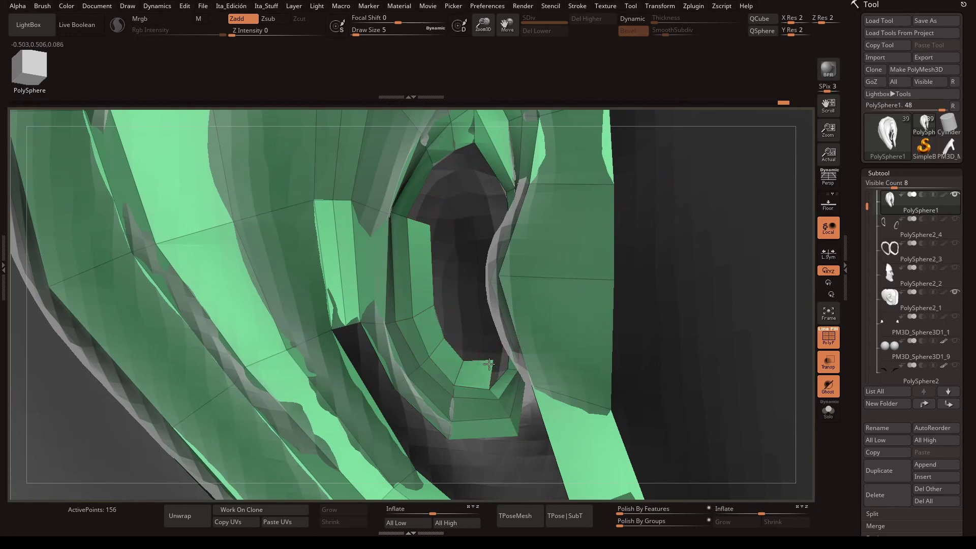
right_click_drag(489, 364, 426, 245)
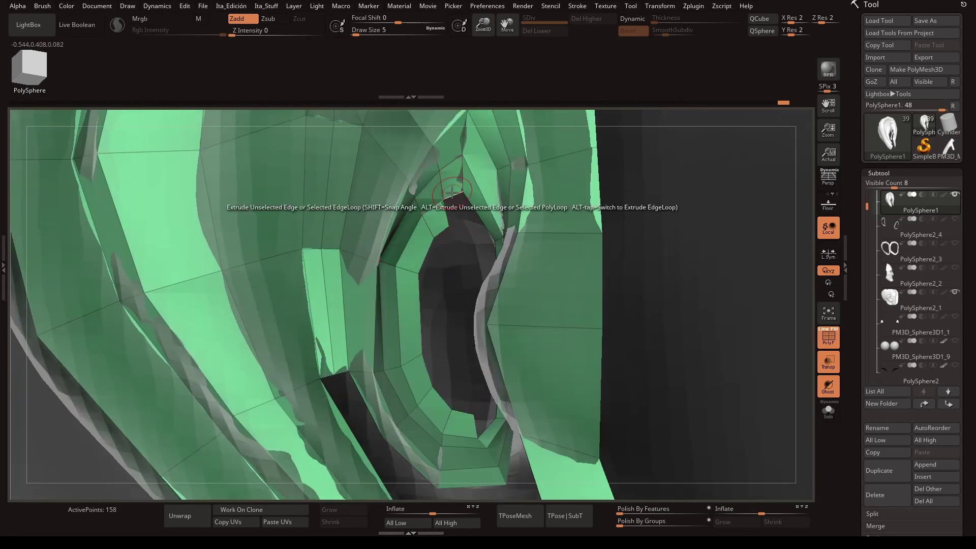
mouse_move(430, 300)
right_mouse_down()
mouse_move(502, 311)
mouse_move(464, 347)
right_mouse_up()
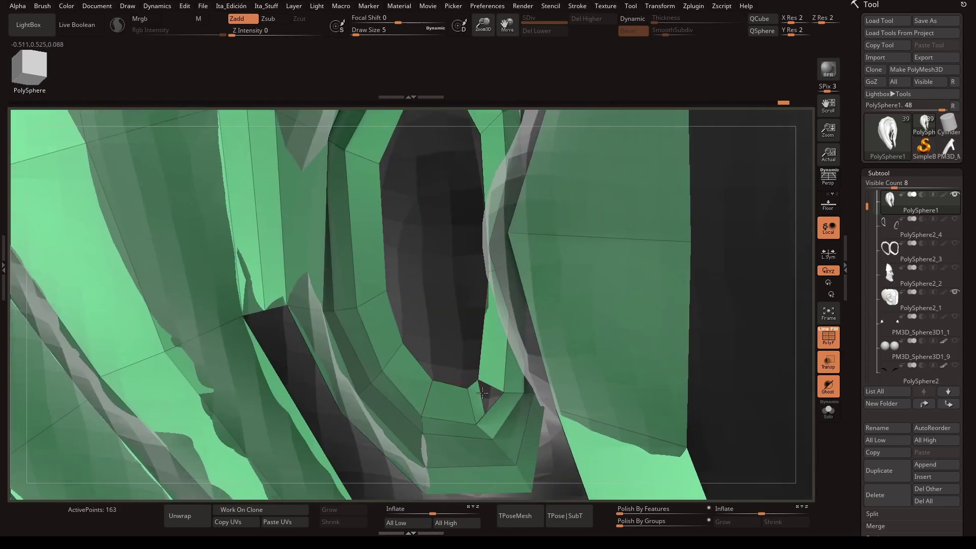
right_click_drag(480, 365, 499, 231)
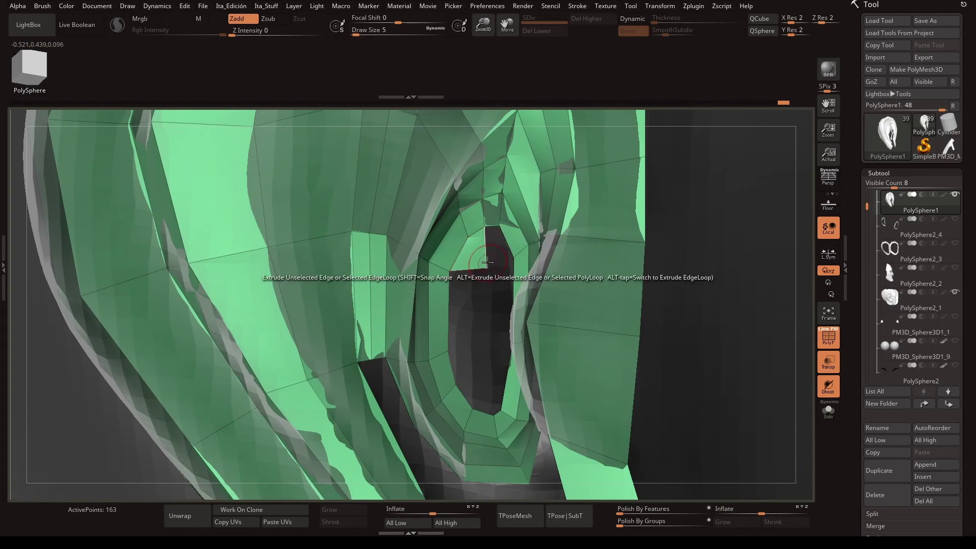
left_click_drag(487, 262, 464, 358)
mouse_move(479, 350)
right_mouse_down()
mouse_move(498, 431)
mouse_move(495, 359)
right_mouse_up()
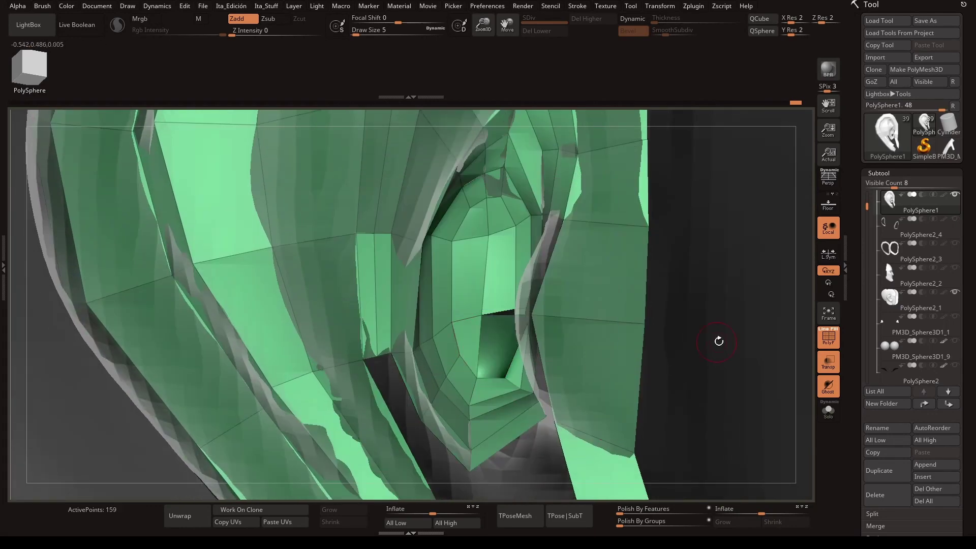
mouse_move(719, 341)
right_mouse_down()
mouse_move(487, 382)
mouse_move(532, 409)
mouse_move(637, 353)
mouse_move(681, 353)
mouse_move(578, 332)
right_mouse_up()
right_click_drag(585, 386, 558, 337)
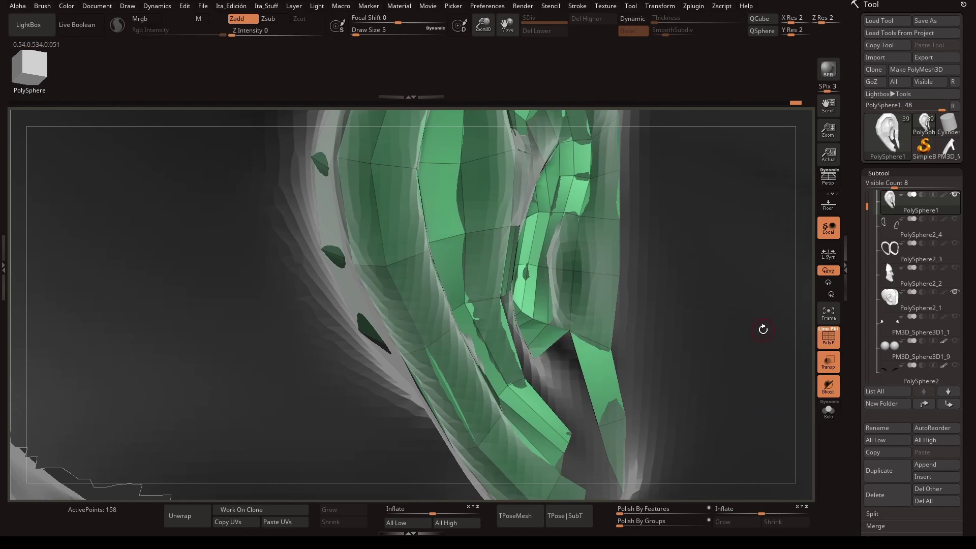
mouse_move(763, 329)
right_mouse_down()
mouse_move(465, 338)
mouse_move(483, 356)
mouse_move(492, 337)
right_mouse_up()
- Extrude polygons along the ear's open mesh border and save the project
right_click(492, 338)
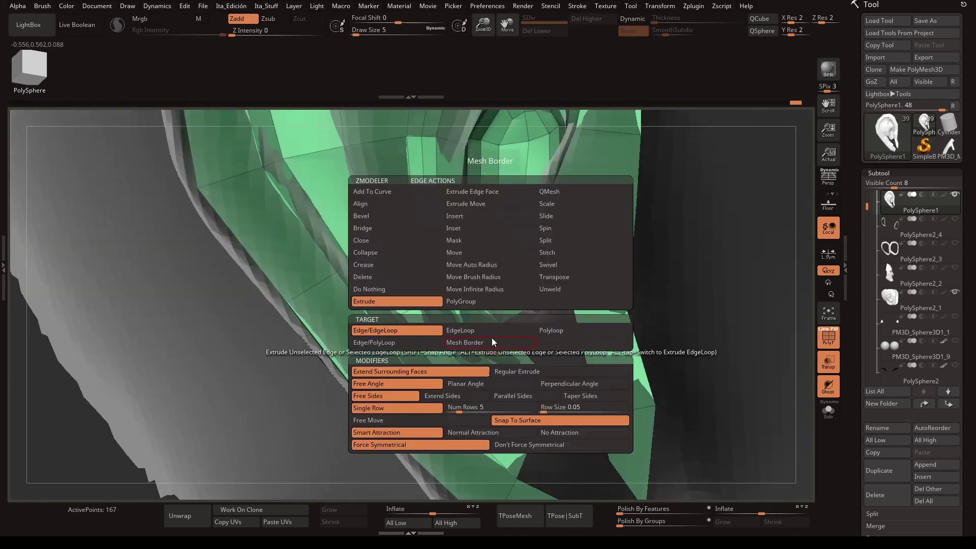
left_click(492, 338)
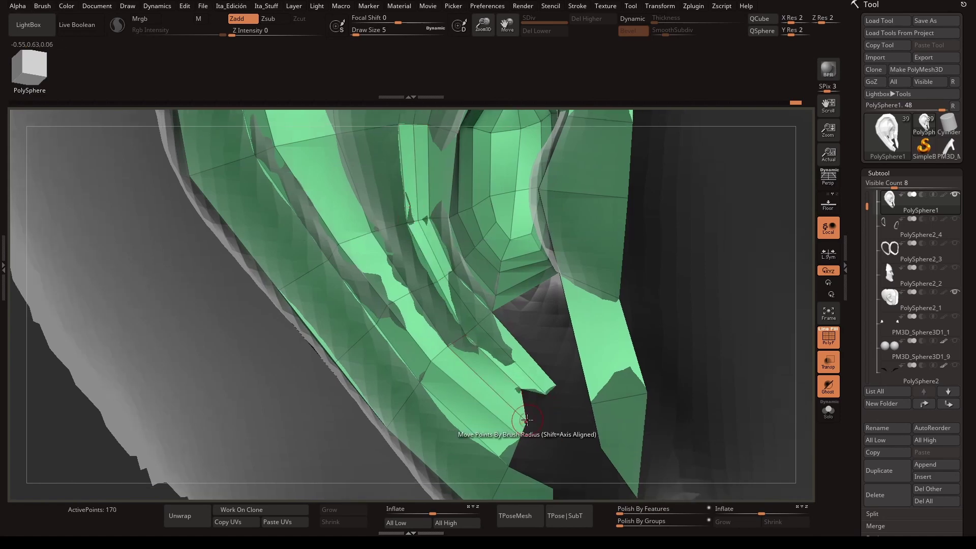
right_click(527, 420)
left_click(522, 417)
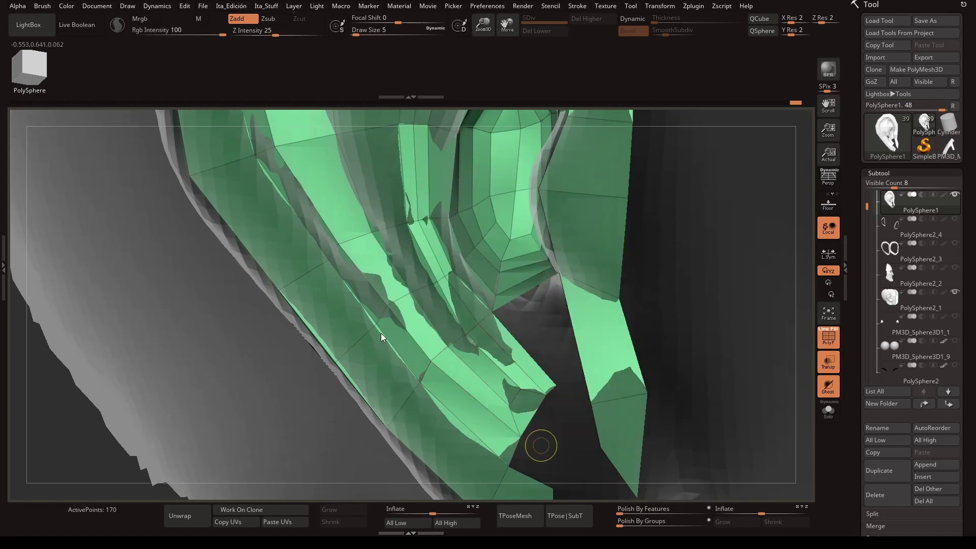
key("ctrl+s")
- Frame the ear, set draw size 43 then 9, and zoom onto the lower hole
right_click_drag(545, 342, 631, 291)
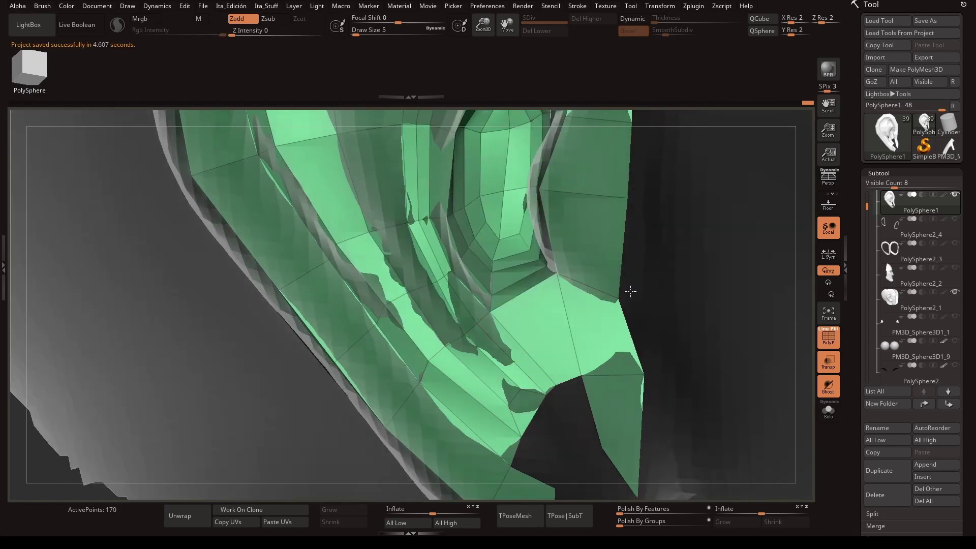
left_click_drag(630, 291, 589, 409)
key("f")
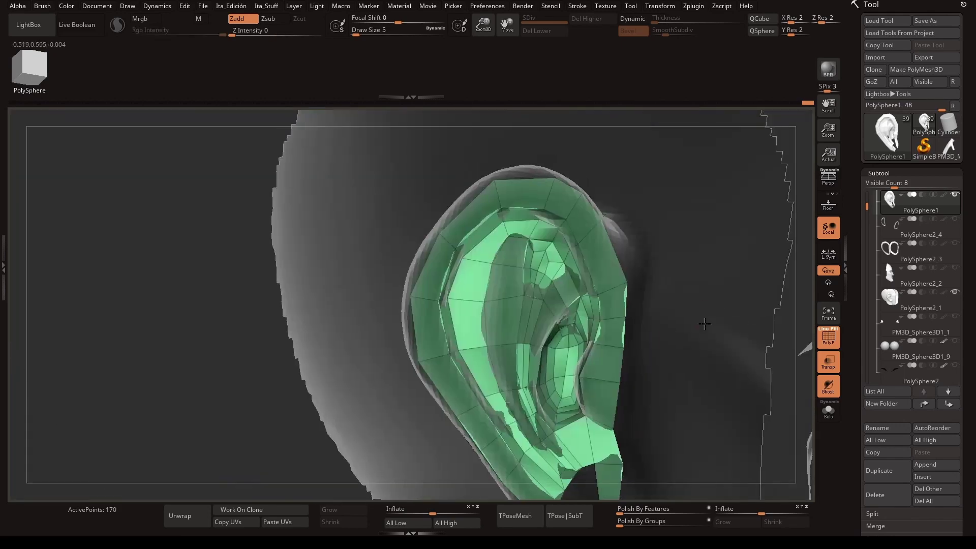
right_click_drag(475, 260, 371, 136)
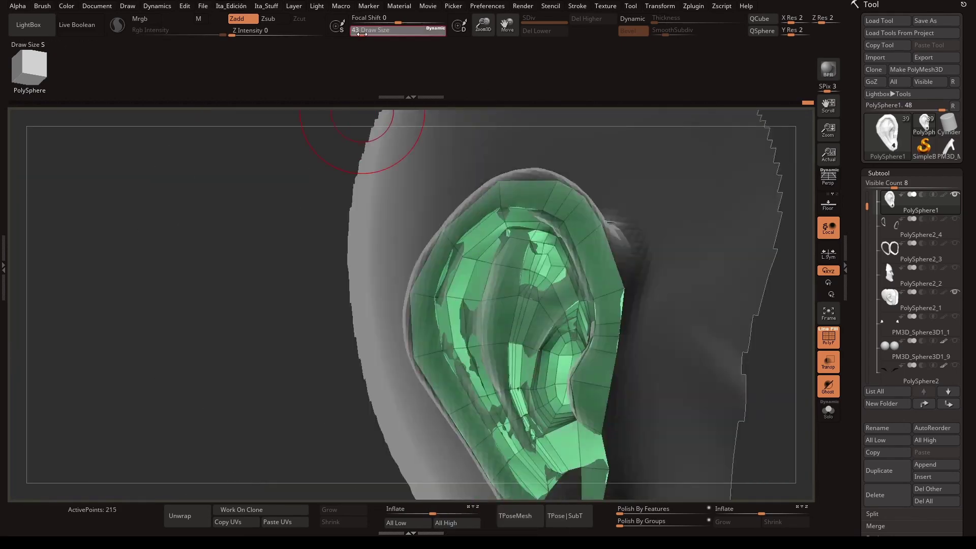
mouse_move(508, 342)
left_mouse_down()
mouse_move(717, 308)
mouse_move(649, 305)
mouse_move(733, 393)
mouse_move(713, 325)
mouse_move(636, 376)
mouse_move(693, 307)
mouse_move(595, 311)
left_mouse_up()
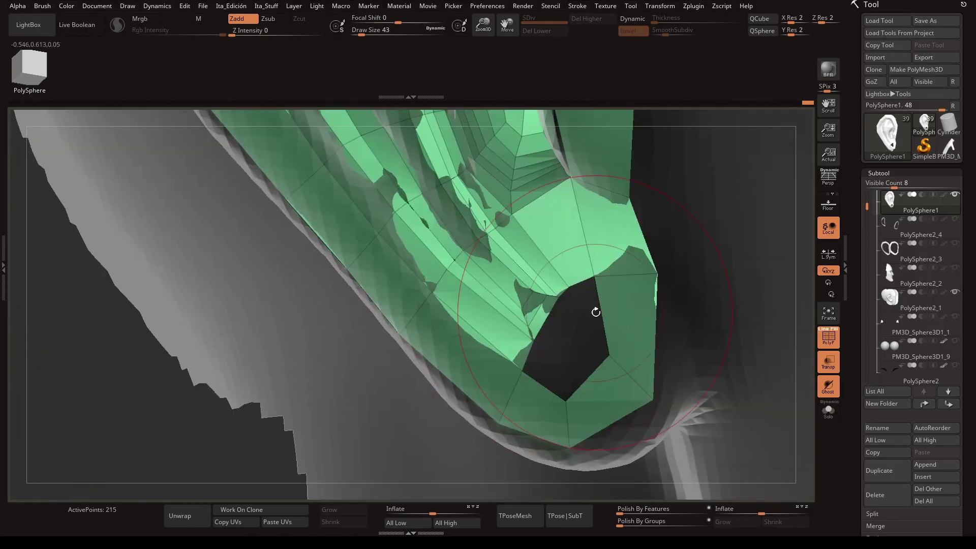
key("space")
left_click_drag(362, 34, 358, 36)
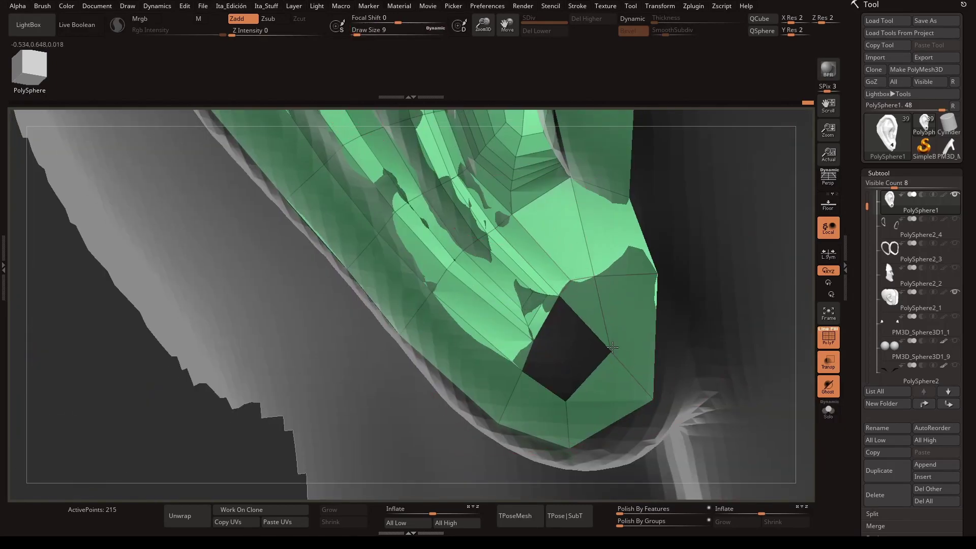
- Fill the hole at the bottom of the ear with a ZModeler polygon action
key("space")
left_click(604, 414)
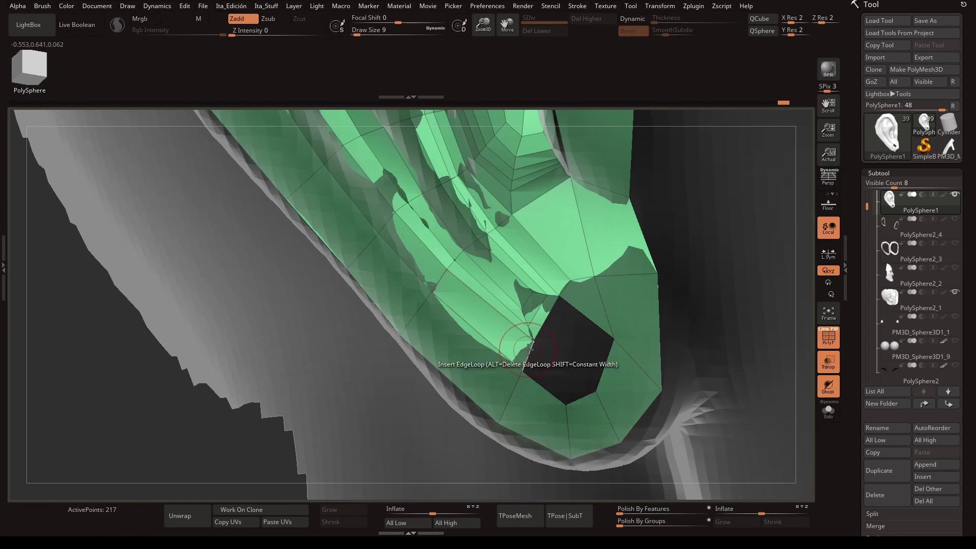
left_click(583, 311)
right_click_drag(615, 338, 683, 452, "ctrl")
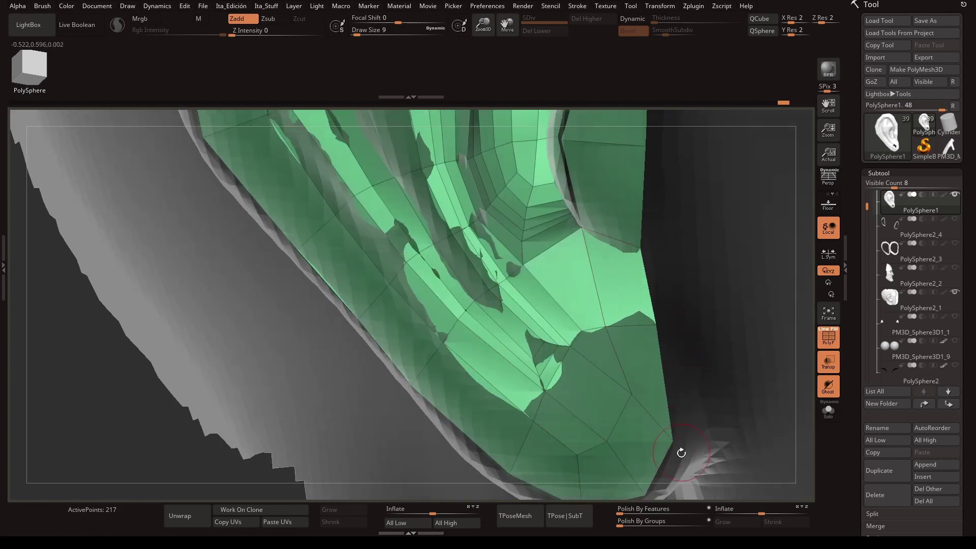
key("shift+f")
- Select the PolySphere2_4 subtool and show its polygon wireframe
mouse_move(661, 417)
left_mouse_down()
mouse_move(355, 399)
mouse_move(540, 446)
left_mouse_up()
left_click(540, 446, "alt")
key("shift+f")
- Merge PolySphere2_4 down into the ear mesh and turn on Transp
key("ctrl+z")
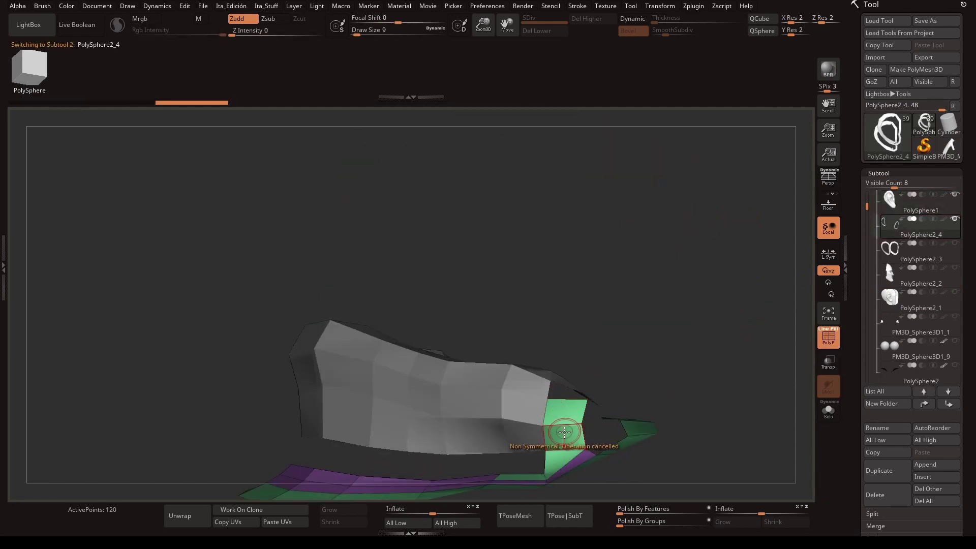
key("space")
left_click(590, 437)
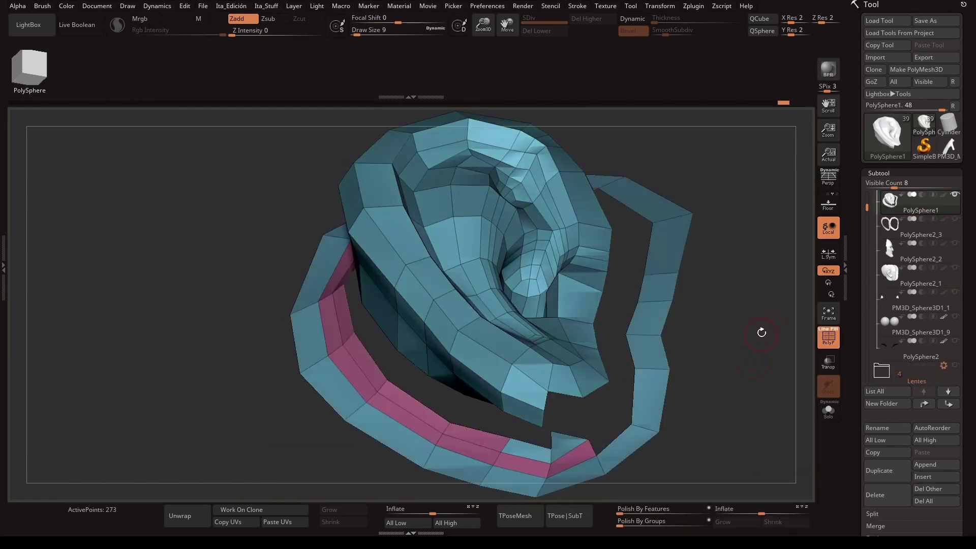
left_click_drag(761, 334, 771, 305)
left_click(829, 362)
left_click_drag(610, 305, 554, 418)
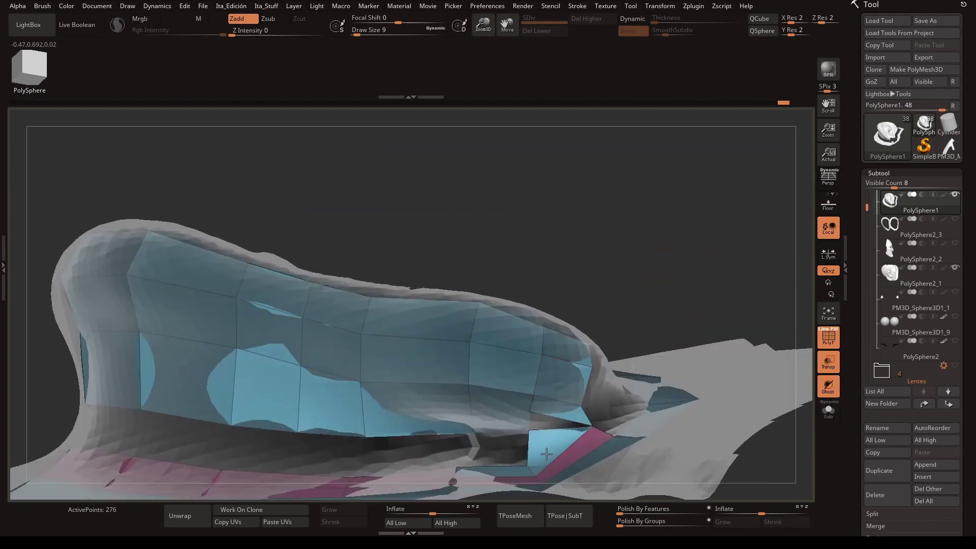
mouse_move(676, 354)
left_mouse_down()
mouse_move(578, 447)
mouse_move(436, 375)
mouse_move(474, 390)
left_mouse_up()
- Delete the polygon at the gap and extrude the pink edge into a new polygon
key("space")
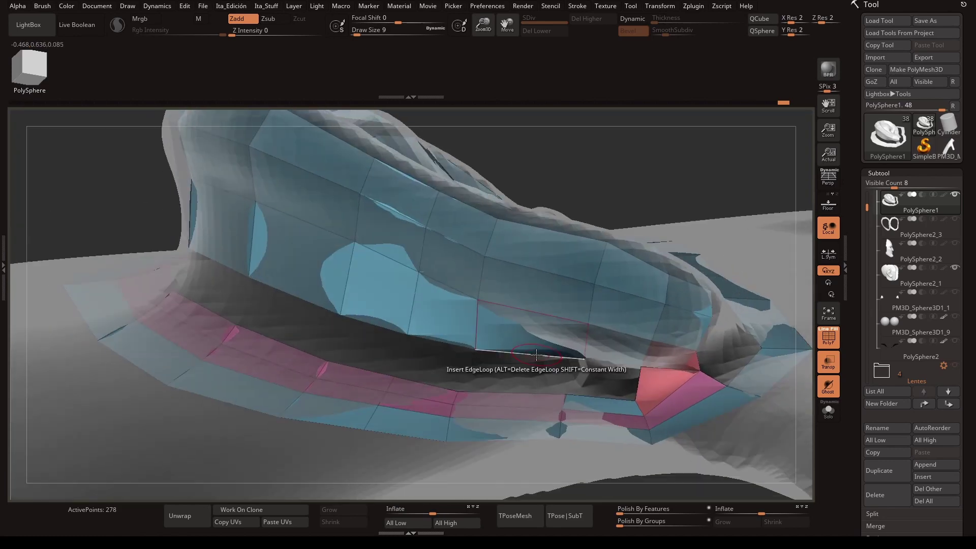
left_click(367, 367)
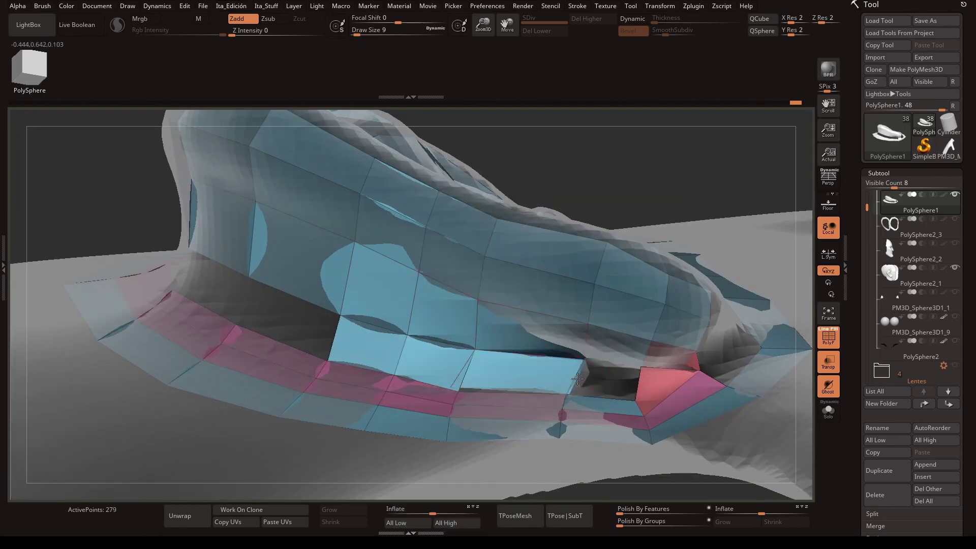
mouse_move(578, 379)
left_mouse_down()
mouse_move(279, 346)
mouse_move(351, 363)
mouse_move(312, 302)
left_mouse_up()
key("space")
left_click(279, 306)
left_click_drag(338, 344, 660, 284)
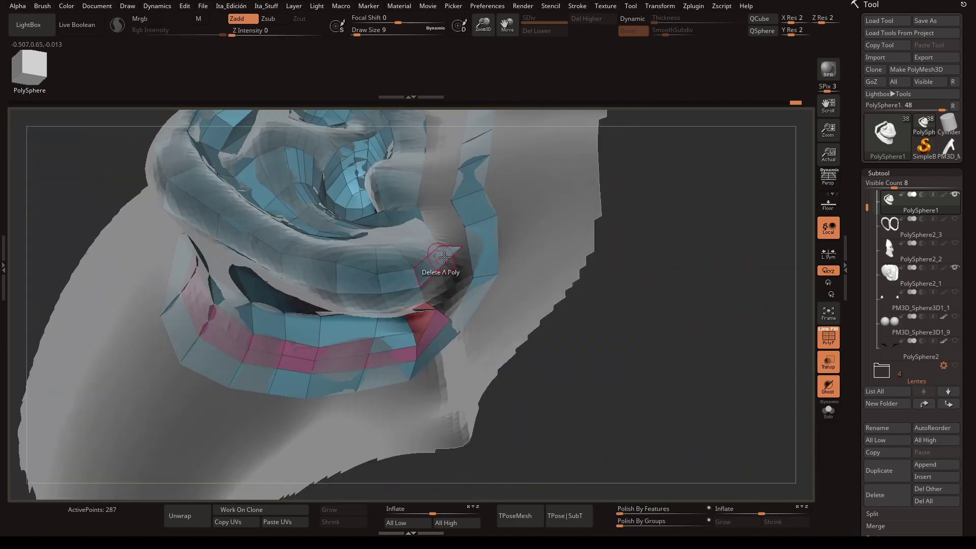
mouse_move(444, 258)
left_mouse_down()
mouse_move(557, 269)
mouse_move(389, 341)
left_mouse_up()
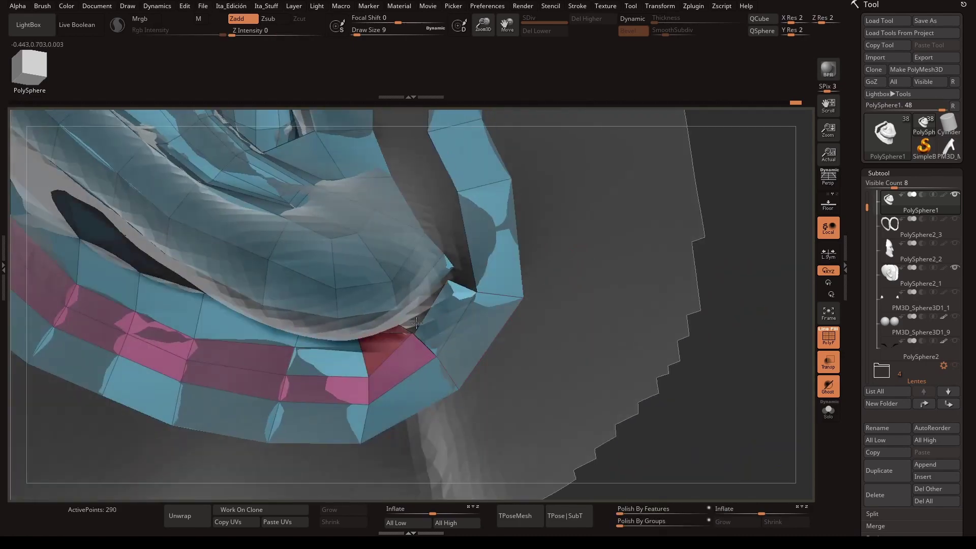
- Extrude another polygon from the pink band's edge around the back rim
left_click(389, 341)
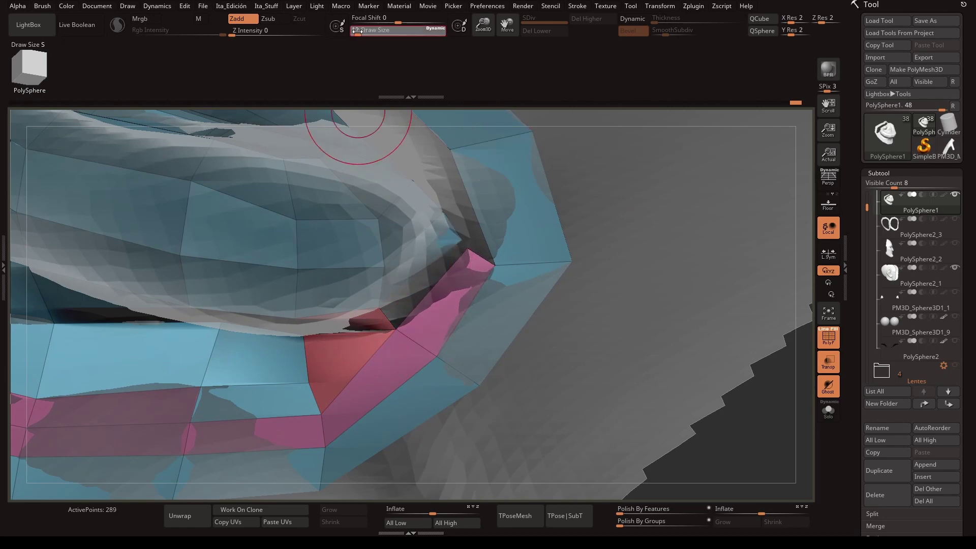
left_click_drag(386, 229, 434, 283)
left_click(581, 478)
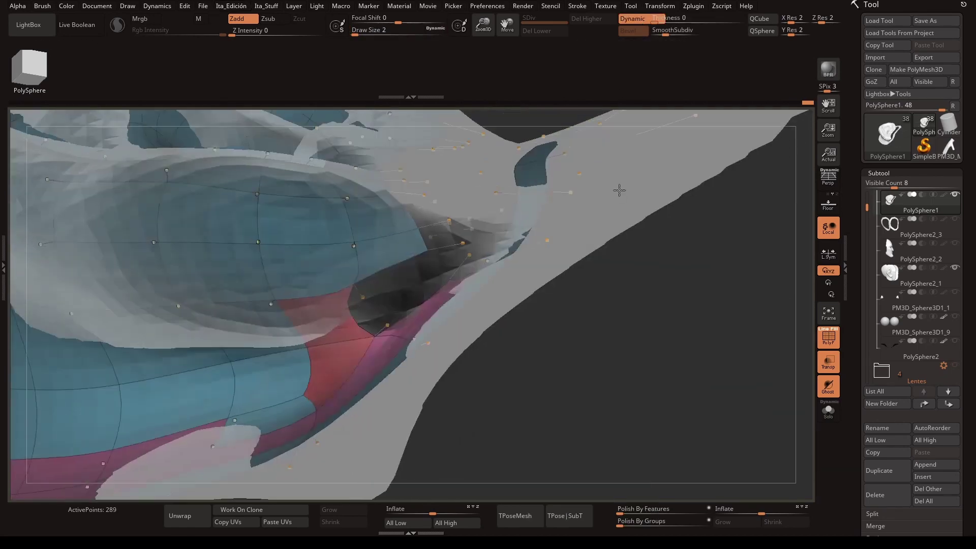
mouse_move(619, 189)
left_mouse_down()
mouse_move(447, 294)
mouse_move(462, 257)
mouse_move(590, 262)
mouse_move(454, 392)
left_mouse_up()
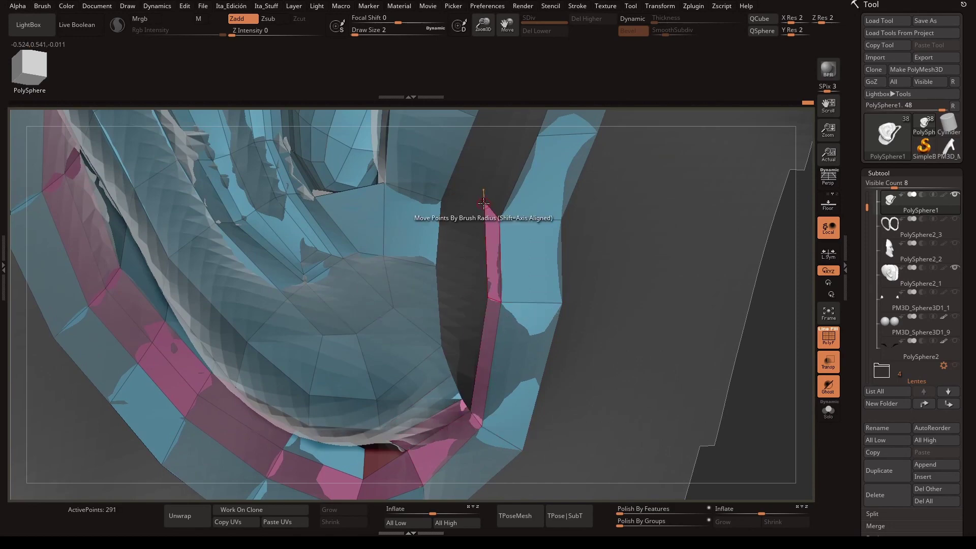
left_click_drag(402, 161, 467, 294)
mouse_move(449, 340)
left_mouse_down()
mouse_move(437, 300)
mouse_move(426, 341)
left_mouse_up()
left_click_drag(456, 259, 451, 315)
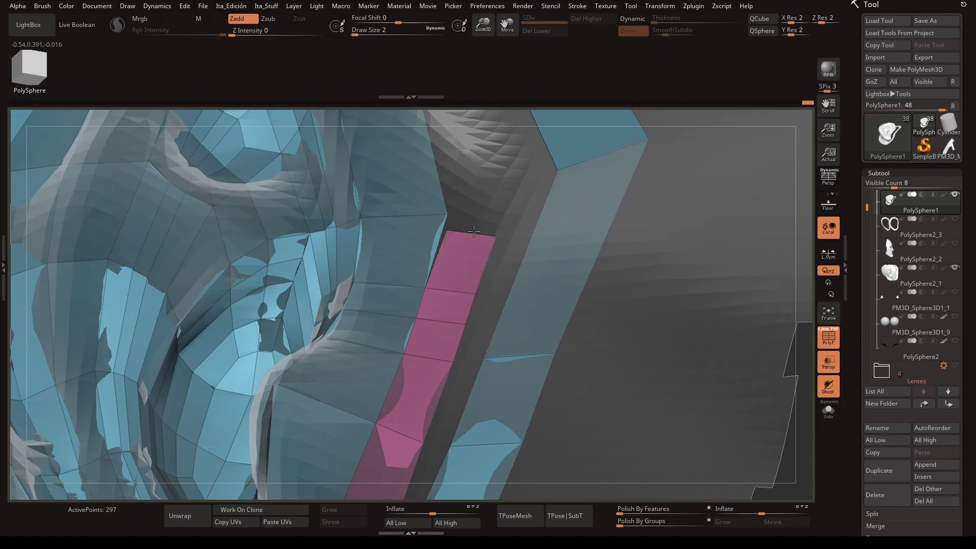
mouse_move(474, 231)
left_mouse_down()
mouse_move(483, 277)
mouse_move(589, 261)
mouse_move(529, 257)
mouse_move(489, 281)
left_mouse_up()
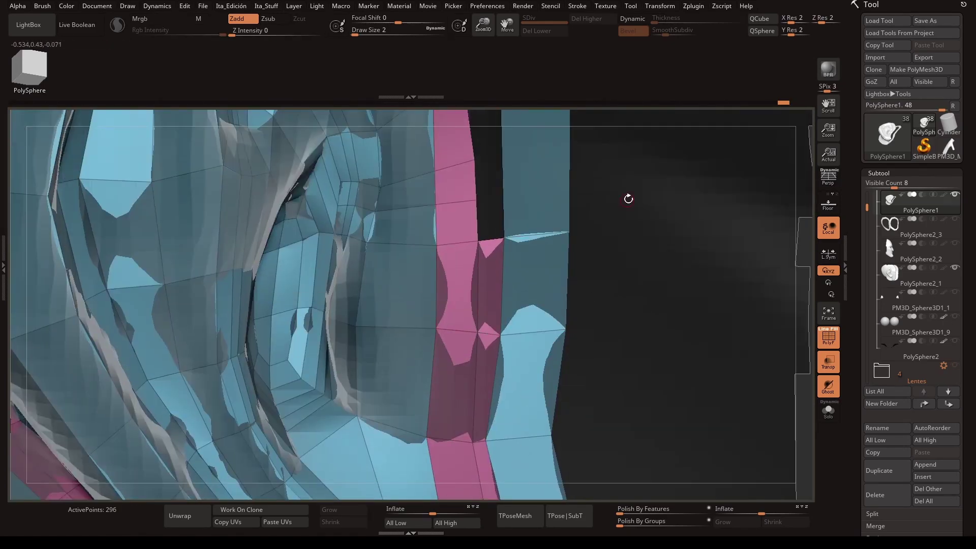
left_click_drag(628, 198, 588, 244)
- Insert an edge loop across the pink strip and undo the stray extrusion
key("space")
left_click(556, 217)
left_click(487, 291)
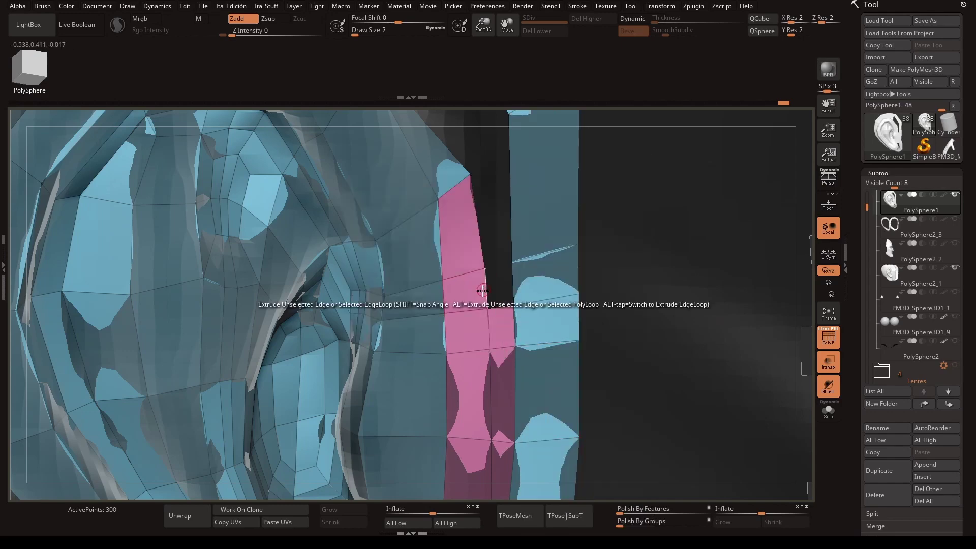
left_click_drag(482, 290, 512, 243)
key("ctrl+z")
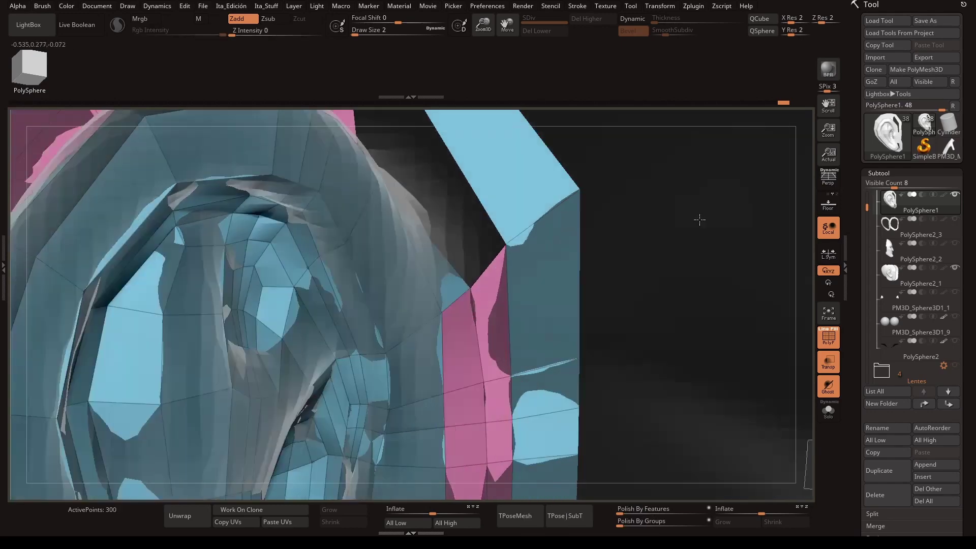
- Merge a vertex onto the strip's corner and reshape its edge to fit the ear
mouse_move(697, 218)
left_mouse_down()
mouse_move(645, 227)
mouse_move(576, 264)
left_mouse_up()
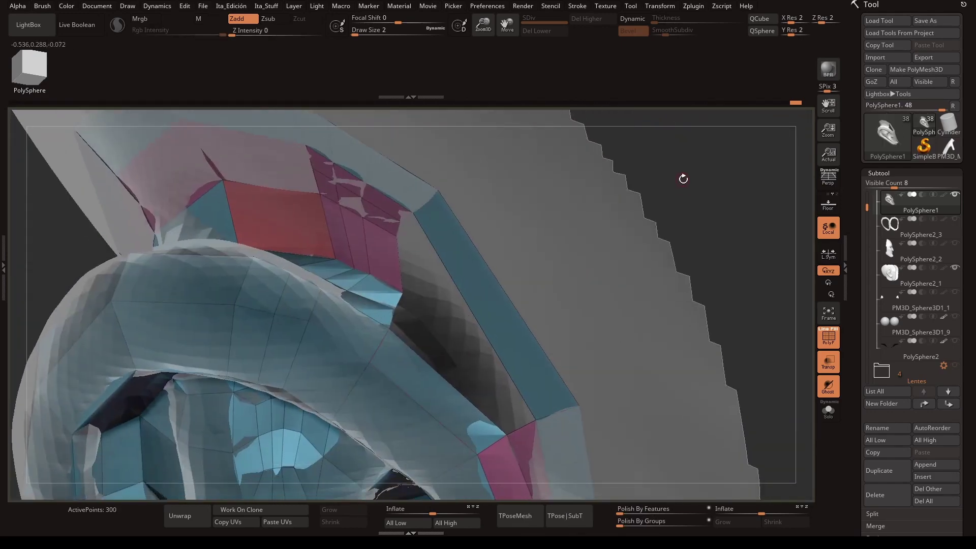
mouse_move(683, 178)
left_mouse_down()
mouse_move(593, 243)
mouse_move(543, 212)
mouse_move(516, 242)
mouse_move(452, 268)
mouse_move(505, 253)
mouse_move(384, 244)
left_mouse_up()
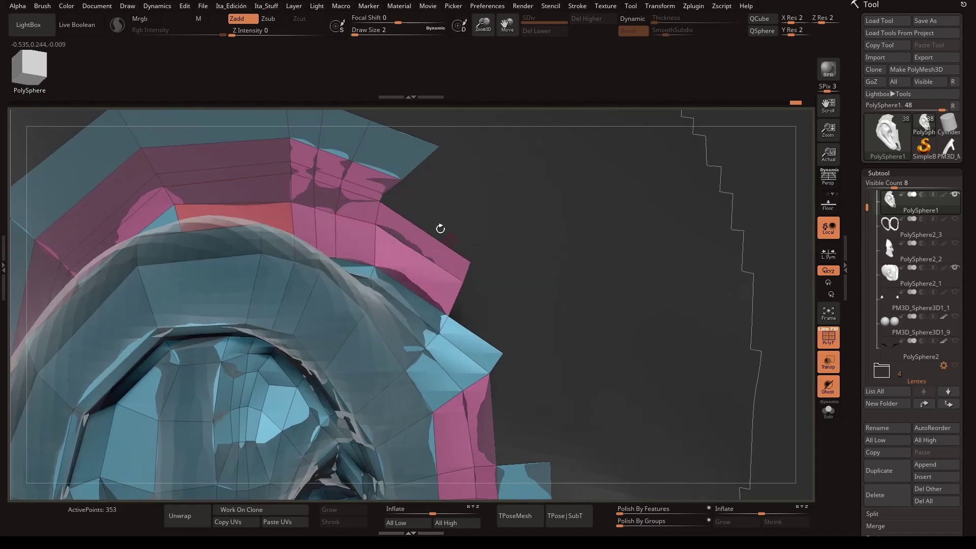
mouse_move(388, 193)
left_mouse_down()
mouse_move(474, 265)
mouse_move(453, 189)
mouse_move(457, 296)
left_mouse_up()
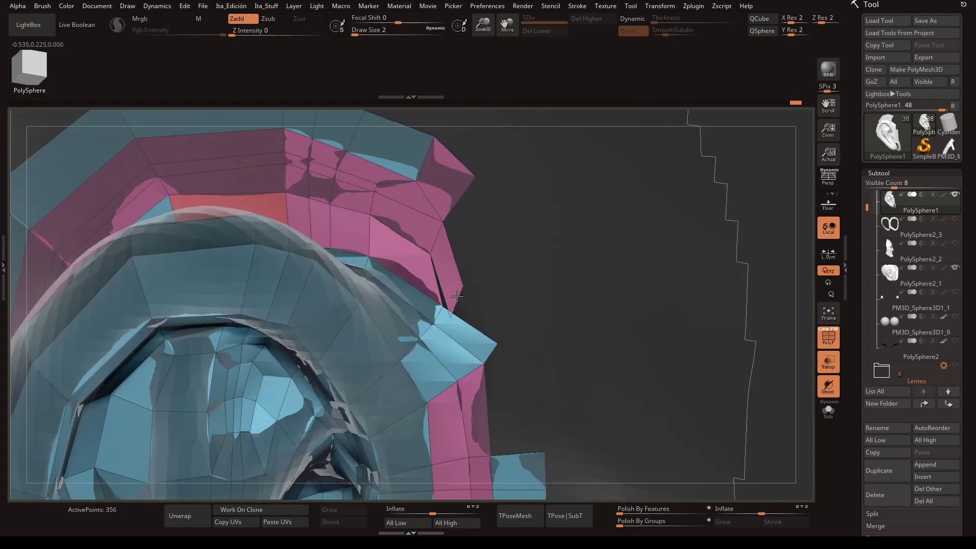
left_click_drag(486, 332, 455, 296)
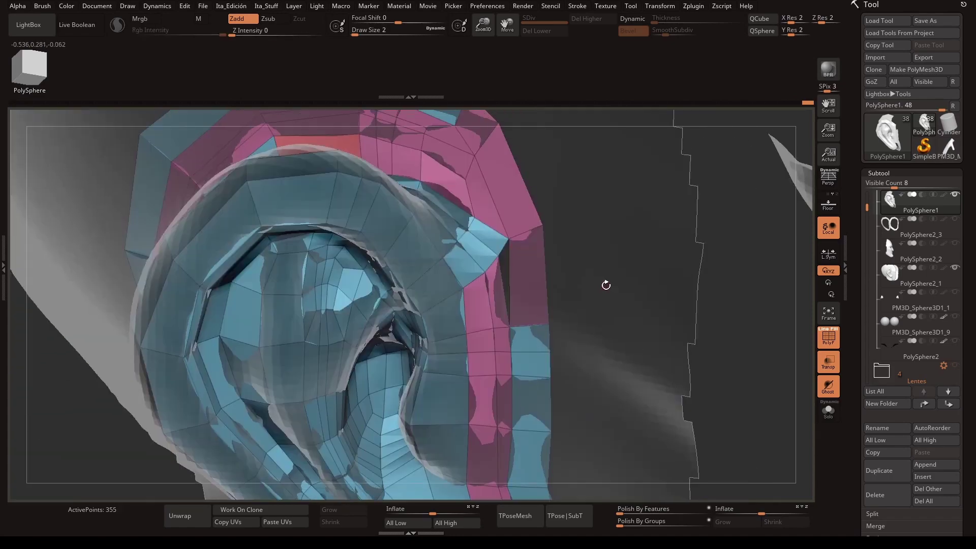
mouse_move(516, 323)
left_mouse_down()
mouse_move(606, 203)
mouse_move(625, 268)
left_mouse_up()
- Set Draw Size to 18, then reduce it to 9 for the ear's upper rim
left_click(360, 30)
type("18")
key("Return")
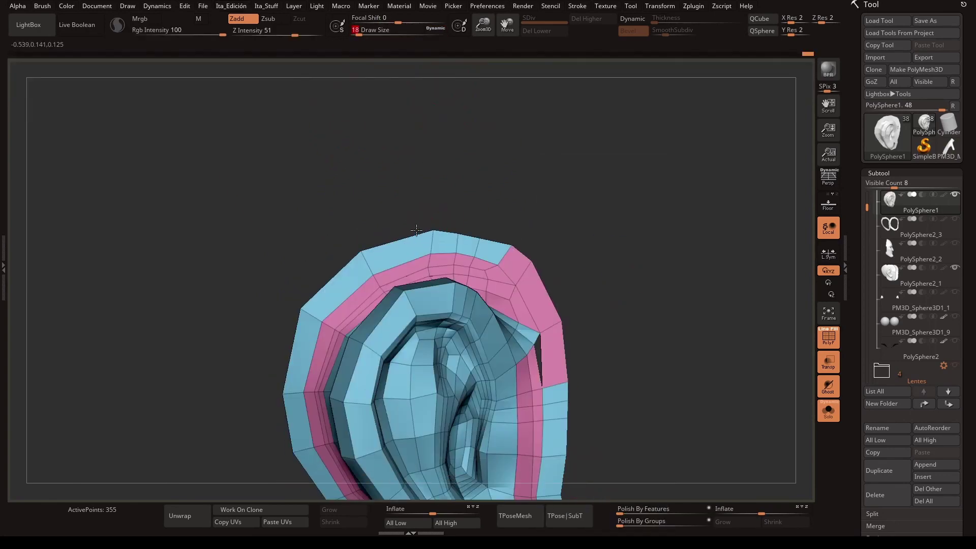
mouse_move(566, 304)
left_mouse_down()
mouse_move(732, 259)
mouse_move(578, 157)
mouse_move(573, 216)
left_mouse_up()
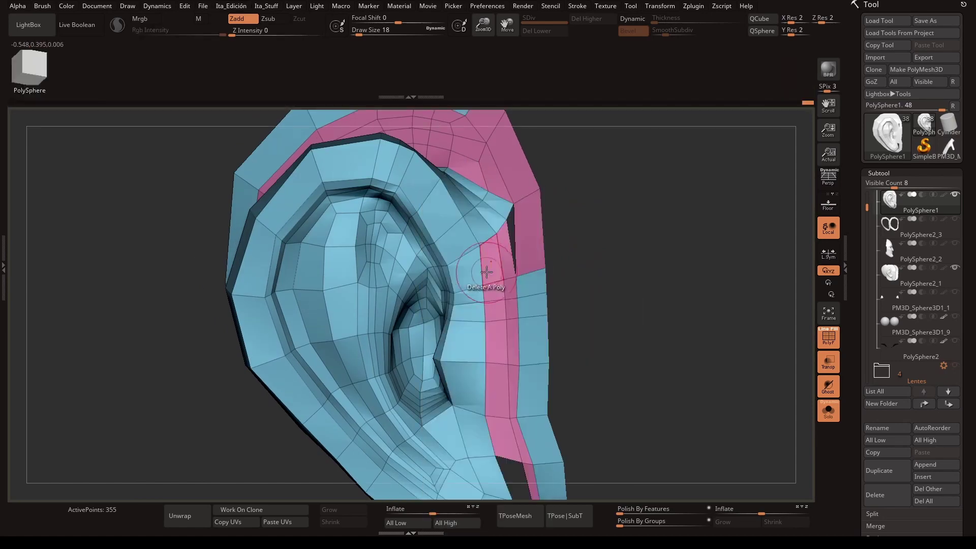
left_click_drag(470, 273, 654, 229, "alt")
key("b")
key("Escape")
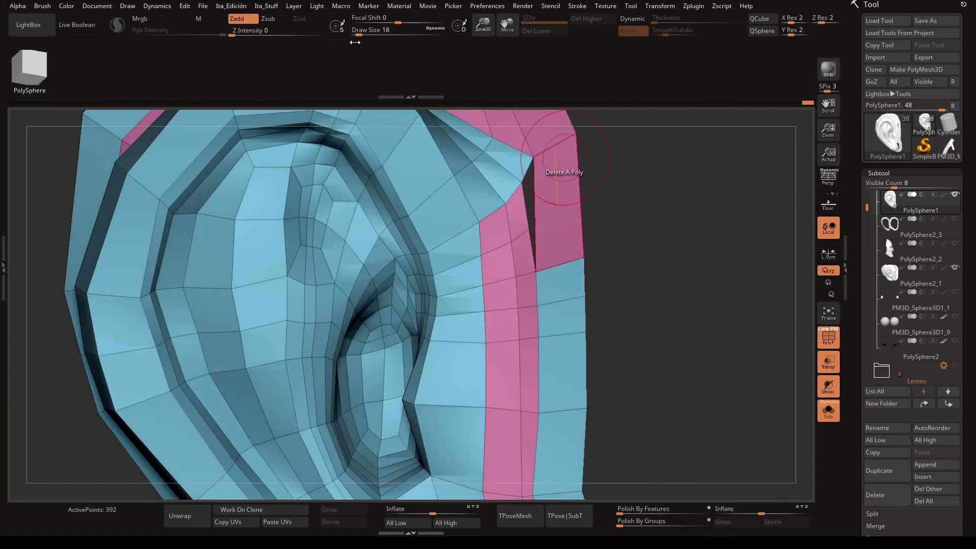
left_click_drag(563, 167, 523, 286, "alt")
key("b")
left_click(447, 240)
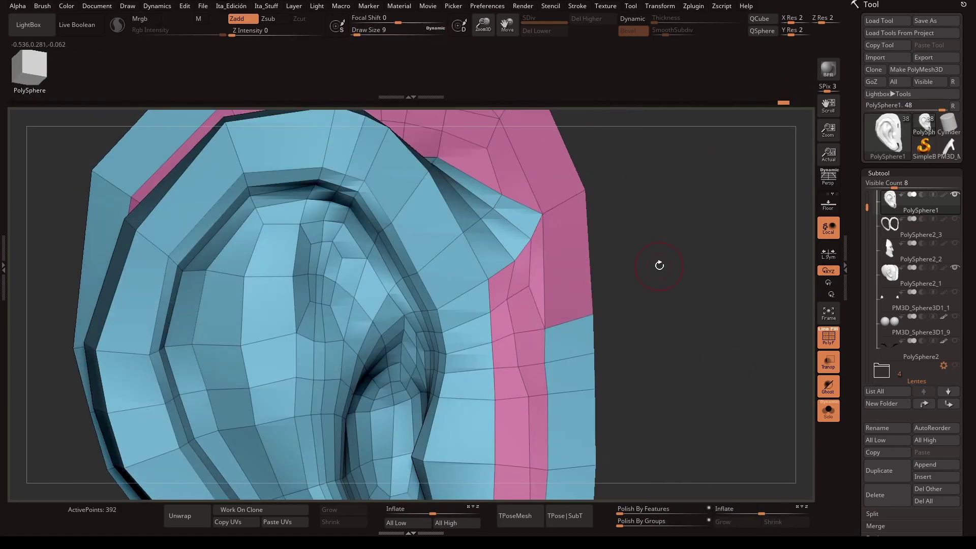
mouse_move(658, 264)
left_mouse_down()
mouse_move(571, 448)
mouse_move(725, 279)
mouse_move(715, 234)
mouse_move(551, 273)
mouse_move(693, 275)
mouse_move(449, 243)
left_mouse_up()
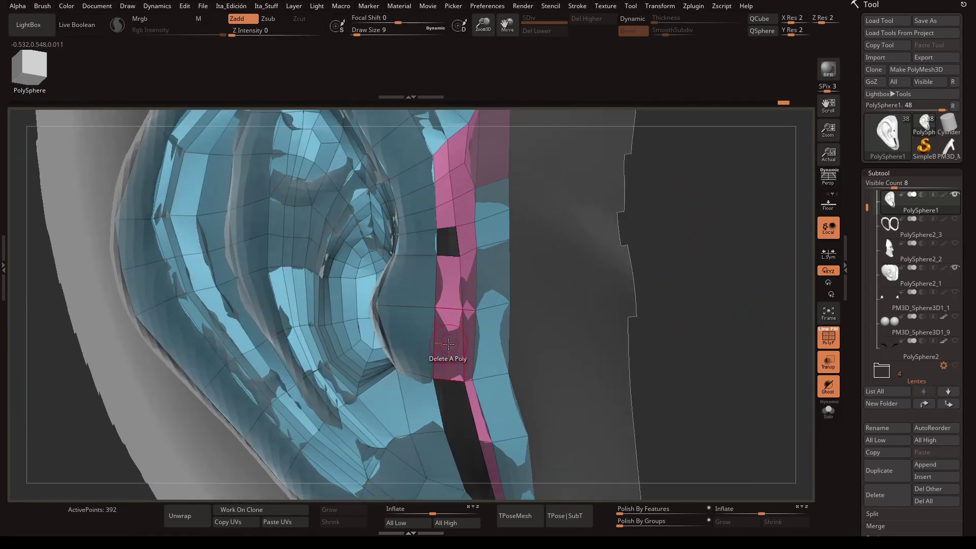
- Insert an edge loop across the lower part of the pink strip
left_click_drag(470, 236, 420, 225)
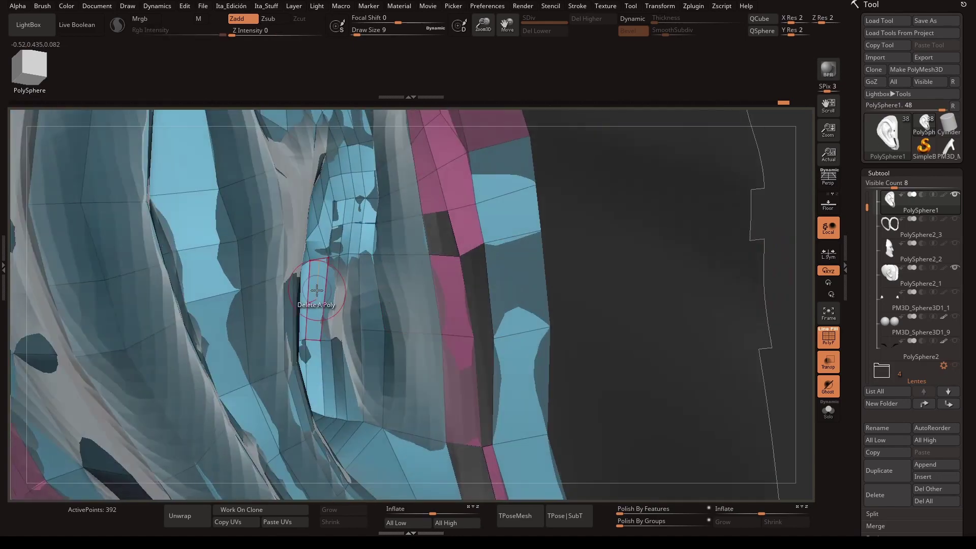
key("space")
left_click(421, 224)
left_click(444, 398)
key("space")
mouse_move(635, 305)
left_mouse_down()
mouse_move(585, 254)
mouse_move(548, 239)
left_mouse_up()
mouse_move(472, 242)
right_mouse_down()
mouse_move(447, 210)
mouse_move(656, 297)
mouse_move(675, 342)
mouse_move(484, 306)
mouse_move(632, 283)
mouse_move(475, 195)
right_mouse_up()
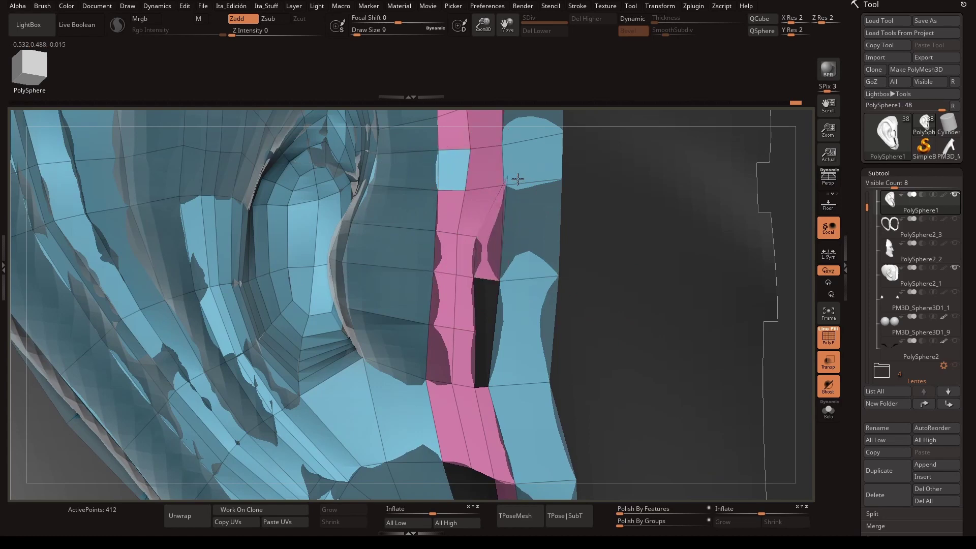
- Add points at the edge beside the narrow gap, then frame the whole ear
key("space")
left_click(581, 478)
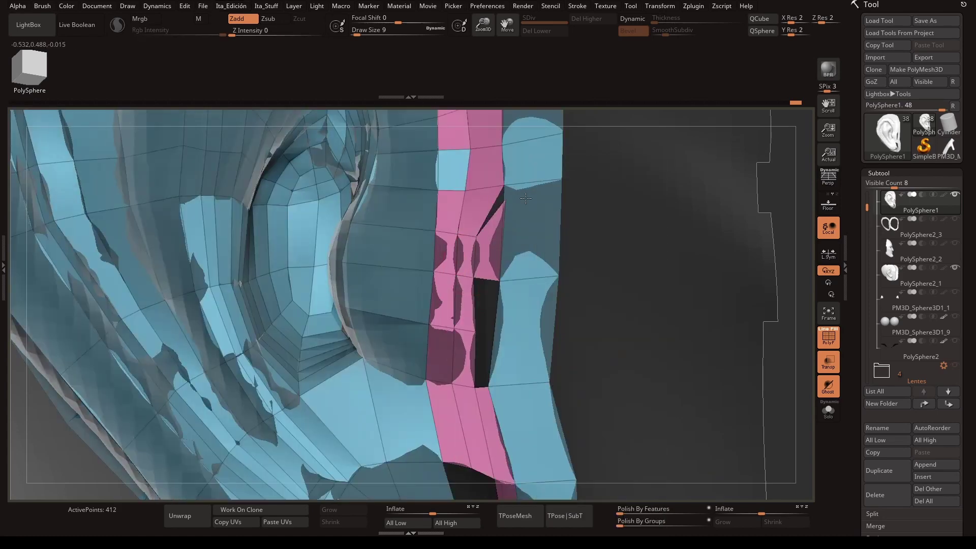
mouse_move(683, 278)
right_mouse_down()
mouse_move(697, 320)
mouse_move(661, 284)
mouse_move(654, 244)
mouse_move(573, 297)
right_mouse_up()
key("space")
left_click(490, 327)
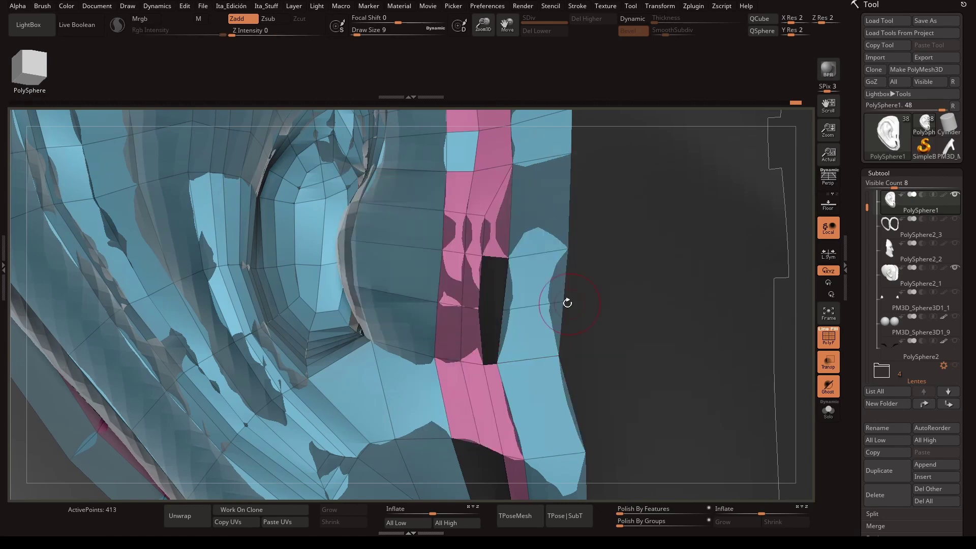
left_click(486, 335)
mouse_move(635, 285)
right_mouse_down()
mouse_move(702, 253)
mouse_move(559, 255)
right_mouse_up()
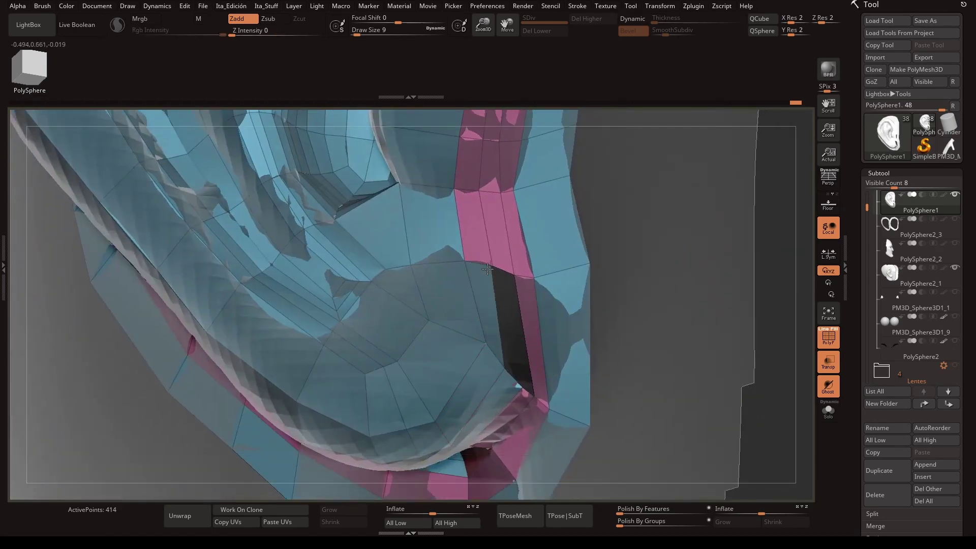
right_click_drag(496, 368, 474, 310)
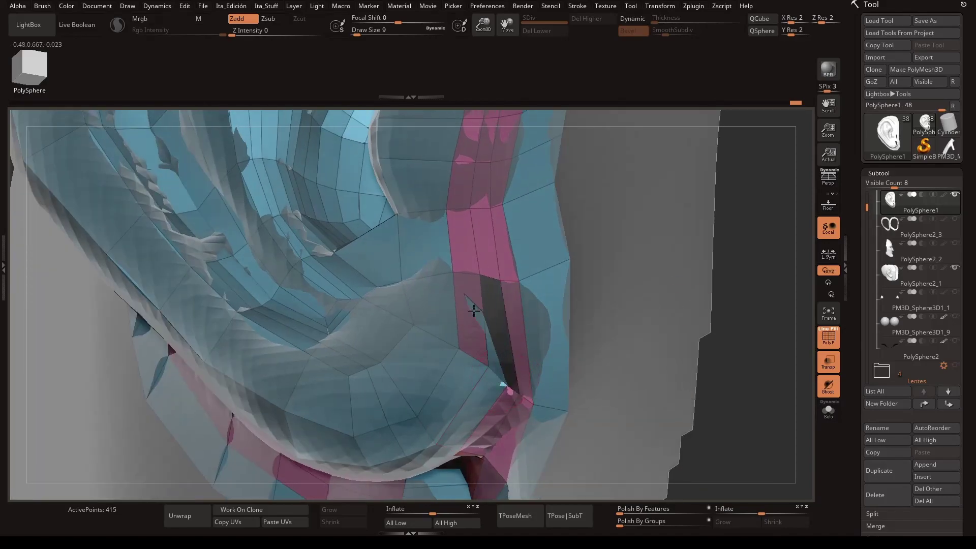
key("f")
mouse_move(653, 257)
right_mouse_down()
mouse_move(663, 262)
mouse_move(625, 220)
mouse_move(680, 322)
mouse_move(580, 351)
right_mouse_up()
- Using Solo to isolate the ear, bridge the two edges on either side of the gap
key("b")
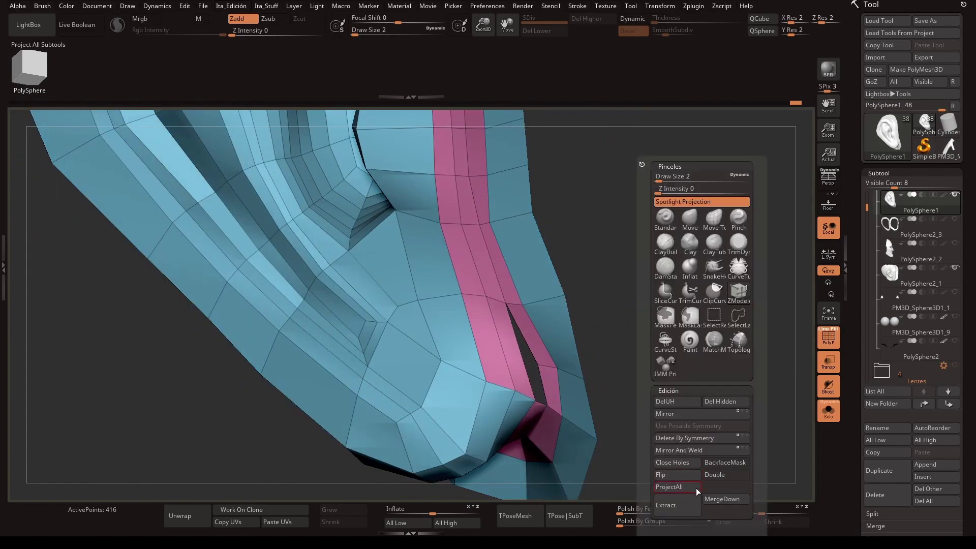
mouse_move(661, 326)
right_mouse_down()
mouse_move(621, 327)
mouse_move(665, 327)
mouse_move(652, 227)
mouse_move(651, 361)
mouse_move(739, 253)
mouse_move(669, 347)
mouse_move(669, 294)
mouse_move(719, 392)
mouse_move(380, 338)
right_mouse_up()
key("space")
key("shift+s")
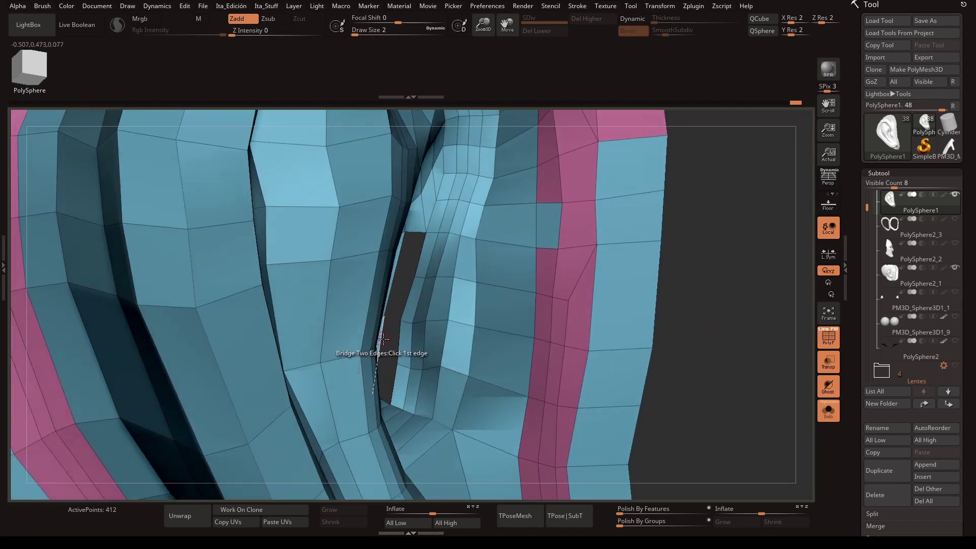
mouse_move(761, 375)
right_mouse_down()
mouse_move(684, 225)
mouse_move(523, 280)
right_mouse_up()
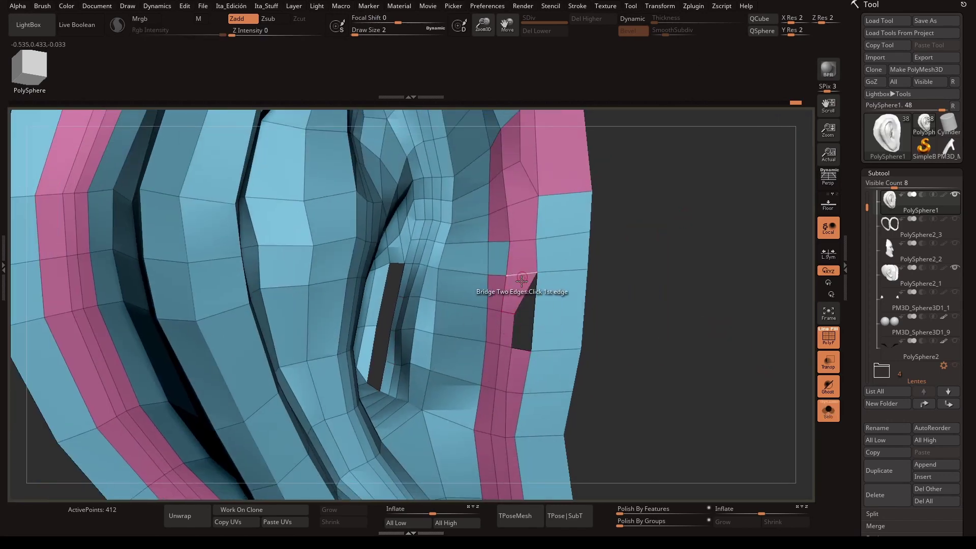
key("shift+s")
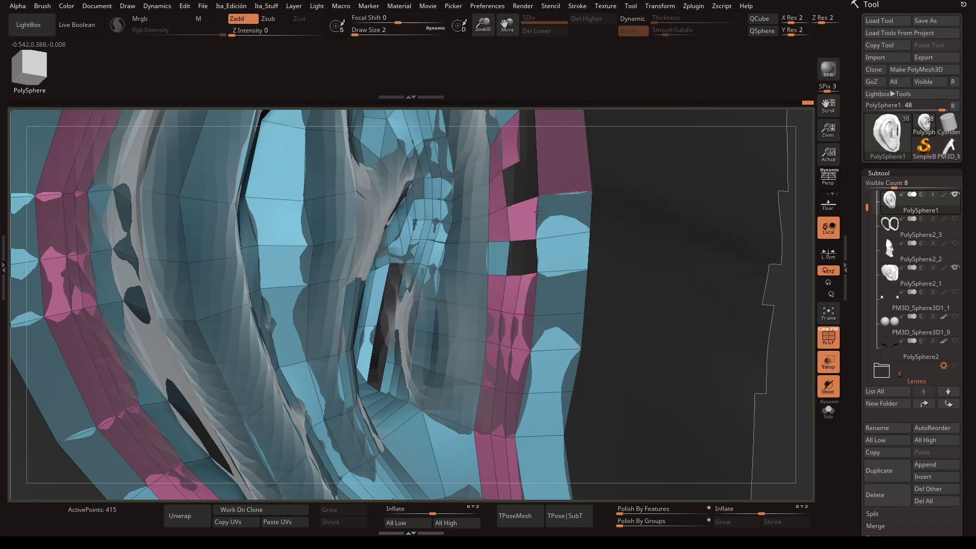
left_click(517, 206)
right_click_drag(518, 206, 585, 239)
- Mark the polygon inside the ear hole for Delete A Poly
key("shift+s")
left_click_drag(600, 278, 671, 244)
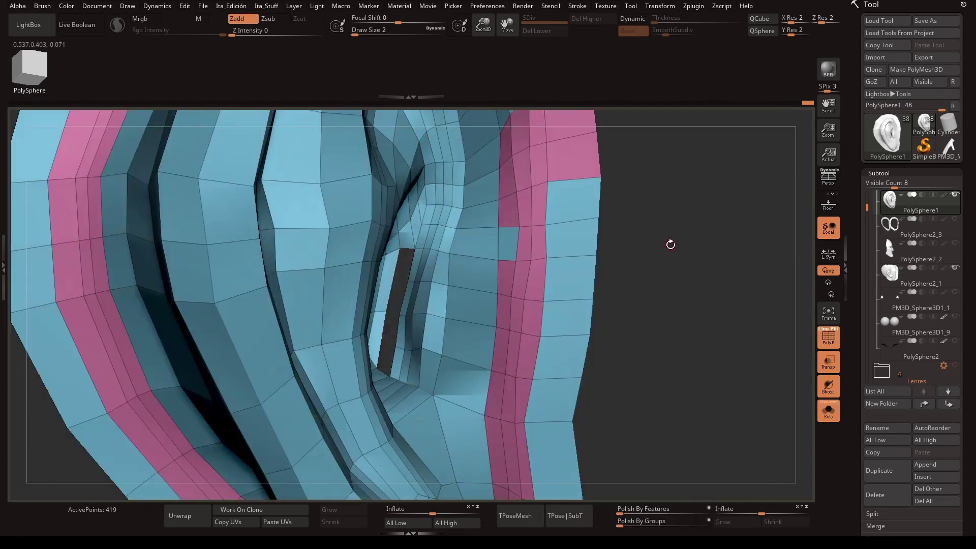
key("space")
left_click(258, 231)
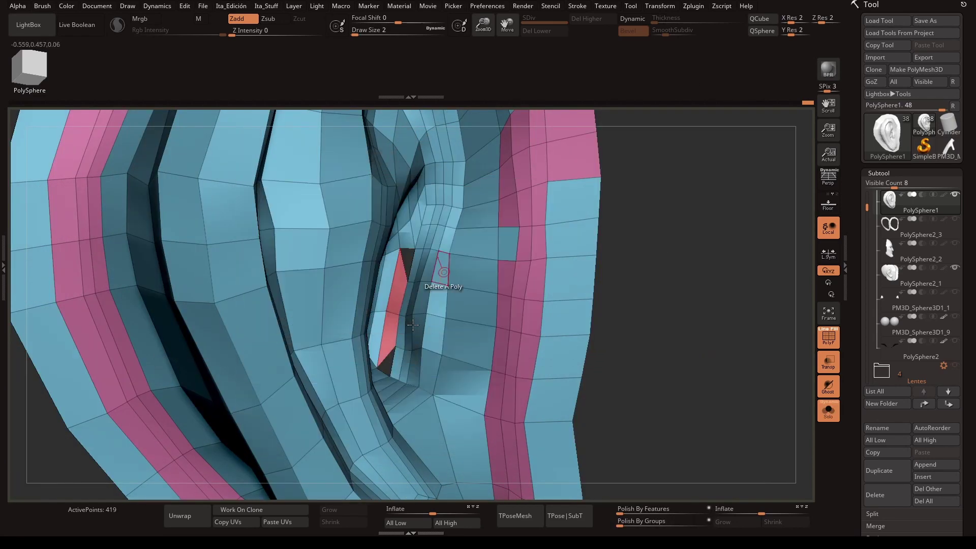
key("shift+s")
left_click_drag(669, 303, 406, 262)
- Move a vertex of a blue face upward with ZModeler
key("space")
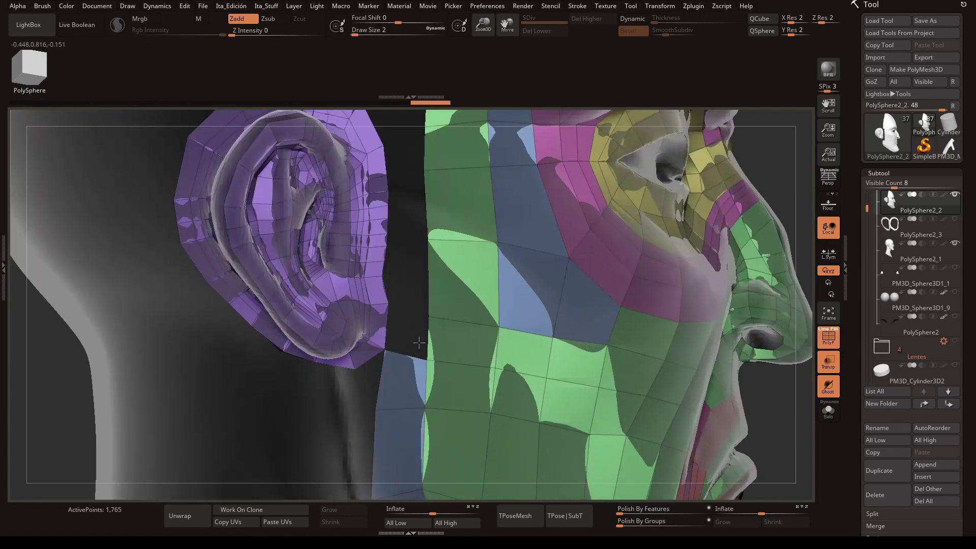
left_click_drag(418, 343, 388, 307)
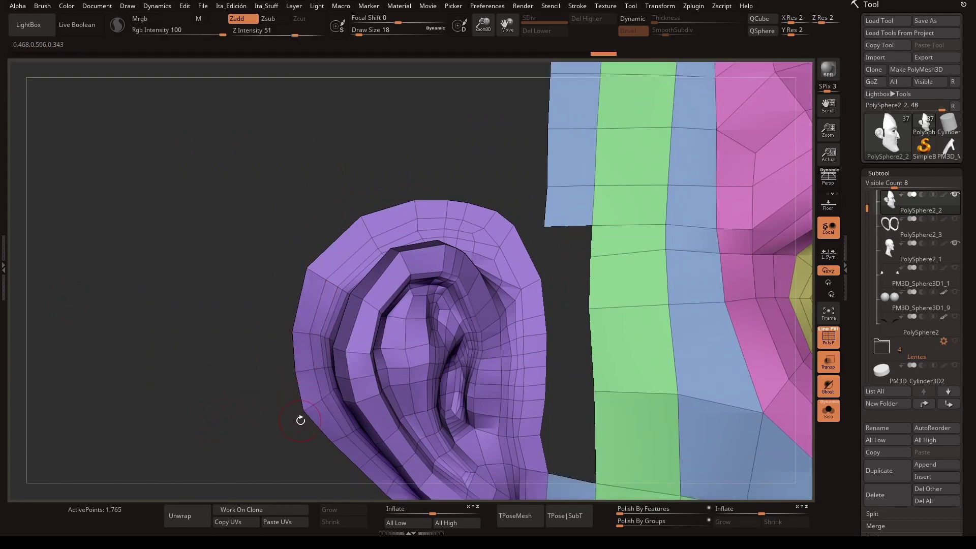
- Extrude faces and a left-edge strip off the purple patch toward the back of the head
left_click_drag(458, 247, 396, 224)
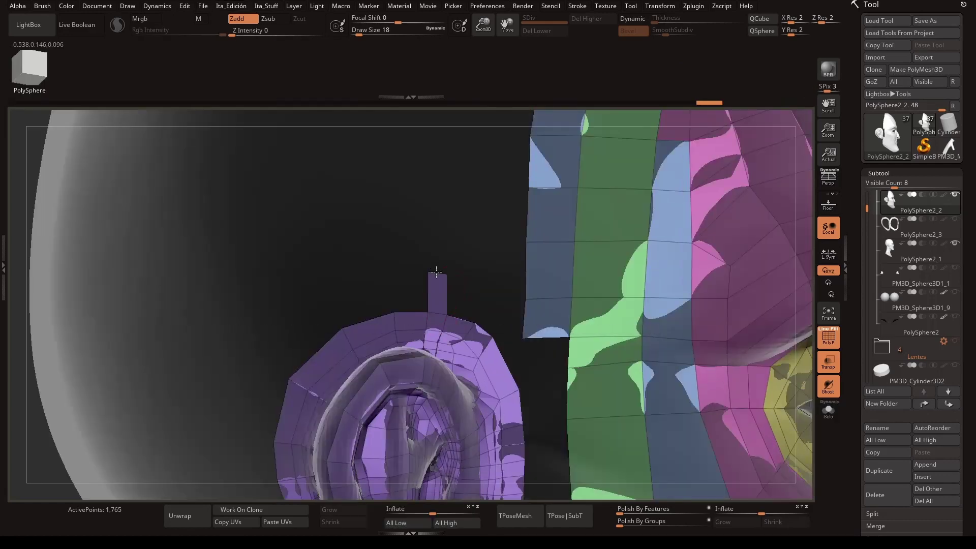
key("space")
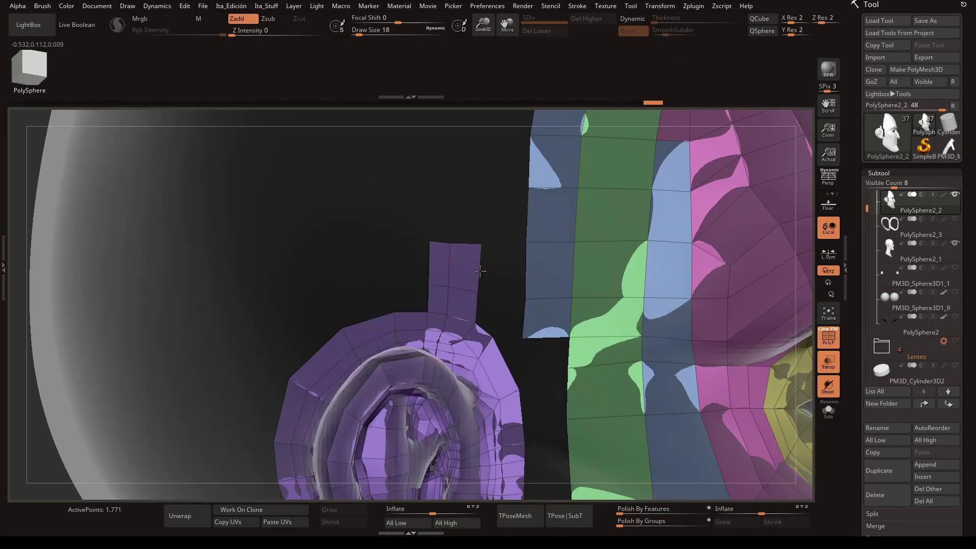
left_click_drag(431, 254, 386, 254)
mouse_move(514, 326)
left_mouse_down()
mouse_move(506, 346)
mouse_move(380, 266)
mouse_move(386, 305)
left_mouse_up()
left_click_drag(397, 310, 346, 310)
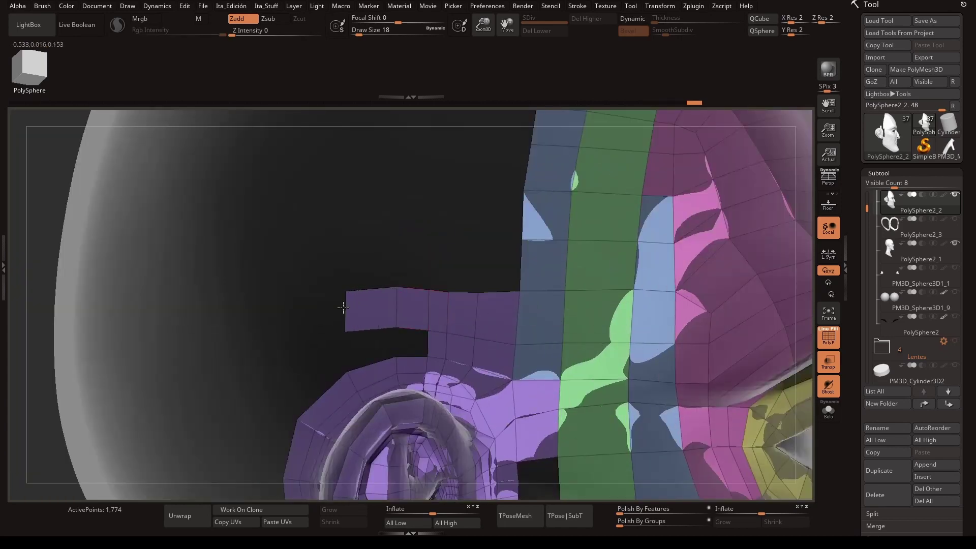
mouse_move(398, 290)
left_mouse_down()
mouse_move(296, 279)
mouse_move(349, 307)
mouse_move(362, 196)
left_mouse_up()
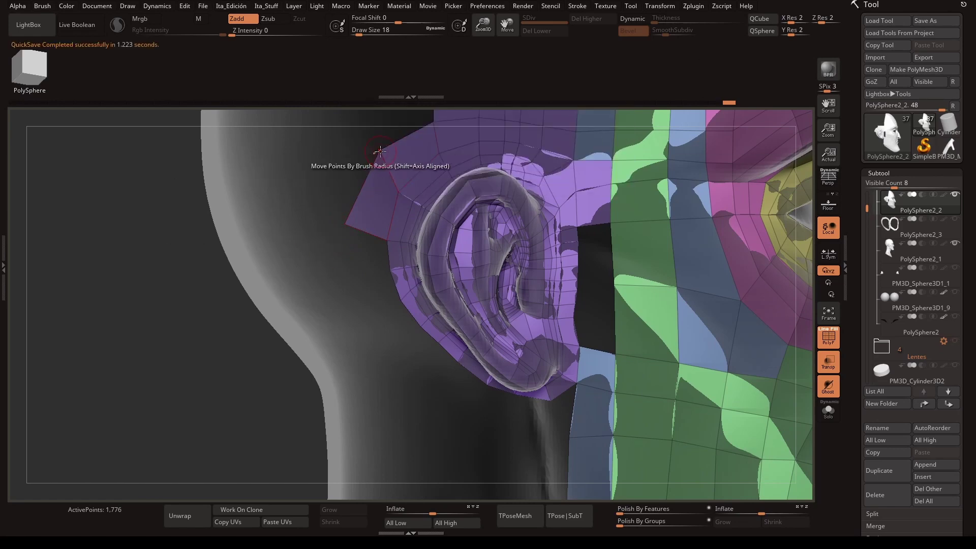
mouse_move(381, 152)
left_mouse_down()
mouse_move(370, 348)
mouse_move(377, 282)
mouse_move(293, 265)
mouse_move(304, 313)
left_mouse_up()
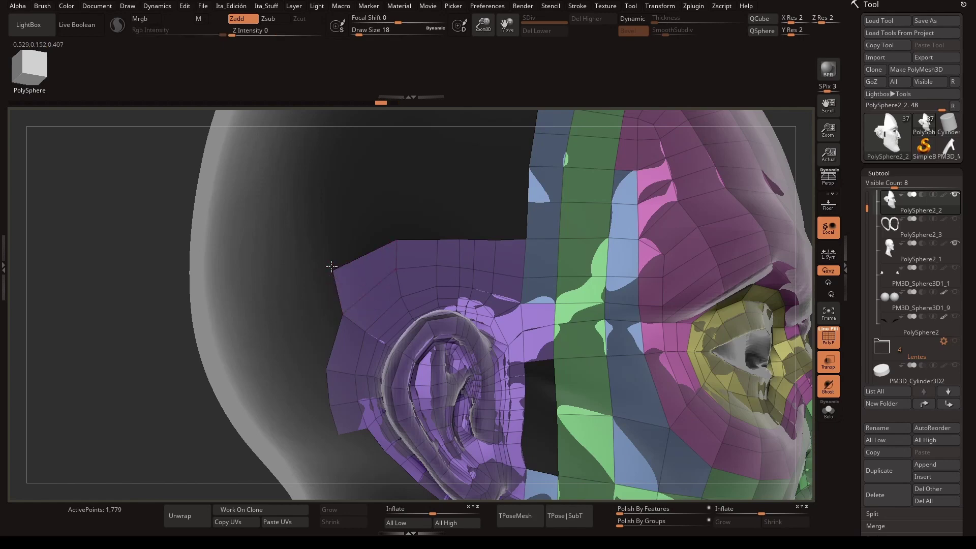
left_click_drag(330, 262, 265, 260)
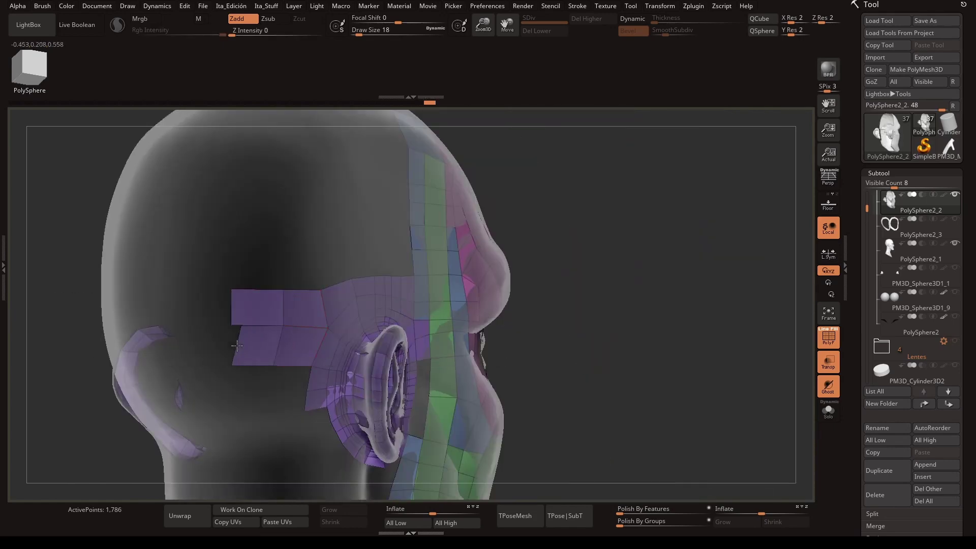
key("space")
- Stretch the purple strip across the back of the head and extrude a quad into the hole
left_click(258, 465)
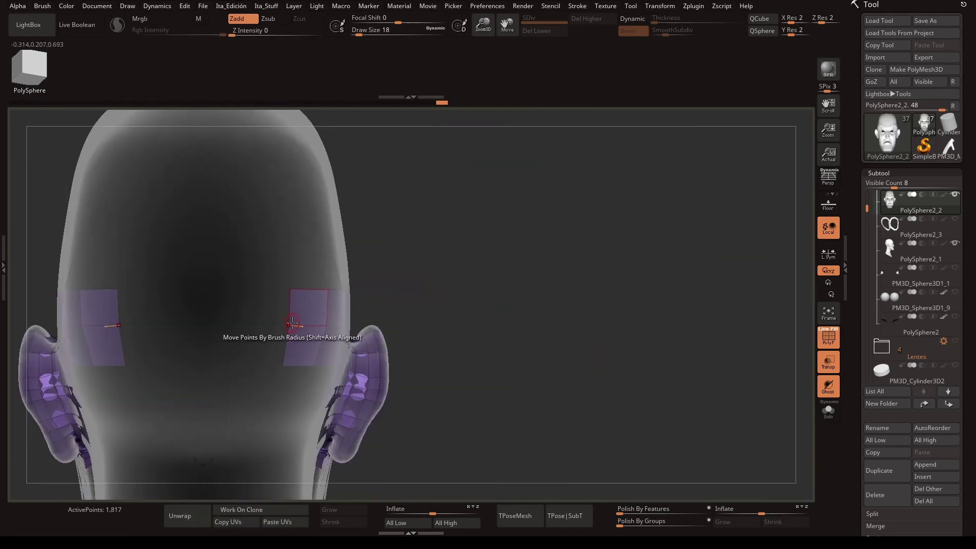
left_click_drag(285, 307, 206, 307)
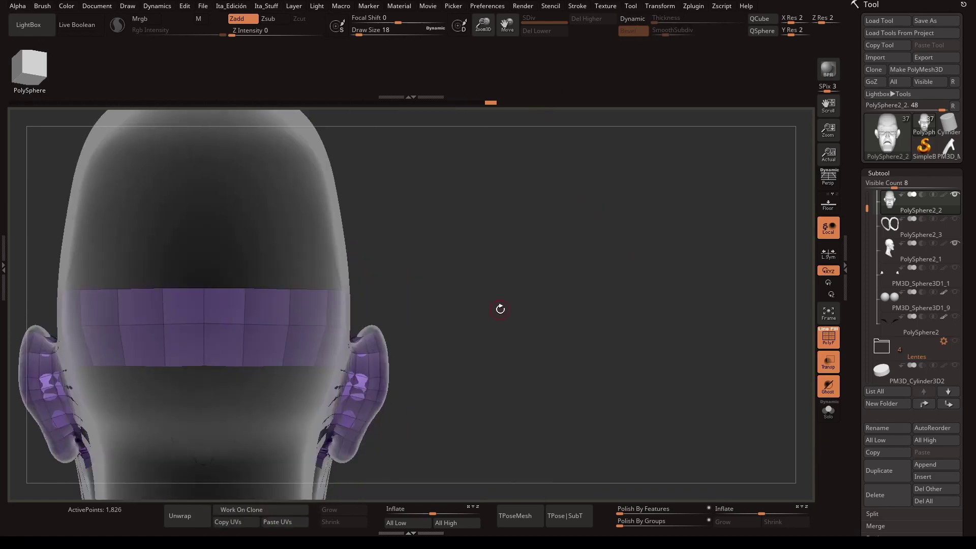
mouse_move(499, 307)
left_mouse_down()
mouse_move(362, 201)
mouse_move(517, 283)
mouse_move(441, 272)
mouse_move(325, 336)
mouse_move(338, 294)
mouse_move(446, 312)
mouse_move(370, 366)
mouse_move(425, 297)
mouse_move(515, 278)
mouse_move(506, 360)
mouse_move(515, 296)
left_mouse_up()
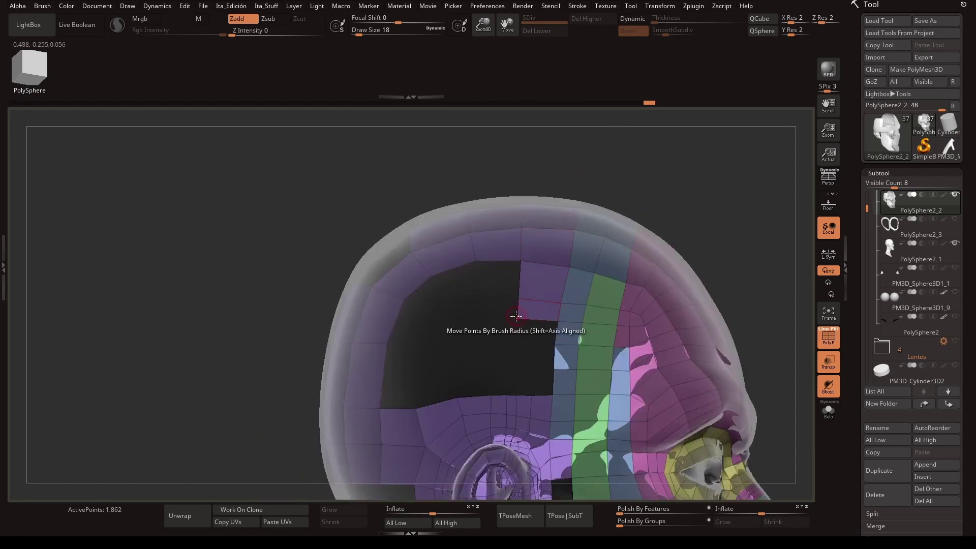
left_click_drag(479, 395, 478, 345)
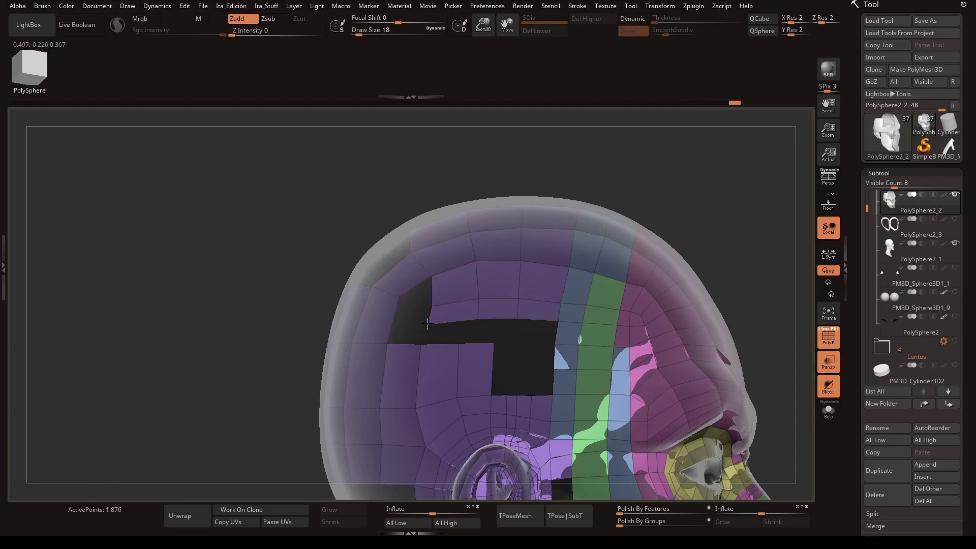
- Insert an edge loop across the patch and cycle the ZModeler edge and point actions
left_click(443, 247)
key("space")
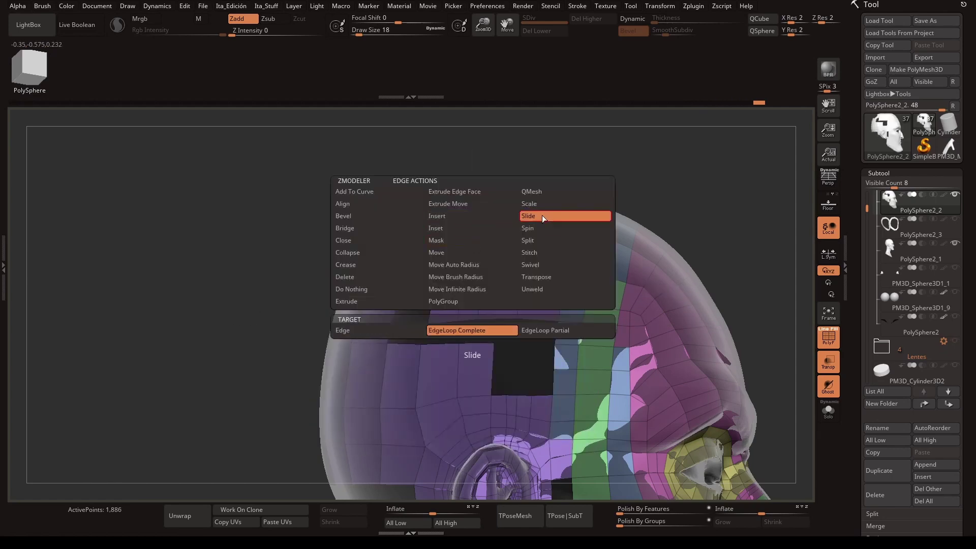
left_click(542, 215)
key("space")
left_click(343, 301)
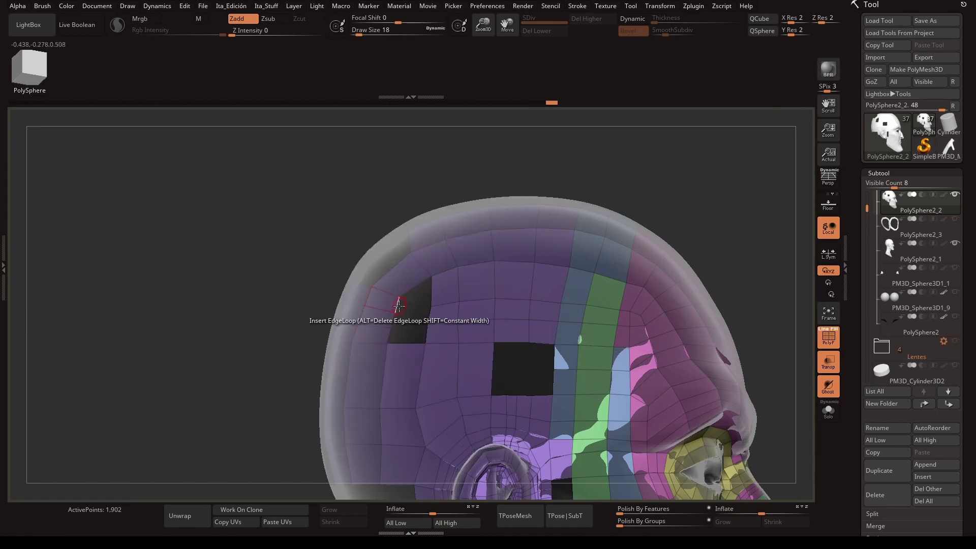
key("space")
left_click(417, 401)
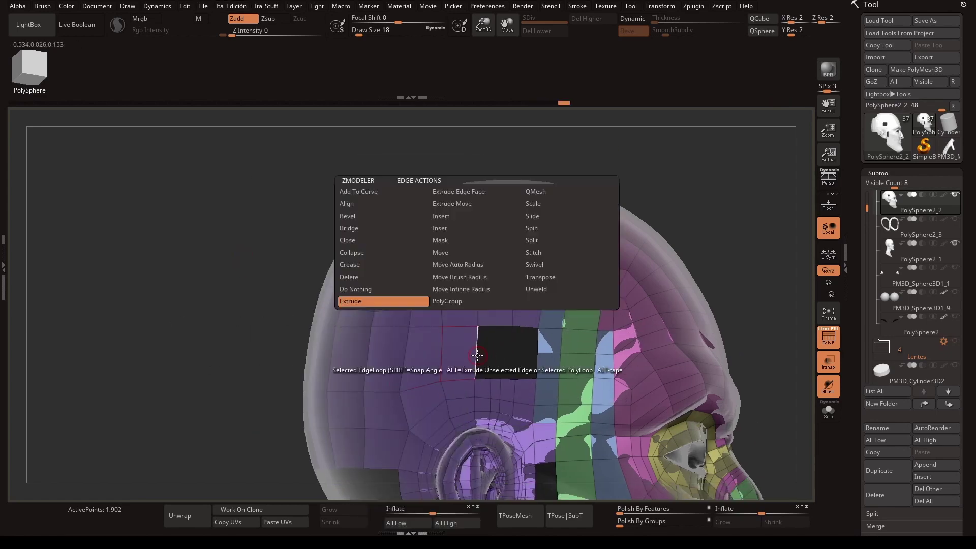
left_click(359, 300)
- Extrude the hole's left edge inward to start closing the gap under the head
left_click_drag(599, 207, 680, 290)
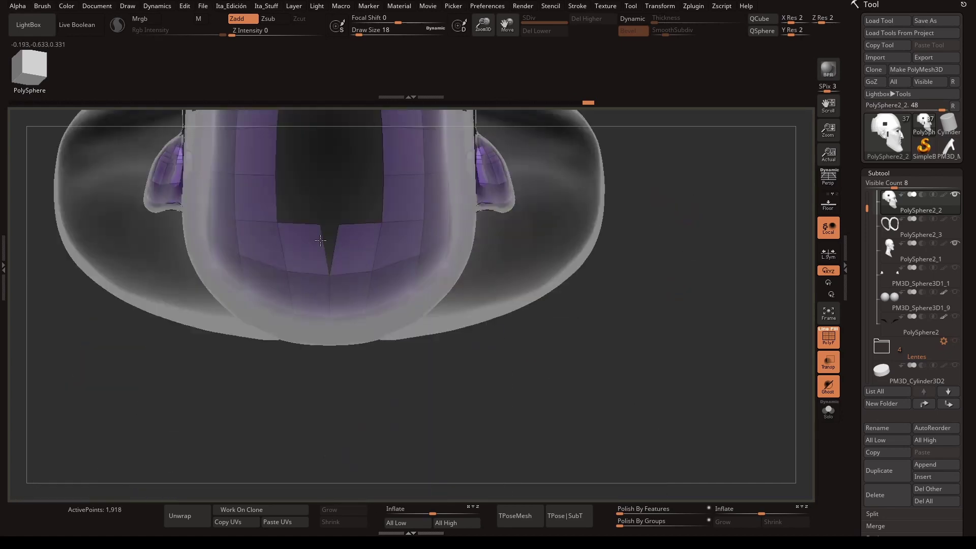
left_click_drag(680, 290, 366, 352)
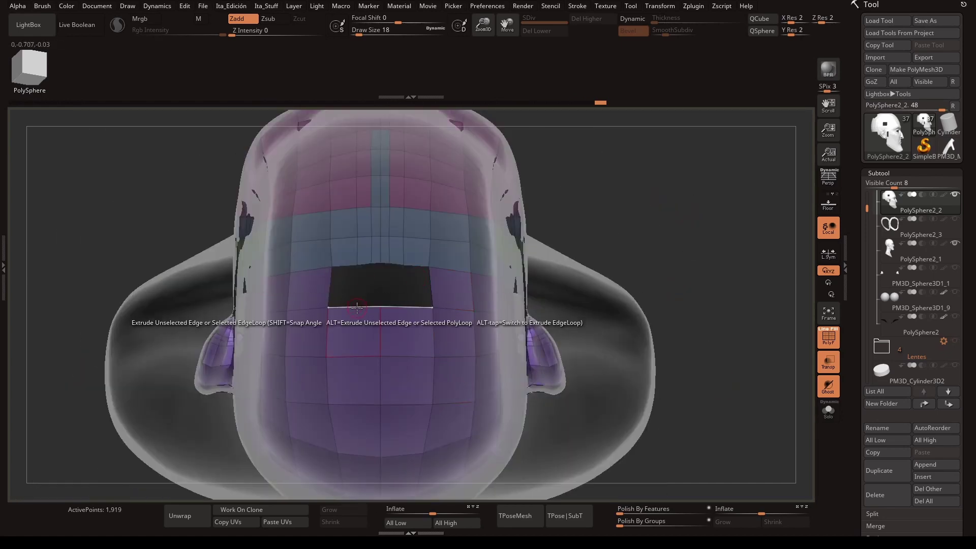
mouse_move(357, 307)
left_mouse_down()
mouse_move(597, 244)
mouse_move(414, 305)
left_mouse_up()
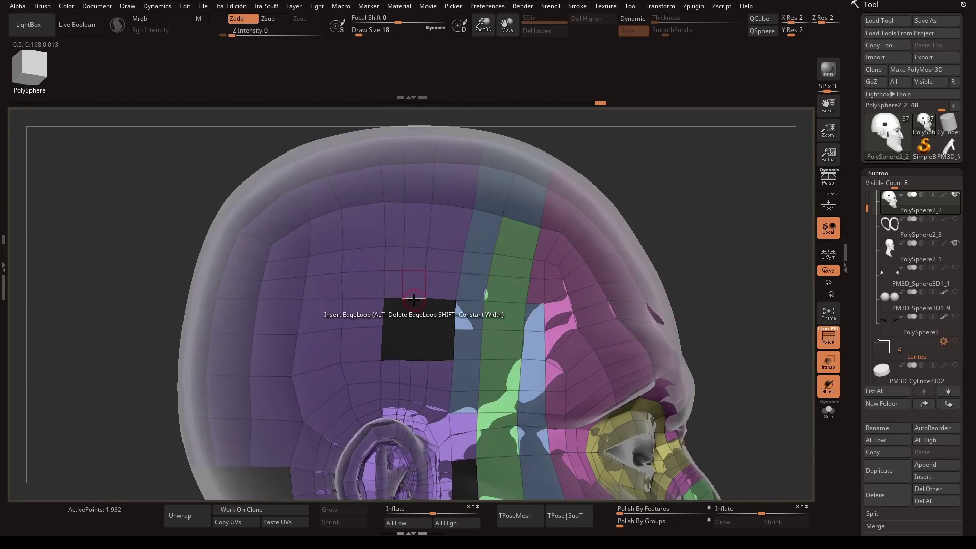
key("space")
left_click(285, 274)
left_click_drag(383, 320, 645, 338)
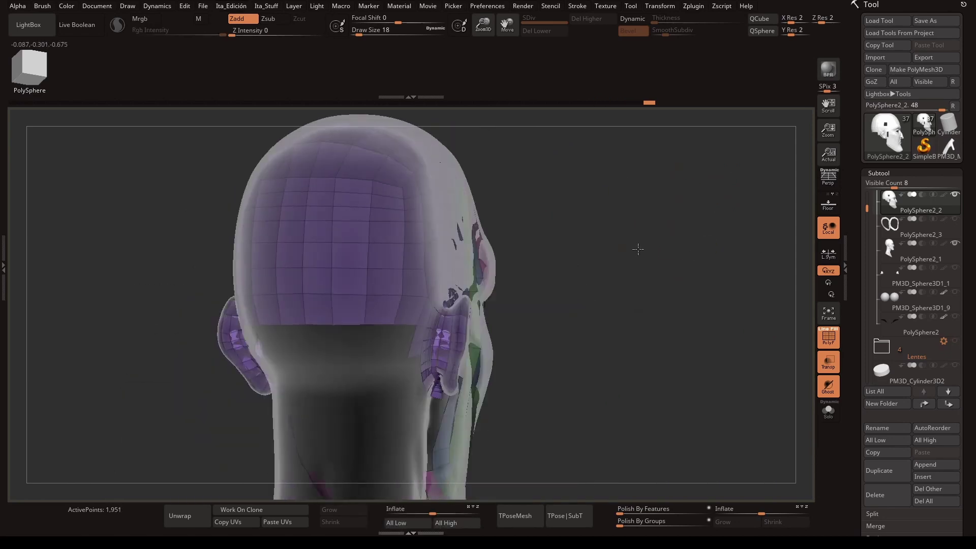
- Set ZModeler to Insert Single EdgeLoop and isolate the head mesh with Solo
key("space")
left_click(366, 232)
key("space")
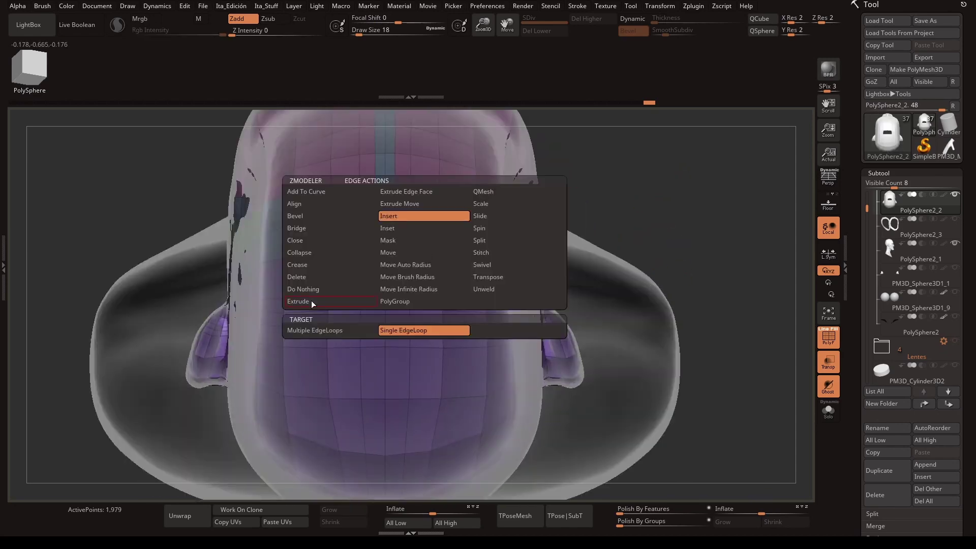
left_click(405, 255)
mouse_move(410, 326)
left_mouse_down()
mouse_move(750, 227)
mouse_move(595, 273)
mouse_move(584, 307)
left_mouse_up()
key("f")
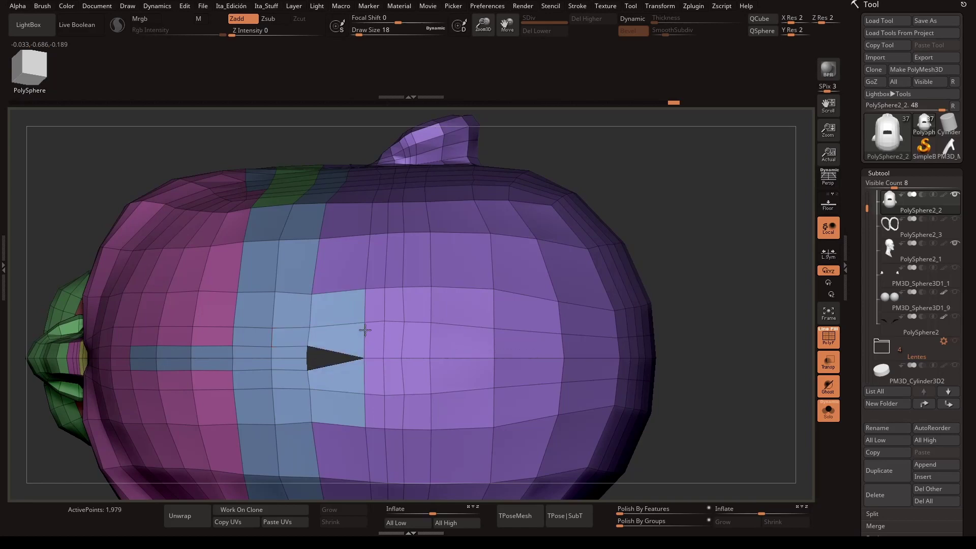
- Try a single edge loop on top of the head, then undo it
key("space")
left_click(313, 215)
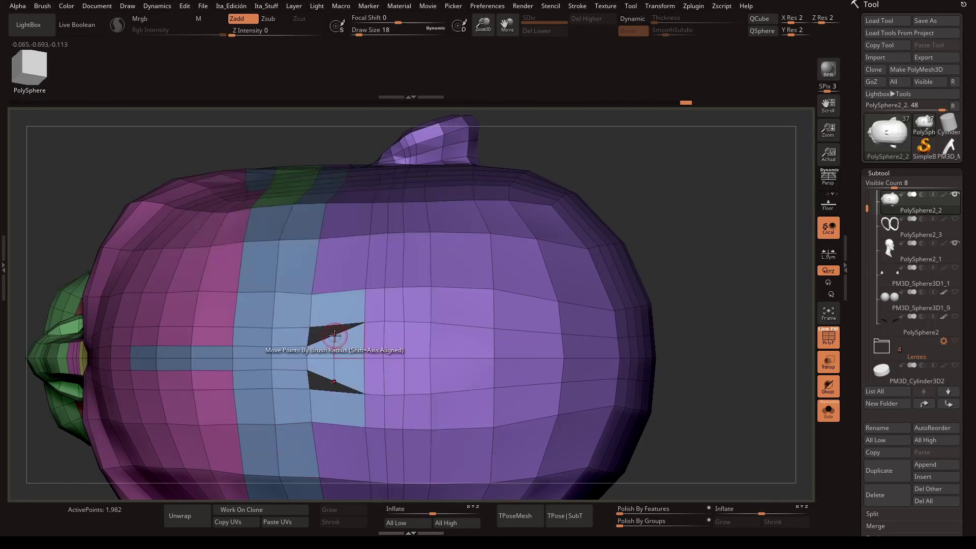
key("space")
left_click(227, 304)
left_click(323, 353)
key("ctrl+z")
mouse_move(702, 295)
left_mouse_down()
mouse_move(628, 298)
mouse_move(565, 281)
mouse_move(577, 331)
mouse_move(713, 252)
left_mouse_up()
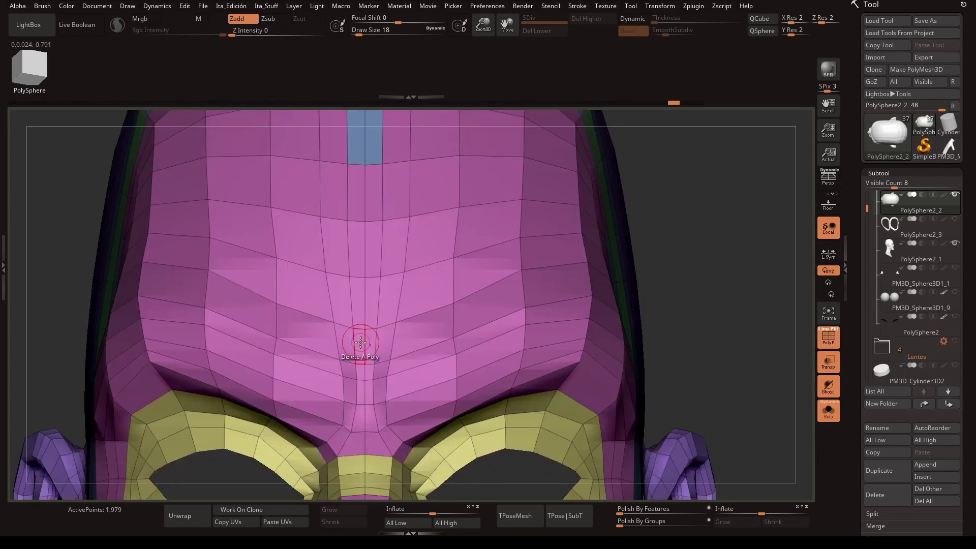
- Delete a forehead polygon, insert a single edge loop, and delete the polygon beside it
key("space")
left_click(361, 300)
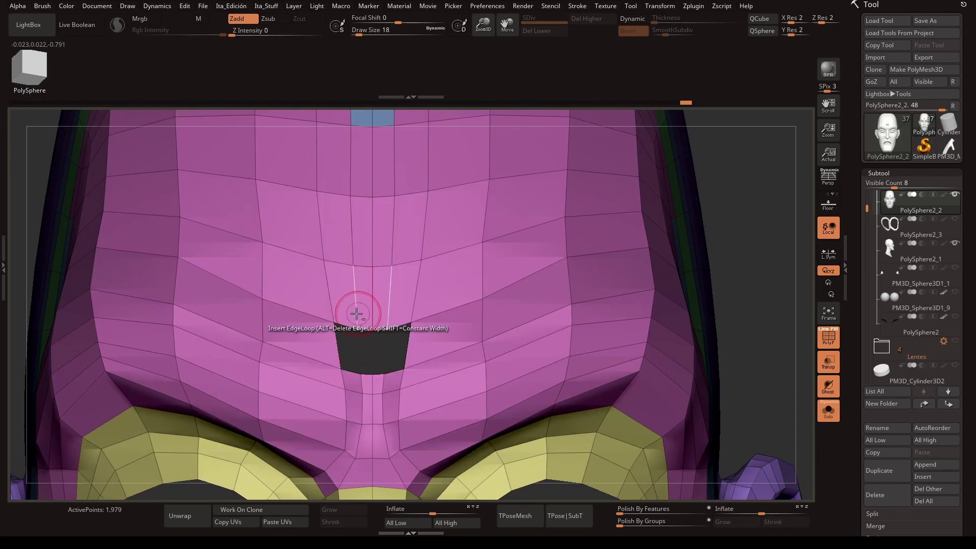
key("space")
left_click(371, 328)
key("space")
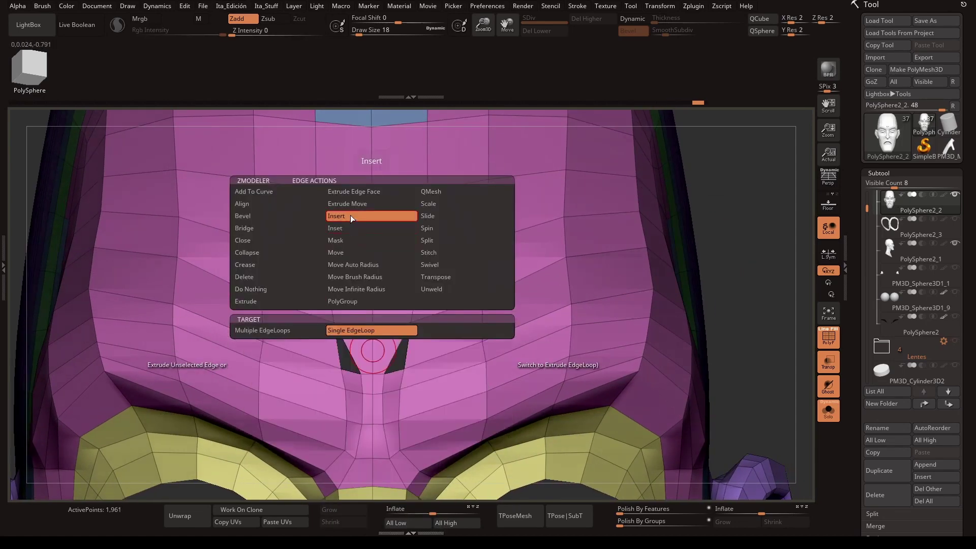
left_click(350, 216)
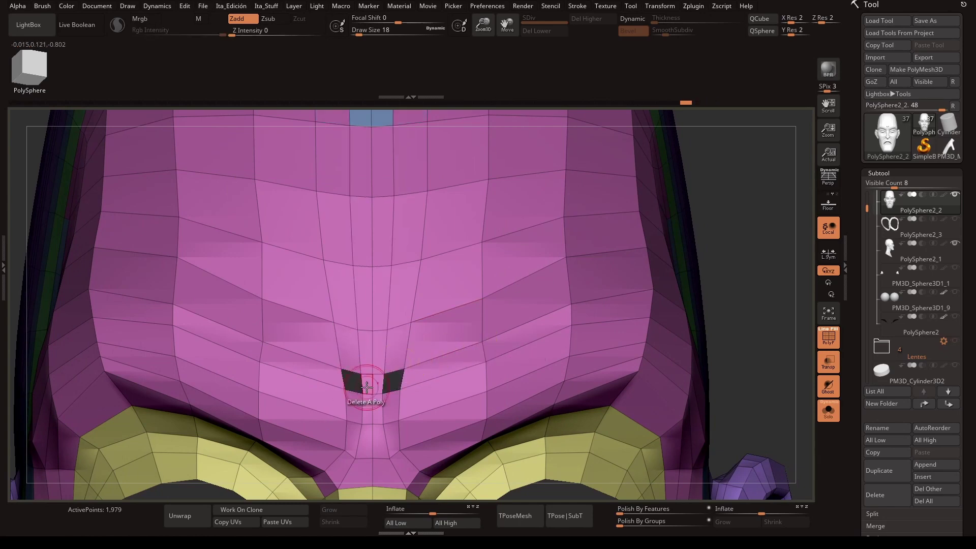
key("space")
left_click(236, 301)
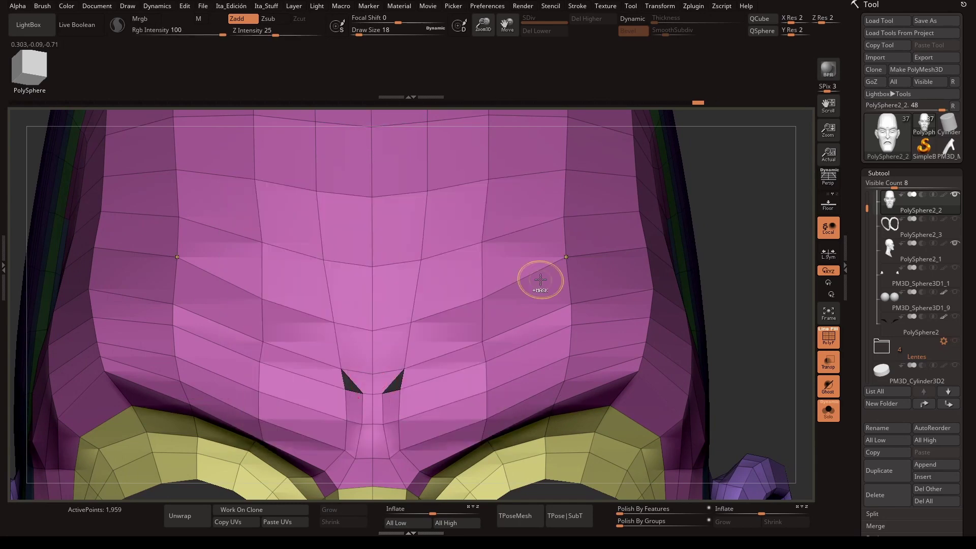
- Fill the two triangular holes on top of the head and check the side profile
mouse_move(538, 279)
right_mouse_down("alt")
mouse_move(341, 398)
mouse_move(372, 49)
right_mouse_up("alt")
key("space")
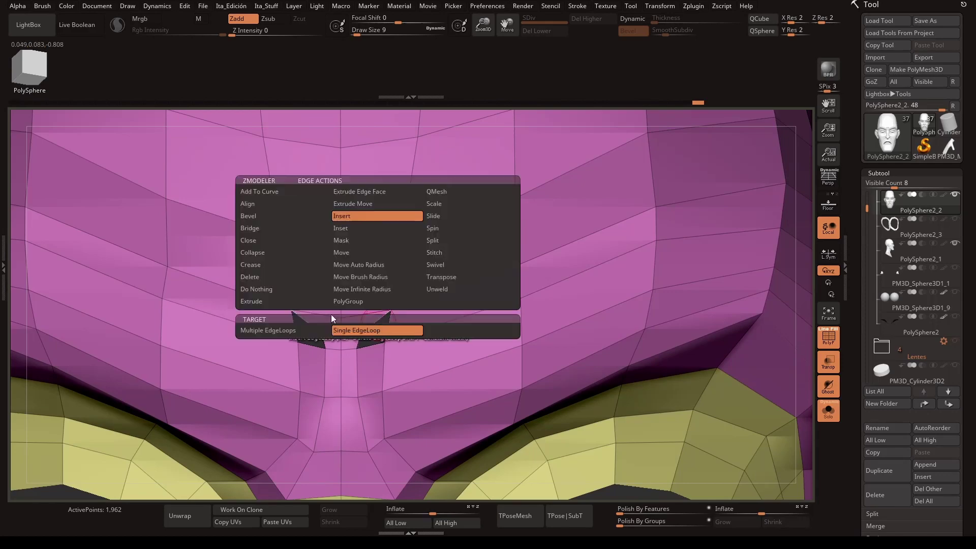
left_click(389, 313)
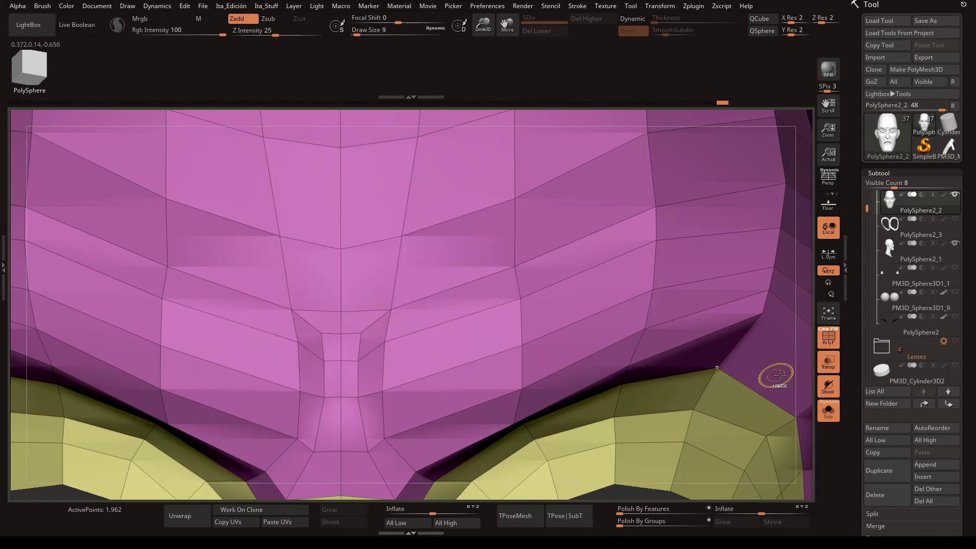
key("f")
mouse_move(780, 374)
left_mouse_down()
mouse_move(331, 107)
mouse_move(527, 295)
mouse_move(678, 345)
mouse_move(631, 264)
mouse_move(352, 271)
left_mouse_up()
scroll(476, 311, "up", 5)
scroll(476, 311, "down", 5)
scroll(353, 271, "up", 5)
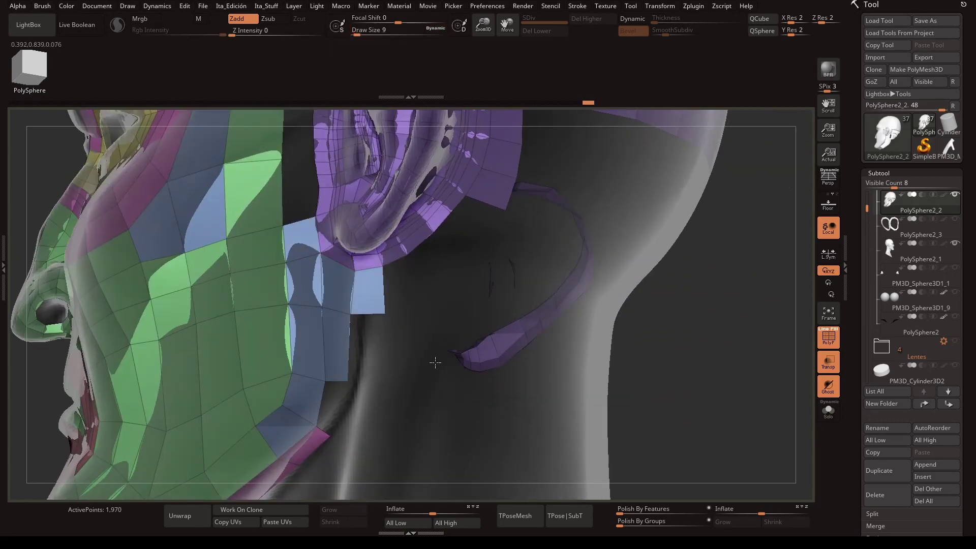
- Extrude a blue strip from the ear patch edge down the neck
left_click_drag(343, 380, 365, 303)
scroll(365, 304, "up", 3)
scroll(365, 304, "down", 2)
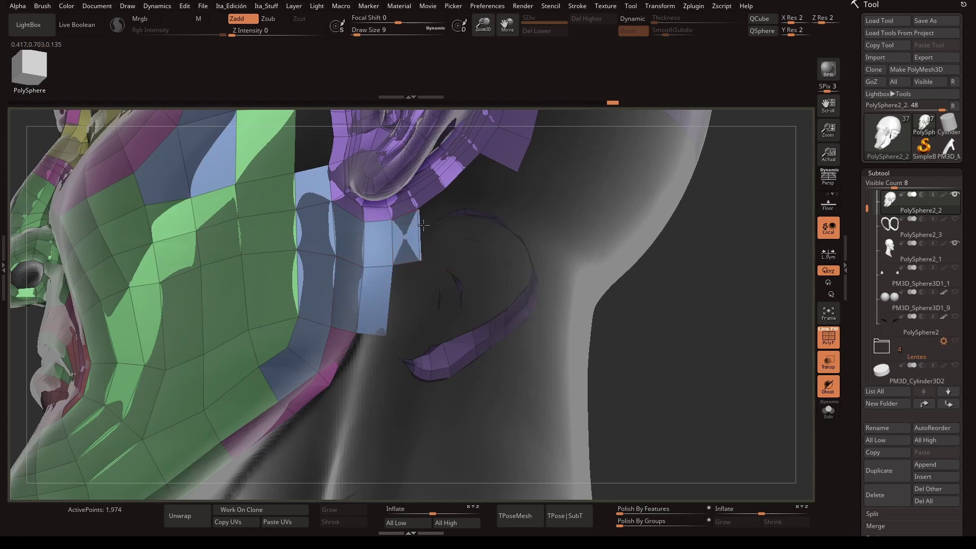
left_click(423, 225)
scroll(678, 236, "down", 2)
scroll(391, 247, "up", 4)
left_click_drag(419, 260, 438, 238)
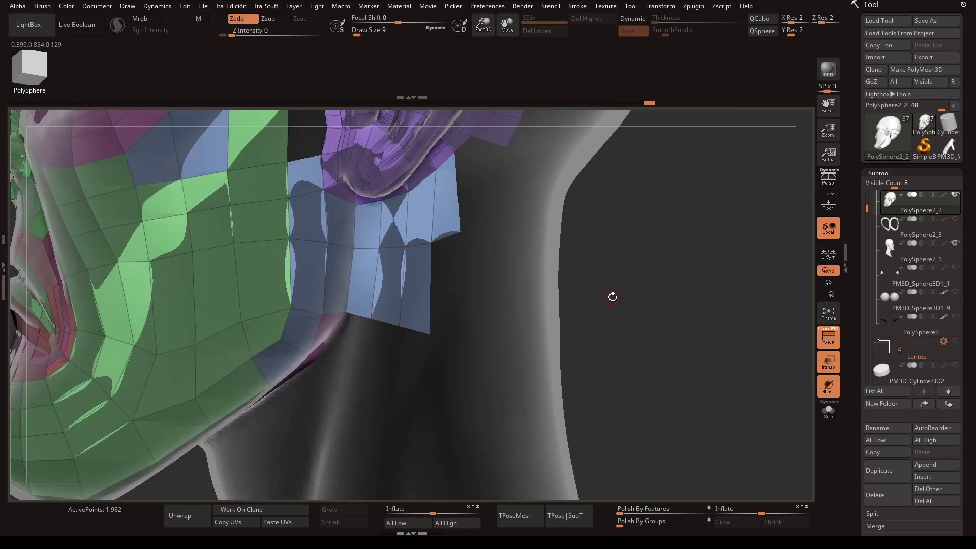
scroll(612, 297, "down", 3)
left_click_drag(394, 239, 332, 360)
- Bridge the bottom edges of the two blue neck strips together
left_click_drag(543, 375, 311, 475)
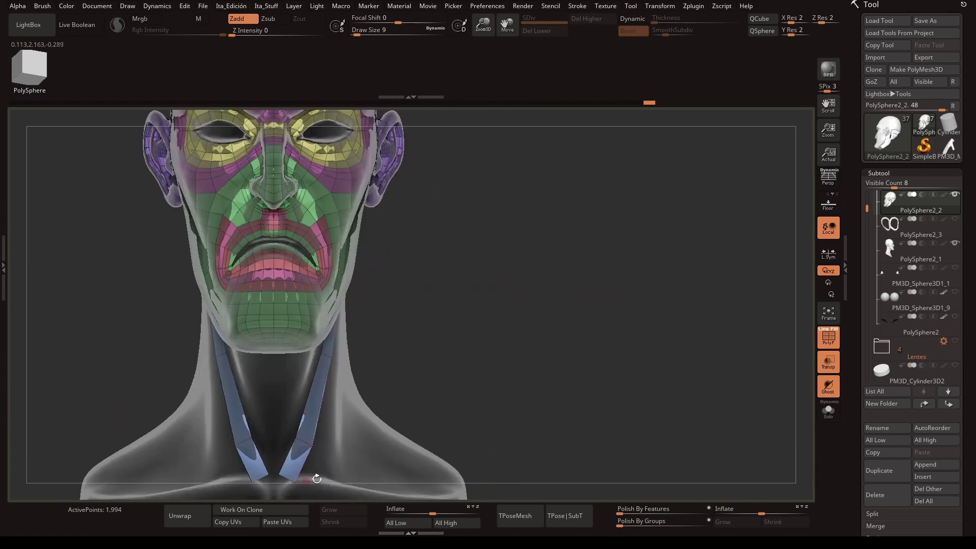
scroll(312, 475, "up", 3)
scroll(321, 397, "down", 2)
left_click_drag(266, 388, 337, 388)
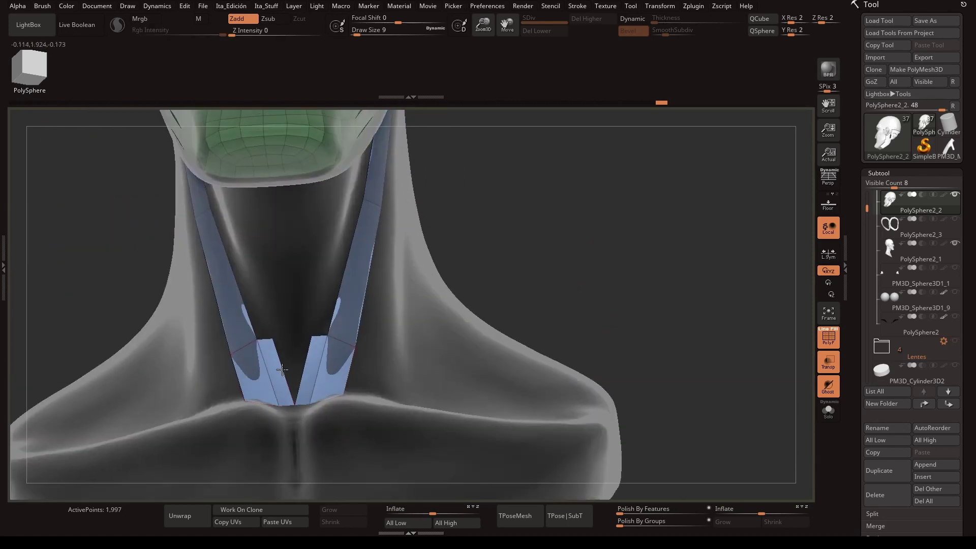
left_click_drag(599, 241, 671, 187)
scroll(210, 240, "up", 3)
scroll(210, 240, "down", 3)
- Extrude green polygons down from under the chin toward the neck
mouse_move(250, 246)
left_mouse_down()
mouse_move(567, 312)
mouse_move(349, 431)
mouse_move(634, 329)
mouse_move(358, 334)
left_mouse_up()
key("space")
left_click(359, 334)
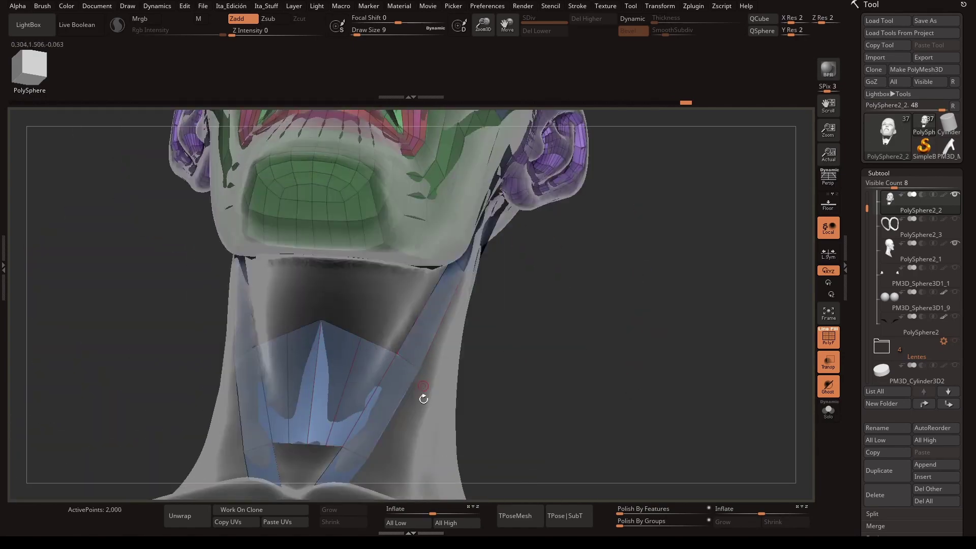
mouse_move(423, 397)
left_mouse_down()
mouse_move(575, 355)
mouse_move(519, 350)
left_mouse_up()
mouse_move(459, 289)
left_mouse_down()
mouse_move(654, 327)
mouse_move(629, 245)
mouse_move(560, 331)
mouse_move(584, 381)
mouse_move(600, 356)
mouse_move(577, 372)
mouse_move(585, 330)
mouse_move(564, 397)
mouse_move(669, 407)
mouse_move(508, 284)
mouse_move(671, 303)
mouse_move(658, 303)
mouse_move(696, 276)
left_mouse_up()
left_click(346, 275)
left_click(344, 326)
key("space")
mouse_move(285, 312)
left_mouse_down()
mouse_move(330, 366)
mouse_move(244, 458)
mouse_move(353, 344)
mouse_move(337, 329)
left_mouse_up()
- Insert an edge loop across the blue strip and adjust points under the chin
key("space")
left_click(274, 319)
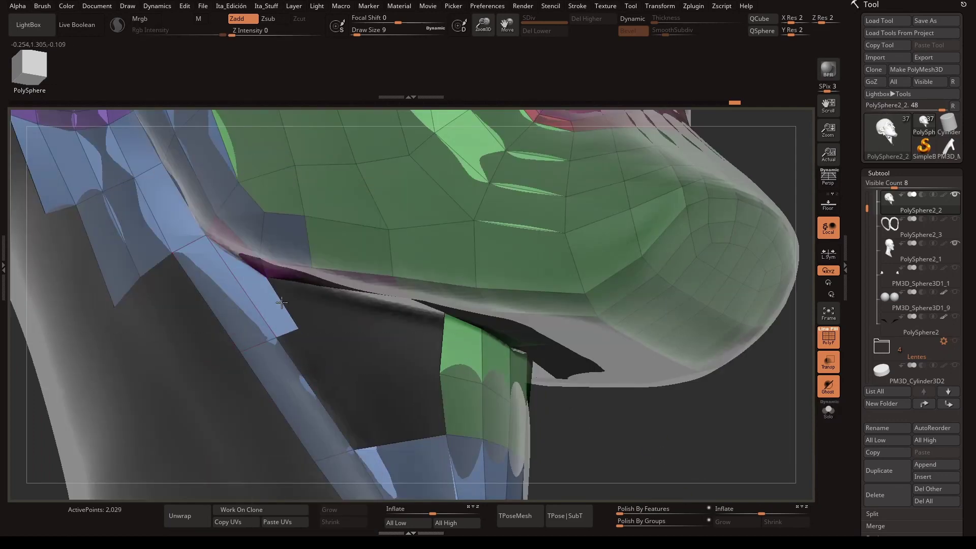
mouse_move(282, 303)
left_mouse_down()
mouse_move(386, 325)
mouse_move(271, 339)
left_mouse_up()
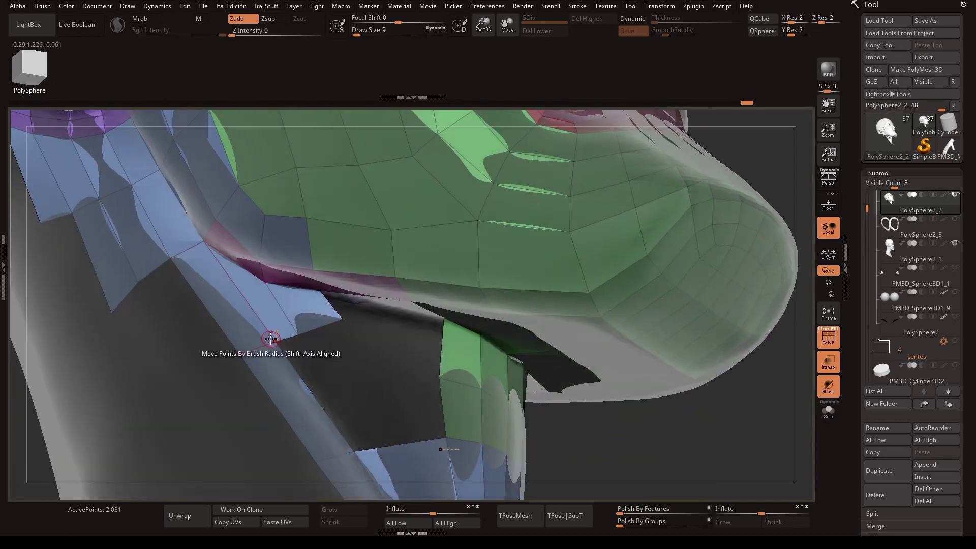
key("space")
left_click(378, 465)
left_click_drag(418, 374, 433, 320)
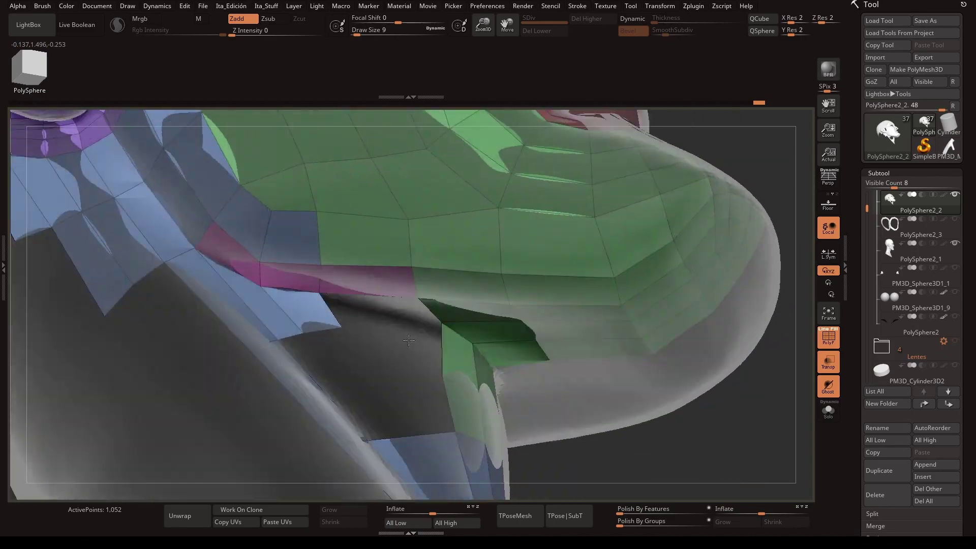
mouse_move(397, 318)
right_mouse_down()
mouse_move(427, 344)
mouse_move(473, 357)
right_mouse_up()
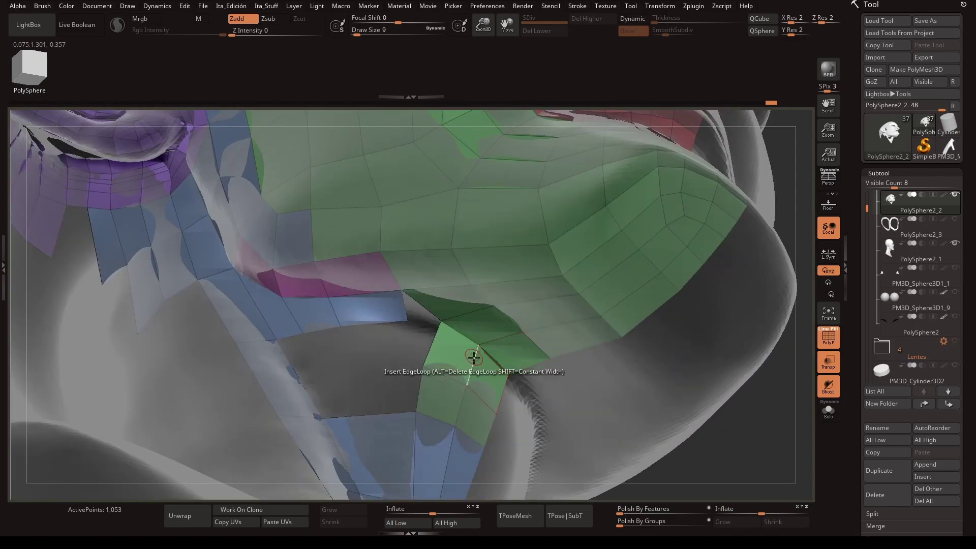
right_click_drag(367, 328, 427, 343)
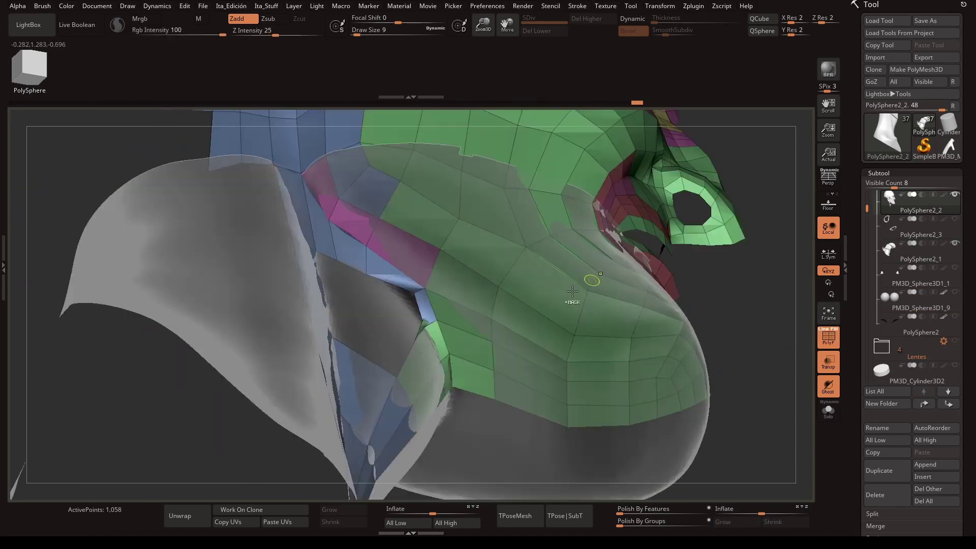
- Extrude the front neck strip from under the jaw downward with Extrude Edge
mouse_move(425, 286)
right_mouse_down()
mouse_move(406, 300)
mouse_move(333, 290)
right_mouse_up()
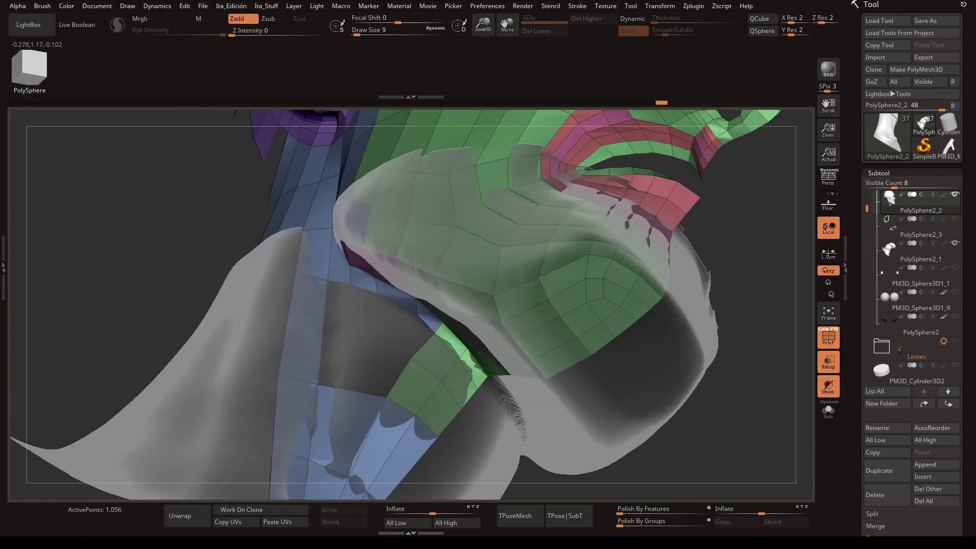
mouse_move(279, 248)
right_mouse_down()
mouse_move(362, 349)
mouse_move(310, 318)
right_mouse_up()
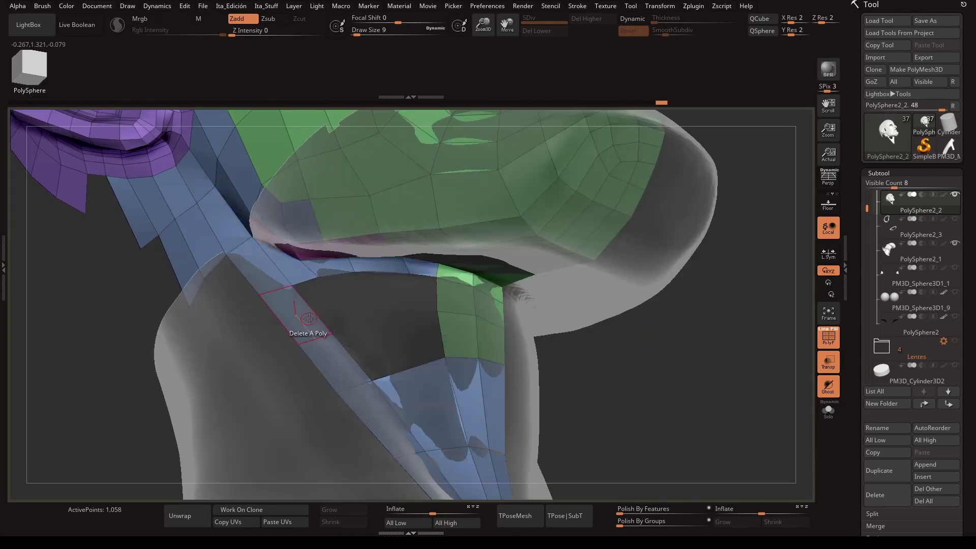
right_click_drag(429, 318, 457, 371)
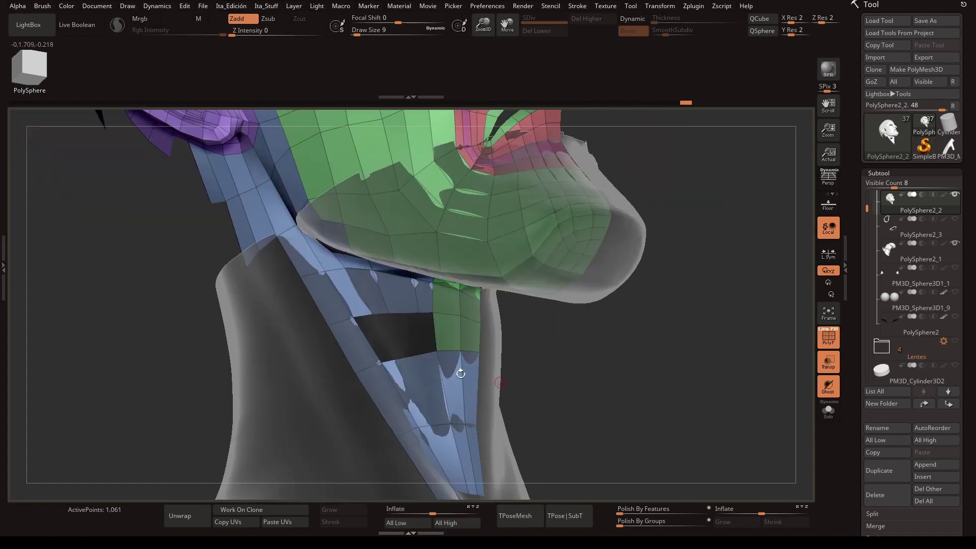
right_click_drag(336, 333, 403, 350)
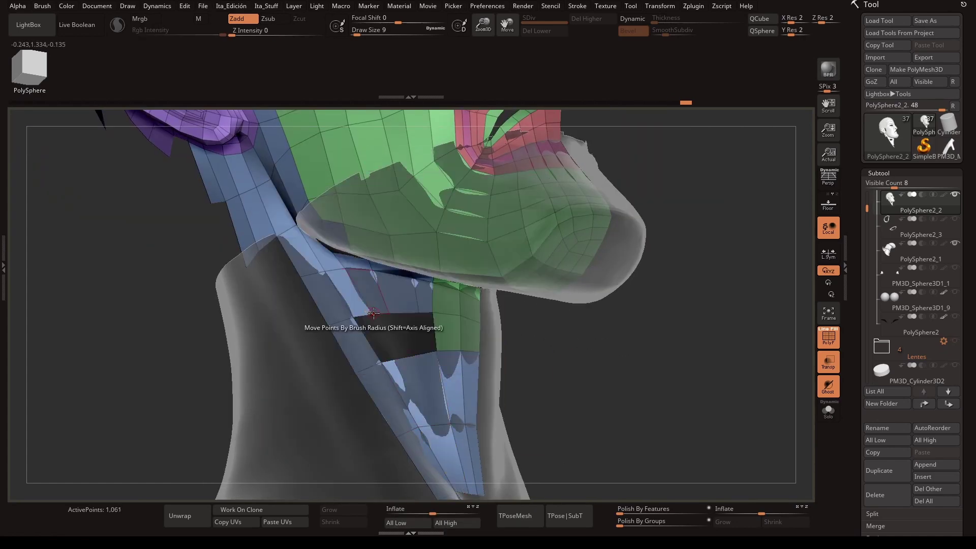
key("b")
left_click(512, 456)
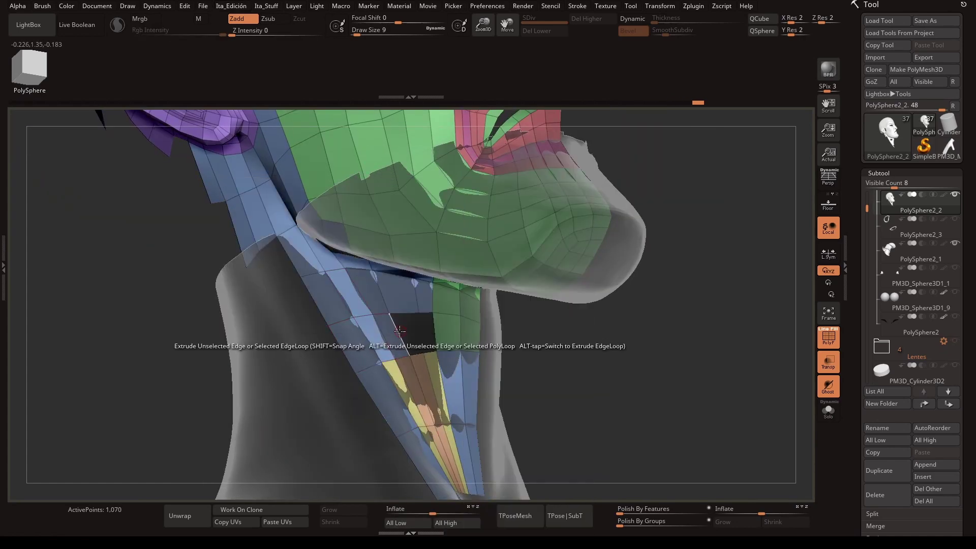
key("f")
mouse_move(560, 346)
left_mouse_down("shift")
mouse_move(622, 342)
mouse_move(507, 451)
left_mouse_up("shift")
- Show the full head with Transp/PolyF on and view the back of the head
key("b")
left_click(608, 301)
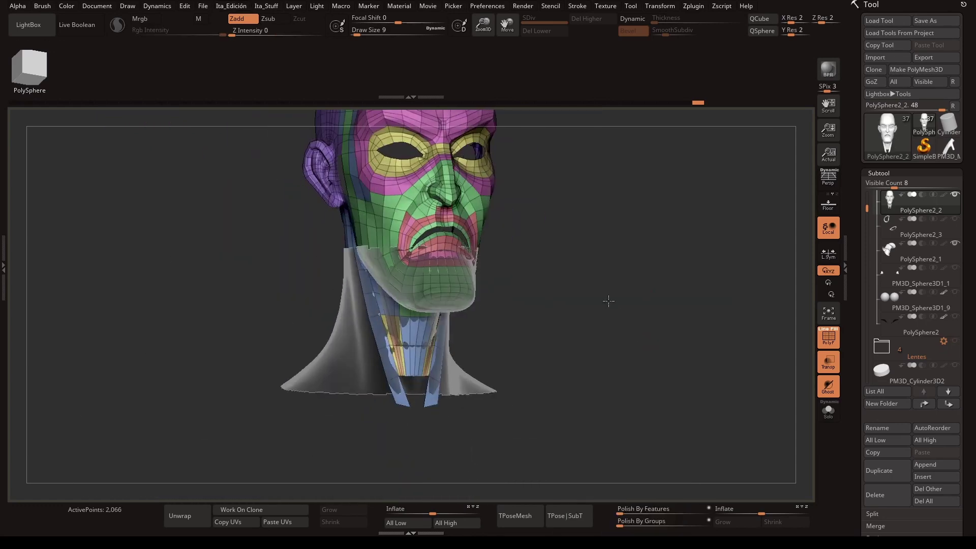
key("shift+f")
left_click_drag(651, 429, 609, 371)
key("shift+f")
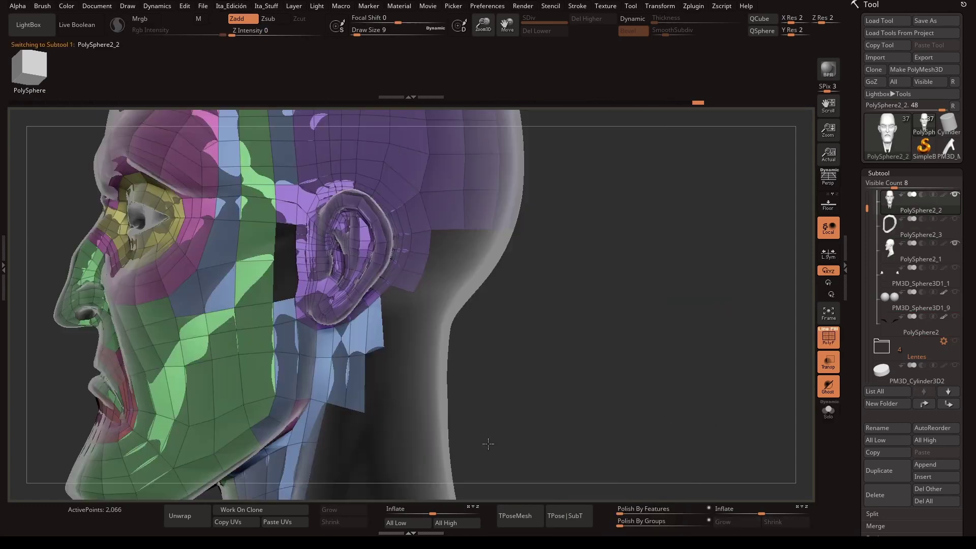
mouse_move(488, 444)
left_mouse_down()
mouse_move(401, 331)
mouse_move(670, 408)
mouse_move(390, 313)
left_mouse_up()
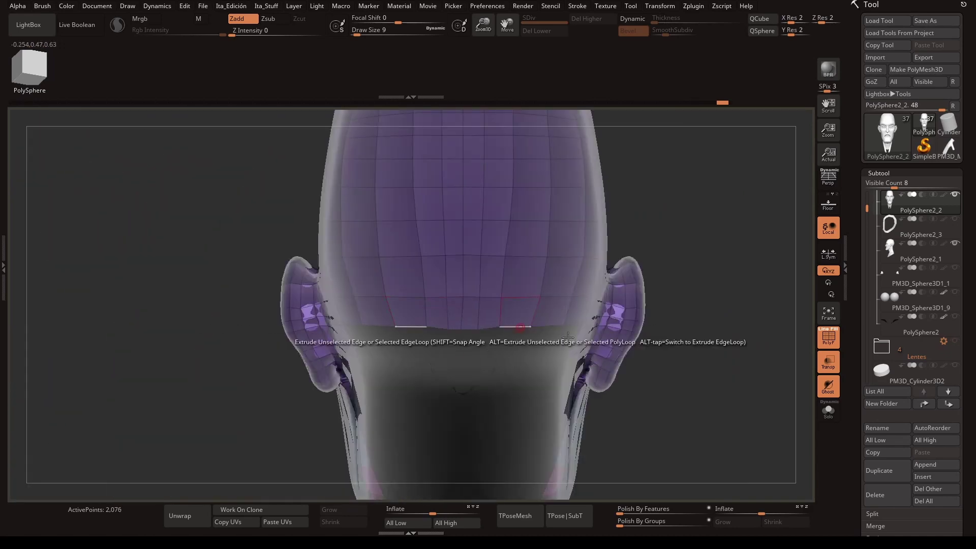
- Extend the lower back-of-head edge, undo one polygon, and extrude a quad behind the ear
left_click(447, 313)
left_click_drag(636, 342, 389, 253, "shift")
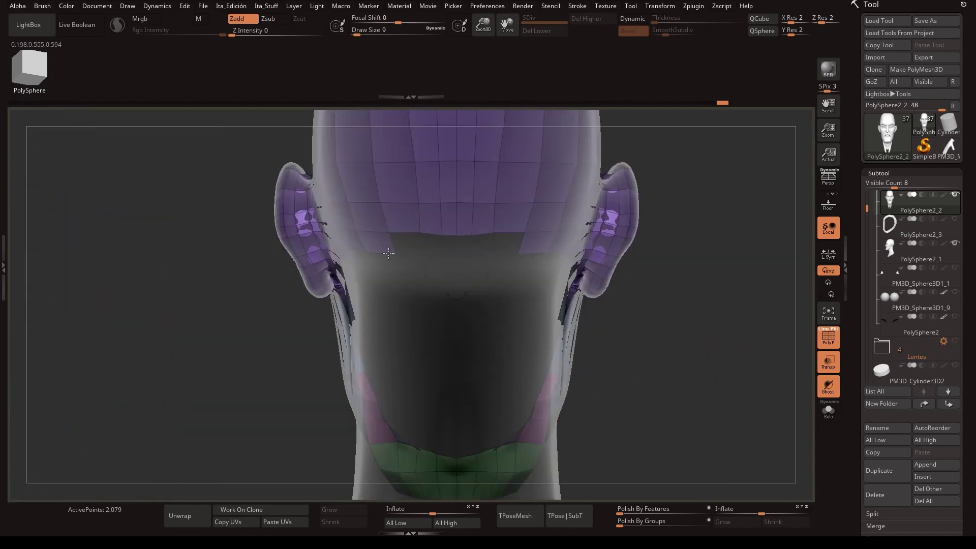
scroll(457, 248, "up", 3)
key("ctrl+z")
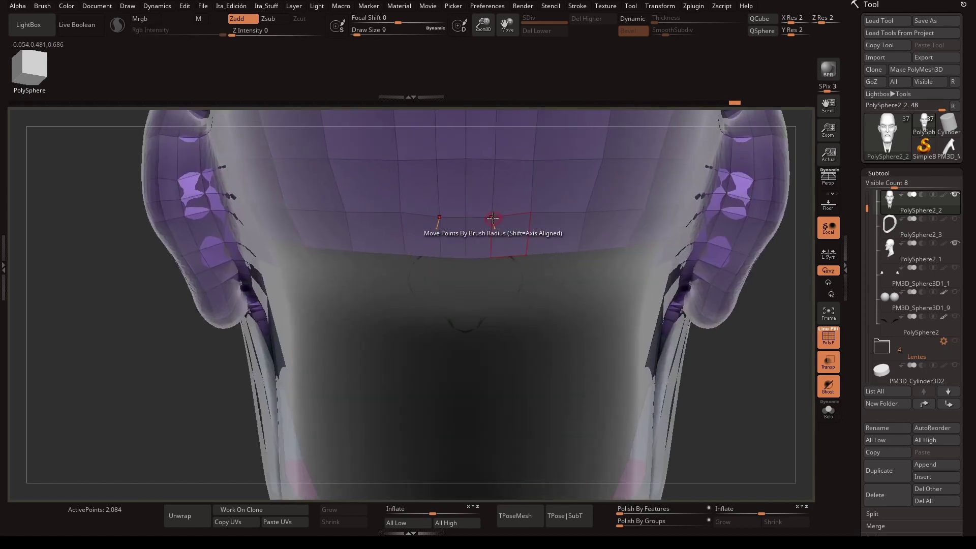
mouse_move(765, 425)
left_mouse_down()
mouse_move(566, 356)
mouse_move(279, 297)
mouse_move(283, 311)
left_mouse_up()
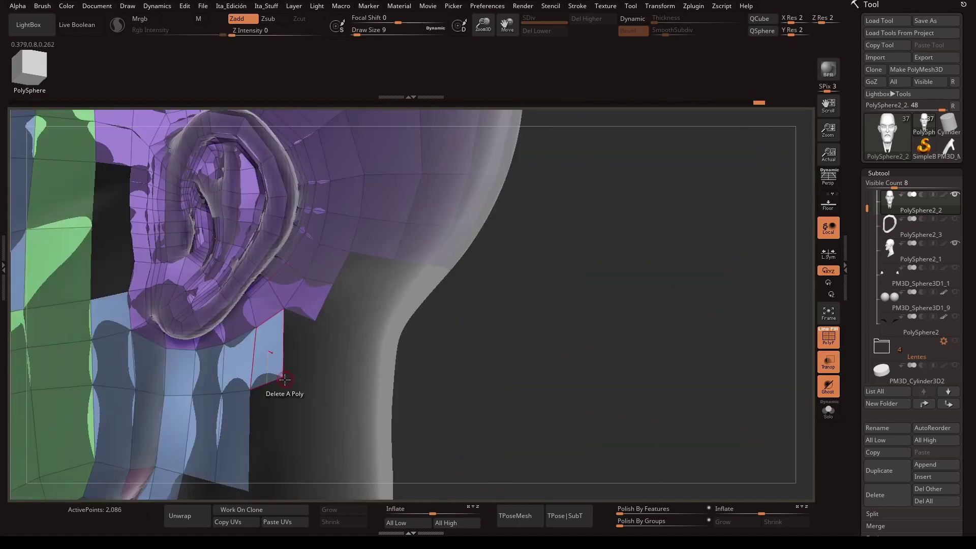
mouse_move(422, 394)
left_mouse_down()
mouse_move(397, 335)
mouse_move(563, 386)
mouse_move(381, 325)
mouse_move(518, 322)
mouse_move(550, 277)
mouse_move(532, 262)
left_mouse_up()
- Extrude edges down the back of the neck, extending the nape strip toward the ear
key("space")
left_click(539, 209)
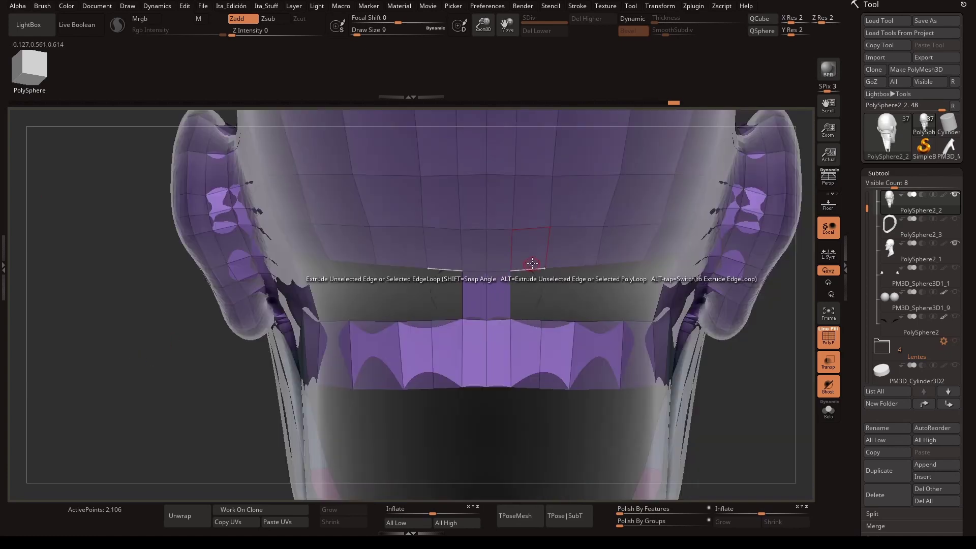
left_click_drag(535, 316, 583, 312)
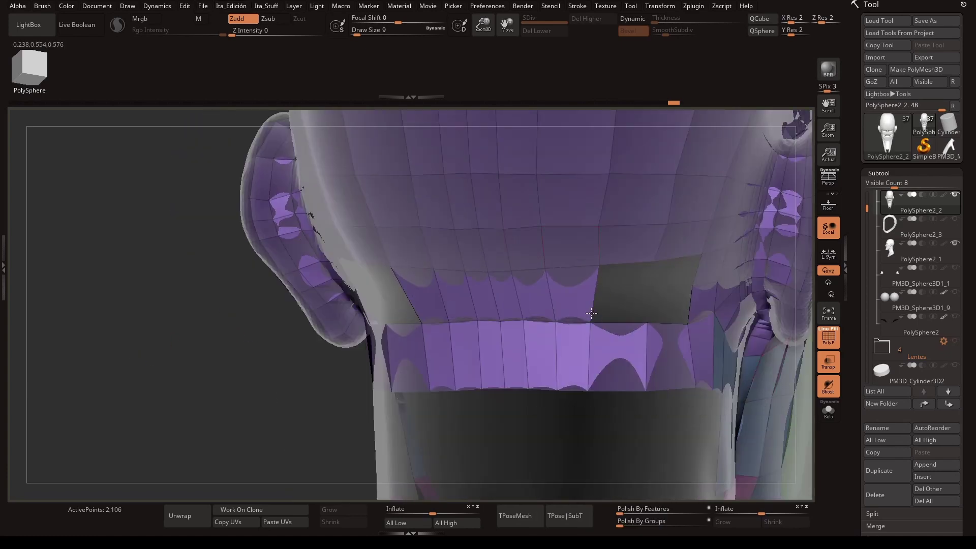
left_click_drag(664, 290, 507, 254)
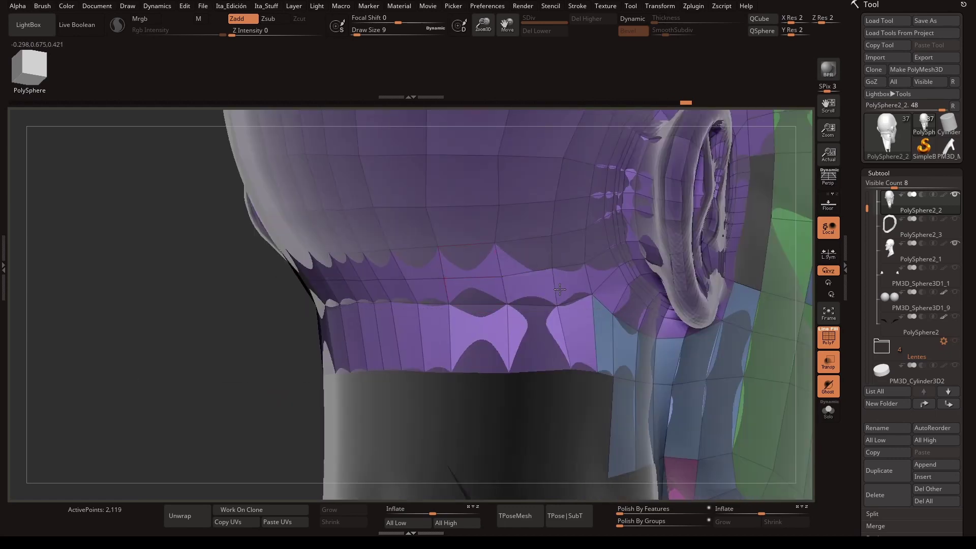
left_click_drag(560, 288, 396, 339)
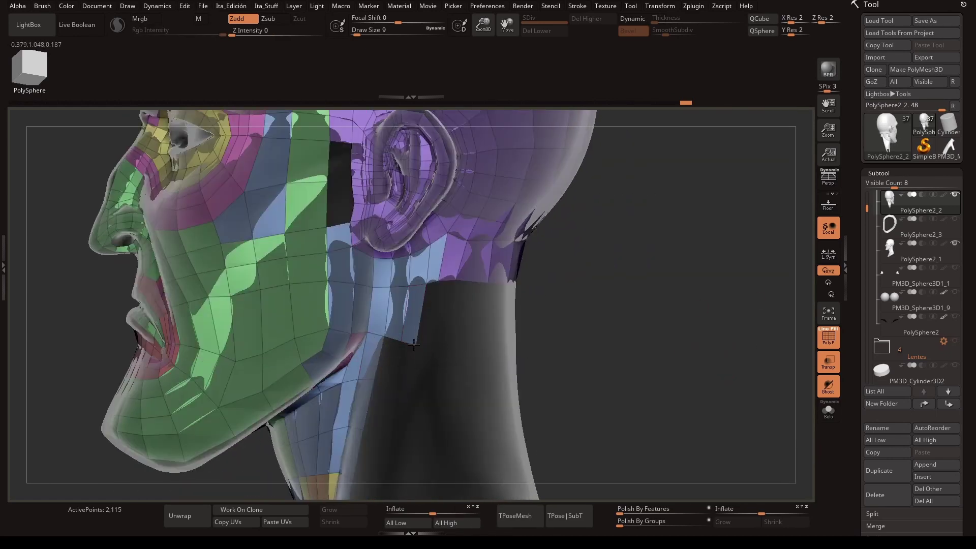
- Extrude a blue band of quads across the side of the neck toward the back
left_click_drag(438, 285, 599, 273)
mouse_move(458, 295)
left_mouse_down()
mouse_move(505, 296)
mouse_move(504, 308)
mouse_move(752, 273)
left_mouse_up()
left_click_drag(518, 295, 520, 356)
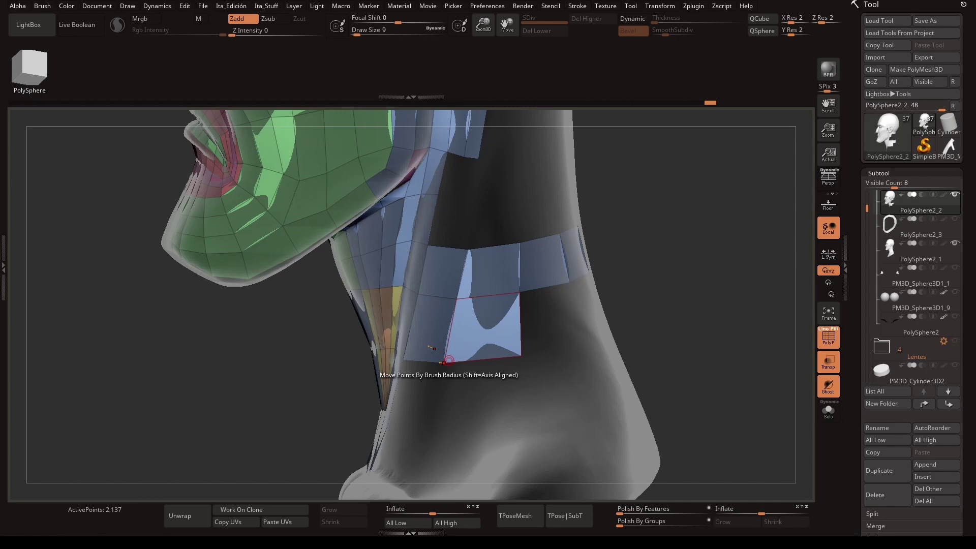
mouse_move(449, 360)
left_mouse_down()
mouse_move(731, 225)
mouse_move(636, 332)
mouse_move(630, 198)
mouse_move(528, 293)
left_mouse_up()
left_click_drag(529, 292, 527, 283)
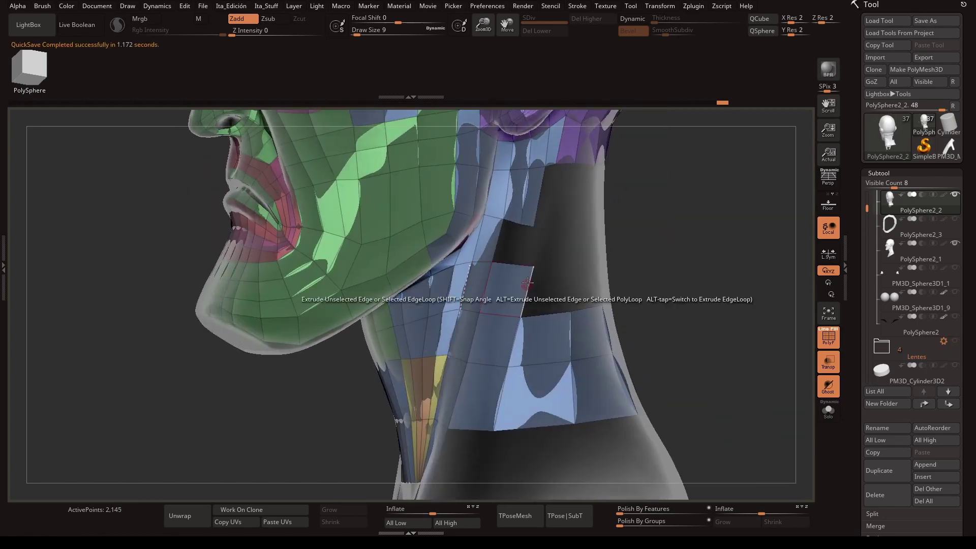
mouse_move(586, 287)
left_mouse_down()
mouse_move(635, 305)
mouse_move(613, 265)
mouse_move(671, 285)
mouse_move(713, 220)
mouse_move(646, 320)
left_mouse_up()
- Insert edge loops in the neck band and nape strip, undoing one, then return to Extrude Edge
key("space")
left_click(554, 218)
left_click(588, 275)
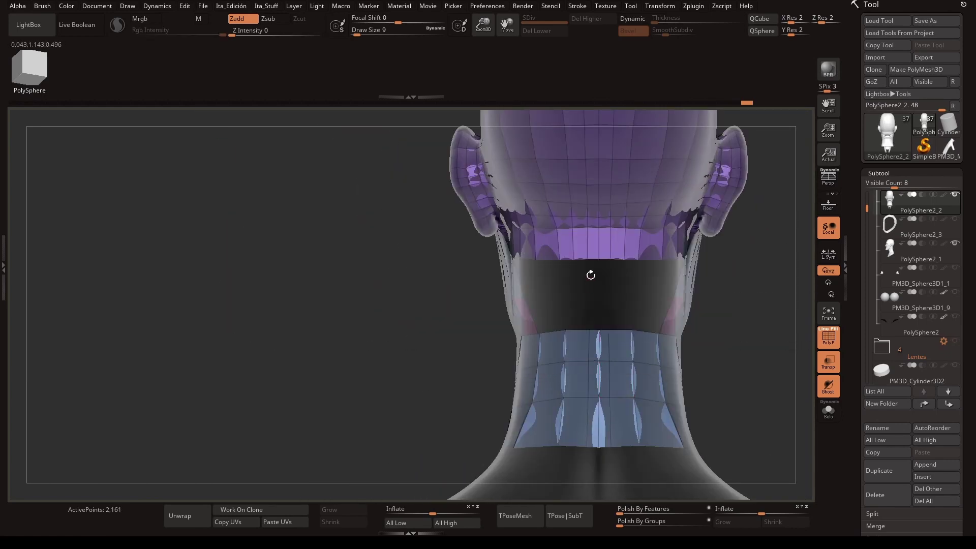
key("ctrl+z")
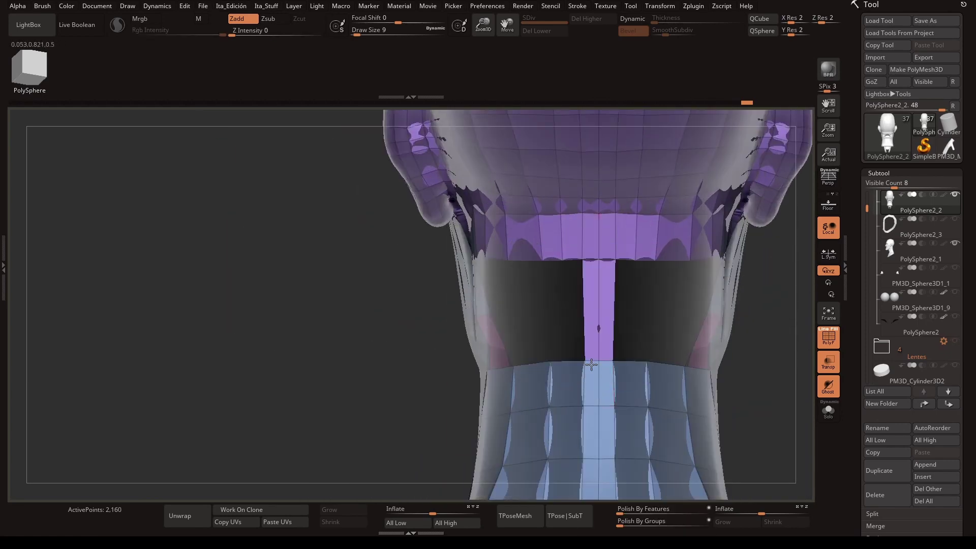
left_click(621, 260)
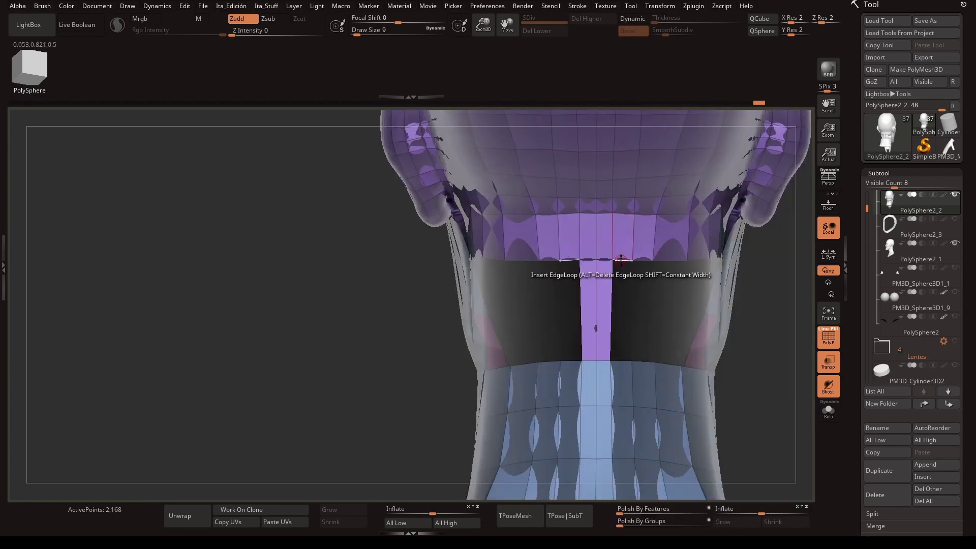
key("space")
left_click(526, 301)
mouse_move(527, 301)
right_mouse_down()
mouse_move(606, 240)
mouse_move(607, 366)
right_mouse_up()
key("space")
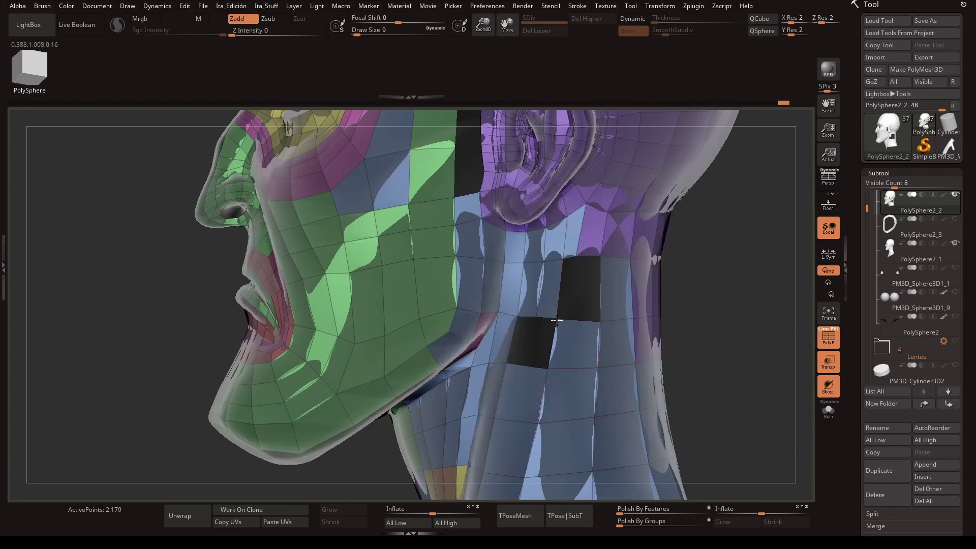
- Extend the front neck strip and extrude a collar piece down from the neck junction
key("space")
mouse_move(570, 321)
right_mouse_down()
mouse_move(688, 323)
mouse_move(673, 226)
right_mouse_up()
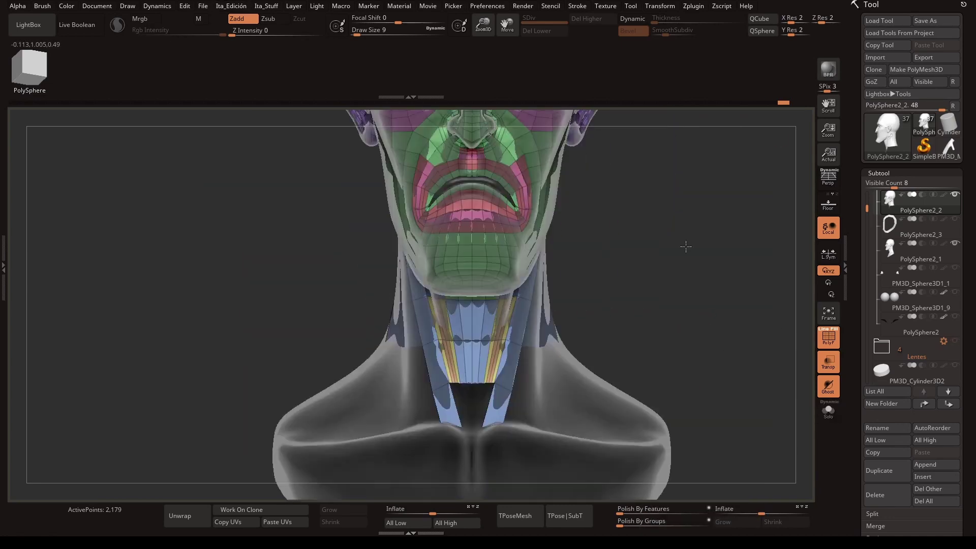
key("space")
left_click(458, 326)
right_click_drag(458, 326, 498, 377)
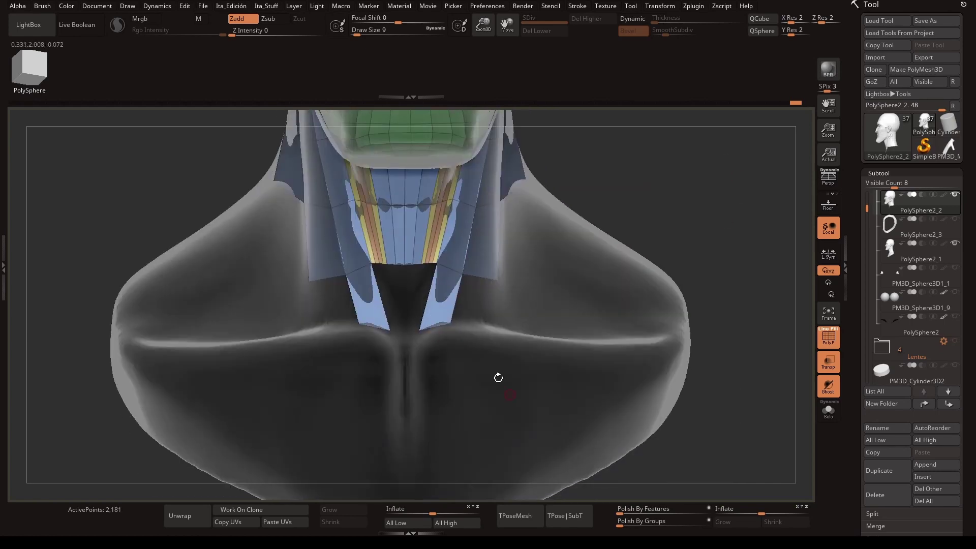
right_click_drag(412, 352, 421, 343)
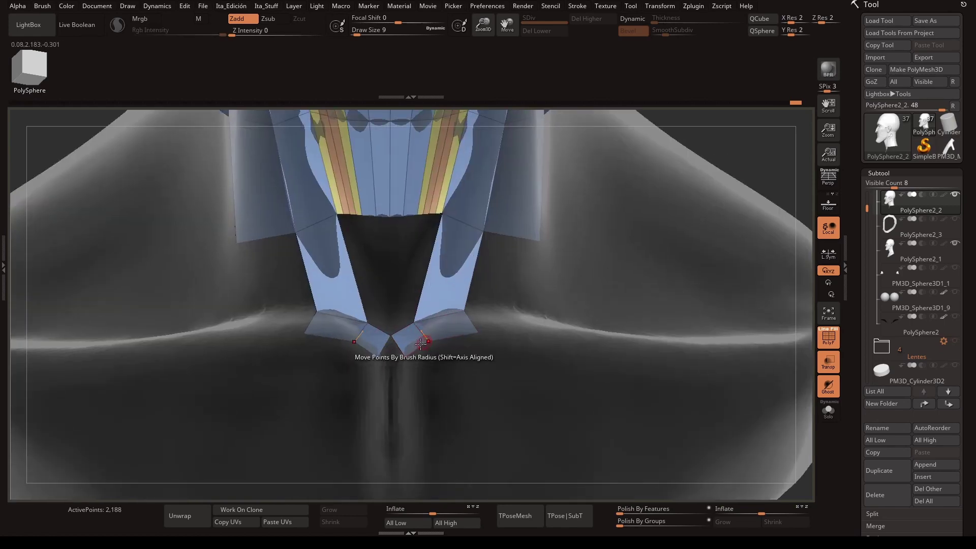
left_click_drag(393, 349, 393, 427)
right_click_drag(394, 427, 515, 287)
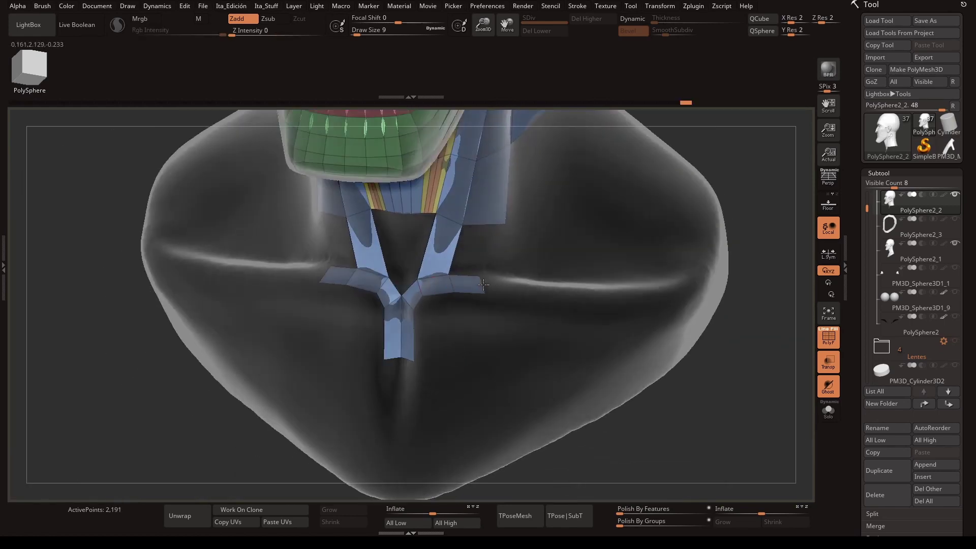
left_click_drag(515, 287, 528, 287)
mouse_move(529, 287)
right_mouse_down()
mouse_move(446, 288)
mouse_move(450, 311)
right_mouse_up()
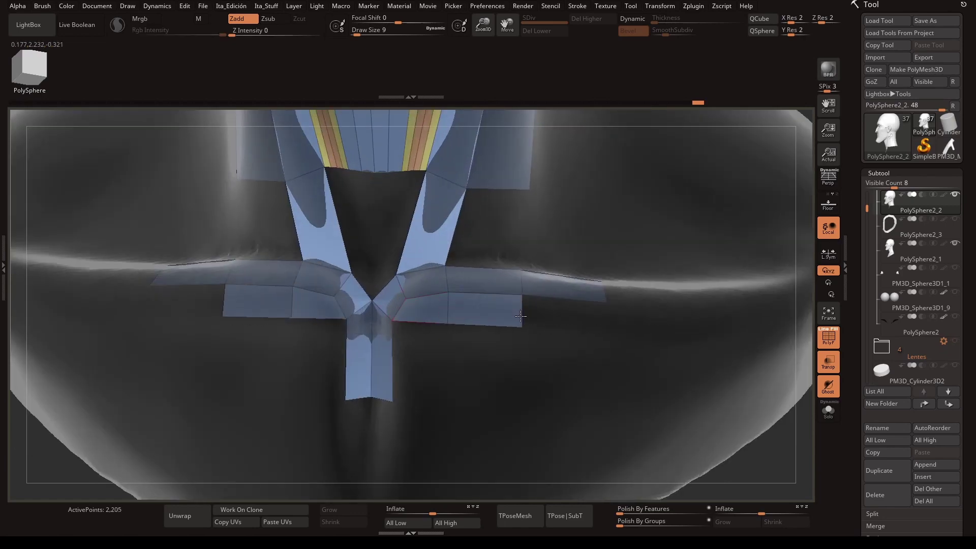
- Extrude and widen mirrored strips below the collar, plus a new panel from a neck edge
right_click_drag(658, 316, 612, 292)
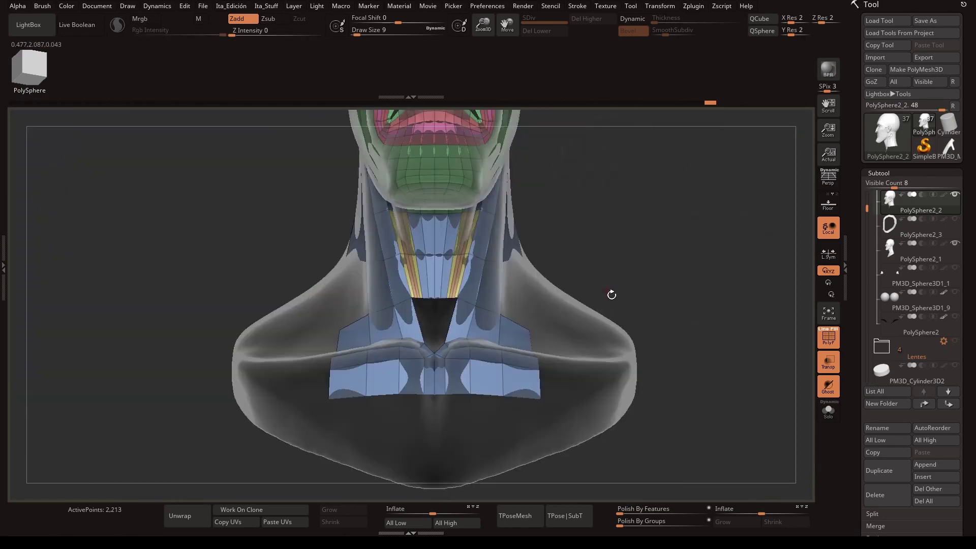
left_click_drag(455, 401, 455, 440)
mouse_move(455, 440)
right_mouse_down("ctrl")
mouse_move(510, 375)
mouse_move(532, 425)
mouse_move(649, 352)
right_mouse_up("ctrl")
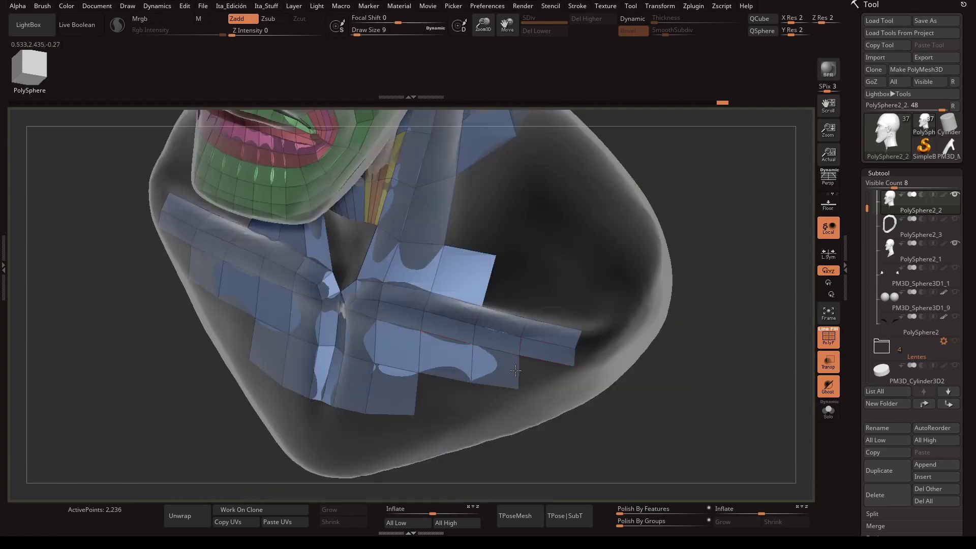
right_click_drag(516, 371, 469, 380)
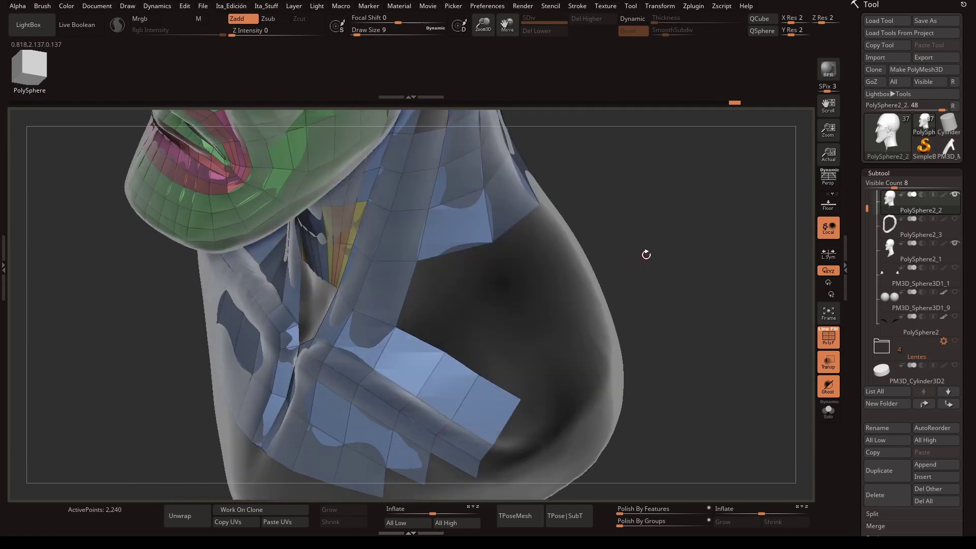
mouse_move(646, 255)
right_mouse_down()
mouse_move(645, 220)
mouse_move(534, 356)
mouse_move(452, 259)
right_mouse_up()
left_click_drag(452, 259, 460, 318)
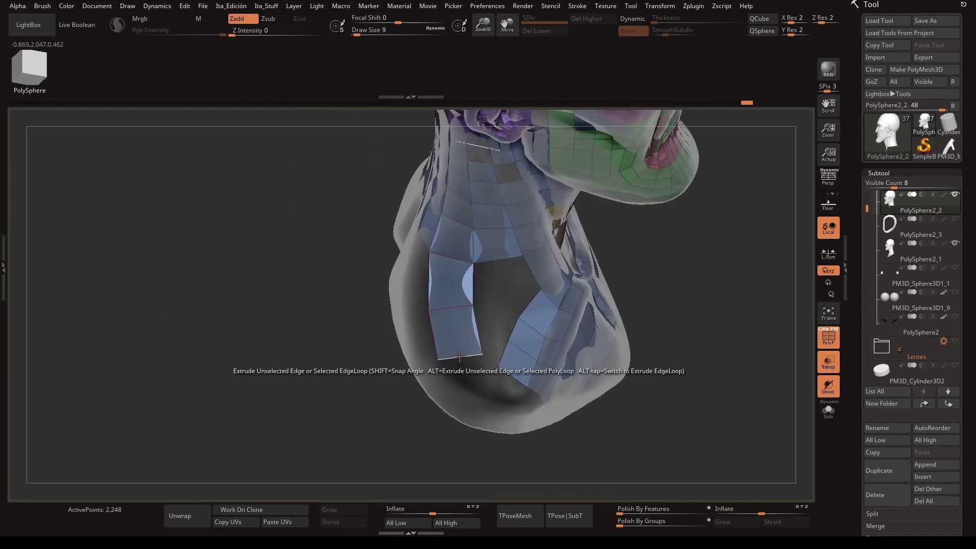
right_click_drag(444, 355, 465, 365)
right_click_drag(431, 263, 533, 282)
mouse_move(584, 349)
right_mouse_down()
mouse_move(371, 239)
mouse_move(684, 300)
mouse_move(423, 148)
mouse_move(311, 327)
mouse_move(713, 410)
mouse_move(527, 395)
right_mouse_up()
- Turn on Transp and Ghost to inspect the neck and chest panels see-through
key("shift+t")
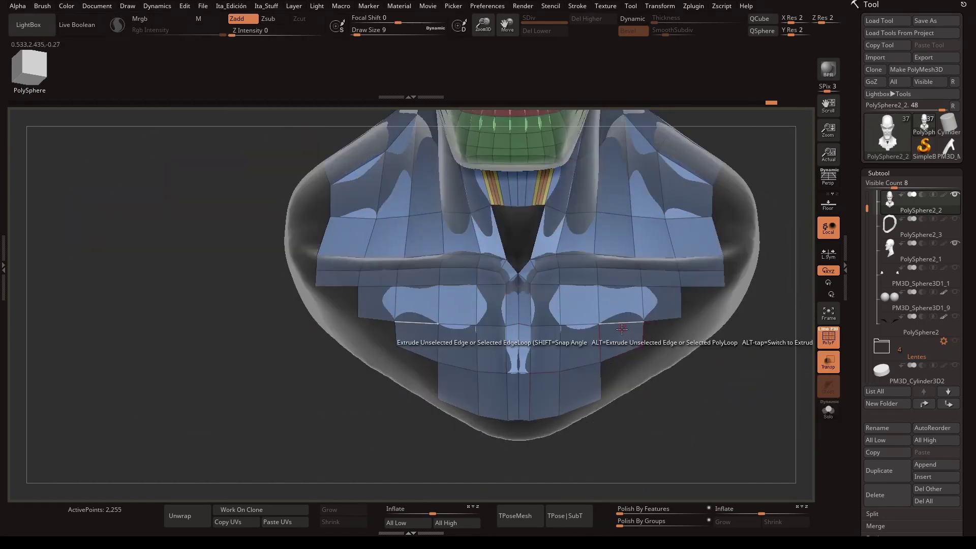
mouse_move(621, 329)
right_mouse_down()
mouse_move(712, 386)
mouse_move(534, 338)
mouse_move(584, 356)
mouse_move(567, 366)
right_mouse_up()
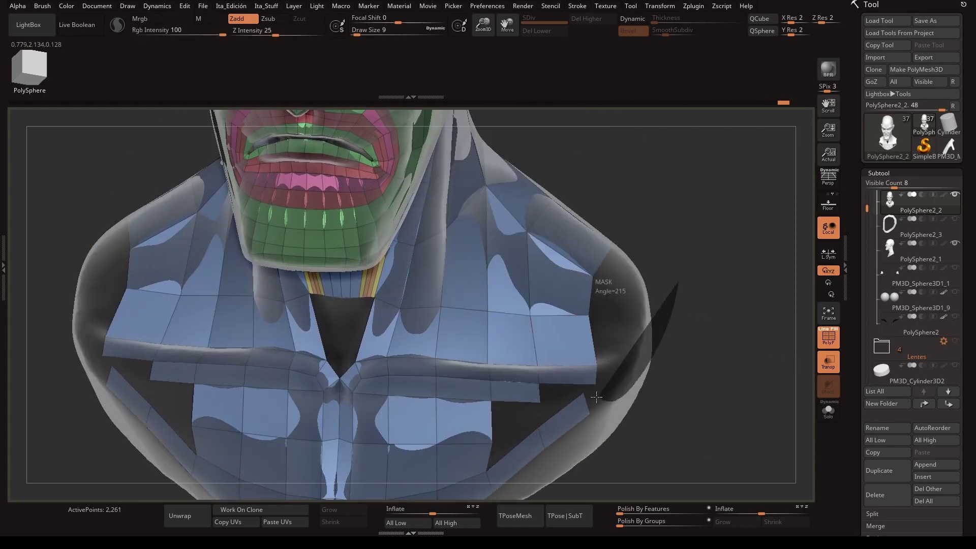
key("shift+g")
mouse_move(540, 382)
right_mouse_down()
mouse_move(656, 414)
mouse_move(610, 380)
right_mouse_up()
mouse_move(712, 387)
right_mouse_down()
mouse_move(625, 379)
mouse_move(636, 392)
mouse_move(629, 352)
right_mouse_up()
right_click_drag(603, 288, 657, 413)
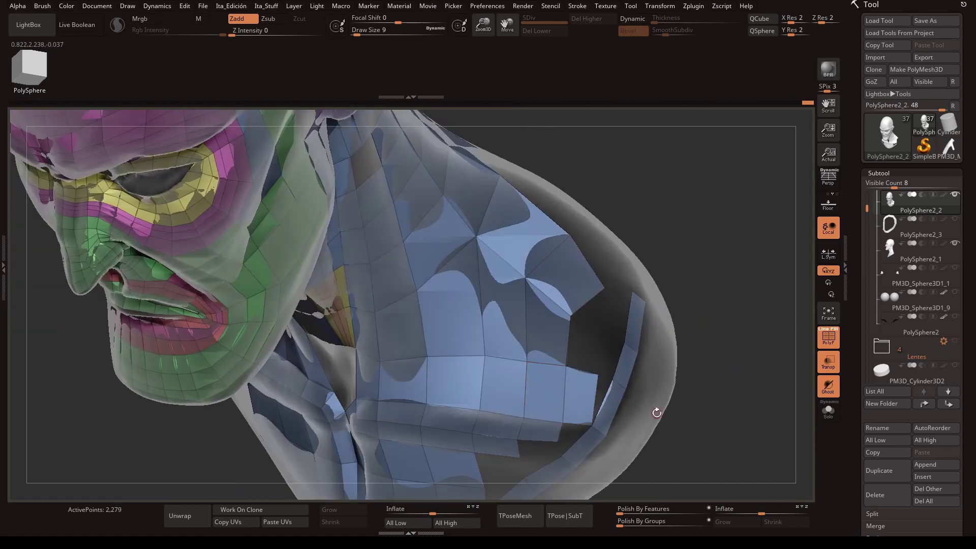
right_click_drag(619, 298, 692, 299, "shift")
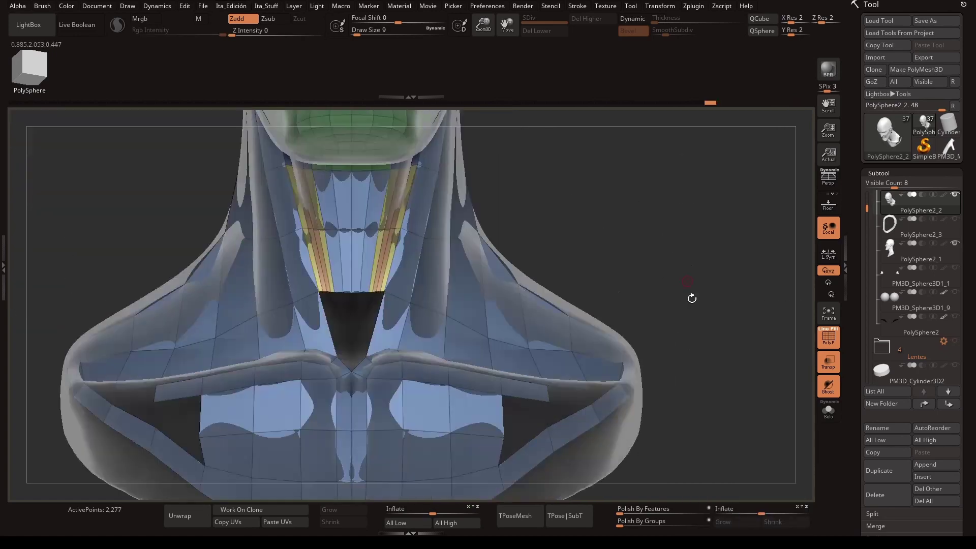
right_click_drag(488, 332, 535, 363)
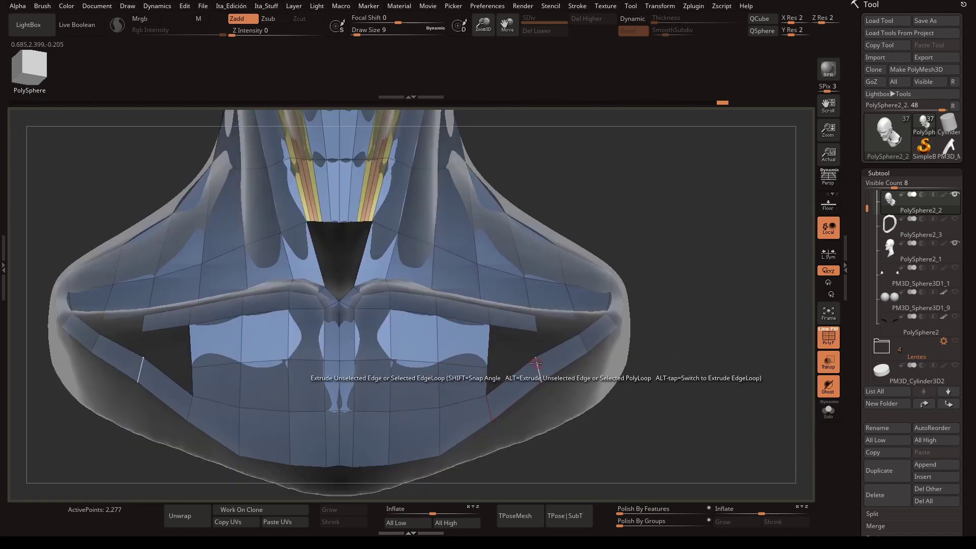
mouse_move(440, 449)
right_mouse_down()
mouse_move(577, 338)
mouse_move(605, 268)
mouse_move(465, 378)
right_mouse_up()
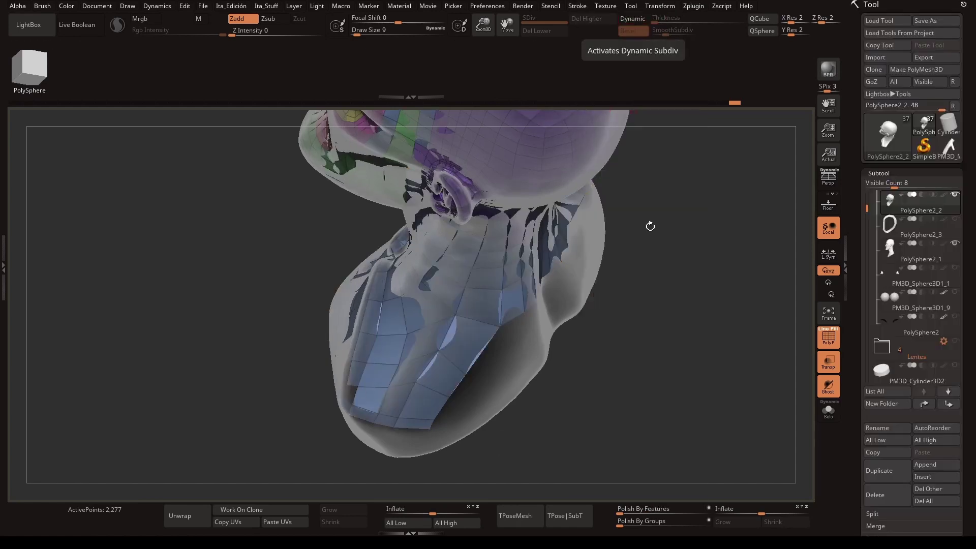
- Delete a lower neck band face and extrude the centre strip down to join the band
mouse_move(650, 226)
right_mouse_down()
mouse_move(471, 422)
mouse_move(555, 420)
right_mouse_up()
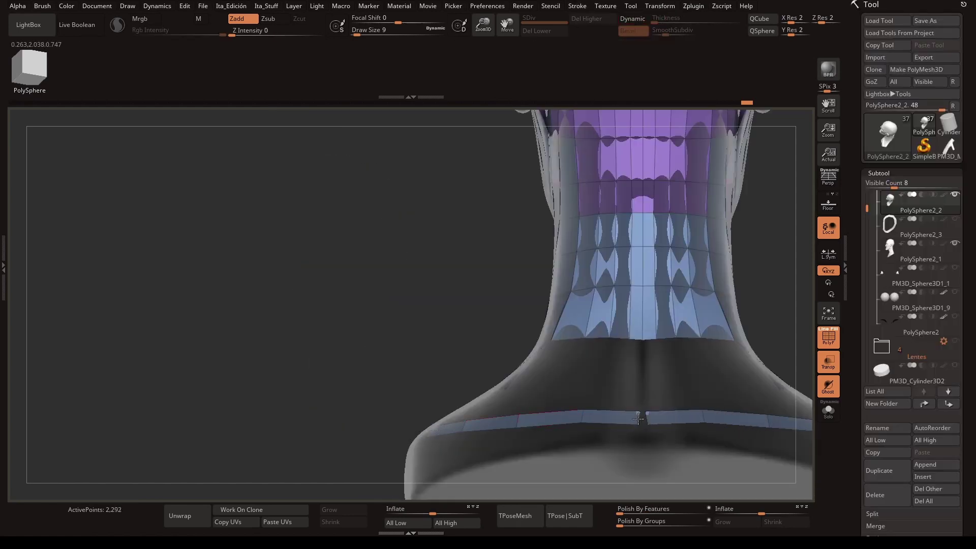
mouse_move(646, 424)
right_mouse_down()
mouse_move(663, 336)
mouse_move(593, 234)
right_mouse_up()
key("space")
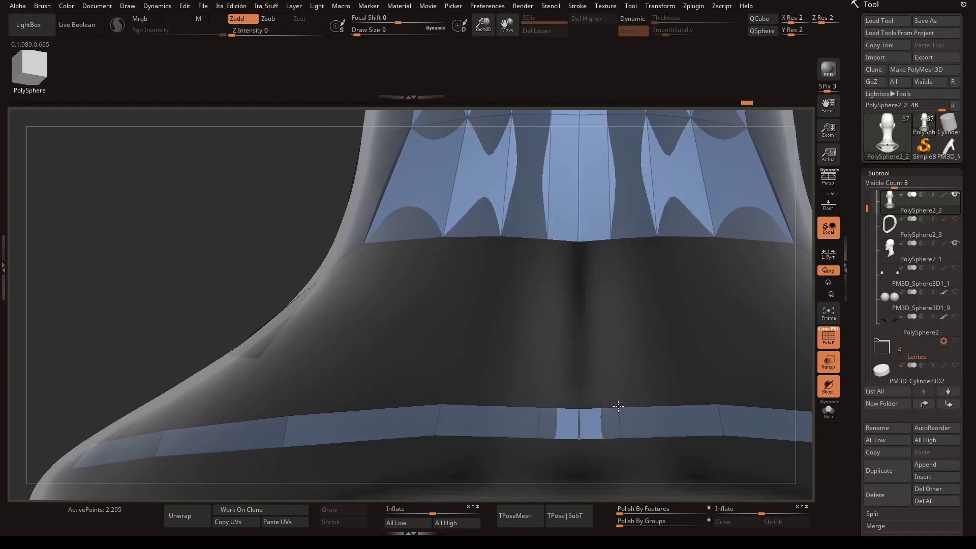
right_click_drag(667, 340, 477, 404)
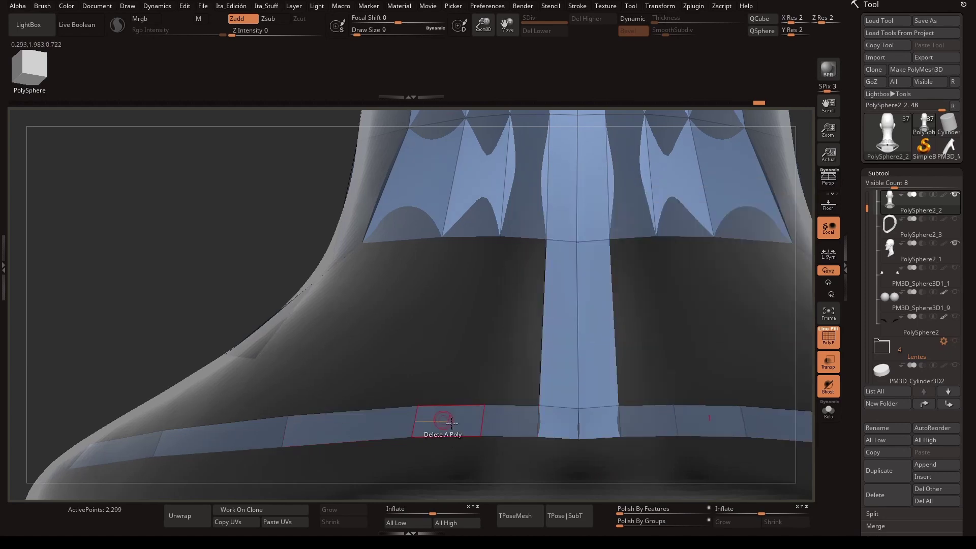
left_click(583, 242)
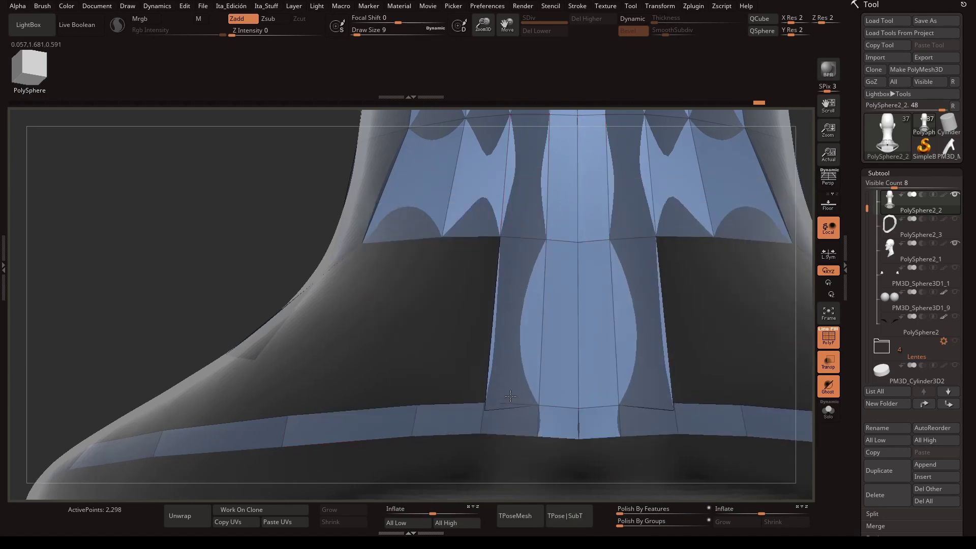
key("space")
key("space")
mouse_move(582, 284)
right_mouse_down()
mouse_move(670, 317)
mouse_move(480, 477)
mouse_move(740, 338)
mouse_move(564, 326)
right_mouse_up()
key("space")
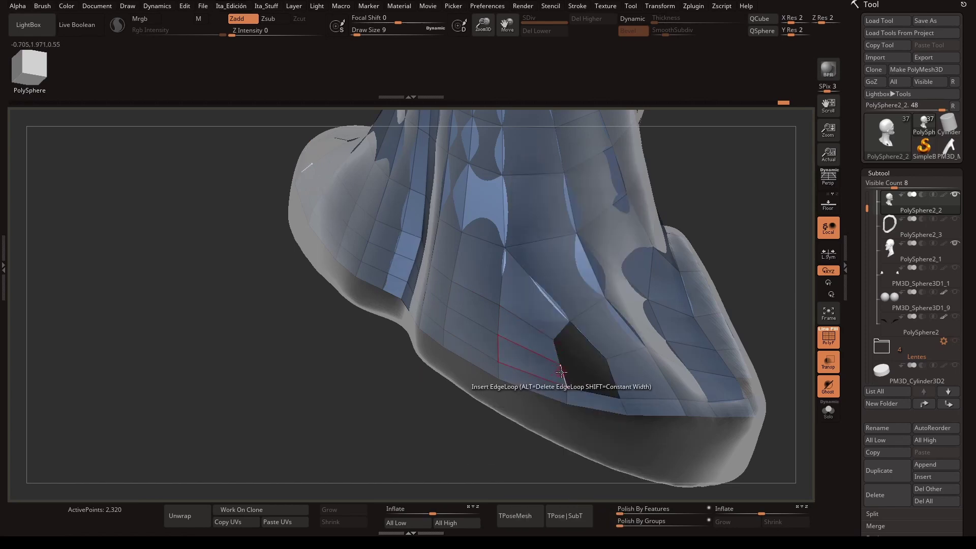
- Collapse the edge at the triangular gap and extrude a polygon into the dark hole
left_click(576, 333)
mouse_move(576, 334)
right_mouse_down()
mouse_move(778, 277)
mouse_move(737, 307)
mouse_move(540, 370)
mouse_move(623, 286)
mouse_move(614, 295)
right_mouse_up()
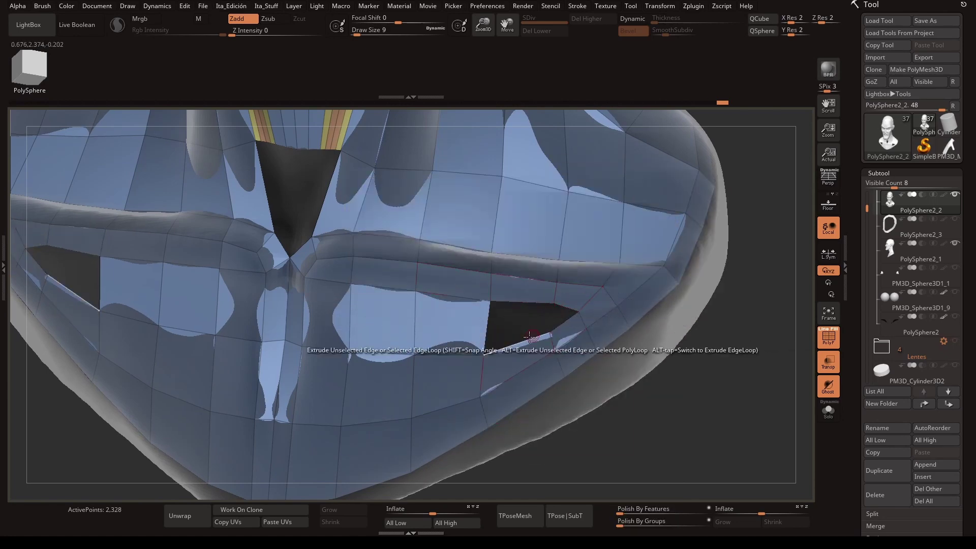
left_click_drag(530, 337, 499, 348)
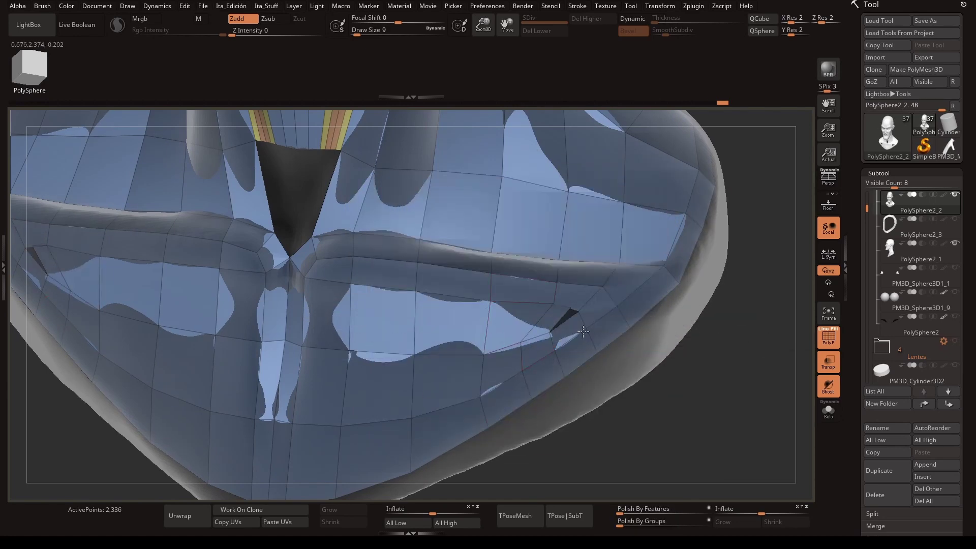
- Check the retopology piece alone with Solo, then reselect PolySphere2_2
key("f")
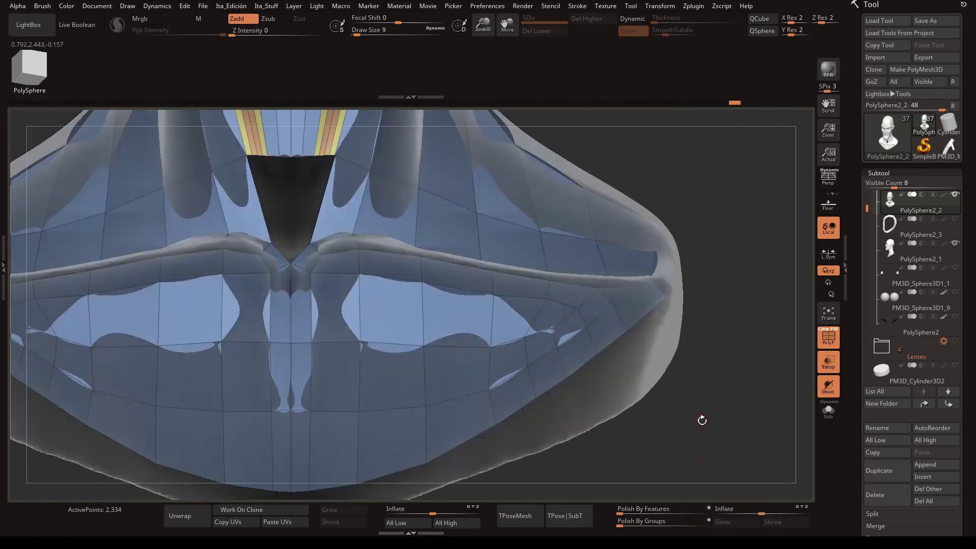
left_click(828, 409)
mouse_move(665, 349)
left_mouse_down()
mouse_move(655, 366)
mouse_move(645, 338)
mouse_move(584, 390)
mouse_move(736, 299)
mouse_move(439, 333)
left_mouse_up()
left_click(828, 410)
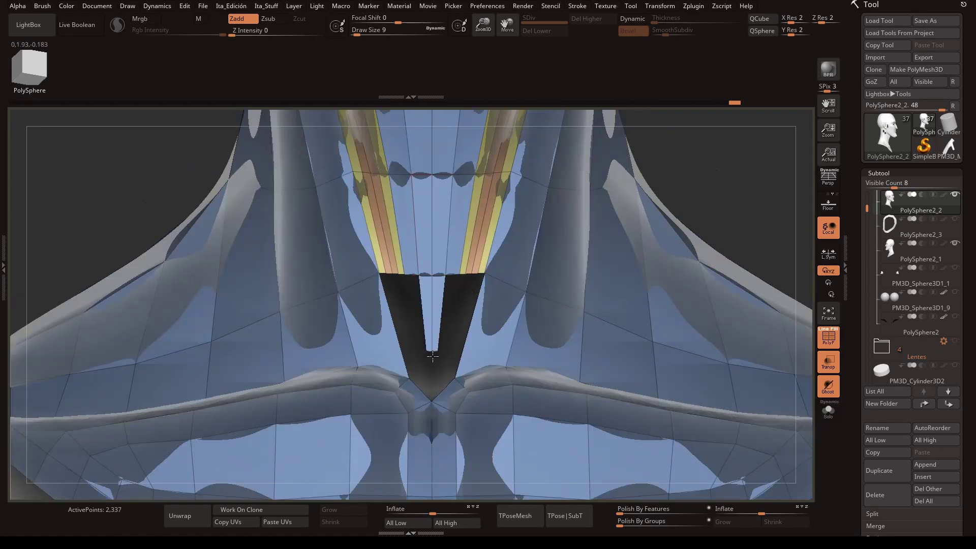
left_click(469, 392, "alt")
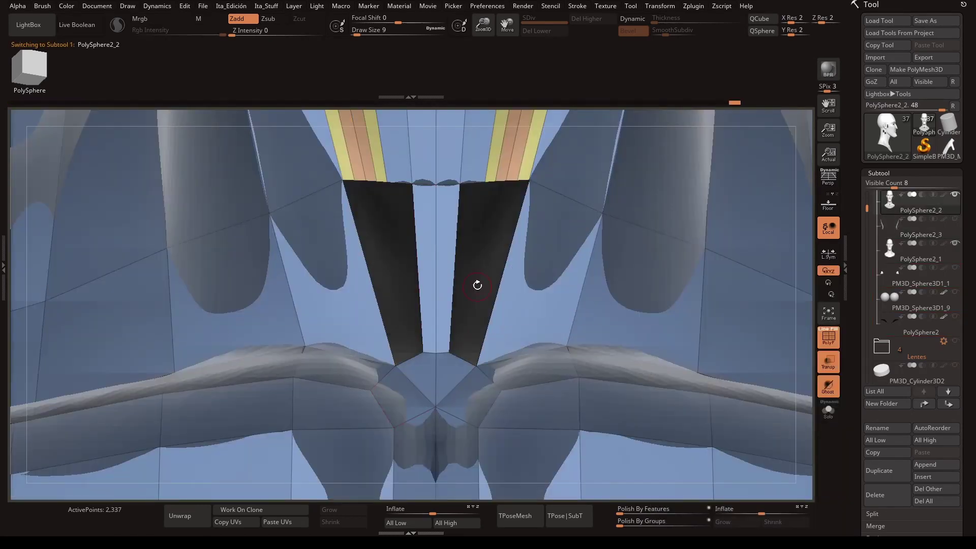
- Pick a new edge action, isolate the mesh and lower Draw Size to 14
right_click(477, 284)
left_click(379, 217)
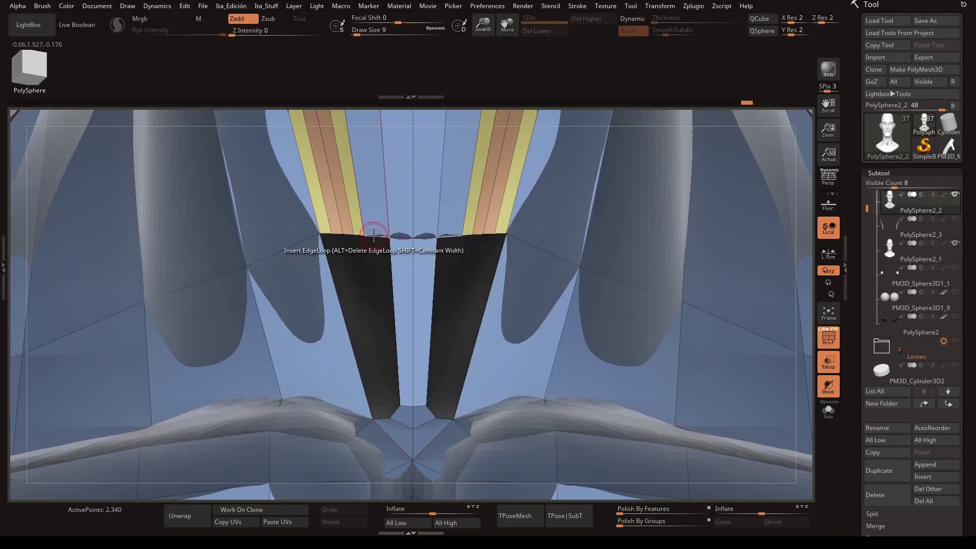
mouse_move(458, 305)
left_mouse_down()
mouse_move(466, 333)
mouse_move(610, 316)
left_mouse_up()
left_click(828, 410)
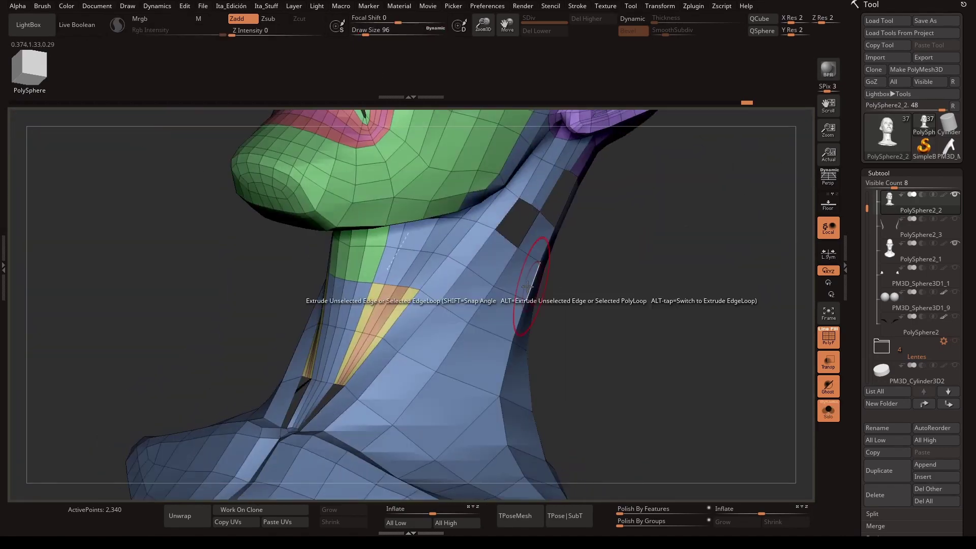
mouse_move(331, 297)
left_mouse_down()
mouse_move(583, 162)
mouse_move(480, 146)
left_mouse_up()
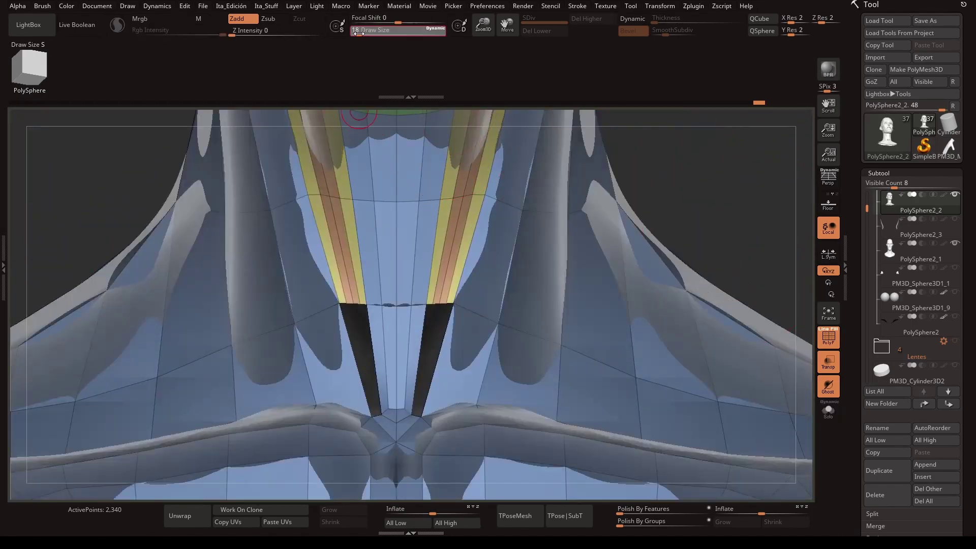
left_click_drag(359, 33, 358, 33)
left_click_drag(746, 157, 405, 227)
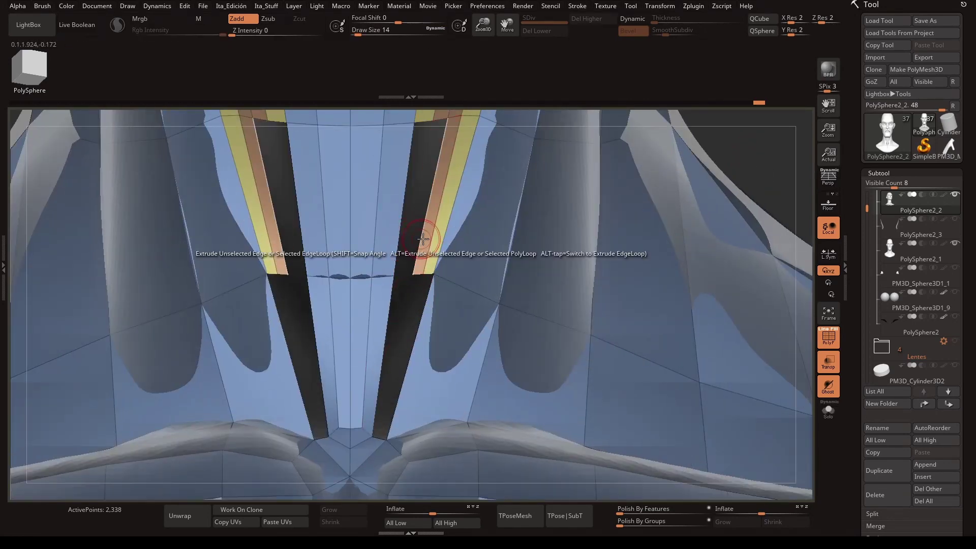
- Undo the last extension and insert multiple edge loops into the front-neck strips
key("ctrl+z")
key("space")
left_click(366, 215)
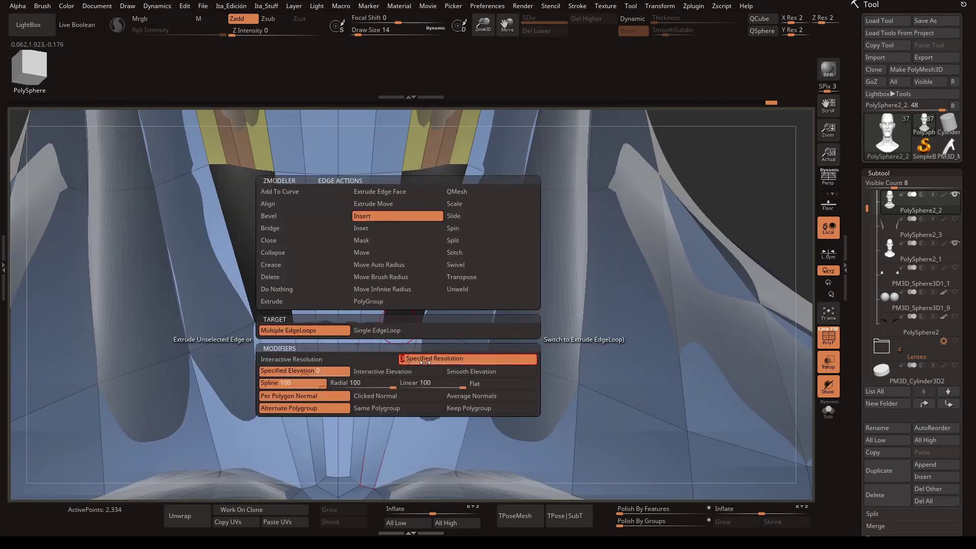
left_click_drag(356, 280, 415, 169)
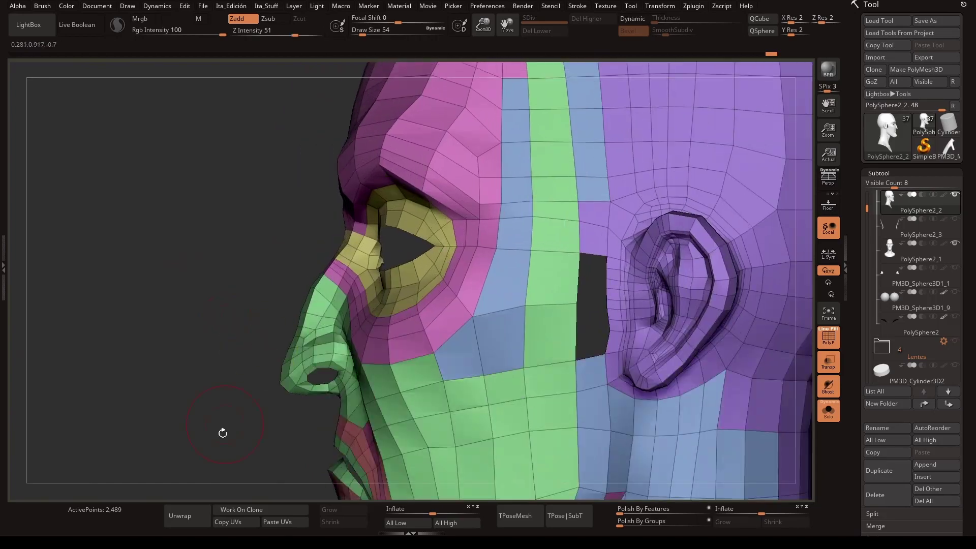
- Reselect ZModeler, move the ear-side edge into the cheek gap and extrude a face there
key("b")
key("z")
key("m")
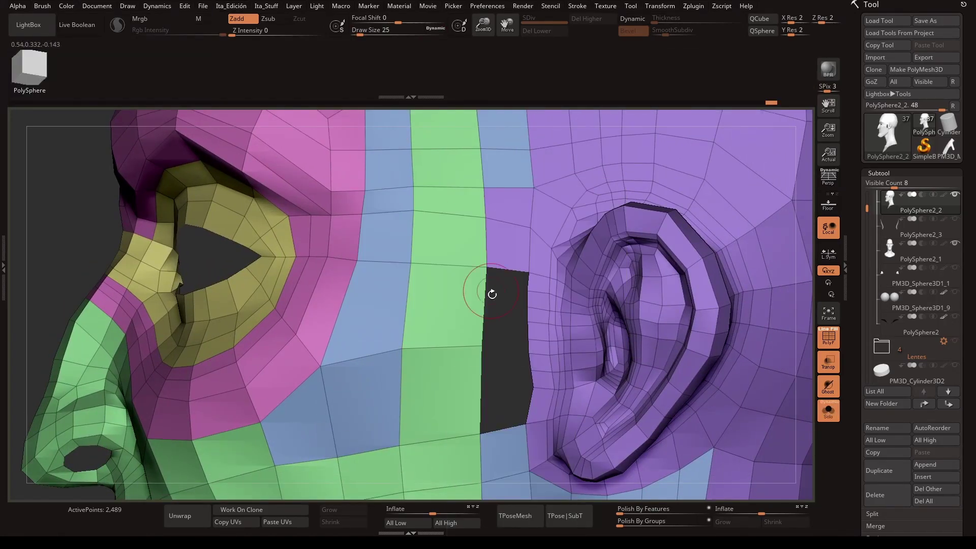
left_click_drag(488, 405, 457, 252)
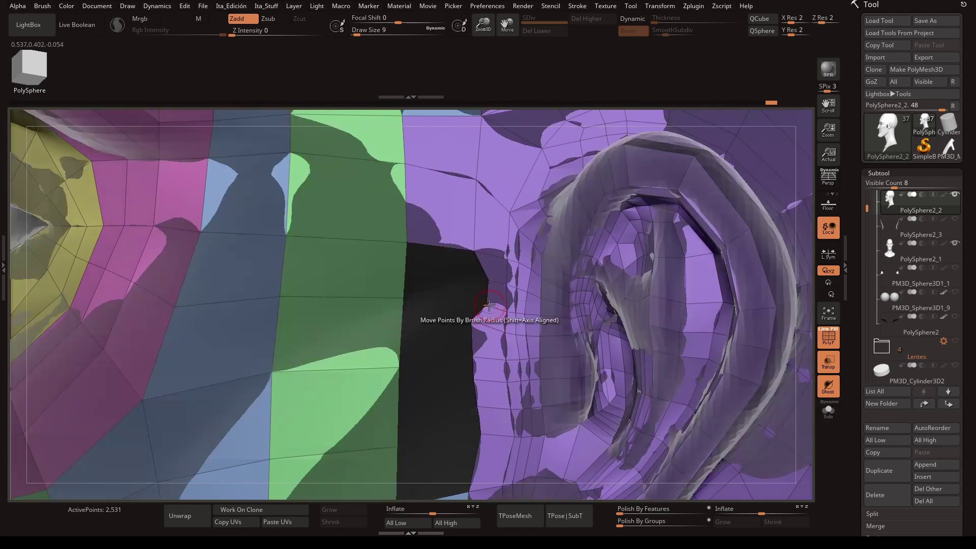
key("space")
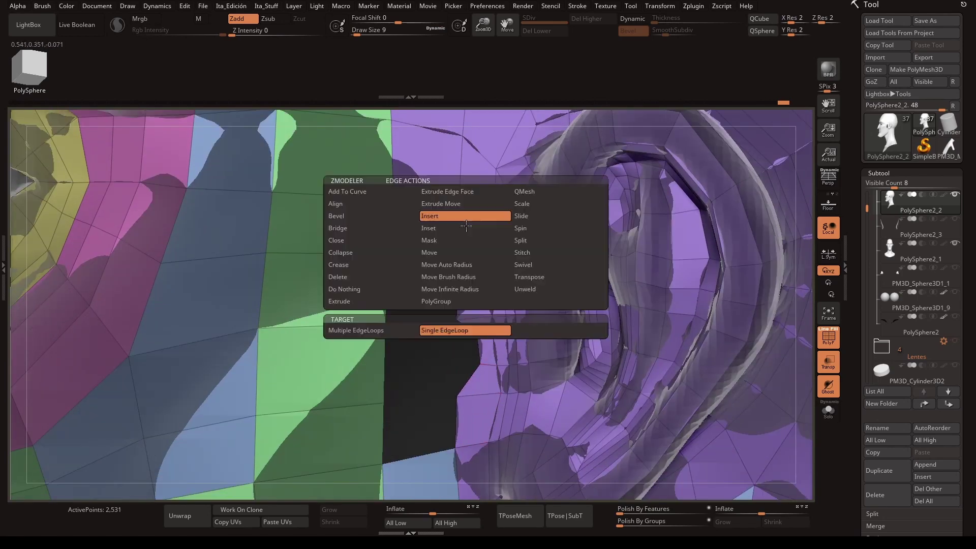
left_click_drag(477, 333, 461, 297)
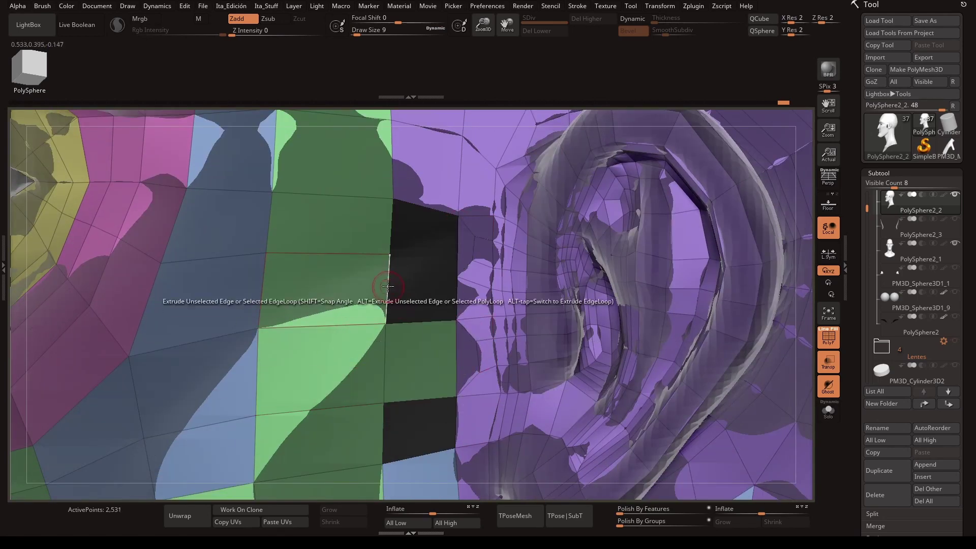
key("space")
left_click(413, 419)
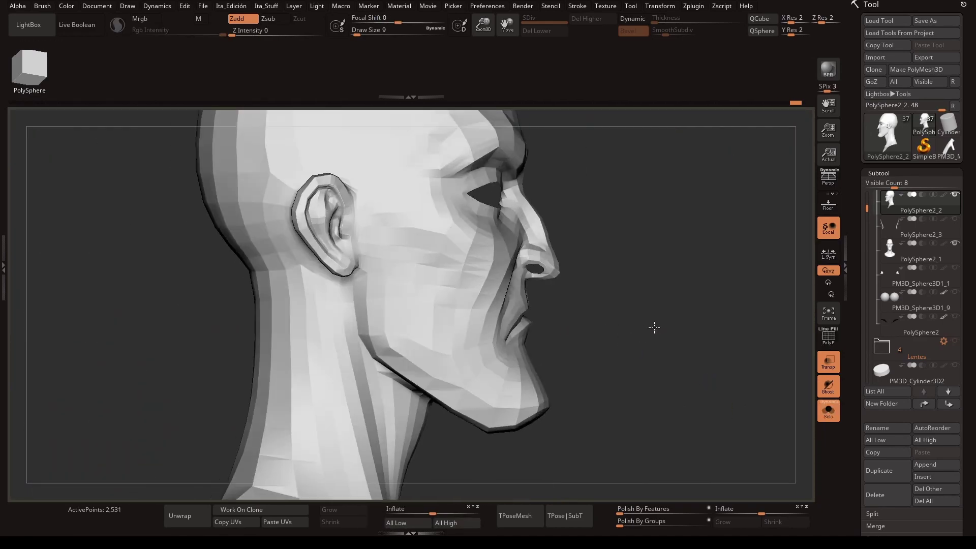
- Orbit the shaded head and neck, then restore the PolyF wireframe with Shift+F
left_click_drag(629, 315, 822, 332)
left_click(829, 336)
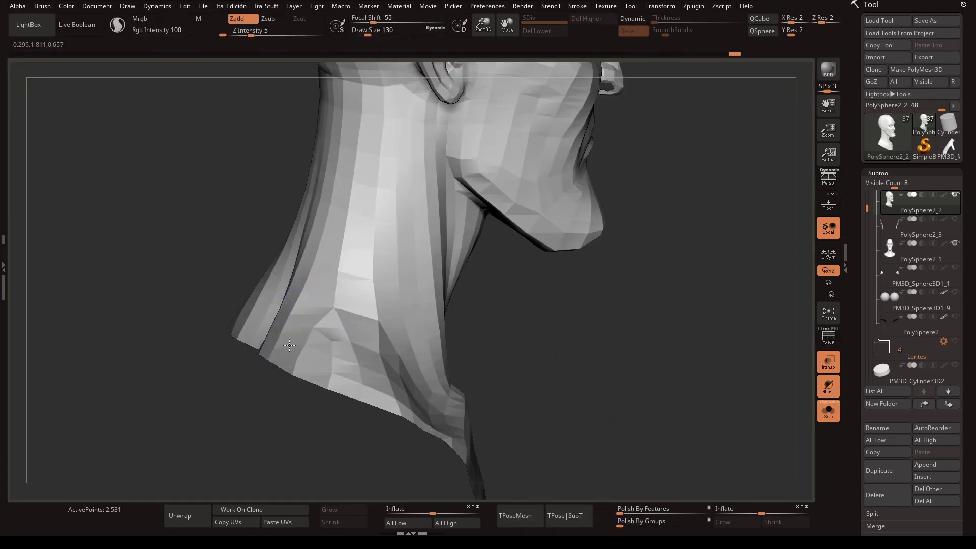
left_click_drag(632, 244, 673, 361)
key("shift+f")
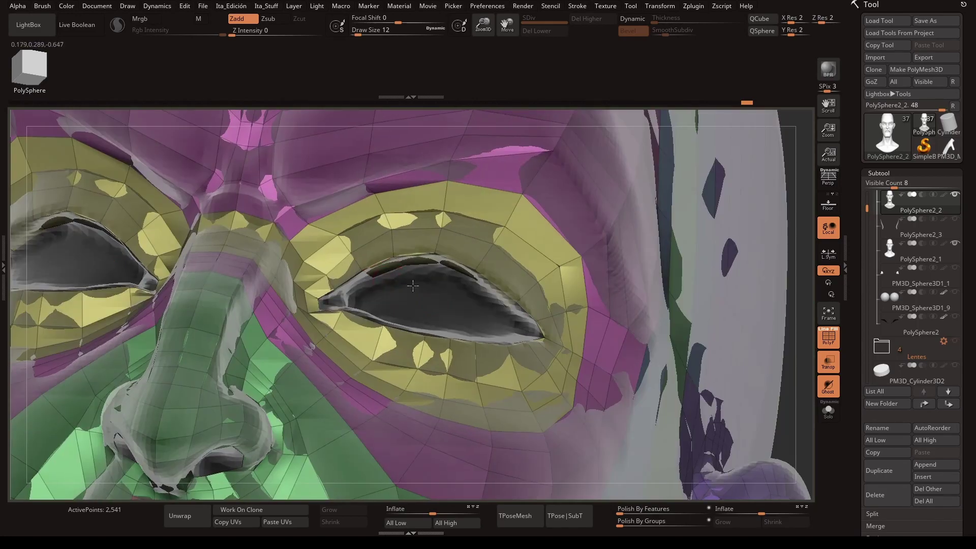
- Add polygons along the inner eyelid edge of the eye opening
right_click_drag(413, 286, 506, 318)
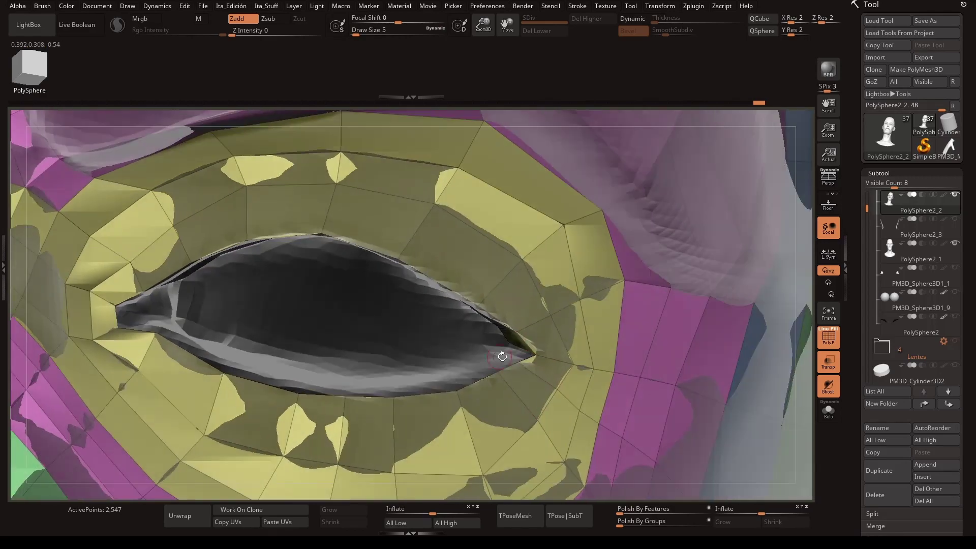
mouse_move(499, 348)
right_mouse_down()
mouse_move(479, 362)
mouse_move(398, 363)
mouse_move(257, 400)
right_mouse_up()
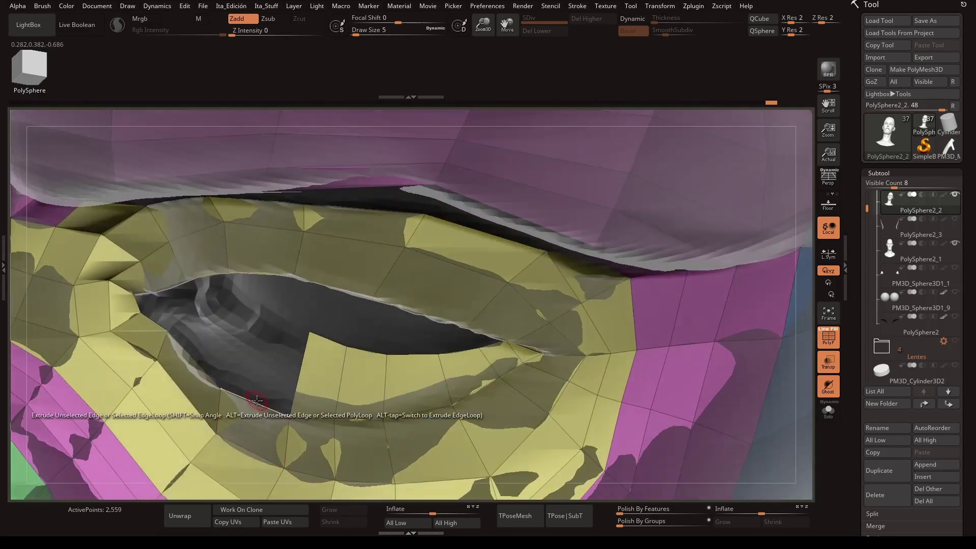
right_click_drag(247, 304, 372, 301)
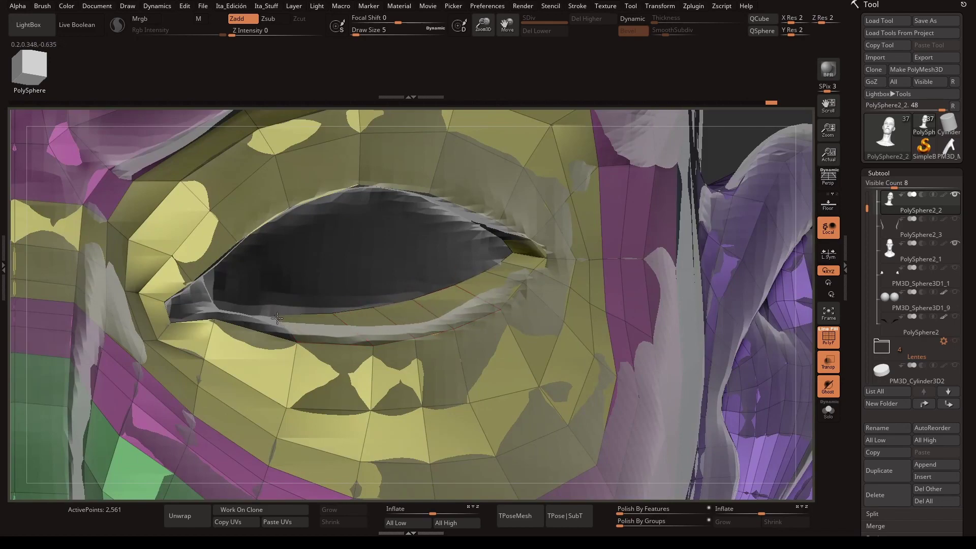
mouse_move(277, 319)
right_mouse_down()
mouse_move(240, 318)
mouse_move(290, 339)
right_mouse_up()
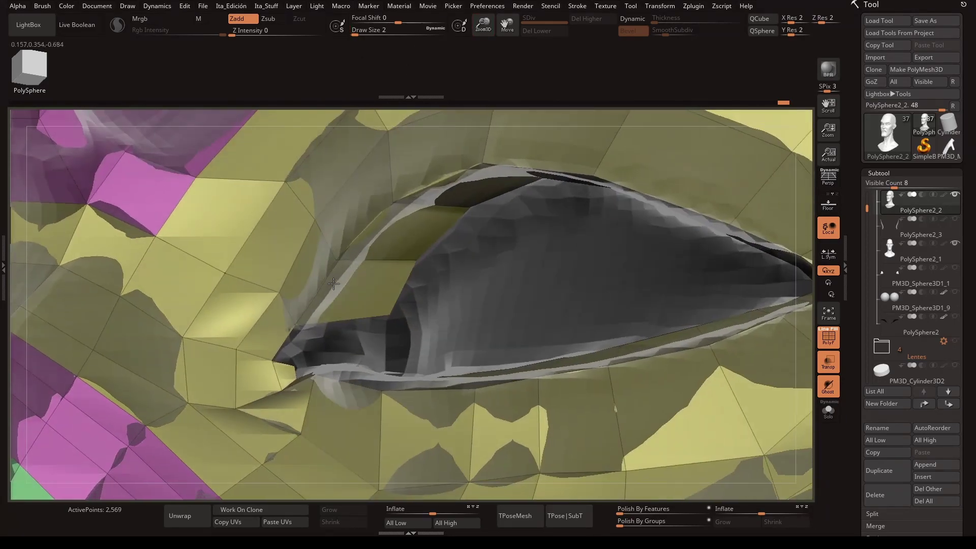
key("space")
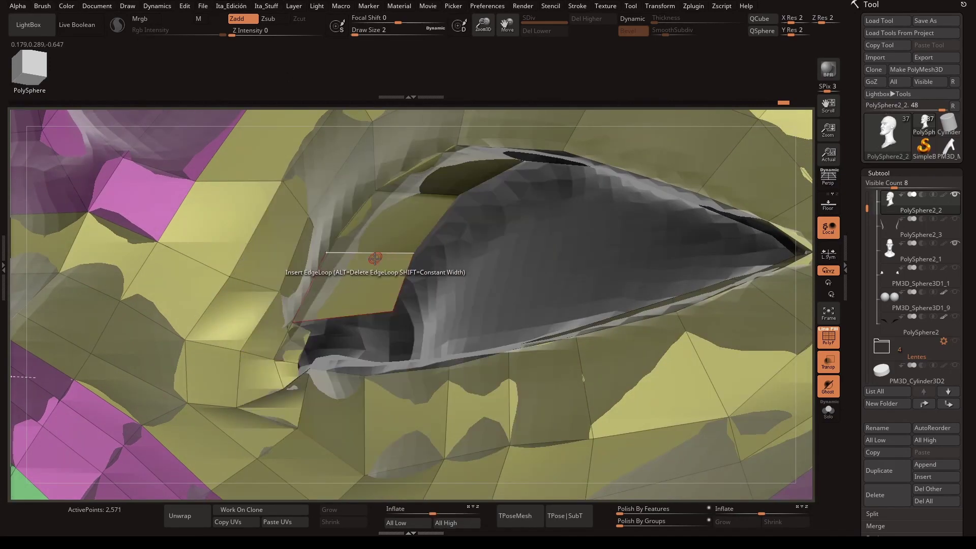
mouse_move(332, 348)
right_mouse_down()
mouse_move(305, 334)
mouse_move(340, 406)
mouse_move(283, 371)
mouse_move(376, 399)
right_mouse_up()
- Extend a two-panel strip from the upper lid across the dark eye opening
key("space")
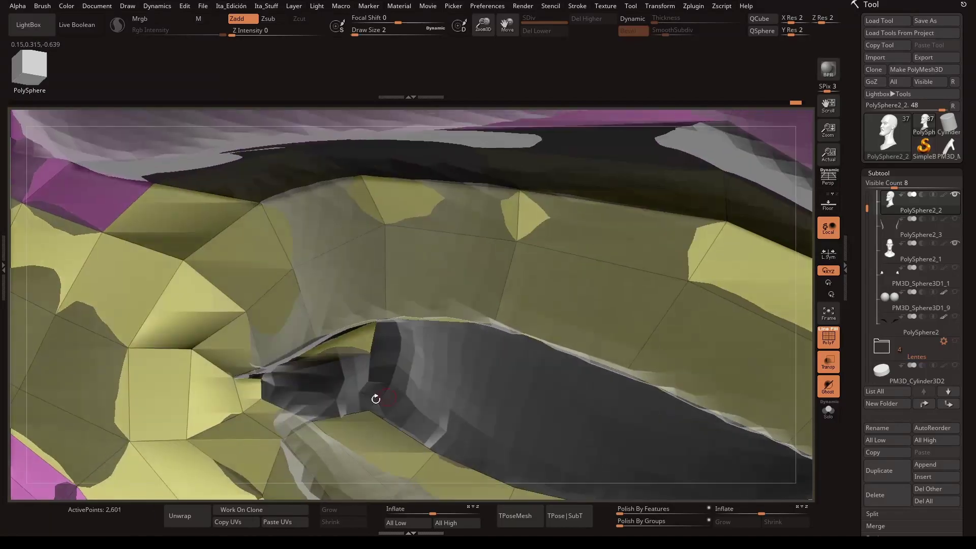
mouse_move(343, 370)
right_mouse_down()
mouse_move(487, 336)
mouse_move(447, 353)
mouse_move(377, 359)
mouse_move(414, 353)
mouse_move(533, 270)
mouse_move(425, 323)
mouse_move(408, 361)
right_mouse_up()
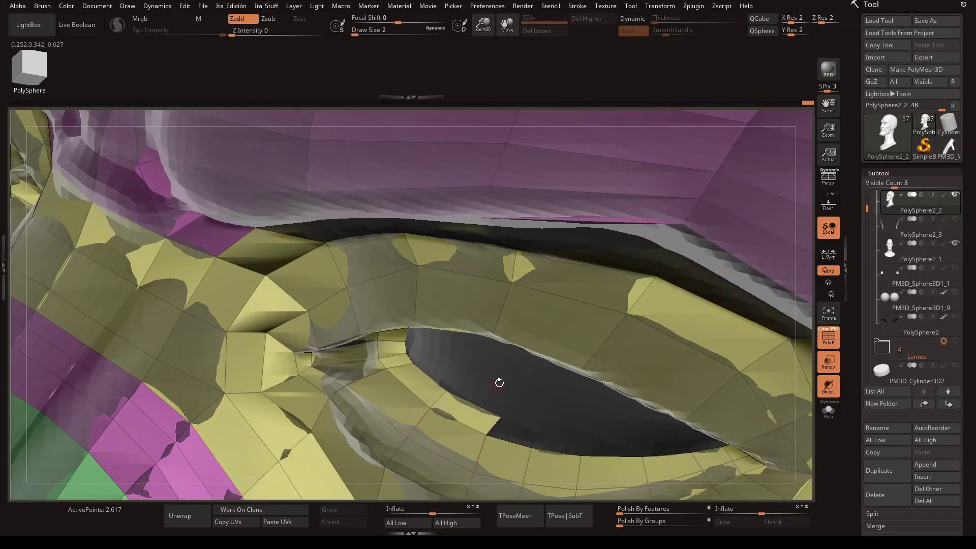
mouse_move(500, 383)
right_mouse_down()
mouse_move(484, 414)
mouse_move(578, 322)
mouse_move(525, 356)
mouse_move(534, 362)
mouse_move(560, 343)
mouse_move(628, 364)
right_mouse_up()
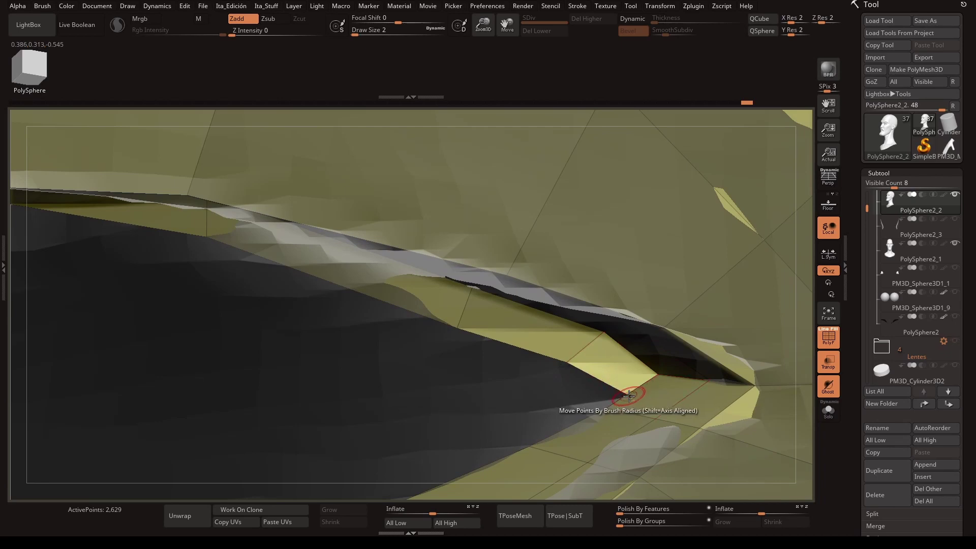
mouse_move(569, 400)
right_mouse_down()
mouse_move(399, 407)
mouse_move(534, 311)
right_mouse_up()
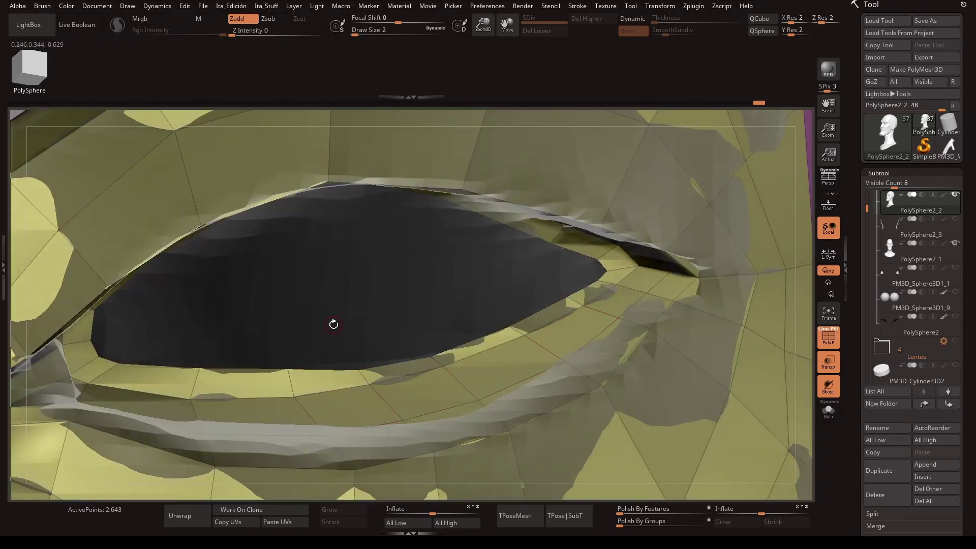
right_click_drag(333, 325, 355, 305)
left_click_drag(326, 198, 502, 292)
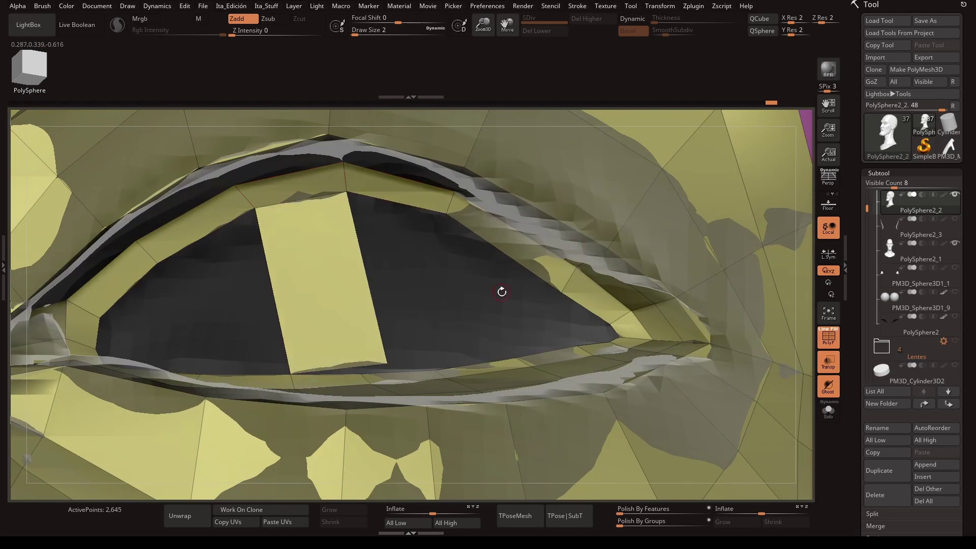
mouse_move(502, 291)
right_mouse_down()
mouse_move(331, 228)
mouse_move(157, 396)
right_mouse_up()
left_click(331, 229)
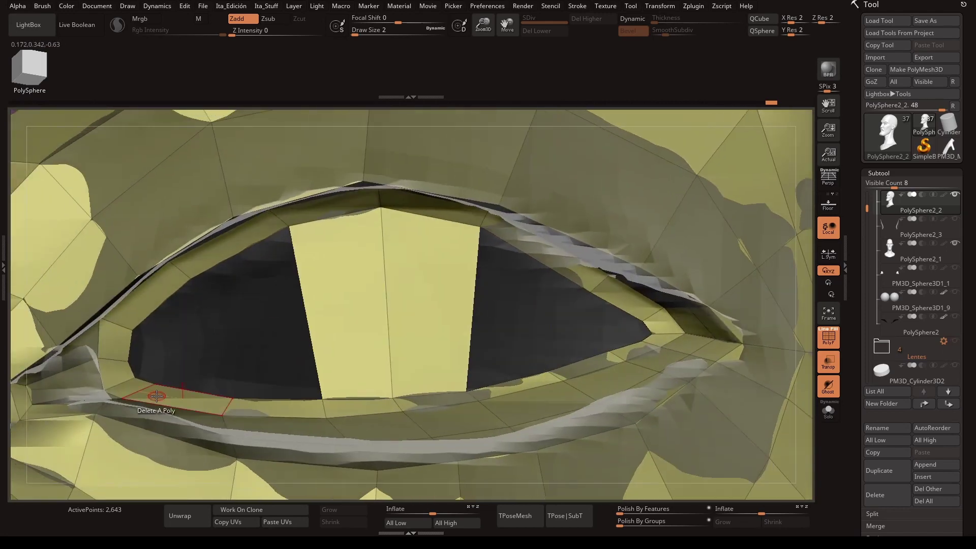
left_click_drag(143, 379, 282, 383)
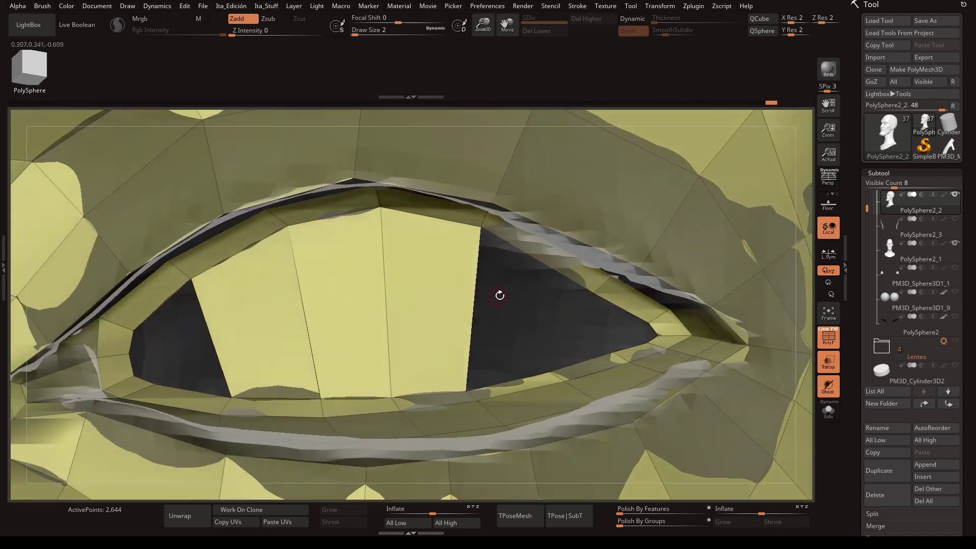
- Reframe the face and set the edge action to Move Points By Brush Radius
key("space")
key("f")
scroll(776, 185, "down", 2)
scroll(689, 285, "up", 3)
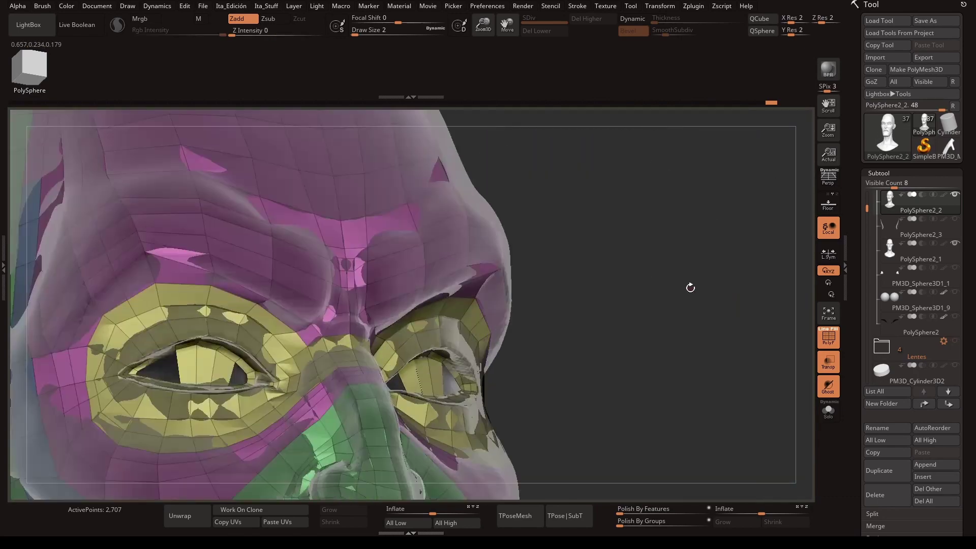
scroll(703, 225, "up", 3)
scroll(331, 349, "up", 3)
key("space")
left_click(327, 276)
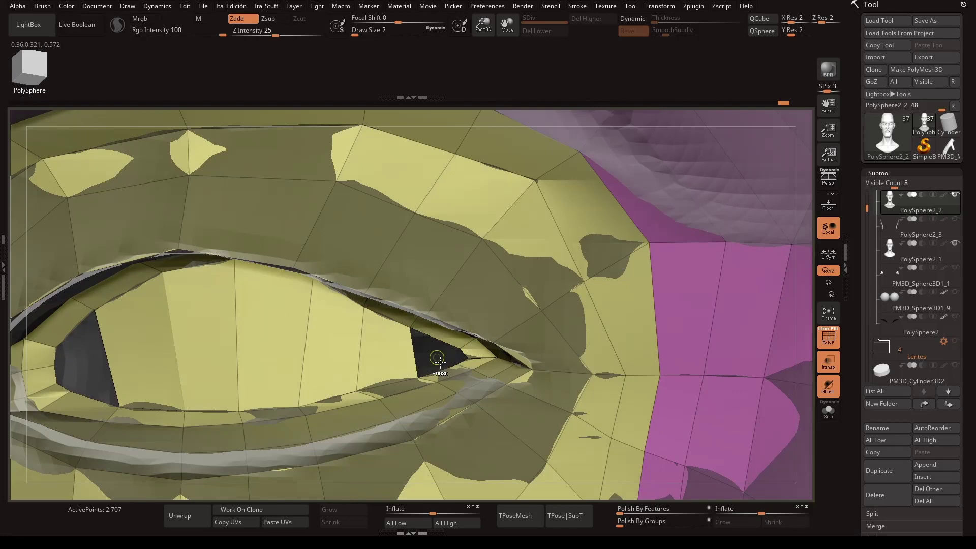
right_click_drag(387, 324, 186, 426)
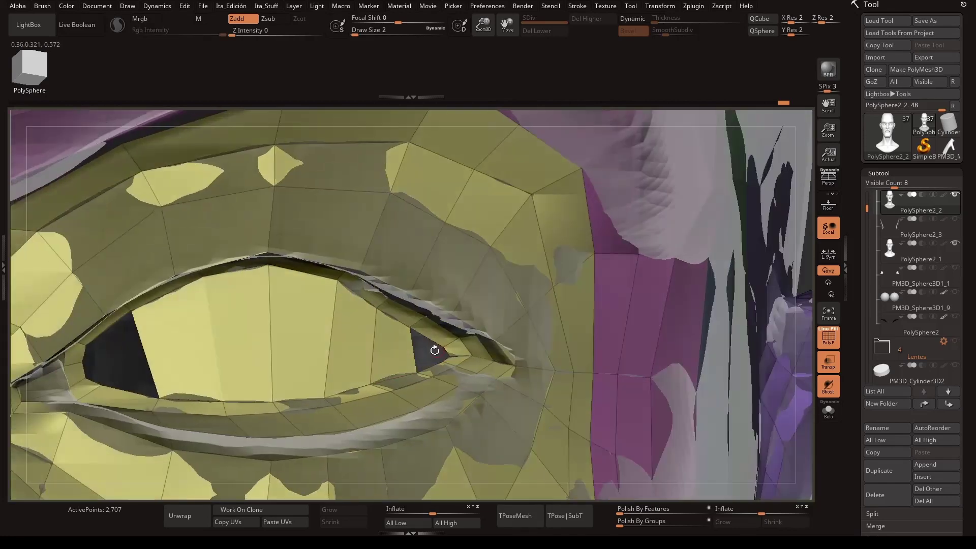
scroll(458, 345, "up", 3)
scroll(536, 366, "up", 3)
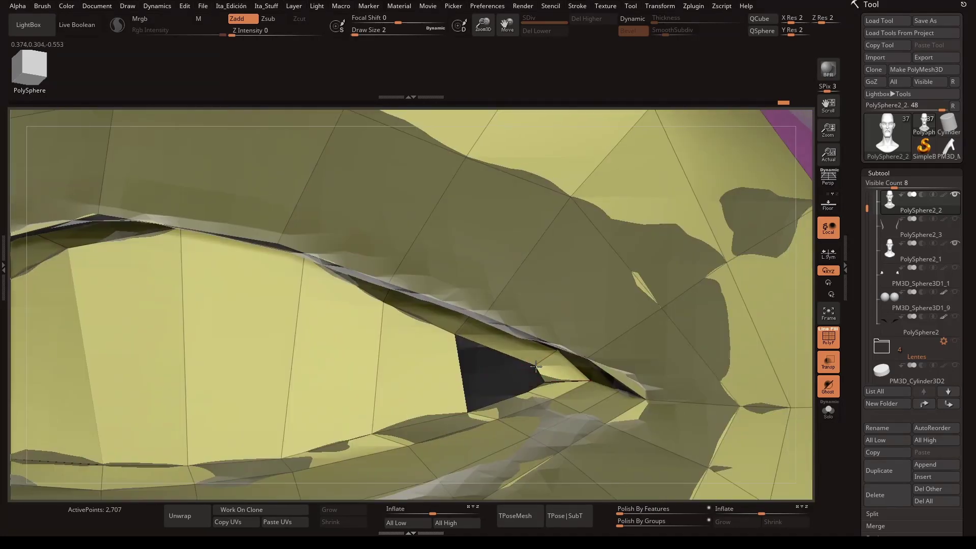
- Fill the gap near the inner eye corner and turn Dynamic Subdiv off
key("space")
left_click(447, 219)
left_click(510, 394)
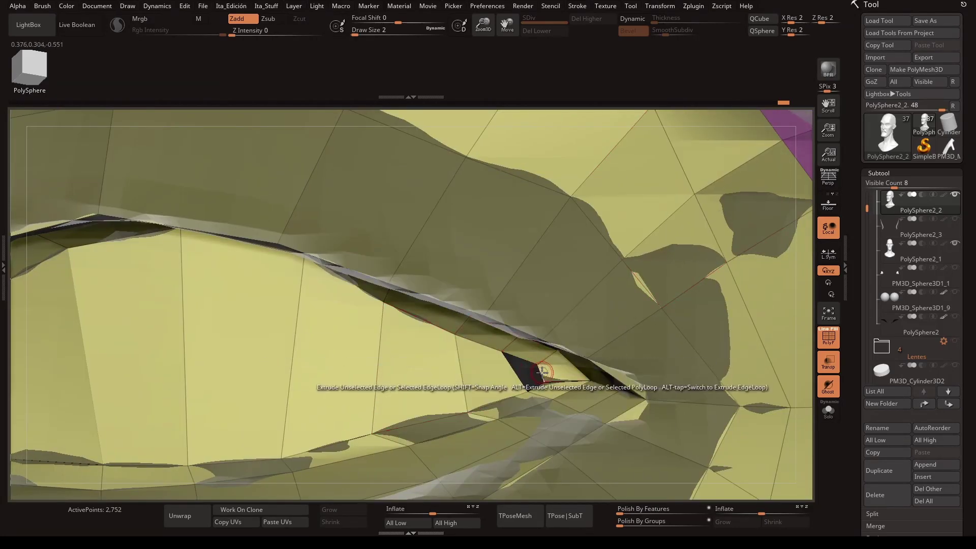
mouse_move(546, 373)
right_mouse_down()
mouse_move(239, 447)
mouse_move(266, 392)
right_mouse_up()
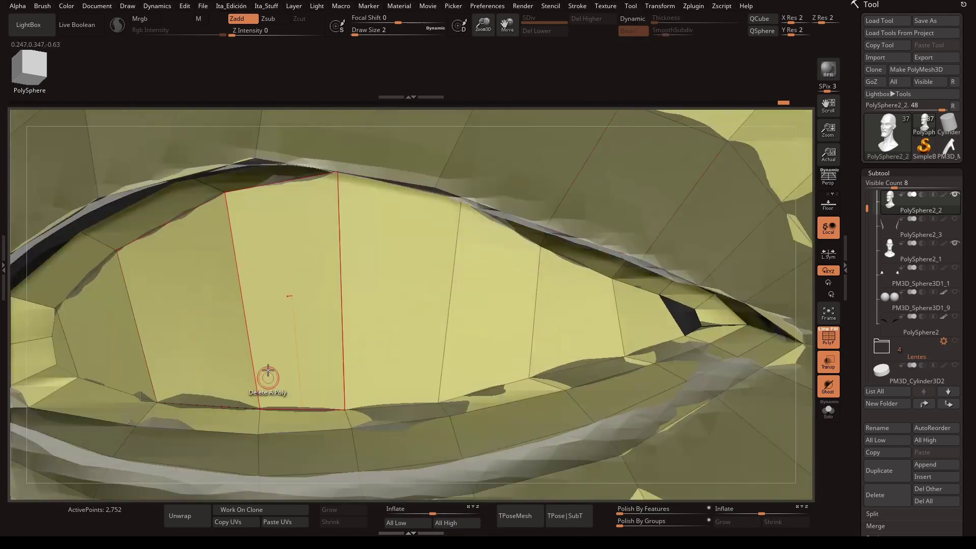
left_click(632, 23)
left_click(634, 23)
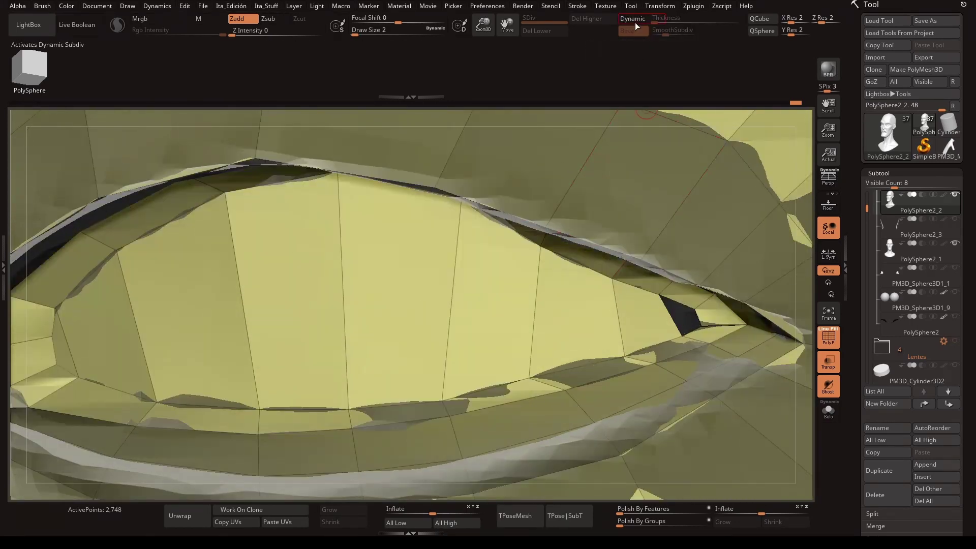
right_click_drag(703, 330, 518, 316)
left_click(518, 316)
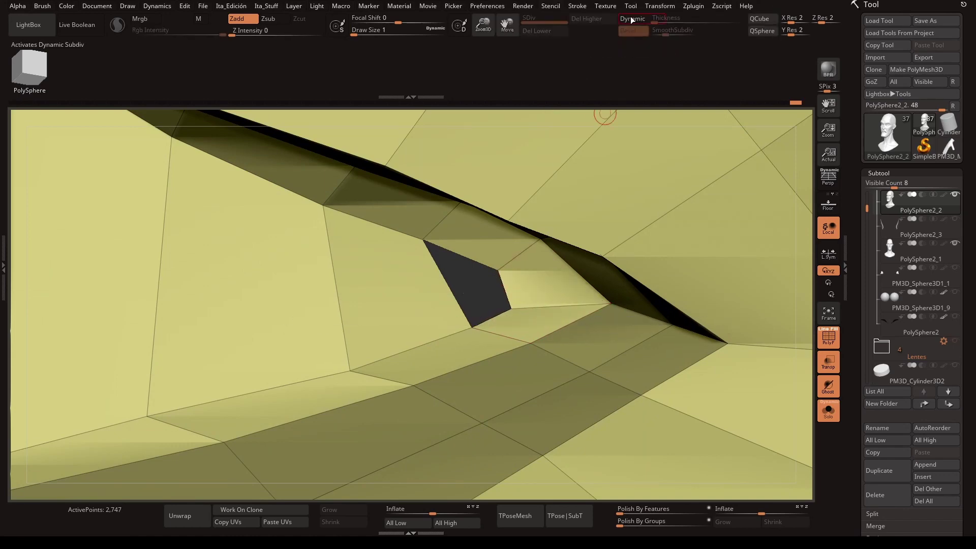
- Frame and orbit the head to inspect the closed eye from side, front and below
key("ctrl+z")
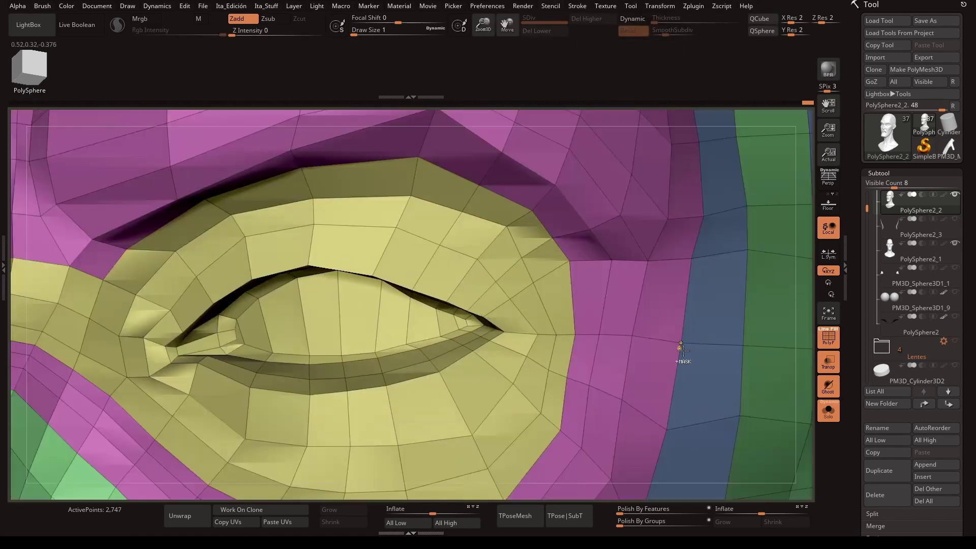
right_click_drag(711, 234, 811, 277)
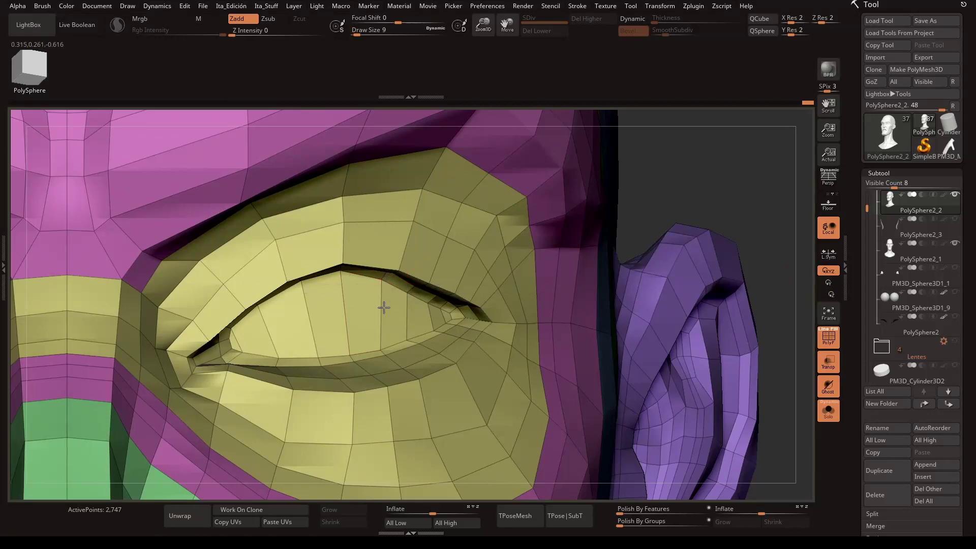
right_click_drag(384, 308, 381, 283)
key("f")
right_click_drag(642, 170, 397, 264)
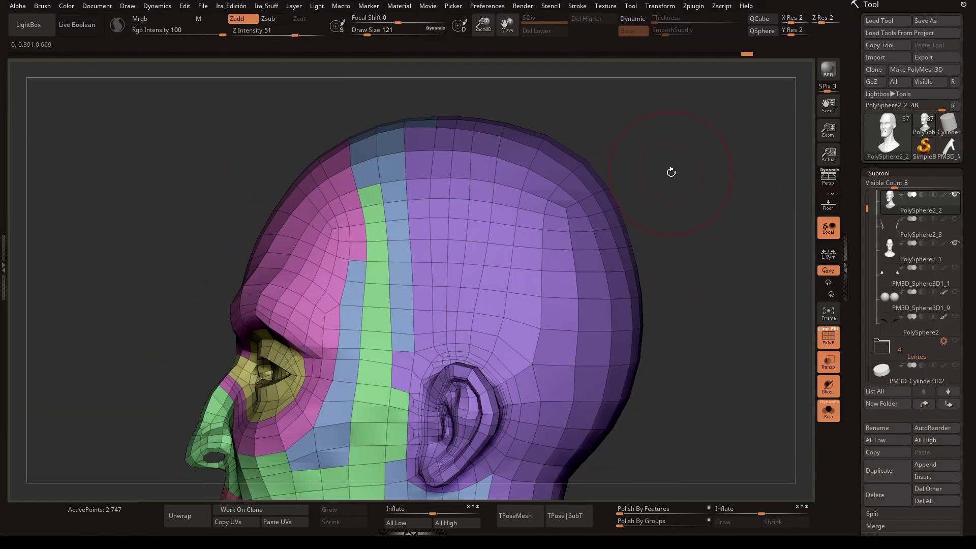
right_click_drag(631, 206, 391, 51)
mouse_move(371, 311)
right_mouse_down()
mouse_move(348, 214)
mouse_move(588, 331)
mouse_move(386, 303)
mouse_move(592, 238)
mouse_move(429, 290)
mouse_move(580, 200)
mouse_move(473, 54)
mouse_move(579, 249)
right_mouse_up()
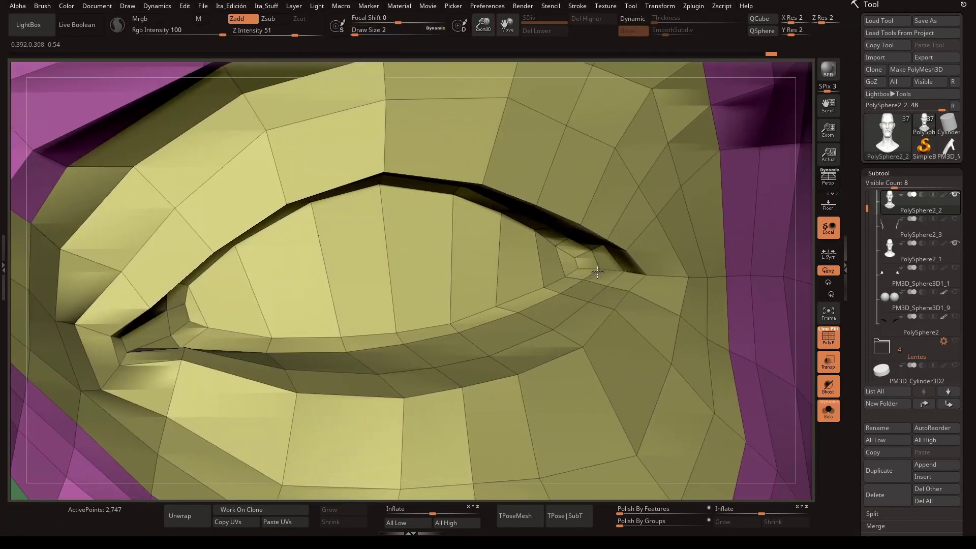
right_click_drag(772, 333, 183, 303)
key("f")
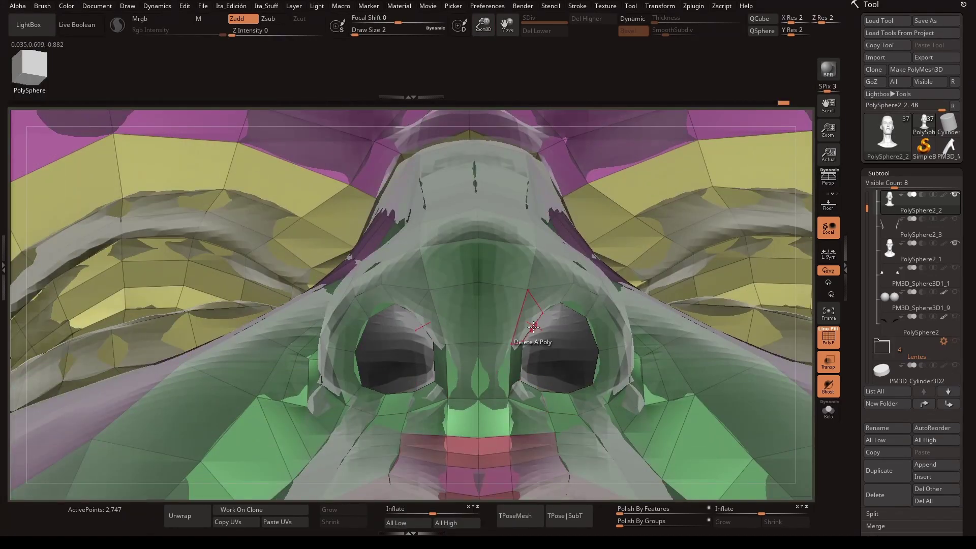
- Pull points around the nostril opening and delete a polygon at the eye corner
right_click_drag(534, 327, 302, 368)
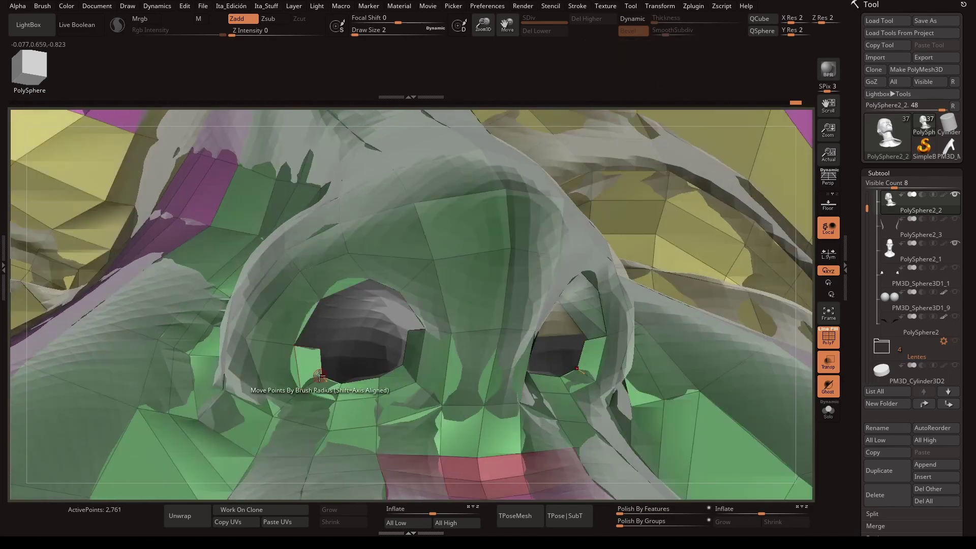
right_click_drag(559, 152, 351, 244)
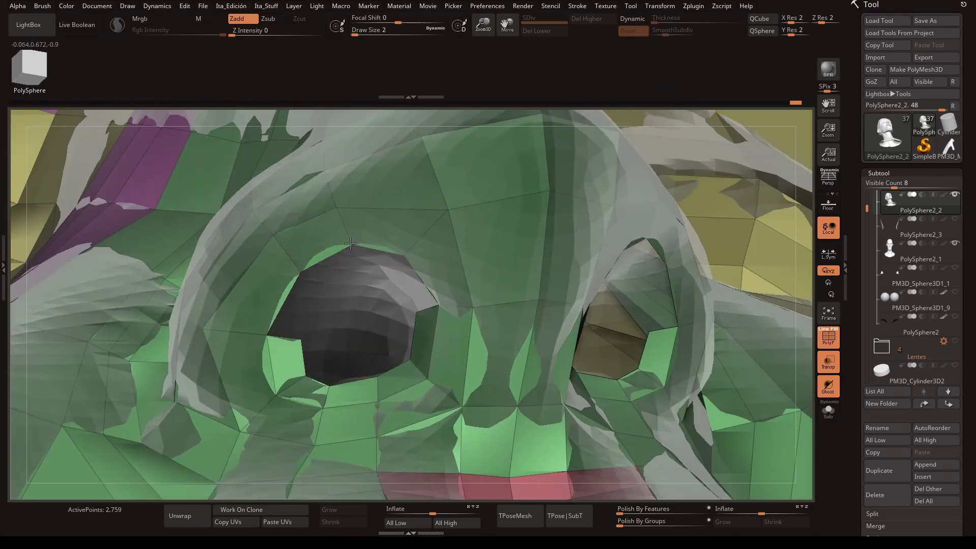
left_click(404, 284)
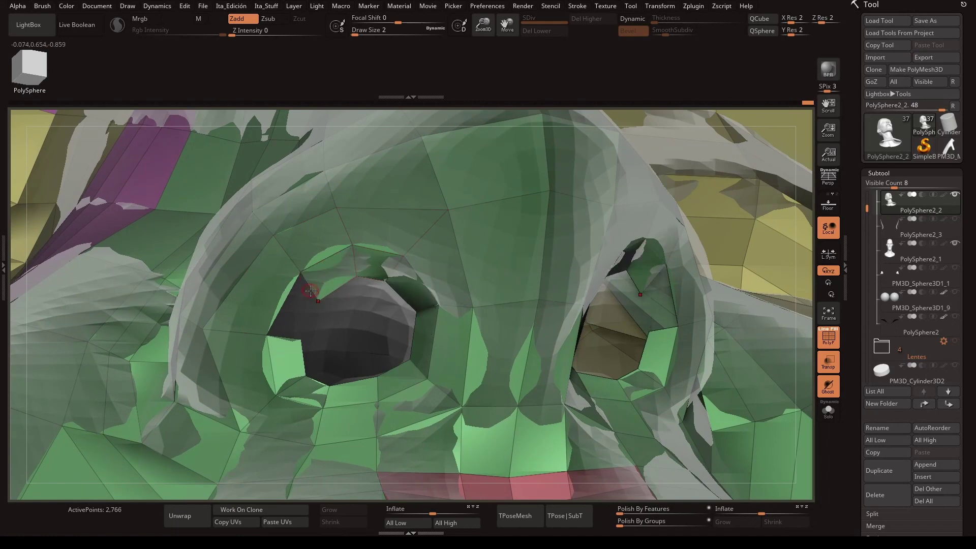
right_click_drag(297, 335, 405, 374)
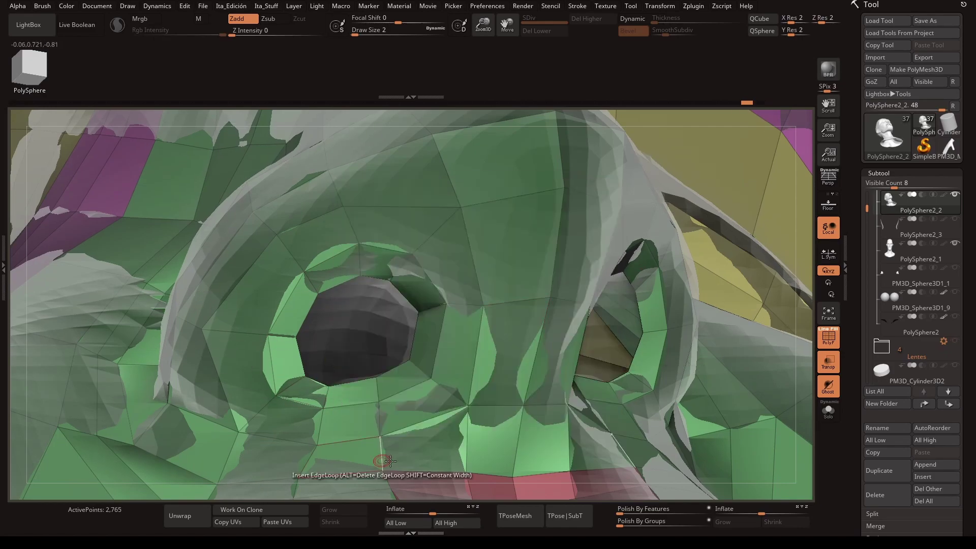
mouse_move(347, 294)
right_mouse_down()
mouse_move(617, 312)
mouse_move(763, 192)
mouse_move(437, 320)
mouse_move(446, 283)
mouse_move(529, 344)
right_mouse_up()
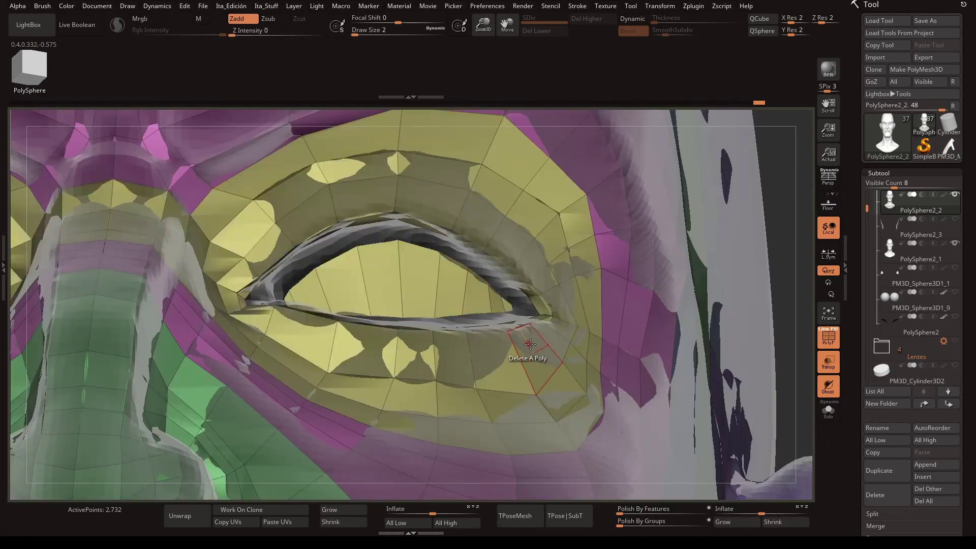
left_click(321, 294)
mouse_move(811, 246)
right_mouse_down("ctrl")
mouse_move(719, 207)
mouse_move(747, 258)
mouse_move(693, 256)
mouse_move(740, 230)
mouse_move(460, 274)
right_mouse_up("ctrl")
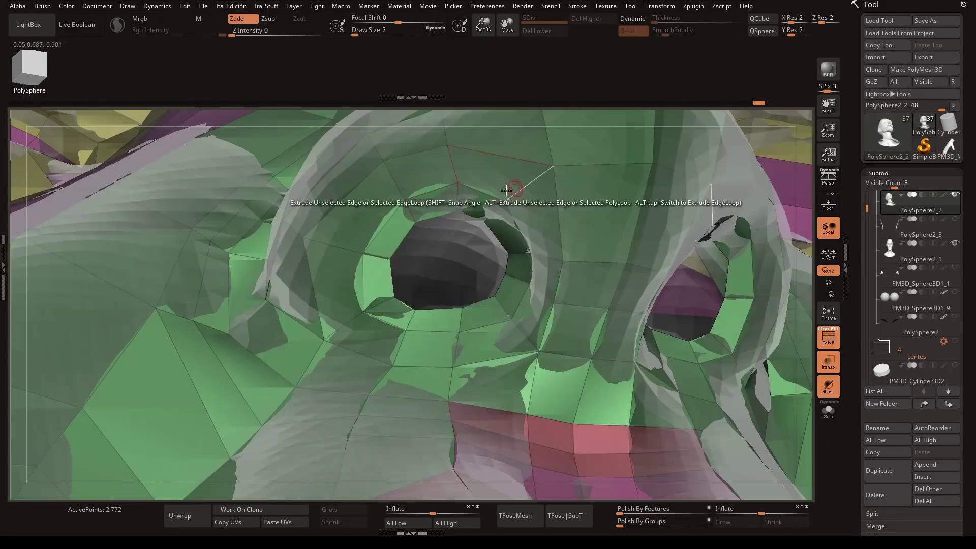
- Extend a strip into the nostril, delete its inner polygon and inset the hole into a ring
left_click_drag(507, 190, 436, 311)
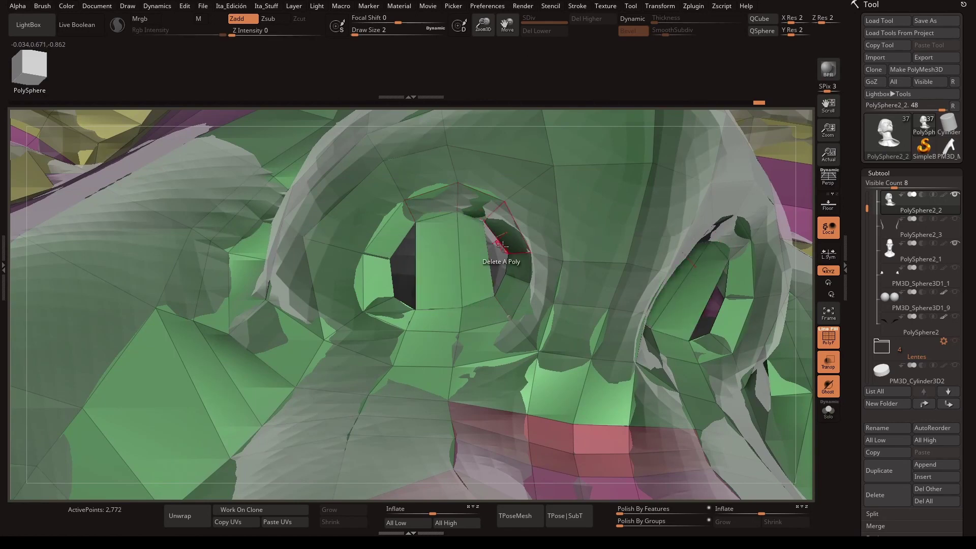
key("space")
left_click(376, 224)
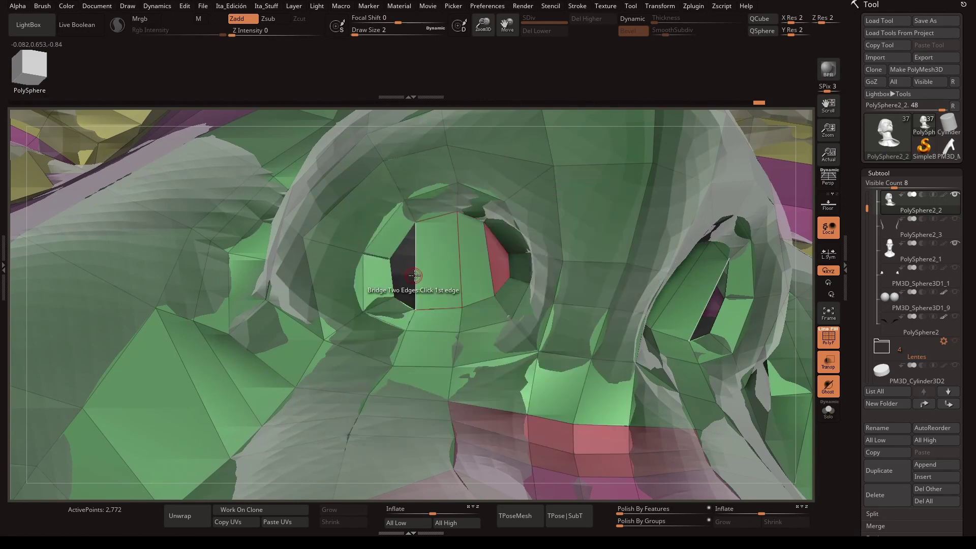
key("space")
left_click(469, 277)
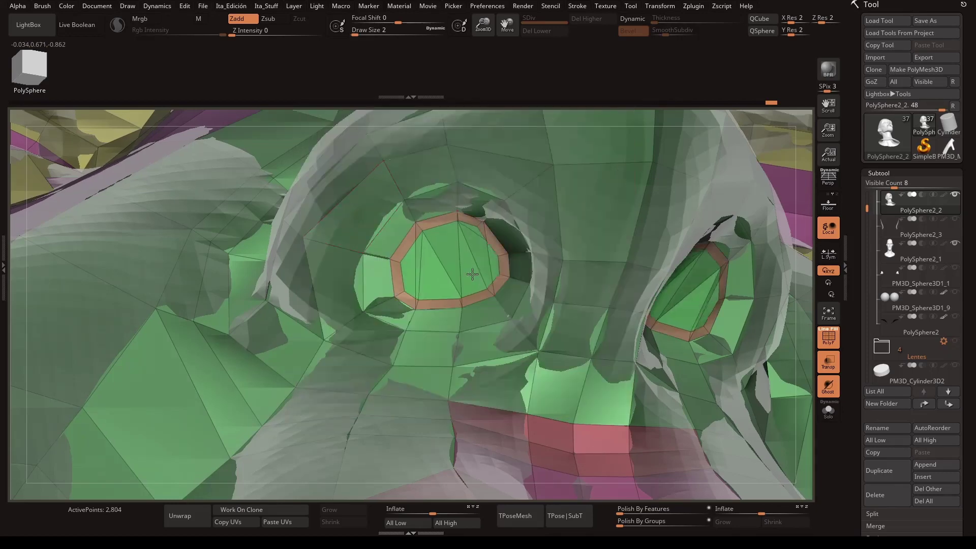
key("space")
left_click(425, 234)
key("space")
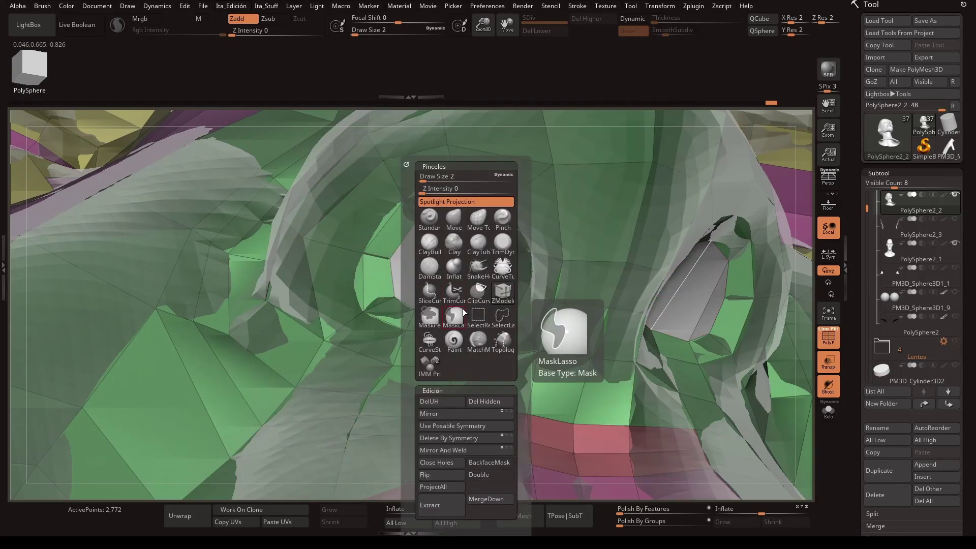
left_click(478, 305)
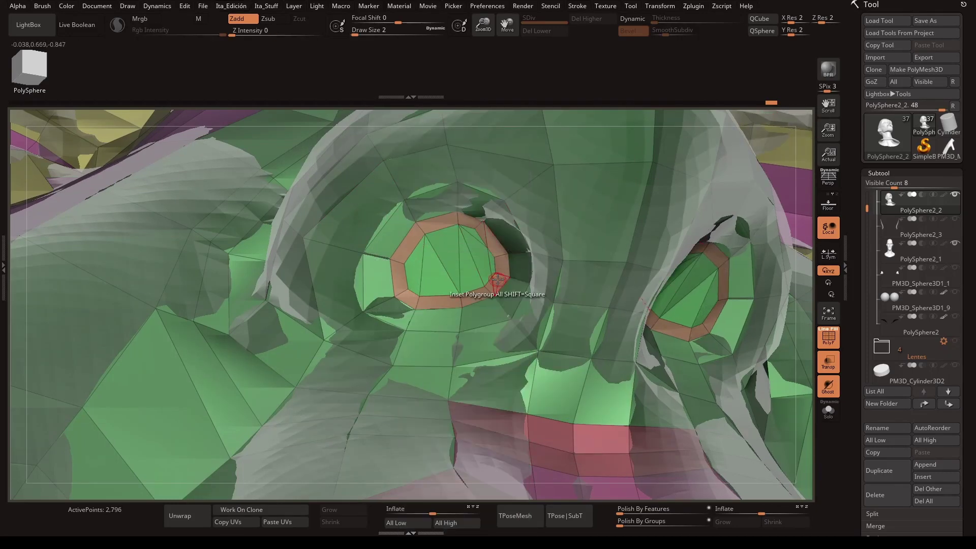
- Rebuild the hole's centre and inset the orange patch with Inset Polygroup All
right_click_drag(498, 279, 448, 288)
key("space")
left_click(349, 157)
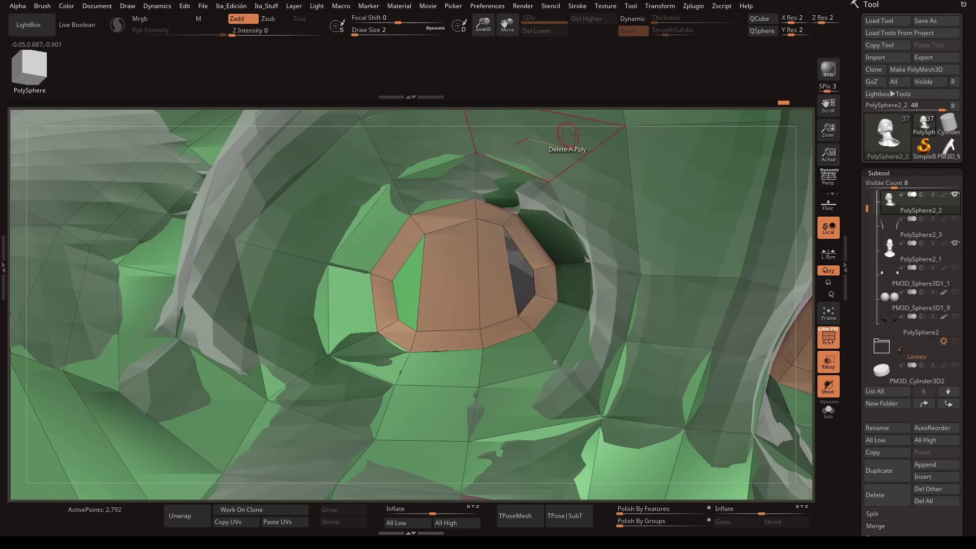
key("space")
right_click_drag(511, 292, 488, 322)
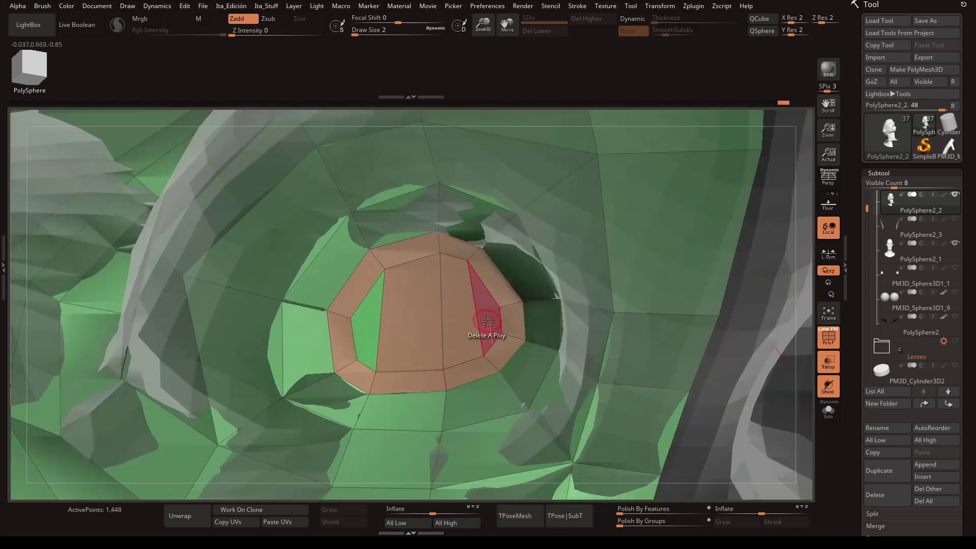
left_click(488, 322)
key("space")
left_click(414, 142)
left_click(427, 332)
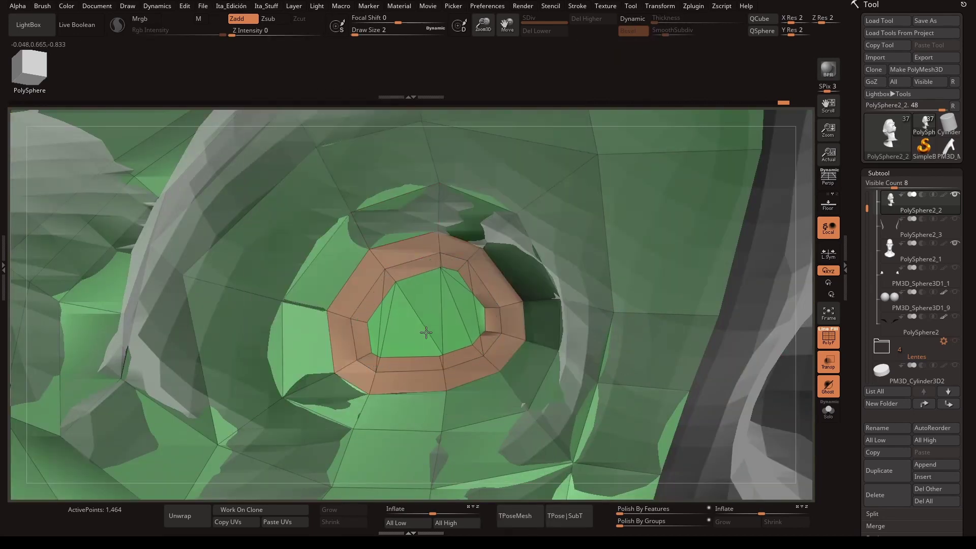
key("space")
left_click(375, 285)
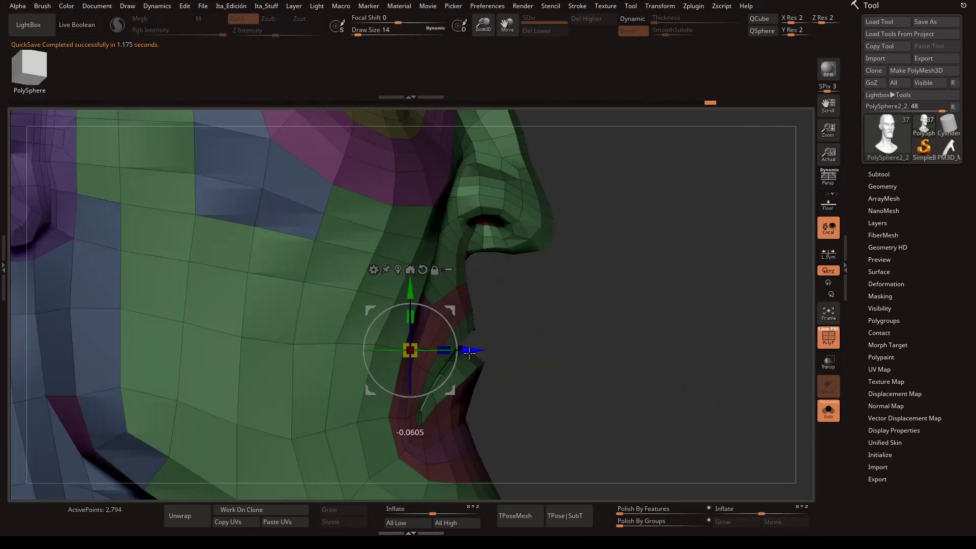
- Rotate to check the mouth, then Solo the 120-point mouth-interior strip
left_click_drag(469, 352, 405, 356)
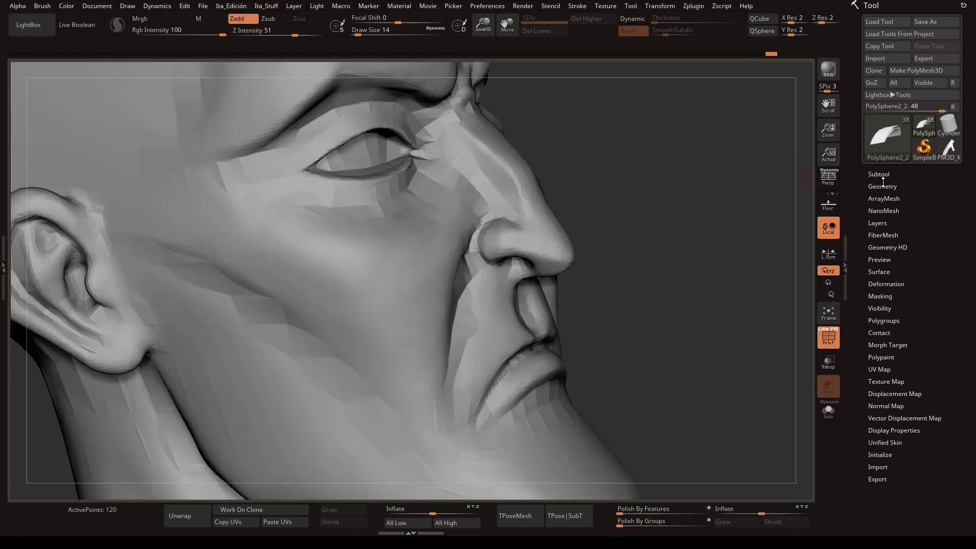
left_click(879, 174)
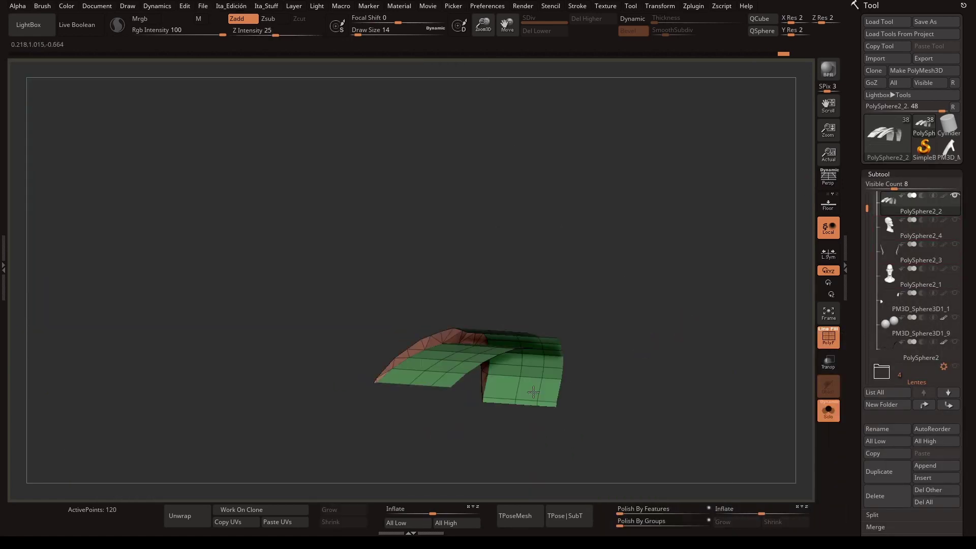
- Extrude a new polygon row from the bent plane's edge and lower the brush strength to 10
mouse_move(523, 360)
left_mouse_down()
mouse_move(465, 356)
mouse_move(421, 317)
left_mouse_up()
key("space")
left_click(530, 318)
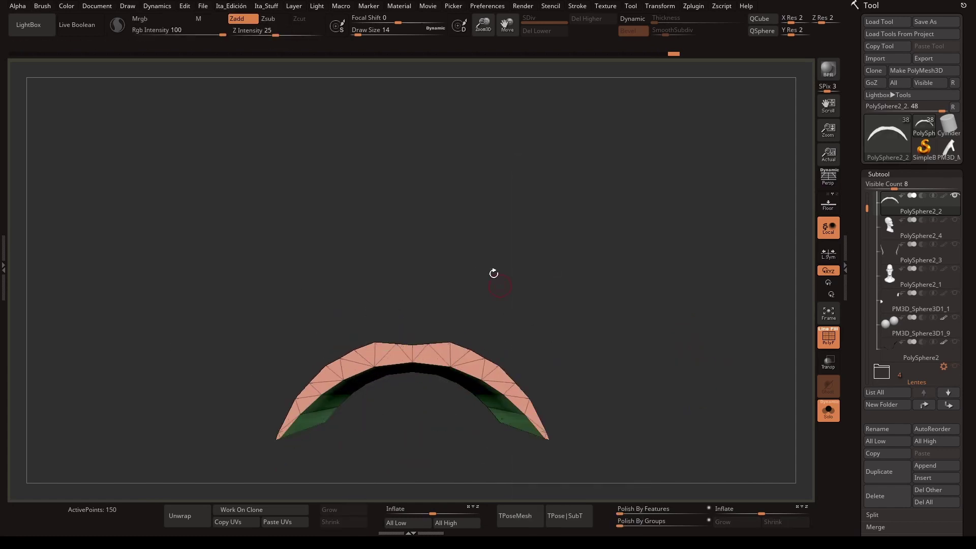
mouse_move(480, 263)
left_mouse_down()
mouse_move(512, 322)
mouse_move(458, 305)
left_mouse_up()
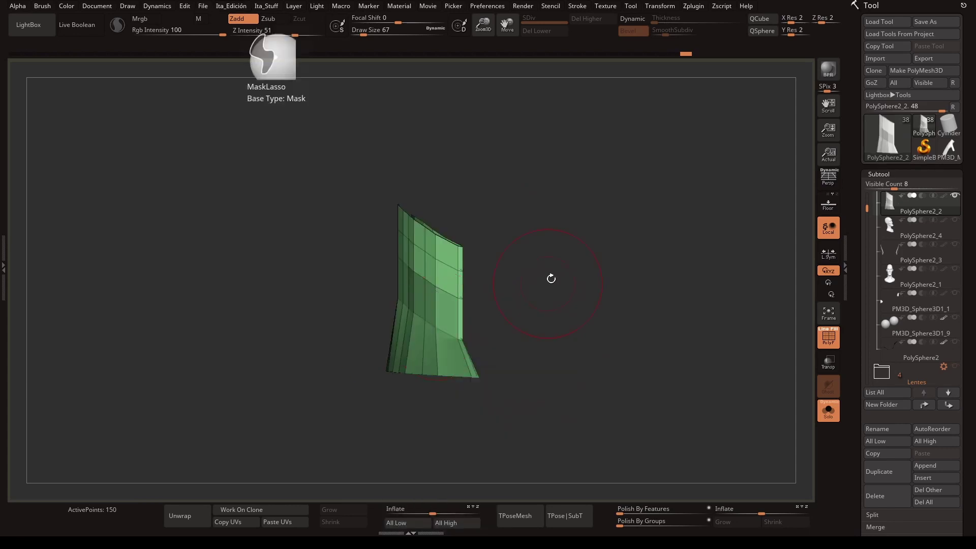
mouse_move(552, 277)
left_mouse_down()
mouse_move(600, 312)
mouse_move(540, 323)
mouse_move(441, 312)
mouse_move(428, 328)
mouse_move(305, 305)
mouse_move(459, 275)
mouse_move(448, 325)
left_mouse_up()
key("space")
- Rotate and shift the piece into place, then enlarge and soften the brush to shape it
left_click_drag(422, 371, 445, 223)
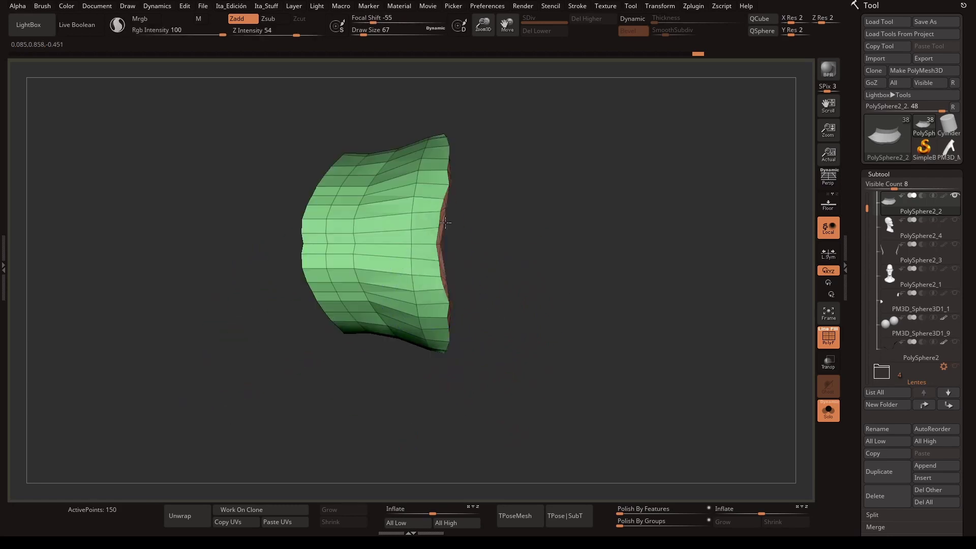
mouse_move(396, 166)
left_mouse_down()
mouse_move(571, 288)
mouse_move(551, 344)
mouse_move(555, 312)
left_mouse_up()
mouse_move(606, 337)
left_mouse_down()
mouse_move(659, 290)
mouse_move(541, 274)
left_mouse_up()
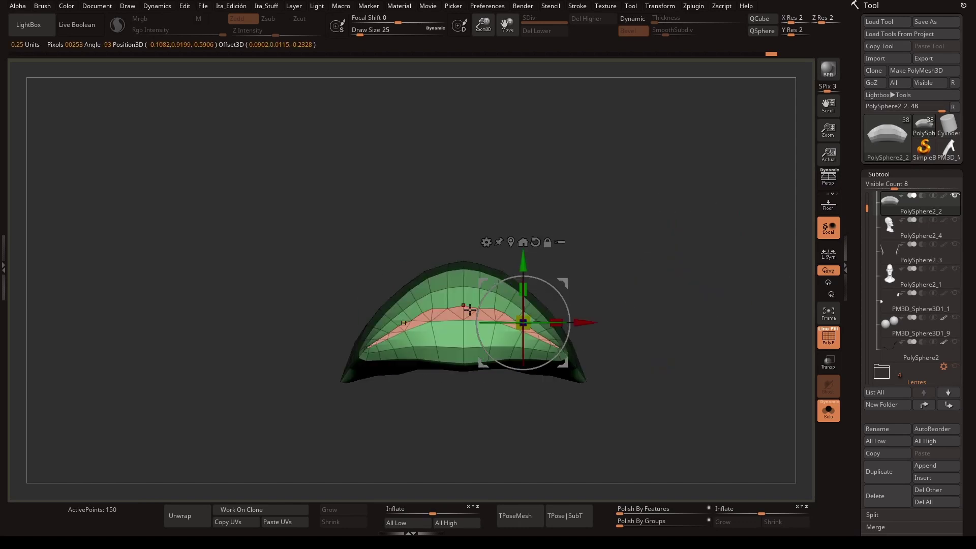
key("q")
mouse_move(634, 235)
left_mouse_down("shift")
mouse_move(566, 313)
mouse_move(461, 91)
left_mouse_up("shift")
key("space")
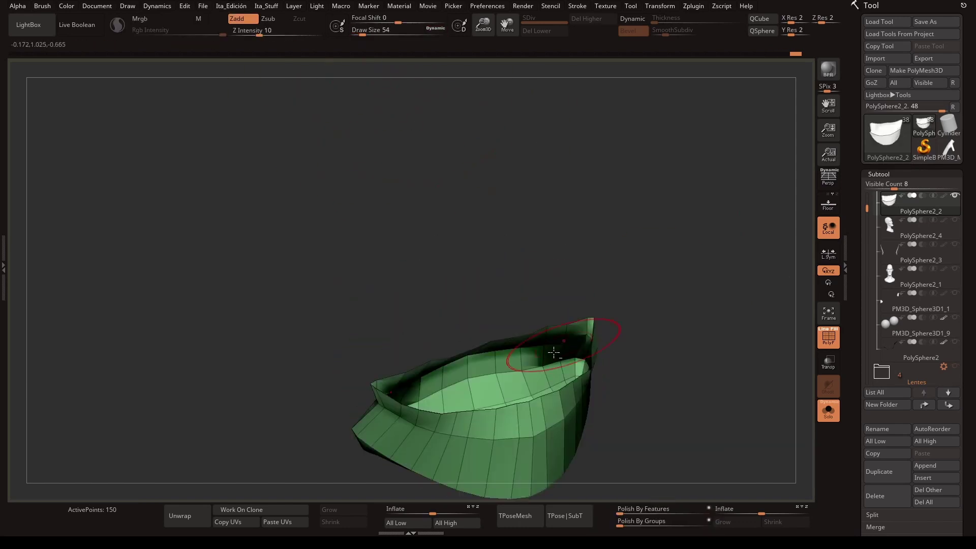
mouse_move(588, 338)
left_mouse_down()
mouse_move(719, 354)
mouse_move(682, 220)
mouse_move(661, 254)
mouse_move(696, 331)
mouse_move(571, 331)
mouse_move(285, 421)
mouse_move(546, 418)
left_mouse_up()
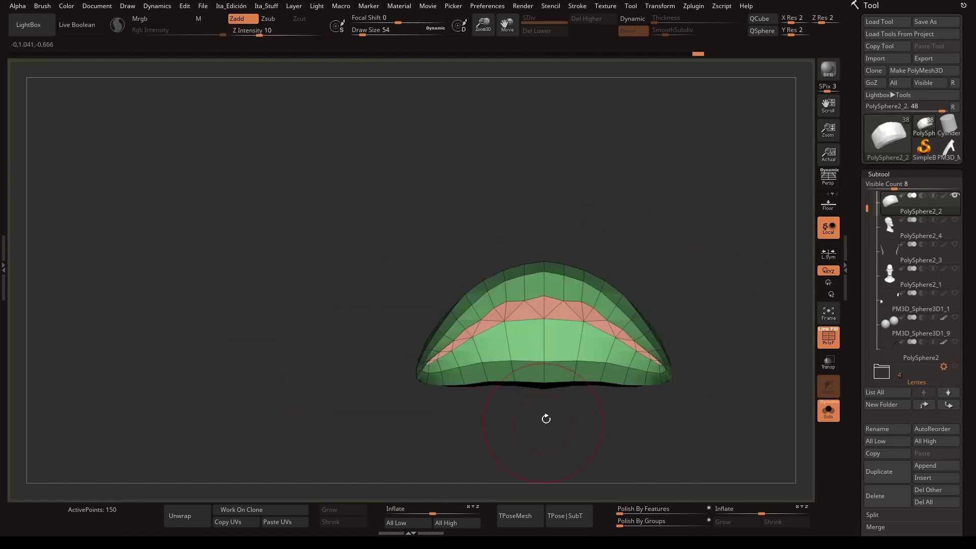
mouse_move(596, 376)
left_mouse_down()
mouse_move(571, 398)
mouse_move(595, 414)
mouse_move(504, 396)
mouse_move(600, 188)
mouse_move(685, 288)
mouse_move(639, 205)
mouse_move(540, 305)
mouse_move(702, 316)
mouse_move(693, 216)
left_mouse_up()
- Rotate the shell with Transpose to a rounder angle and check it against the head
key("w")
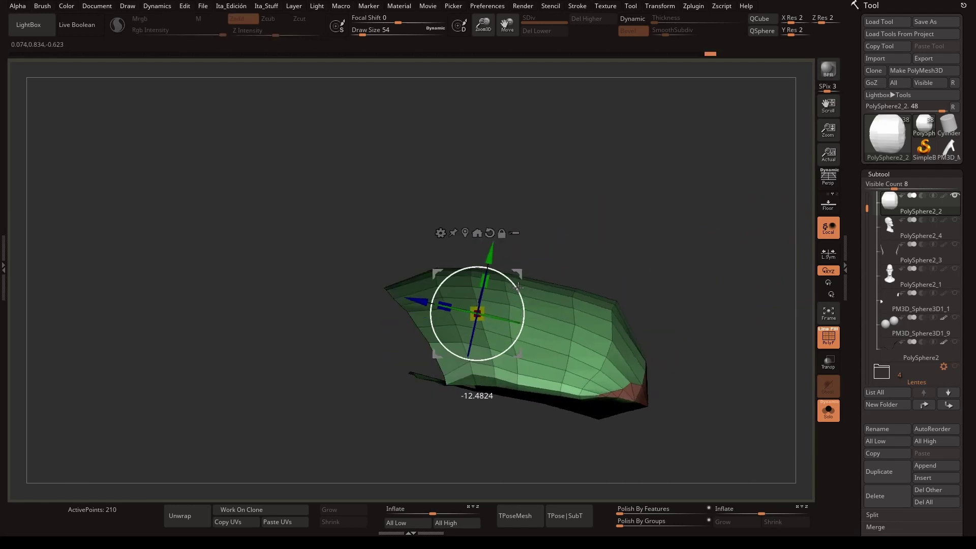
left_click_drag(701, 286, 635, 305)
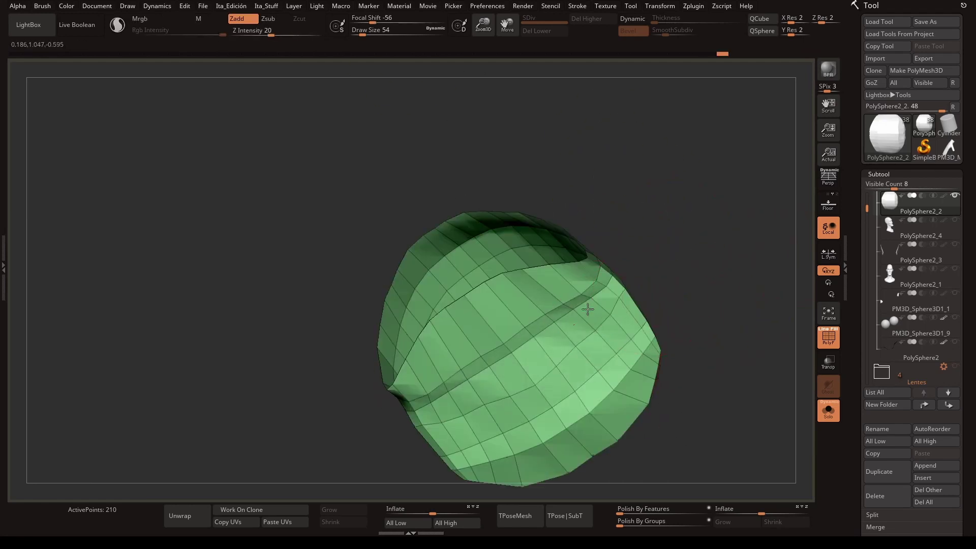
key("b")
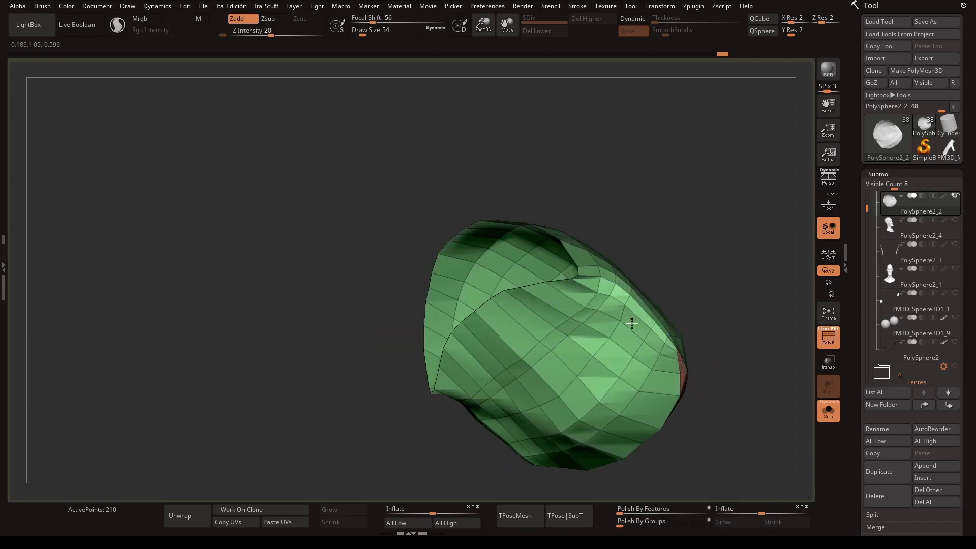
left_click_drag(600, 344, 565, 392)
left_click(829, 410)
left_click_drag(480, 60, 695, 341)
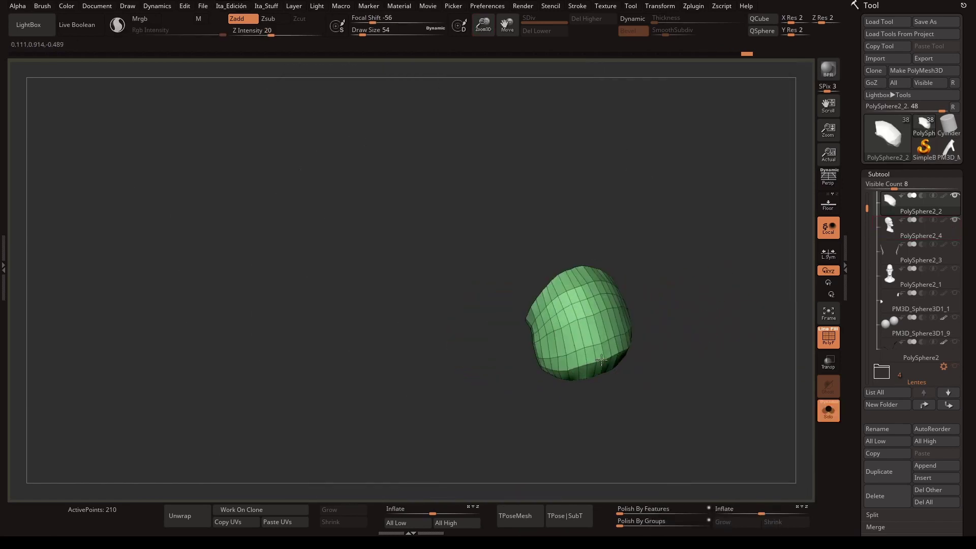
mouse_move(498, 154)
left_mouse_down()
mouse_move(641, 146)
mouse_move(564, 325)
mouse_move(415, 308)
mouse_move(432, 338)
left_mouse_up()
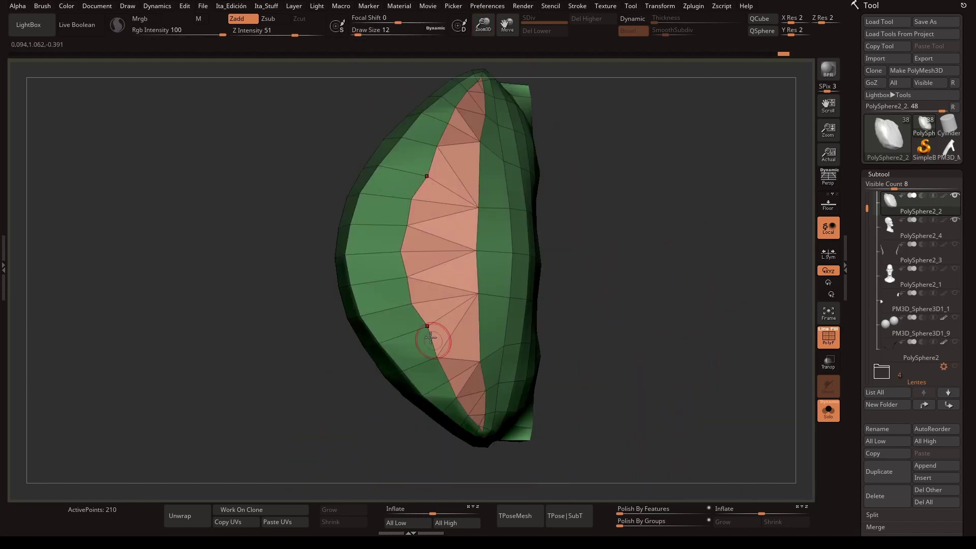
mouse_move(489, 388)
left_mouse_down()
mouse_move(647, 224)
mouse_move(415, 179)
left_mouse_up()
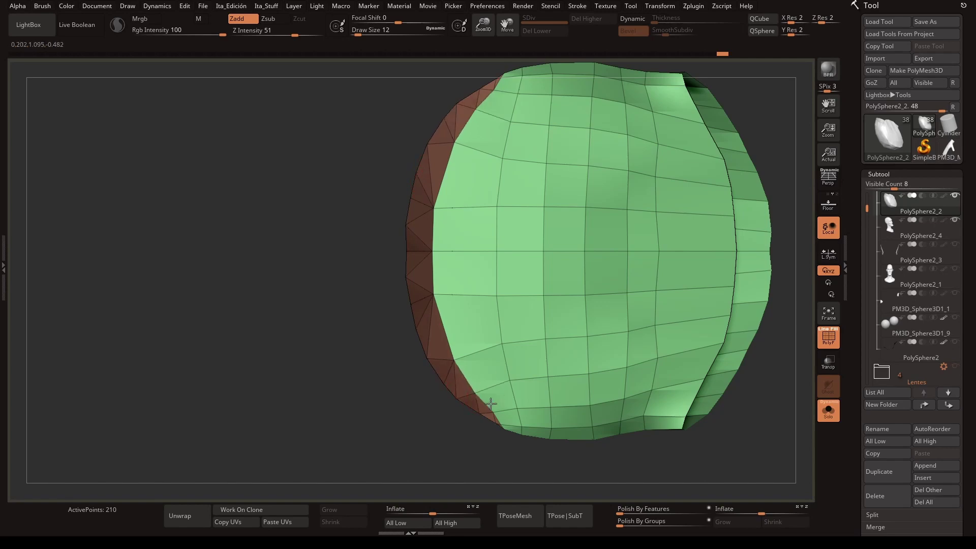
mouse_move(491, 403)
left_mouse_down()
mouse_move(447, 185)
mouse_move(536, 337)
mouse_move(561, 227)
mouse_move(585, 265)
left_mouse_up()
- Hide the red polygroup strip and inspect the rounded shell from several angles
left_click(586, 315, "ctrl+alt+shift")
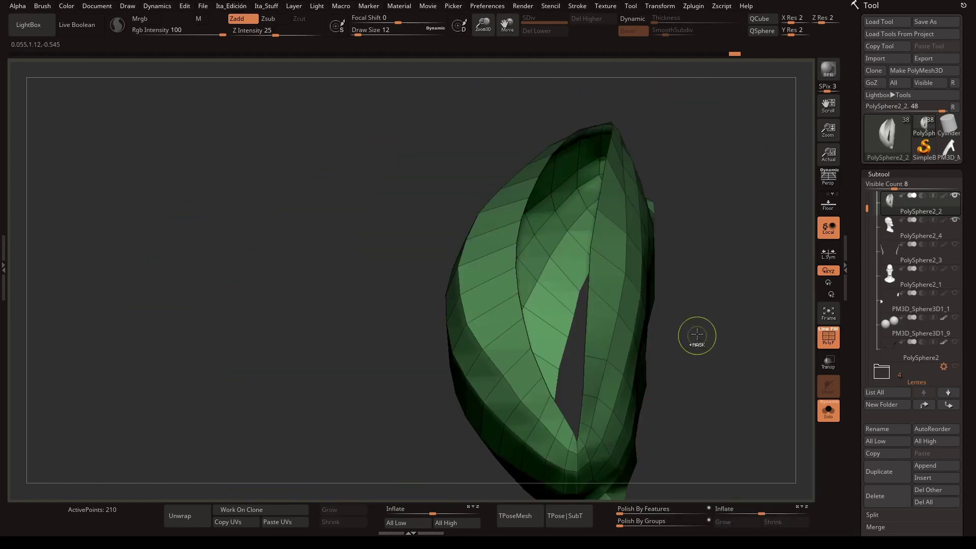
mouse_move(695, 334)
left_mouse_down()
mouse_move(698, 240)
mouse_move(720, 288)
left_mouse_up()
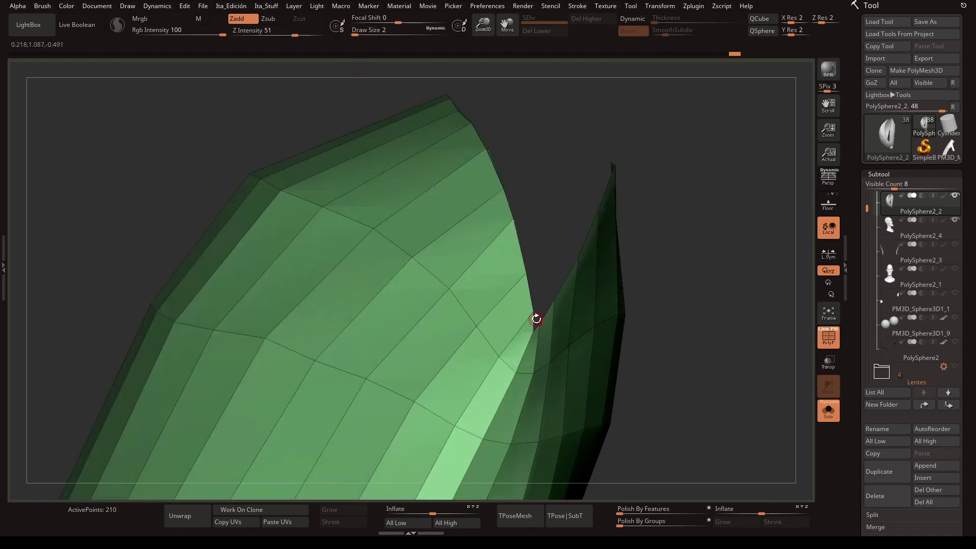
key("space")
left_click_drag(542, 325, 563, 301)
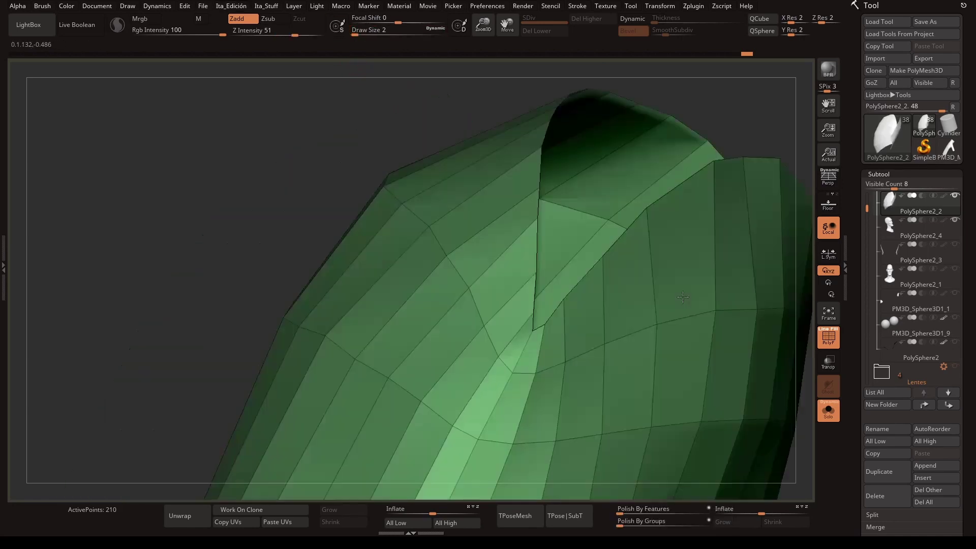
left_click_drag(451, 259, 582, 252)
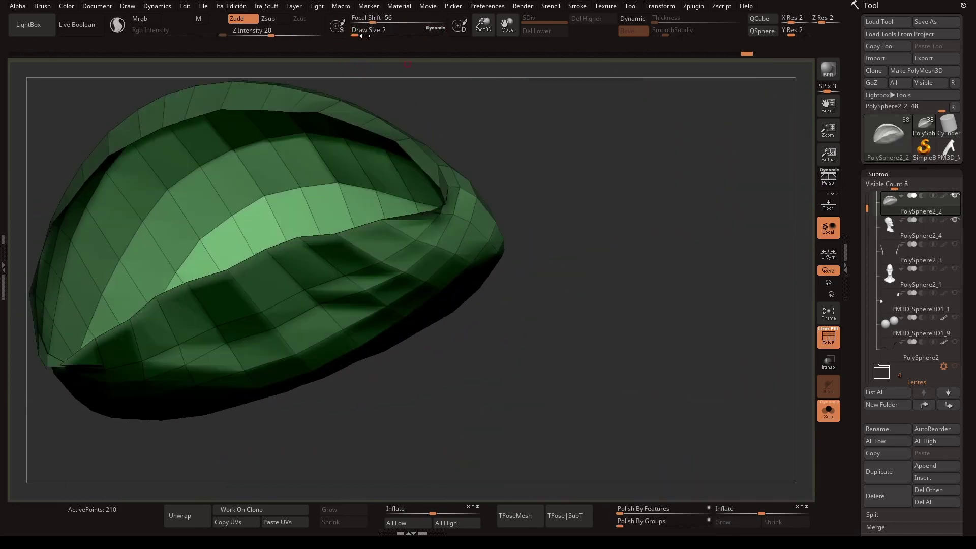
left_click_drag(365, 36, 362, 36)
mouse_move(647, 283)
left_mouse_down()
mouse_move(596, 421)
mouse_move(426, 163)
left_mouse_up()
mouse_move(374, 259)
left_mouse_down()
mouse_move(296, 279)
mouse_move(616, 344)
mouse_move(538, 364)
mouse_move(625, 119)
mouse_move(608, 168)
mouse_move(661, 342)
mouse_move(449, 310)
left_mouse_up()
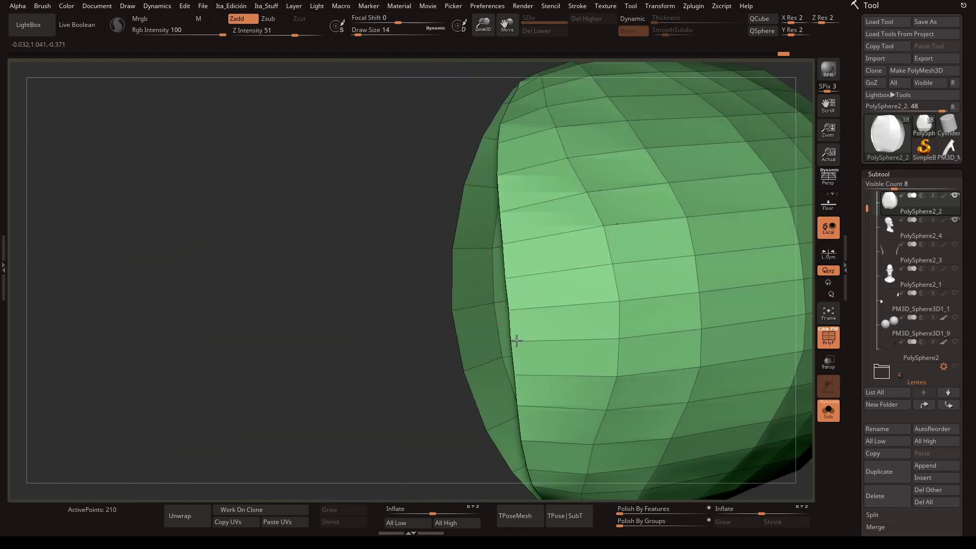
- Fill the shell's open end with ZModeler triangle fans
key("b")
key("z")
key("m")
key("space")
left_click(589, 327)
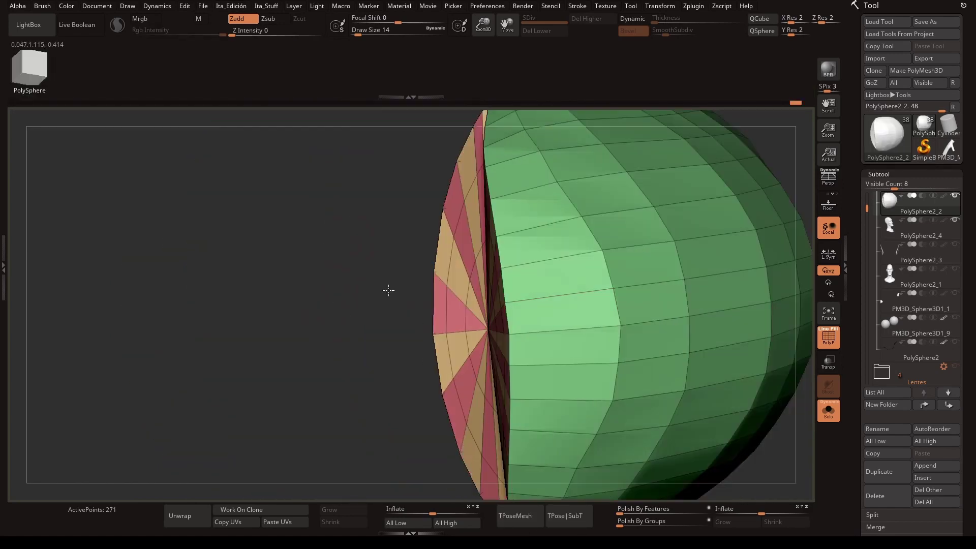
mouse_move(389, 290)
left_mouse_down()
mouse_move(501, 362)
mouse_move(470, 359)
left_mouse_up()
key("space")
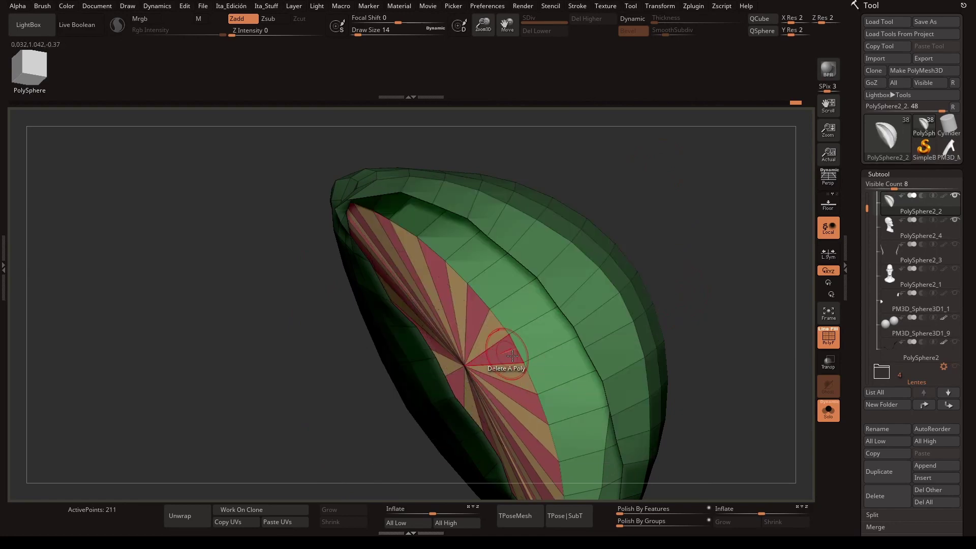
left_click_drag(451, 315, 621, 442)
- Close the remaining open side with new polygons and inspect the sealed shell
key("w")
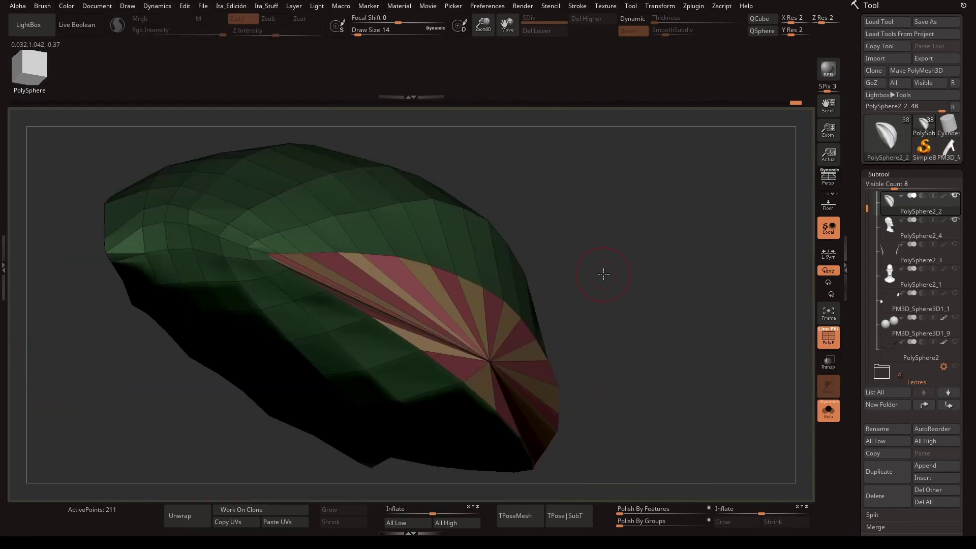
key("q")
key("space")
left_click_drag(639, 223, 530, 343)
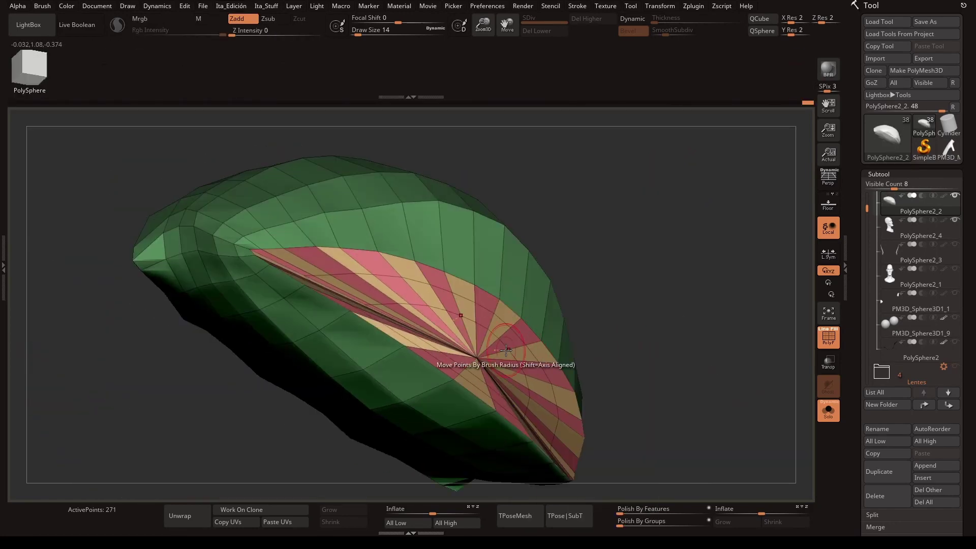
key("b")
key("m")
key("v")
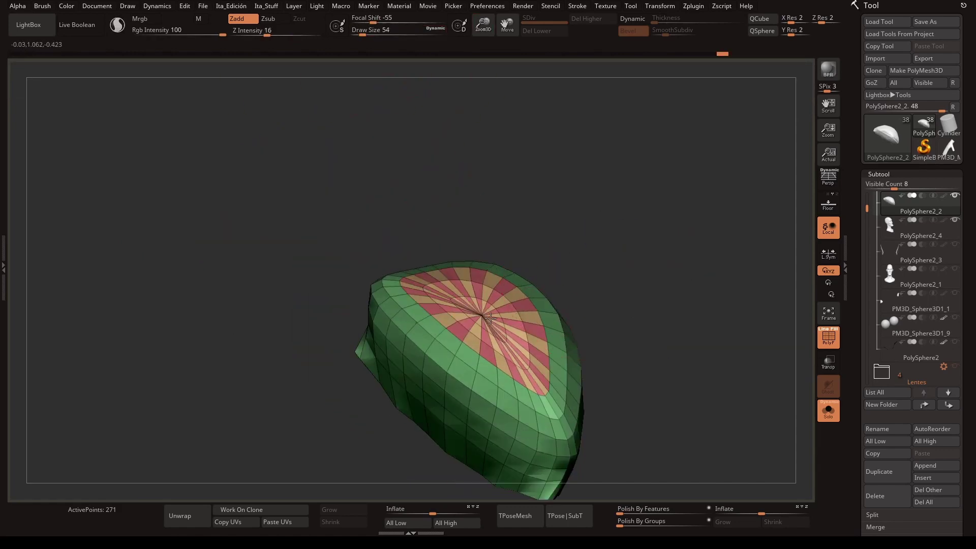
mouse_move(664, 305)
left_mouse_down()
mouse_move(636, 297)
mouse_move(357, 413)
mouse_move(607, 357)
left_mouse_up()
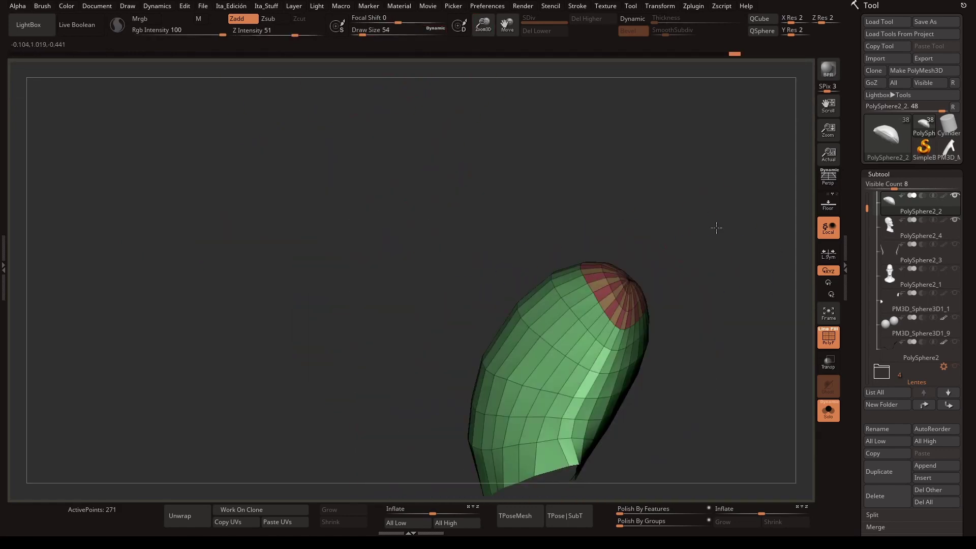
left_click_drag(716, 228, 570, 354)
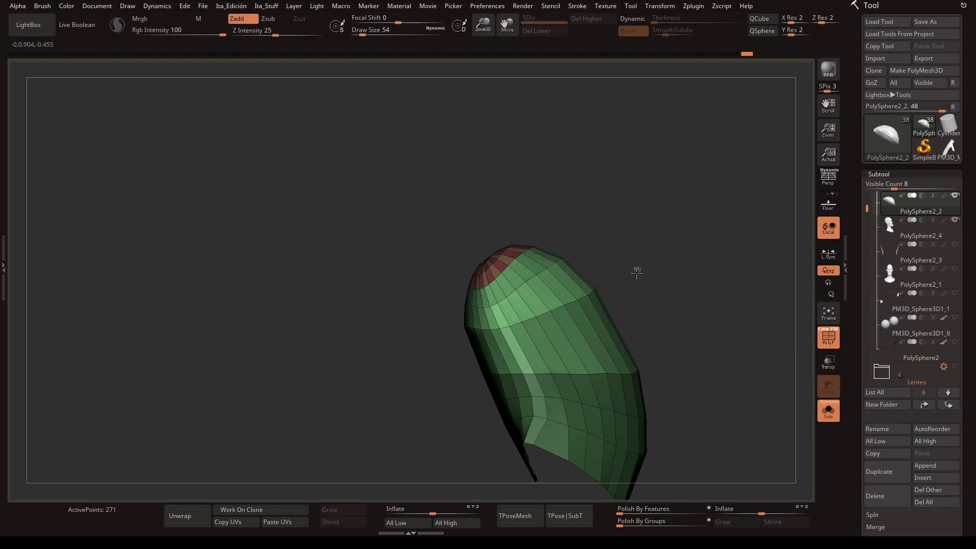
left_click_drag(690, 275, 573, 366, "ctrl")
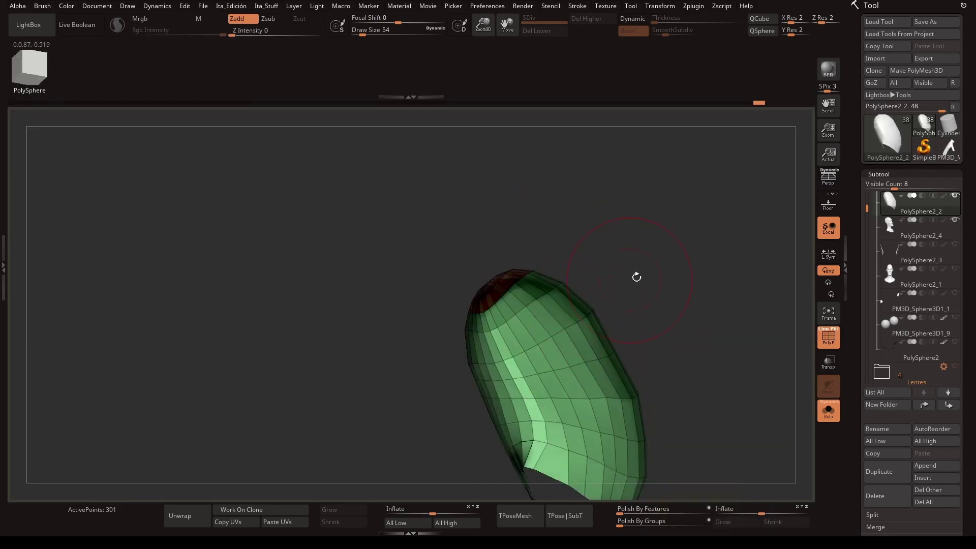
mouse_move(637, 277)
left_mouse_down()
mouse_move(470, 331)
mouse_move(737, 327)
mouse_move(321, 324)
left_mouse_up()
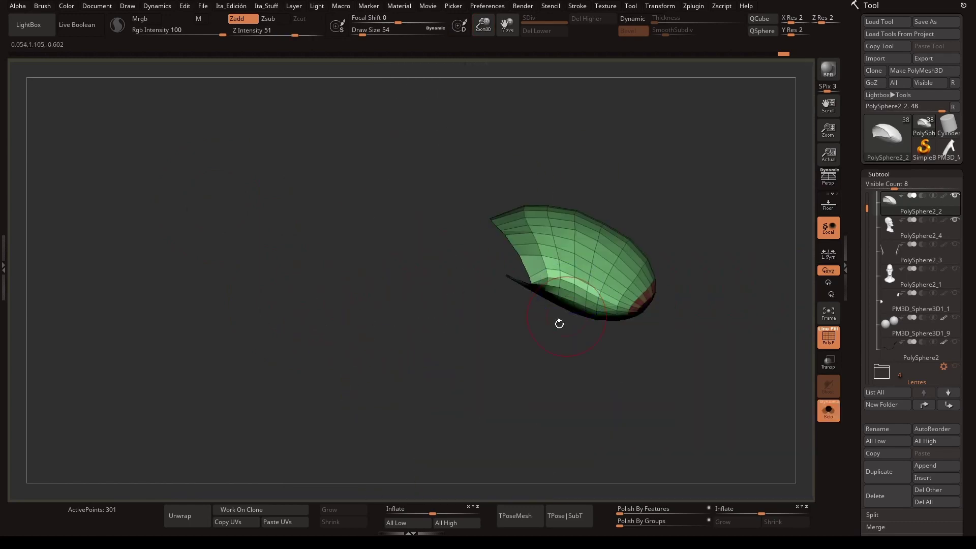
mouse_move(622, 333)
left_mouse_down()
mouse_move(654, 170)
mouse_move(647, 253)
mouse_move(310, 355)
mouse_move(437, 384)
left_mouse_up()
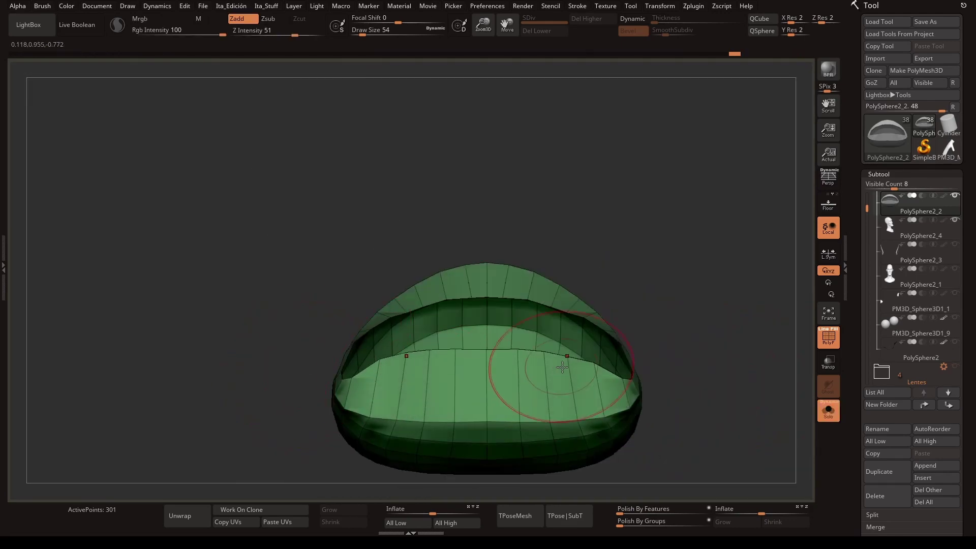
- Check the piece's fit inside the face with Transparency and Ghost, then solo it
left_click_drag(619, 332, 643, 255)
key("ctrl+shift+s")
key("ctrl+shift+t")
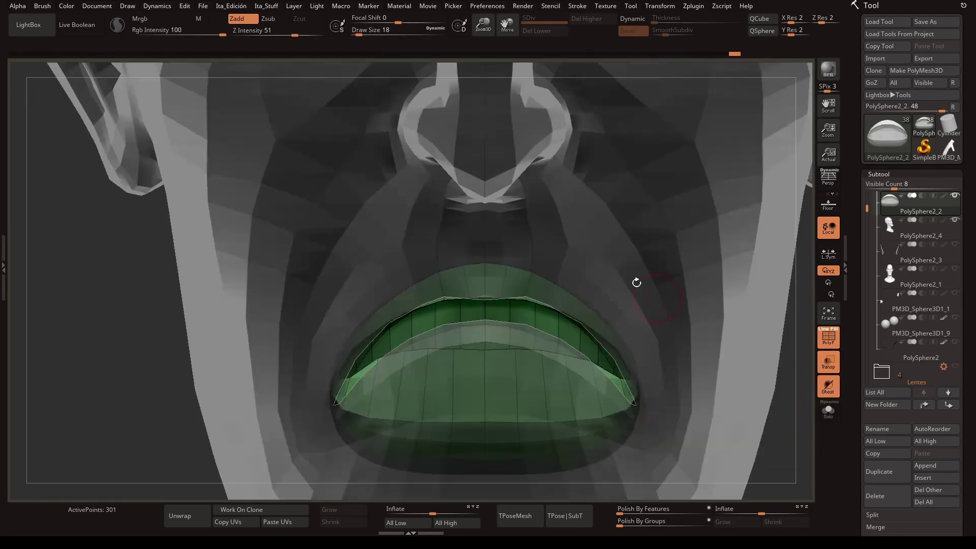
key("ctrl+shift+s")
mouse_move(636, 405)
left_mouse_down()
mouse_move(619, 229)
mouse_move(626, 265)
left_mouse_up()
key("f")
mouse_move(511, 259)
left_mouse_down()
mouse_move(635, 305)
mouse_move(738, 287)
left_mouse_up()
key("ctrl+shift+s")
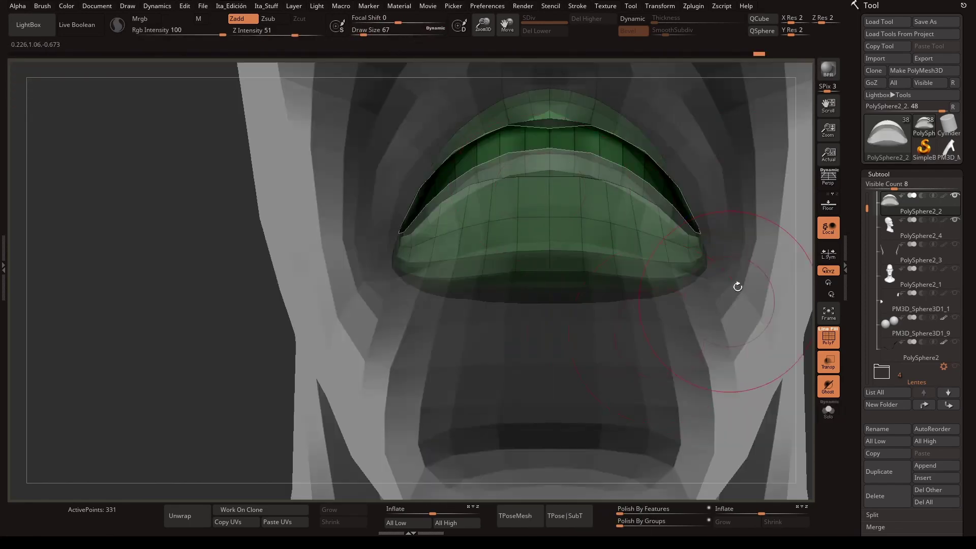
left_click_drag(473, 176, 402, 66, "alt")
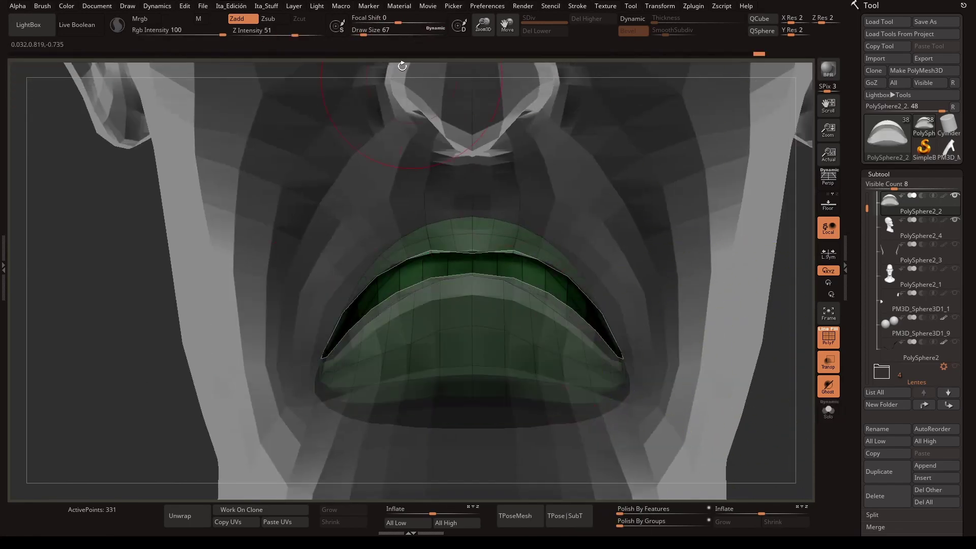
left_click_drag(527, 291, 780, 407, "alt")
key("ctrl+shift+s")
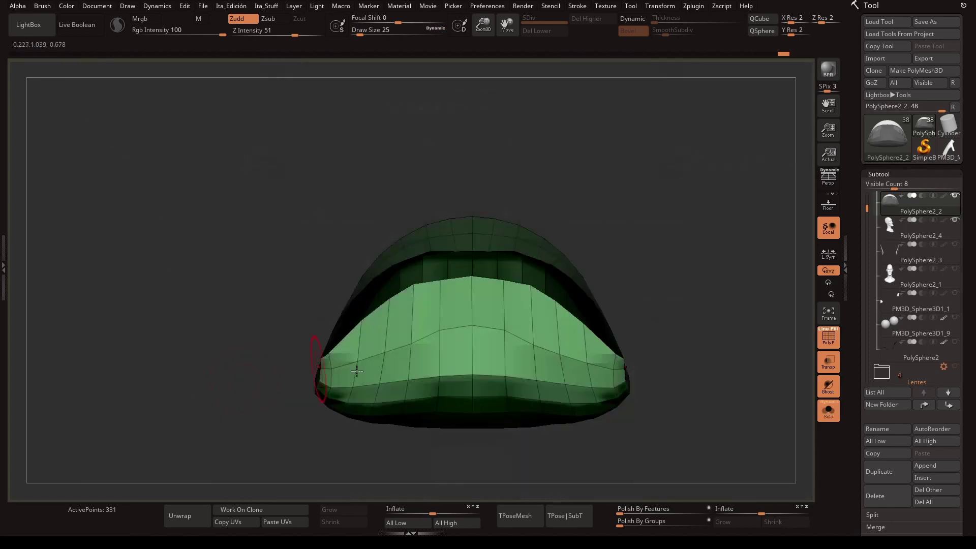
left_click_drag(316, 359, 388, 305)
- Flip the piece's face direction and Double its surface
key("space")
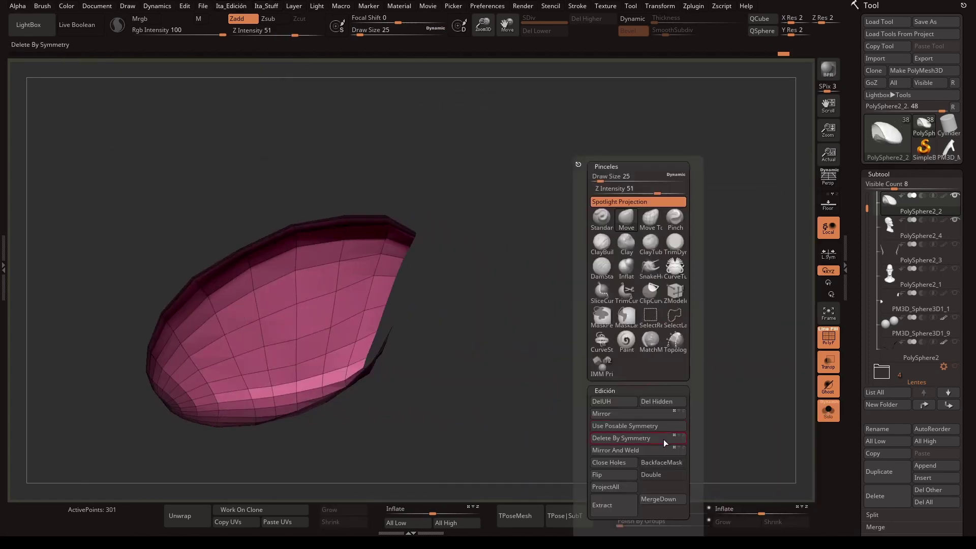
left_click_drag(509, 330, 621, 344)
mouse_move(429, 335)
left_mouse_down("alt")
mouse_move(758, 341)
mouse_move(538, 292)
left_mouse_up("alt")
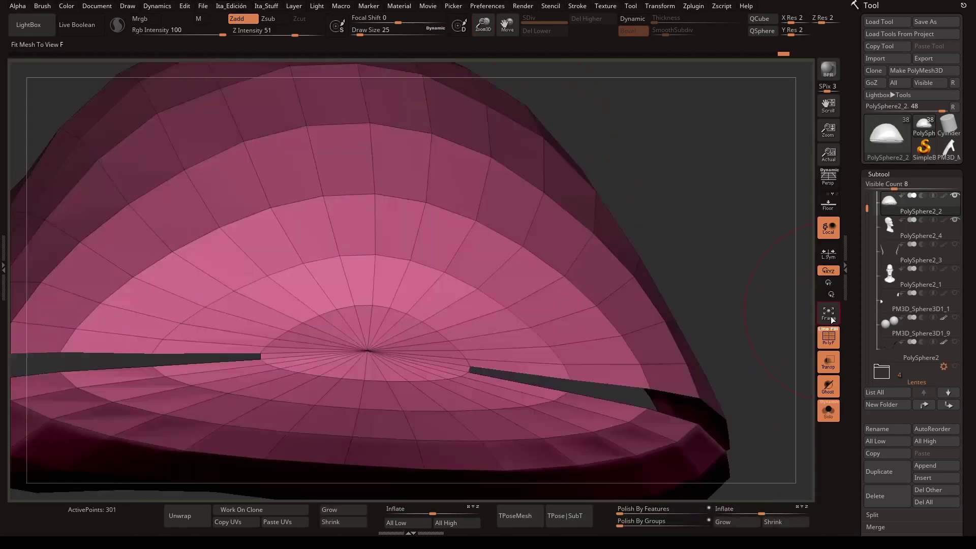
key("space")
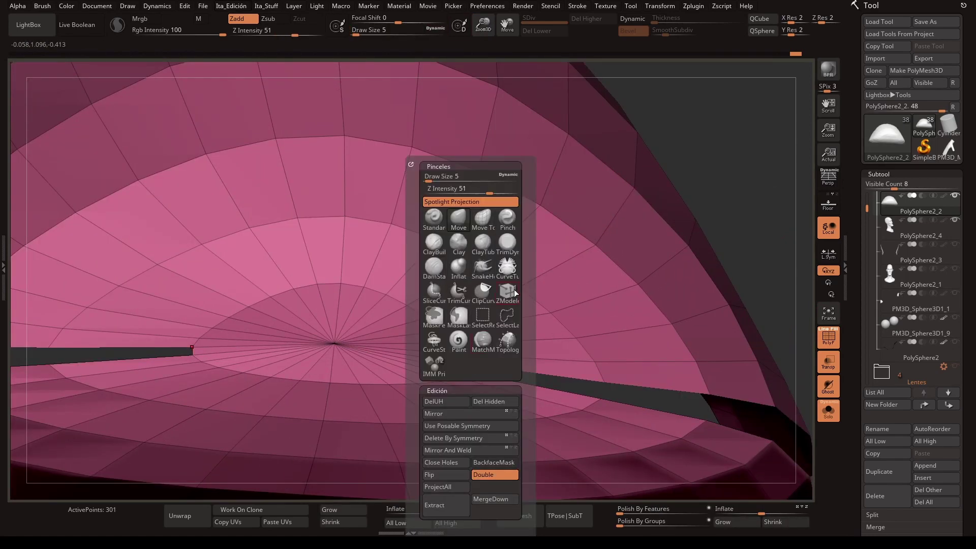
left_click(454, 390)
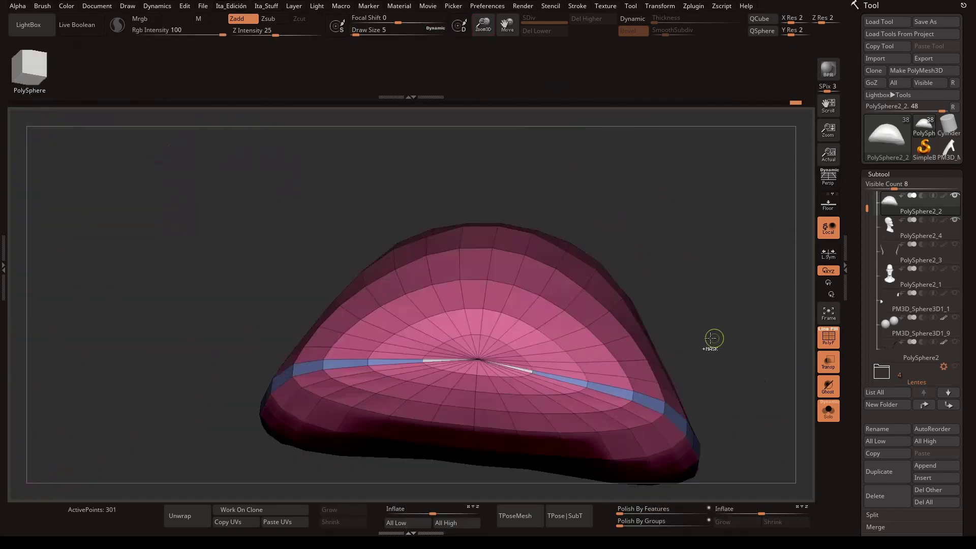
mouse_move(687, 288)
left_mouse_down("alt")
mouse_move(688, 238)
mouse_move(347, 344)
mouse_move(441, 235)
left_mouse_up("alt")
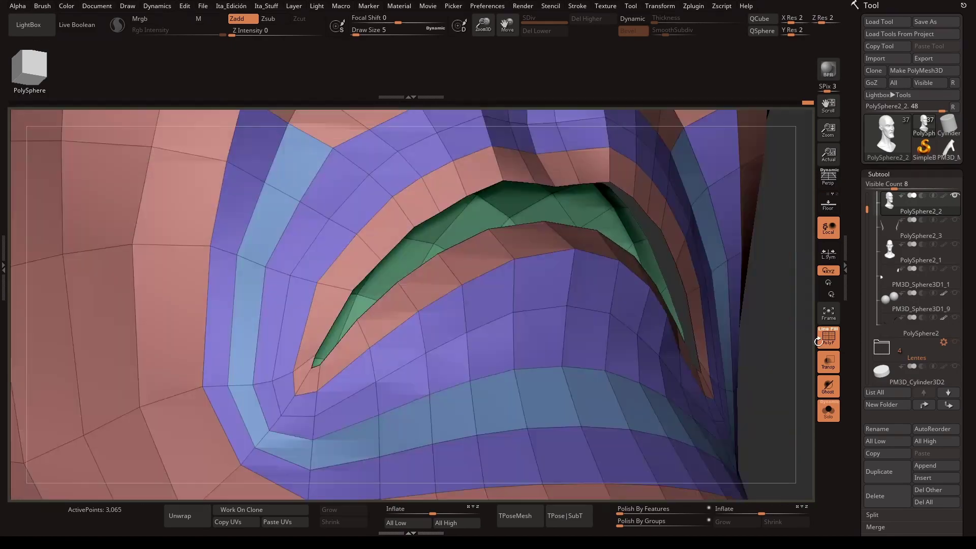
- Isolate the mouth-interior shell and view it against the lips with polygroup colours
mouse_move(775, 308)
left_mouse_down()
mouse_move(786, 258)
mouse_move(718, 211)
left_mouse_up()
key("shift+f")
key("f")
key("shift+f")
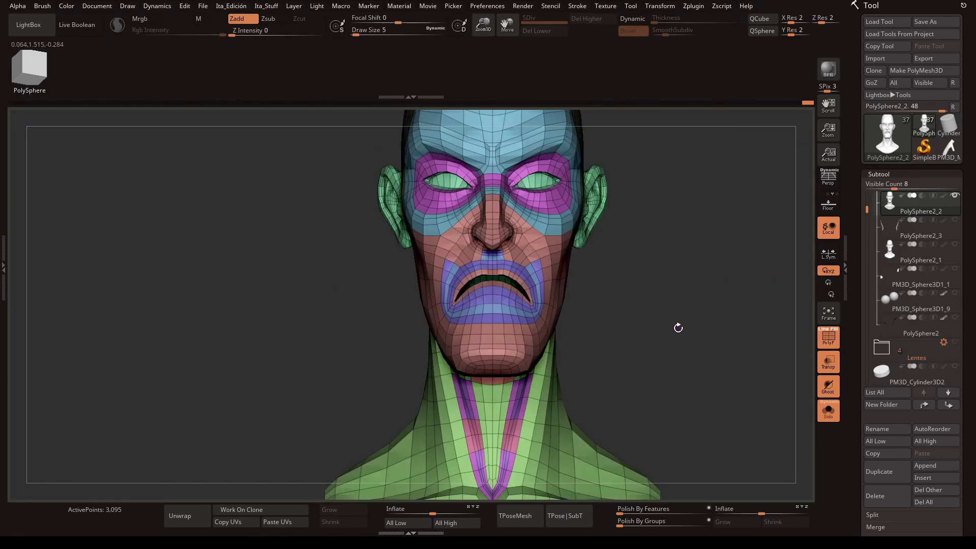
mouse_move(633, 364)
left_mouse_down()
mouse_move(719, 311)
mouse_move(653, 280)
mouse_move(686, 331)
mouse_move(549, 259)
mouse_move(712, 364)
mouse_move(708, 329)
mouse_move(649, 272)
mouse_move(668, 251)
mouse_move(403, 370)
mouse_move(464, 395)
mouse_move(676, 302)
mouse_move(473, 425)
left_mouse_up()
left_click(549, 259, "ctrl+shift")
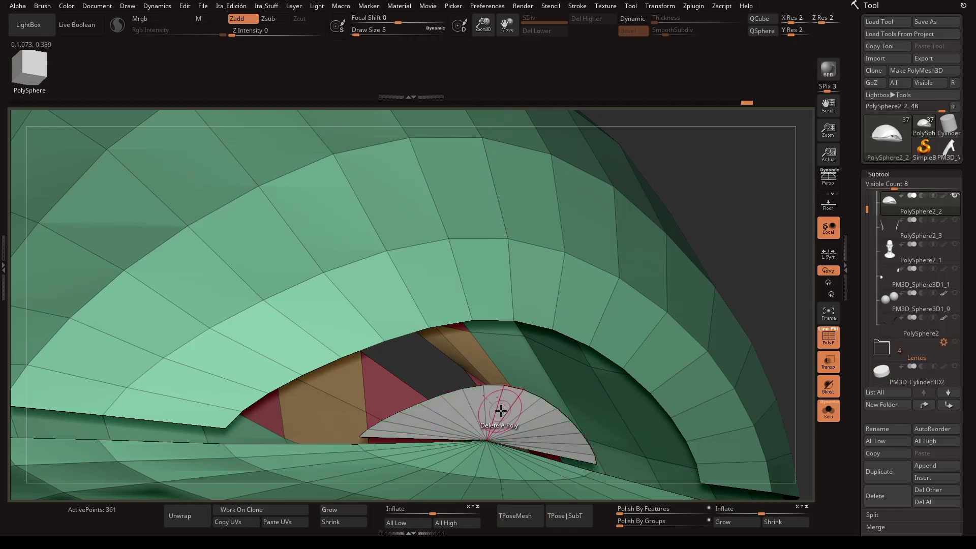
key("f")
key("shift+f")
left_click(569, 157, "ctrl+shift")
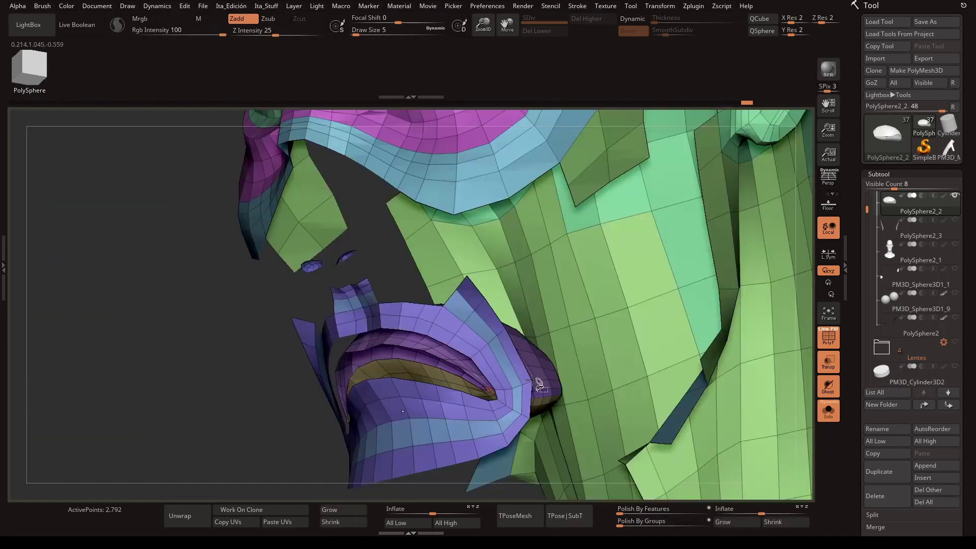
mouse_move(532, 381)
left_mouse_down()
mouse_move(366, 415)
mouse_move(633, 338)
mouse_move(562, 371)
mouse_move(557, 303)
mouse_move(593, 371)
mouse_move(350, 360)
mouse_move(215, 318)
mouse_move(260, 344)
mouse_move(305, 335)
mouse_move(316, 377)
mouse_move(557, 361)
mouse_move(523, 408)
mouse_move(473, 431)
mouse_move(724, 337)
left_mouse_up()
- Isolate the shell again, assign it a new polygroup, and unhide the rest of the head
key("space")
left_click(648, 325, "ctrl+shift")
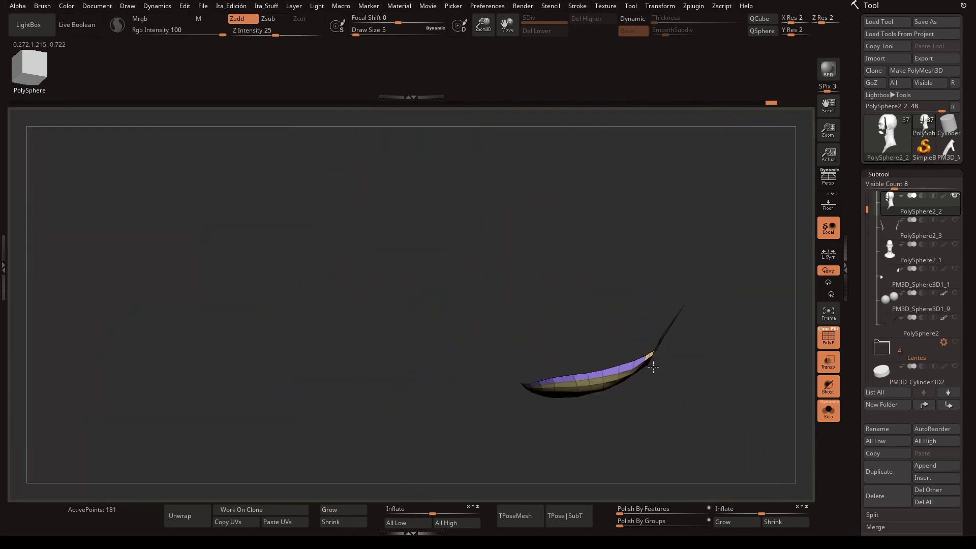
left_click(572, 396, "ctrl+shift")
left_click_drag(571, 396, 767, 437, "shift")
key("shift+f")
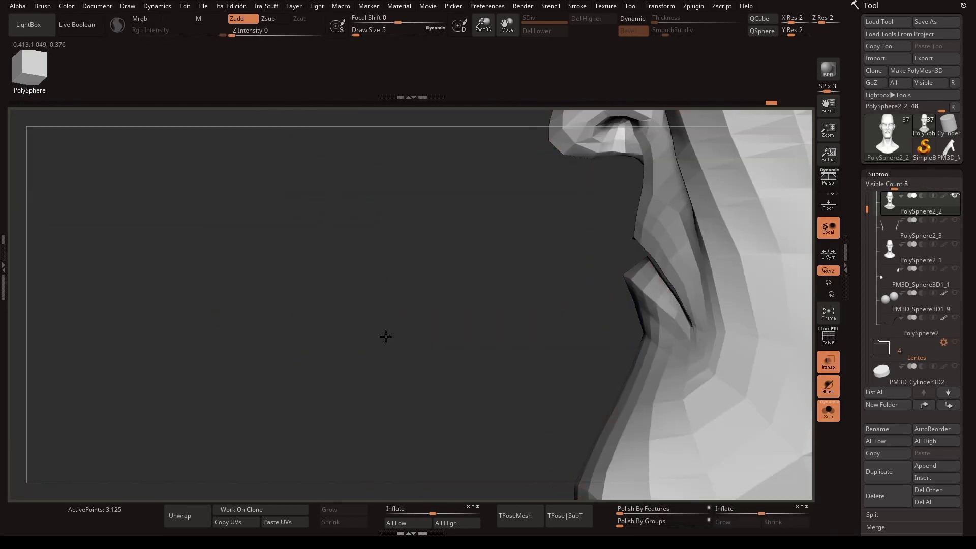
mouse_move(386, 337)
left_mouse_down()
mouse_move(731, 218)
mouse_move(253, 319)
mouse_move(710, 359)
mouse_move(661, 330)
mouse_move(697, 305)
mouse_move(614, 403)
mouse_move(696, 387)
mouse_move(440, 337)
mouse_move(349, 353)
mouse_move(791, 298)
mouse_move(721, 295)
mouse_move(699, 190)
left_mouse_up()
left_click(526, 318, "ctrl+shift")
key("shift+f")
left_click(773, 413)
left_click(284, 316, "ctrl+shift")
key("shift+f")
key("shift+f")
left_click(440, 338, "alt")
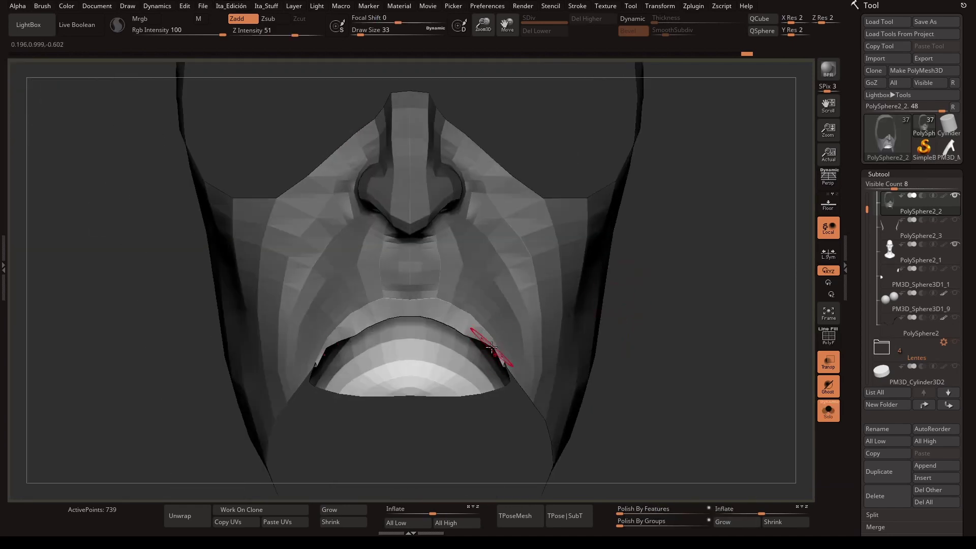
- Inspect the green inner-lip strip under the lips from side and front, toggling PolyF
key("shift+f")
mouse_move(675, 331)
left_mouse_down()
mouse_move(378, 258)
mouse_move(529, 167)
mouse_move(442, 369)
left_mouse_up()
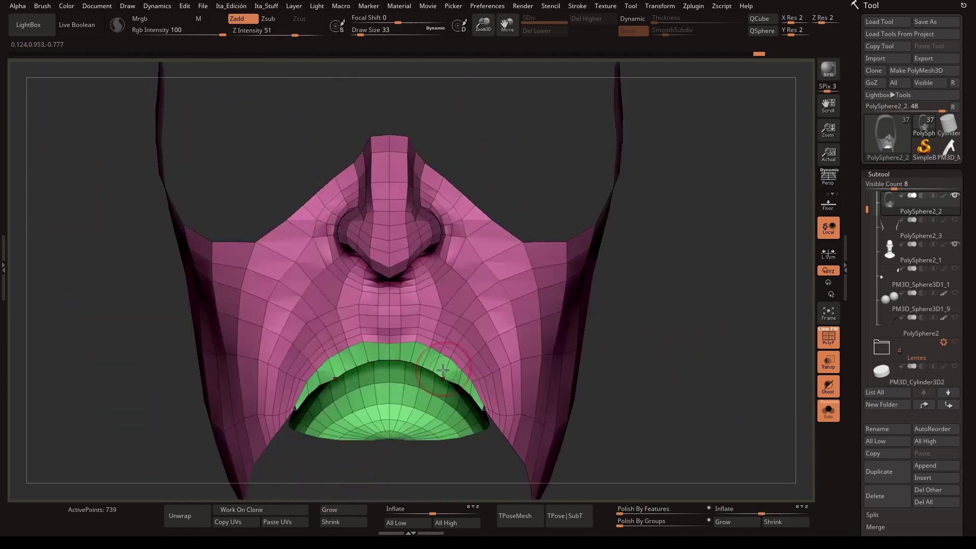
key("shift+f")
mouse_move(657, 399)
left_mouse_down()
mouse_move(643, 392)
mouse_move(728, 392)
mouse_move(419, 375)
mouse_move(378, 354)
left_mouse_up()
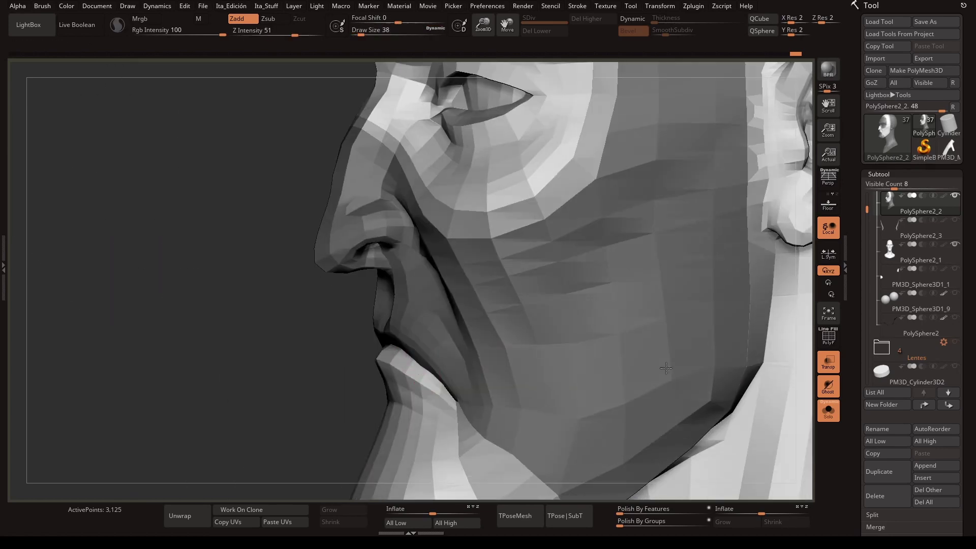
left_click_drag(382, 351, 698, 403)
key("shift+f")
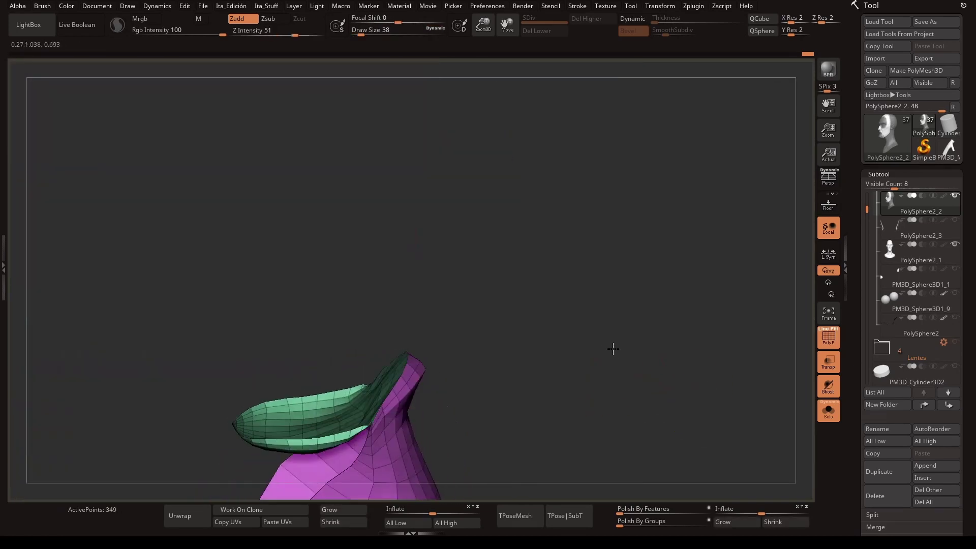
left_click_drag(613, 349, 437, 417)
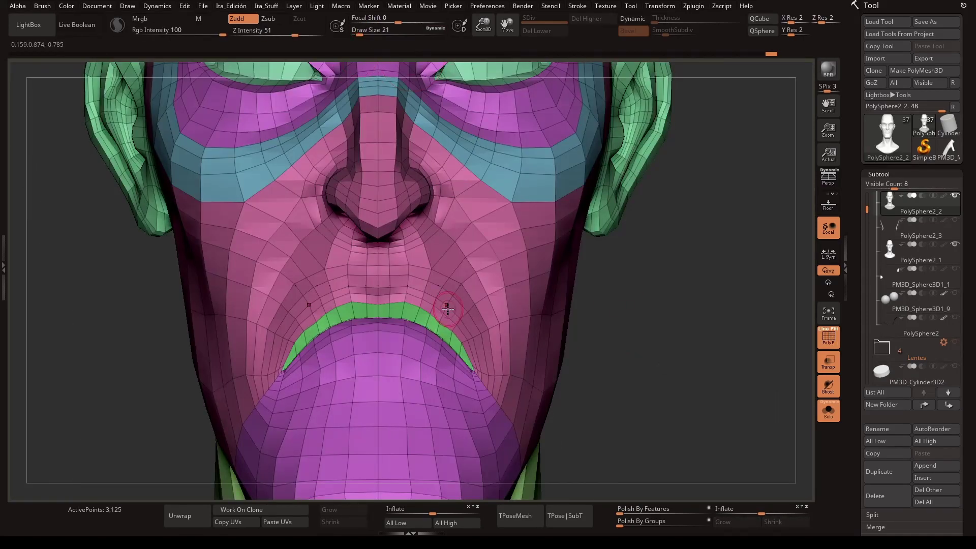
left_click_drag(475, 328, 441, 331)
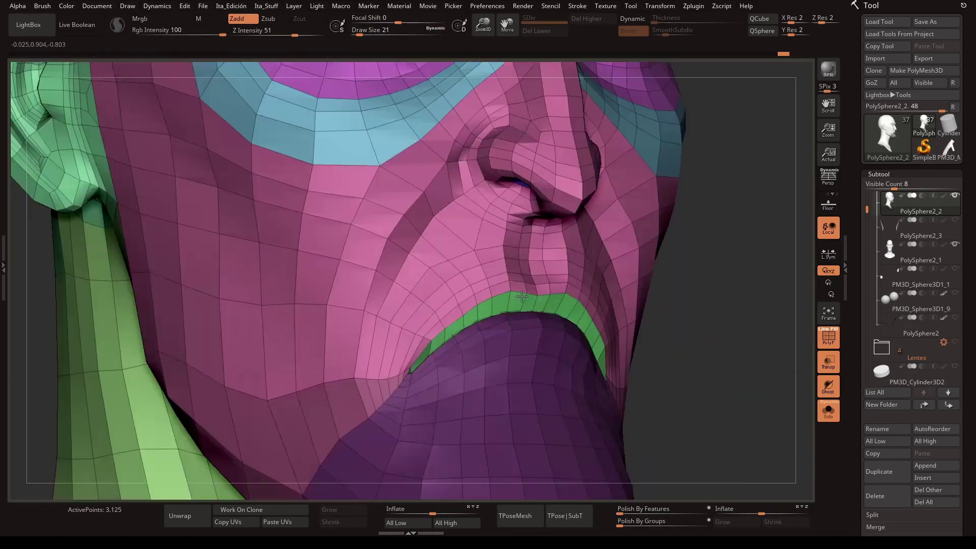
mouse_move(441, 331)
left_mouse_down()
mouse_move(569, 310)
mouse_move(514, 284)
left_mouse_up()
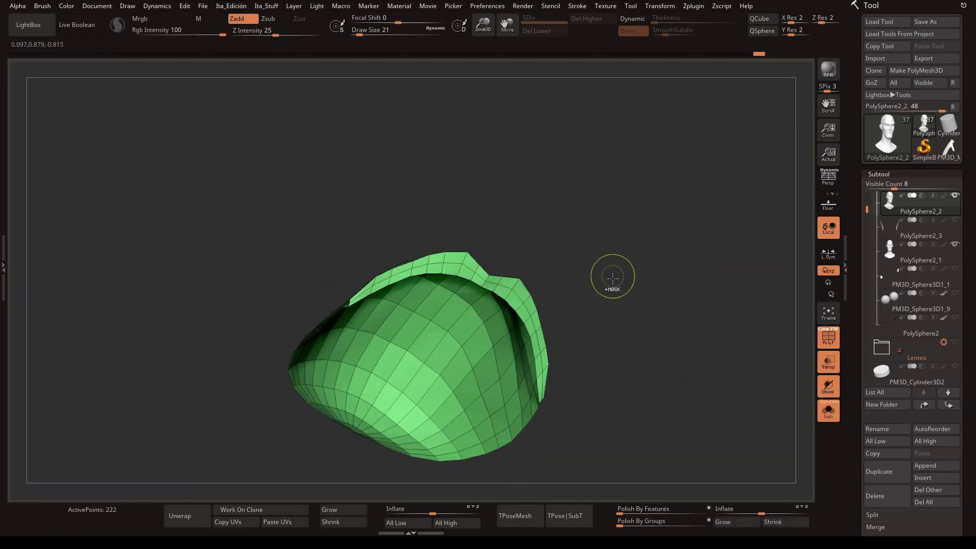
mouse_move(612, 277)
left_mouse_down()
mouse_move(476, 272)
mouse_move(587, 228)
left_mouse_up()
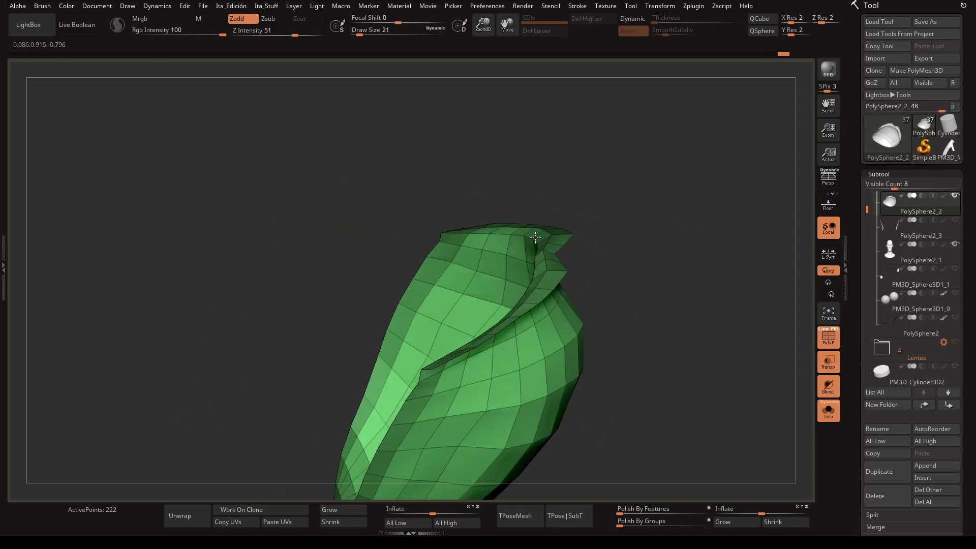
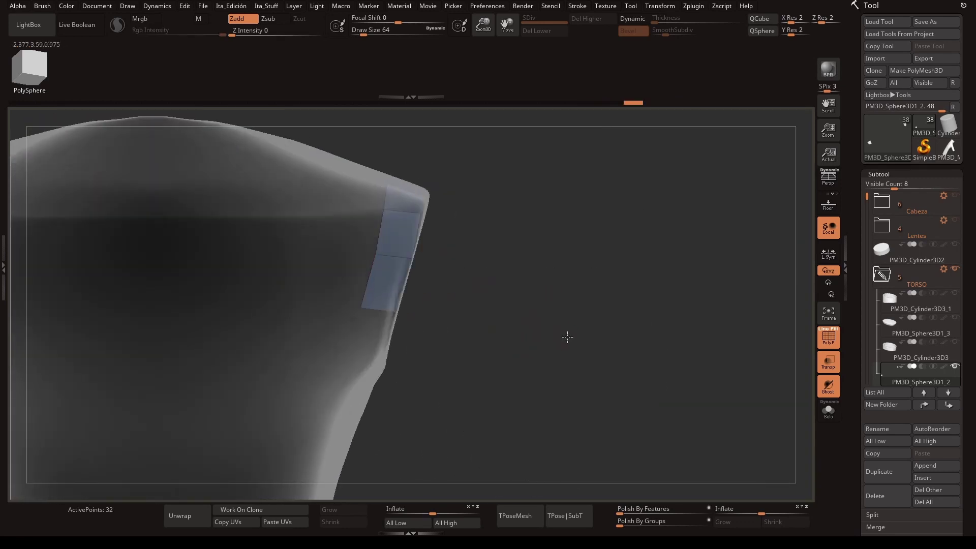
- Extrude quads along the blue strip until it closes into a ring around the torso opening
left_click_drag(567, 337, 342, 264)
left_click_drag(373, 310, 435, 354)
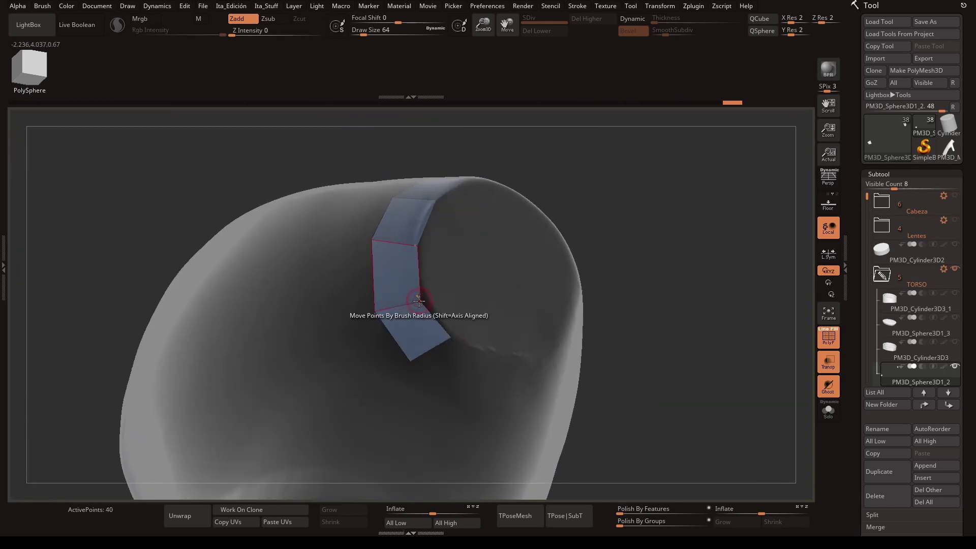
right_click_drag(419, 301, 387, 273)
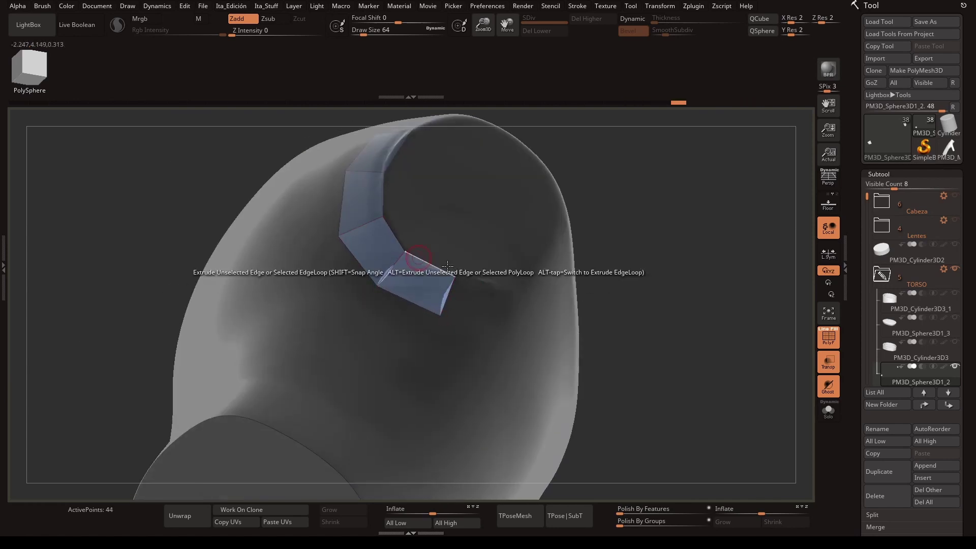
left_click_drag(448, 265, 501, 294)
mouse_move(501, 294)
right_mouse_down()
mouse_move(657, 279)
mouse_move(570, 275)
right_mouse_up()
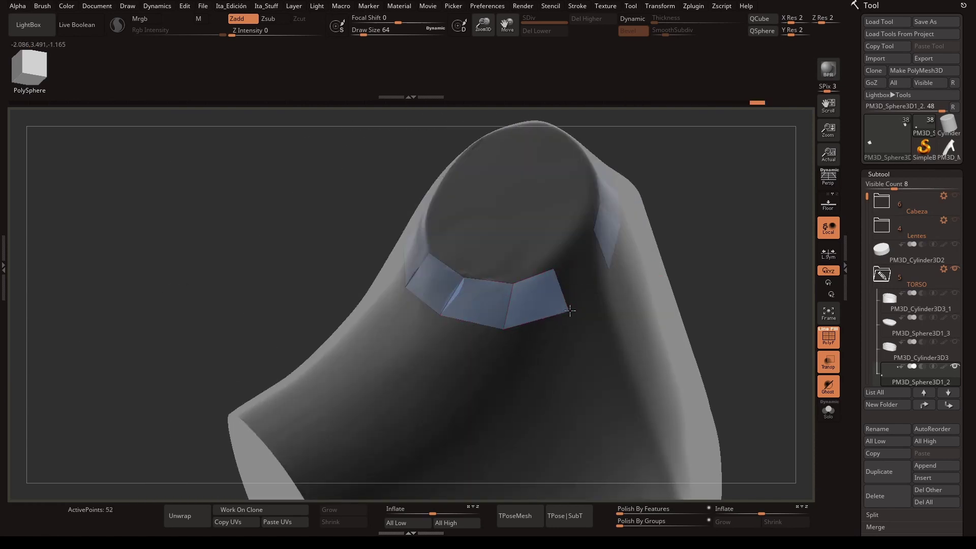
mouse_move(571, 310)
right_mouse_down()
mouse_move(506, 329)
mouse_move(767, 362)
mouse_move(441, 332)
right_mouse_up()
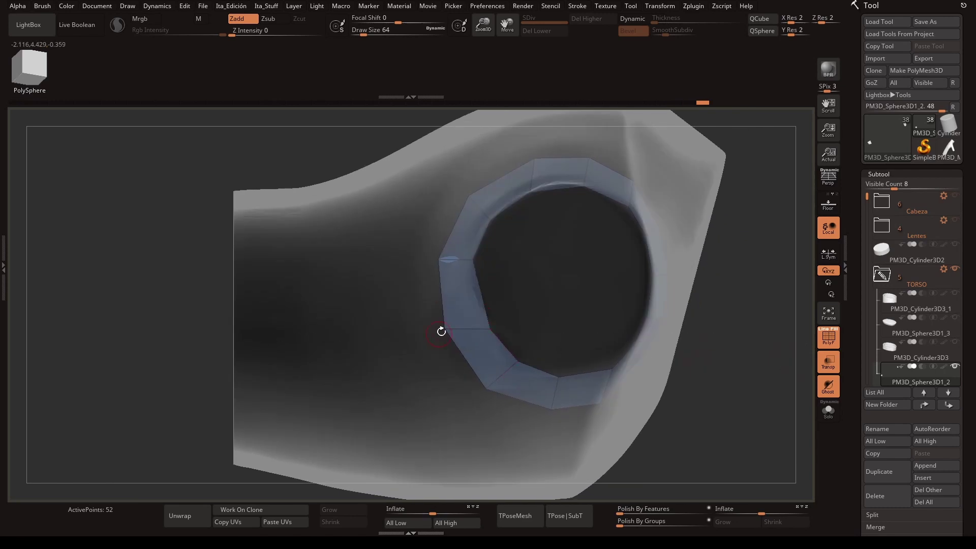
- Insert an extra edge loop around the new quad ring and check it from other angles
key("space")
left_click(480, 297)
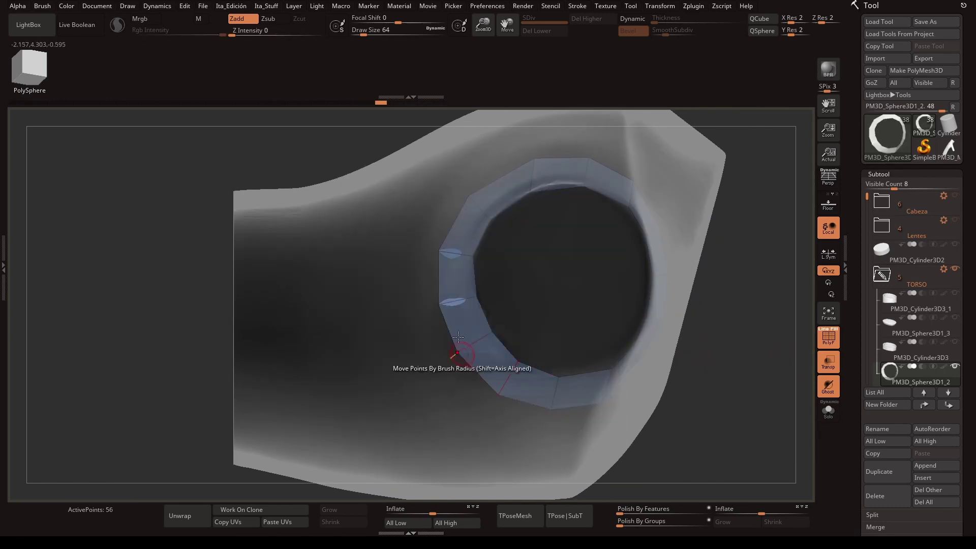
right_click_drag(734, 285, 538, 222)
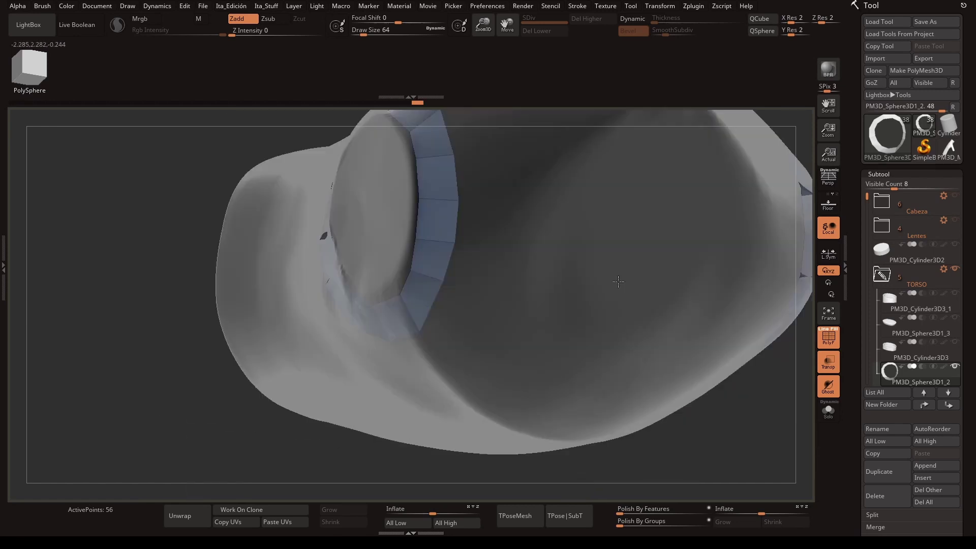
mouse_move(395, 287)
right_mouse_down()
mouse_move(277, 311)
mouse_move(212, 349)
right_mouse_up()
- Extrude two quads on the underside and switch the ZModeler edge action
key("f")
right_click_drag(644, 360, 673, 407)
left_click_drag(328, 427, 327, 379)
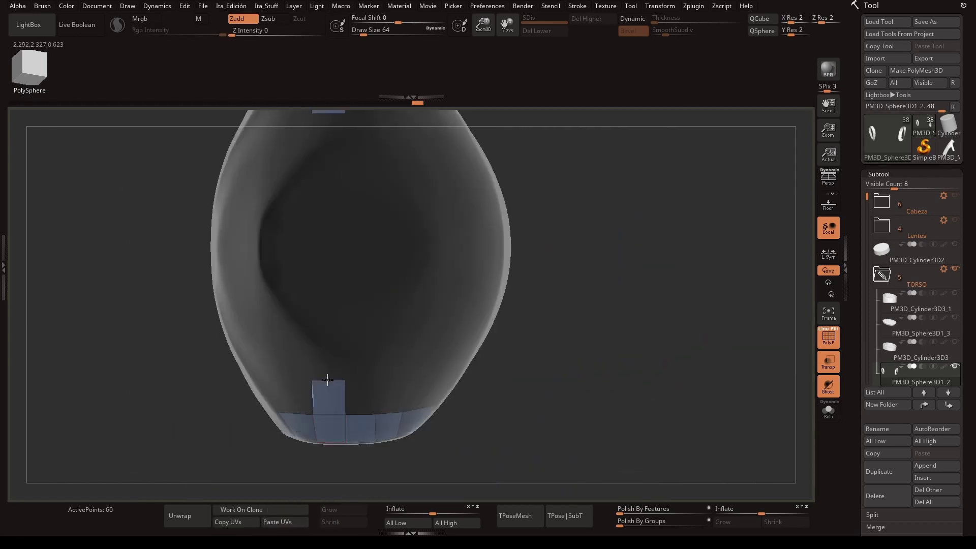
key("space")
left_click(307, 375)
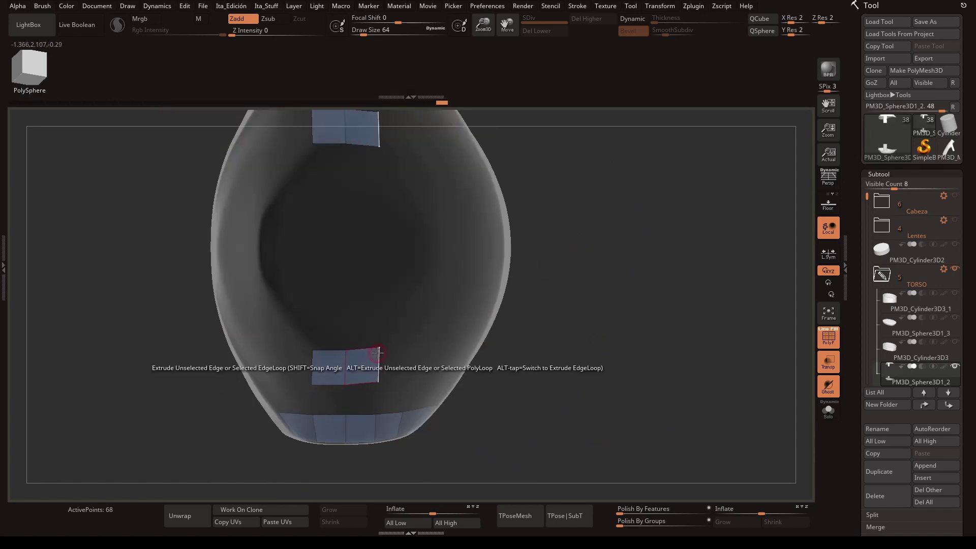
- Show the neck ring subtool and extrude quads beside the strip toward the ring
left_click(954, 341)
right_click_drag(610, 312, 338, 338)
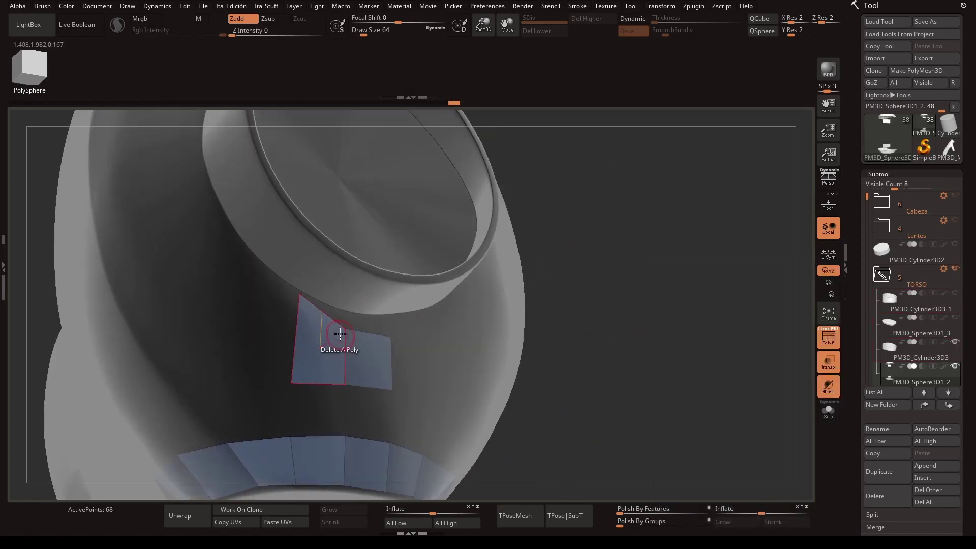
right_click_drag(404, 377, 282, 346)
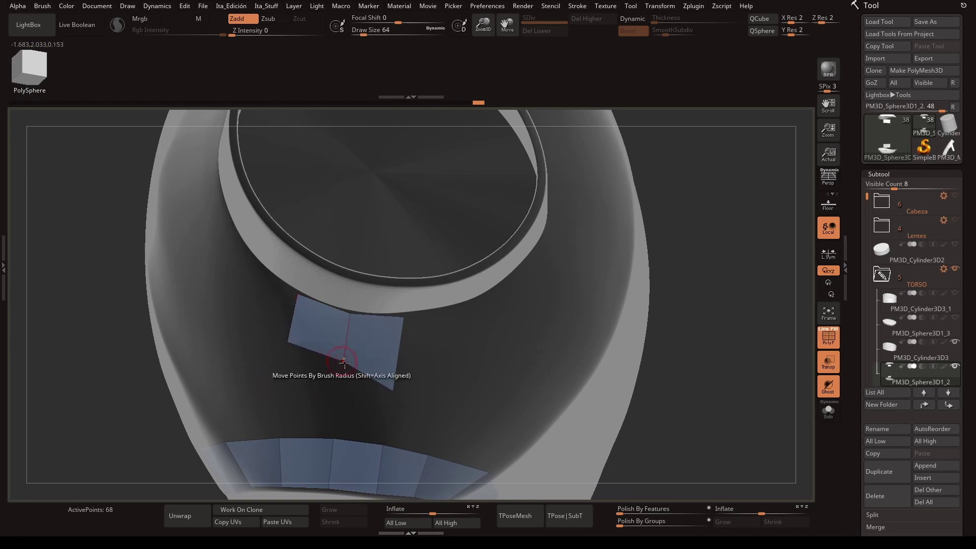
right_click_drag(404, 342, 468, 311)
left_click_drag(468, 312, 519, 295)
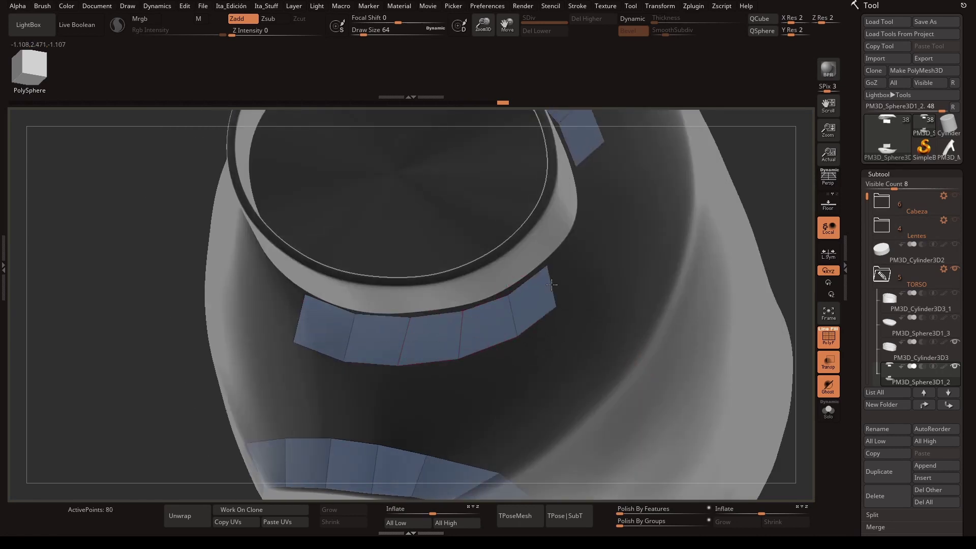
mouse_move(552, 285)
right_mouse_down()
mouse_move(688, 257)
mouse_move(515, 314)
right_mouse_up()
- Stretch polygons up around the neck ring and extrude a strip down below it
right_click_drag(695, 239, 460, 391)
right_click_drag(407, 413, 390, 392)
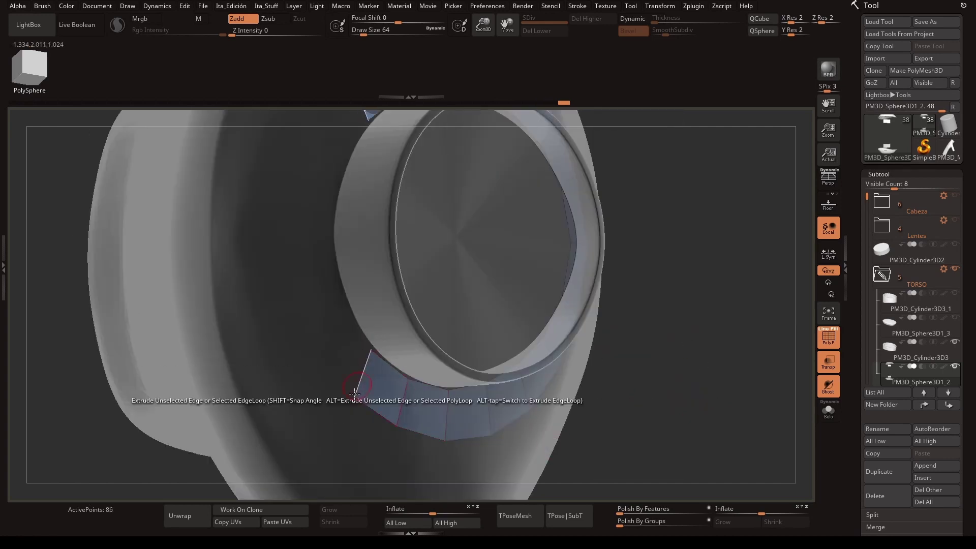
left_click_drag(355, 391, 306, 259)
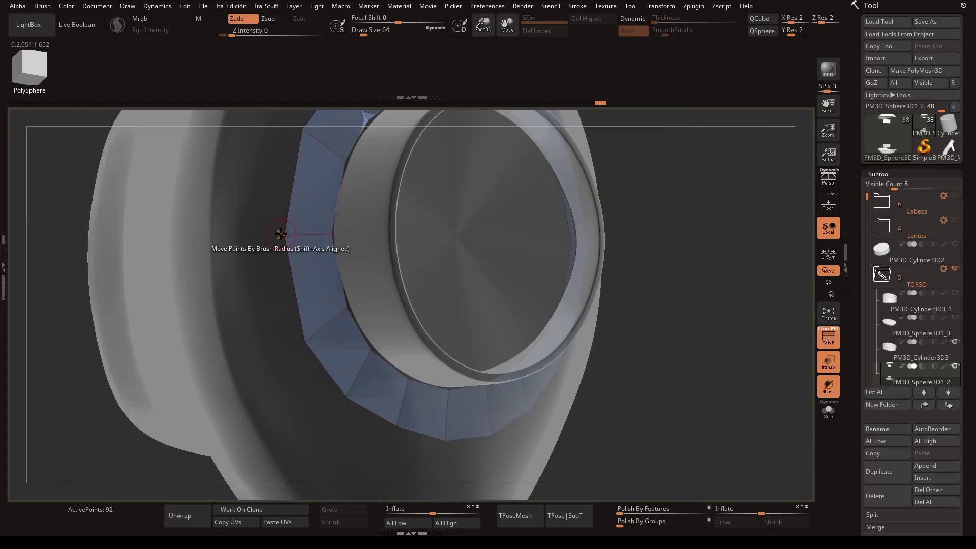
mouse_move(281, 233)
right_mouse_down()
mouse_move(345, 381)
mouse_move(368, 182)
right_mouse_up()
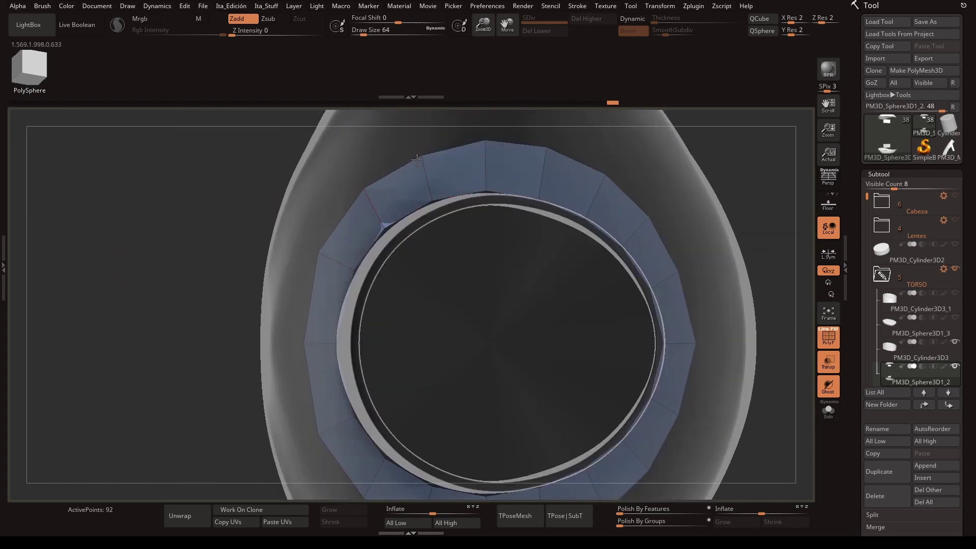
right_click_drag(417, 160, 710, 381)
left_click_drag(417, 325, 417, 391)
mouse_move(416, 392)
right_mouse_down()
mouse_move(626, 403)
mouse_move(644, 350)
right_mouse_up()
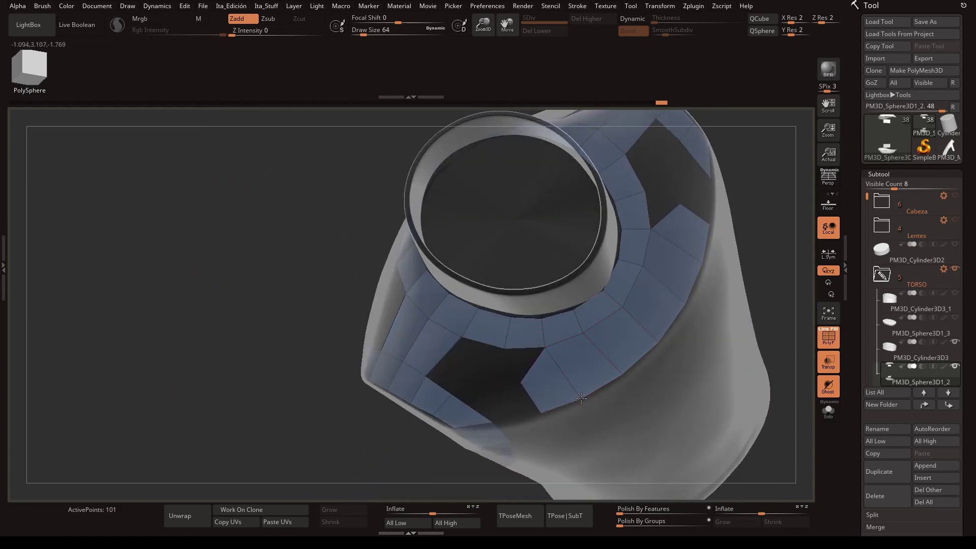
- Delete an unwanted polygon and add new polygons to fill the gap at the ring
mouse_move(581, 399)
right_mouse_down()
mouse_move(636, 356)
mouse_move(584, 396)
mouse_move(629, 373)
mouse_move(500, 406)
mouse_move(477, 392)
right_mouse_up()
left_click(499, 407)
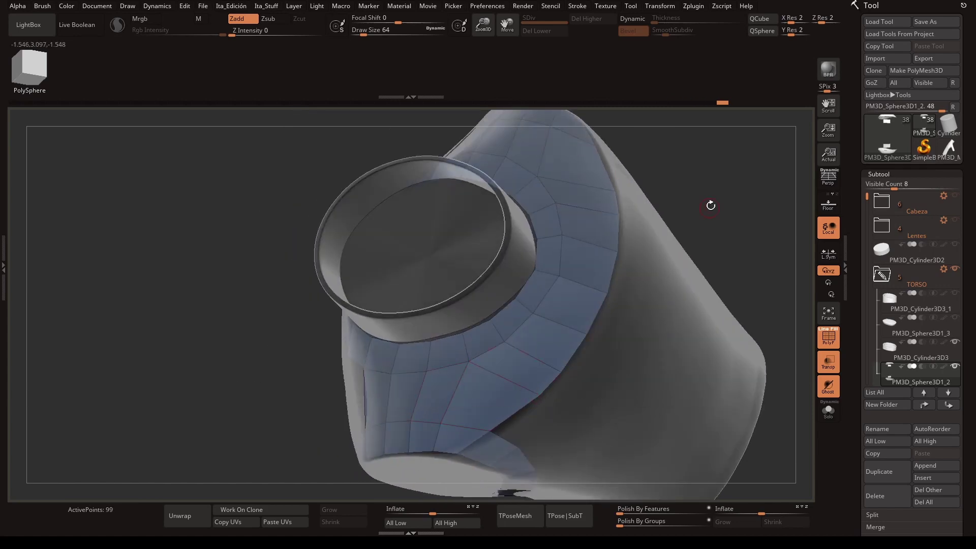
right_click_drag(710, 206, 403, 381)
left_click(383, 344)
mouse_move(383, 344)
right_mouse_down()
mouse_move(678, 395)
mouse_move(356, 310)
mouse_move(371, 299)
mouse_move(707, 276)
mouse_move(592, 253)
right_mouse_up()
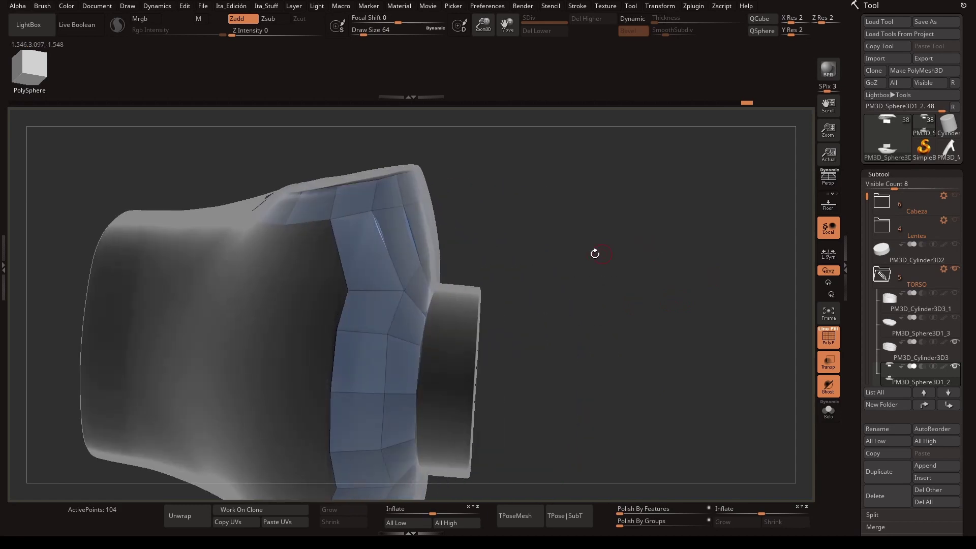
- Extrude polygons down from the shoulder band and save the project with Ctrl+S
scroll(616, 364, "down", 3)
right_click_drag(616, 364, 476, 341)
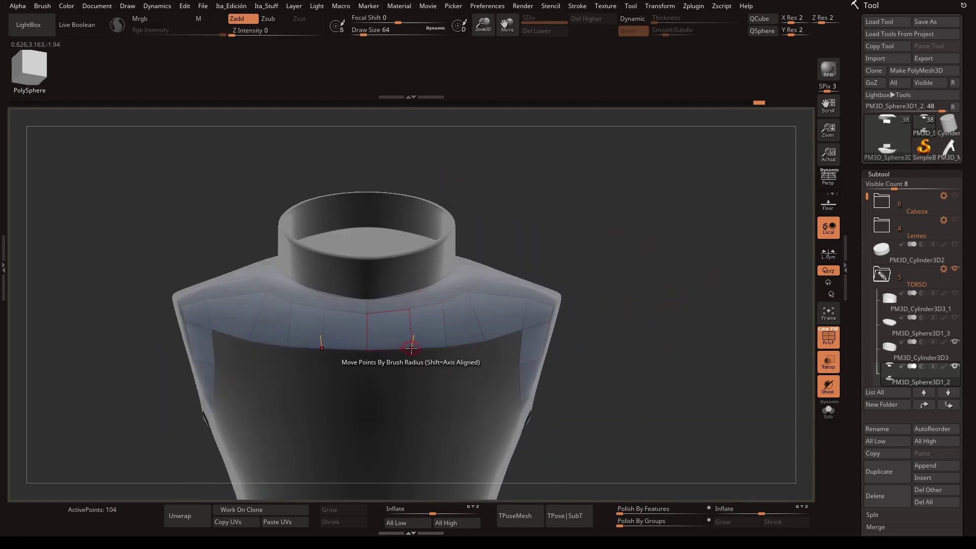
right_click_drag(641, 393, 583, 279)
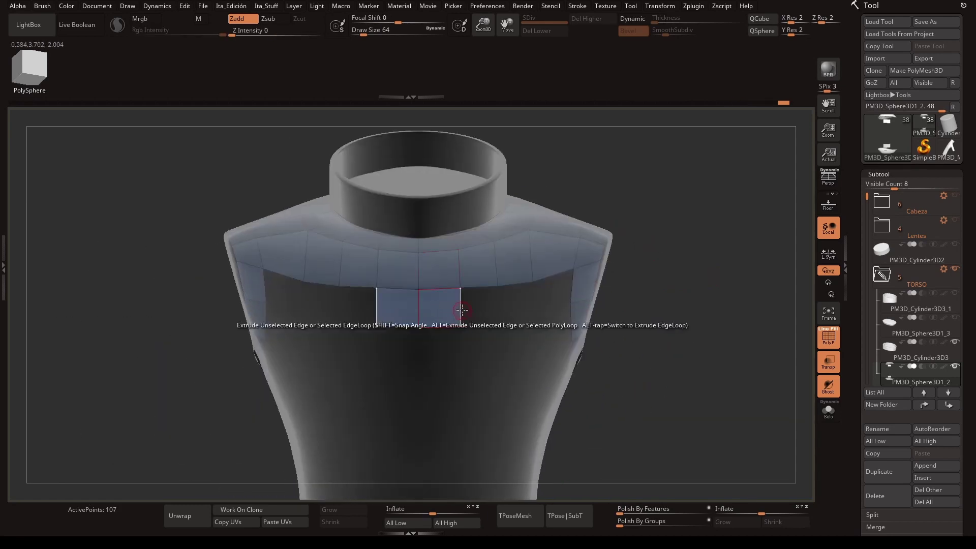
mouse_move(502, 322)
right_mouse_down()
mouse_move(569, 297)
mouse_move(446, 287)
right_mouse_up()
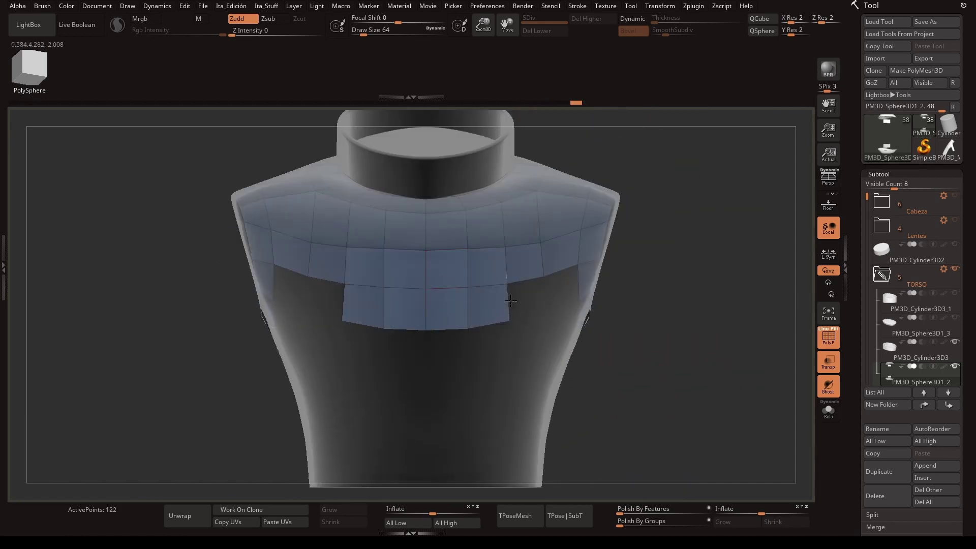
mouse_move(688, 381)
right_mouse_down()
mouse_move(561, 313)
mouse_move(318, 323)
right_mouse_up()
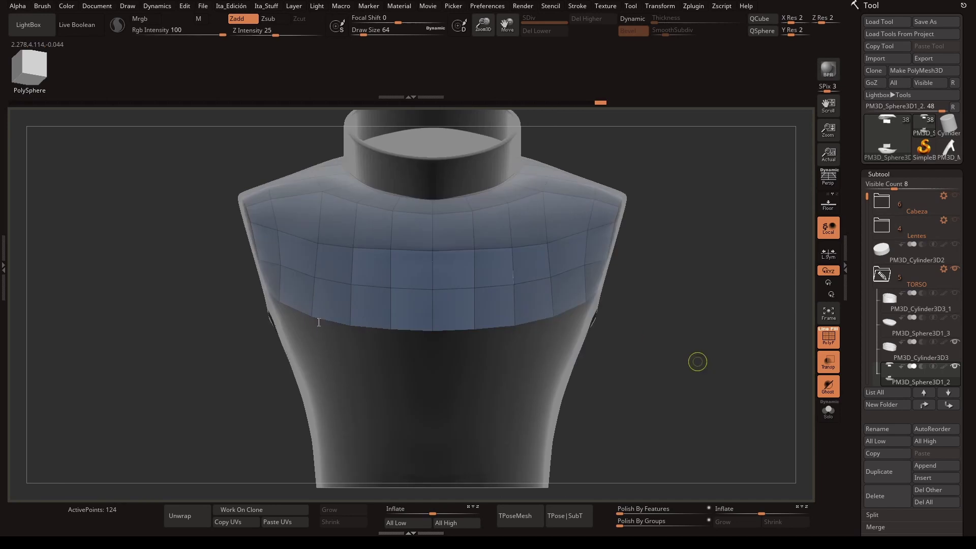
key("ctrl+s")
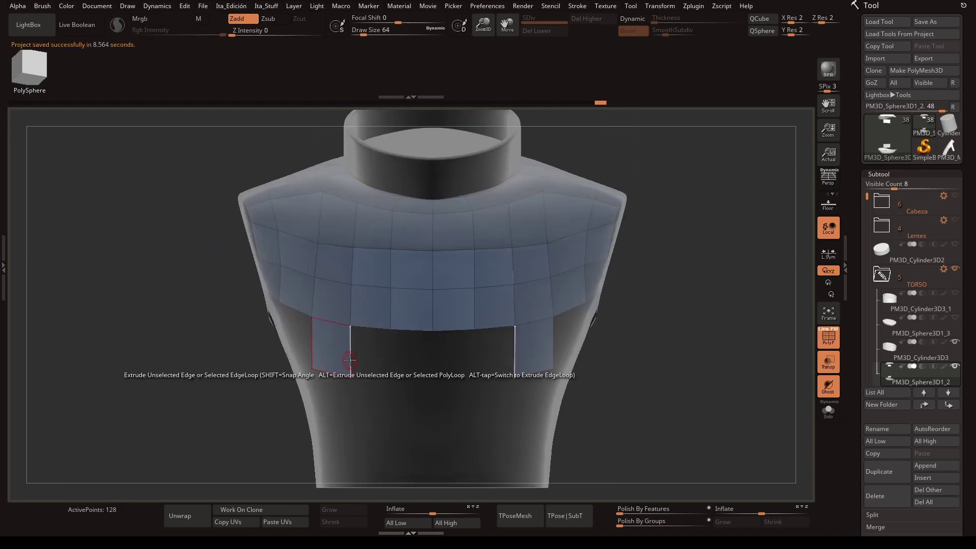
- Extrude a row, then the centre and side columns of polygons down over the chest
left_click_drag(350, 360, 474, 375)
mouse_move(513, 376)
right_mouse_down()
mouse_move(571, 383)
mouse_move(575, 399)
mouse_move(524, 348)
right_mouse_up()
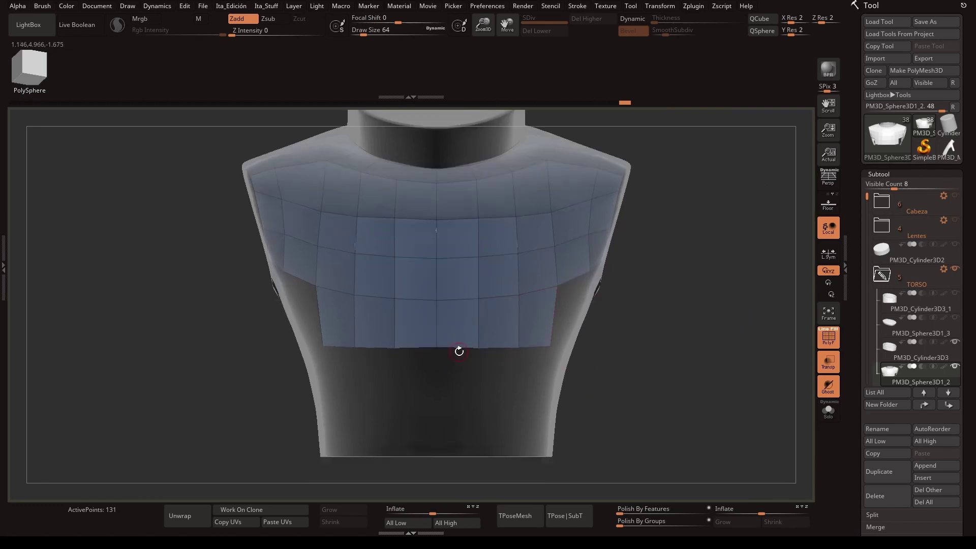
left_click_drag(459, 352, 458, 450)
left_click(522, 409)
mouse_move(515, 457)
right_mouse_down()
mouse_move(631, 447)
mouse_move(559, 407)
right_mouse_up()
key("space")
- Extrude two-polygon strips down from the collar edge and widen them with neighbouring polygons
right_click_drag(467, 497, 585, 407)
key("space")
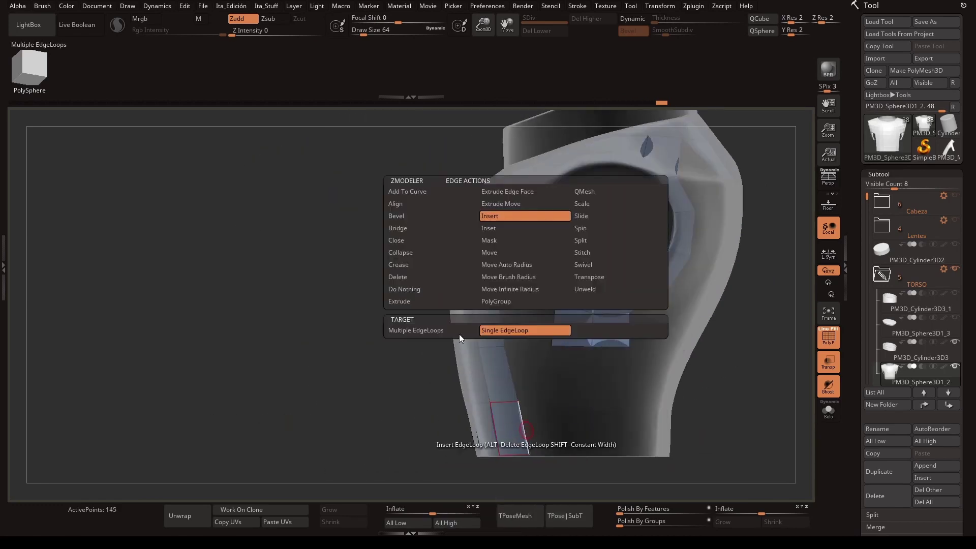
left_click(494, 216)
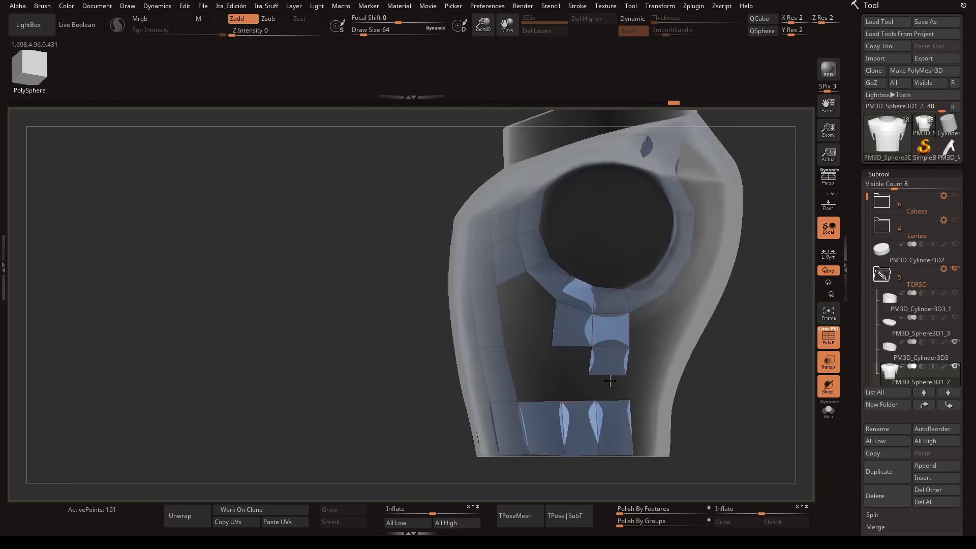
right_click_drag(745, 410, 605, 232)
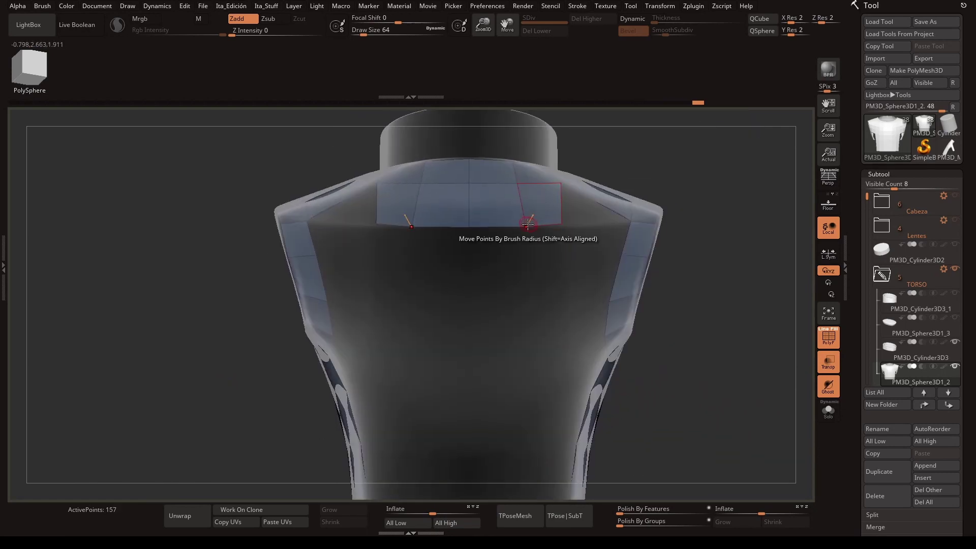
left_click_drag(528, 223, 547, 239)
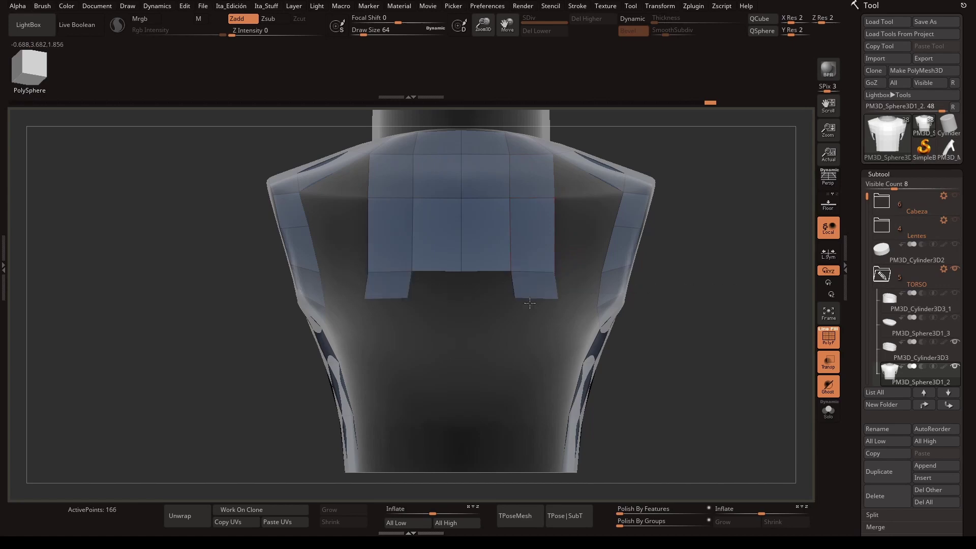
mouse_move(466, 311)
right_mouse_down()
mouse_move(701, 397)
mouse_move(442, 252)
right_mouse_up()
left_click_drag(443, 252, 418, 393)
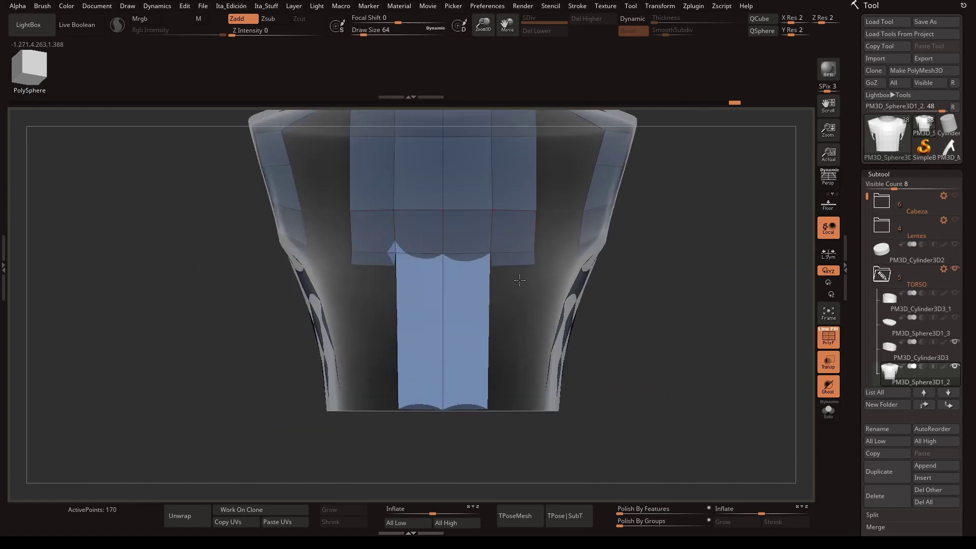
left_click_drag(520, 279, 488, 338)
mouse_move(488, 337)
right_mouse_down()
mouse_move(526, 301)
mouse_move(681, 406)
mouse_move(512, 435)
right_mouse_up()
- Add more polygons to the chest panel and turn to a front three-quarter view
key("space")
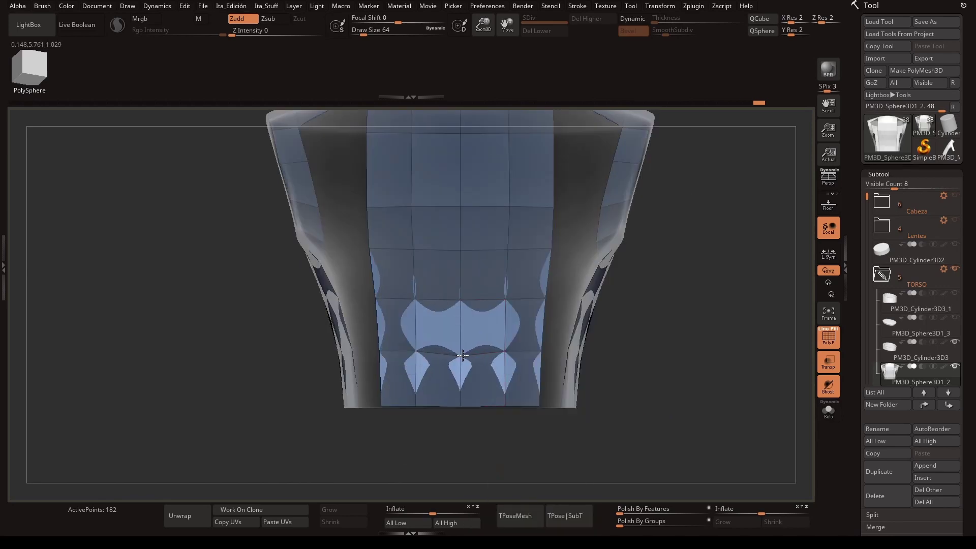
key("space")
left_click(654, 431)
left_click(462, 355)
key("f")
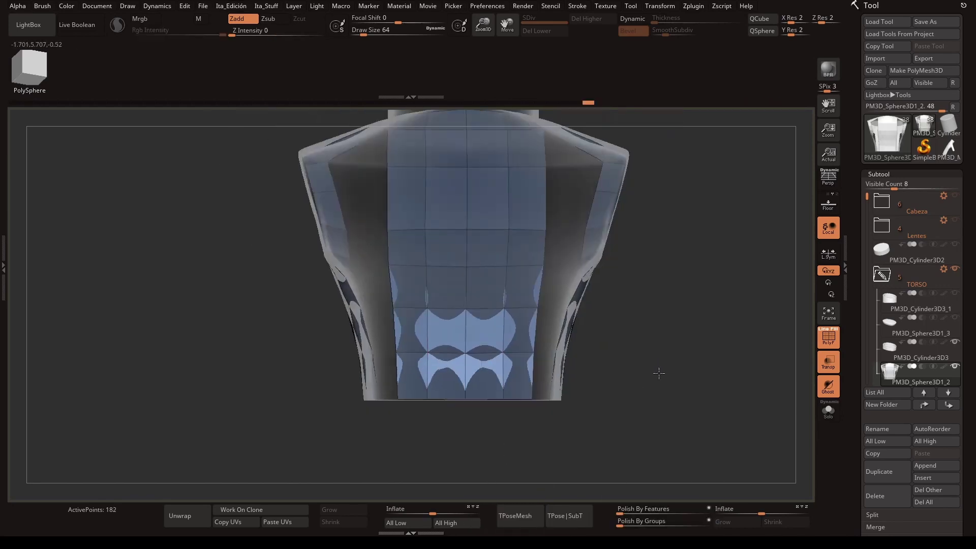
left_click_drag(653, 372, 405, 370)
mouse_move(394, 361)
right_mouse_down()
mouse_move(621, 374)
mouse_move(452, 309)
right_mouse_up()
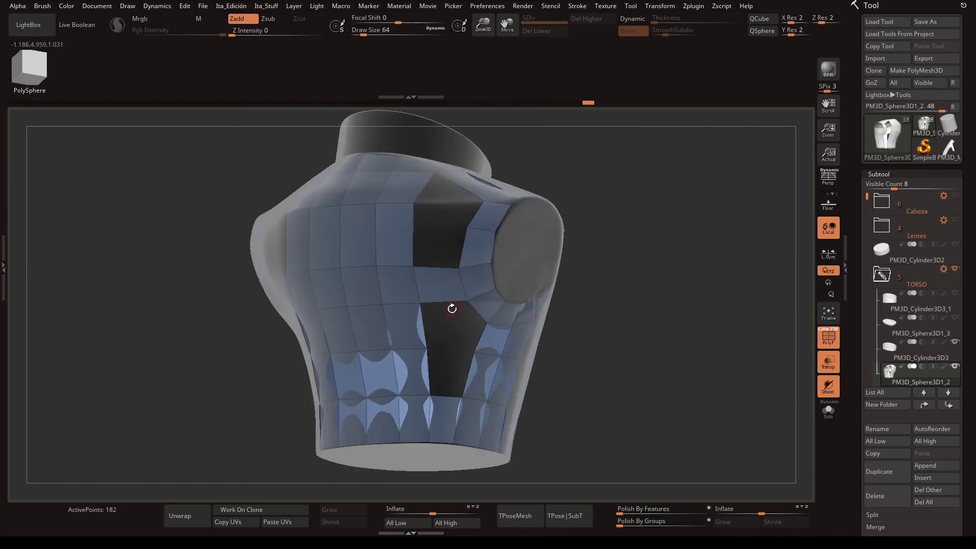
mouse_move(415, 351)
right_mouse_down()
mouse_move(693, 373)
mouse_move(403, 305)
mouse_move(459, 349)
mouse_move(632, 285)
mouse_move(639, 331)
mouse_move(747, 375)
mouse_move(407, 258)
right_mouse_up()
- With Edge Extrude, extrude faces from the torso's bottom edge into the side hole
left_click(475, 341)
key("space")
key("space")
left_click(407, 258)
key("space")
left_click(273, 303)
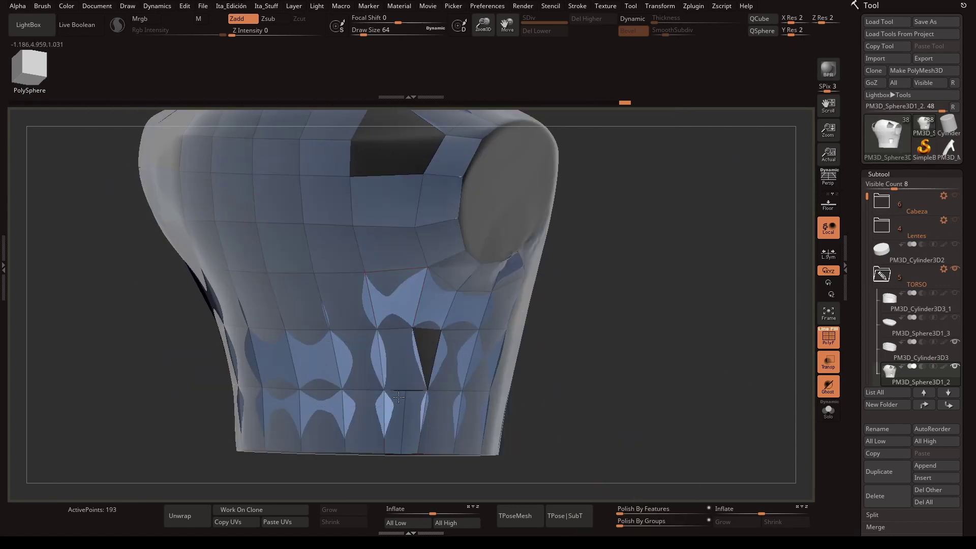
mouse_move(392, 331)
right_mouse_down()
mouse_move(584, 370)
mouse_move(506, 322)
right_mouse_up()
key("space")
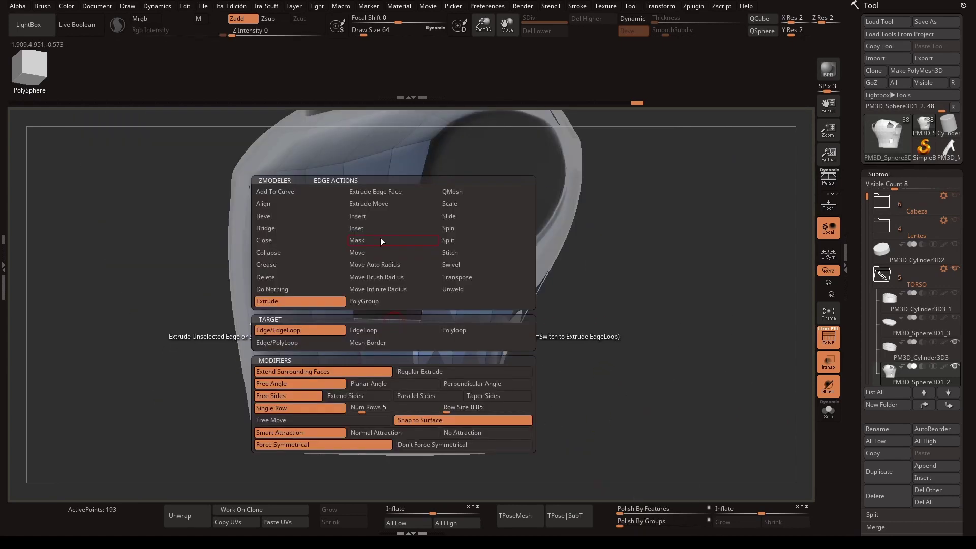
- Fill part of the side hole with a new quad using Edge Extrude
left_click(381, 237)
left_click(371, 245)
left_click(375, 299)
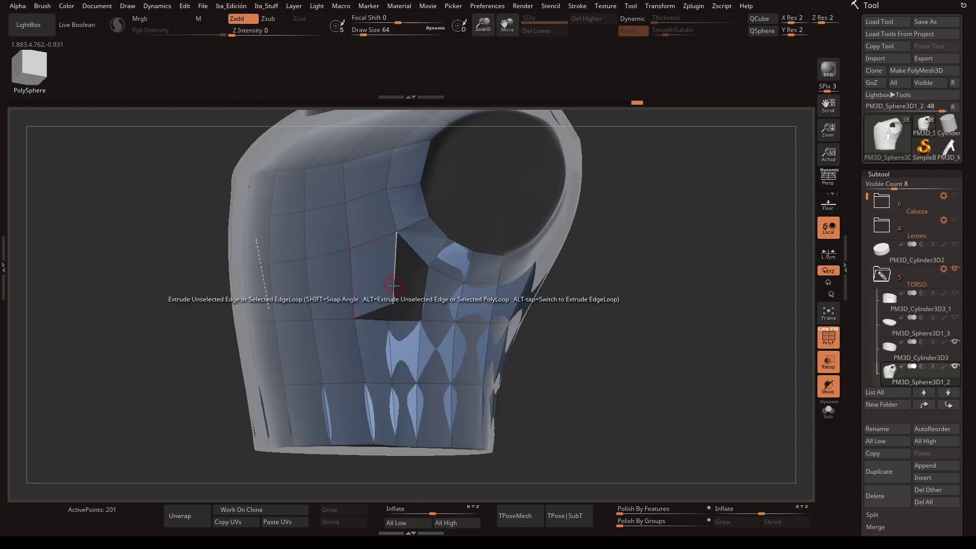
- Orbit to inspect the torso and the collar ring from above and the side
mouse_move(414, 247)
right_mouse_down()
mouse_move(627, 361)
mouse_move(532, 272)
mouse_move(562, 334)
mouse_move(636, 349)
mouse_move(615, 262)
mouse_move(637, 270)
mouse_move(468, 388)
mouse_move(507, 383)
right_mouse_up()
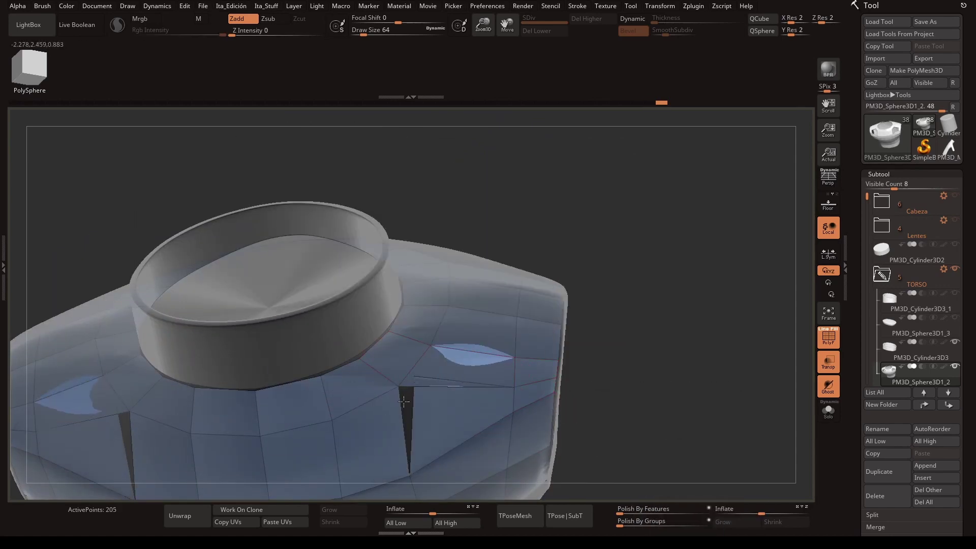
right_click_drag(404, 402, 584, 395)
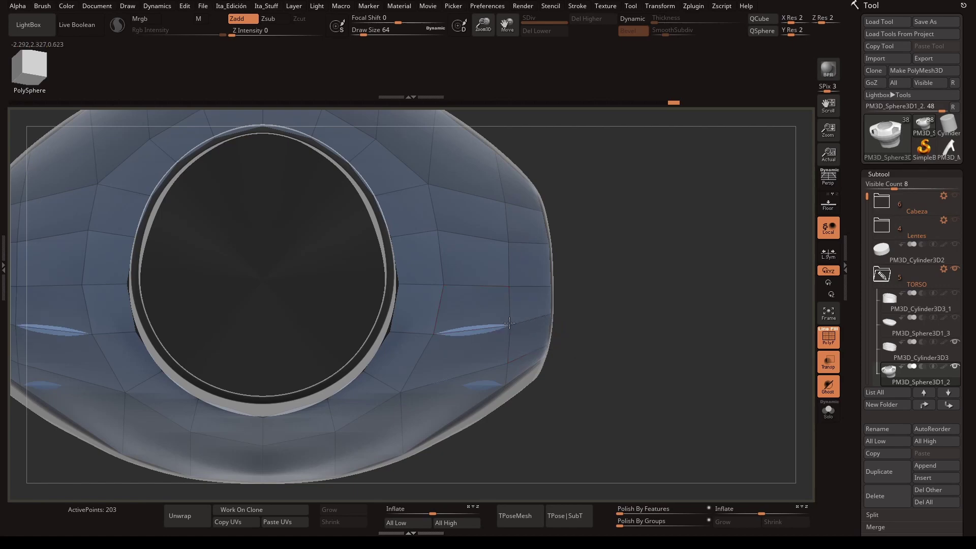
mouse_move(509, 323)
right_mouse_down()
mouse_move(507, 391)
mouse_move(508, 355)
mouse_move(572, 455)
right_mouse_up()
- Frame the torso and switch brushes, returning to the ZModeler polygon brush
key("f")
key("space")
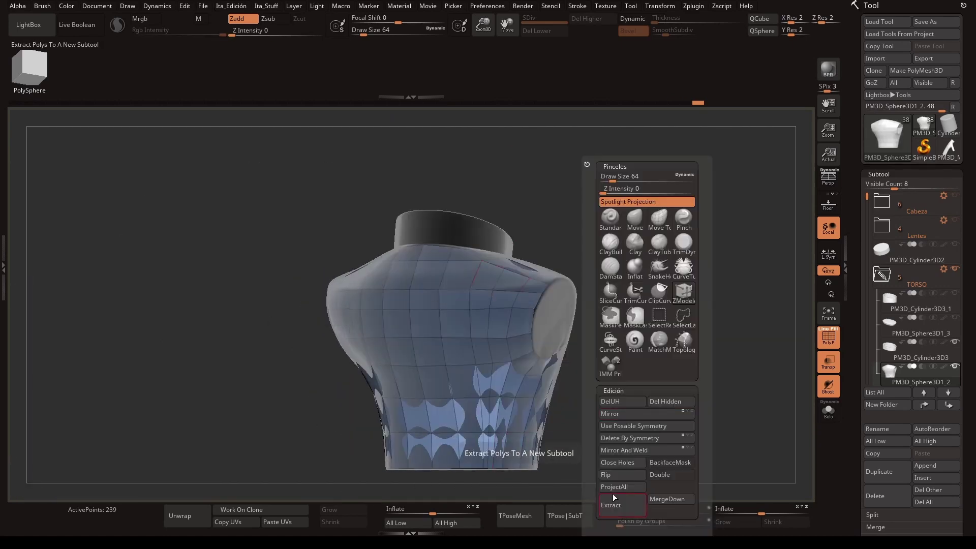
mouse_move(516, 151)
right_mouse_down()
mouse_move(426, 345)
mouse_move(469, 450)
right_mouse_up()
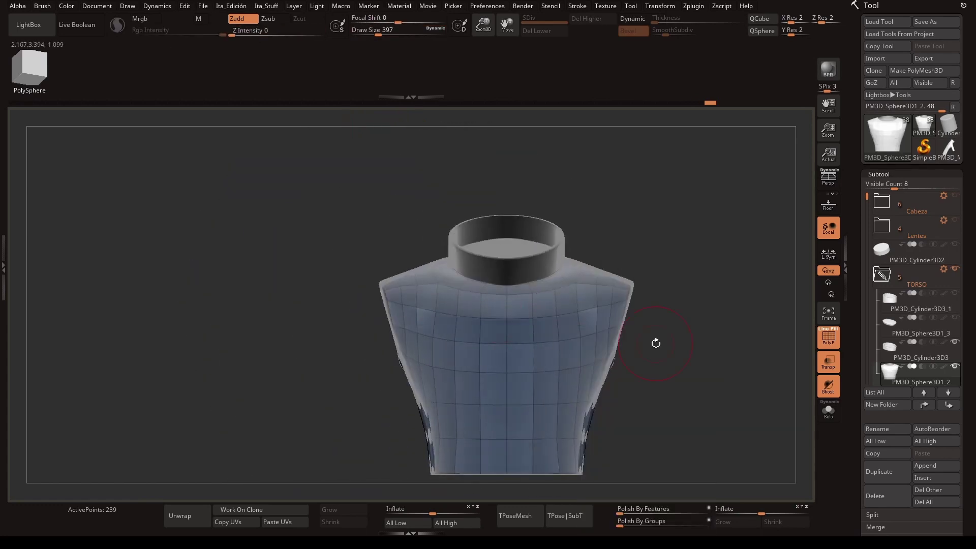
mouse_move(653, 343)
right_mouse_down()
mouse_move(630, 242)
mouse_move(452, 332)
mouse_move(559, 168)
mouse_move(680, 220)
right_mouse_up()
key("space")
left_click_drag(371, 35, 361, 40)
- Orbit around the torso front and neck hole, then show the other body parts again
mouse_move(447, 305)
right_mouse_down()
mouse_move(468, 356)
mouse_move(316, 257)
mouse_move(525, 388)
right_mouse_up()
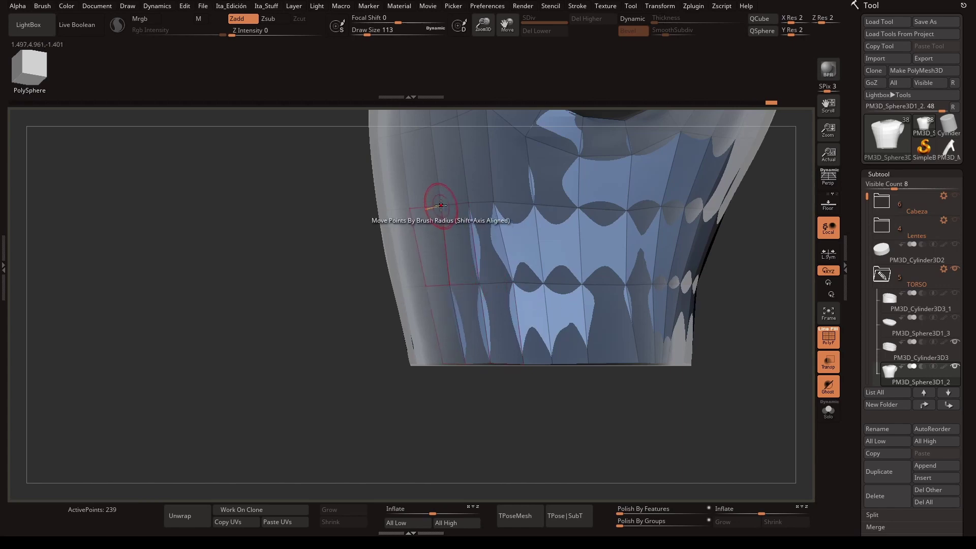
right_click_drag(441, 205, 635, 367)
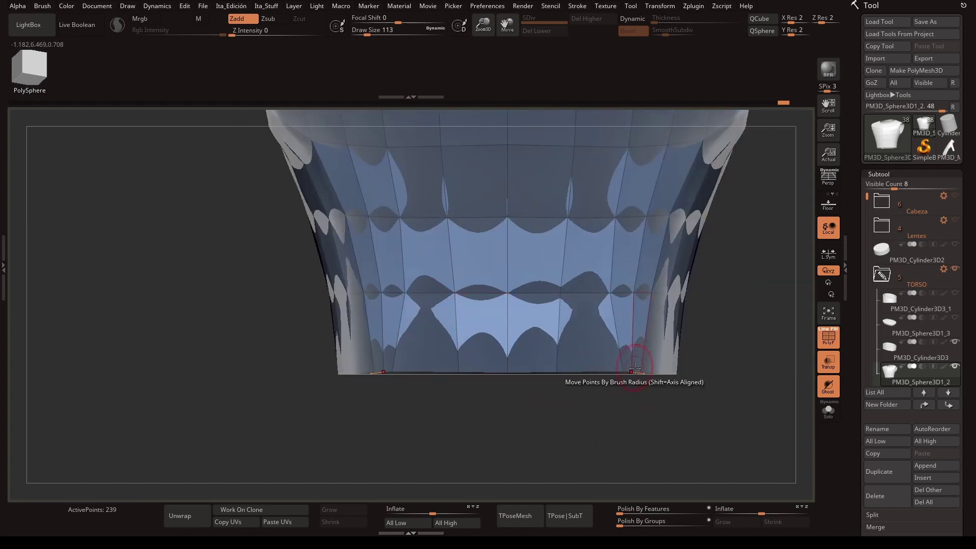
mouse_move(621, 360)
right_mouse_down()
mouse_move(619, 394)
mouse_move(284, 290)
mouse_move(654, 375)
mouse_move(560, 305)
mouse_move(541, 248)
right_mouse_up()
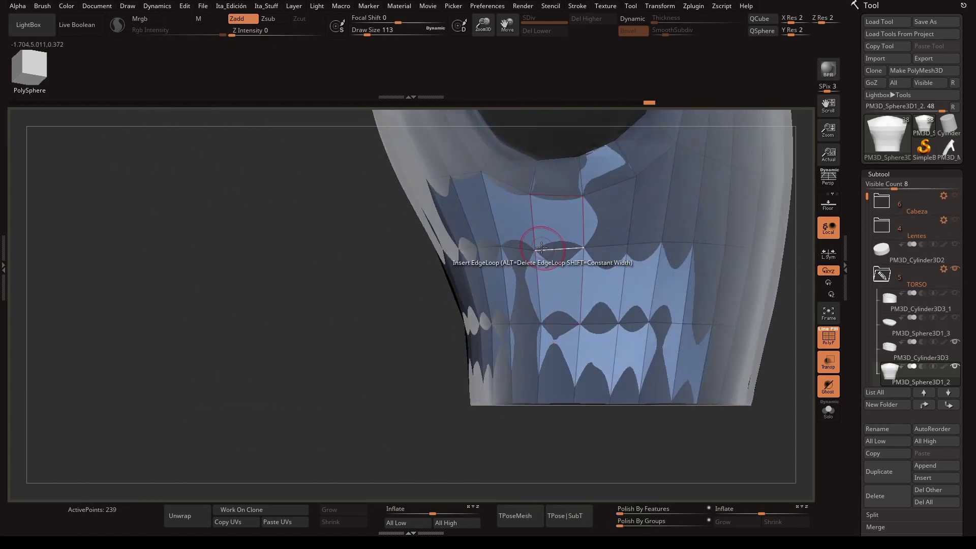
mouse_move(541, 401)
right_mouse_down()
mouse_move(643, 407)
mouse_move(527, 190)
right_mouse_up()
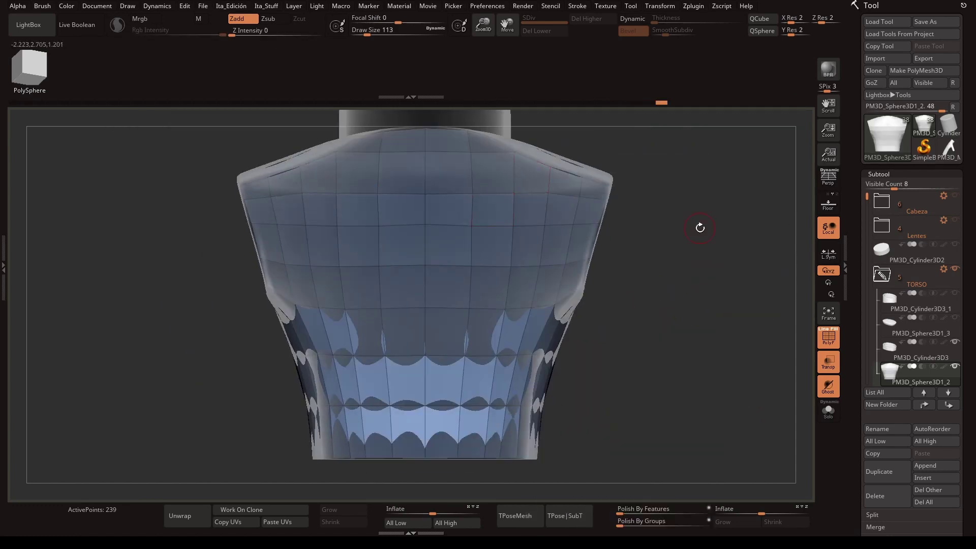
mouse_move(740, 268)
right_mouse_down()
mouse_move(590, 353)
mouse_move(584, 398)
mouse_move(352, 258)
mouse_move(619, 327)
mouse_move(640, 307)
mouse_move(279, 403)
mouse_move(590, 417)
mouse_move(572, 343)
mouse_move(587, 323)
mouse_move(441, 325)
mouse_move(494, 390)
right_mouse_up()
key("space")
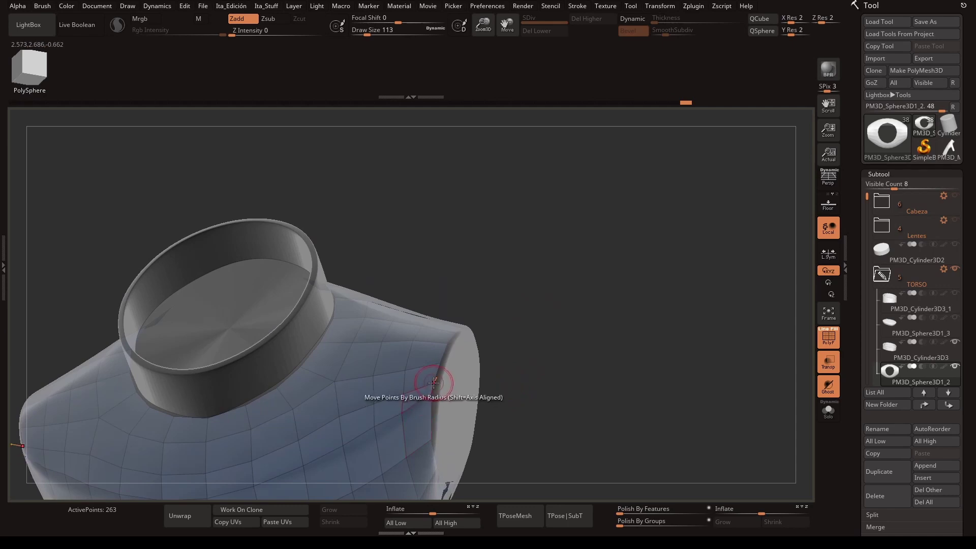
mouse_move(434, 383)
right_mouse_down()
mouse_move(381, 353)
mouse_move(475, 329)
mouse_move(515, 273)
mouse_move(355, 371)
mouse_move(676, 311)
mouse_move(627, 270)
mouse_move(588, 299)
mouse_move(315, 271)
mouse_move(349, 353)
mouse_move(615, 277)
mouse_move(502, 487)
mouse_move(695, 218)
mouse_move(468, 446)
mouse_move(686, 384)
mouse_move(492, 311)
mouse_move(736, 409)
mouse_move(480, 306)
right_mouse_up()
- Turn on Solo to isolate the torso and zoom in on the arm hole
right_click_drag(479, 237, 751, 342)
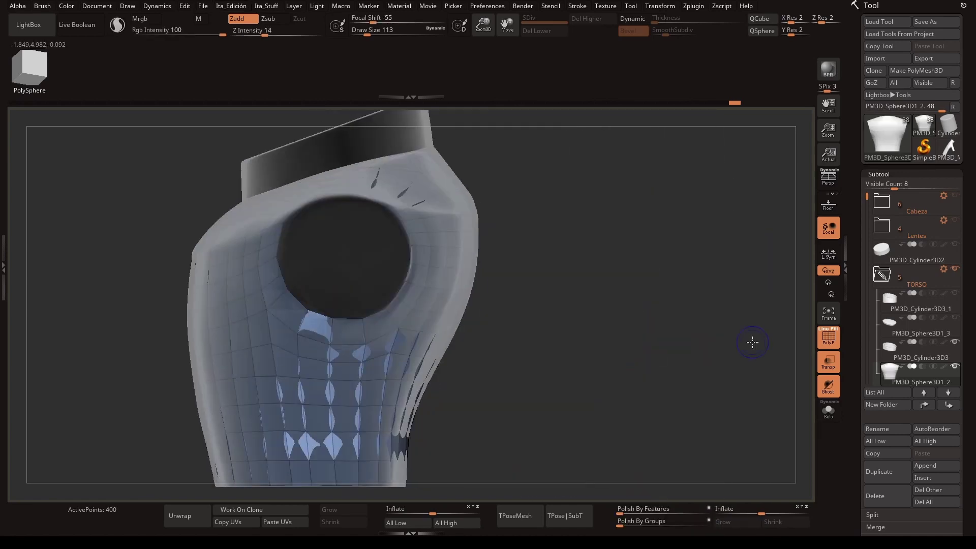
left_click(829, 411)
right_click_drag(645, 276, 337, 295, "ctrl")
right_click_drag(326, 197, 216, 281)
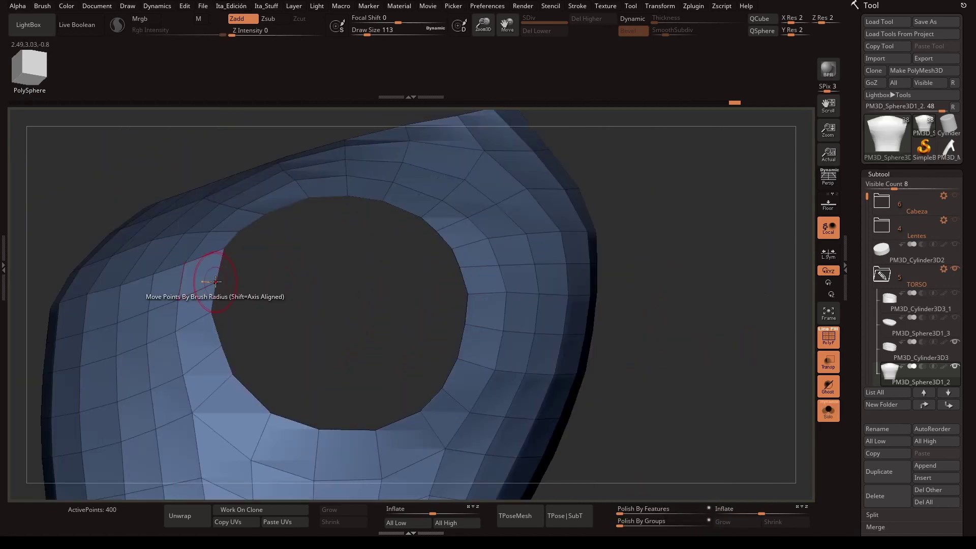
right_click_drag(272, 296, 303, 173)
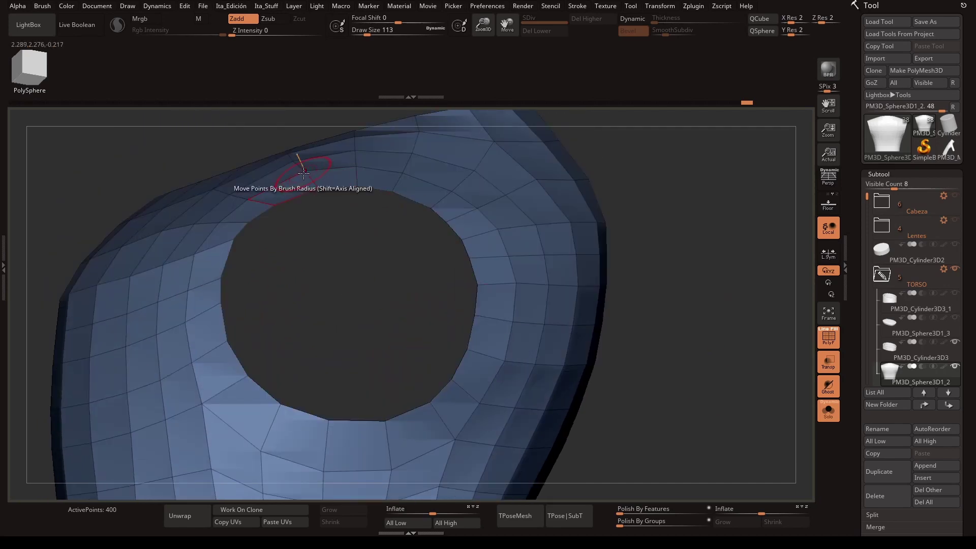
- Insert an edge loop around the arm hole and slide it toward the opening
mouse_move(231, 242)
right_mouse_down()
mouse_move(495, 261)
mouse_move(307, 392)
right_mouse_up()
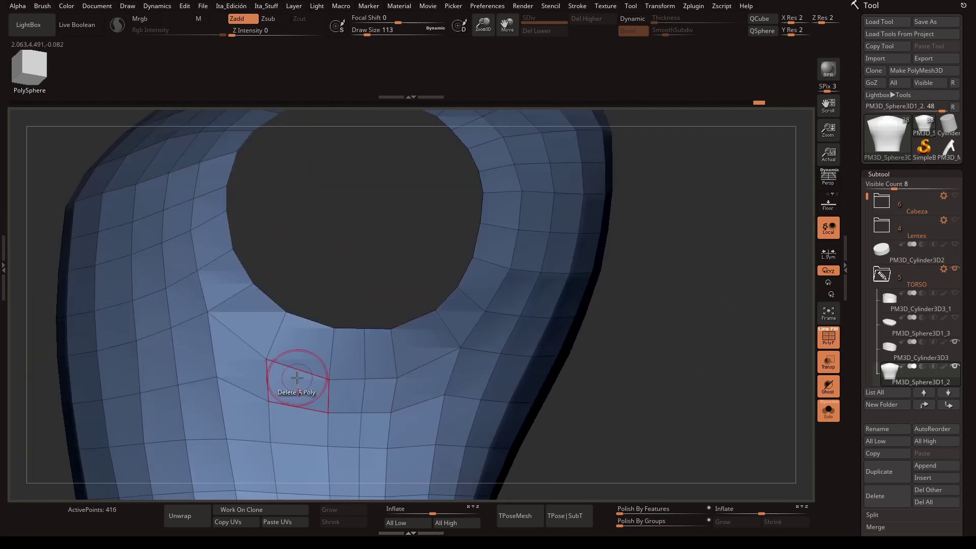
key("space")
left_click(338, 216)
left_click_drag(300, 353, 366, 349)
mouse_move(366, 349)
right_mouse_down()
mouse_move(676, 338)
mouse_move(366, 312)
right_mouse_up()
- Review the arm hole and neck opening, stepping back through edits with Ctrl+Z
mouse_move(661, 281)
right_mouse_down()
mouse_move(402, 276)
mouse_move(408, 342)
right_mouse_up()
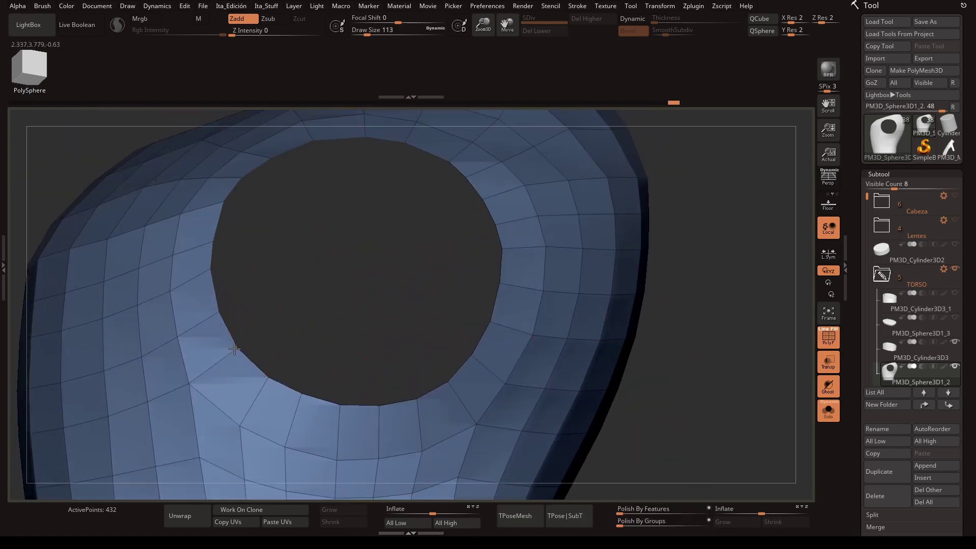
mouse_move(648, 321)
right_mouse_down()
mouse_move(547, 342)
mouse_move(621, 344)
mouse_move(526, 308)
right_mouse_up()
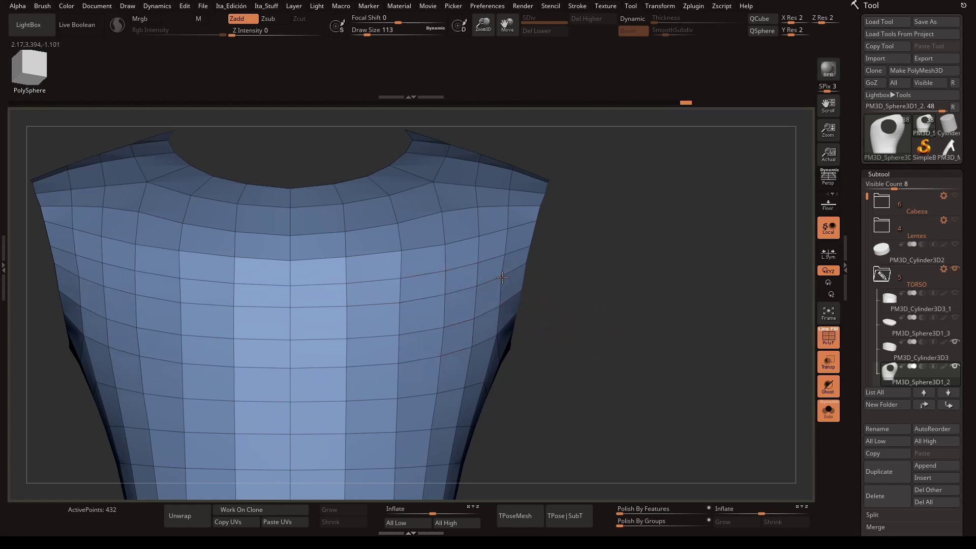
right_click_drag(678, 309, 567, 373, "alt")
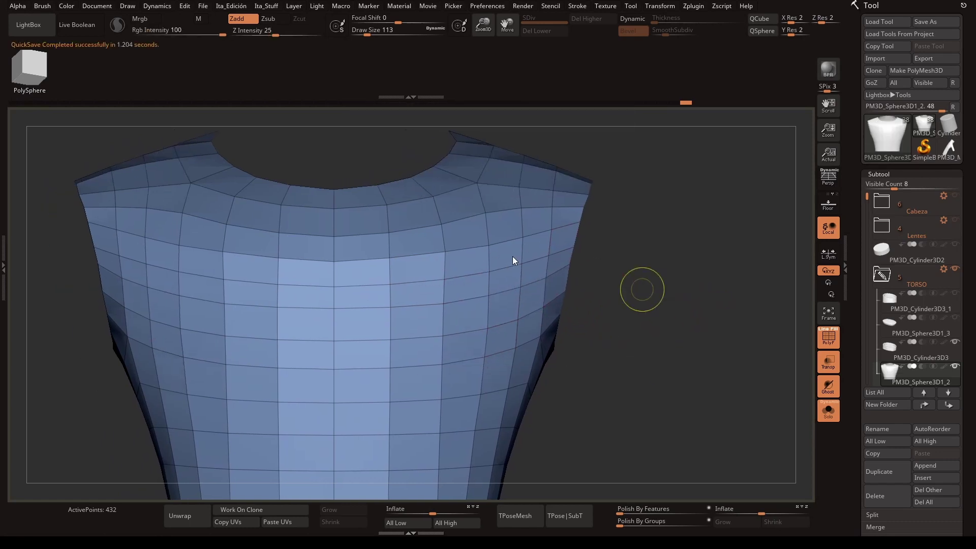
mouse_move(512, 256)
right_mouse_down("alt")
mouse_move(609, 333)
mouse_move(697, 343)
mouse_move(617, 266)
right_mouse_up("alt")
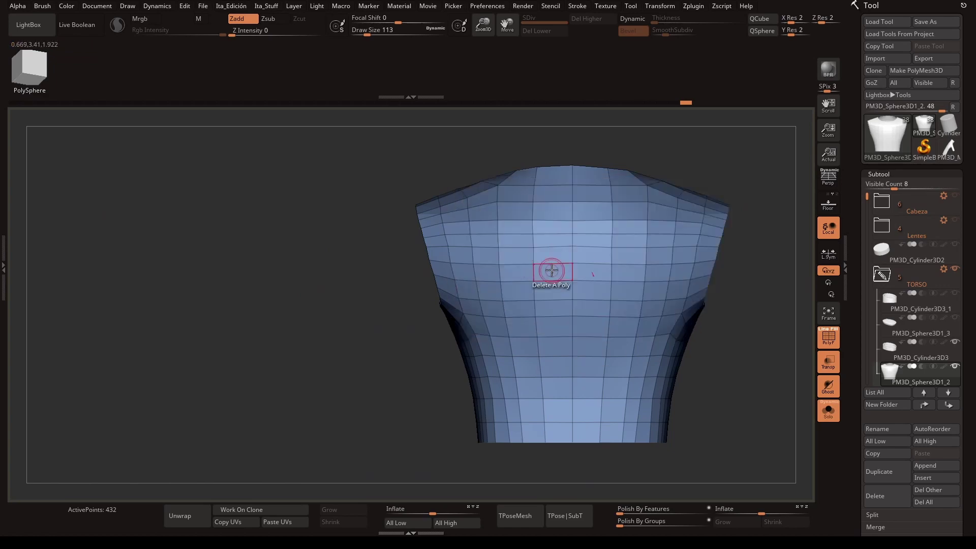
key("ctrl+z")
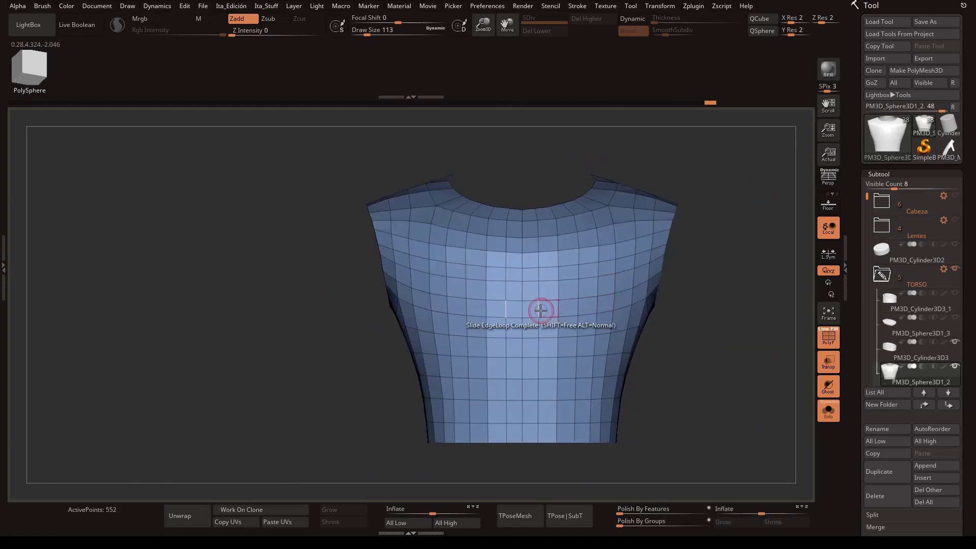
left_click_drag(725, 321, 581, 262)
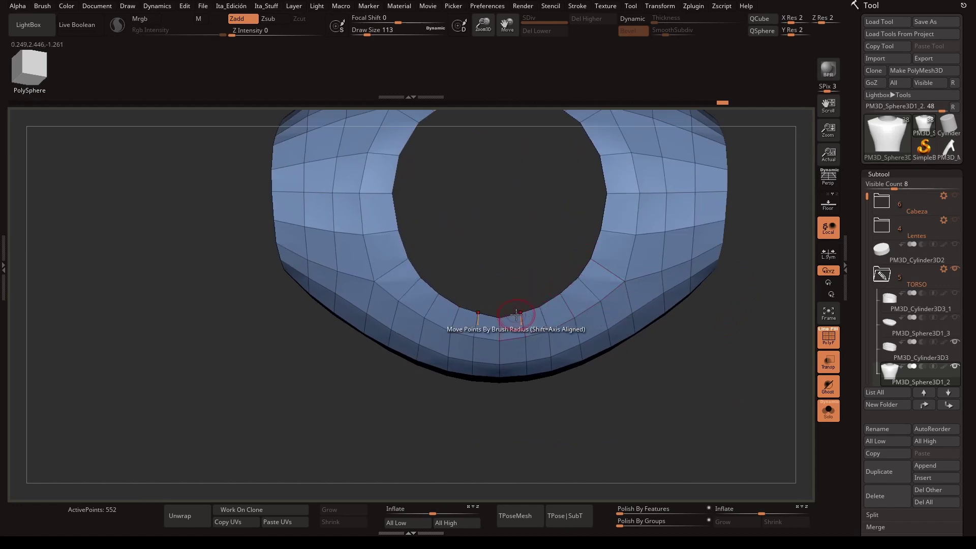
mouse_move(576, 377)
left_mouse_down()
mouse_move(738, 255)
mouse_move(432, 292)
left_mouse_up()
- Switch to the Gizmo 3D and place it on the lower torso mesh
key("space")
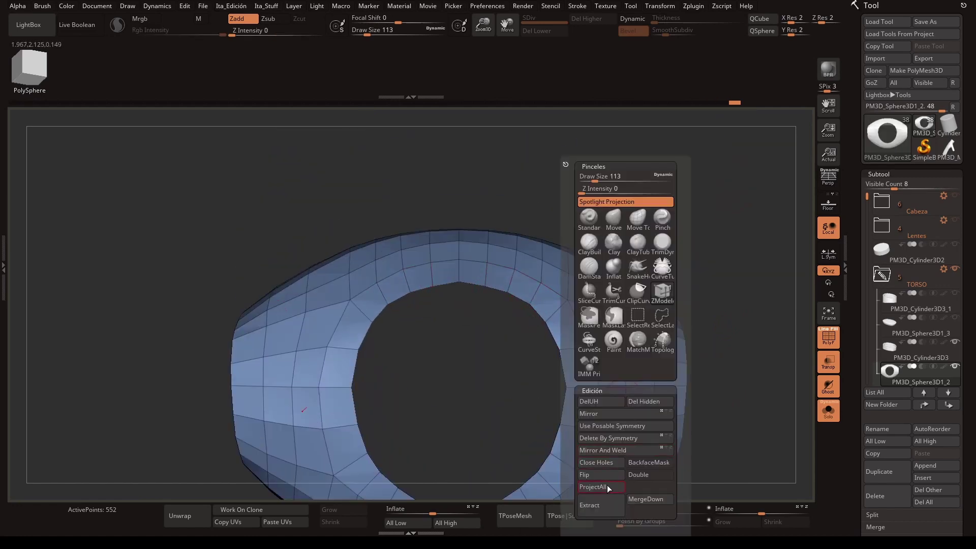
mouse_move(534, 303)
left_mouse_down()
mouse_move(702, 349)
mouse_move(678, 212)
mouse_move(551, 347)
left_mouse_up()
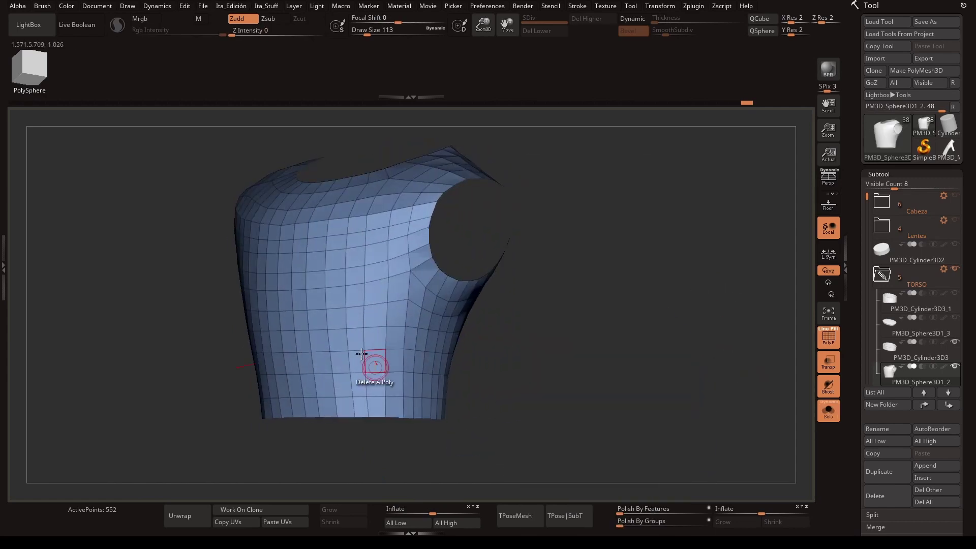
key("space")
left_click_drag(532, 488, 627, 344)
key("w")
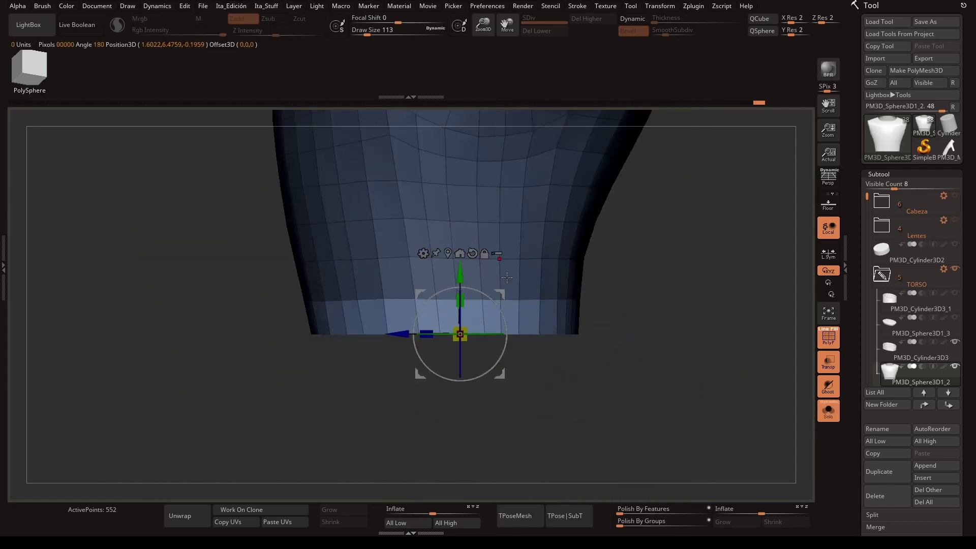
left_click(383, 297)
- Align the gizmo on a lower edge loop, then return to draw mode and refocus the arm hole
left_click_drag(671, 332, 453, 342)
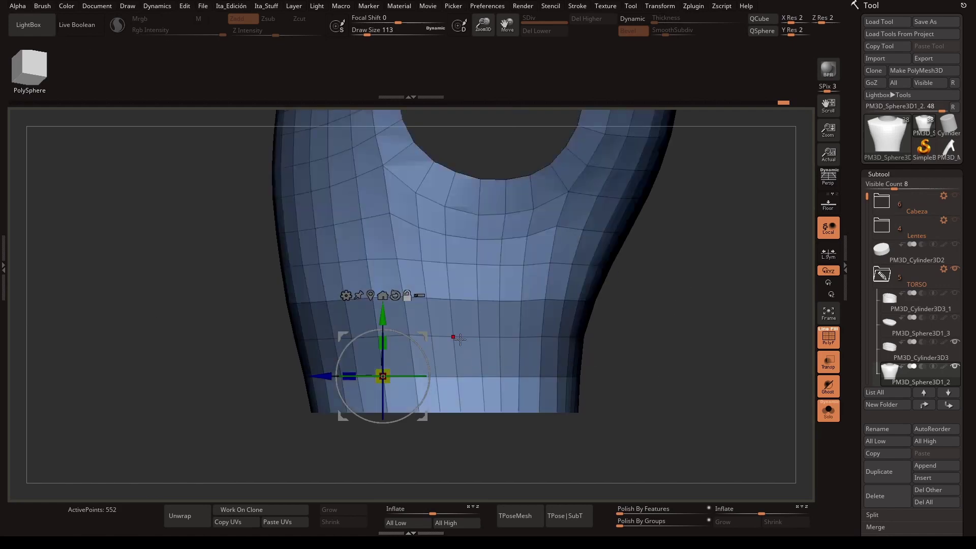
left_click(477, 335)
left_click_drag(442, 280, 416, 215)
left_click(416, 215)
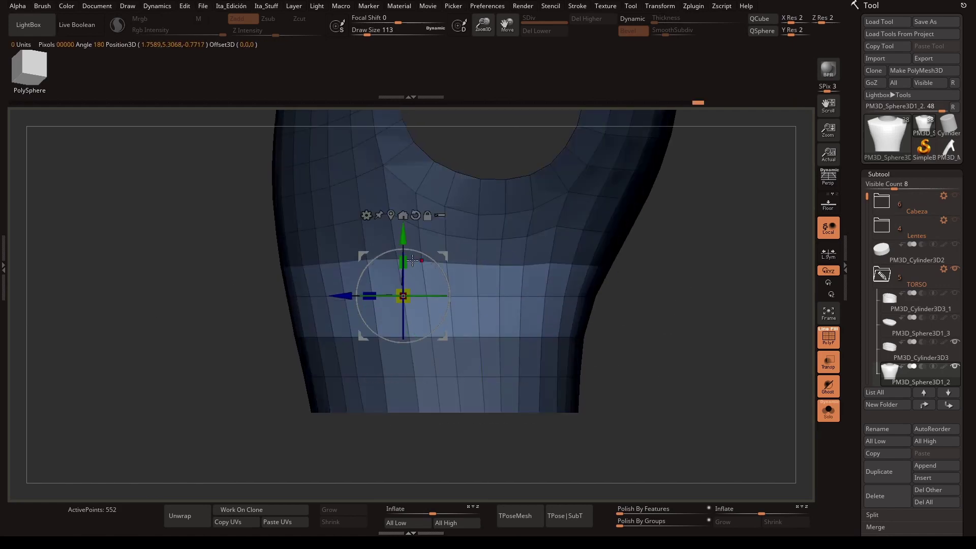
mouse_move(508, 356)
left_mouse_down()
mouse_move(608, 312)
mouse_move(603, 266)
mouse_move(514, 283)
left_mouse_up()
key("q")
key("f")
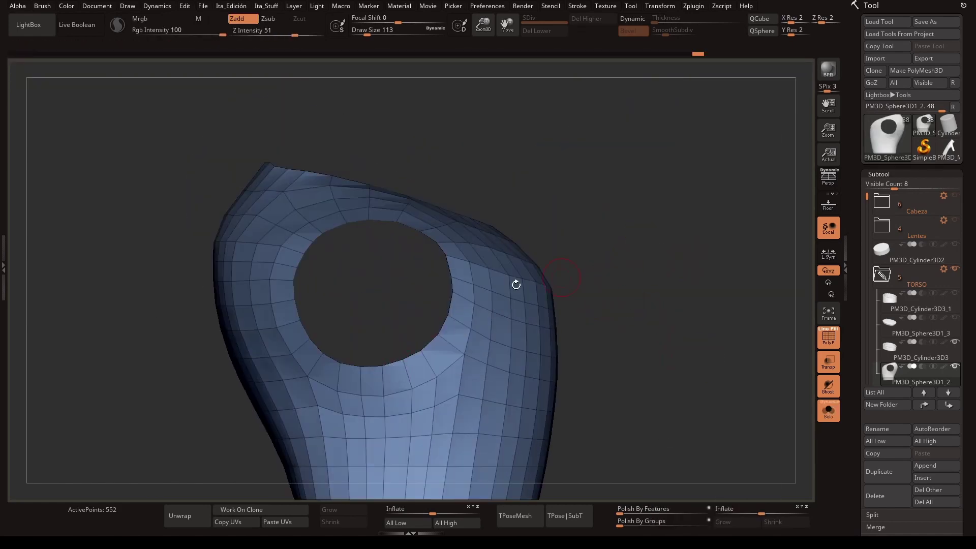
left_click(360, 245)
- Bridge a strip of faces across the neck hole and insert an edge loop into it
key("space")
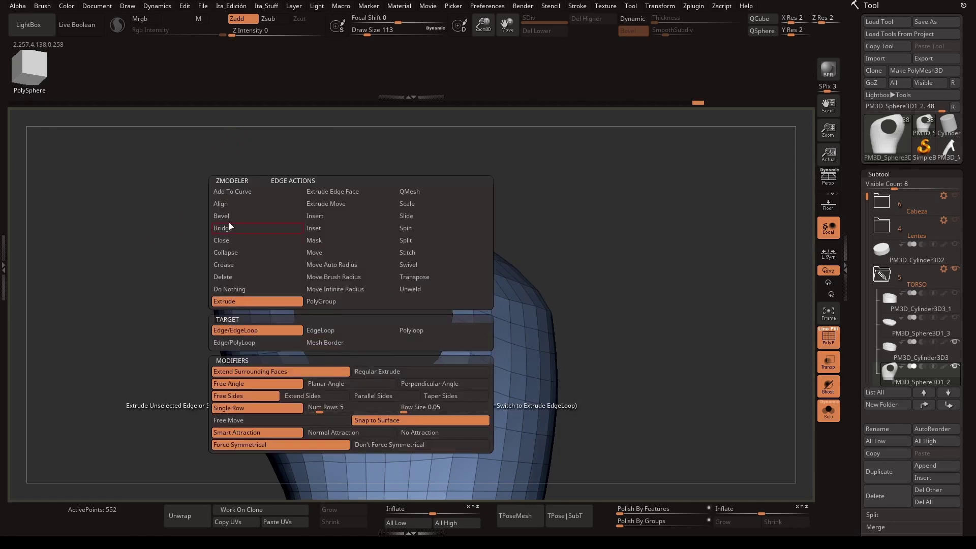
left_click(229, 222)
left_click_drag(351, 384, 317, 374)
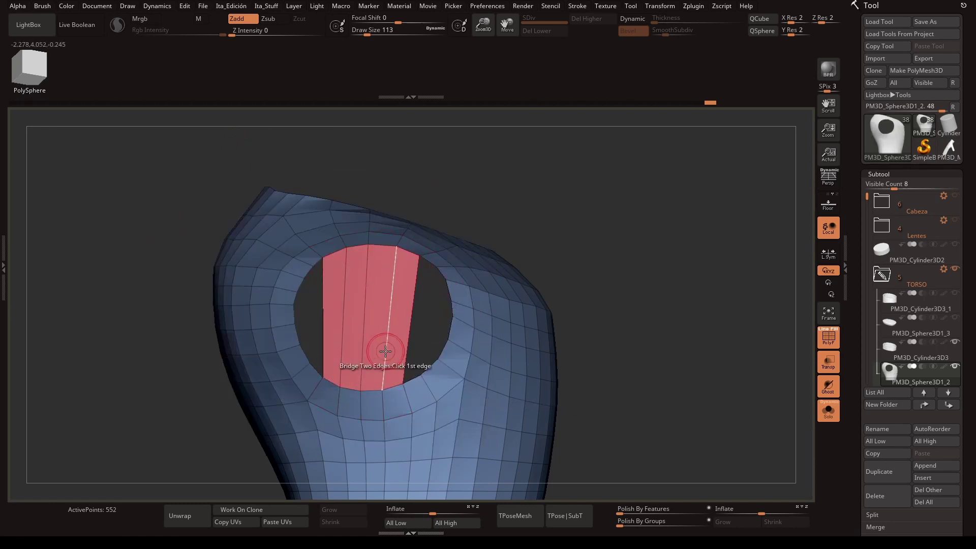
left_click(431, 263)
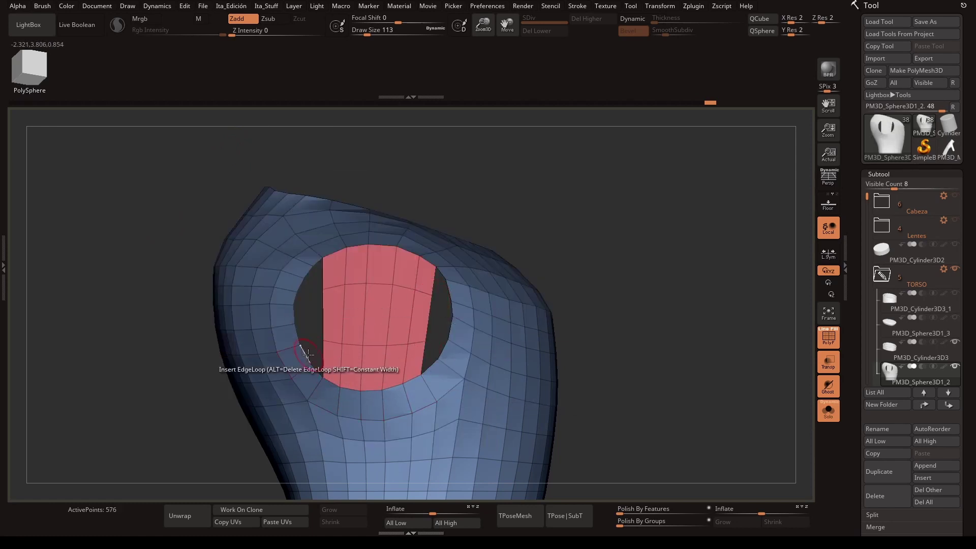
- Bridge the remaining edges, loop across the red patch, and inset a ring along its polygroup border
key("space")
left_click(193, 249)
left_click(302, 351)
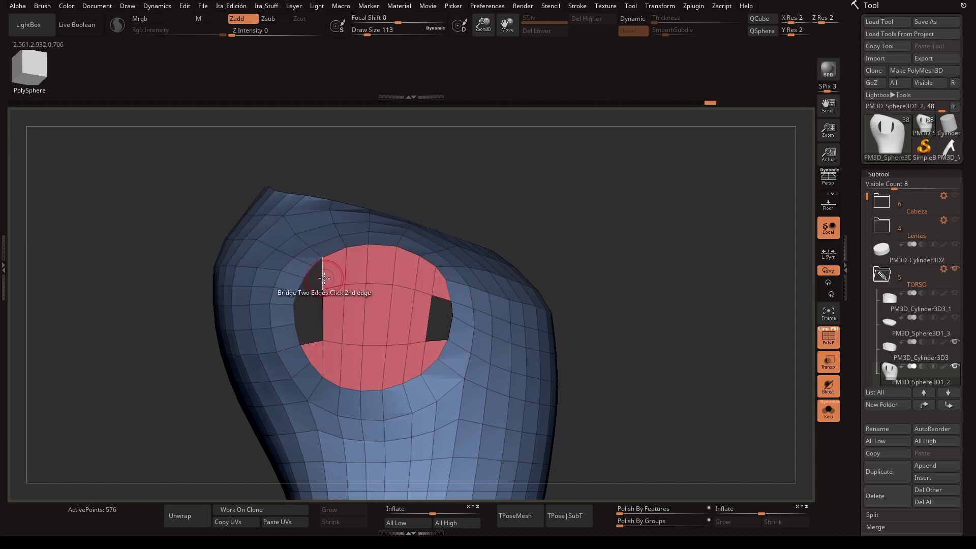
left_click_drag(635, 295, 719, 293)
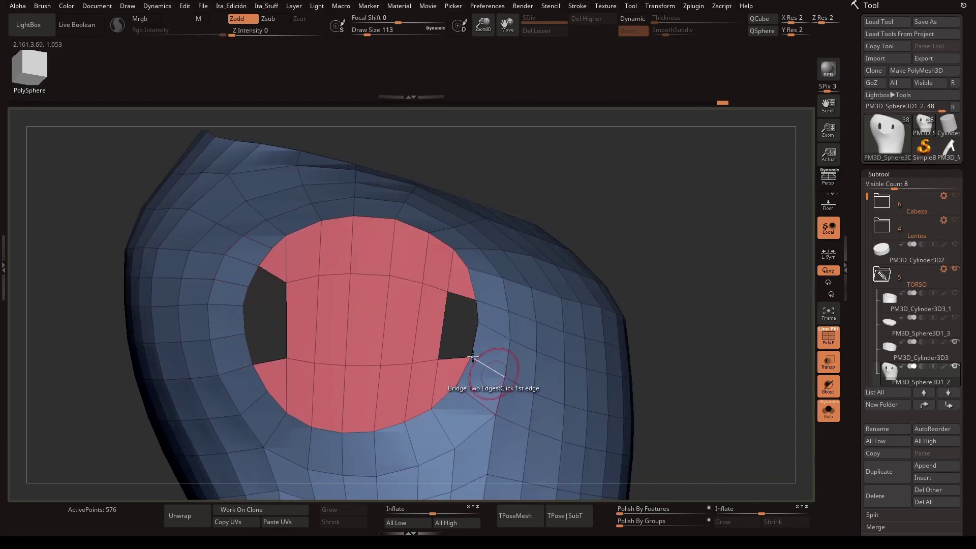
key("space")
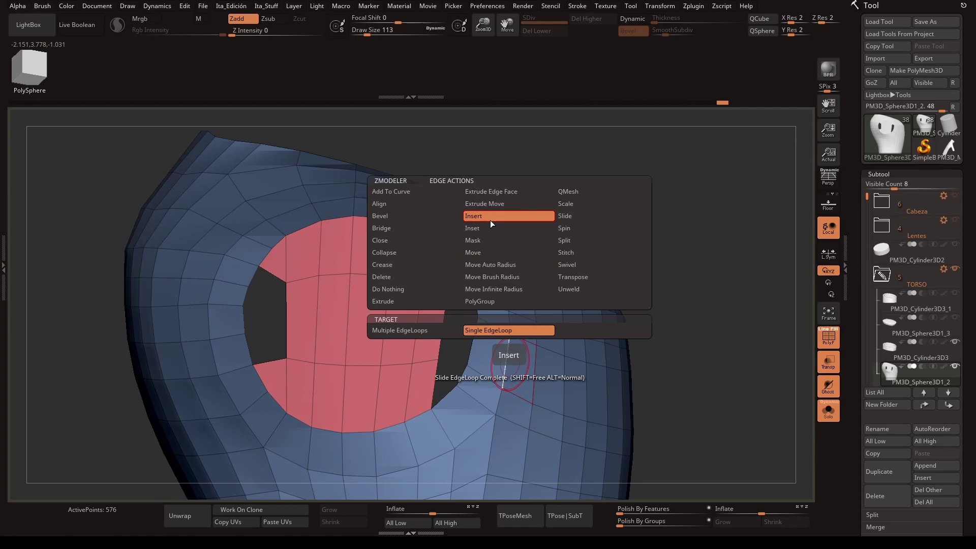
left_click(490, 221)
left_click(511, 370)
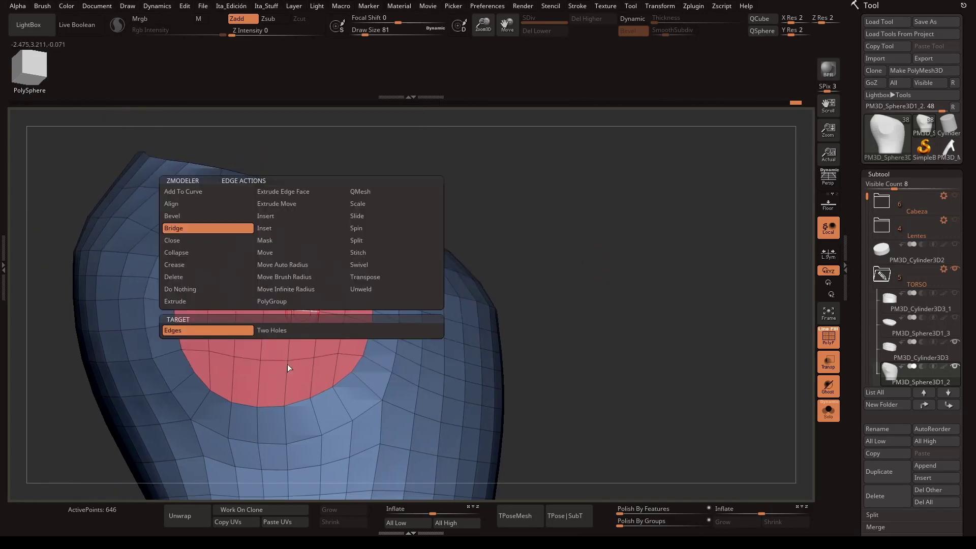
left_click(375, 273)
left_click_drag(351, 300, 333, 313)
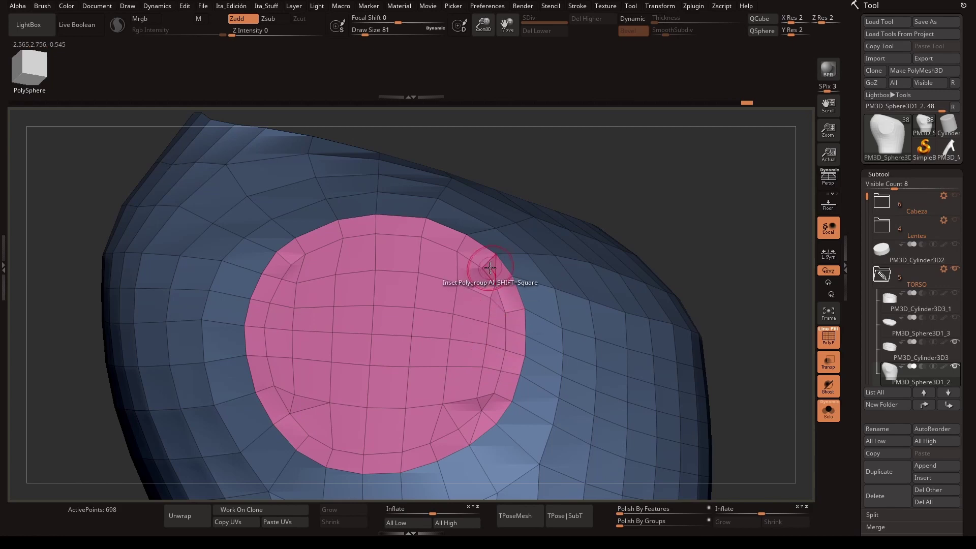
- Delete a stray polygon and bridge the small left-side hole closed
key("space")
left_click(338, 156)
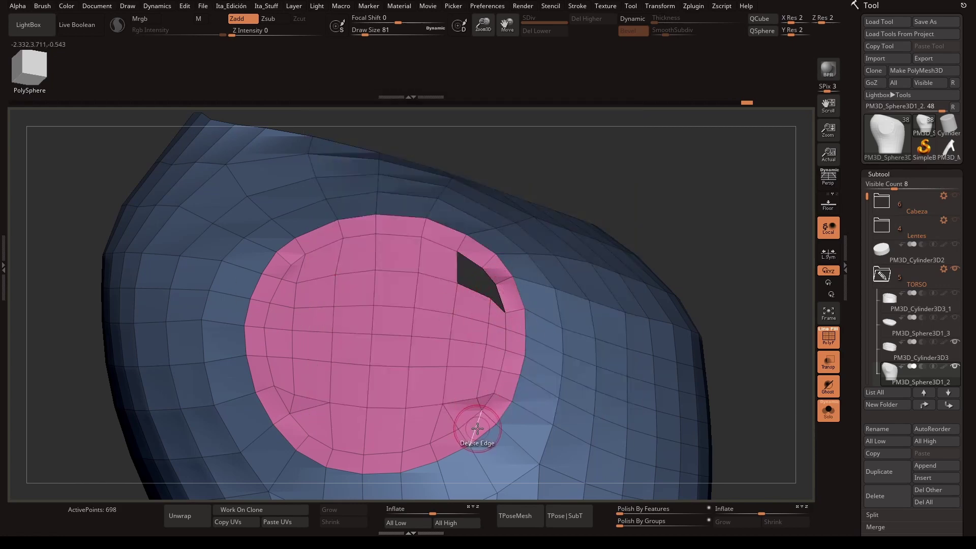
right_click_drag(478, 429, 216, 322)
left_click(193, 298)
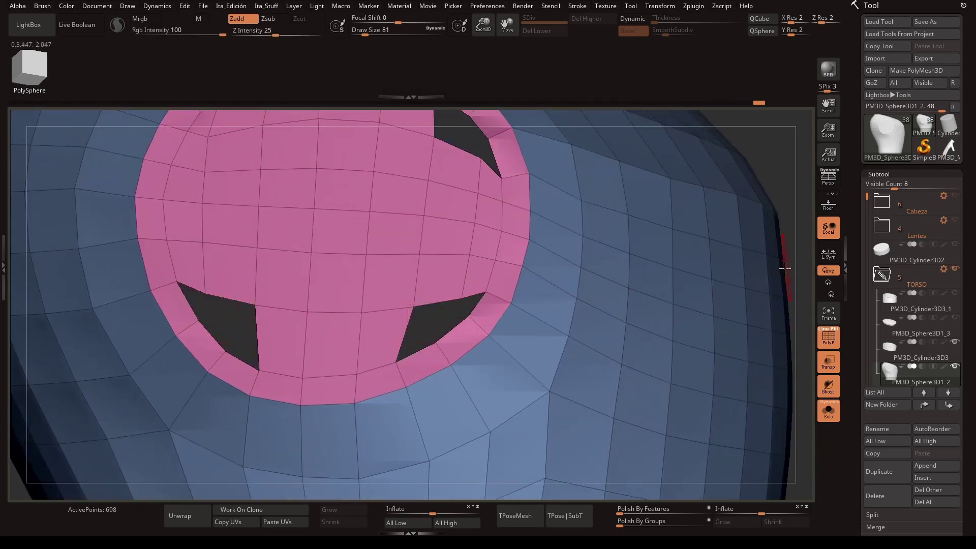
key("space")
left_click(120, 277)
left_click(120, 326)
left_click(240, 378)
left_click(216, 292)
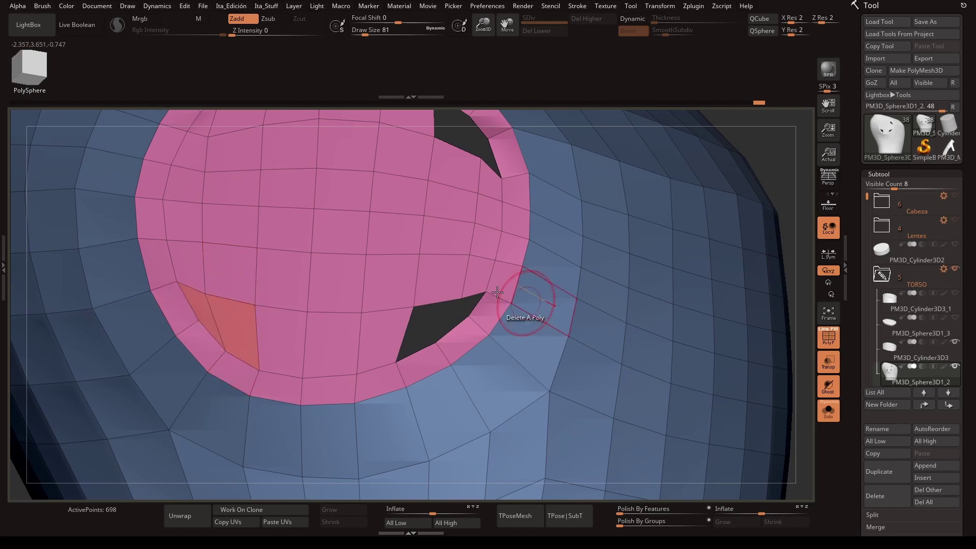
- Bridge the small hole on the right side of the cap closed
left_click(458, 322)
right_click_drag(458, 322, 450, 281)
left_click(450, 280)
left_click(442, 417)
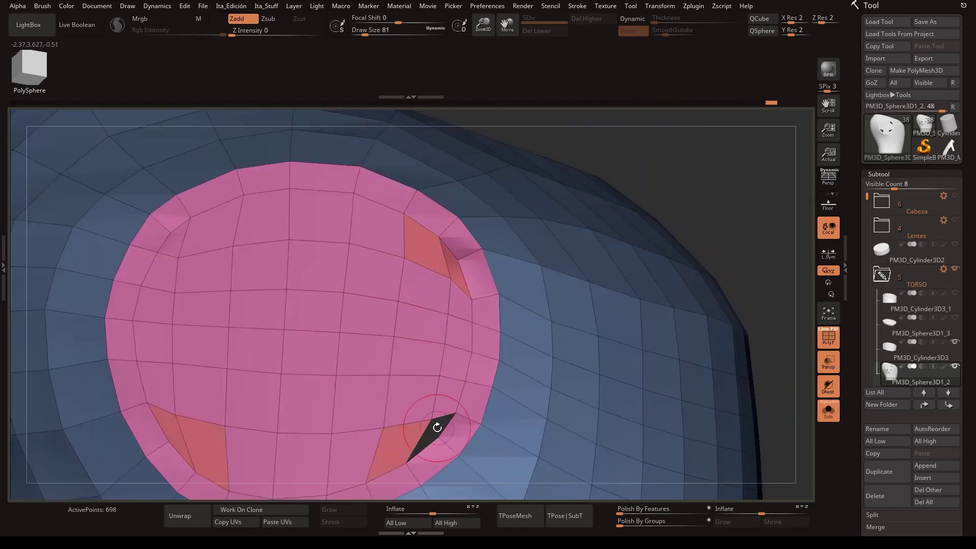
left_click(422, 452)
key("space")
- Mirror the thin neck-cap piece across X with the gizmo and return to a front torso view
left_click(632, 329)
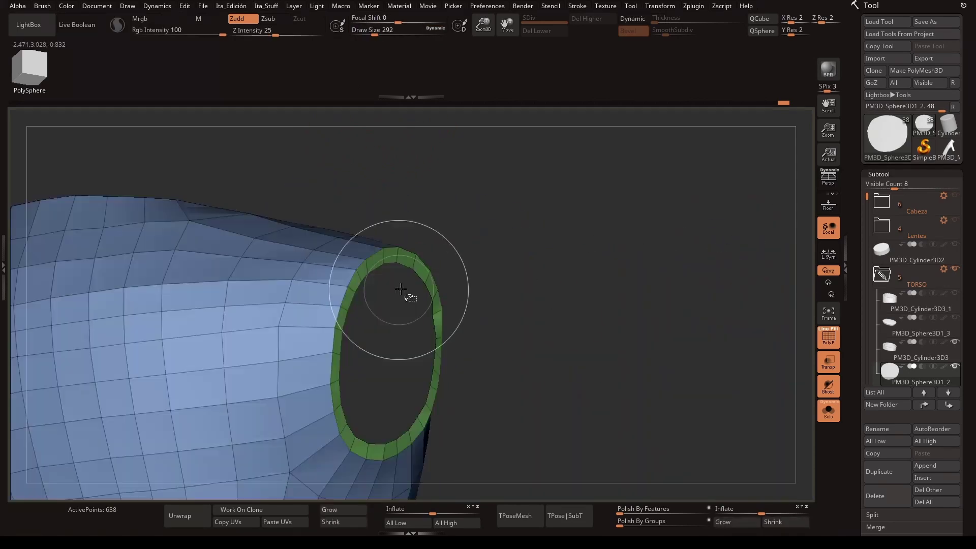
left_click_drag(401, 290, 589, 364)
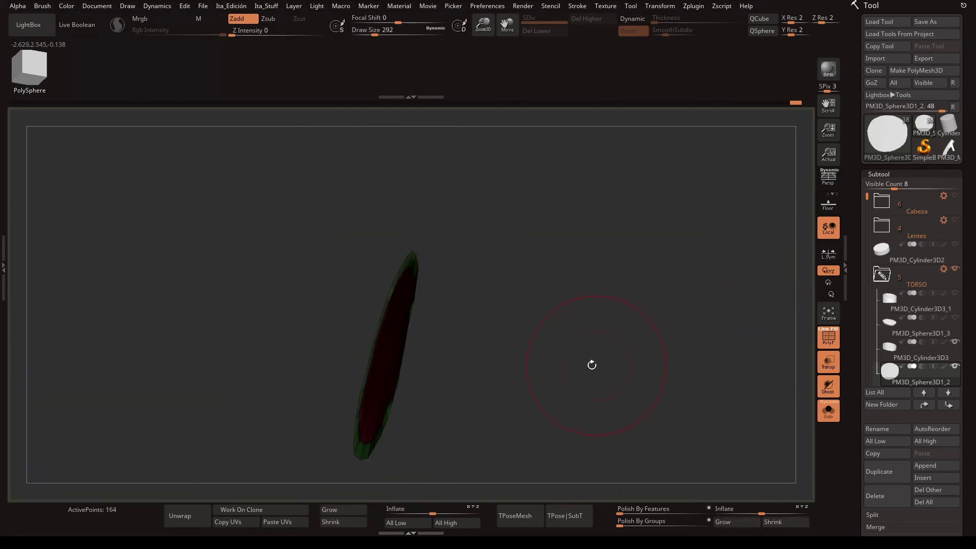
key("w")
left_click_drag(290, 321, 288, 324)
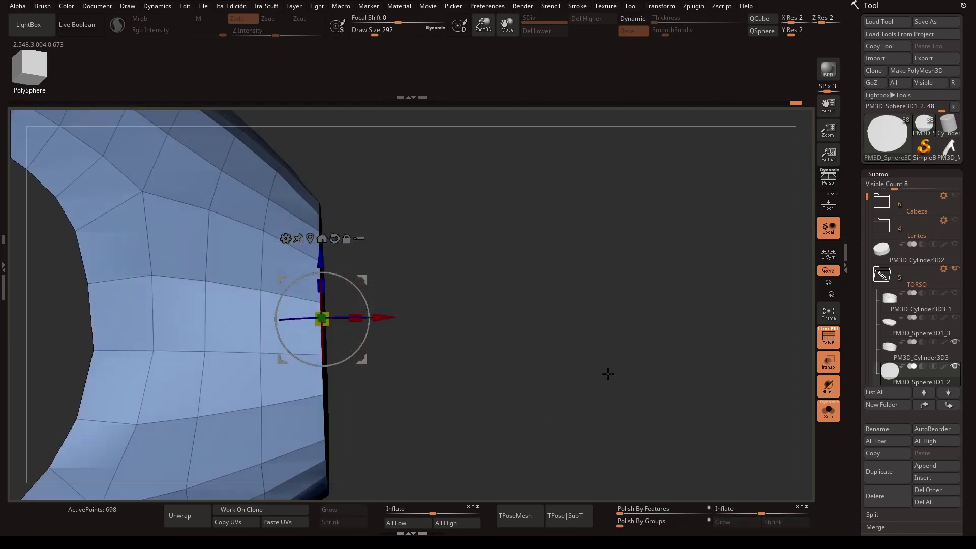
left_click_drag(608, 375, 583, 260)
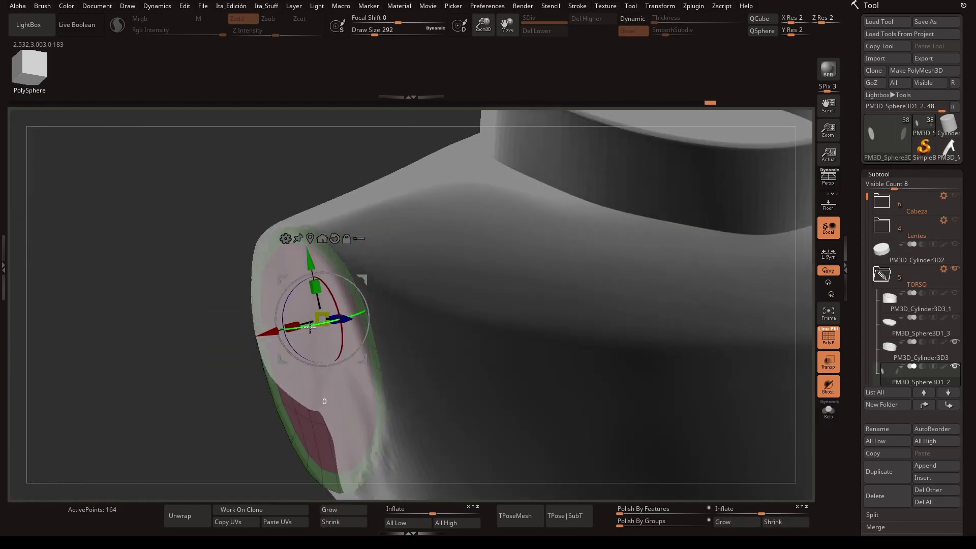
mouse_move(307, 327)
left_mouse_down()
mouse_move(660, 342)
mouse_move(645, 301)
left_mouse_up()
key("q")
key("space")
mouse_move(564, 462)
left_mouse_down()
mouse_move(527, 254)
mouse_move(512, 279)
left_mouse_up()
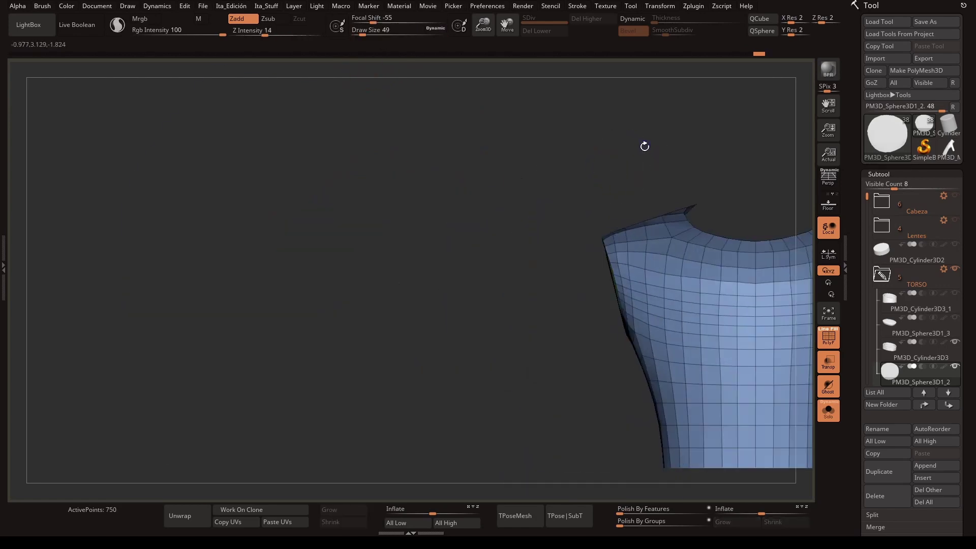
- Look into the torso's neck opening and switch to the ZModeler brush (B, Z, M)
key("w")
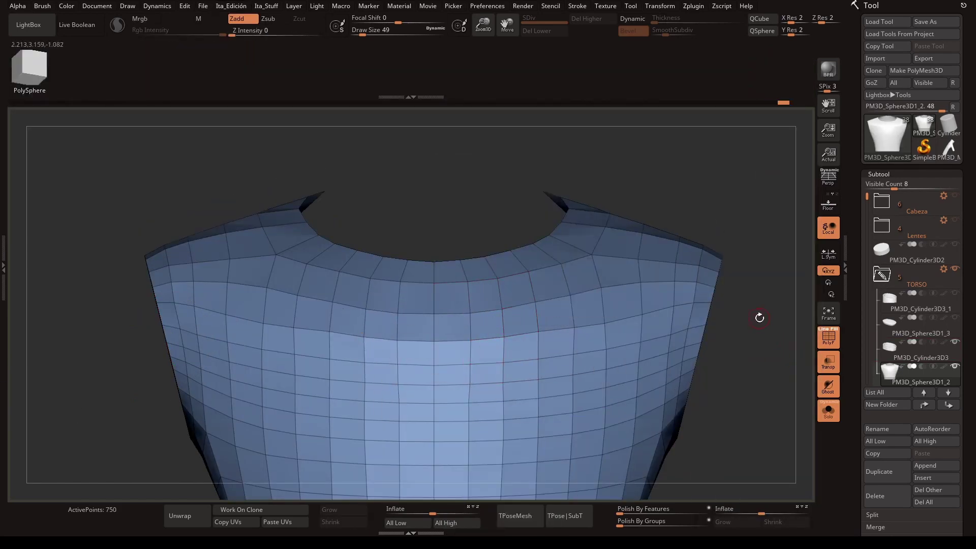
mouse_move(759, 318)
left_mouse_down()
mouse_move(651, 315)
mouse_move(664, 349)
mouse_move(492, 244)
mouse_move(710, 263)
mouse_move(493, 263)
left_mouse_up()
mouse_move(674, 341)
left_mouse_down()
mouse_move(684, 242)
mouse_move(754, 211)
mouse_move(616, 347)
left_mouse_up()
key("b")
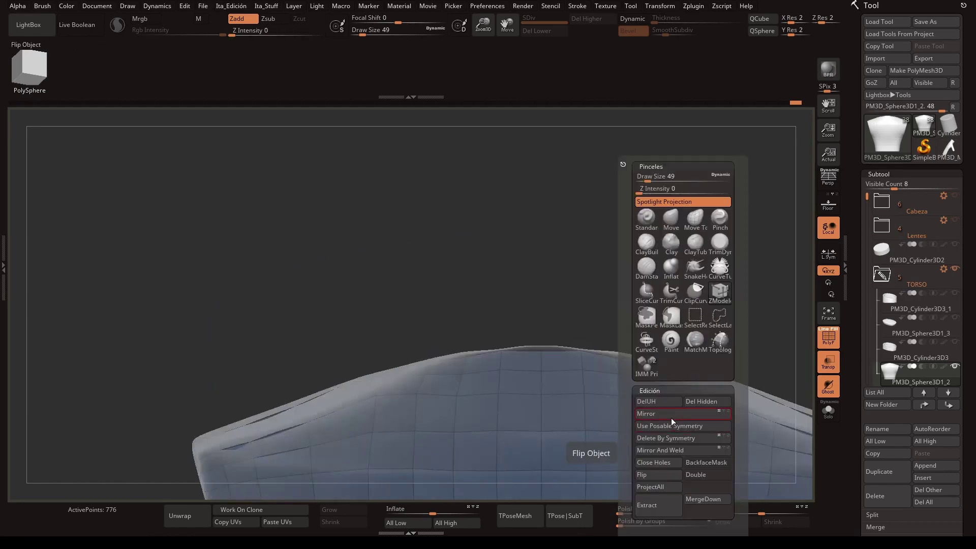
key("z")
key("m")
- Check the collar ring from the front in Solo mode with the PolyF wireframe shown
mouse_move(571, 394)
left_mouse_down()
mouse_move(558, 349)
mouse_move(612, 310)
left_mouse_up()
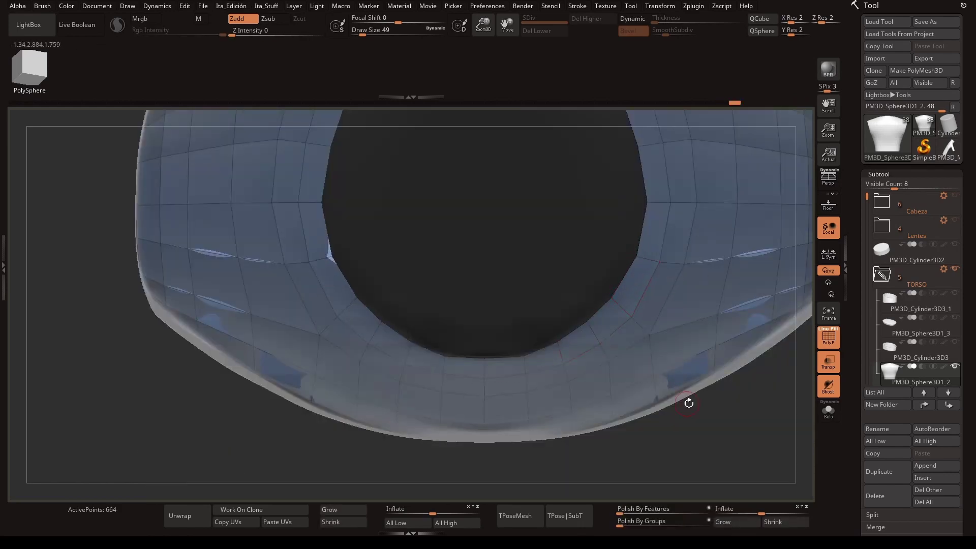
mouse_move(689, 403)
left_mouse_down()
mouse_move(643, 187)
mouse_move(537, 311)
left_mouse_up()
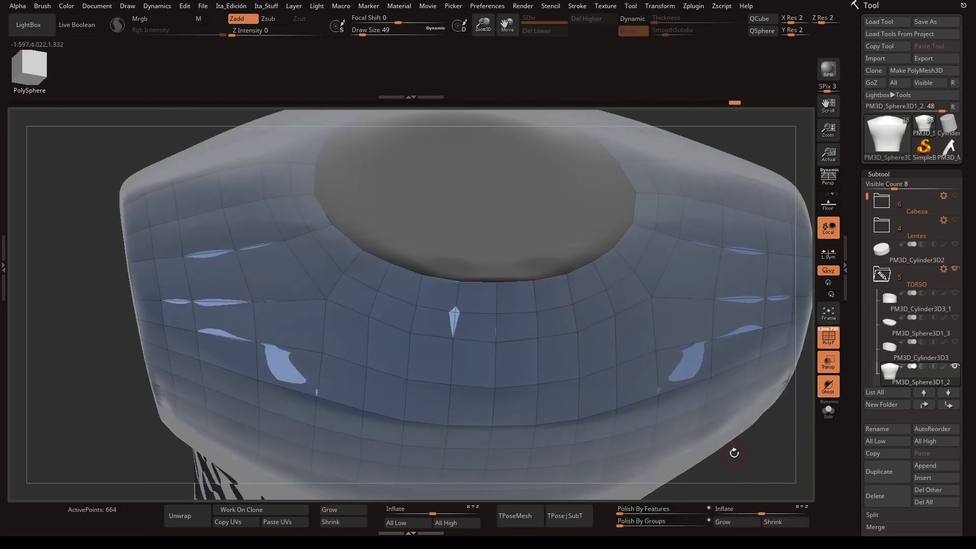
left_click_drag(776, 447, 682, 273)
key("alt+s")
mouse_move(665, 240)
left_mouse_down()
mouse_move(761, 239)
mouse_move(654, 258)
mouse_move(632, 338)
mouse_move(620, 299)
mouse_move(766, 304)
left_mouse_up()
key("shift+f")
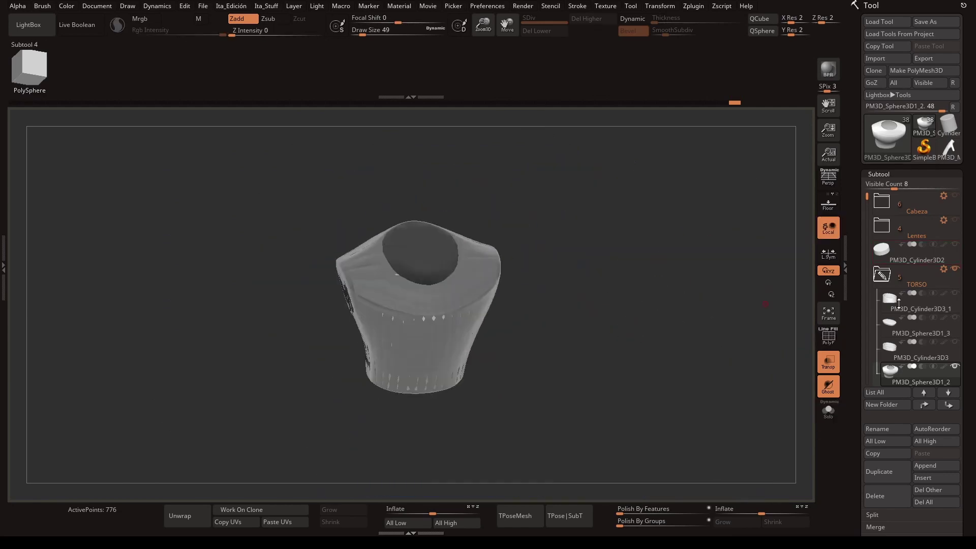
key("shift+f")
key("f")
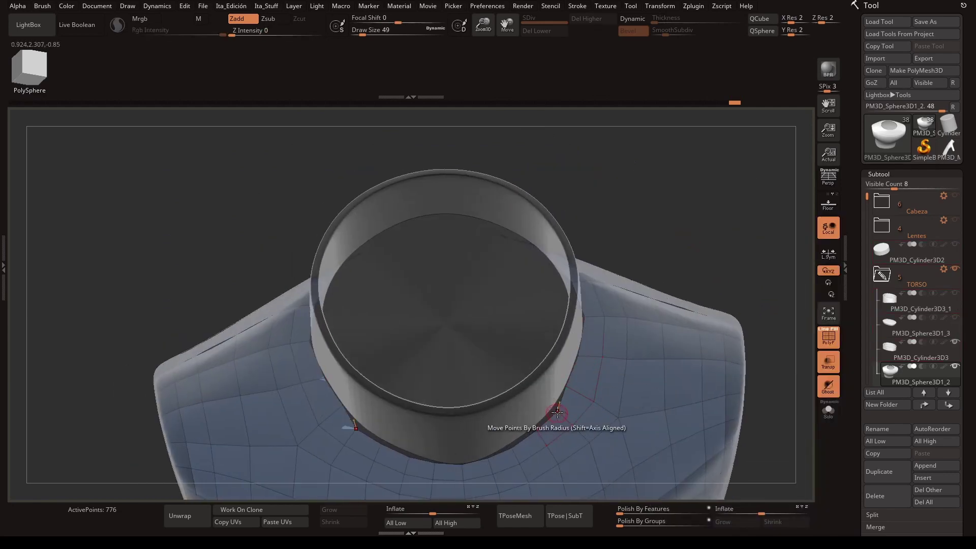
- Isolate the ring mesh, bridge across its hole, and undo/redo back to the filled cap
mouse_move(538, 431)
left_mouse_down()
mouse_move(697, 262)
mouse_move(685, 417)
left_mouse_up()
key("alt+s")
key("f")
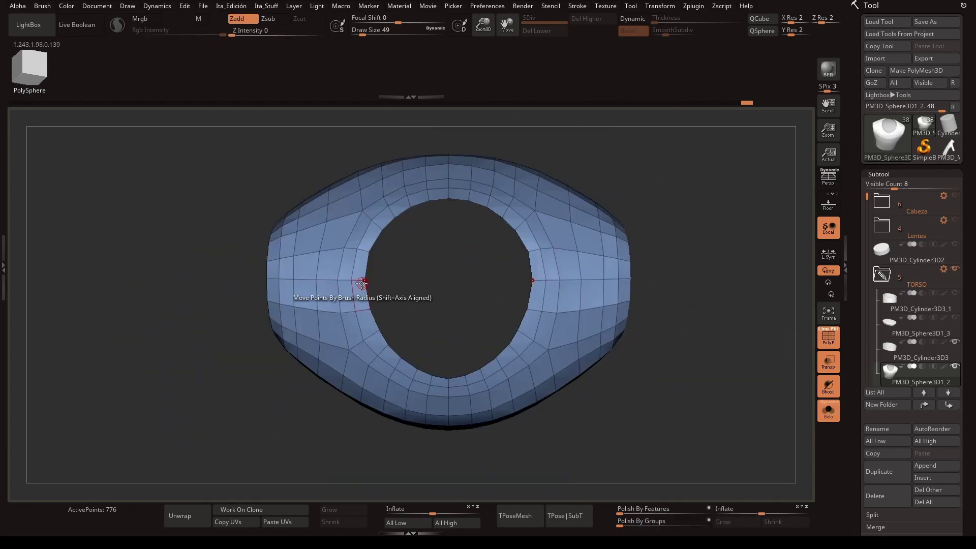
left_click_drag(659, 311, 664, 248)
left_click_drag(453, 383, 484, 261)
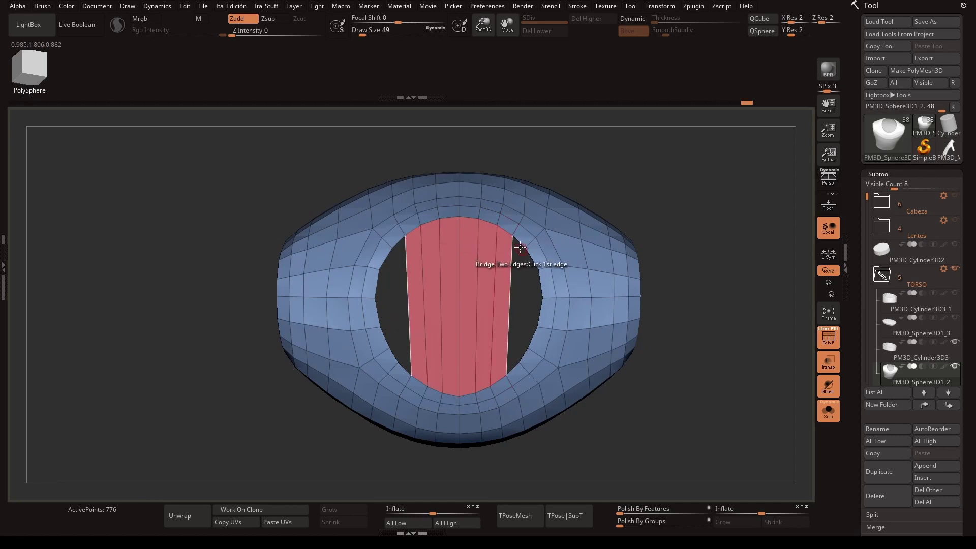
key("space")
key("space")
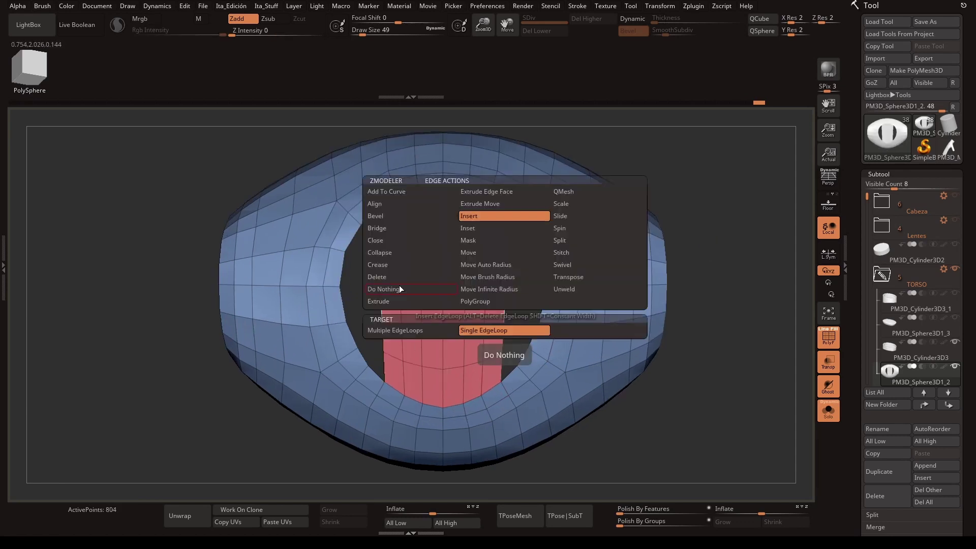
left_click(532, 243)
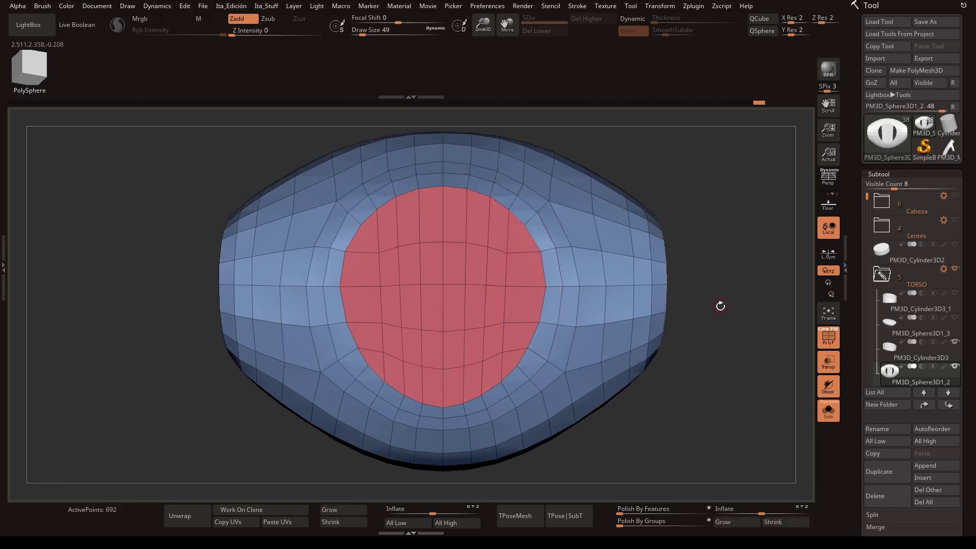
key("ctrl+z")
key("ctrl+z")
key("ctrl+z")
key("ctrl+z")
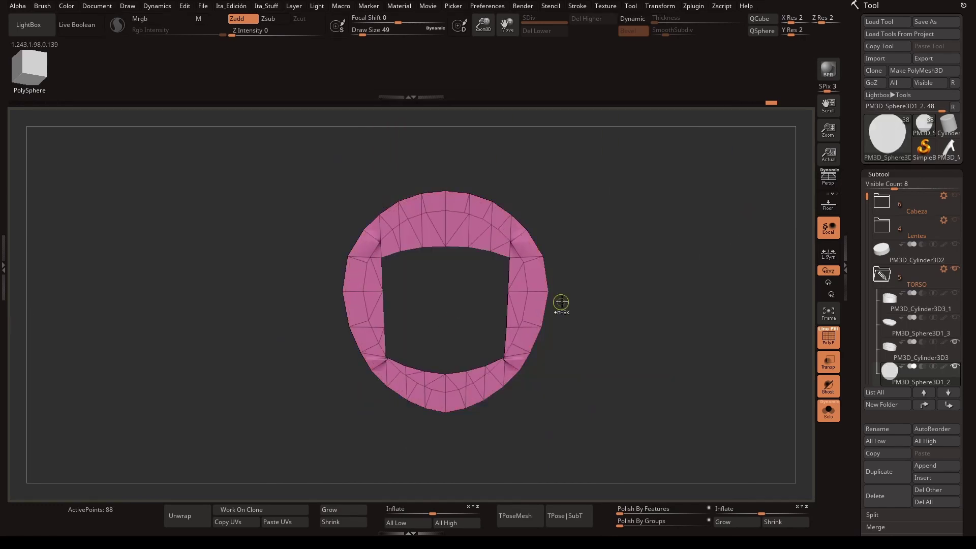
key("ctrl+shift+z")
key("ctrl+shift+z")
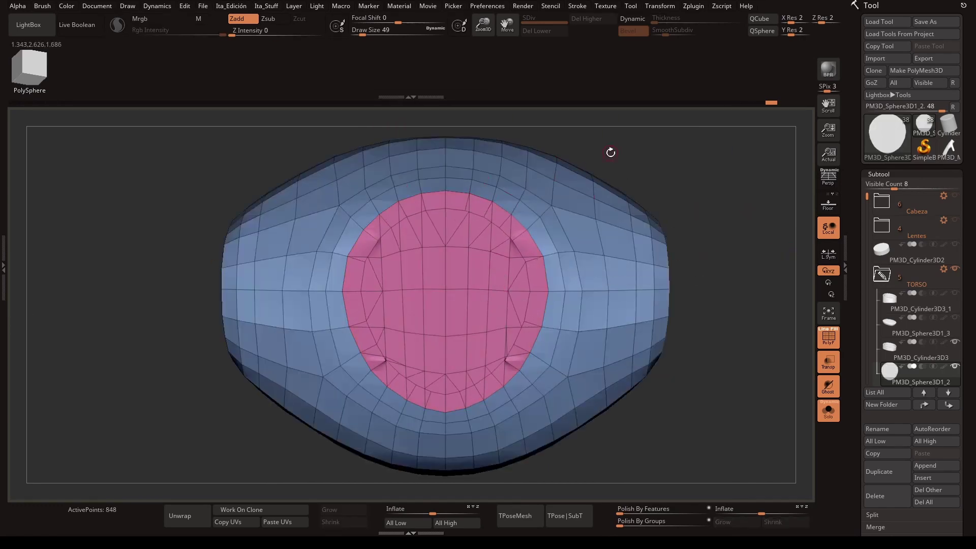
- Reselect ZModeler and inset a new polygroup inside the pink region
scroll(495, 170, "up", 5)
key("space")
left_click(442, 262)
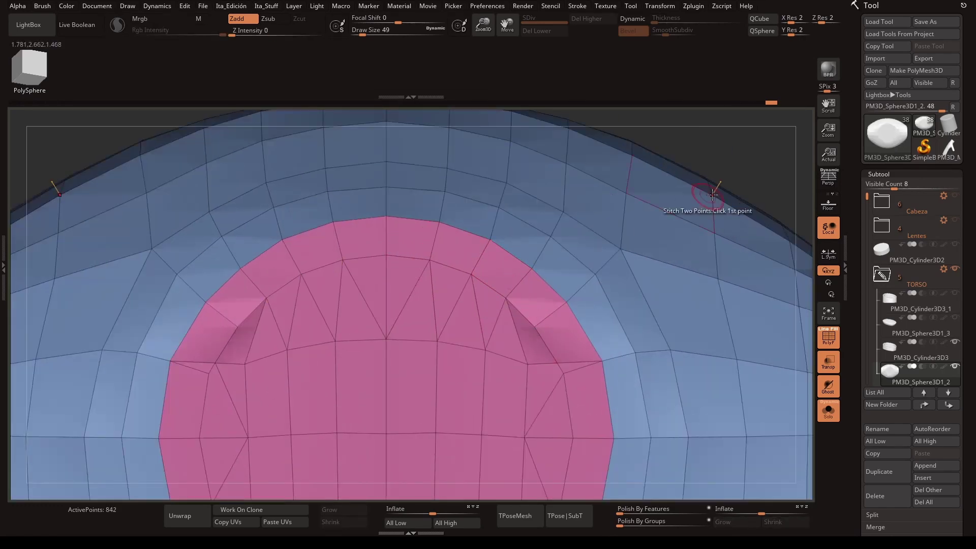
mouse_move(712, 194)
right_mouse_down()
mouse_move(523, 284)
mouse_move(486, 315)
right_mouse_up()
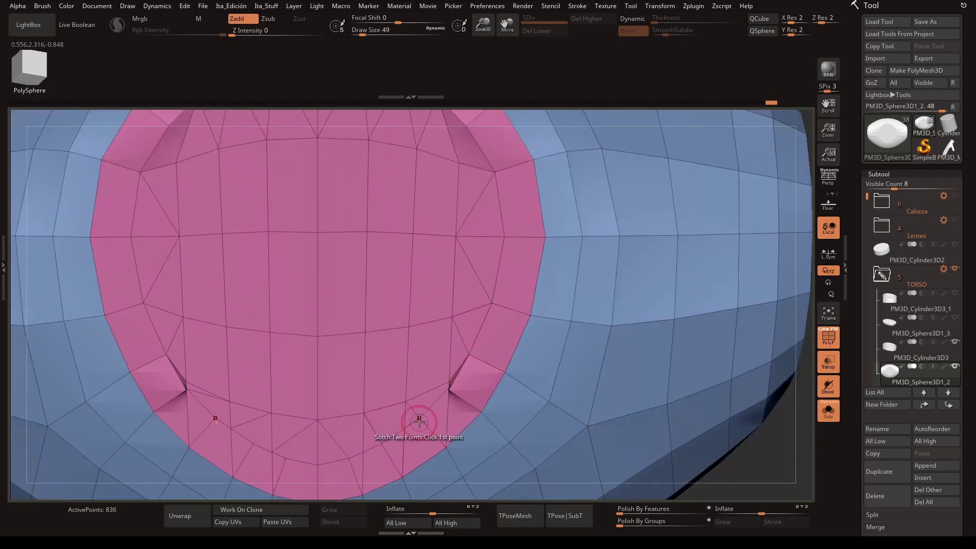
right_click_drag(459, 389, 411, 320)
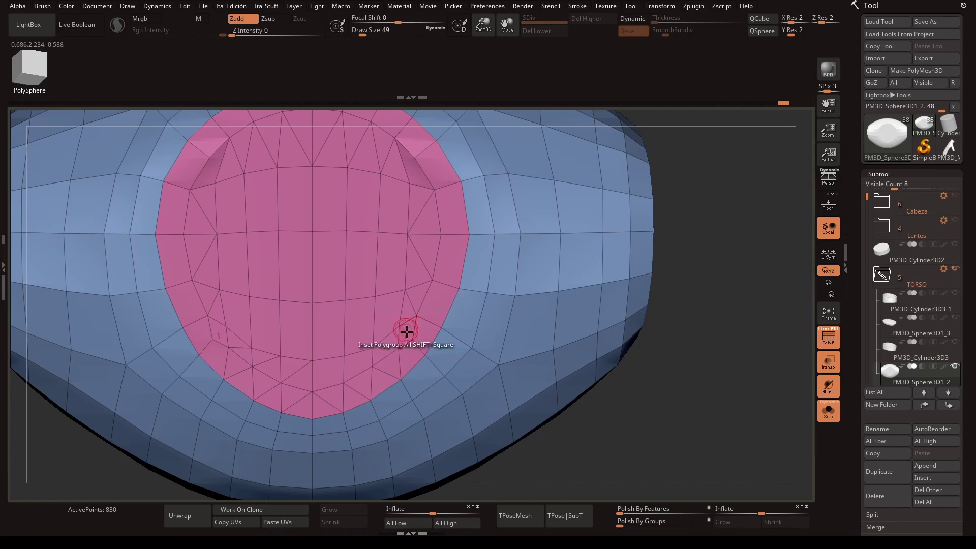
key("b")
key("z")
key("m")
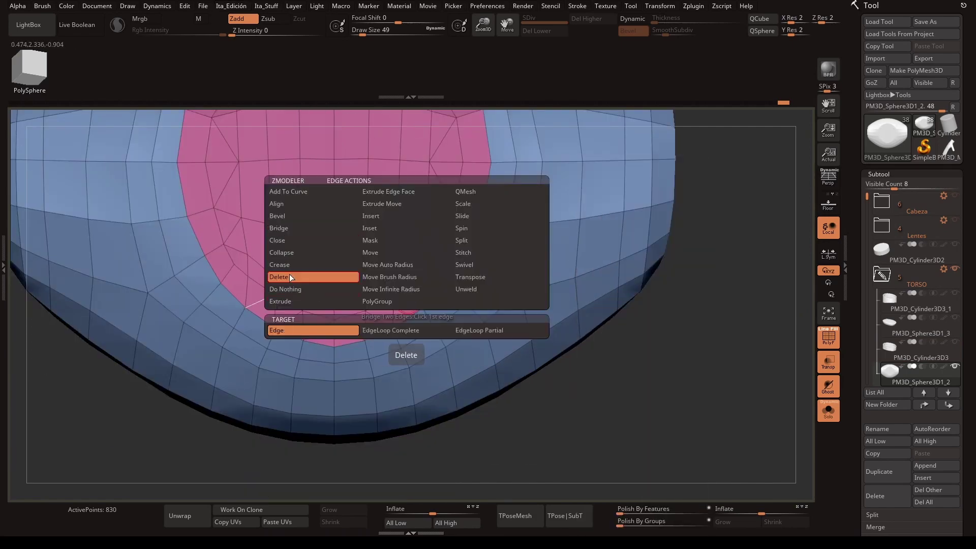
left_click(284, 331)
right_click_drag(320, 327, 452, 273)
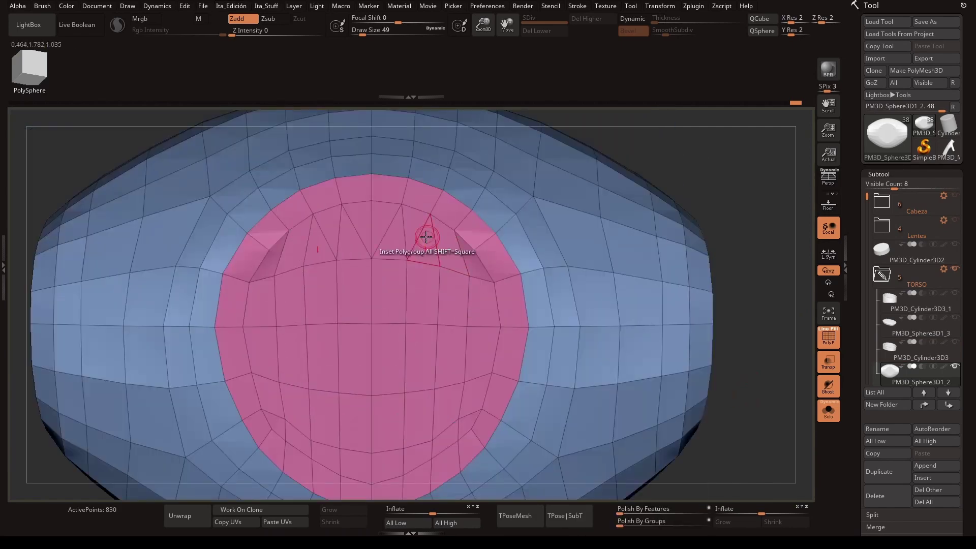
left_click_drag(458, 305, 470, 417)
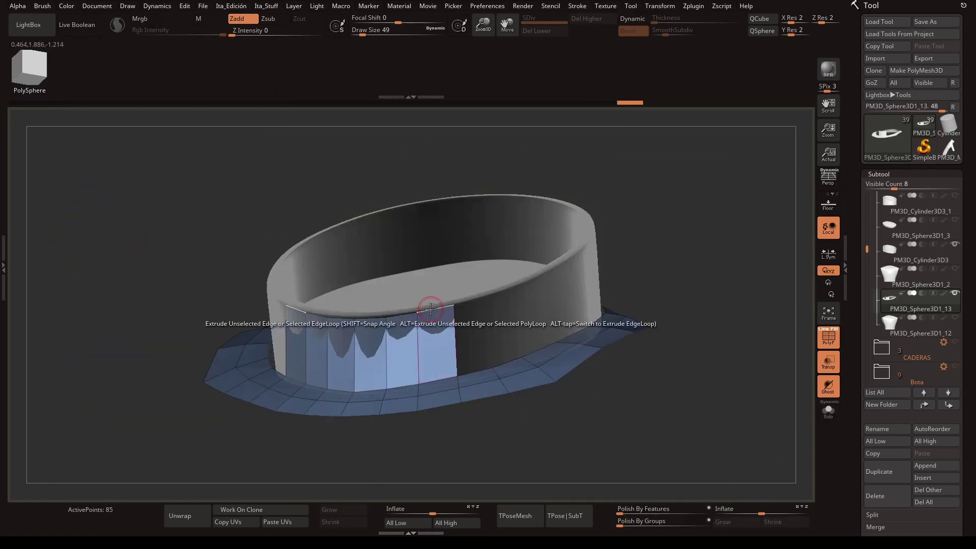
- Orbit around the collar ring to inspect it from several angles
right_click_drag(504, 325, 546, 372)
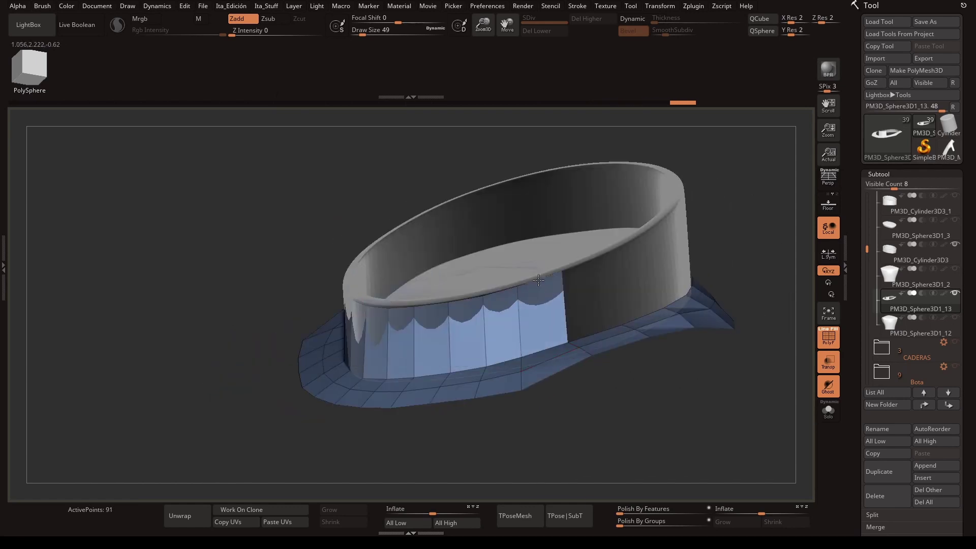
right_click_drag(595, 261, 577, 321)
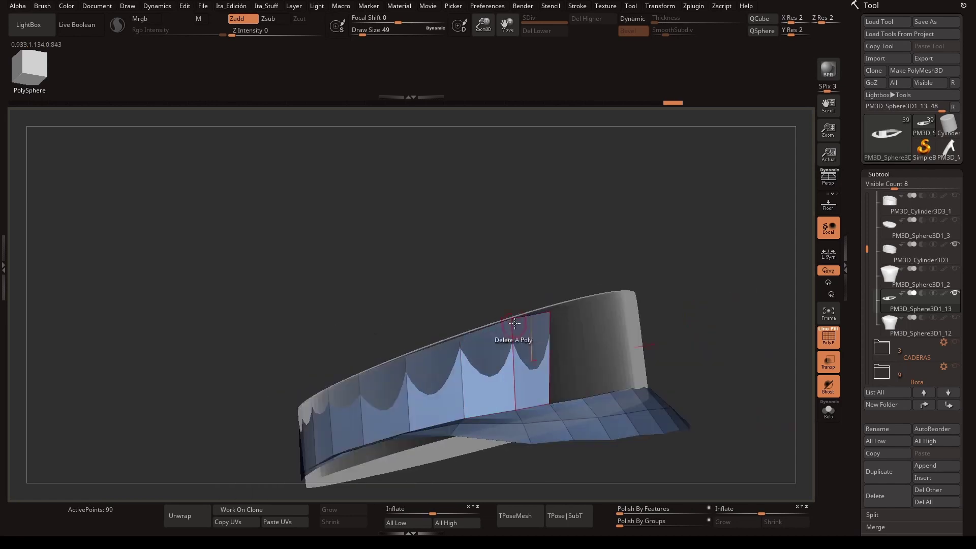
right_click_drag(549, 313, 554, 379)
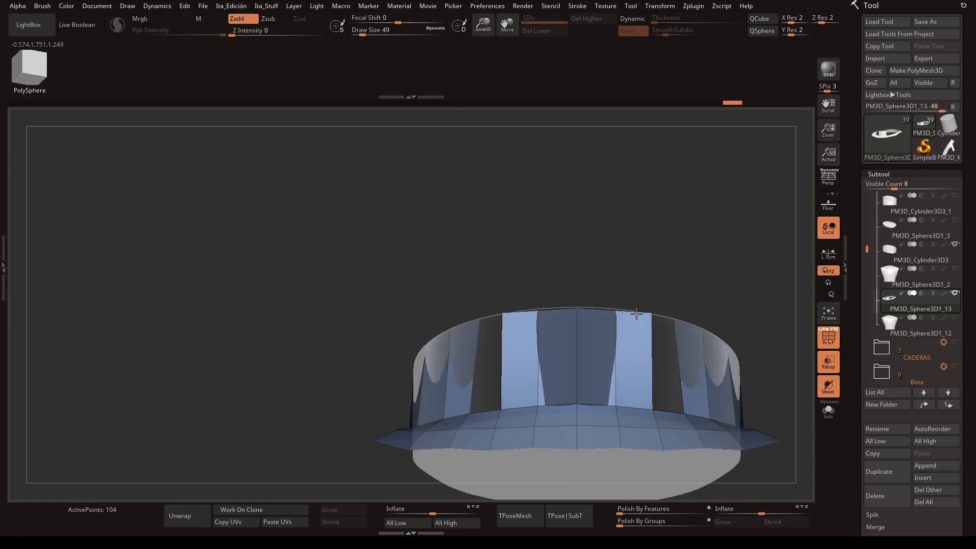
mouse_move(651, 318)
right_mouse_down()
mouse_move(593, 326)
mouse_move(688, 303)
mouse_move(557, 340)
right_mouse_up()
mouse_move(582, 442)
right_mouse_down()
mouse_move(726, 270)
mouse_move(521, 401)
mouse_move(630, 353)
mouse_move(337, 333)
right_mouse_up()
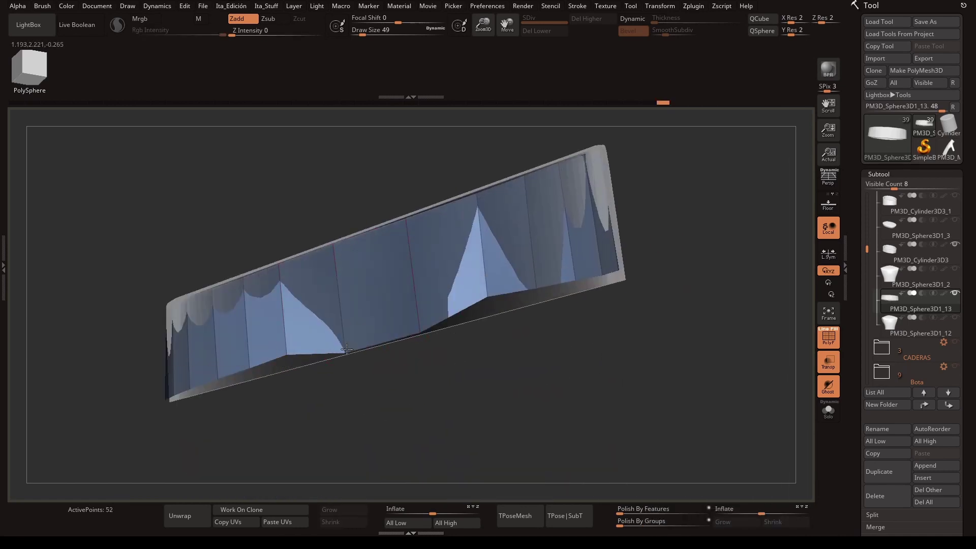
mouse_move(582, 407)
right_mouse_down()
mouse_move(570, 312)
mouse_move(610, 300)
right_mouse_up()
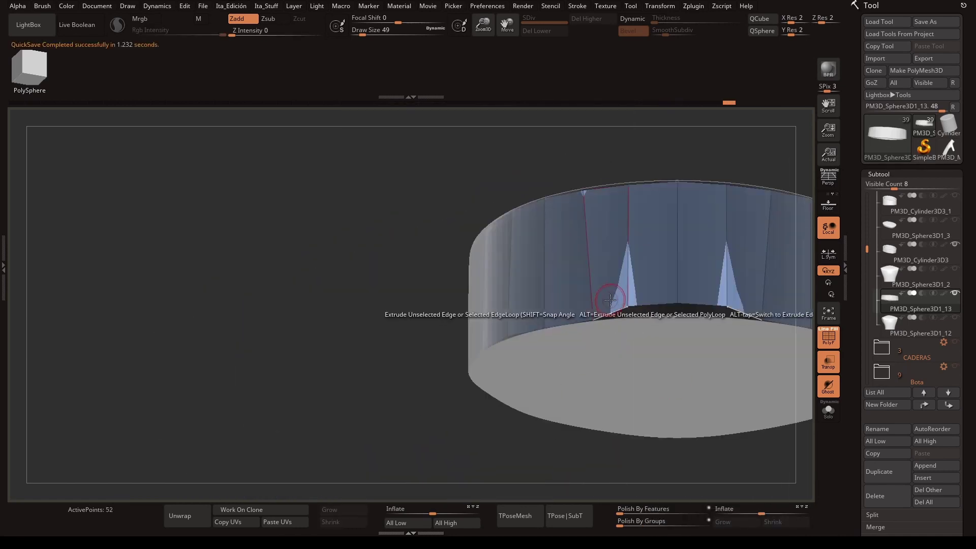
mouse_move(677, 311)
right_mouse_down()
mouse_move(438, 351)
mouse_move(551, 374)
mouse_move(434, 348)
right_mouse_up()
right_click_drag(505, 397, 312, 364)
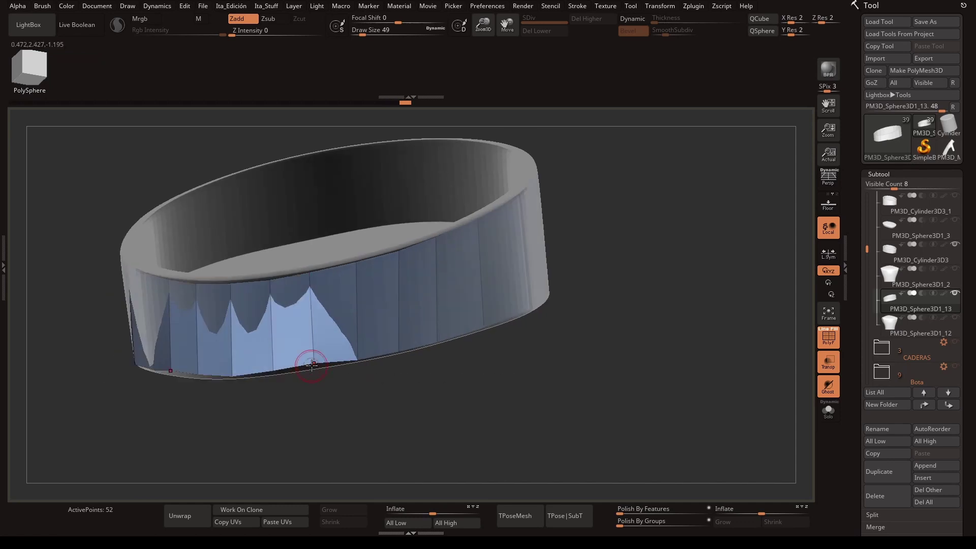
right_click(464, 419)
mouse_move(464, 419)
right_mouse_down()
mouse_move(551, 360)
mouse_move(642, 251)
mouse_move(692, 345)
right_mouse_up()
mouse_move(499, 296)
right_mouse_down()
mouse_move(659, 375)
mouse_move(382, 326)
right_mouse_up()
- Stretch the collar ring taller along Y with the gizmo
key("w")
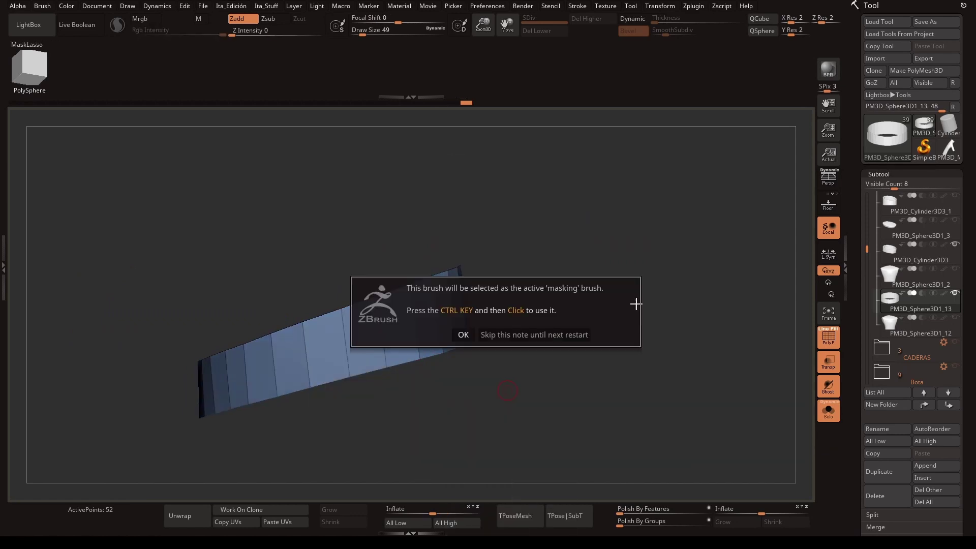
left_click(462, 333)
mouse_move(338, 349)
right_mouse_down()
mouse_move(585, 432)
mouse_move(468, 385)
right_mouse_up()
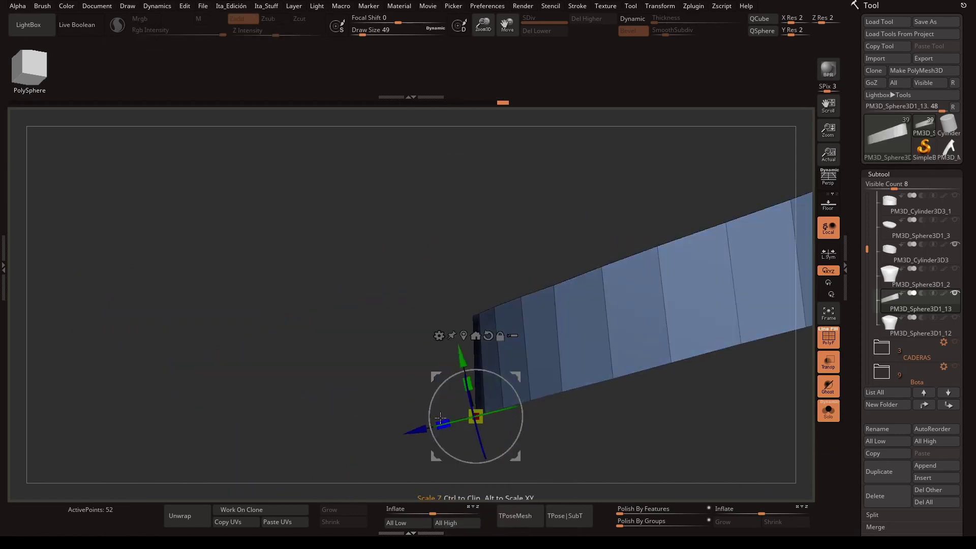
right_click_drag(584, 427, 600, 394)
key("q")
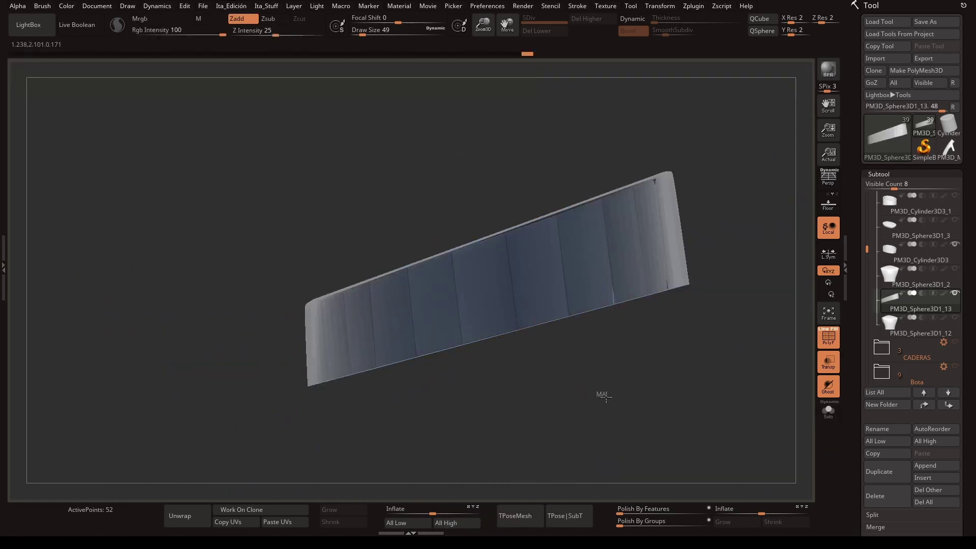
left_click_drag(697, 163, 186, 325, "ctrl")
mouse_move(186, 325)
right_mouse_down()
mouse_move(301, 366)
mouse_move(342, 325)
right_mouse_up()
left_click_drag(296, 329, 322, 278)
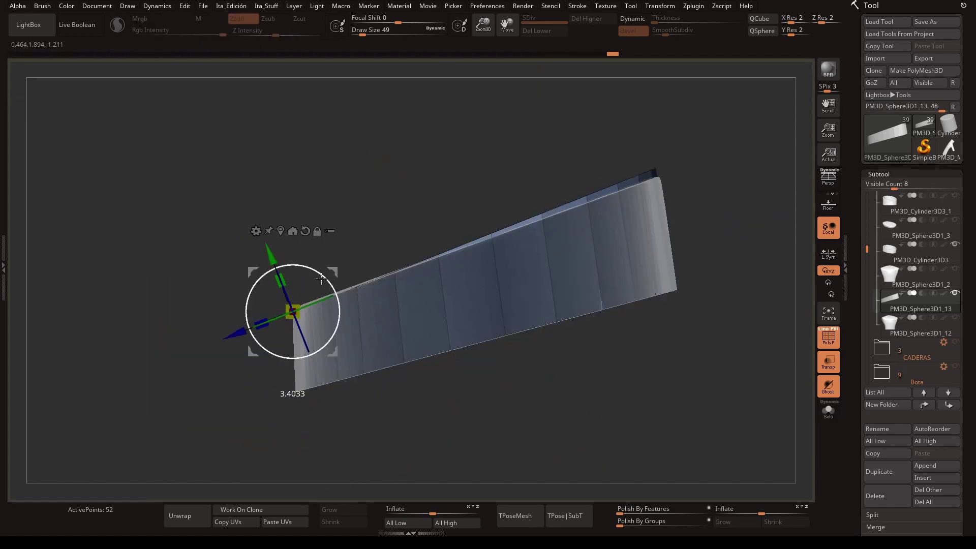
right_click_drag(563, 409, 643, 295)
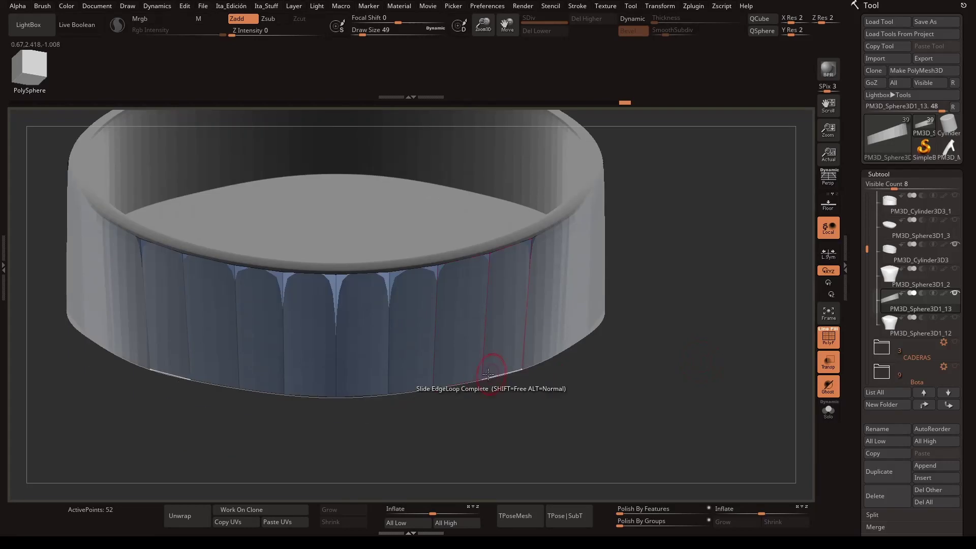
right_click_drag(438, 387, 491, 259)
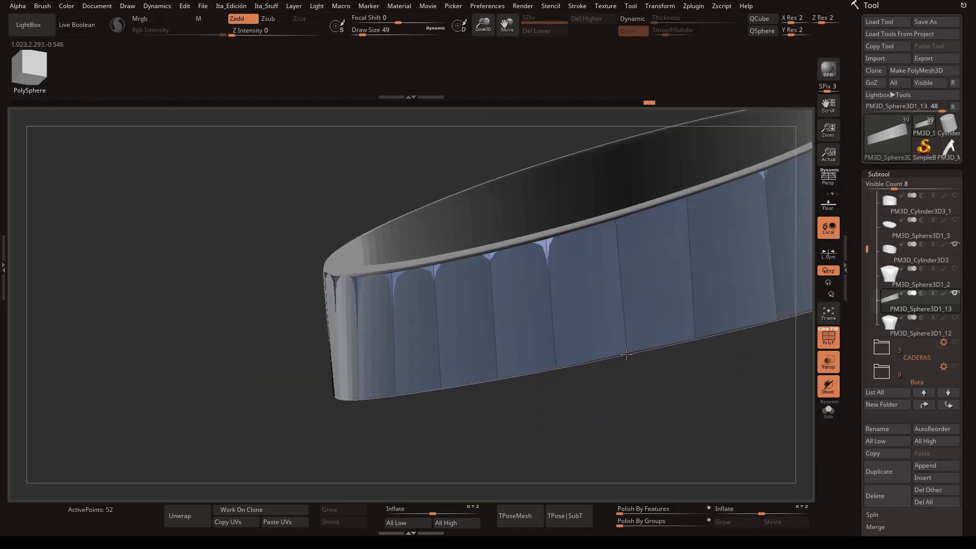
mouse_move(593, 374)
right_mouse_down()
mouse_move(621, 388)
mouse_move(549, 356)
mouse_move(653, 371)
right_mouse_up()
- Insert an edge loop around the ring and give its wall thickness
key("space")
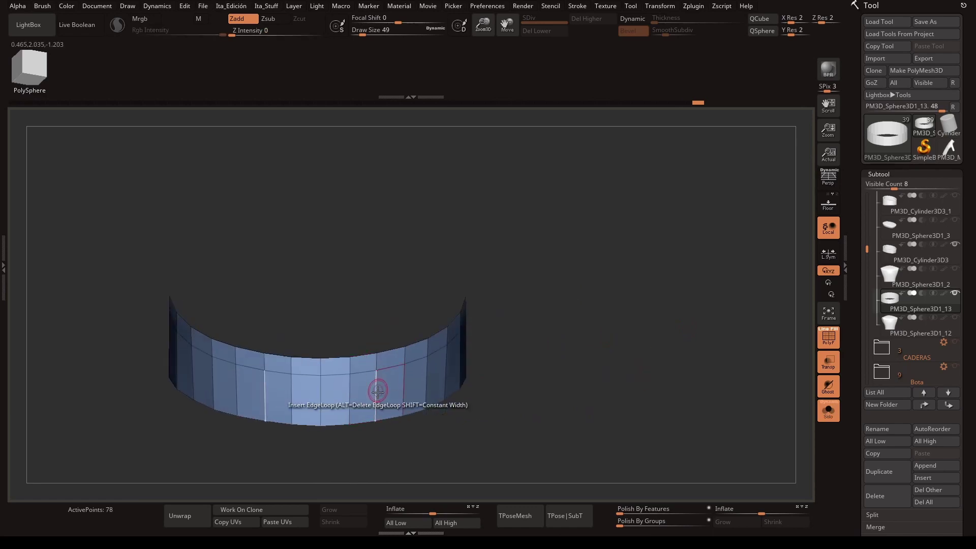
left_click(378, 391)
right_click_drag(581, 303, 688, 210)
mouse_move(566, 305)
right_mouse_down()
mouse_move(677, 285)
mouse_move(543, 332)
right_mouse_up()
mouse_move(560, 389)
right_mouse_down()
mouse_move(610, 356)
mouse_move(585, 387)
right_mouse_up()
key("space")
left_click(656, 462)
left_click(647, 291)
mouse_move(647, 291)
right_mouse_down()
mouse_move(664, 203)
mouse_move(615, 261)
mouse_move(689, 309)
mouse_move(741, 290)
mouse_move(721, 264)
mouse_move(701, 194)
mouse_move(643, 220)
mouse_move(564, 234)
right_mouse_up()
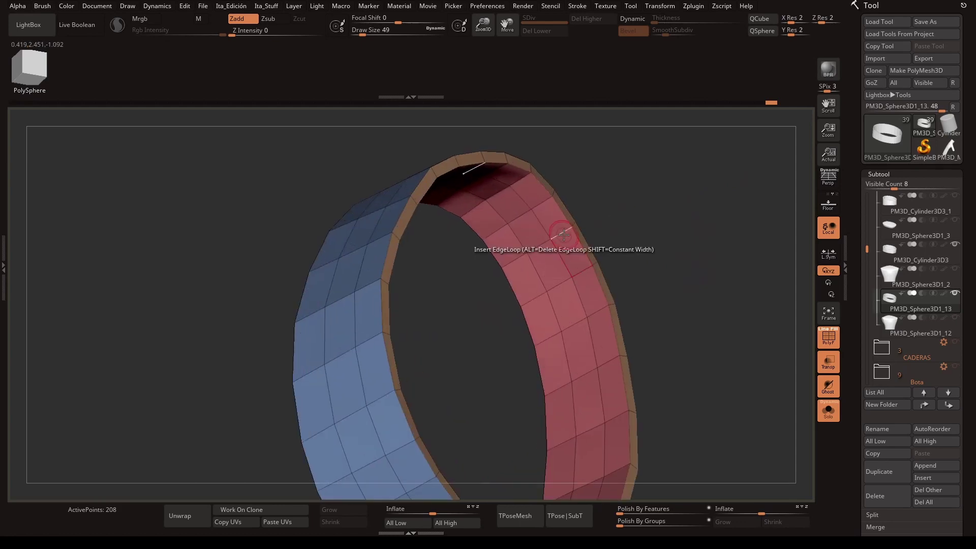
right_click_drag(638, 201, 637, 190)
- Try capping the ring's opening with Close, then undo it
key("space")
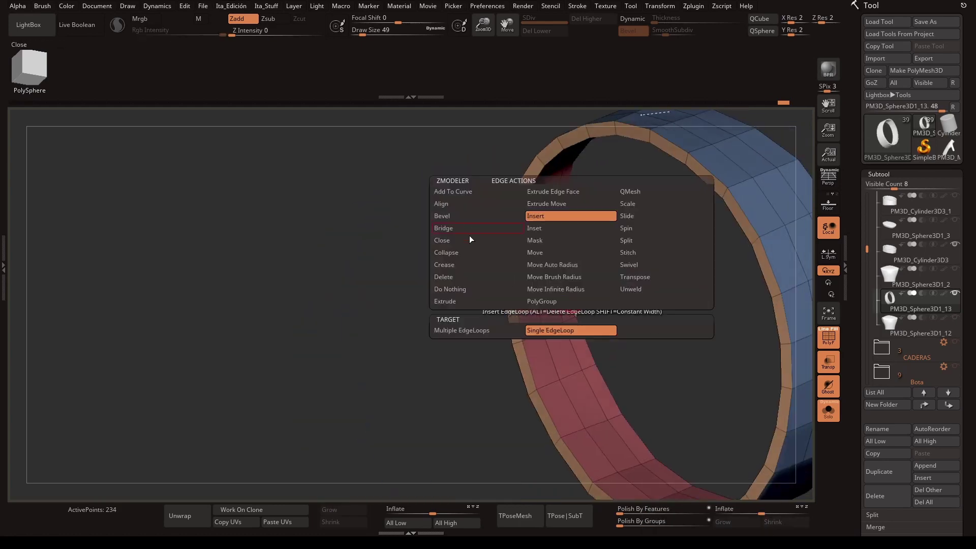
left_click(509, 197)
left_click(469, 235)
mouse_move(468, 236)
right_mouse_down()
mouse_move(441, 300)
mouse_move(496, 312)
mouse_move(386, 289)
mouse_move(571, 375)
mouse_move(720, 266)
mouse_move(693, 314)
mouse_move(710, 181)
mouse_move(396, 259)
mouse_move(637, 265)
mouse_move(649, 311)
mouse_move(541, 299)
right_mouse_up()
key("ctrl+z")
- Hide the boot subtool and show the torso subtool
left_click(956, 317)
left_click(955, 317)
left_click(955, 268)
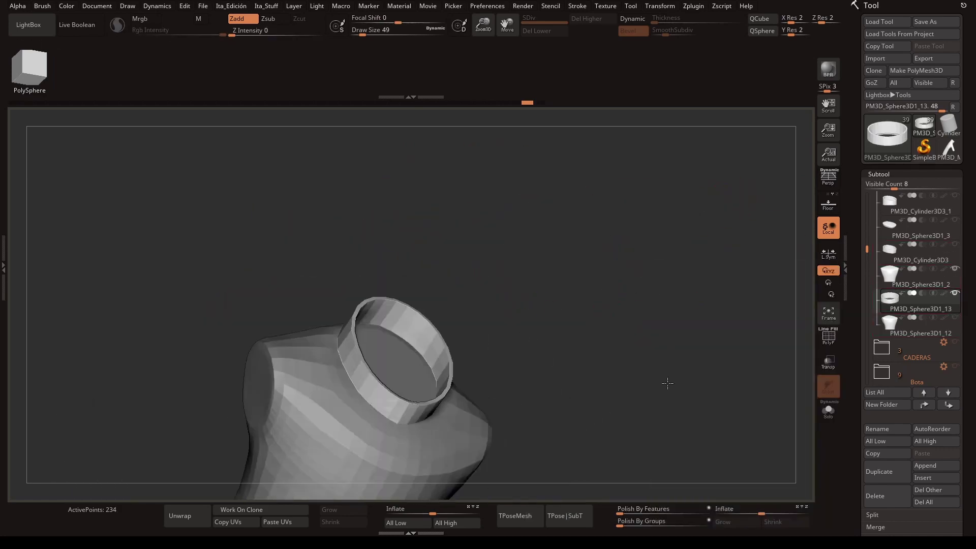
mouse_move(665, 381)
right_mouse_down()
mouse_move(575, 370)
mouse_move(620, 366)
mouse_move(612, 261)
right_mouse_up()
- Enable Dynamic Subdiv and raise the ring's thickness to 0.05177
key("shift+f")
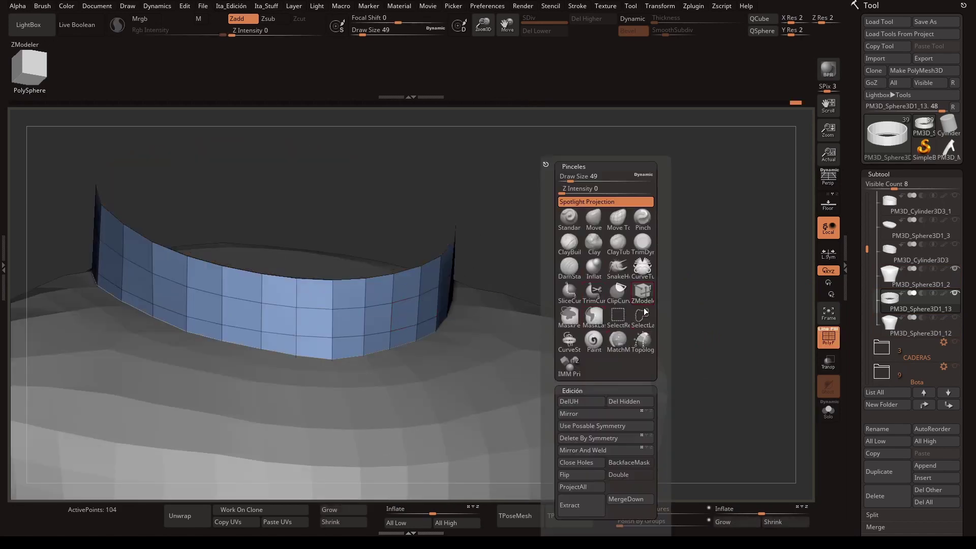
left_click(632, 19)
mouse_move(676, 22)
left_mouse_down()
mouse_move(722, 22)
mouse_move(690, 23)
left_mouse_up()
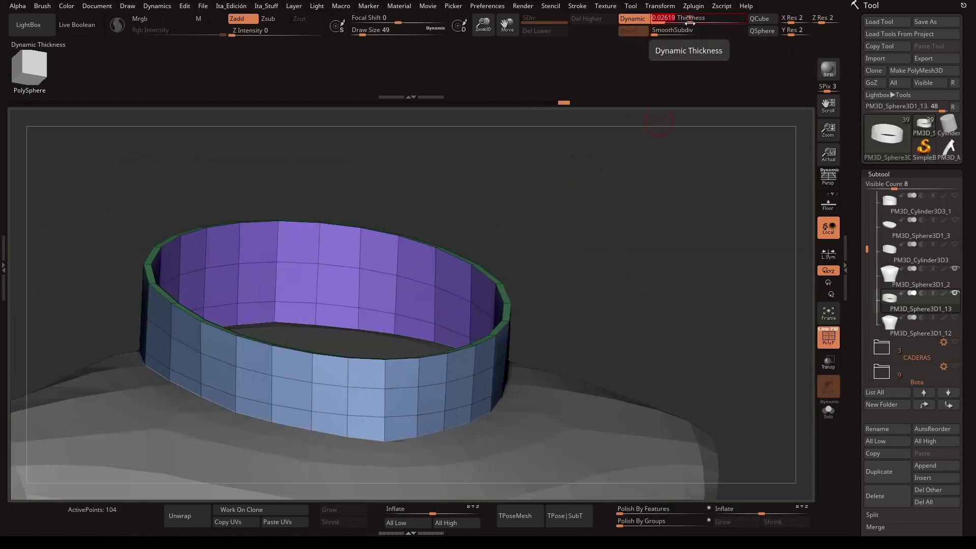
left_click(879, 174)
left_click(886, 186)
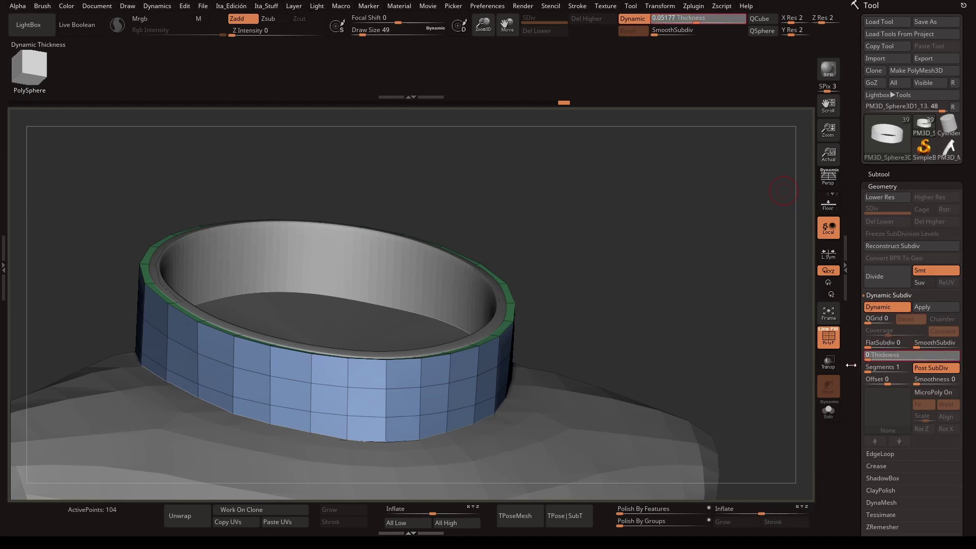
left_click_drag(886, 356, 868, 332)
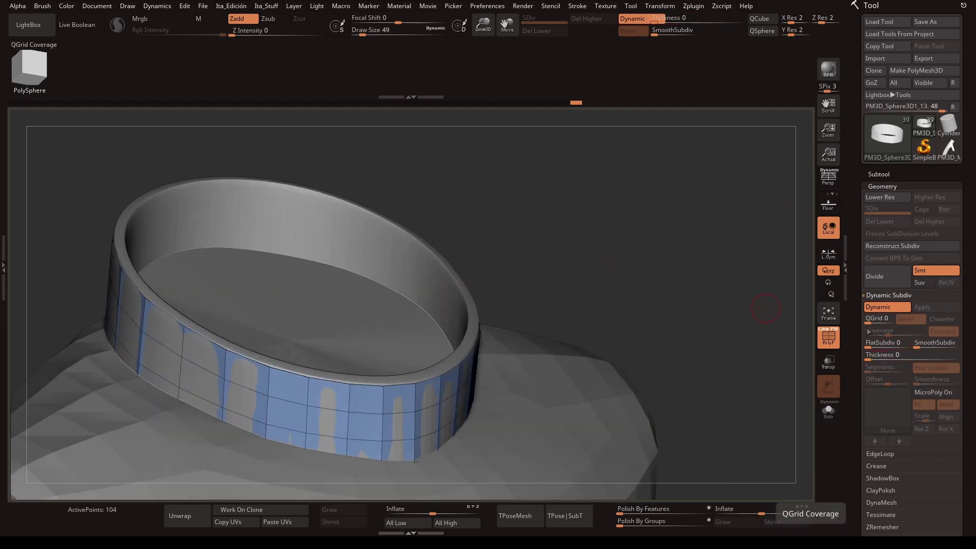
left_click_drag(902, 359, 915, 359)
- Show the inner ring and disc subtools and duplicate the collar ring
key("w")
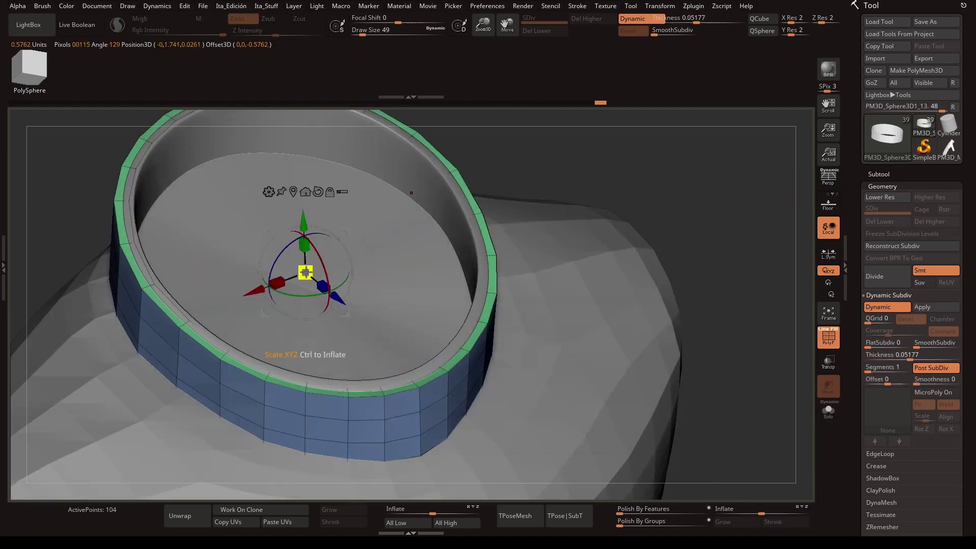
left_click_drag(305, 273, 728, 170)
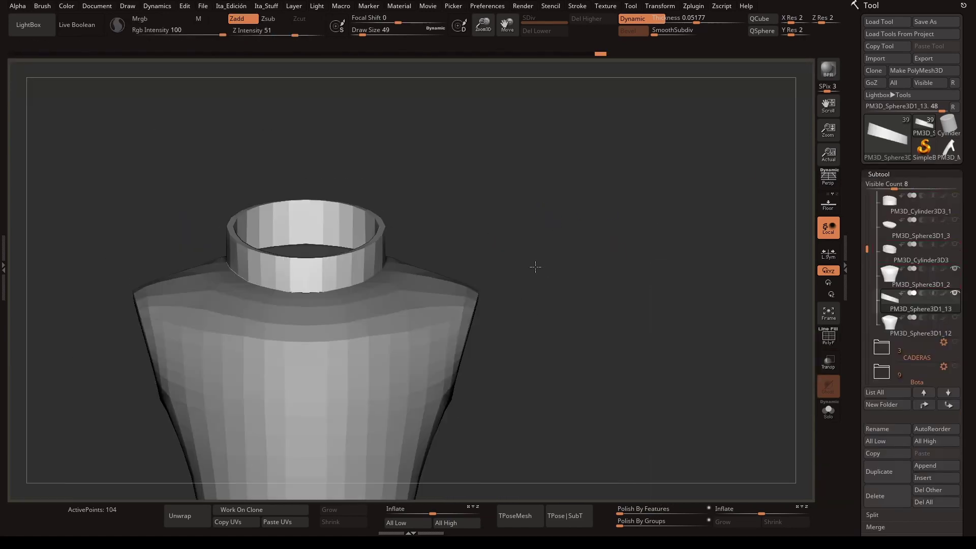
mouse_move(534, 266)
left_mouse_down()
mouse_move(488, 220)
mouse_move(647, 301)
left_mouse_up()
left_click(955, 219)
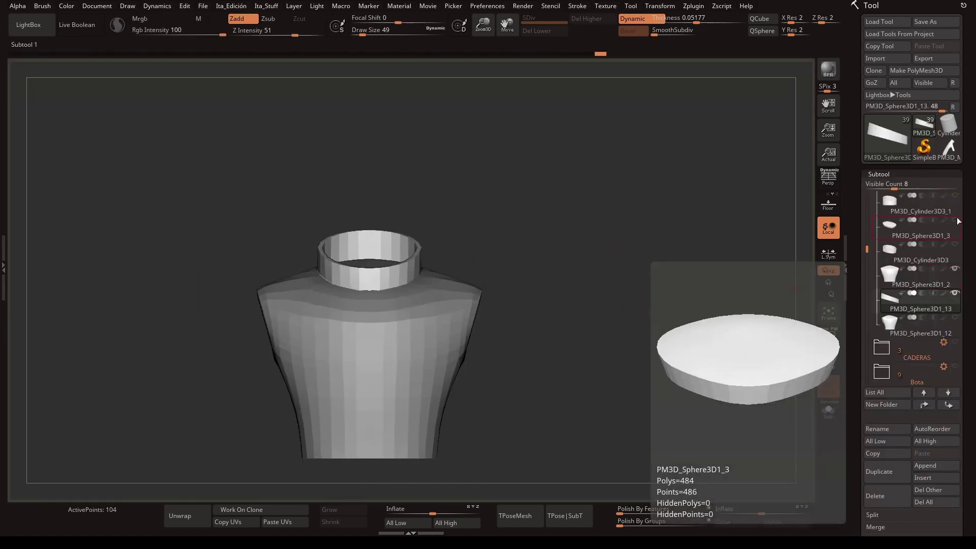
left_click(954, 195)
left_click_drag(712, 203, 671, 230)
left_click(878, 463)
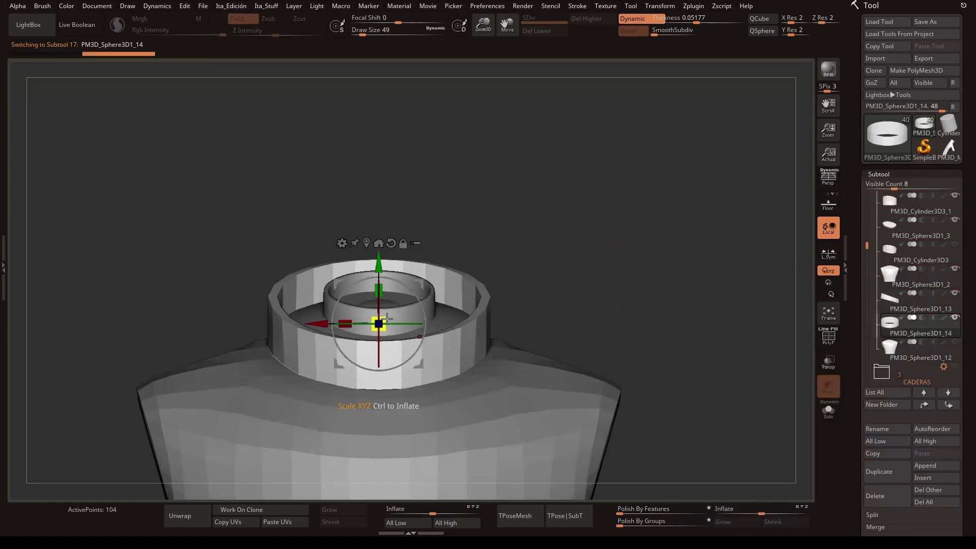
- Tilt the duplicated ring and remove its horizontal edge loop with ZModeler
mouse_move(372, 276)
left_mouse_down()
mouse_move(392, 305)
mouse_move(430, 301)
left_mouse_up()
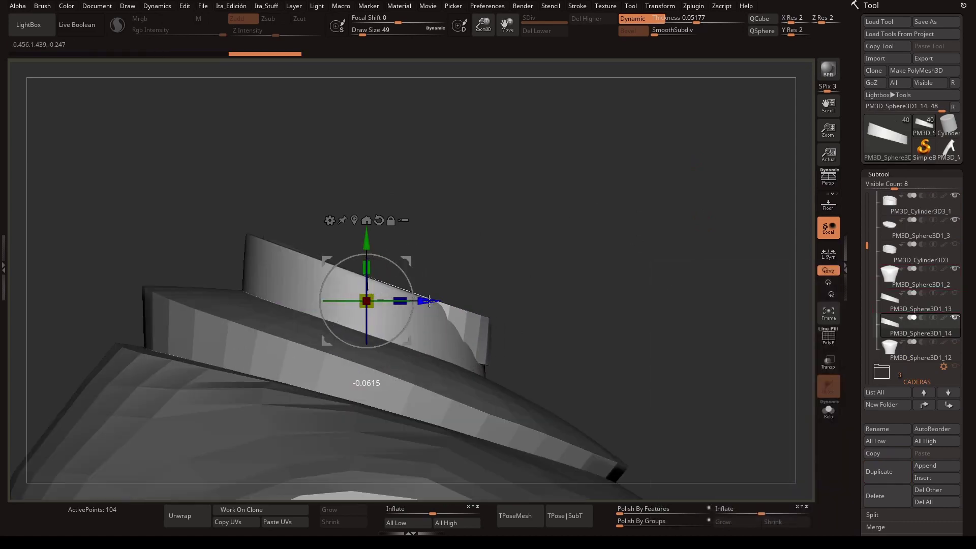
mouse_move(519, 244)
left_mouse_down()
mouse_move(806, 366)
mouse_move(611, 159)
left_mouse_up()
mouse_move(610, 203)
left_mouse_down()
mouse_move(702, 229)
mouse_move(427, 283)
left_mouse_up()
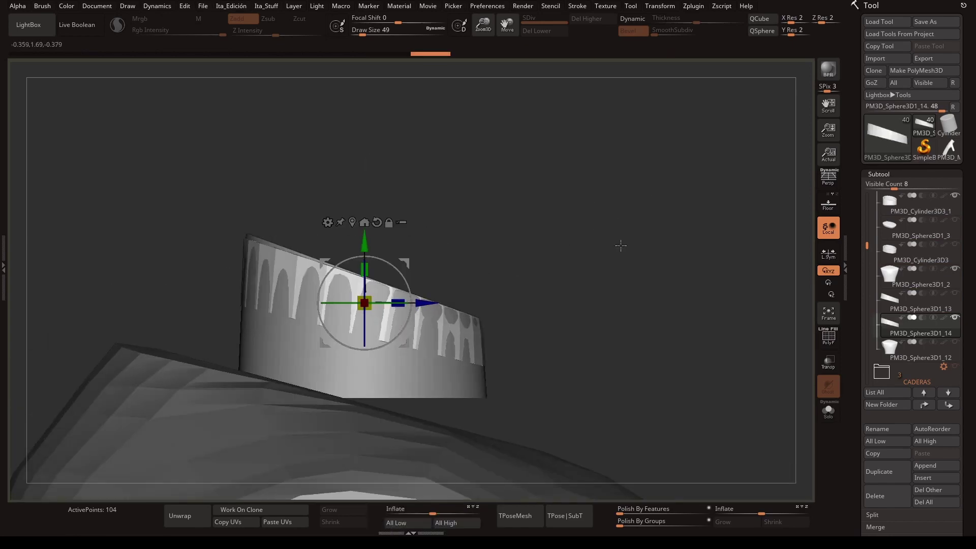
key("shift+f")
key("b")
left_click(646, 214)
left_click(367, 327)
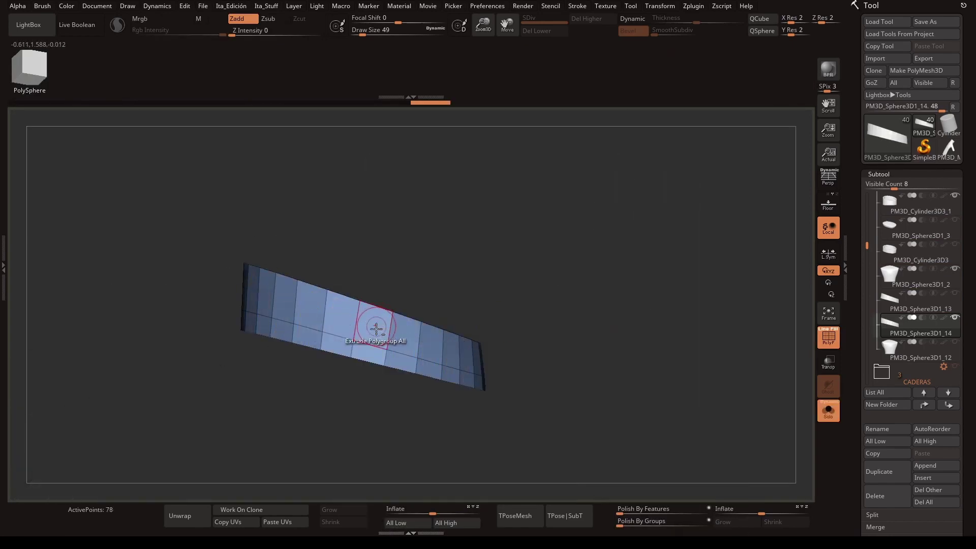
left_click_drag(383, 267, 381, 459)
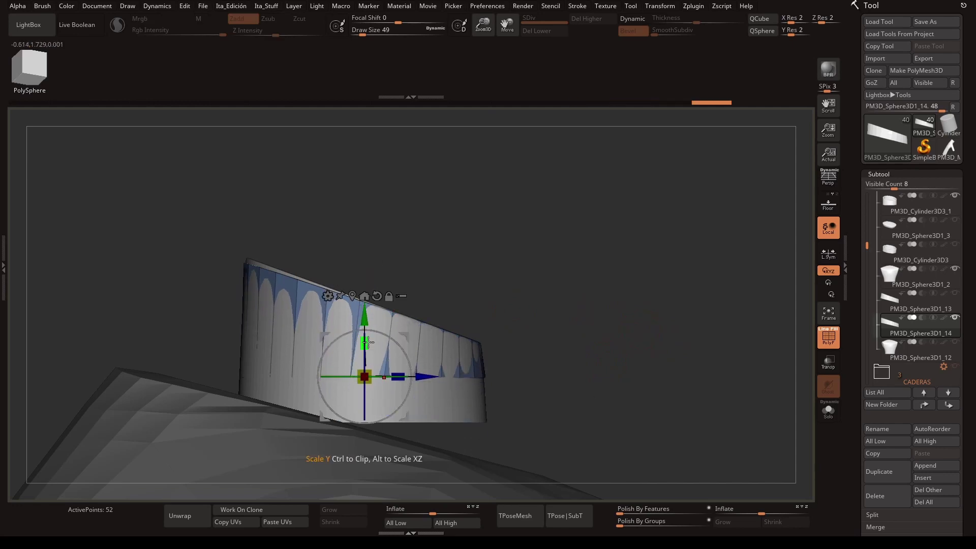
- Bring up the move gizmo on the neck strip and undo the stray edits
key("f")
key("space")
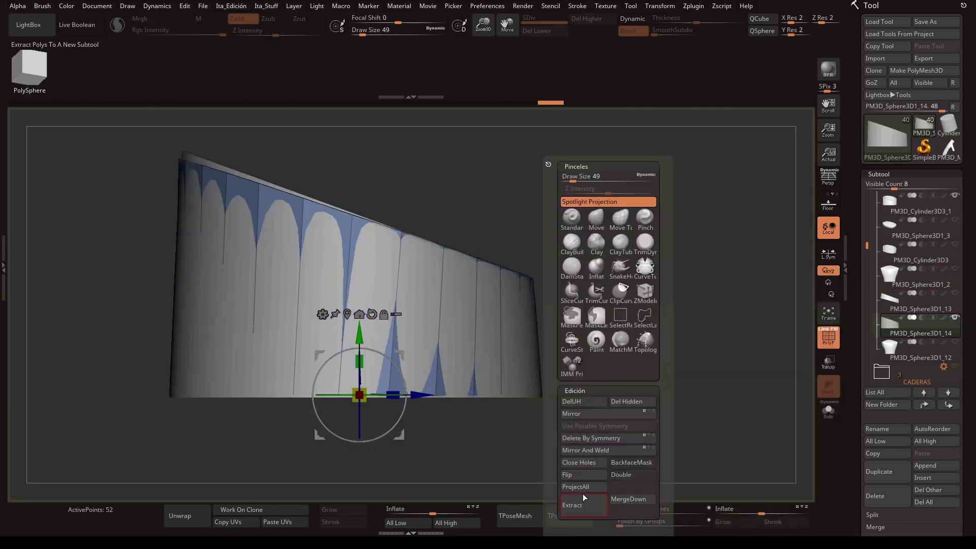
key("q")
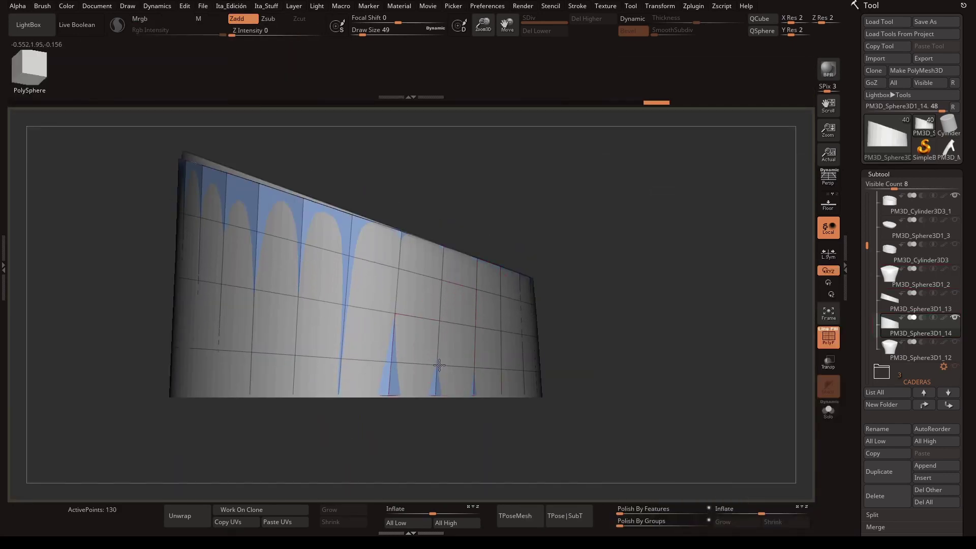
key("ctrl+z")
key("ctrl+z")
key("ctrl+z")
key("ctrl+z")
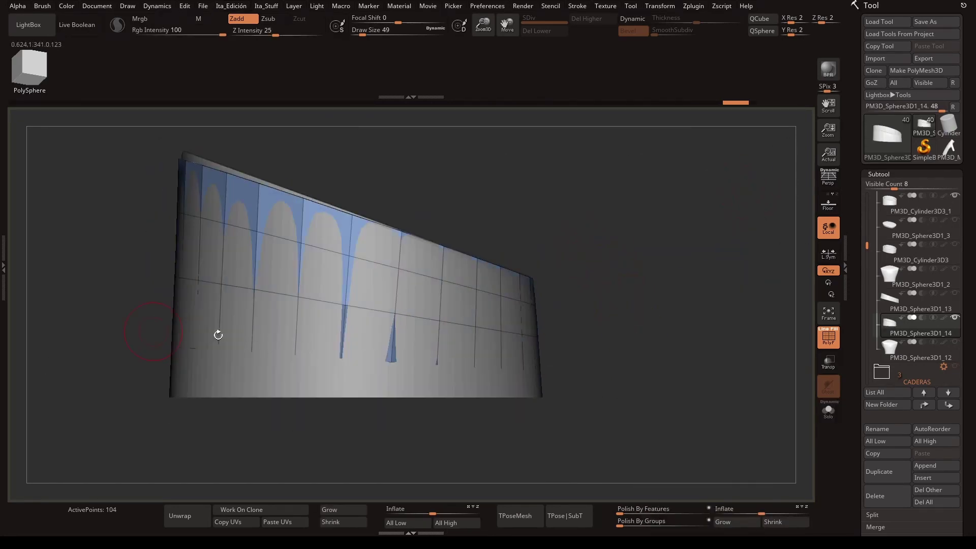
key("w")
key("q")
key("space")
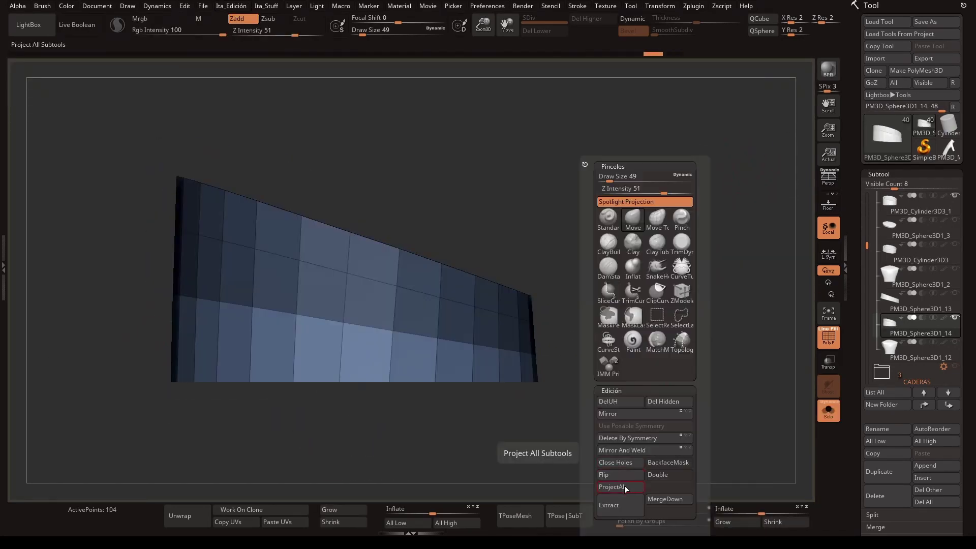
key("ctrl+z")
key("ctrl+z")
key("ctrl+z")
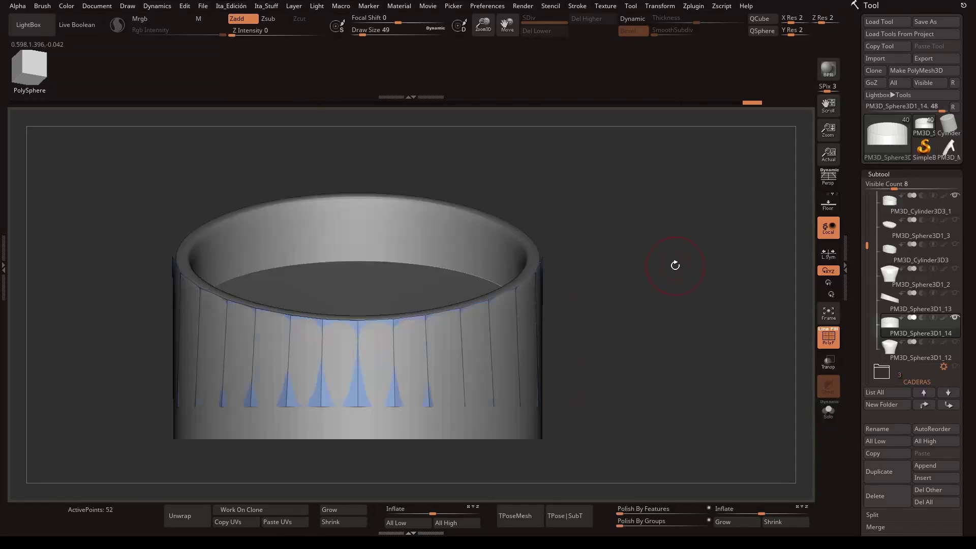
key("ctrl+z")
key("ctrl+z")
key("space")
key("space")
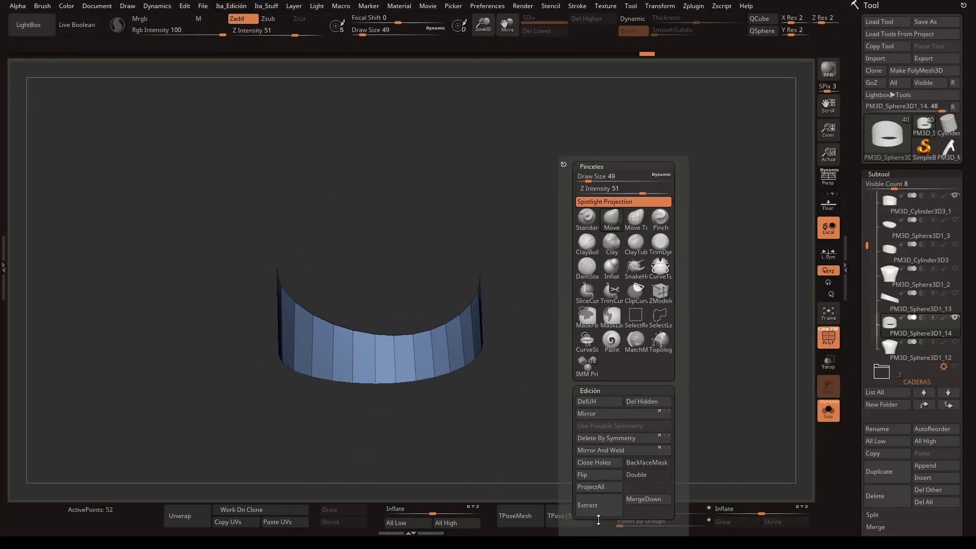
key("ctrl+z")
- Give the strip Dynamic Subdiv thickness 0.025, fit it inside the collar, and save
left_click(908, 258)
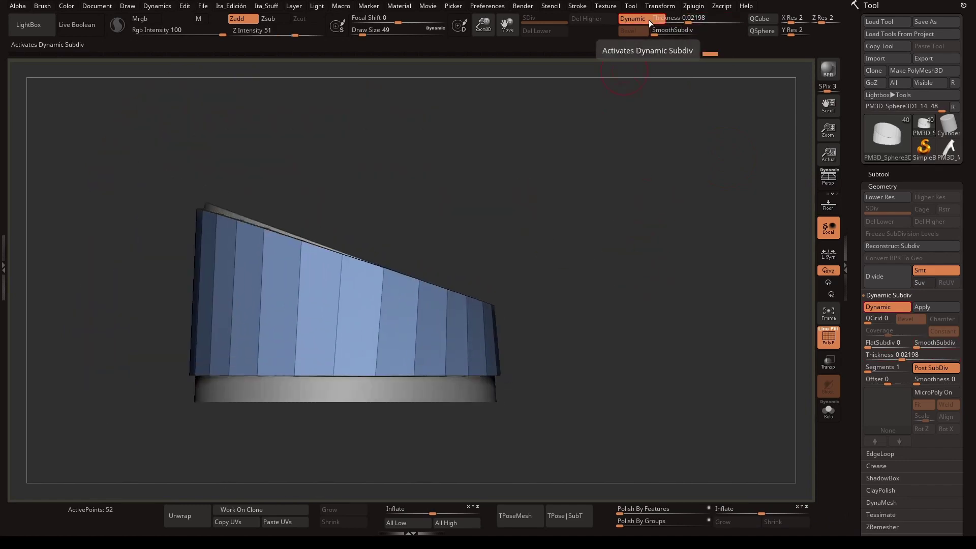
left_click(633, 18)
key("w")
left_click(481, 283)
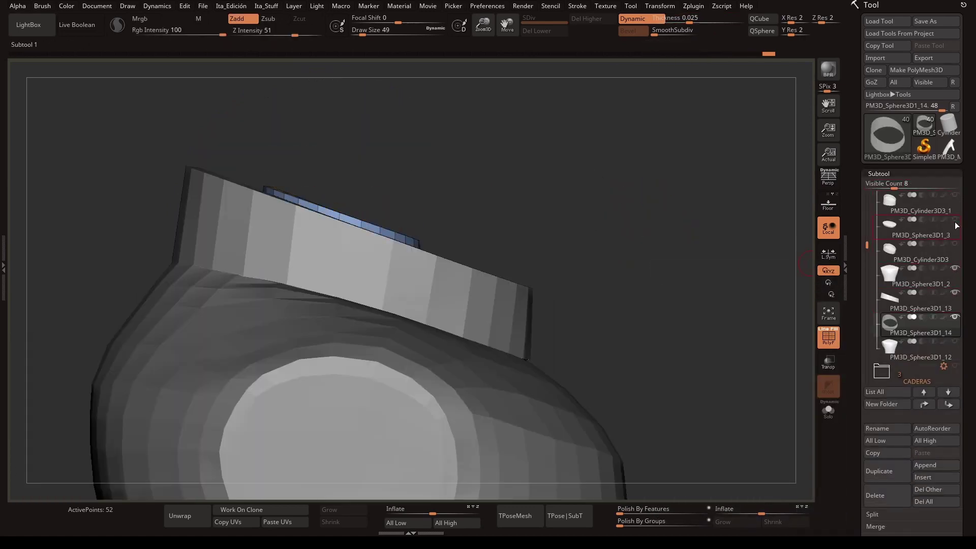
key("shift+f")
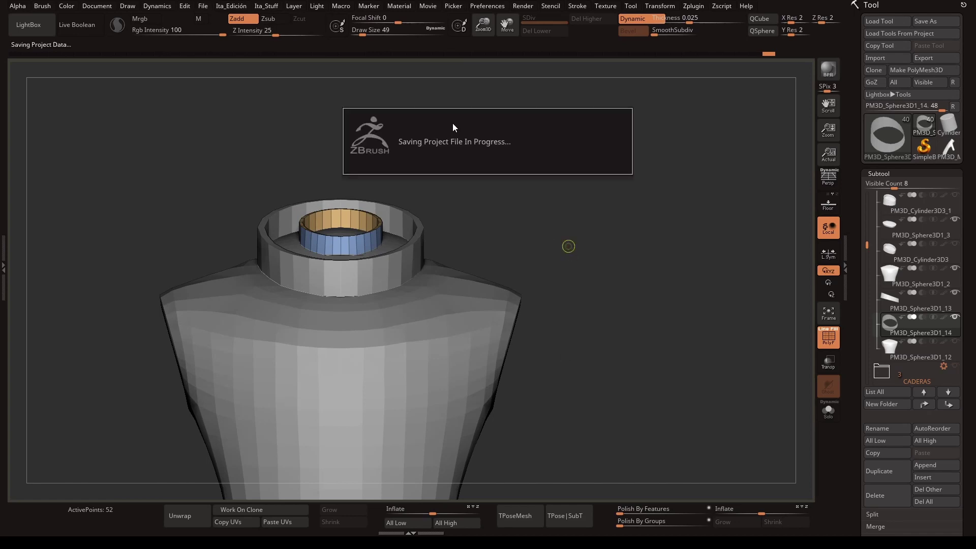
left_click(911, 283)
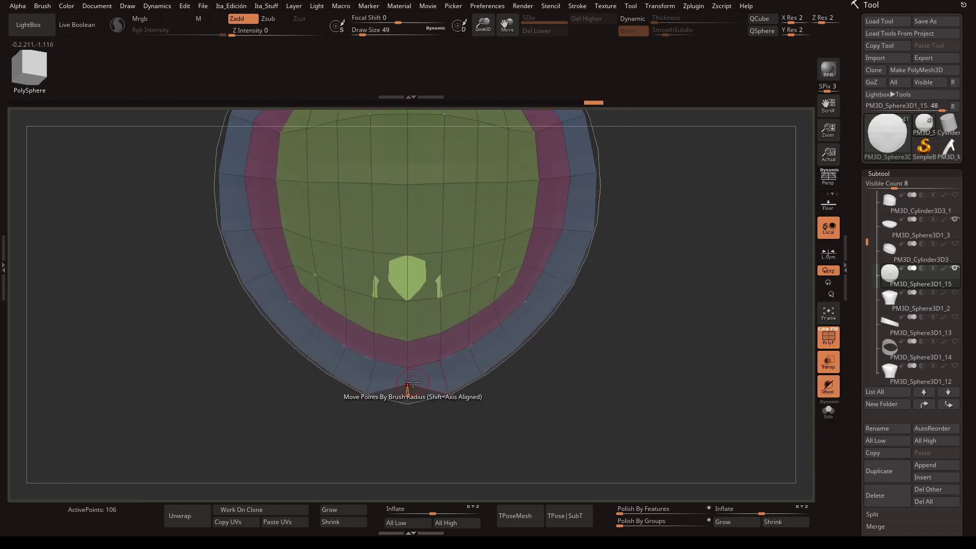
- View the flattened neck cap inside the collar from the front and turn off PolyF
left_click_drag(613, 339, 574, 251)
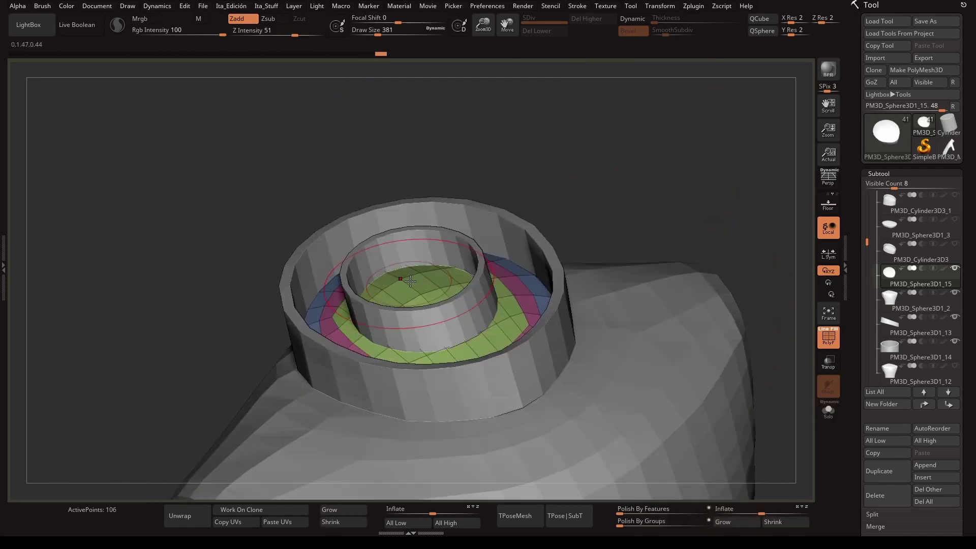
left_click_drag(462, 350, 654, 251)
key("shift+f")
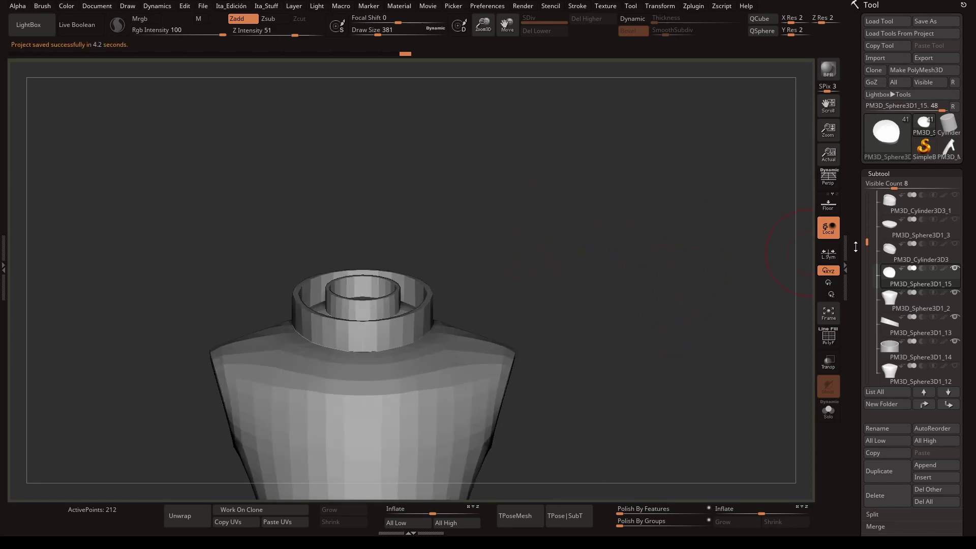
- Place band copy PM3D_Sphere3D1_16 at the torso base with the ZModeler brush active
left_click_drag(868, 243, 869, 205)
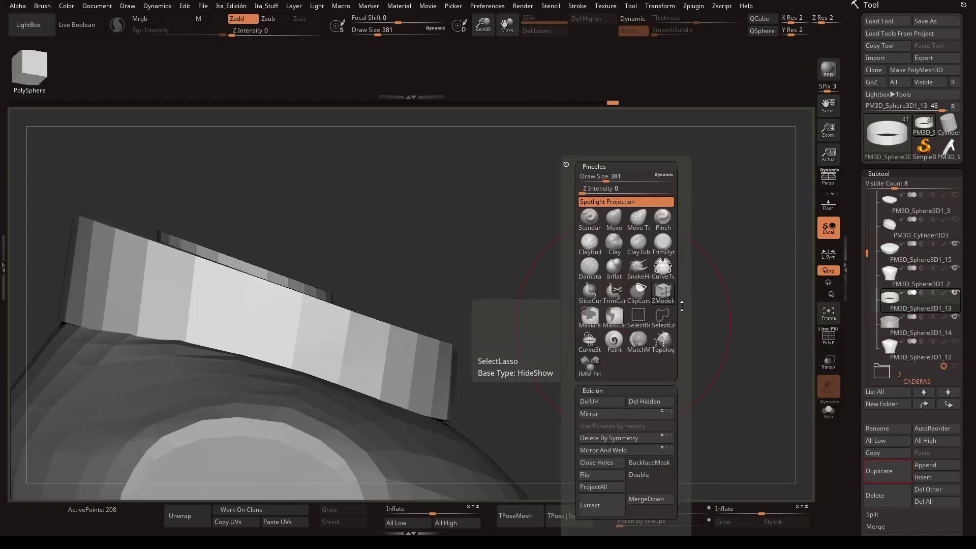
left_click(663, 302)
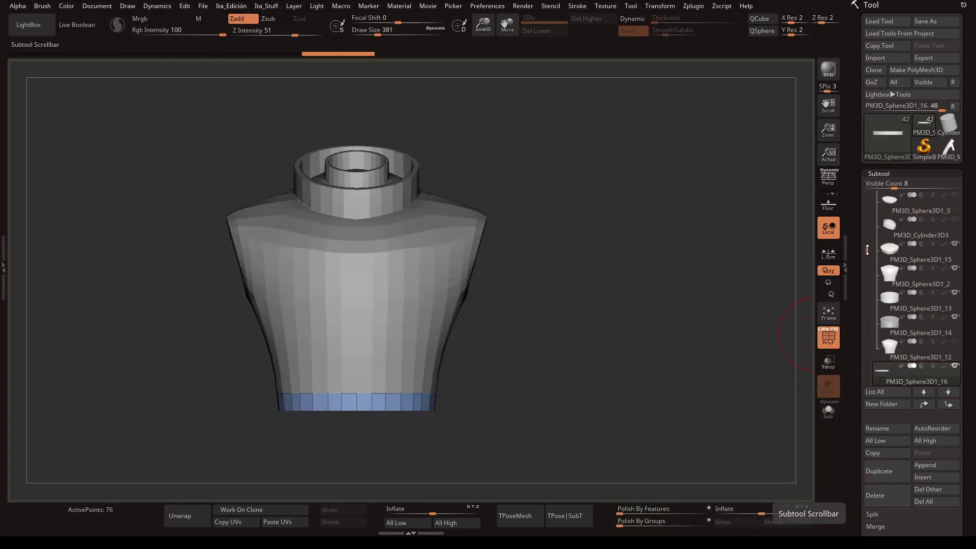
right_click_drag(549, 361, 564, 319, "ctrl")
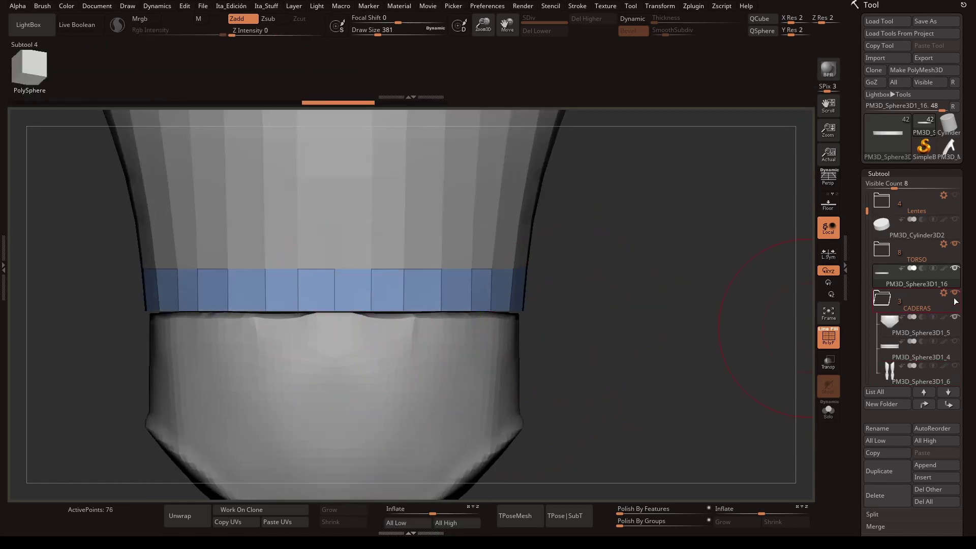
mouse_move(350, 309)
right_mouse_down()
mouse_move(357, 356)
mouse_move(293, 233)
right_mouse_up()
- Turn on Transp and Ghost and extrude the band's lower edge into a front flap
right_click_drag(397, 290, 267, 247)
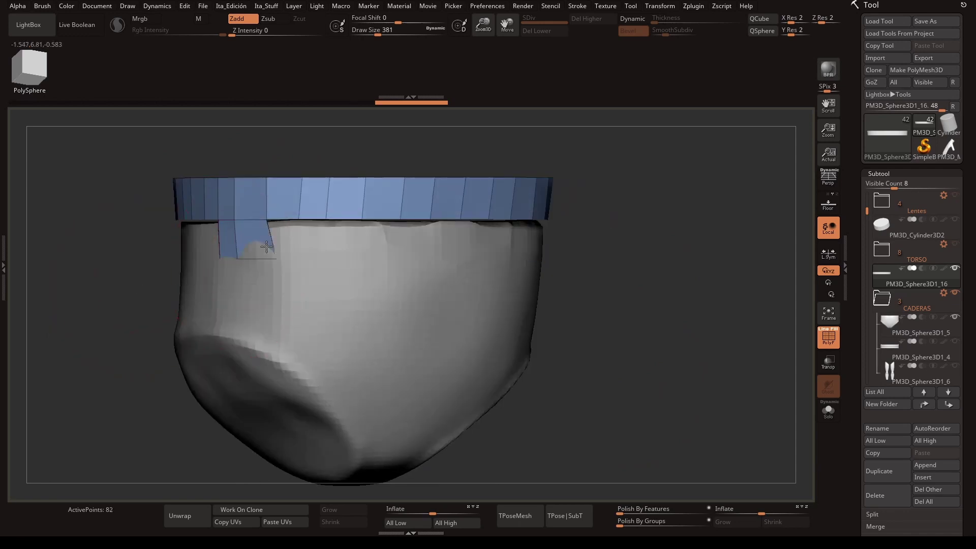
left_click(829, 362)
key("space")
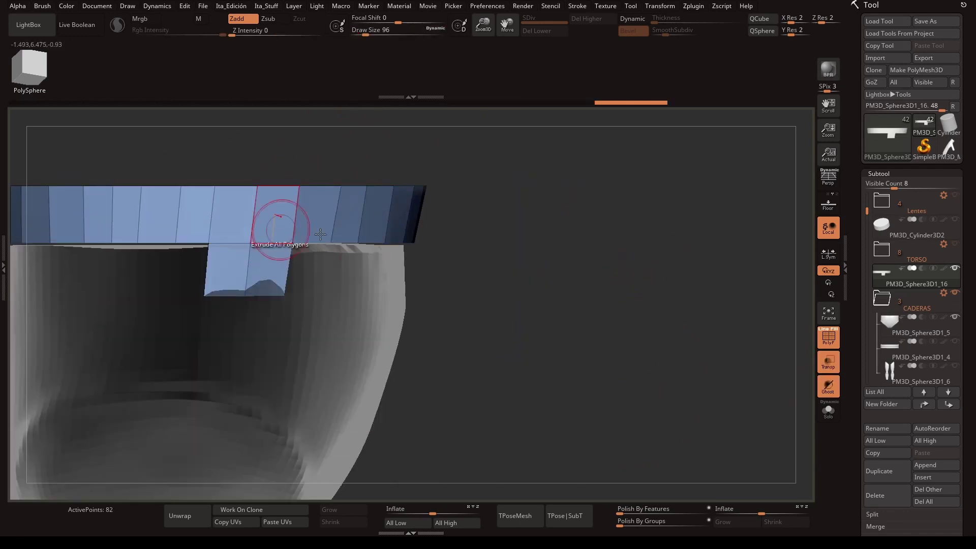
mouse_move(315, 259)
right_mouse_down()
mouse_move(397, 299)
mouse_move(381, 307)
right_mouse_up()
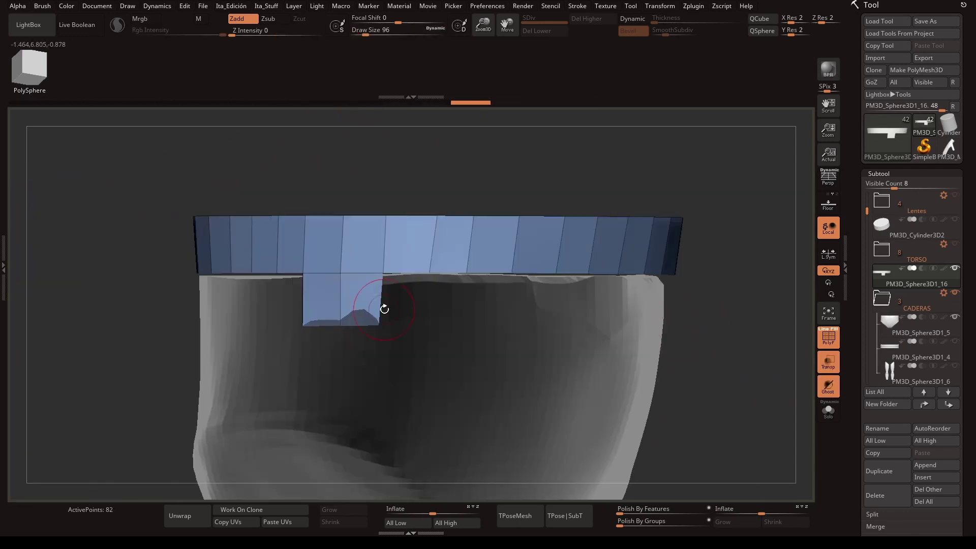
mouse_move(381, 307)
left_mouse_down()
mouse_move(508, 308)
mouse_move(517, 288)
mouse_move(560, 327)
mouse_move(750, 374)
left_mouse_up()
right_click_drag(750, 373, 500, 322, "alt")
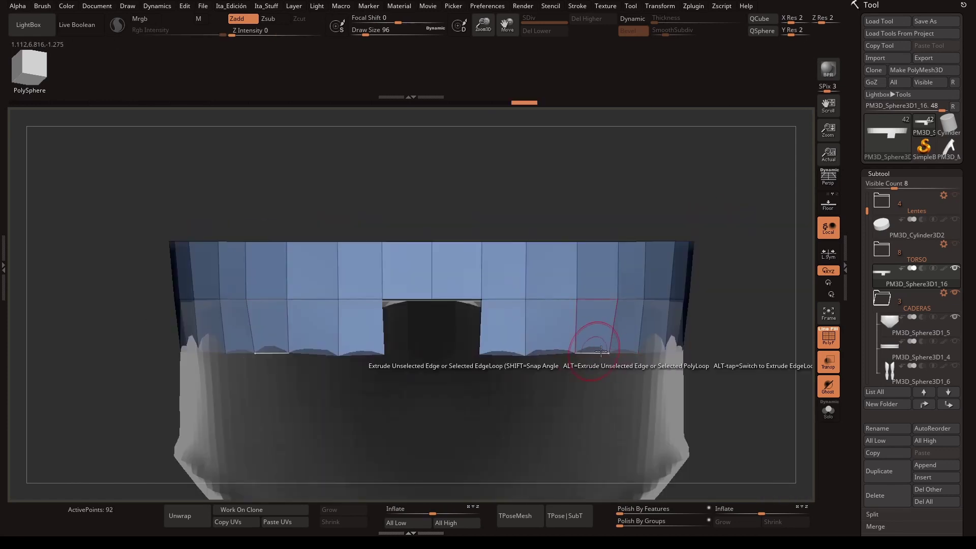
mouse_move(589, 345)
right_mouse_down()
mouse_move(616, 275)
mouse_move(551, 281)
mouse_move(579, 194)
mouse_move(610, 192)
right_mouse_up()
- Extrude and adjust further edges to extend the flaps below the waistband
left_click(421, 361)
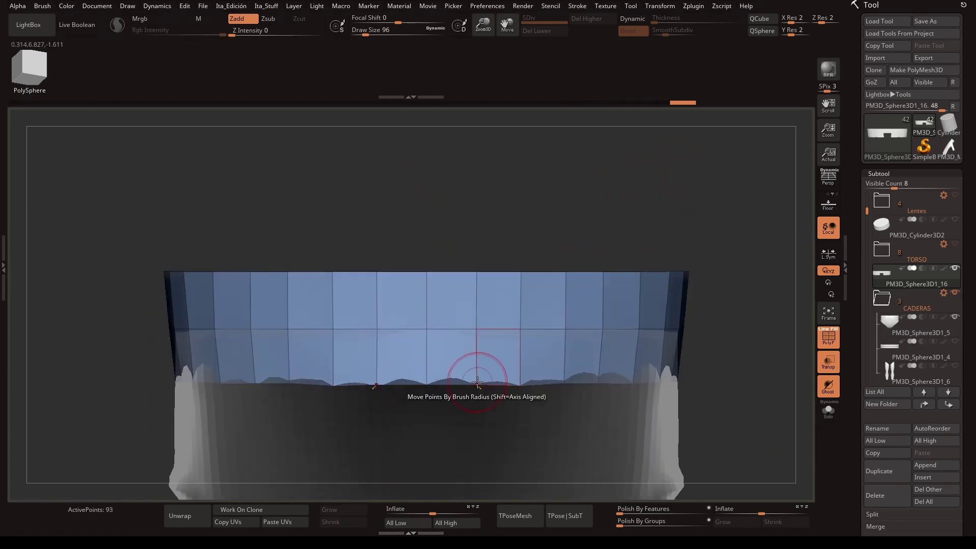
mouse_move(475, 371)
right_mouse_down()
mouse_move(719, 333)
mouse_move(437, 357)
mouse_move(408, 252)
right_mouse_up()
left_click(408, 354)
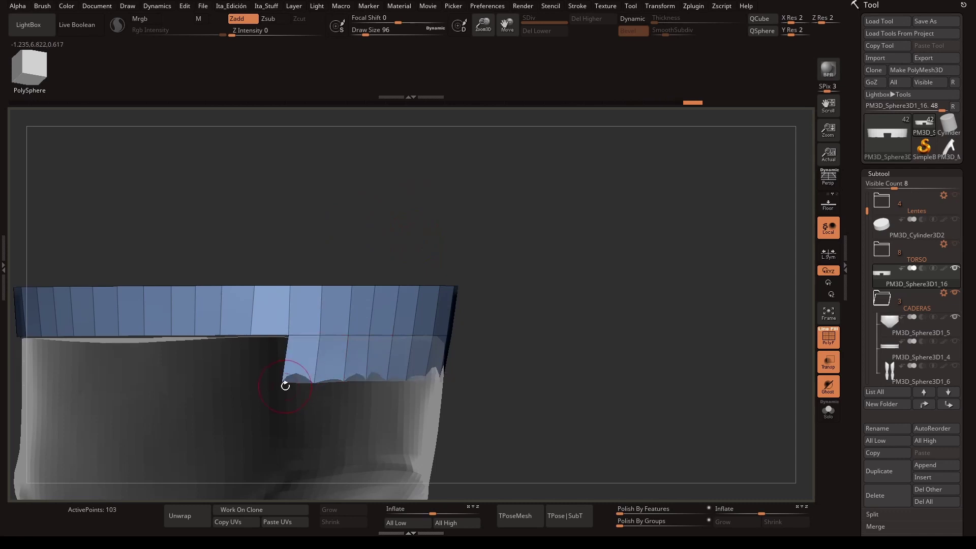
left_click(317, 381)
mouse_move(316, 381)
right_mouse_down()
mouse_move(537, 175)
mouse_move(616, 310)
mouse_move(320, 270)
right_mouse_up()
left_click(335, 360)
left_click(320, 270)
left_click(446, 271)
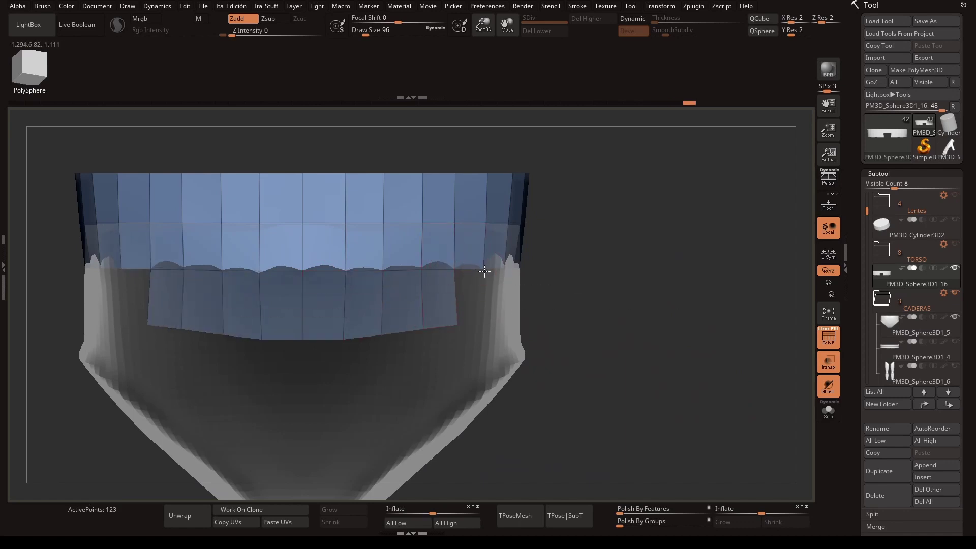
left_click(460, 305)
right_click_drag(459, 305, 472, 318)
left_click_drag(491, 295, 579, 283)
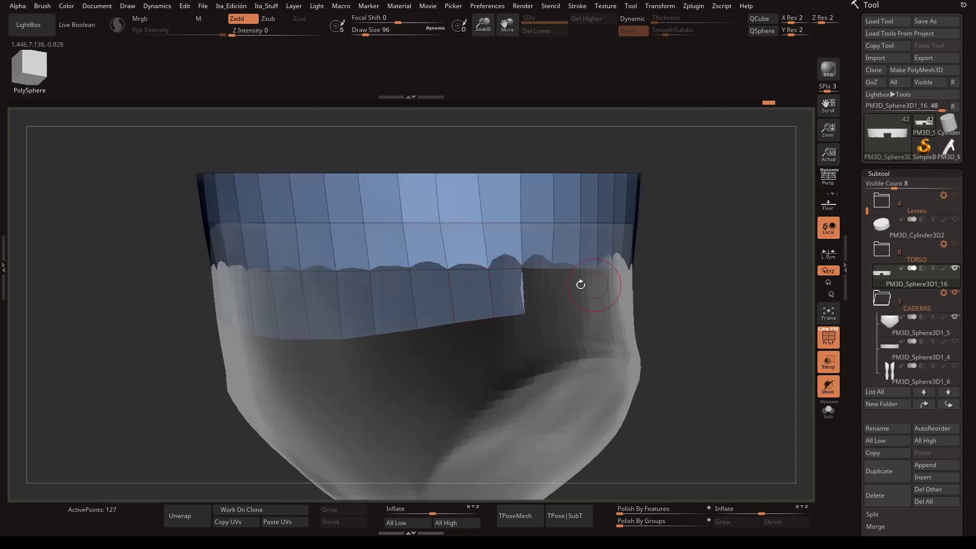
right_click_drag(580, 283, 563, 312)
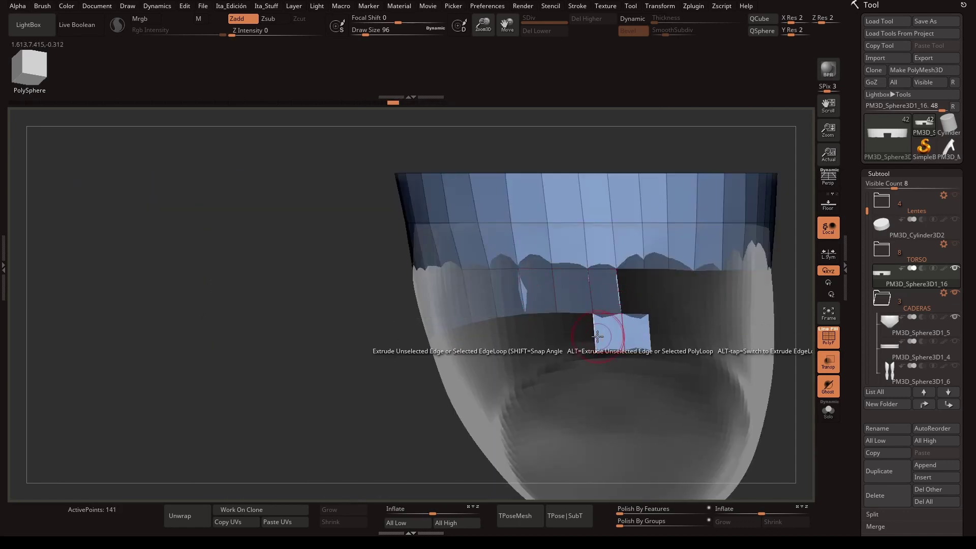
- Extrude the side panel pieces and add angled faces tracing the leg openings
key("space")
left_click_drag(610, 349, 595, 332)
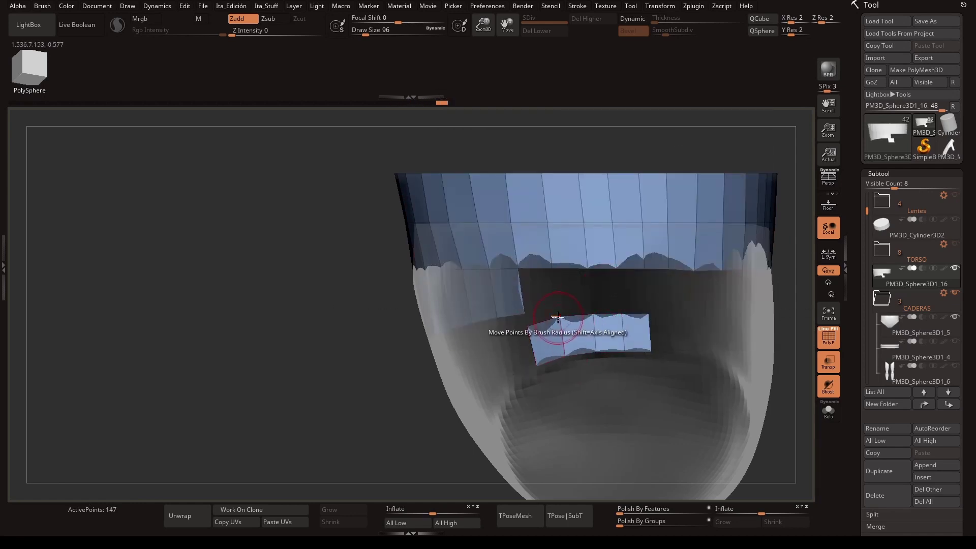
mouse_move(557, 317)
right_mouse_down()
mouse_move(486, 321)
mouse_move(539, 304)
right_mouse_up()
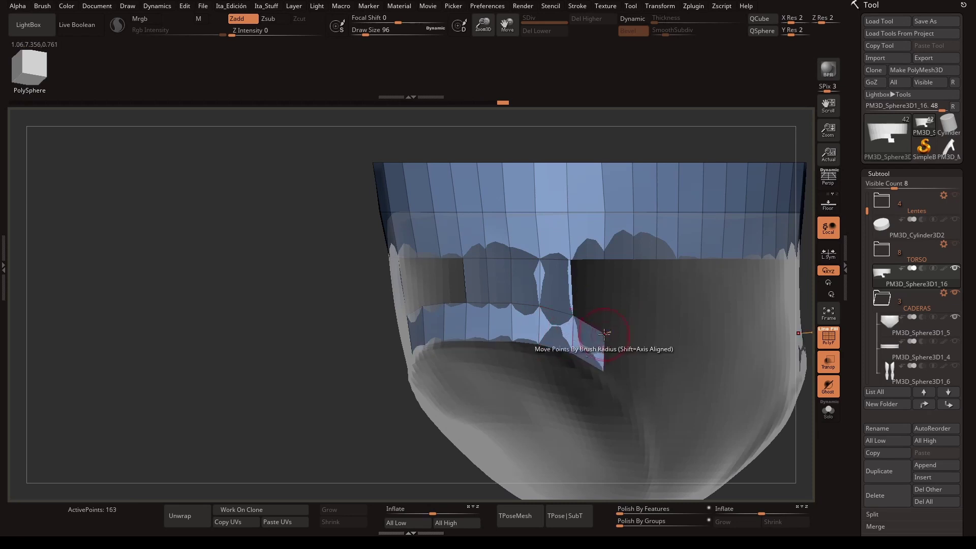
right_click_drag(604, 333, 549, 258)
left_click_drag(549, 259, 584, 325)
mouse_move(585, 326)
right_mouse_down()
mouse_move(702, 261)
mouse_move(453, 268)
right_mouse_up()
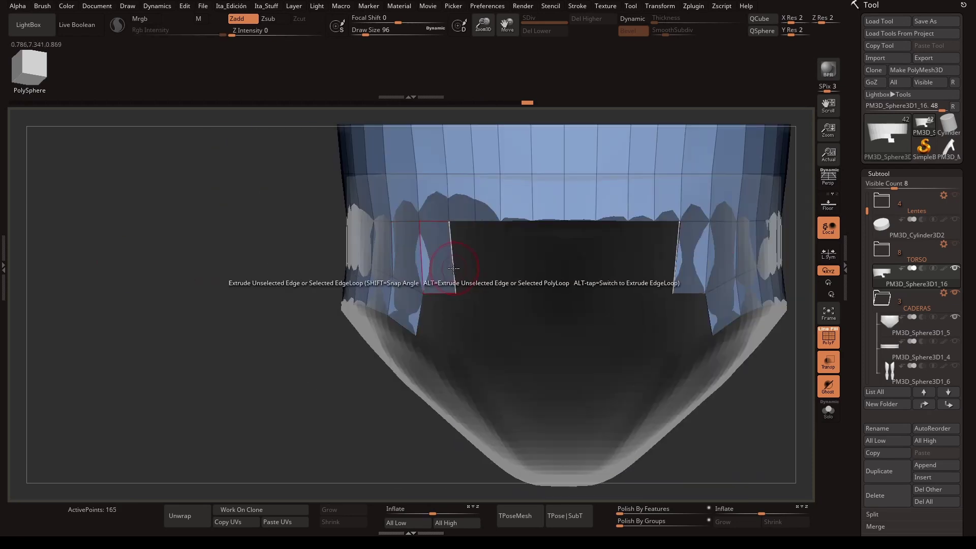
left_click_drag(490, 283, 493, 295)
left_click_drag(407, 295, 462, 329)
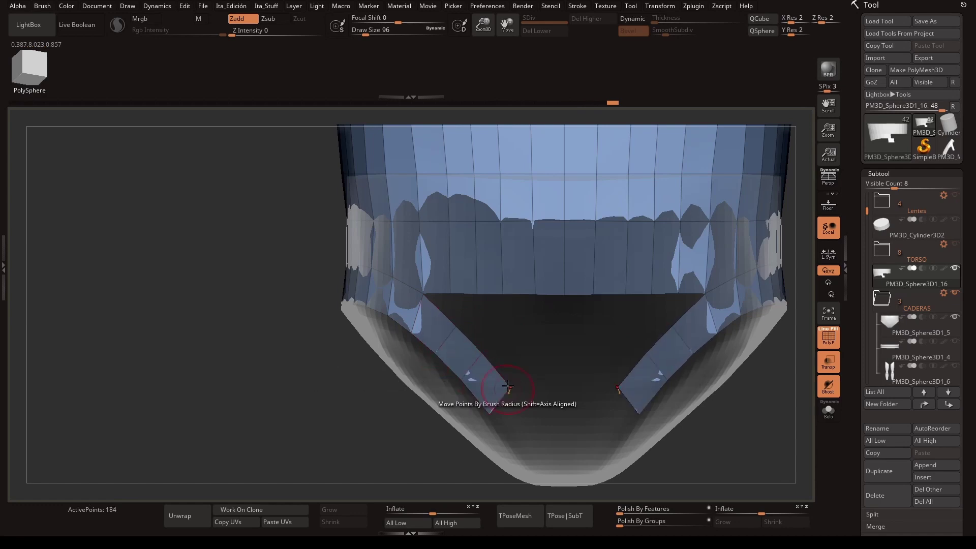
- Extend both leg-opening strips further down toward the crotch
mouse_move(508, 387)
right_mouse_down()
mouse_move(291, 264)
mouse_move(400, 286)
right_mouse_up()
left_click(267, 252)
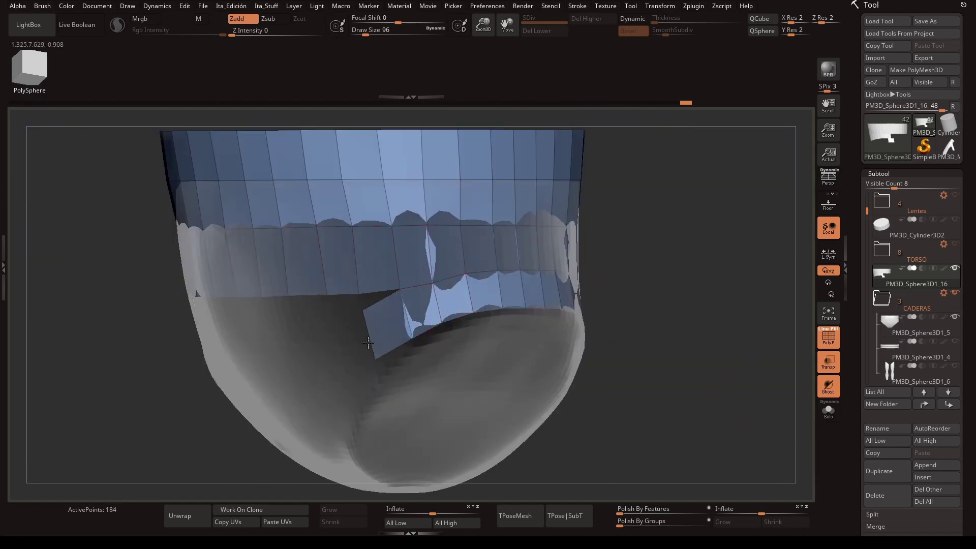
mouse_move(368, 343)
right_mouse_down()
mouse_move(356, 376)
mouse_move(586, 285)
right_mouse_up()
left_click(356, 377)
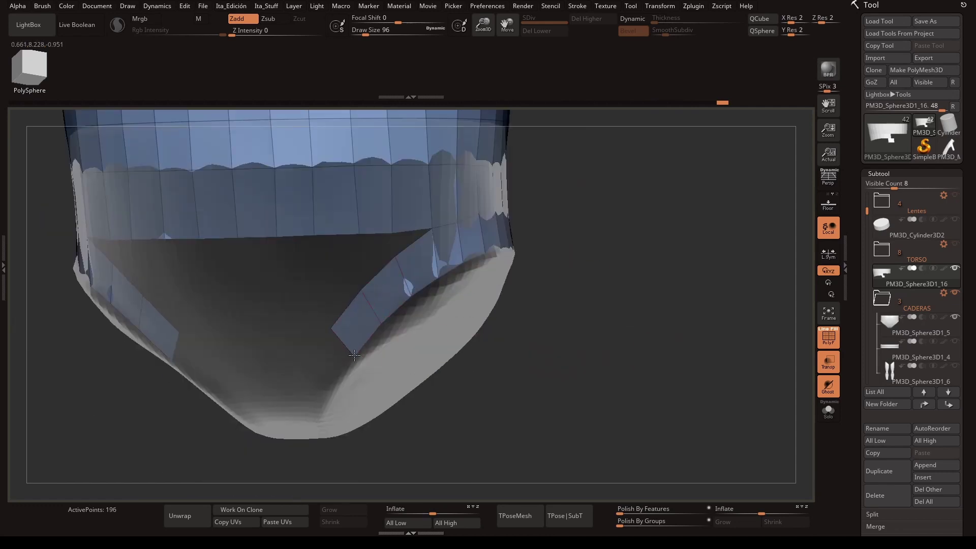
left_click(316, 375)
mouse_move(354, 354)
right_mouse_down()
mouse_move(315, 375)
mouse_move(290, 422)
mouse_move(284, 326)
right_mouse_up()
left_click(290, 422)
left_click_drag(283, 325, 263, 399)
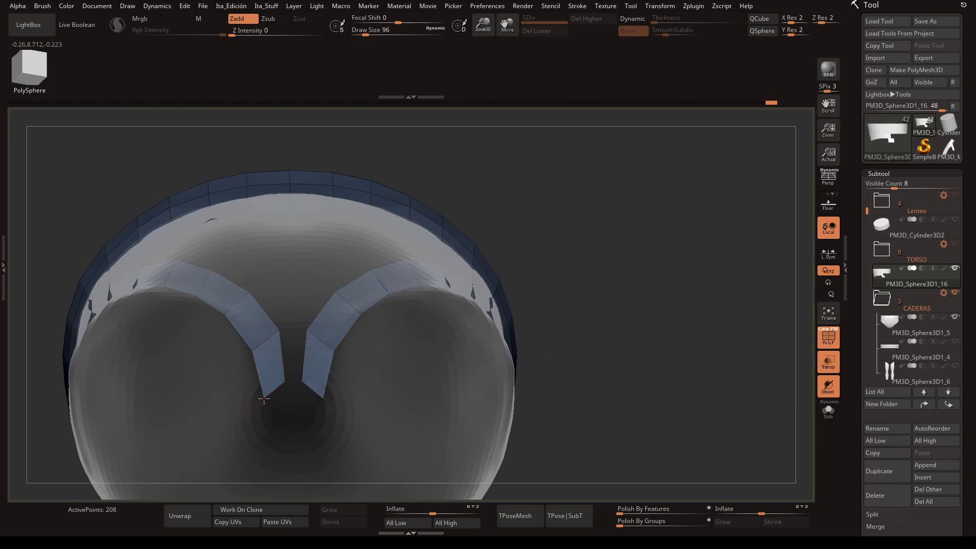
- Wrap the strips under the crotch and extrude a new edge from the band
right_click_drag(641, 379, 311, 308)
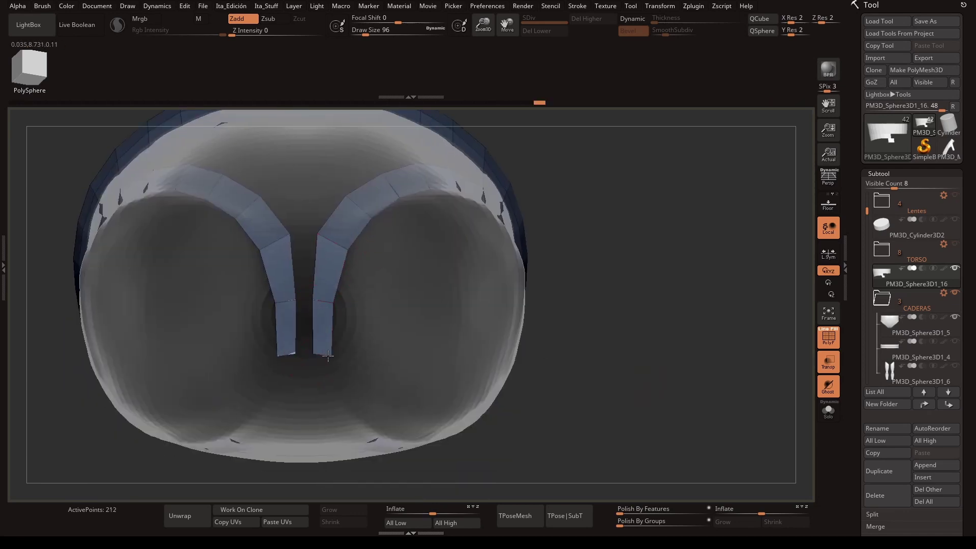
left_click_drag(328, 356, 328, 404)
right_click_drag(328, 404, 593, 189)
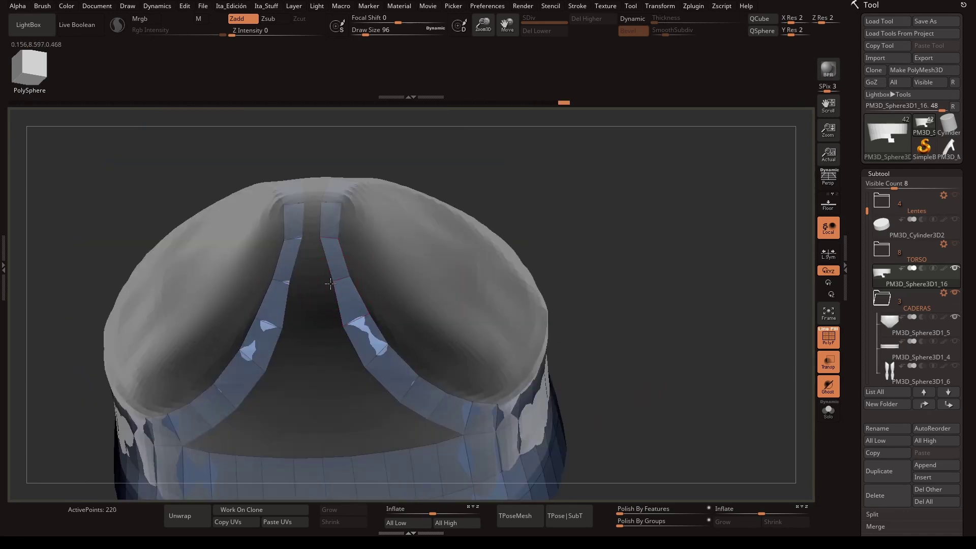
right_click_drag(330, 284, 387, 244)
left_click_drag(386, 244, 403, 233)
right_click_drag(403, 233, 312, 284)
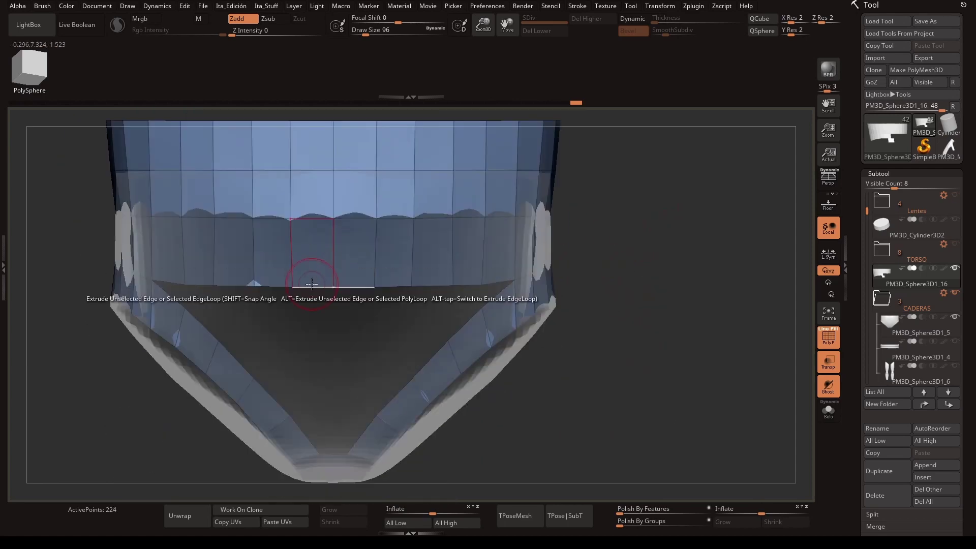
- Insert an edge loop on the briefs and switch ZModeler to Move Points by Brush Radius
right_click_drag(334, 458, 404, 215)
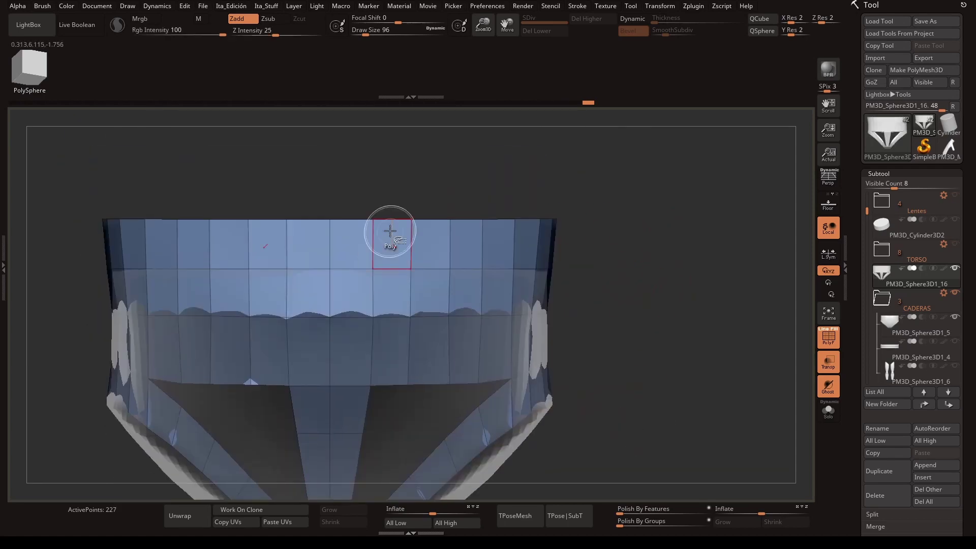
key("space")
left_click(722, 407)
right_click_drag(722, 407, 355, 351)
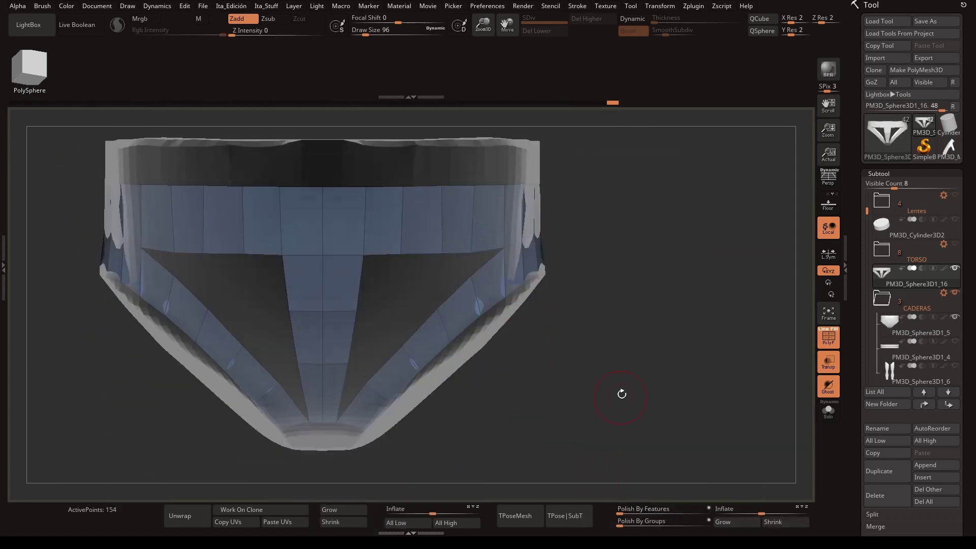
right_click_drag(622, 394, 75, 228)
right_click_drag(394, 309, 647, 289)
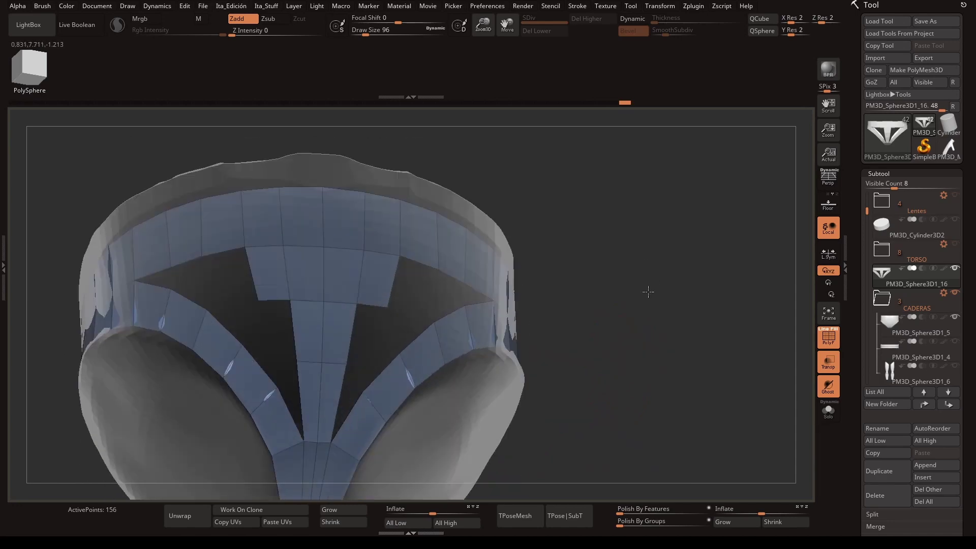
key("space")
left_click(295, 386)
right_click_drag(327, 362, 360, 305)
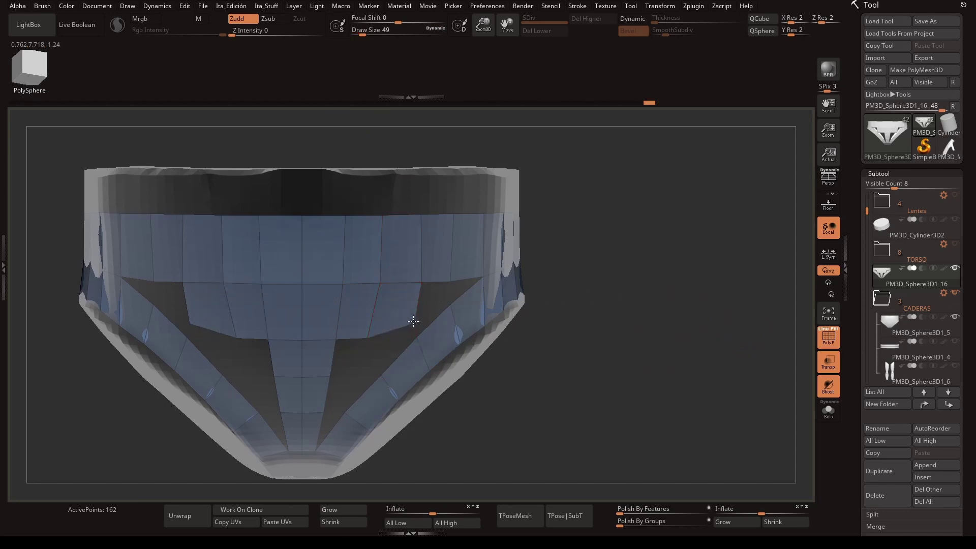
right_click_drag(442, 281, 328, 320)
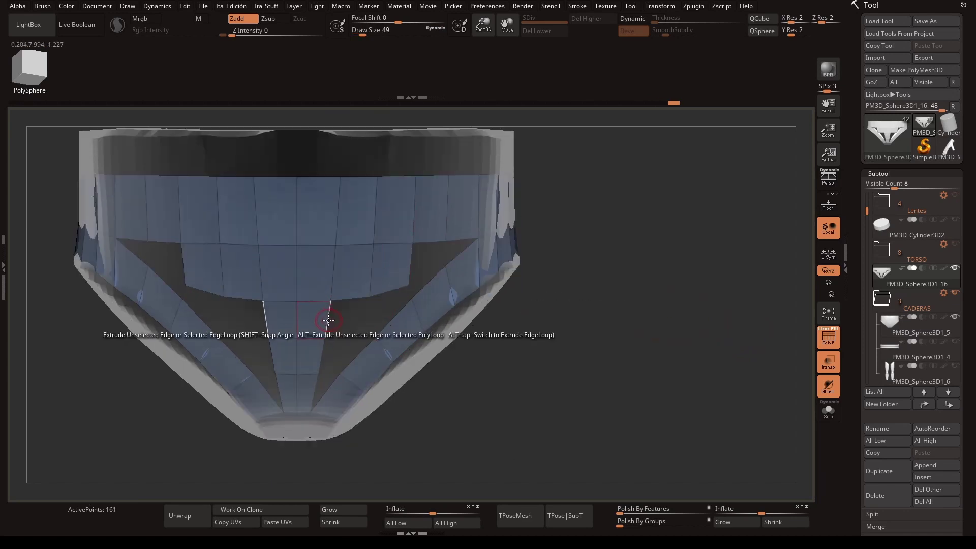
mouse_move(556, 332)
right_mouse_down()
mouse_move(247, 321)
mouse_move(406, 289)
right_mouse_up()
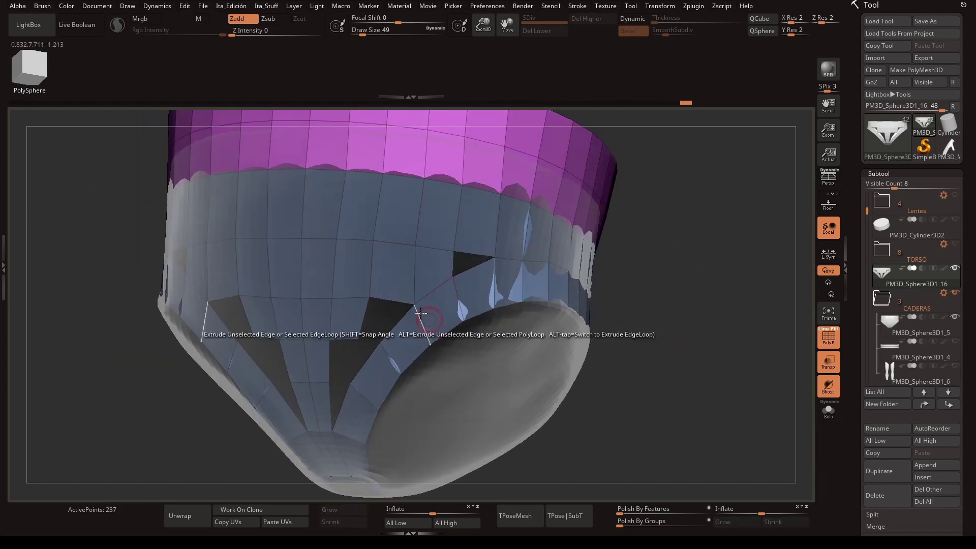
mouse_move(480, 275)
right_mouse_down()
mouse_move(380, 330)
mouse_move(417, 399)
right_mouse_up()
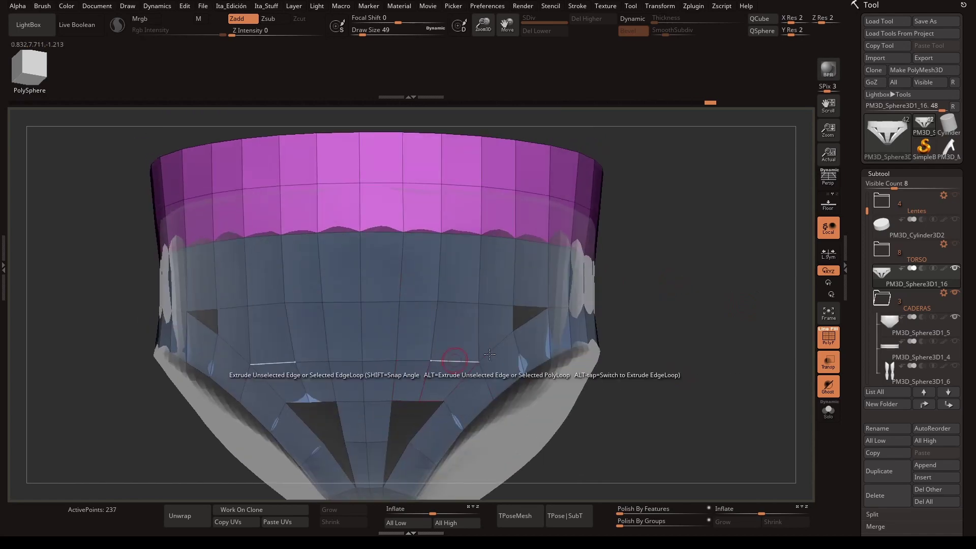
- Extrude strips and pull points to fill the briefs' panel between the leg openings
mouse_move(490, 354)
right_mouse_down()
mouse_move(686, 394)
mouse_move(406, 300)
right_mouse_up()
left_click_drag(406, 300, 398, 346)
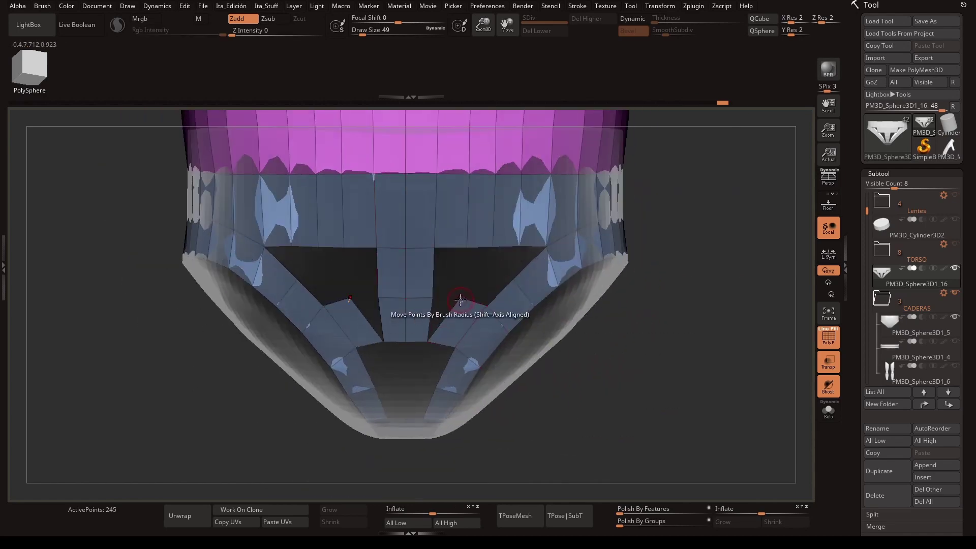
key("ctrl+z")
right_click_drag(460, 299, 415, 334)
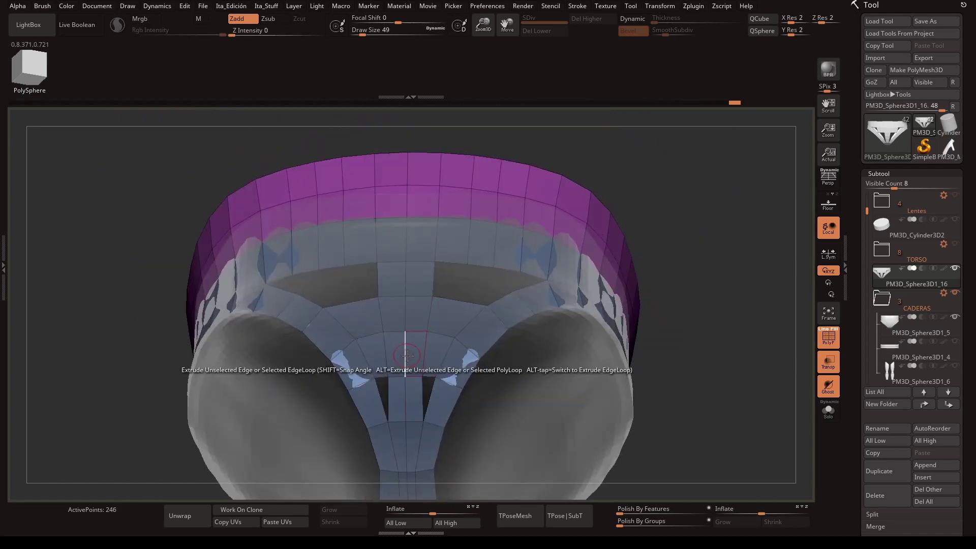
mouse_move(437, 279)
right_mouse_down()
mouse_move(497, 319)
mouse_move(471, 248)
mouse_move(695, 340)
right_mouse_up()
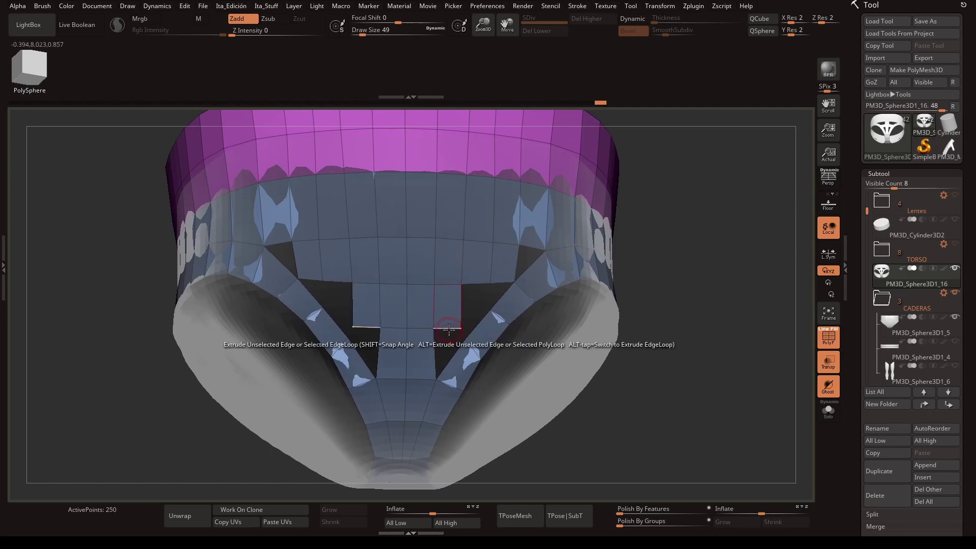
right_click_drag(487, 302, 491, 329)
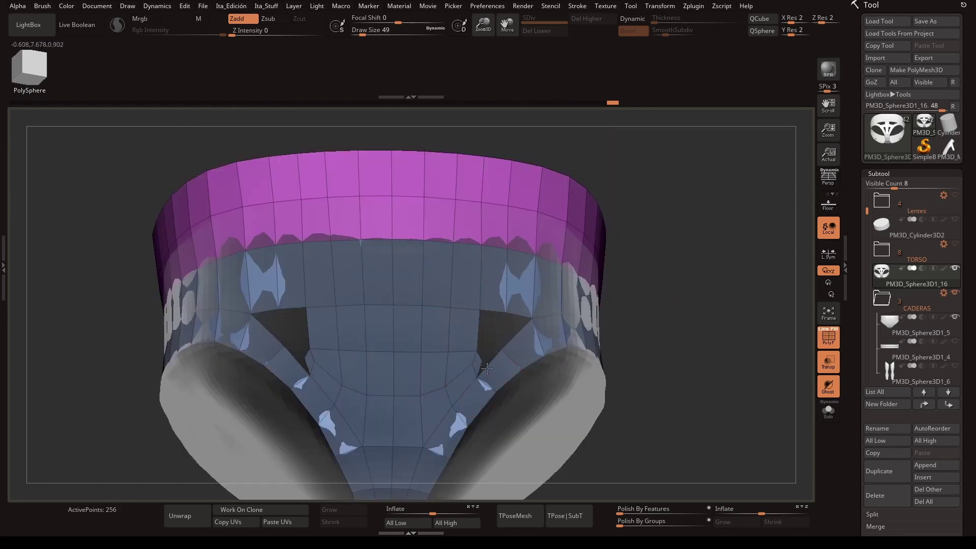
right_click_drag(487, 368, 504, 312)
mouse_move(477, 351)
right_mouse_down()
mouse_move(92, 366)
mouse_move(669, 355)
mouse_move(446, 370)
right_mouse_up()
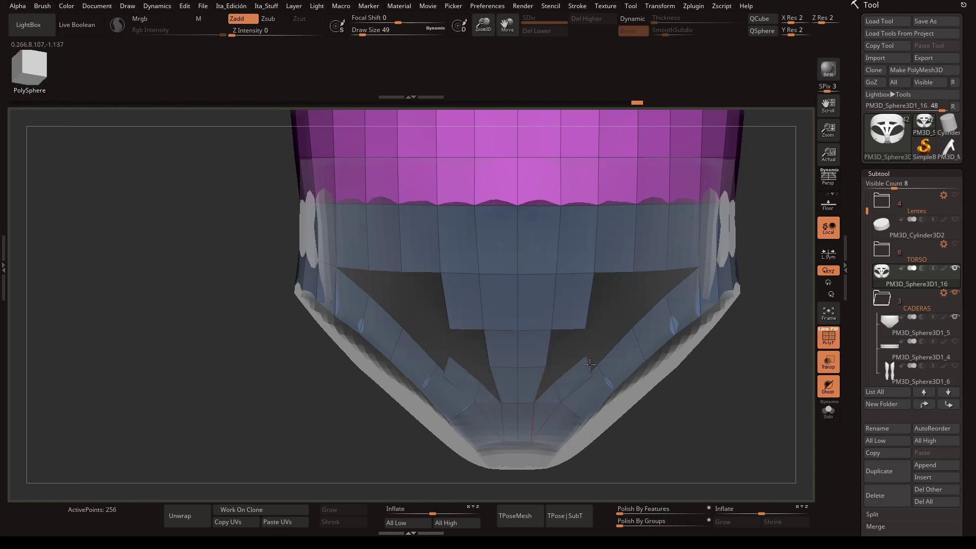
right_click_drag(556, 386, 578, 347)
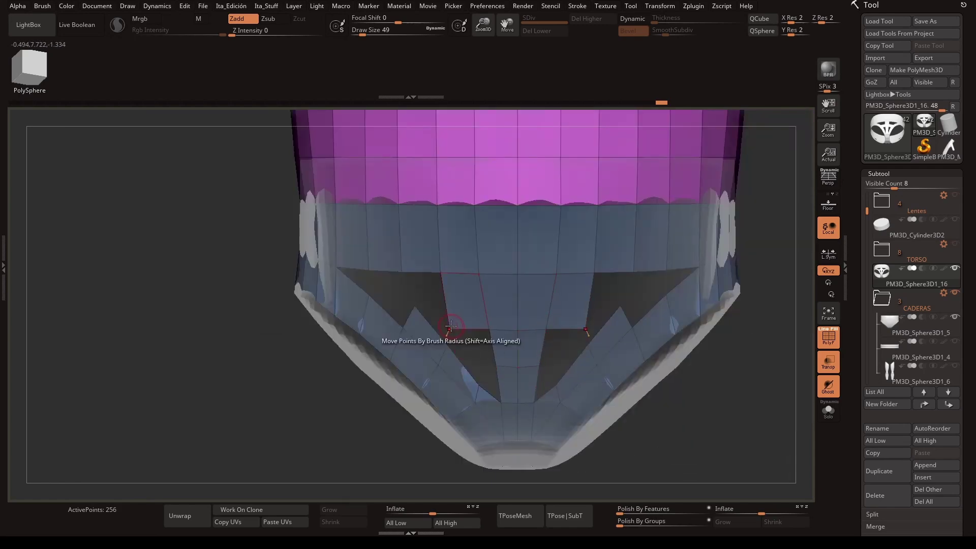
left_click_drag(451, 326, 495, 367)
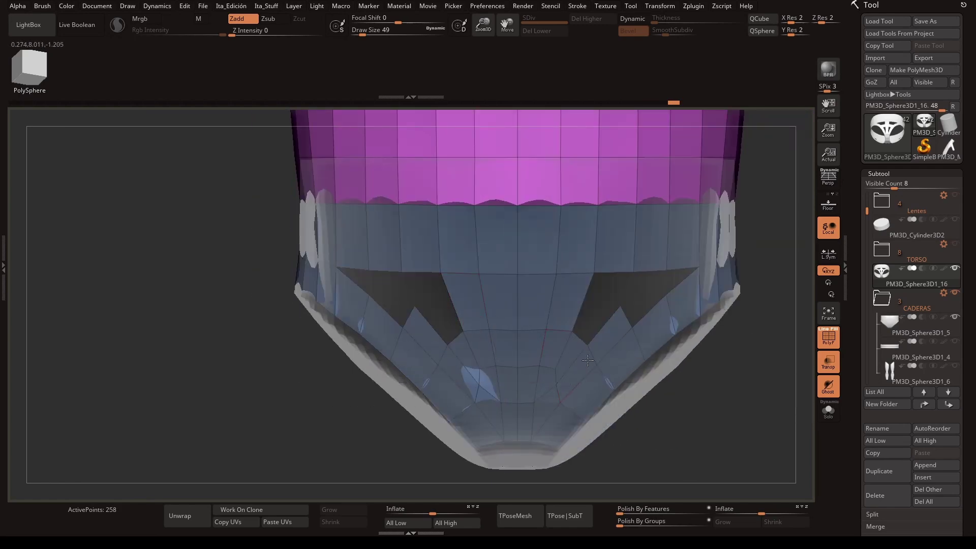
left_click(612, 322)
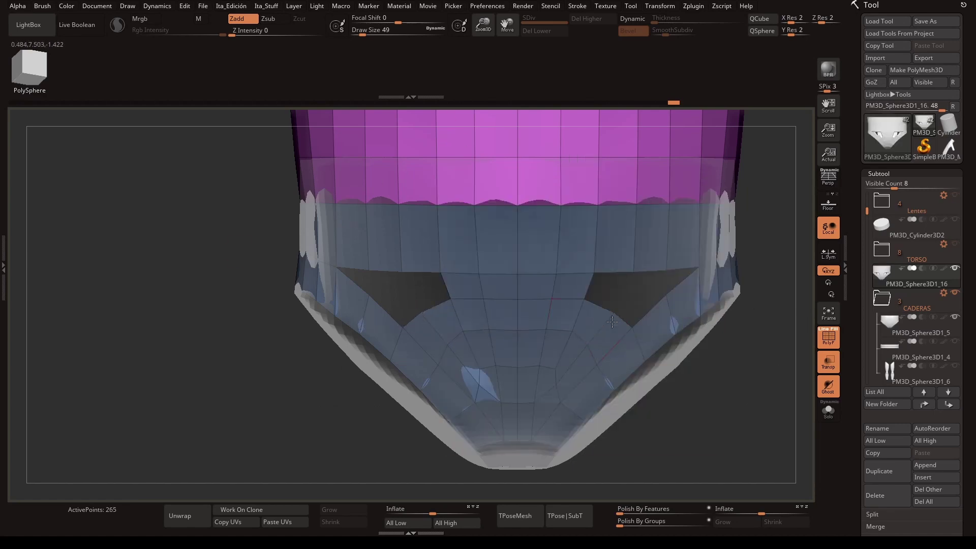
left_click(583, 302, "ctrl+shift")
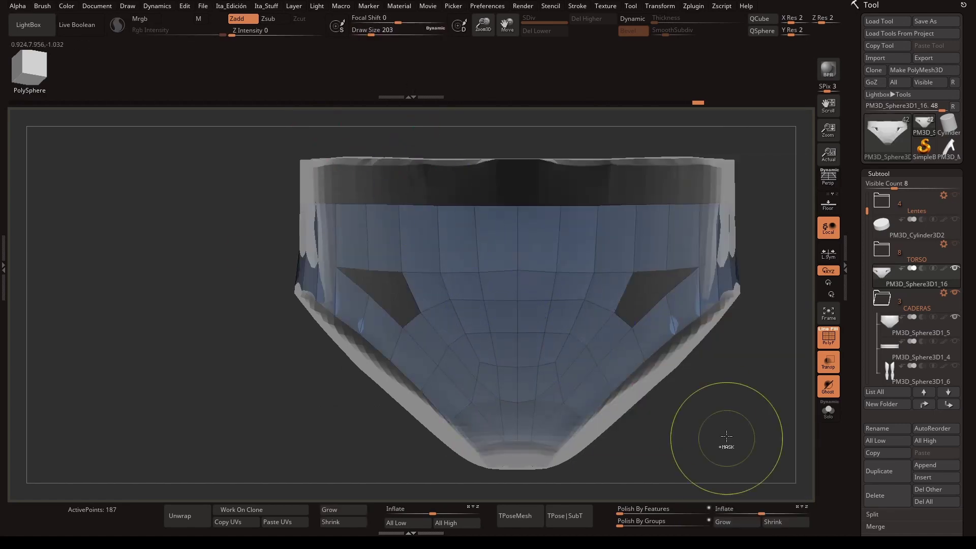
- Toggle visibility of the purple upper polygroup while orbiting the briefs
mouse_move(727, 436)
left_mouse_down()
mouse_move(654, 374)
mouse_move(773, 403)
mouse_move(737, 407)
left_mouse_up()
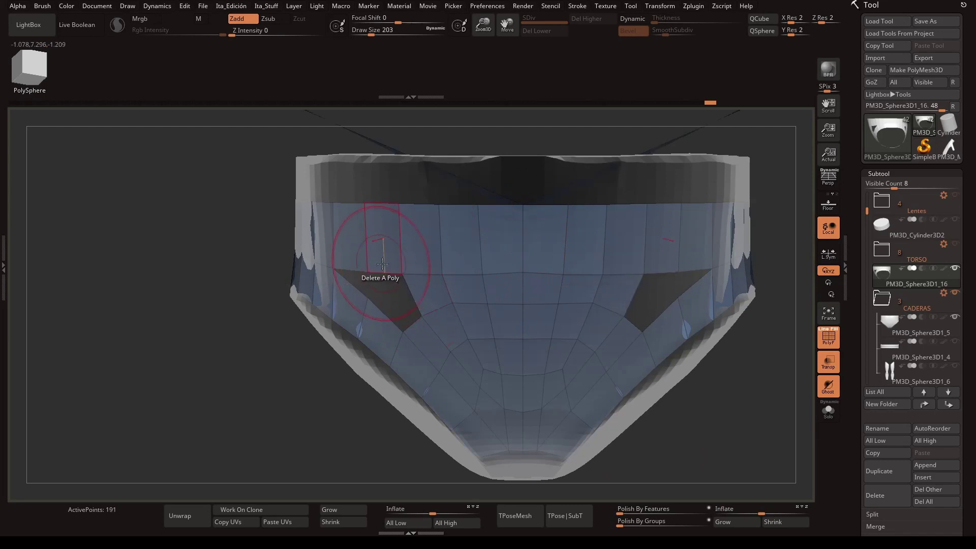
key("ctrl+z")
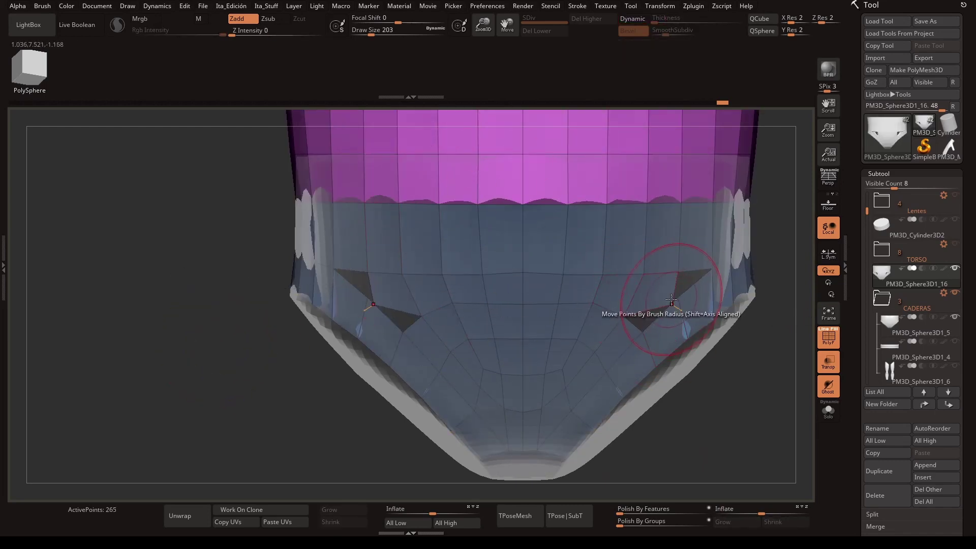
left_click(618, 303, "ctrl+shift")
mouse_move(592, 130)
left_mouse_down()
mouse_move(713, 417)
mouse_move(697, 297)
left_mouse_up()
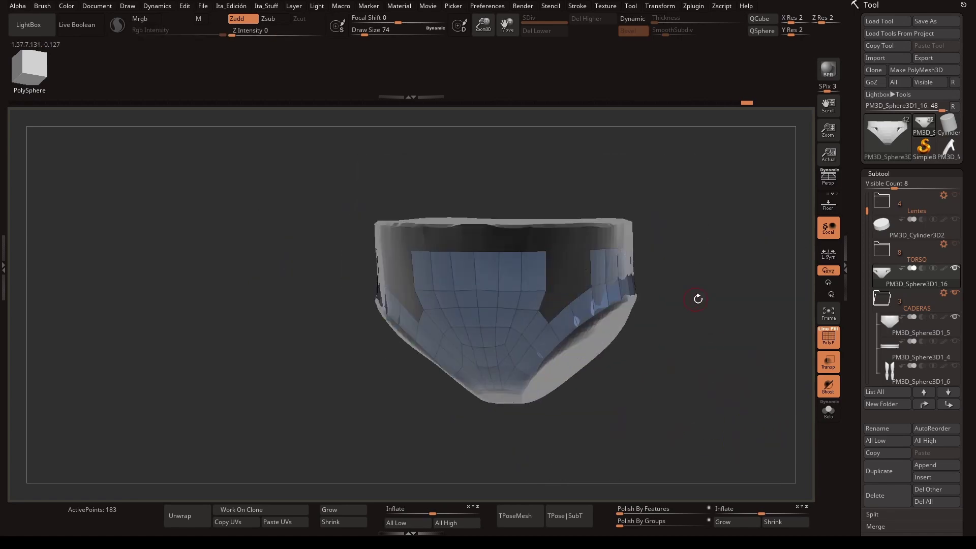
left_click(697, 296, "ctrl+shift")
- Insert an edge loop across the briefs and slide it into place
key("space")
left_click(575, 277)
left_click(537, 267)
left_click_drag(356, 284, 426, 333)
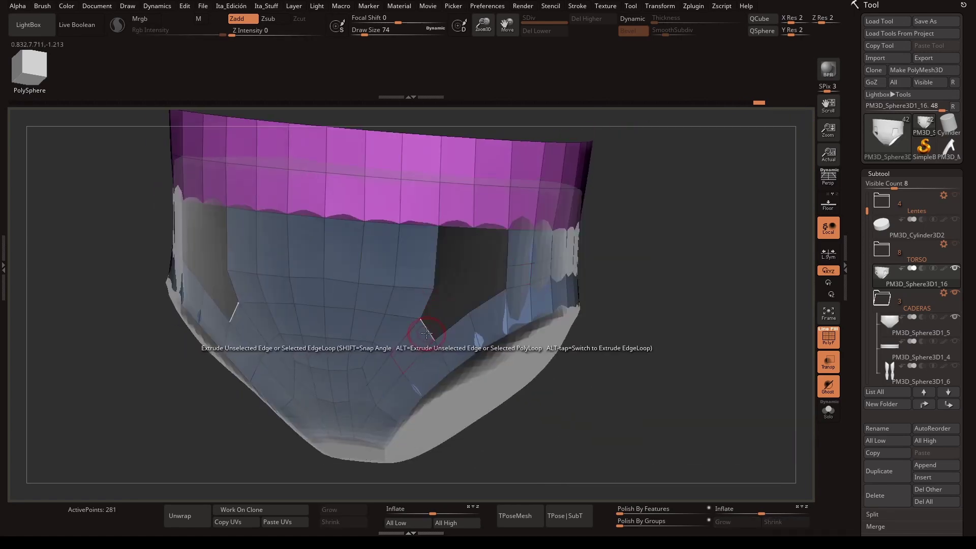
key("space")
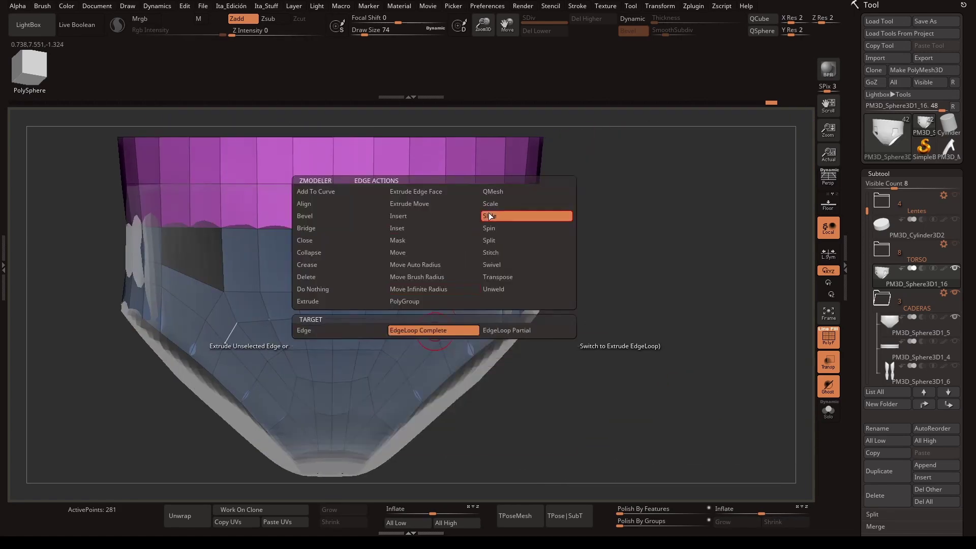
left_click(523, 213)
left_click(483, 303)
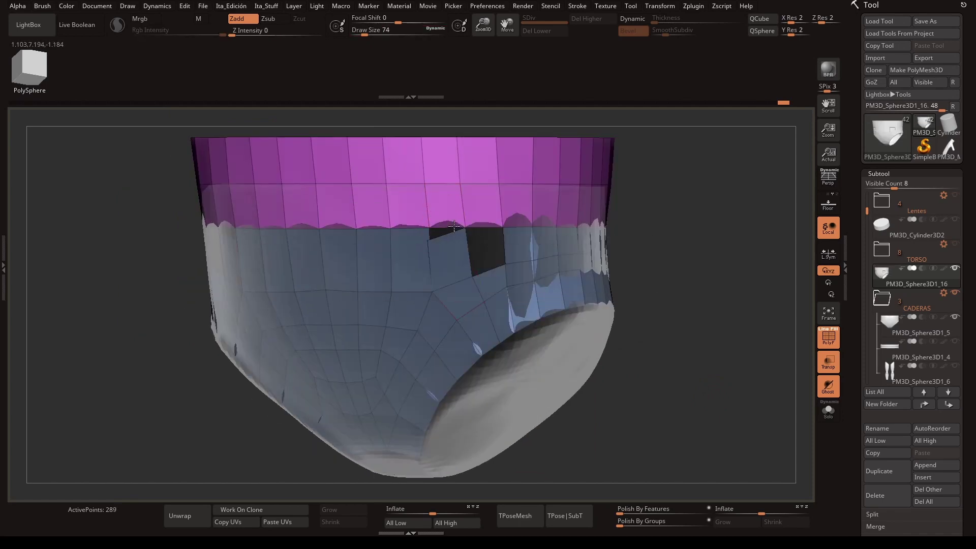
key("ctrl+z")
- Mask and pull the side gap vertices upward to close the openings
mouse_move(645, 224)
left_mouse_down()
mouse_move(682, 268)
mouse_move(423, 302)
left_mouse_up()
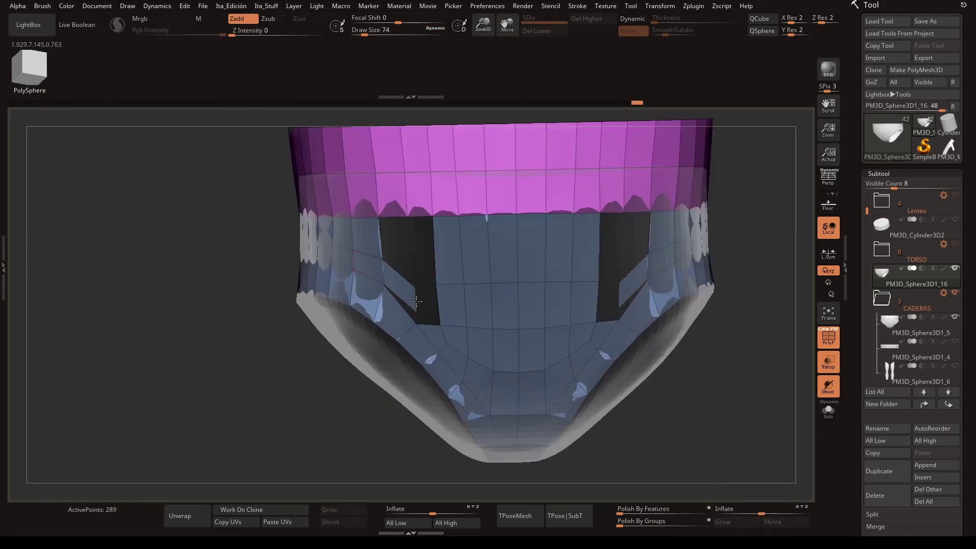
key("space")
left_click(402, 307)
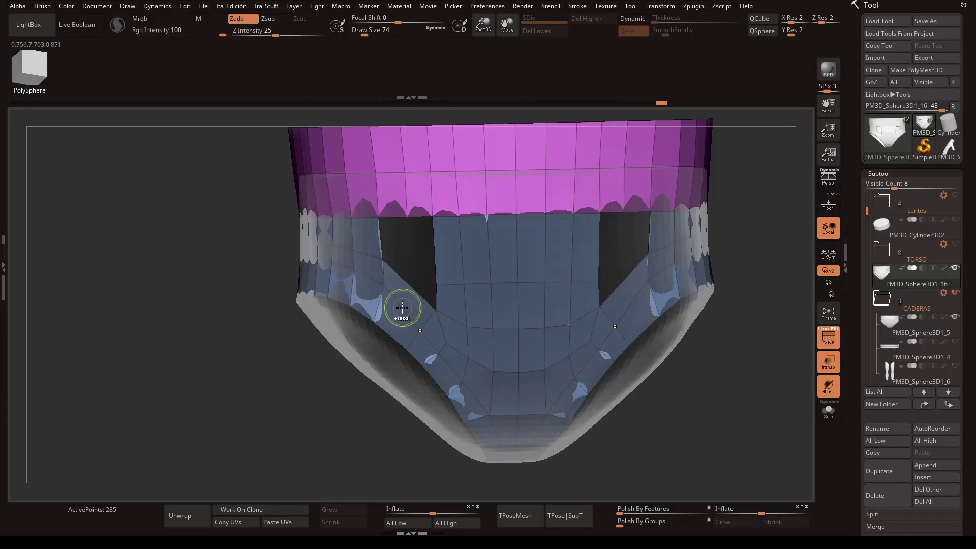
left_click_drag(414, 278, 415, 253)
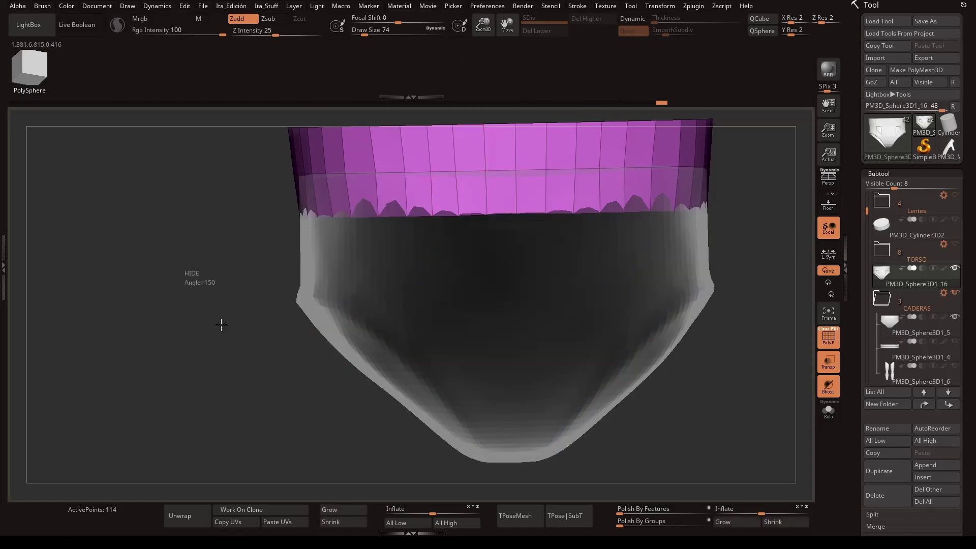
- Return to the ZModeler brush and adjust points on the briefs' front
key("b")
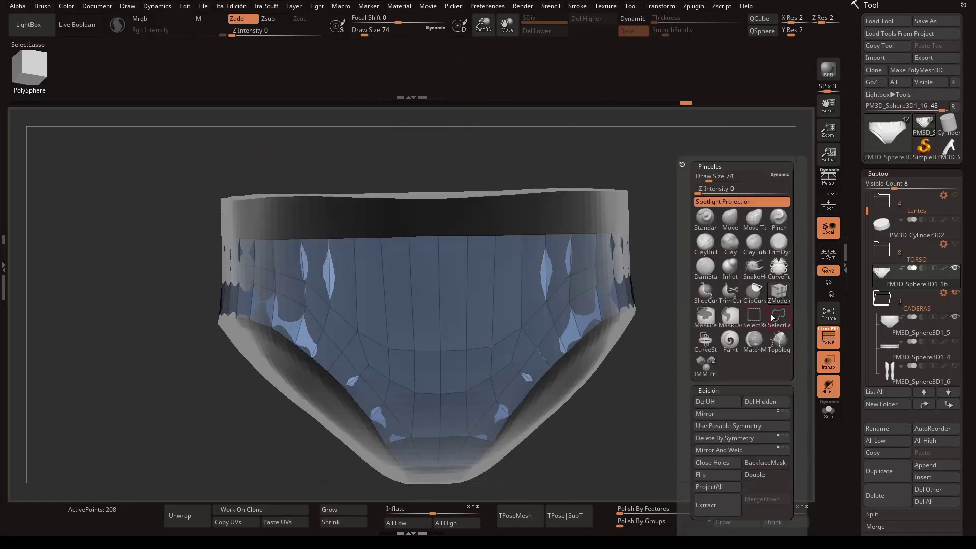
left_click_drag(364, 31, 373, 31)
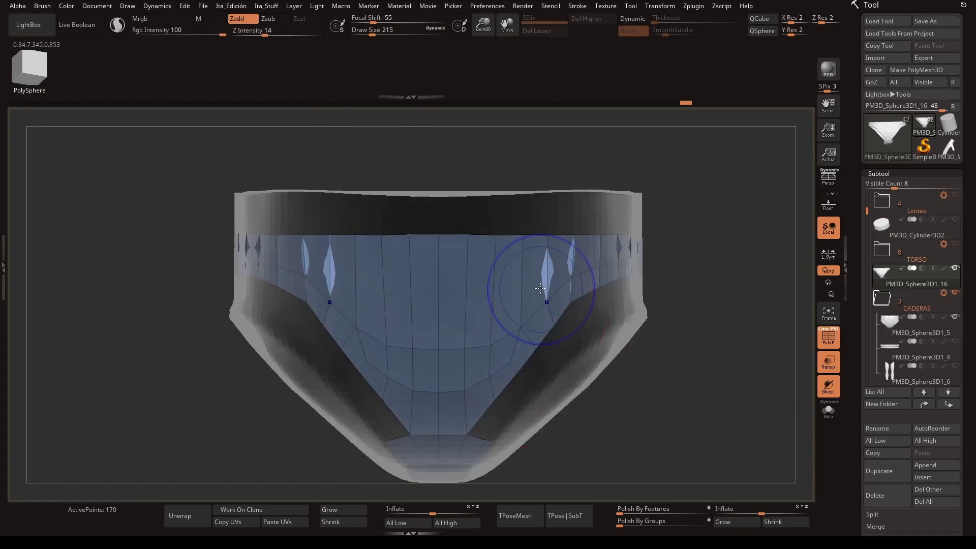
key("b")
key("z")
key("m")
mouse_move(473, 292)
left_mouse_down("shift")
mouse_move(541, 254)
mouse_move(446, 331)
mouse_move(756, 294)
mouse_move(717, 276)
mouse_move(772, 396)
mouse_move(366, 354)
left_mouse_up("shift")
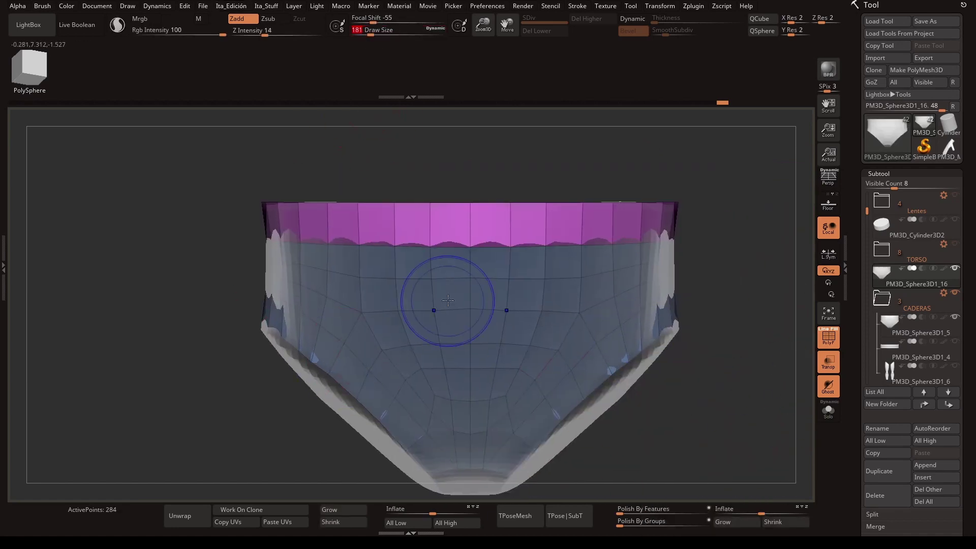
mouse_move(447, 300)
left_mouse_down()
mouse_move(689, 309)
mouse_move(562, 338)
mouse_move(785, 251)
mouse_move(456, 361)
mouse_move(560, 305)
mouse_move(575, 279)
mouse_move(632, 257)
left_mouse_up()
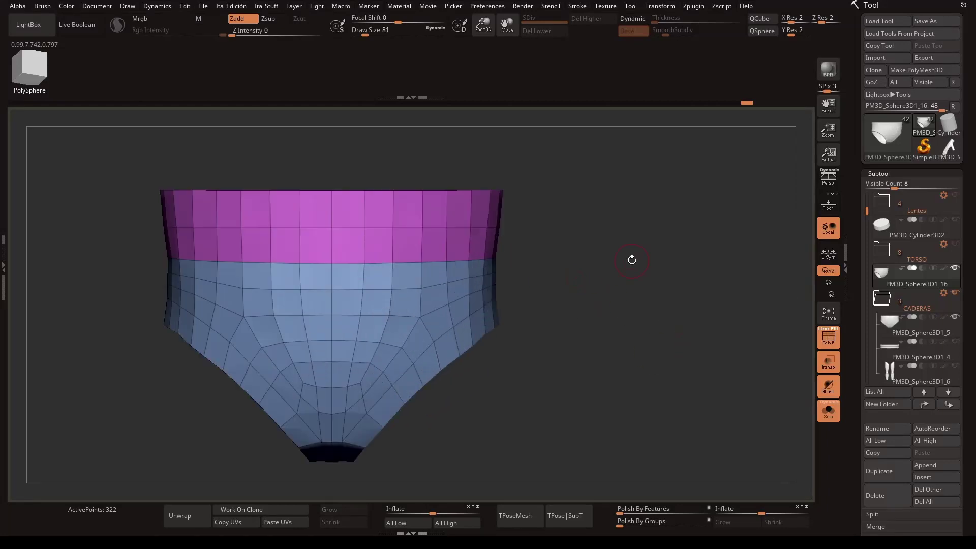
- Turn off PolyF, collapse the CADERAS folder, disable Transp/Ghost, and frame the torso
key("space")
key("shift+f")
mouse_move(648, 359)
left_mouse_down()
mouse_move(612, 353)
mouse_move(660, 338)
left_mouse_up()
left_click(882, 299)
left_click(828, 362)
mouse_move(762, 368)
left_mouse_down()
mouse_move(603, 366)
mouse_move(551, 396)
mouse_move(593, 359)
mouse_move(690, 380)
mouse_move(569, 353)
left_mouse_up()
key("shift+f")
key("shift+f")
key("f")
key("shift+f")
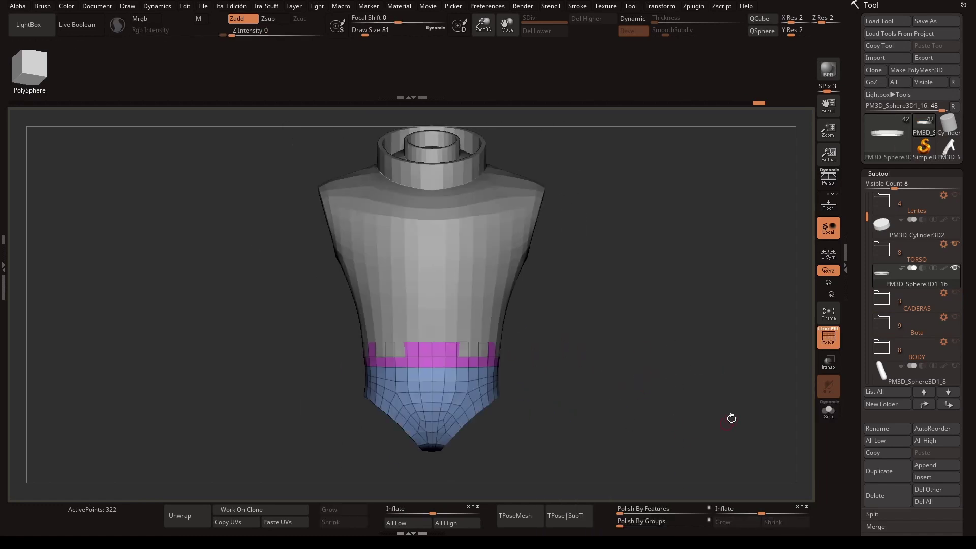
- Move the briefs into the Retopo+ folder and apply Mirror And Weld
key("Up")
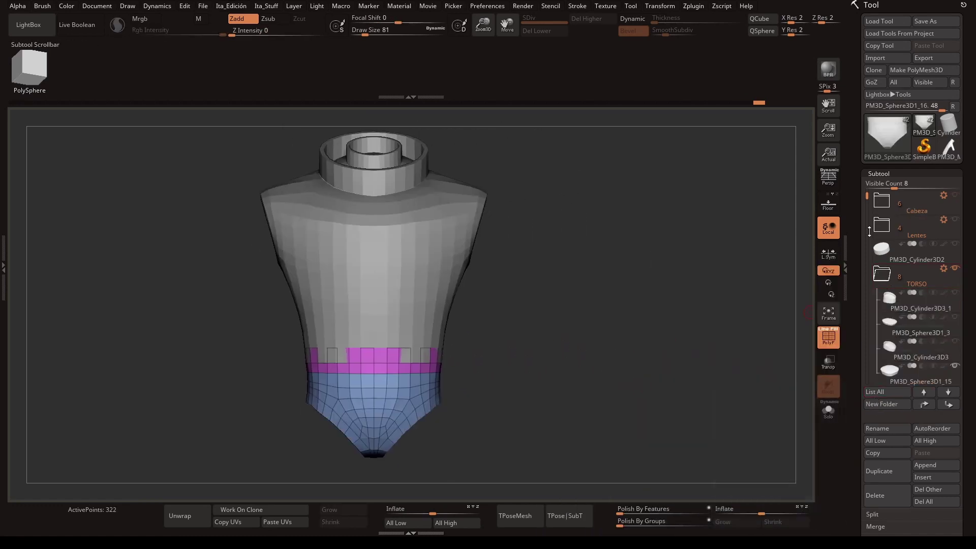
left_click(917, 260)
left_click(917, 308)
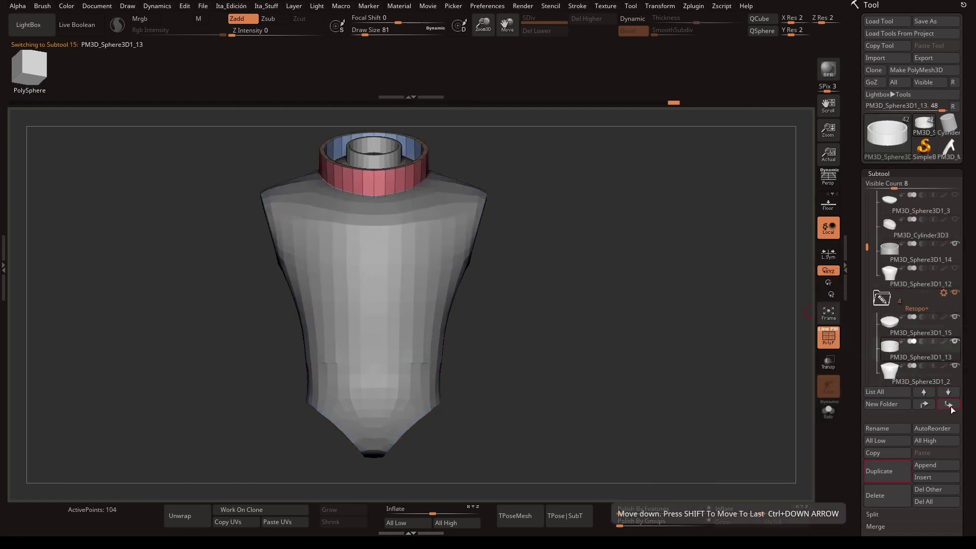
left_click(537, 375, "alt")
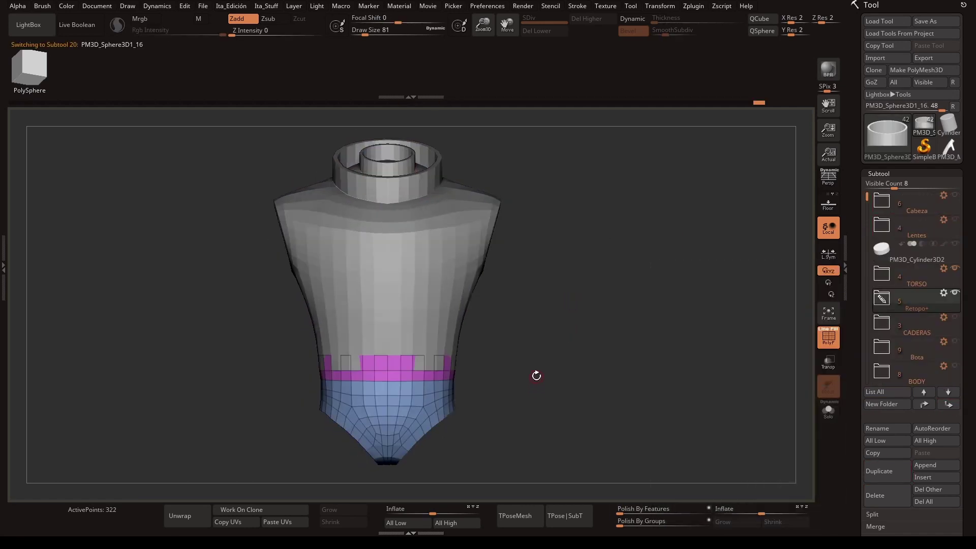
key("f")
key("f")
mouse_move(703, 316)
left_mouse_down()
mouse_move(704, 327)
mouse_move(643, 275)
mouse_move(549, 428)
mouse_move(661, 406)
left_mouse_up()
key("space")
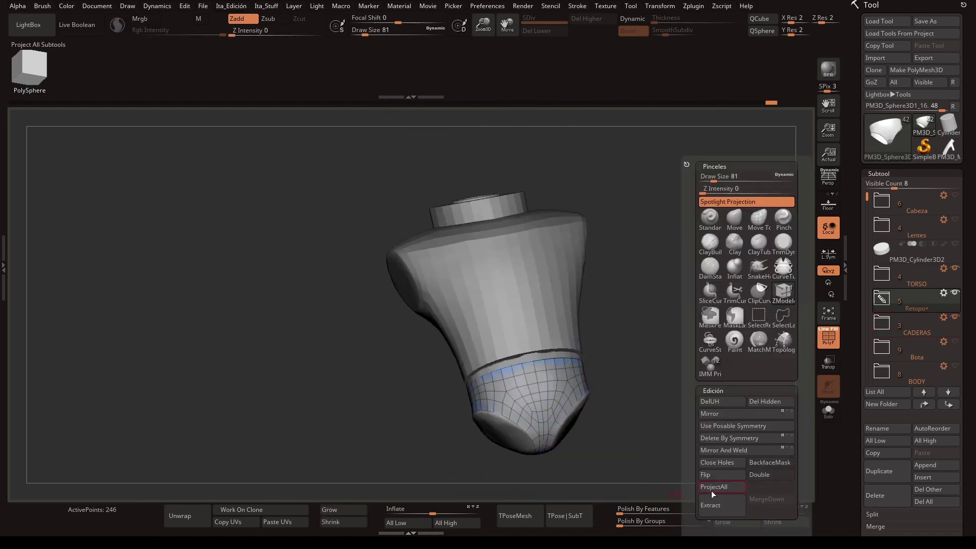
left_click_drag(712, 490, 502, 366)
key("space")
left_click(638, 454)
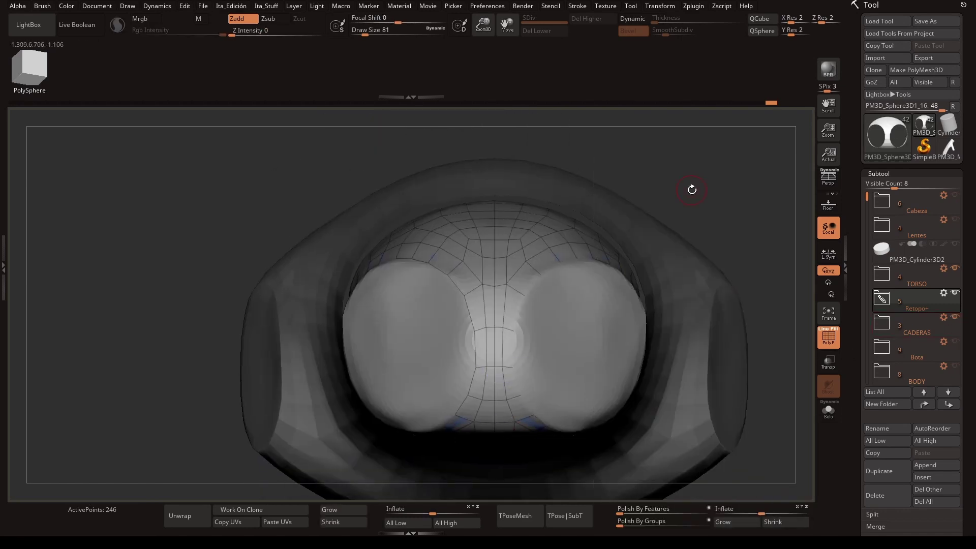
- Duplicate the briefs, select PM3D_Sphere3D1_17, and turn on Solo
mouse_move(691, 190)
left_mouse_down()
mouse_move(763, 294)
mouse_move(653, 351)
mouse_move(507, 316)
left_mouse_up()
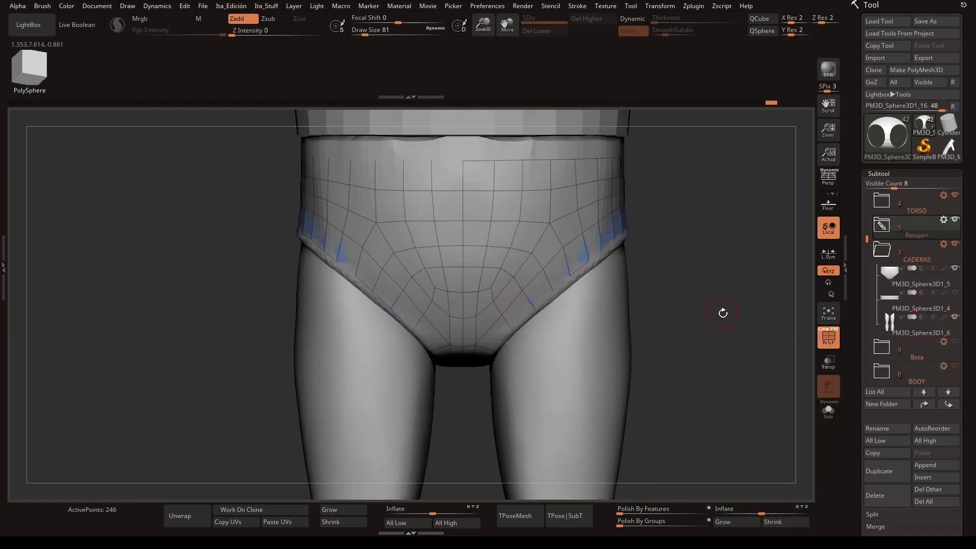
left_click_drag(723, 313, 712, 330)
left_click(879, 471)
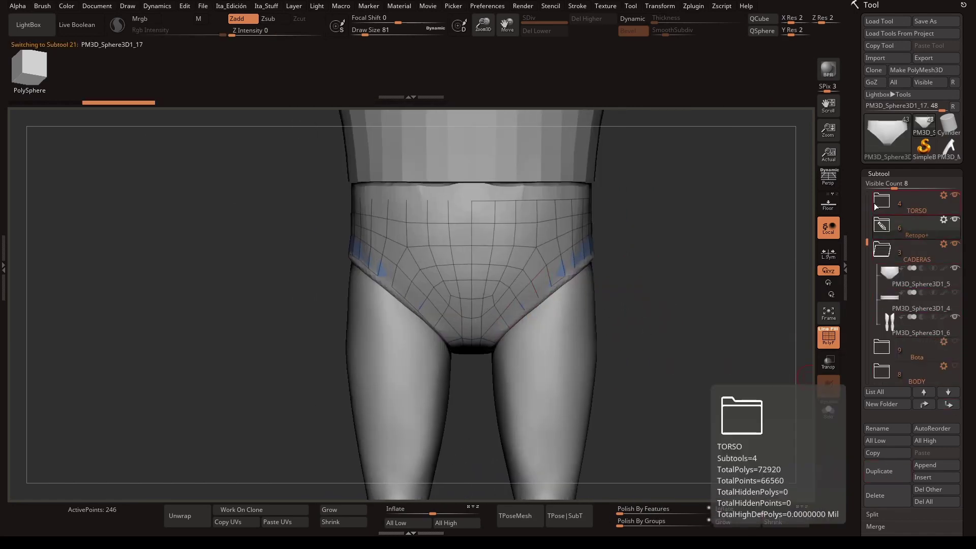
left_click(882, 226)
left_click(910, 250)
left_click(829, 411)
left_click_drag(636, 305, 693, 242)
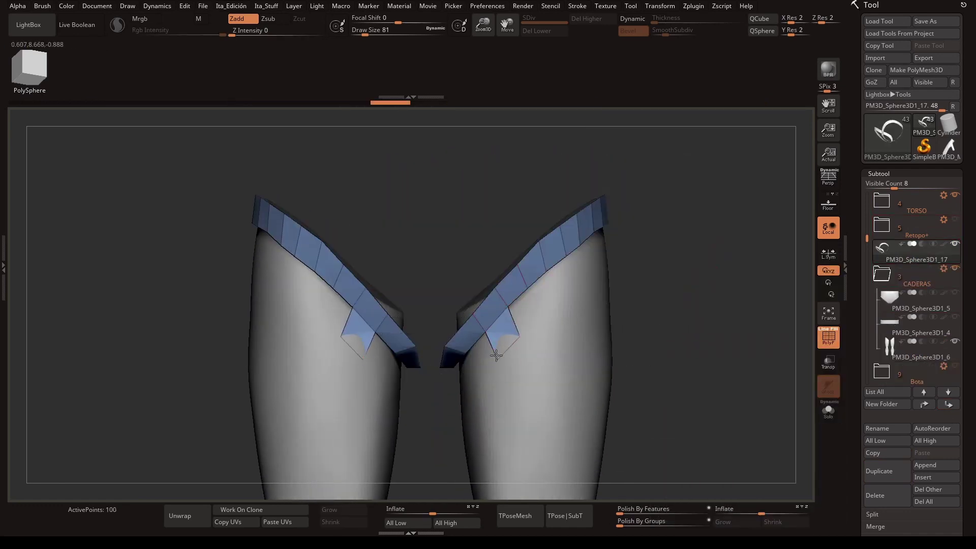
- Add a quad patch onto the upper thigh and turn on transparency over the leg
left_click(529, 404)
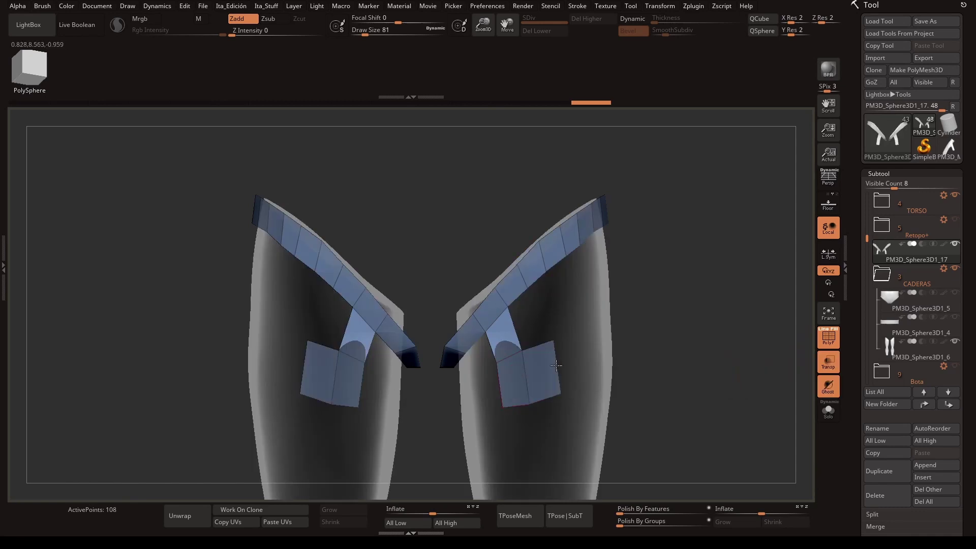
left_click_drag(529, 404, 726, 312)
left_click(828, 362)
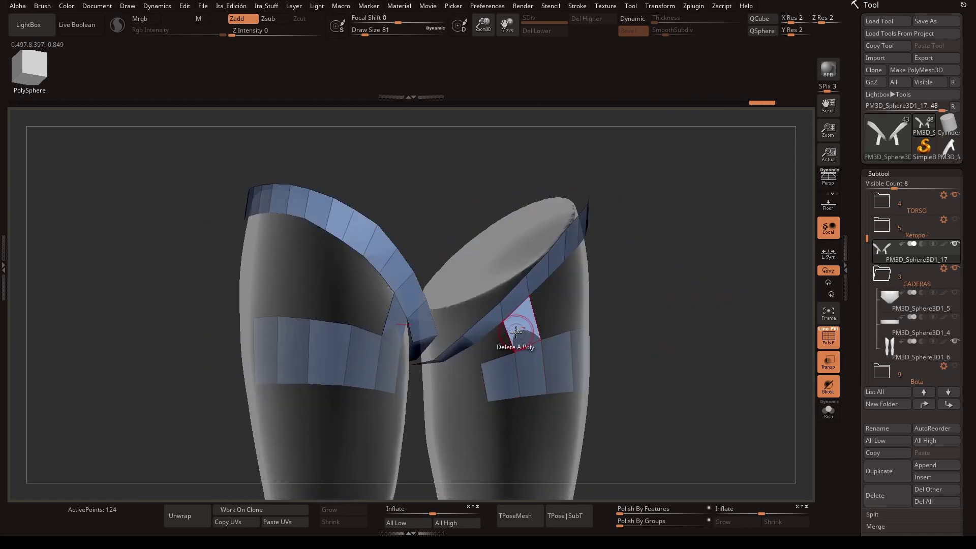
- Frame the thighs front-on and pull the quad patch down toward the knee
mouse_move(718, 339)
right_mouse_down()
mouse_move(457, 422)
mouse_move(458, 320)
right_mouse_up()
mouse_move(517, 450)
right_mouse_down()
mouse_move(693, 467)
mouse_move(371, 319)
mouse_move(245, 379)
mouse_move(448, 287)
right_mouse_up()
mouse_move(442, 339)
right_mouse_down()
mouse_move(315, 382)
mouse_move(363, 397)
mouse_move(407, 364)
mouse_move(530, 320)
mouse_move(454, 313)
mouse_move(480, 295)
mouse_move(508, 305)
mouse_move(448, 305)
mouse_move(629, 290)
mouse_move(493, 284)
mouse_move(511, 275)
right_mouse_up()
right_click_drag(458, 315, 468, 295)
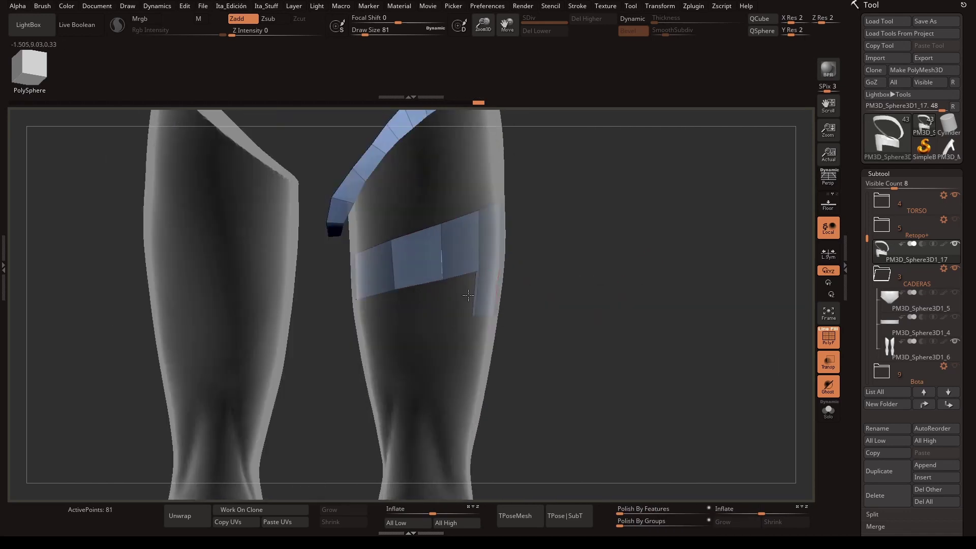
mouse_move(398, 327)
right_mouse_down()
mouse_move(516, 302)
mouse_move(349, 326)
right_mouse_up()
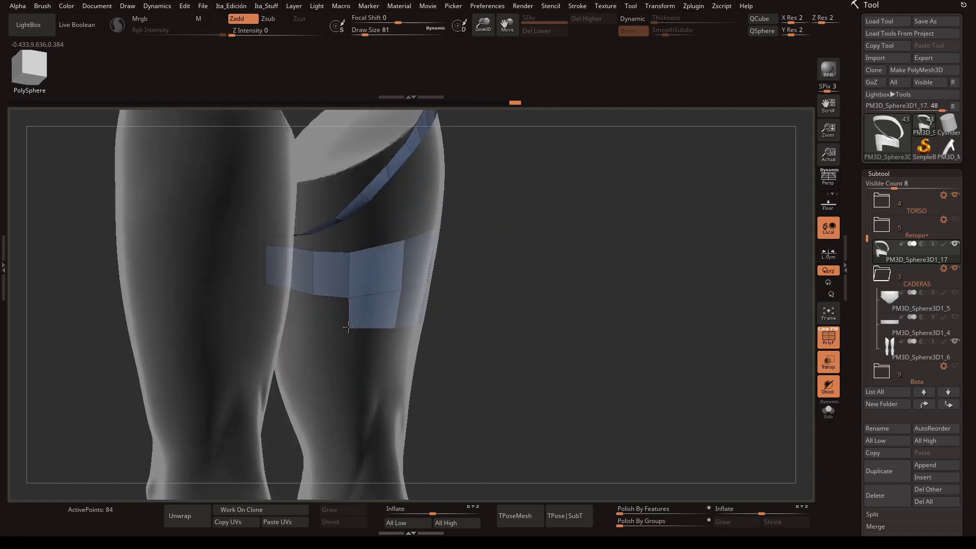
mouse_move(314, 253)
right_mouse_down()
mouse_move(356, 295)
mouse_move(316, 336)
mouse_move(375, 336)
mouse_move(305, 315)
mouse_move(583, 353)
mouse_move(557, 302)
mouse_move(564, 292)
mouse_move(298, 208)
right_mouse_up()
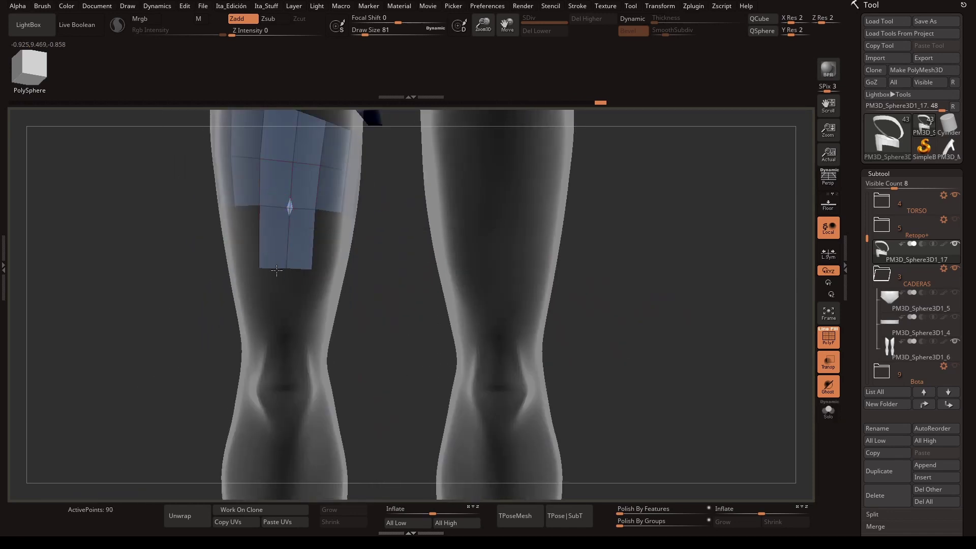
mouse_move(277, 270)
right_mouse_down()
mouse_move(366, 305)
mouse_move(388, 279)
mouse_move(666, 326)
mouse_move(559, 261)
right_mouse_up()
right_click_drag(394, 317, 389, 533, "ctrl")
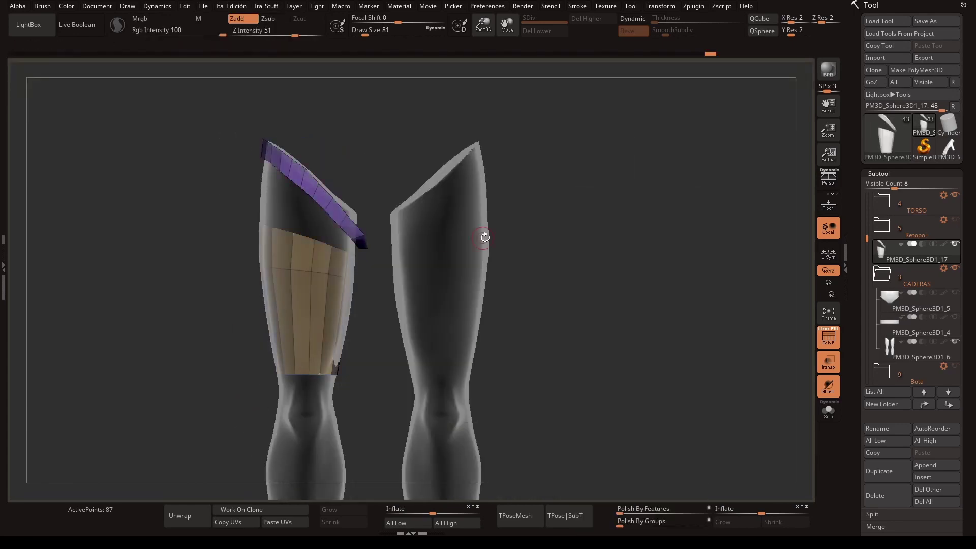
- Add a new ring of polygons wrapping around the knee
key("space")
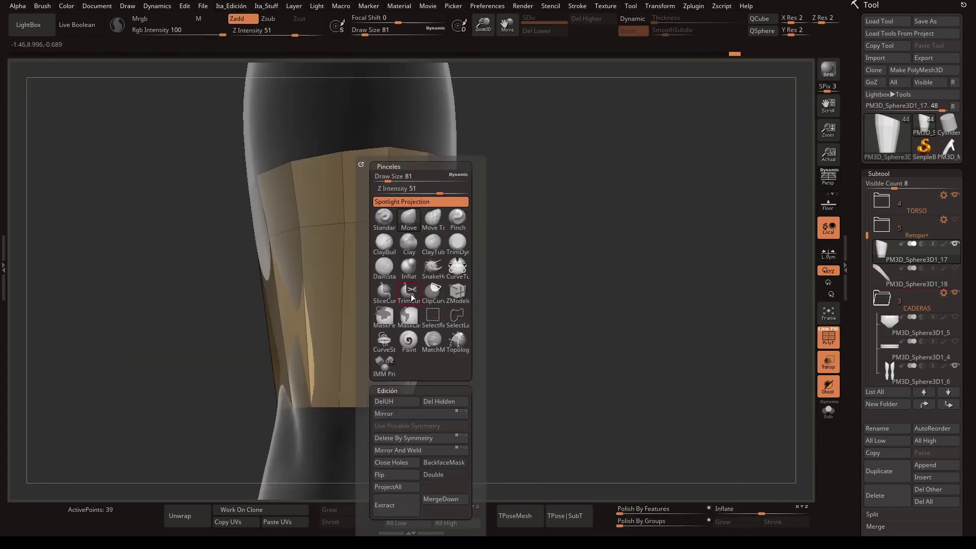
left_click(264, 301)
mouse_move(342, 339)
right_mouse_down("ctrl")
mouse_move(577, 366)
mouse_move(549, 268)
right_mouse_up("ctrl")
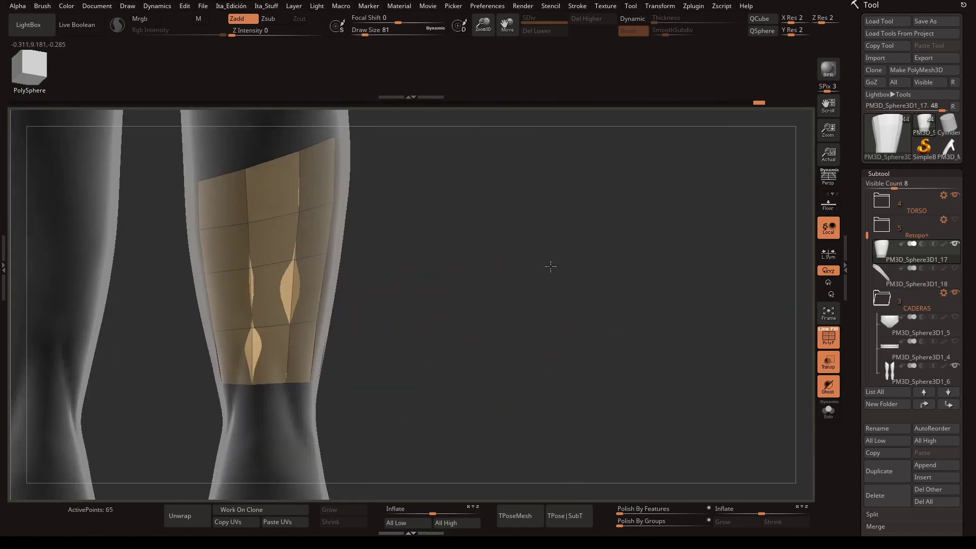
left_click_drag(549, 267, 283, 322)
mouse_move(283, 323)
right_mouse_down()
mouse_move(339, 300)
mouse_move(425, 311)
mouse_move(503, 268)
mouse_move(534, 307)
mouse_move(564, 284)
mouse_move(637, 290)
right_mouse_up()
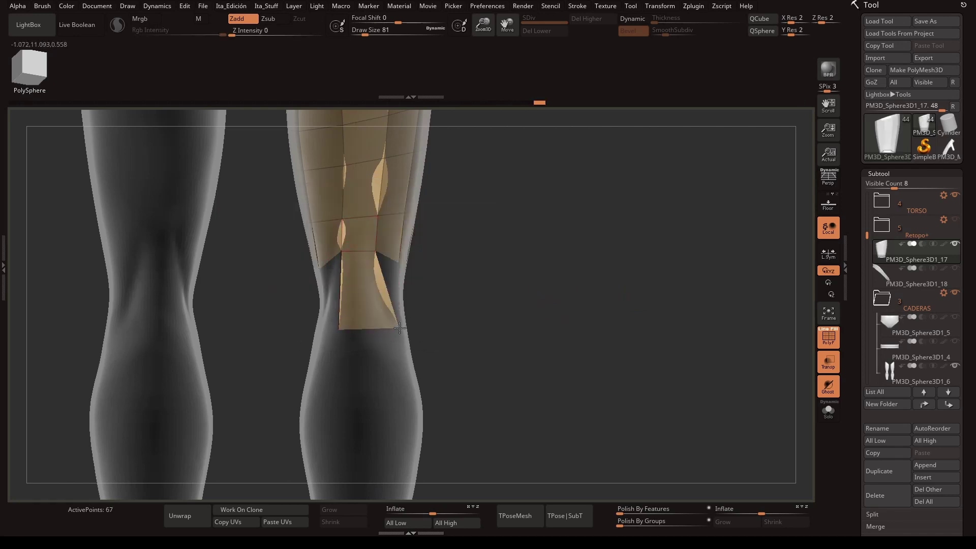
right_click_drag(400, 328, 480, 289)
mouse_move(296, 330)
right_mouse_down()
mouse_move(315, 348)
mouse_move(426, 285)
mouse_move(760, 313)
mouse_move(425, 349)
mouse_move(493, 305)
mouse_move(603, 311)
mouse_move(547, 302)
right_mouse_up()
- Add several more quads along the knee's edges
left_click(496, 295)
left_click(547, 302)
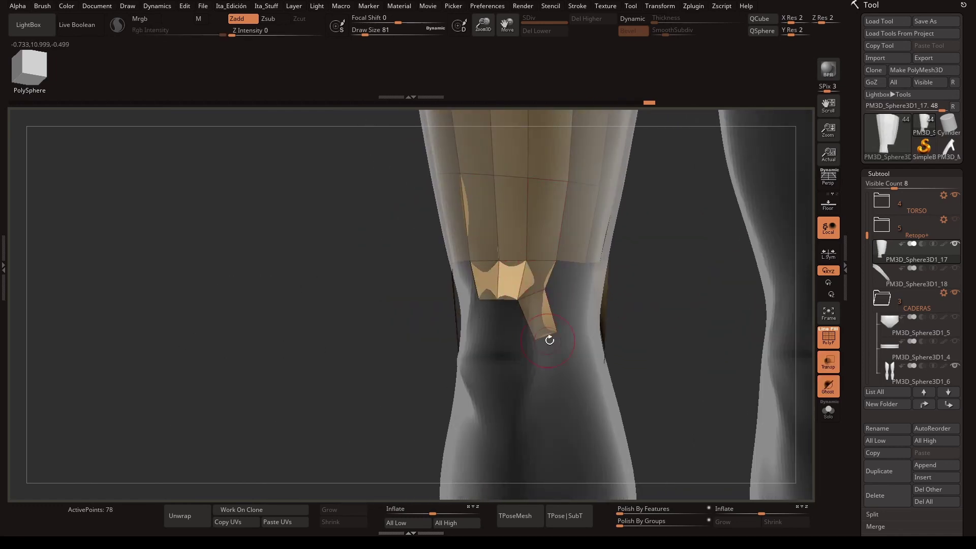
left_click(523, 432)
mouse_move(637, 380)
right_mouse_down()
mouse_move(524, 433)
mouse_move(575, 308)
right_mouse_up()
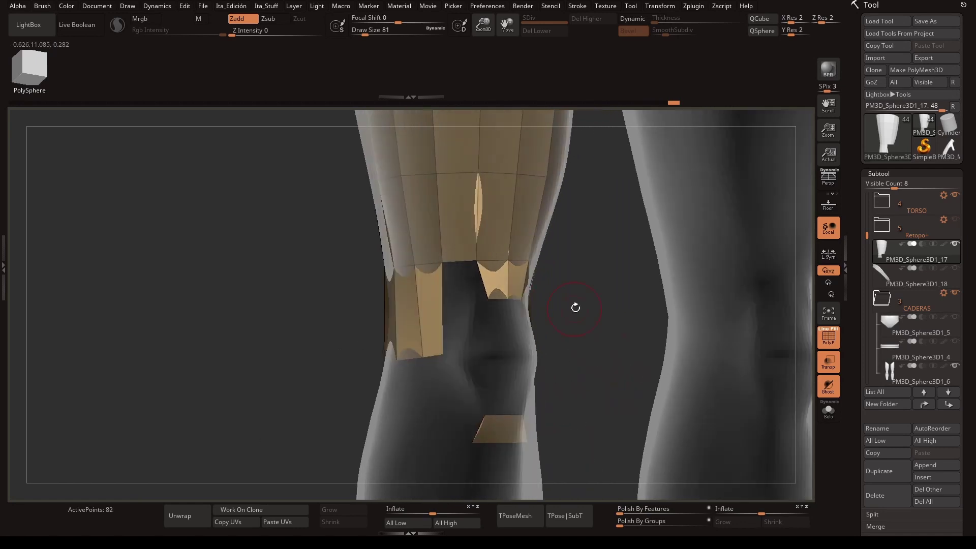
right_click_drag(460, 271, 483, 300)
left_click(483, 300)
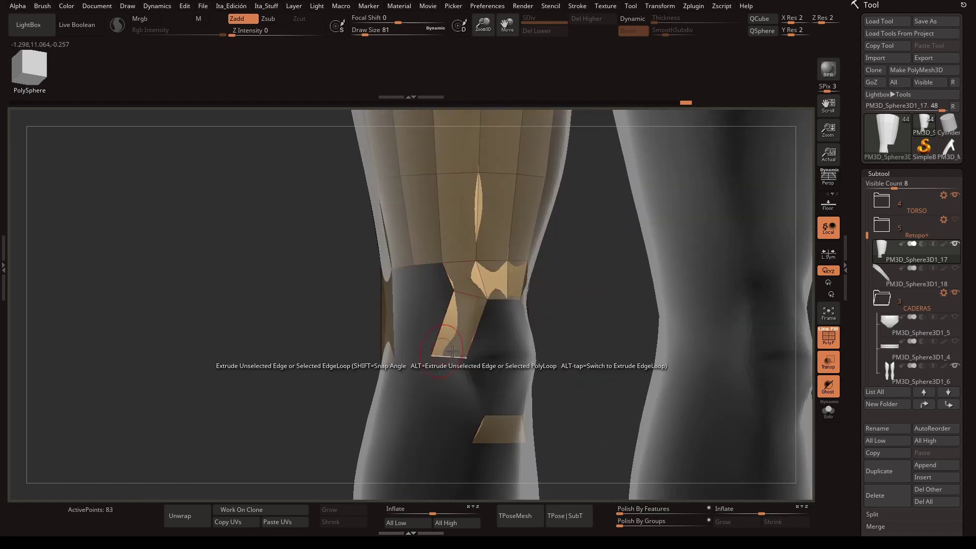
right_click_drag(468, 445, 505, 408)
- Use ZModeler Extrude to grow a new face from a knee edge
key("space")
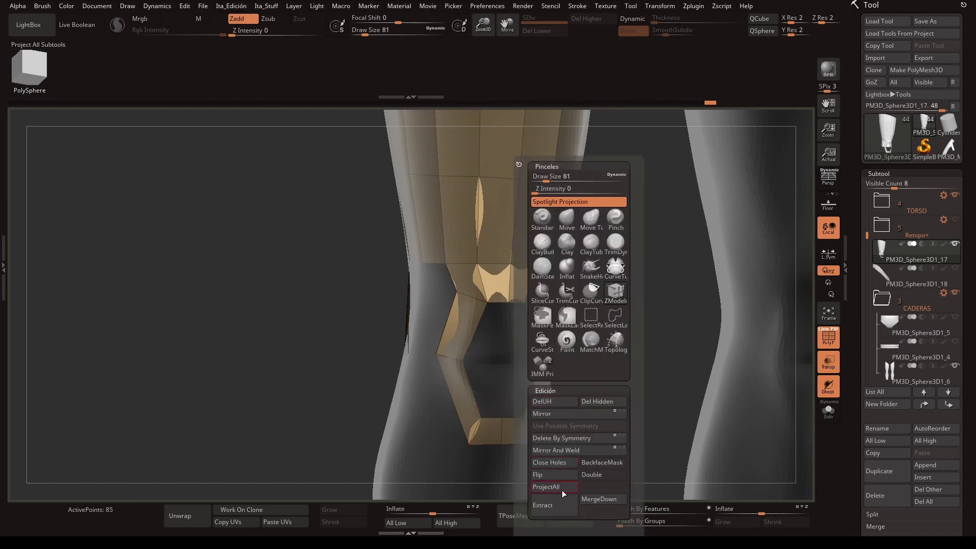
left_click(547, 402)
left_click(468, 341)
right_click_drag(468, 341, 523, 341)
- Insert edge loops and extrude further faces around the knee
key("space")
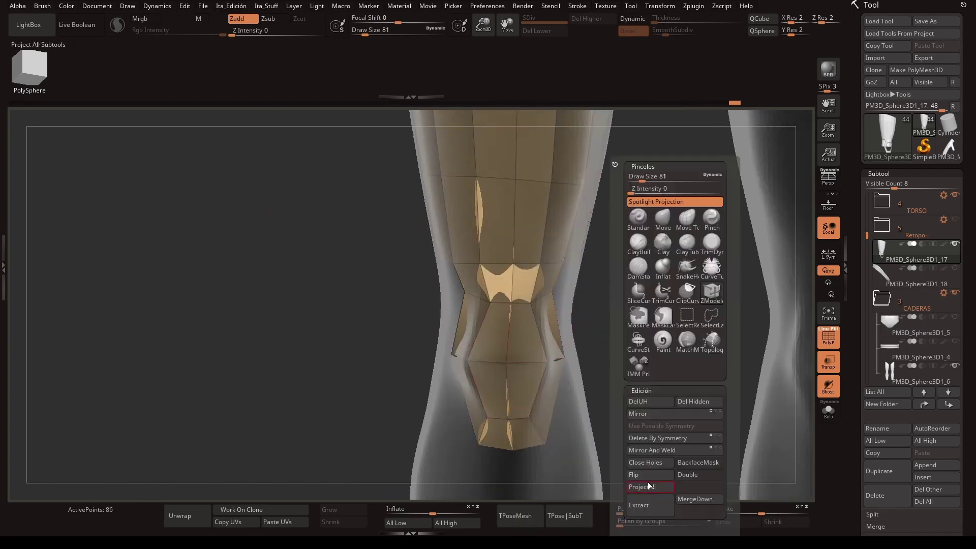
left_click(655, 224)
right_click_drag(656, 223, 388, 299)
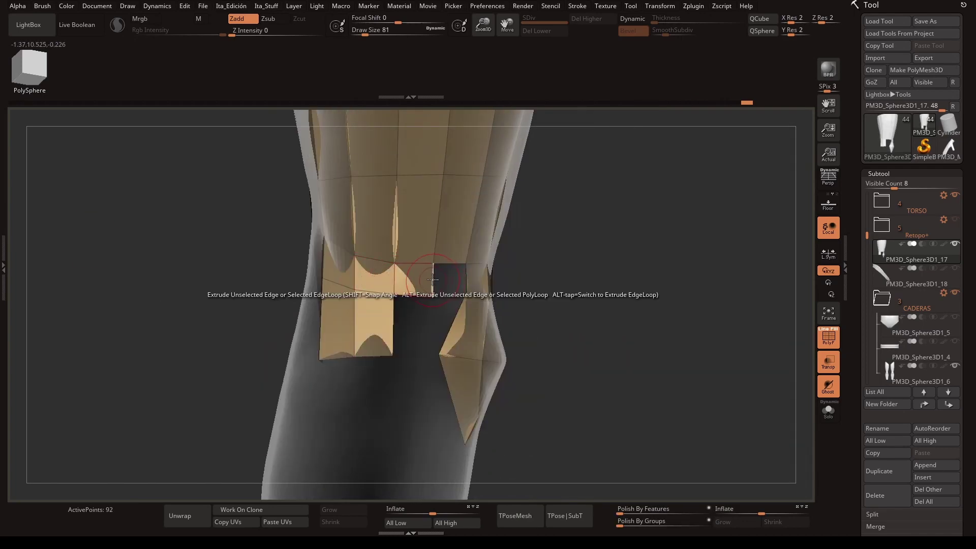
left_click(394, 333)
mouse_move(394, 333)
right_mouse_down()
mouse_move(528, 268)
mouse_move(475, 303)
right_mouse_up()
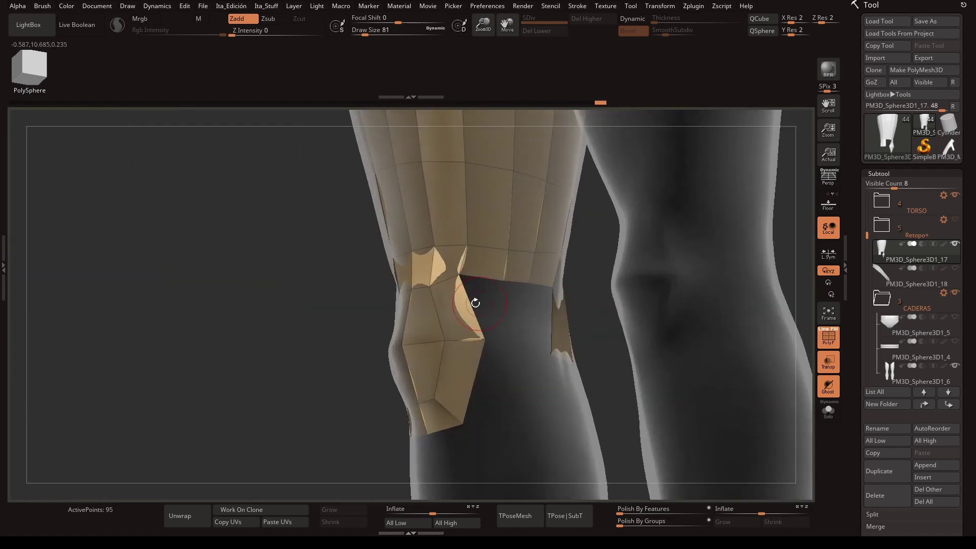
left_click(562, 349)
mouse_move(529, 339)
right_mouse_down()
mouse_move(562, 349)
mouse_move(654, 322)
mouse_move(637, 348)
right_mouse_up()
right_click_drag(580, 276, 513, 311)
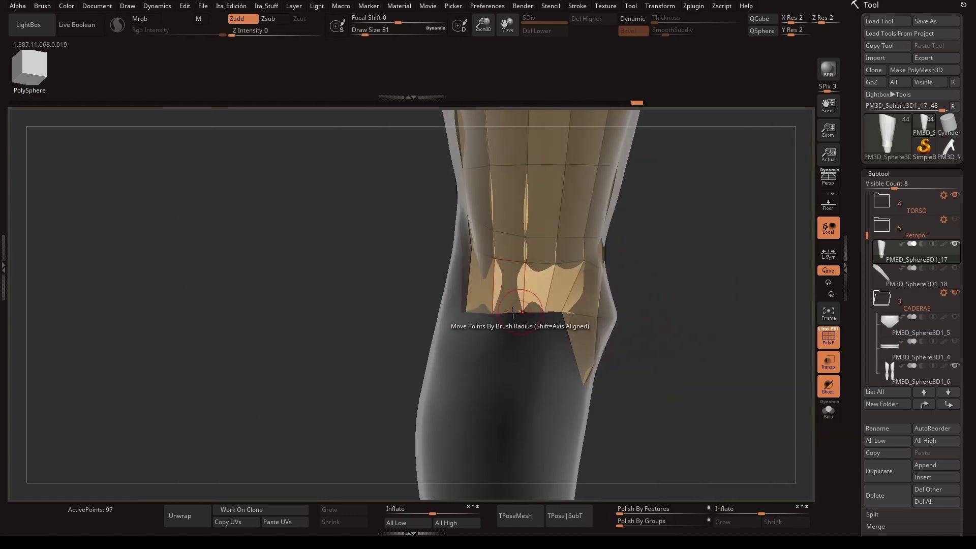
mouse_move(519, 380)
right_mouse_down()
mouse_move(719, 360)
mouse_move(338, 349)
mouse_move(371, 336)
mouse_move(499, 381)
mouse_move(446, 383)
mouse_move(370, 341)
mouse_move(424, 333)
mouse_move(408, 367)
mouse_move(413, 344)
right_mouse_up()
- Add rows of quad strips below the knee, running down the shin
left_click(499, 382)
left_click(446, 383)
left_click(408, 367)
mouse_move(559, 320)
right_mouse_down()
mouse_move(497, 331)
mouse_move(608, 270)
mouse_move(613, 408)
mouse_move(600, 396)
right_mouse_up()
left_click(331, 387)
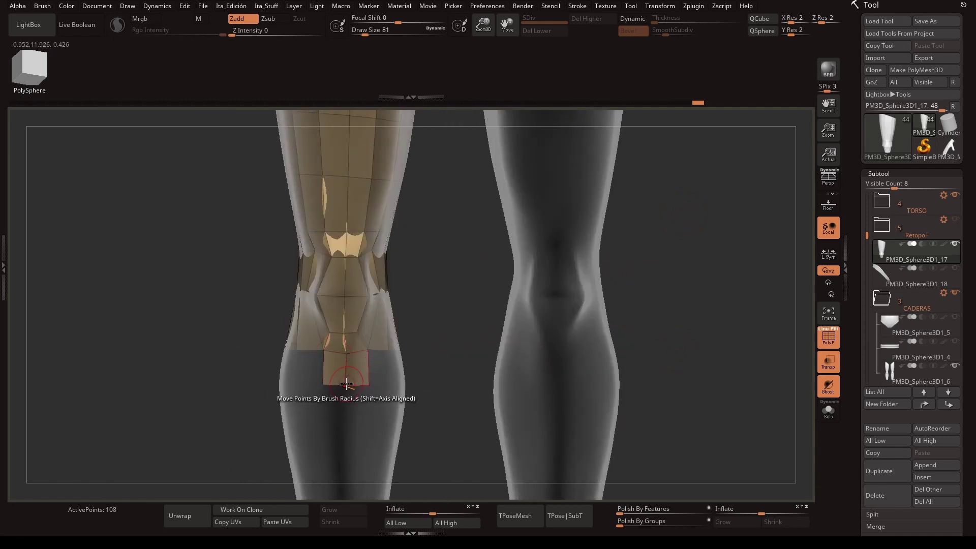
left_click(347, 383)
mouse_move(346, 383)
right_mouse_down()
mouse_move(573, 327)
mouse_move(630, 367)
right_mouse_up()
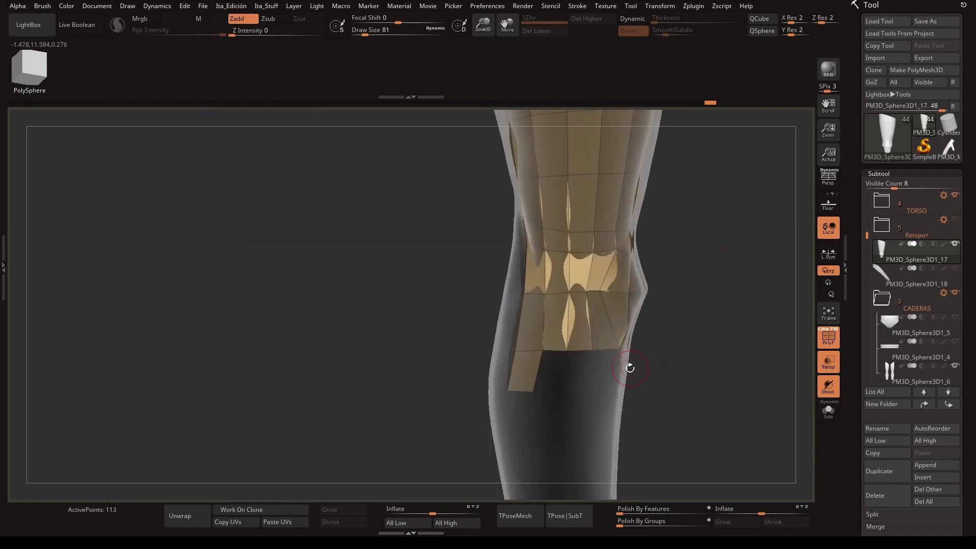
left_click(626, 373)
mouse_move(537, 391)
right_mouse_down()
mouse_move(627, 373)
mouse_move(635, 386)
mouse_move(584, 392)
mouse_move(737, 375)
right_mouse_up()
key("w")
left_click(828, 410)
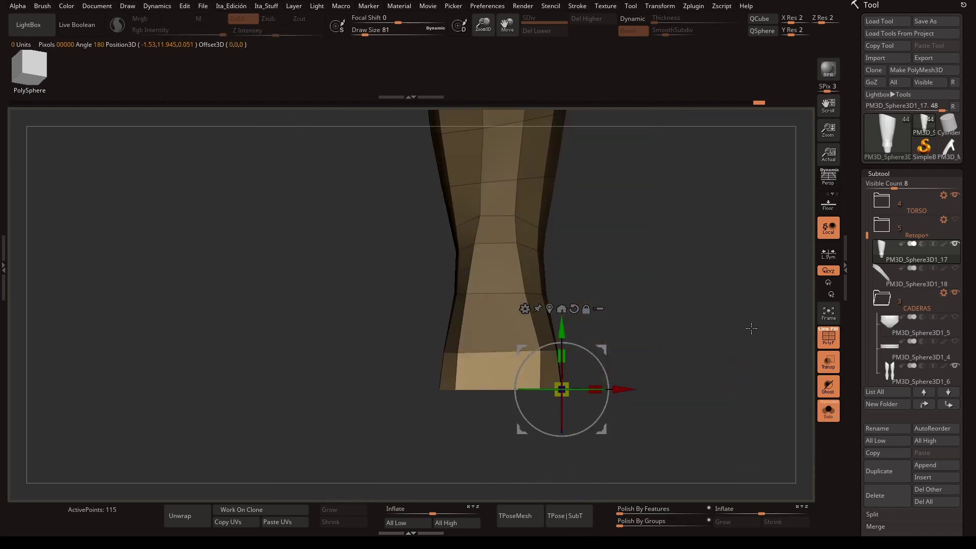
- Inspect the leg from knee and side views while toggling the move gizmo
key("q")
mouse_move(752, 326)
right_mouse_down()
mouse_move(730, 316)
mouse_move(388, 322)
mouse_move(420, 339)
mouse_move(463, 403)
mouse_move(295, 301)
right_mouse_up()
key("w")
mouse_move(669, 407)
right_mouse_down()
mouse_move(653, 391)
mouse_move(564, 443)
mouse_move(487, 312)
right_mouse_up()
key("q")
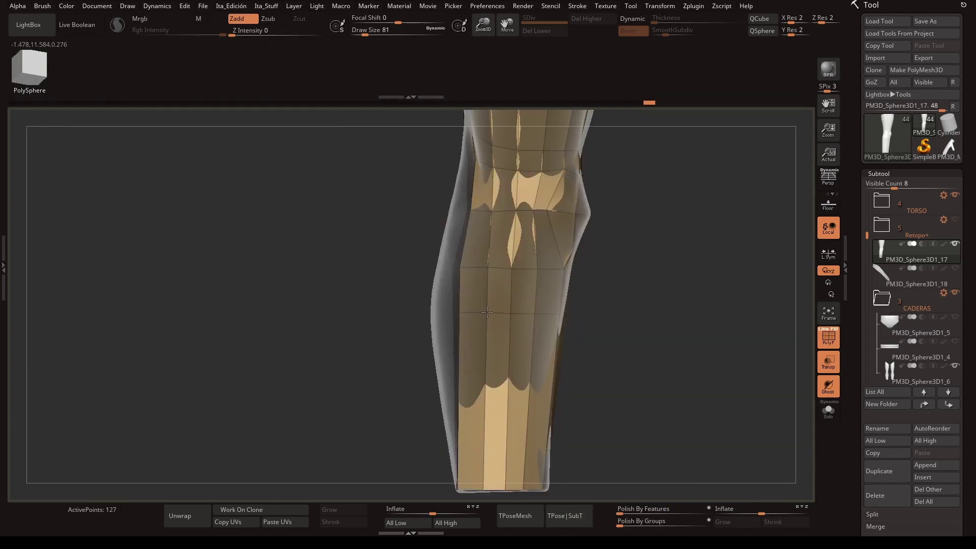
right_click_drag(679, 318, 603, 290)
key("w")
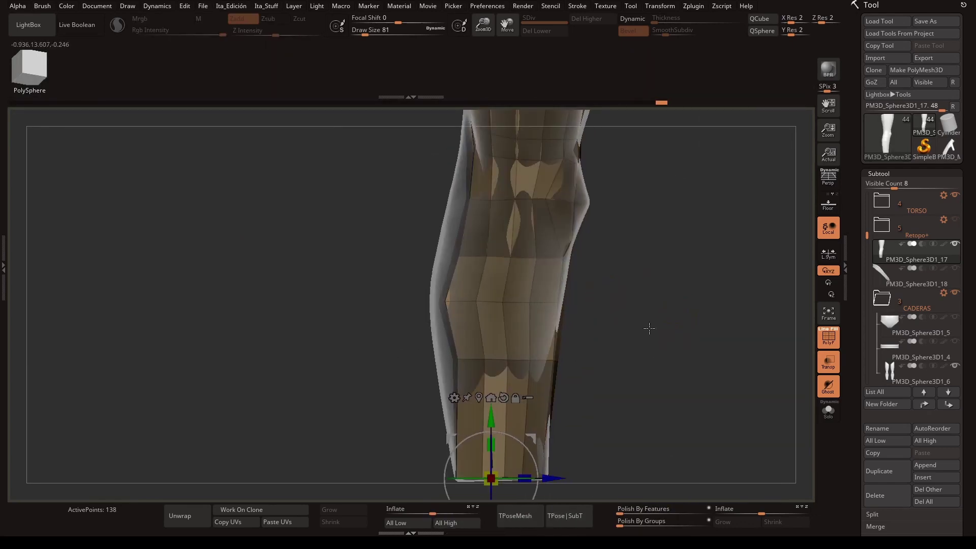
mouse_move(649, 328)
right_mouse_down()
mouse_move(513, 447)
mouse_move(511, 407)
right_mouse_up()
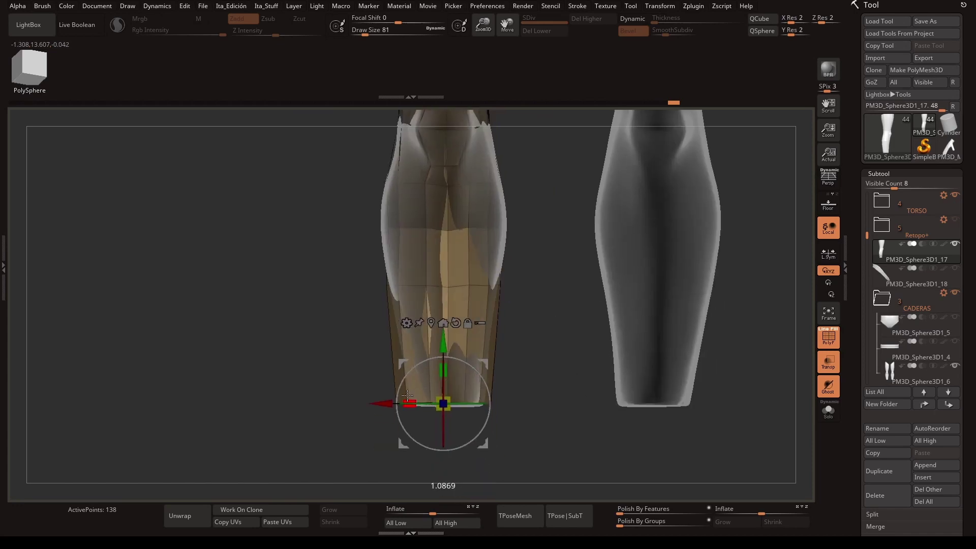
- Drop the gizmo, select the ZModeler brush, and solo the leg
key("q")
key("b")
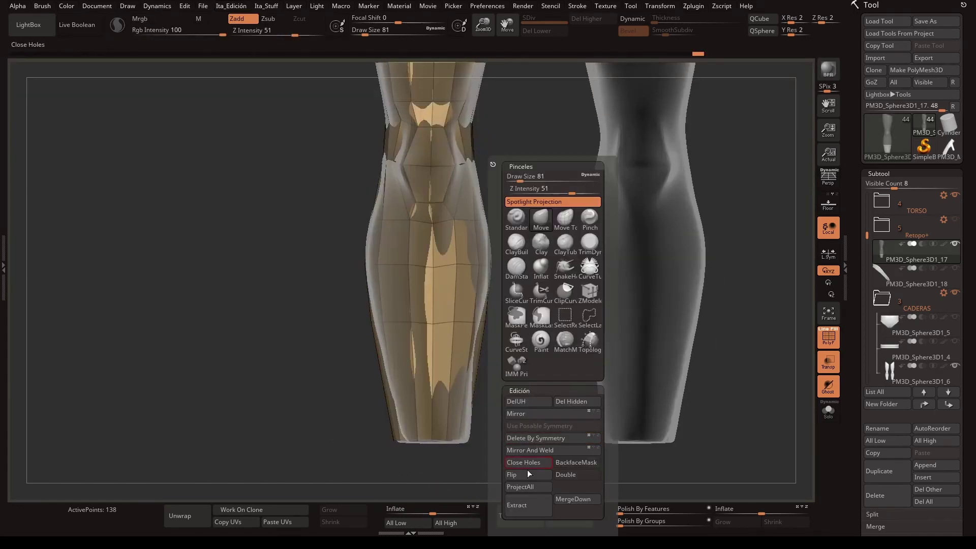
left_click(534, 305)
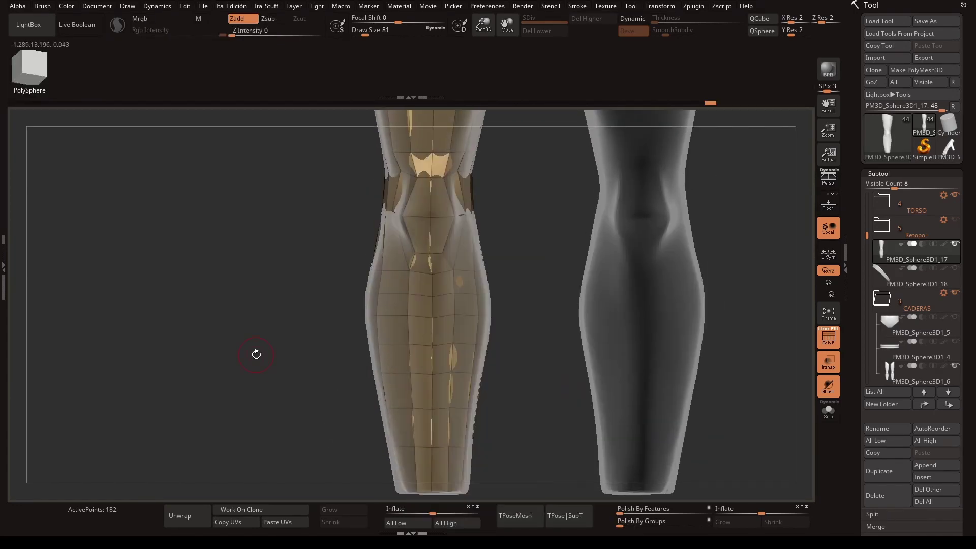
key("ctrl+shift+s")
- Delete stray polygons from the leg mesh
left_click_drag(582, 359, 422, 201)
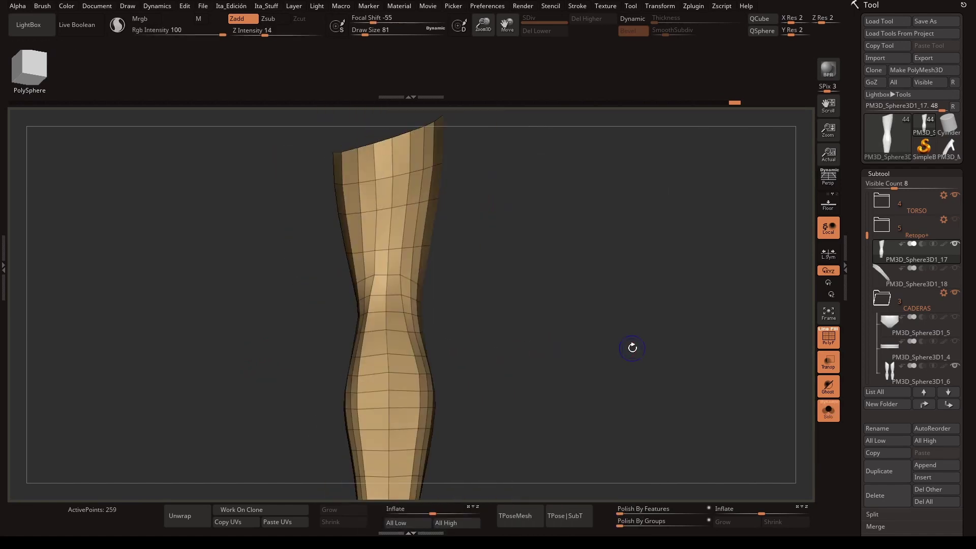
left_click_drag(421, 201, 371, 371)
key("space")
mouse_move(531, 492)
left_mouse_down()
mouse_move(403, 273)
mouse_move(571, 312)
mouse_move(462, 108)
left_mouse_up()
mouse_move(446, 205)
left_mouse_down()
mouse_move(603, 312)
mouse_move(660, 269)
mouse_move(793, 264)
left_mouse_up()
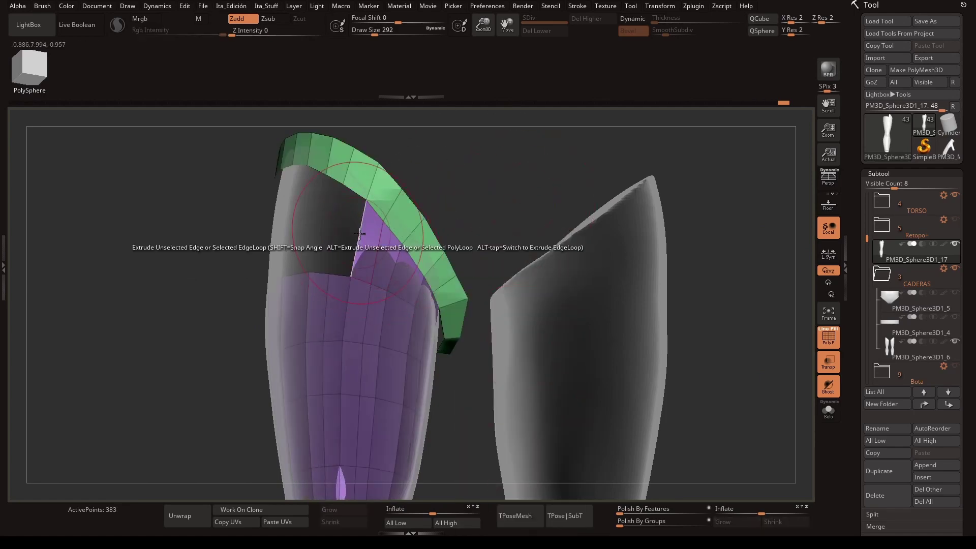
- Extrude the leg's top rim edge upward into a new strip of quads
left_click_drag(359, 233, 313, 232)
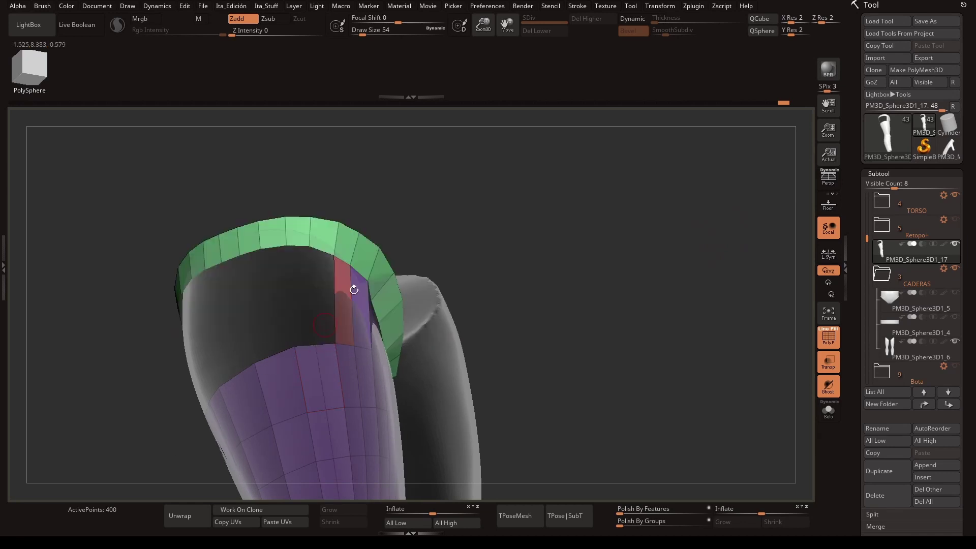
left_click_drag(354, 289, 351, 219)
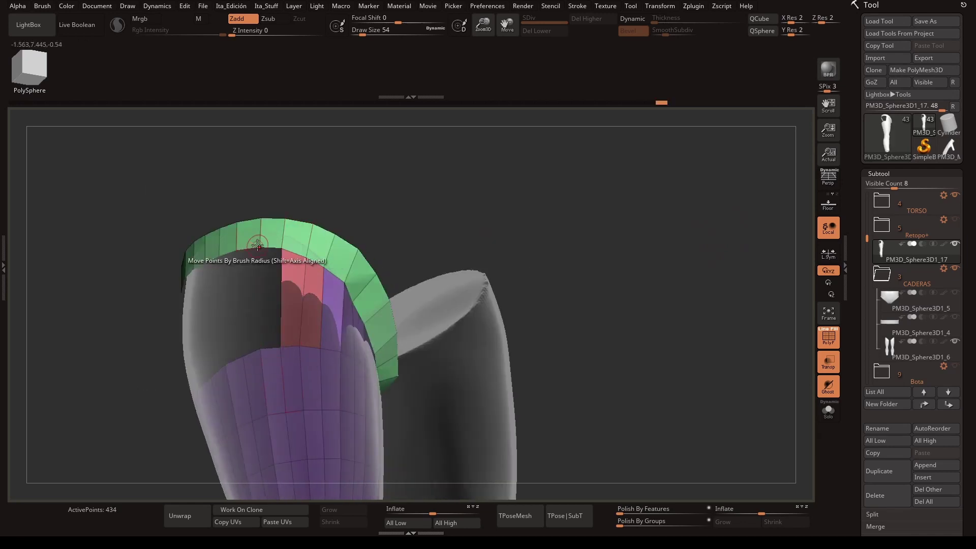
mouse_move(258, 246)
left_mouse_down()
mouse_move(564, 234)
mouse_move(235, 225)
left_mouse_up()
left_click_drag(473, 291, 473, 266)
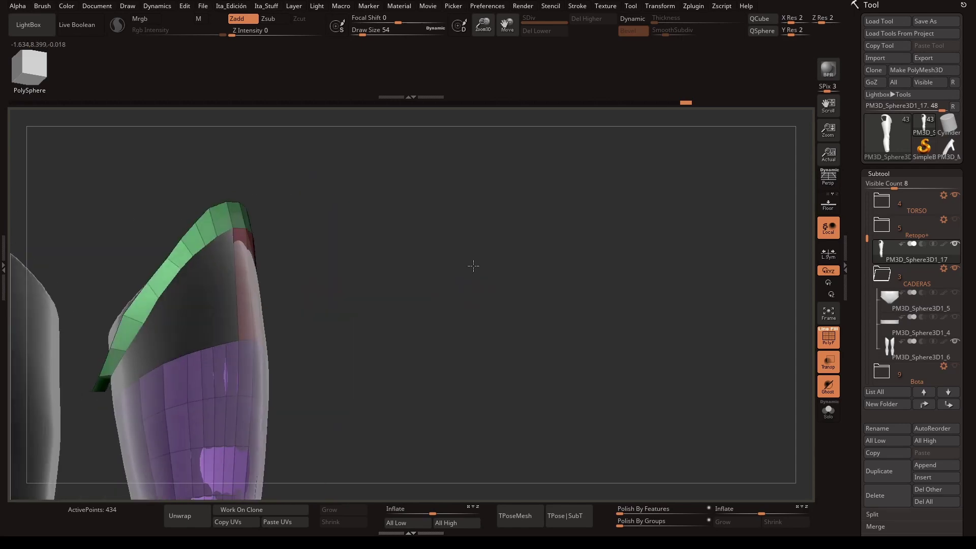
- Set ZModeler to Bridge Two Edges and bridge the gap across the leg-top strips
key("b")
left_click(569, 349)
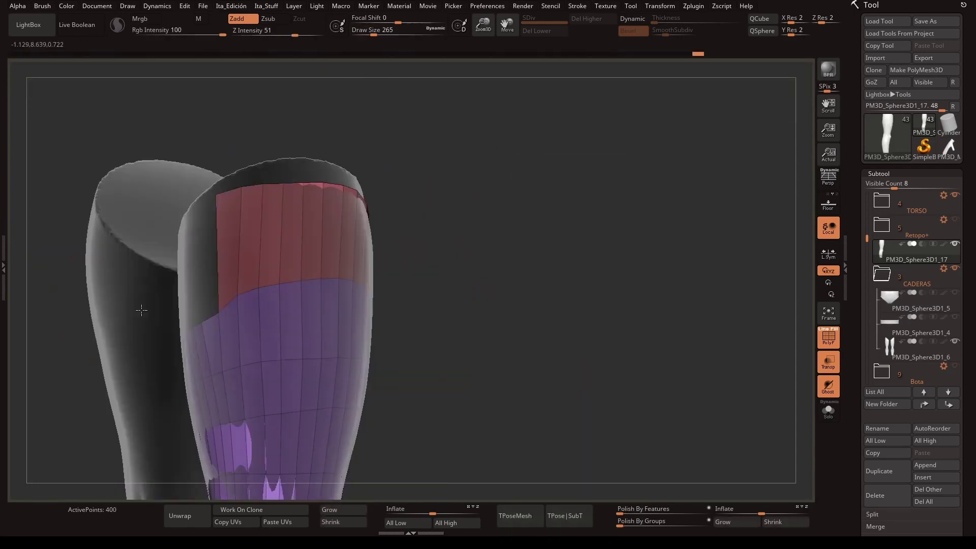
mouse_move(569, 349)
left_mouse_down()
mouse_move(404, 320)
mouse_move(467, 486)
mouse_move(620, 276)
left_mouse_up()
key("space")
key("b")
key("z")
key("m")
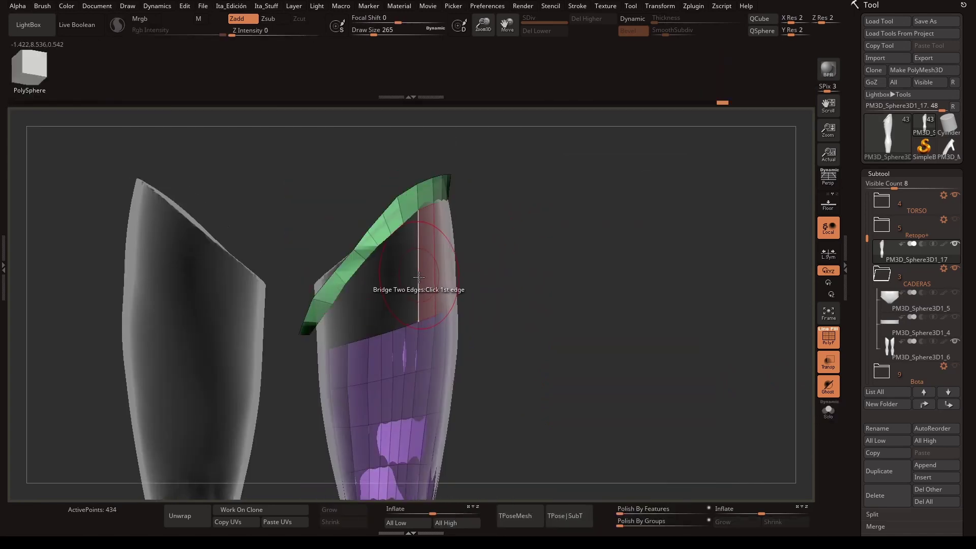
left_click_drag(358, 343, 331, 305)
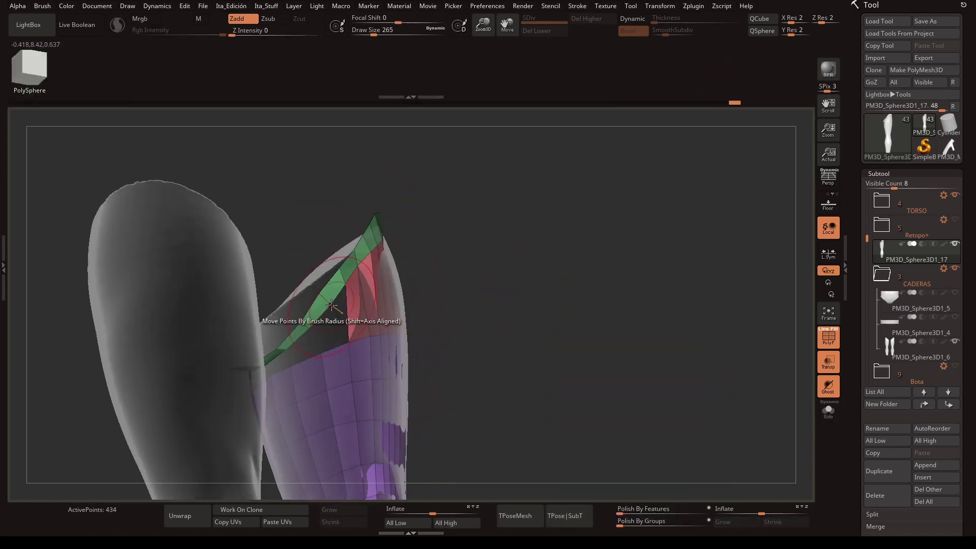
left_click_drag(332, 346, 357, 310)
left_click_drag(352, 277, 567, 218)
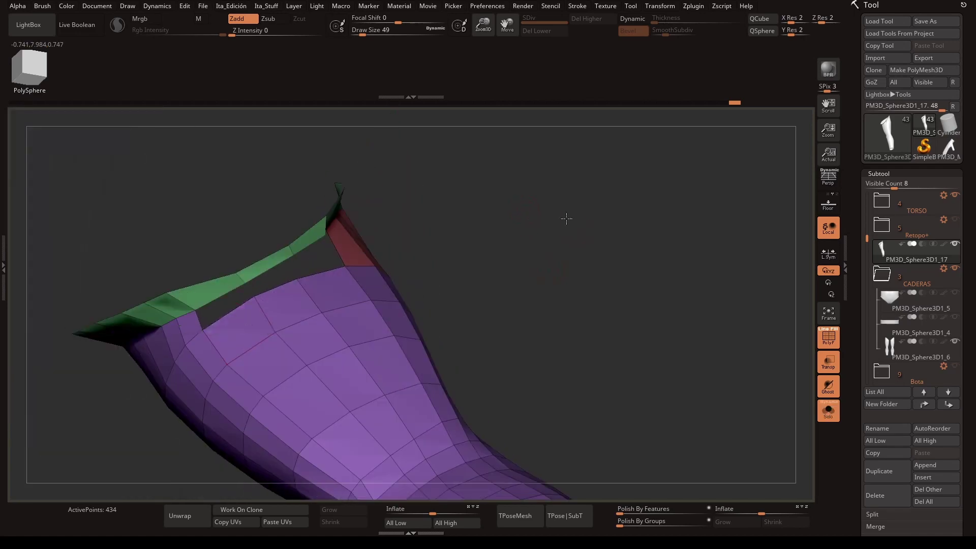
left_click_drag(265, 269, 333, 233)
left_click_drag(339, 268, 348, 270)
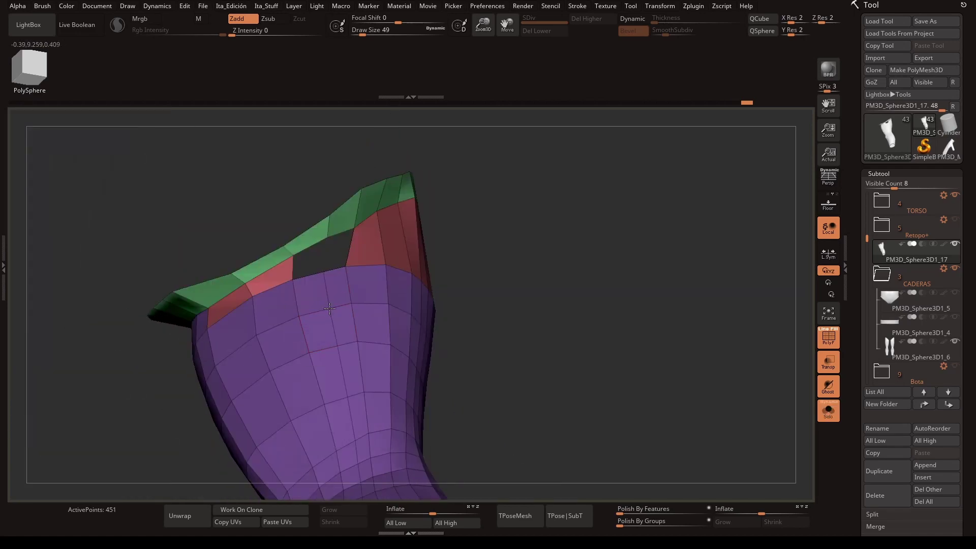
mouse_move(564, 270)
left_mouse_down()
mouse_move(516, 337)
mouse_move(599, 290)
mouse_move(521, 331)
mouse_move(554, 335)
mouse_move(534, 348)
left_mouse_up()
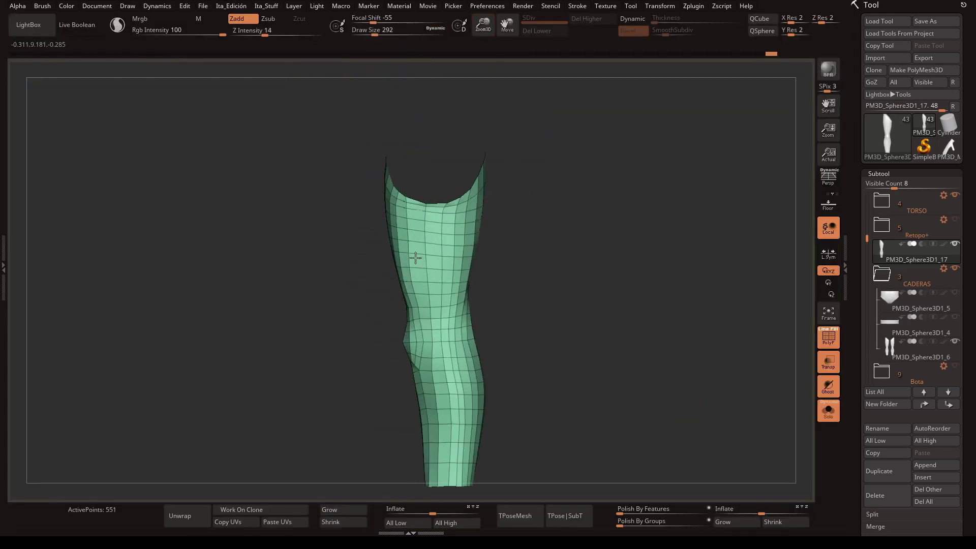
- Duplicate the leg as a backup subtool
mouse_move(415, 259)
left_mouse_down()
mouse_move(558, 305)
mouse_move(687, 242)
mouse_move(632, 363)
mouse_move(643, 273)
mouse_move(735, 371)
mouse_move(639, 284)
mouse_move(603, 327)
mouse_move(671, 276)
mouse_move(628, 256)
left_mouse_up()
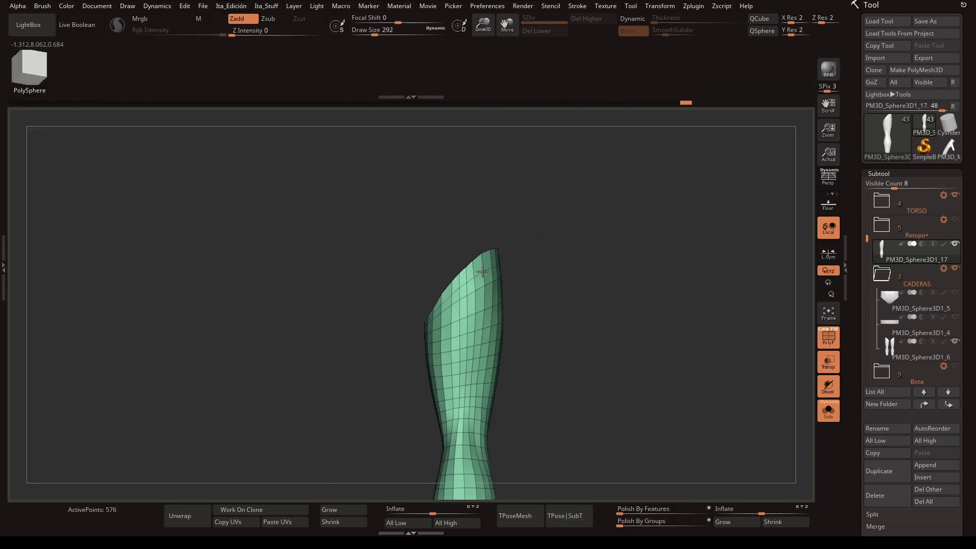
mouse_move(527, 291)
left_mouse_down()
mouse_move(564, 310)
mouse_move(453, 342)
left_mouse_up()
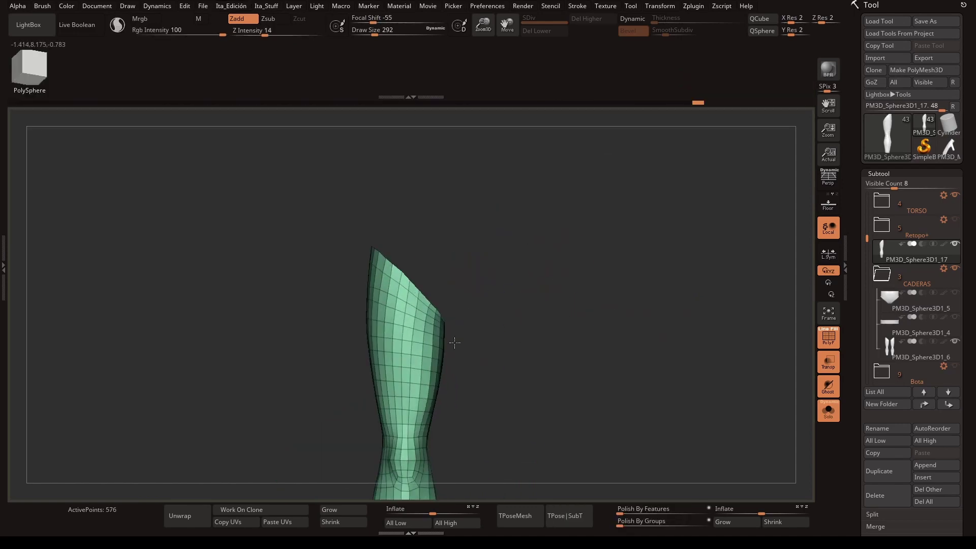
left_click_drag(386, 30, 369, 31)
key("space")
key("f")
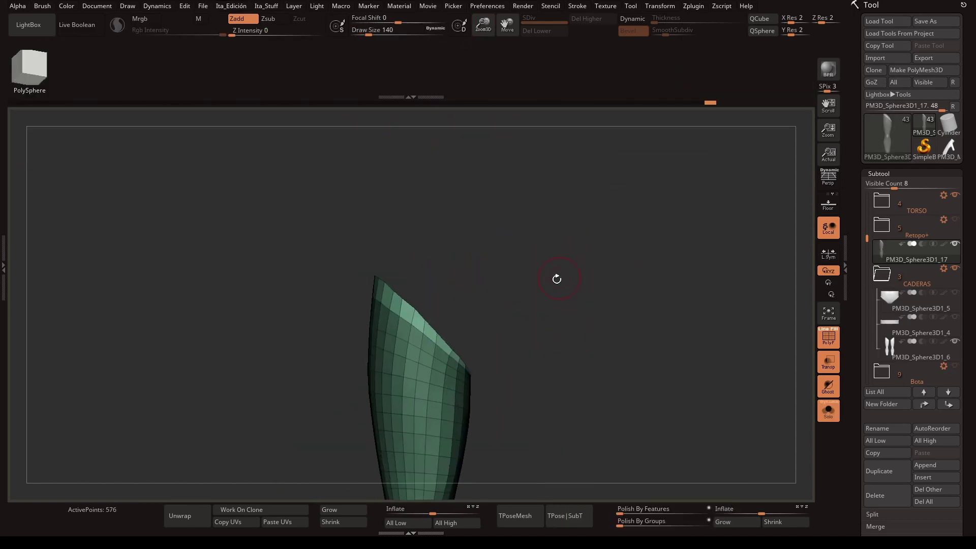
left_click(725, 399)
- Mirror the leg across the X axis to create the matching second leg
key("w")
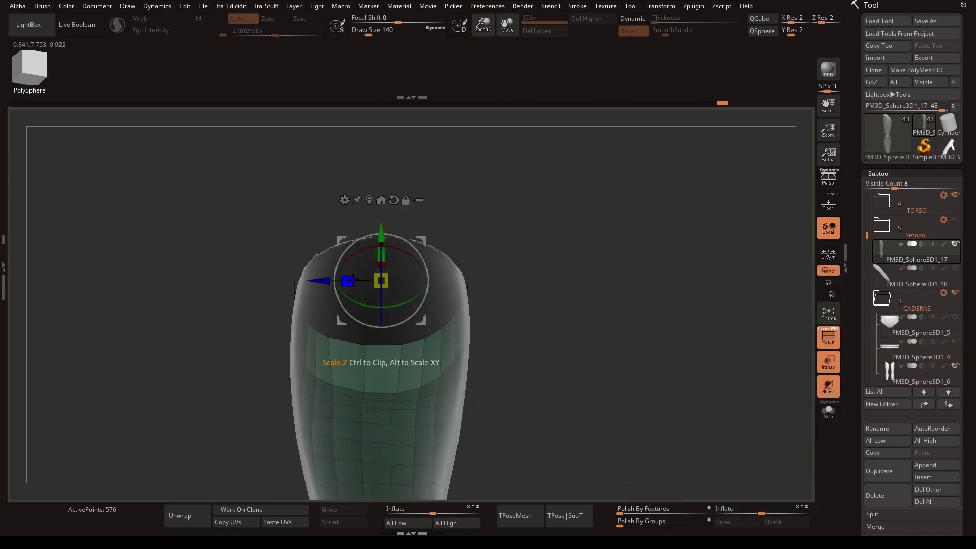
left_click_drag(483, 25, 478, 44)
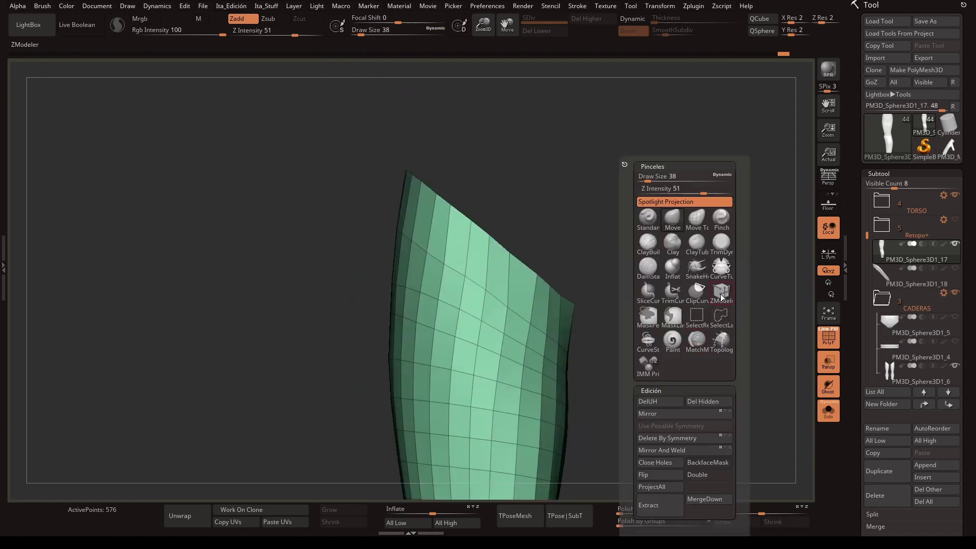
mouse_move(666, 342)
left_mouse_down()
mouse_move(655, 407)
mouse_move(652, 378)
left_mouse_up()
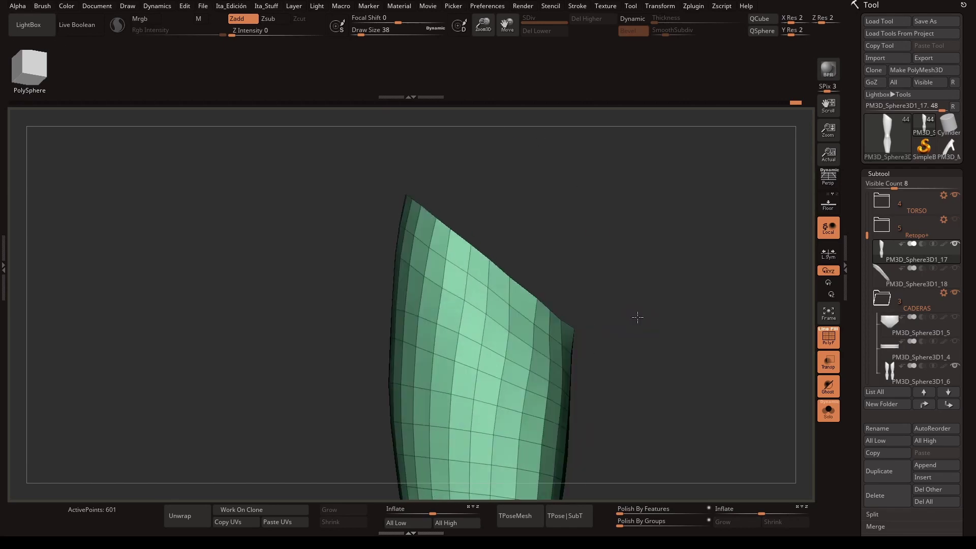
left_click_drag(659, 317, 720, 209)
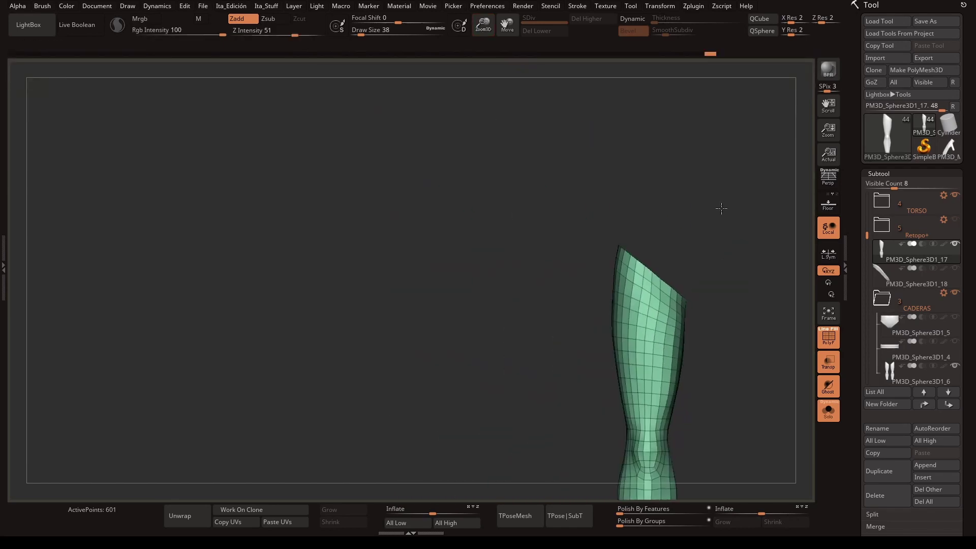
left_click_drag(690, 305, 570, 247)
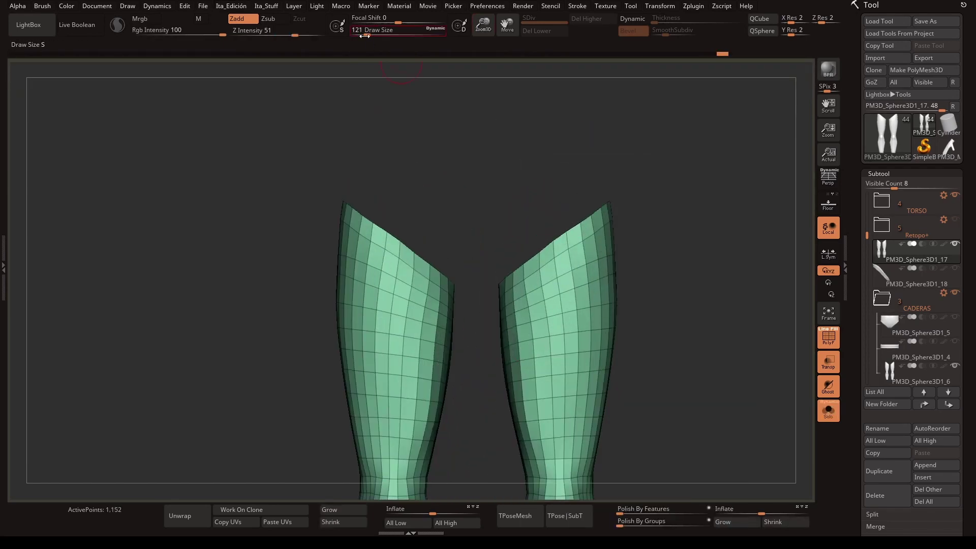
key("b")
left_click(634, 462)
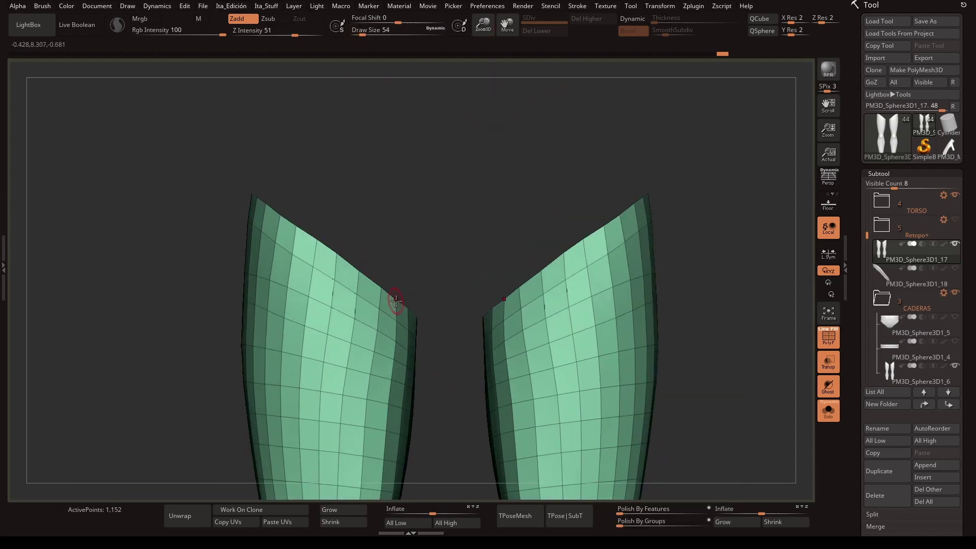
left_click(461, 158, "ctrl+shift")
- Unsolo to reveal torso, neck cap and briefs, select the legs subtool, face front, and save
left_click(688, 355, "ctrl+shift")
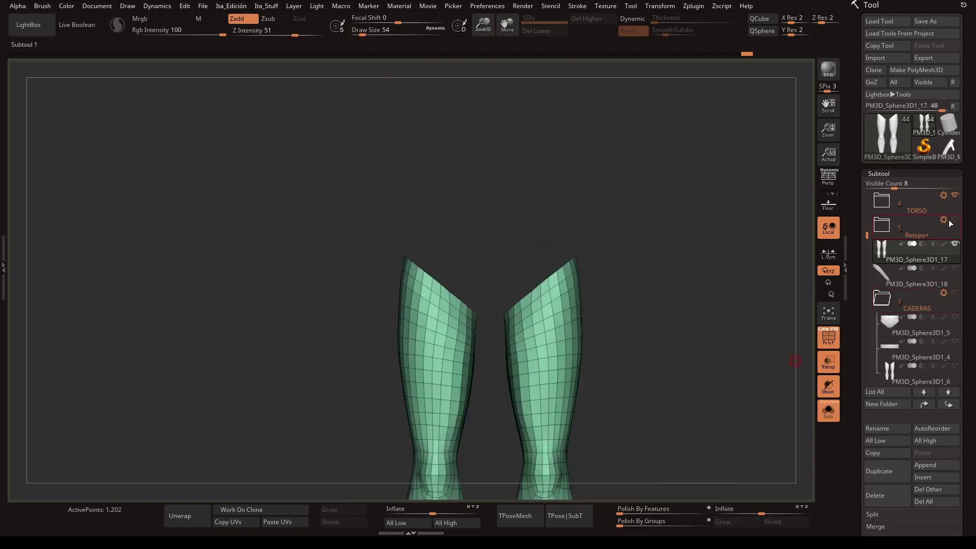
left_click(829, 410)
mouse_move(801, 394)
left_mouse_down()
mouse_move(610, 290)
mouse_move(621, 305)
left_mouse_up()
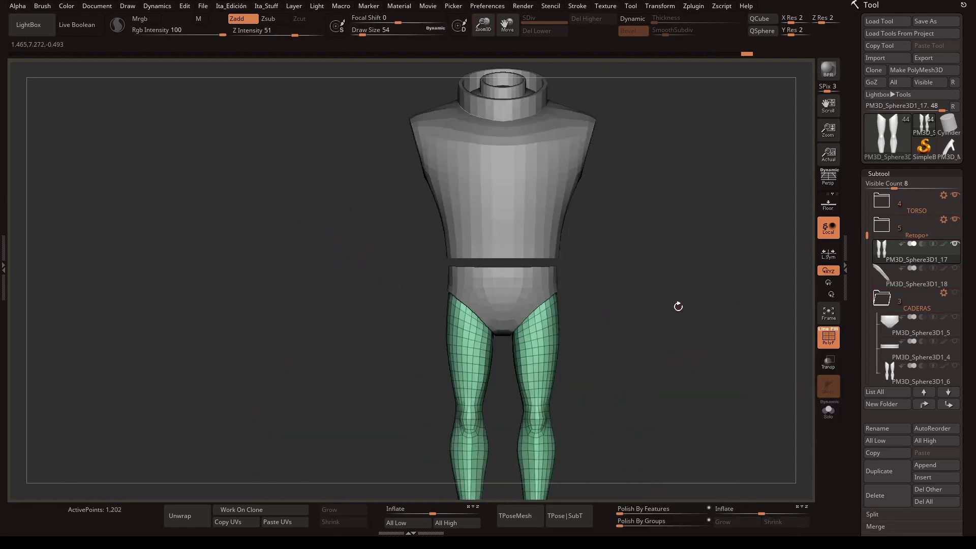
mouse_move(680, 247)
left_mouse_down()
mouse_move(646, 324)
mouse_move(573, 323)
left_mouse_up()
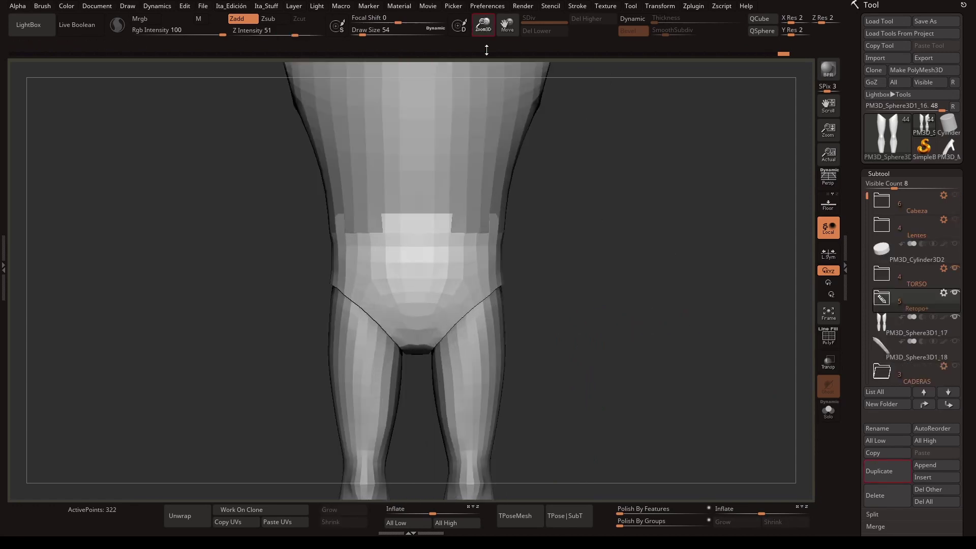
left_click(935, 347)
left_click(910, 325)
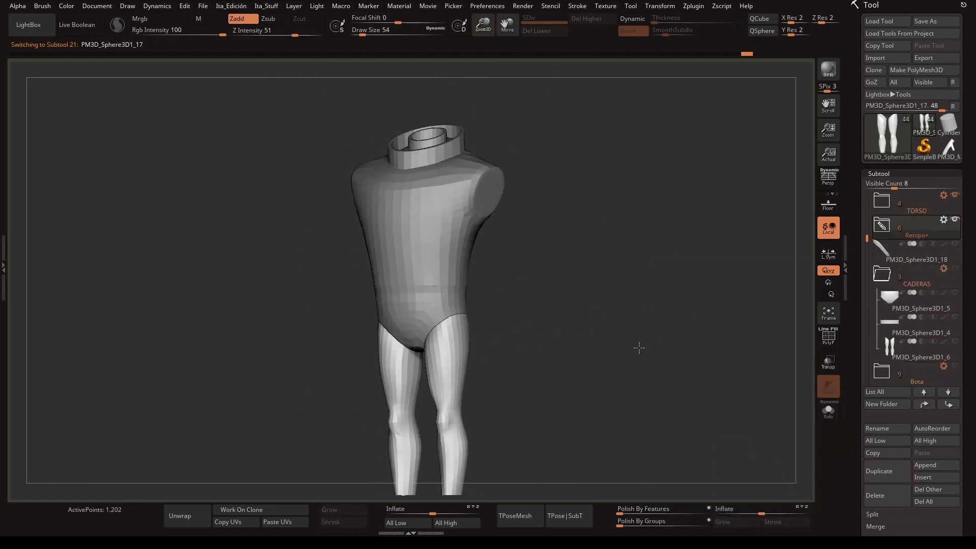
mouse_move(632, 362)
left_mouse_down()
mouse_move(590, 372)
mouse_move(607, 367)
mouse_move(582, 349)
left_mouse_up()
key("ctrl+s")
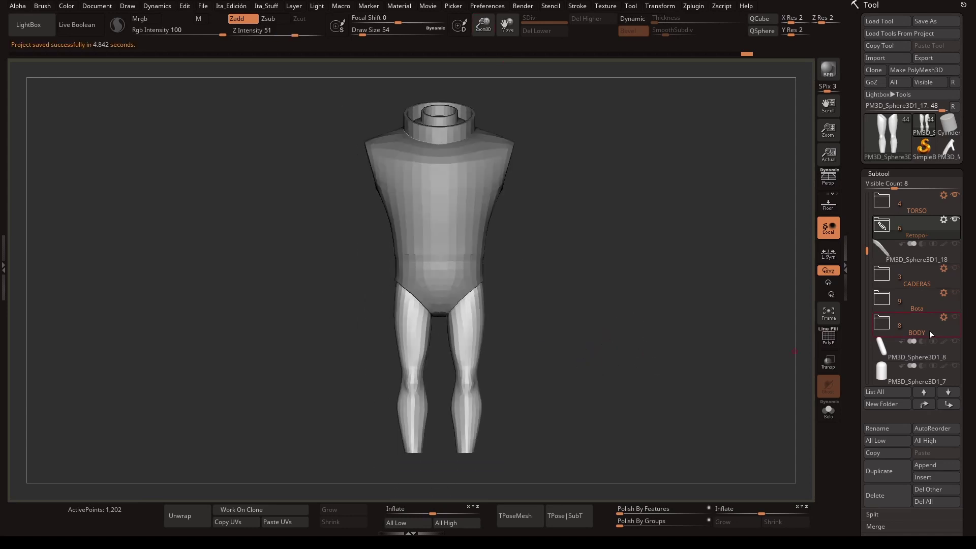
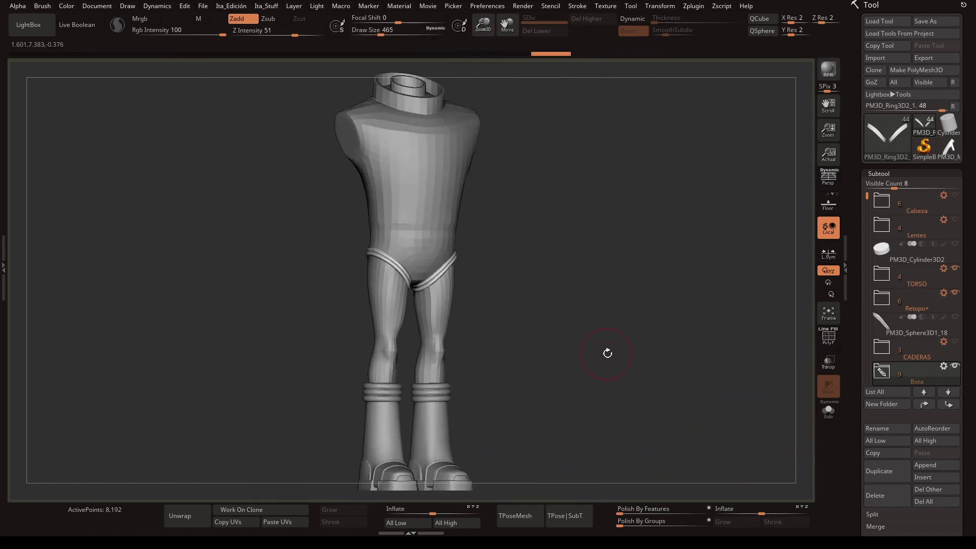
- Show the wireframe, expand the Bota folder, and Solo the merged boot subtool
key("shift+f")
mouse_move(614, 352)
left_mouse_down()
mouse_move(606, 355)
mouse_move(822, 359)
left_mouse_up()
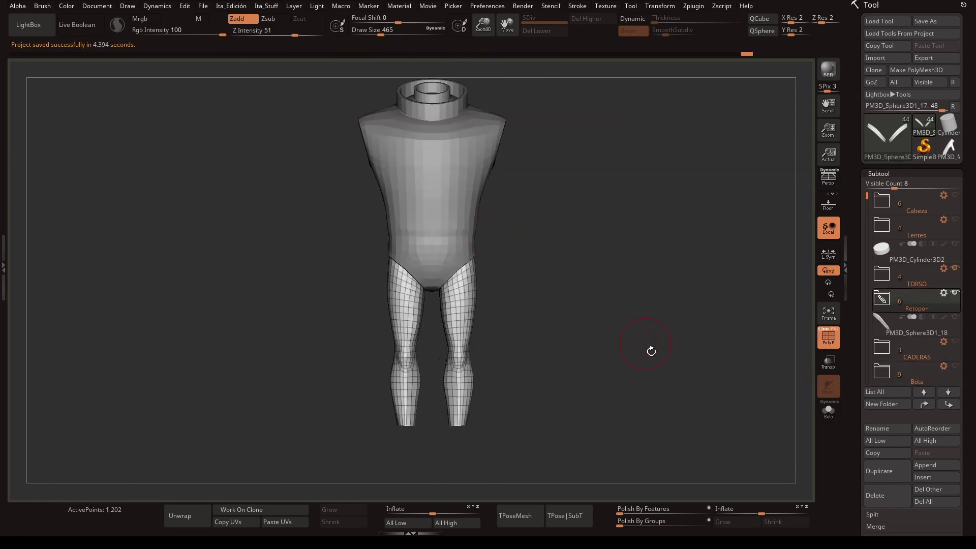
left_click(956, 295)
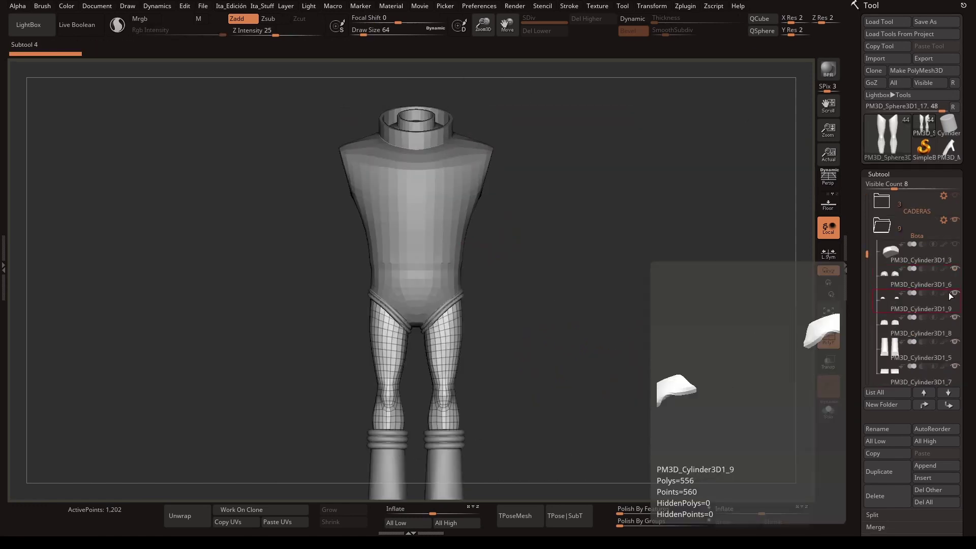
scroll(915, 305, "down", 5)
left_click(925, 257)
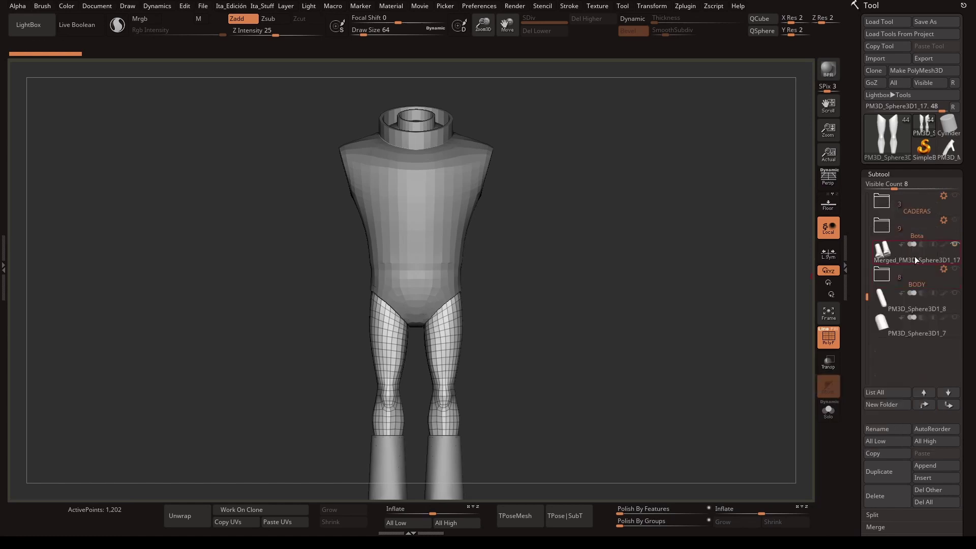
key("w")
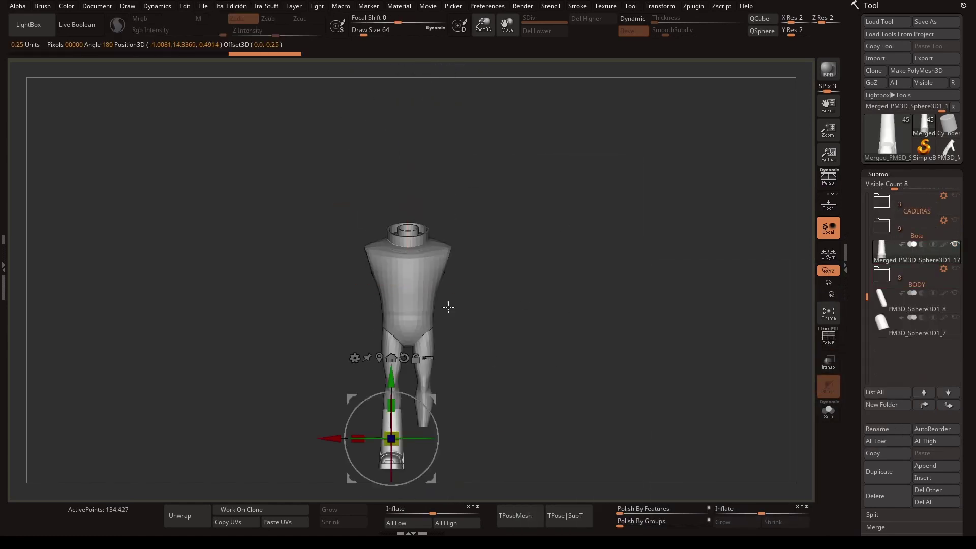
key("alt+s")
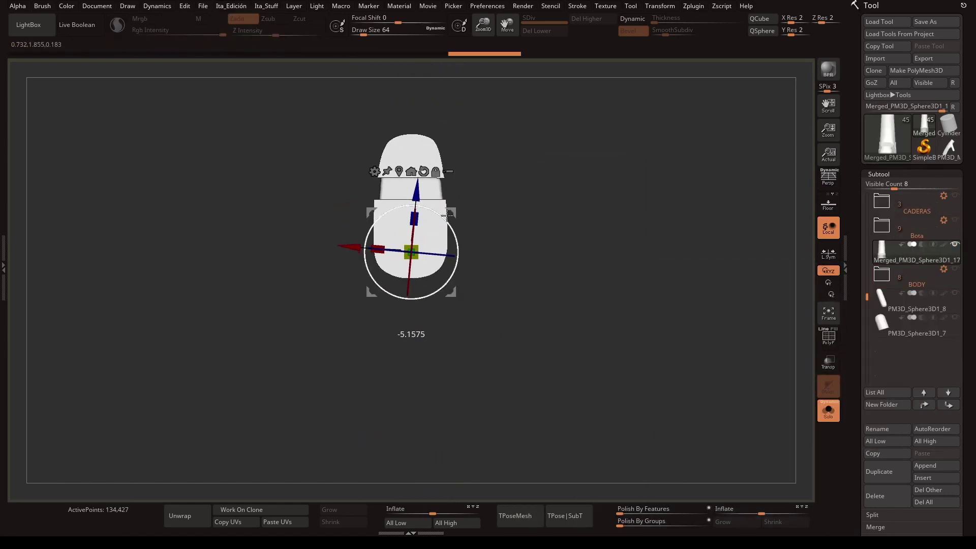
- Isolate and inspect the boot shaft, then reveal the boot and hide some parts
left_click_drag(448, 215, 551, 102)
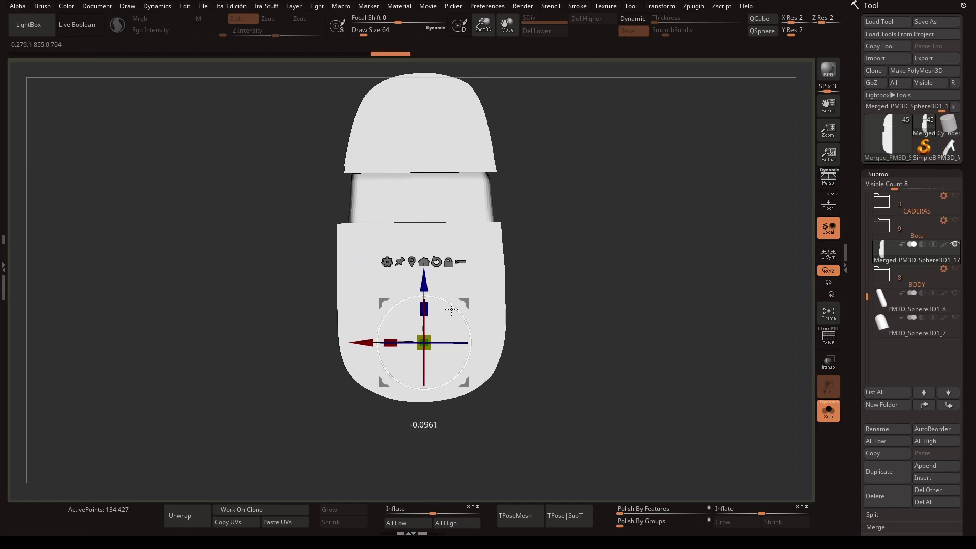
key("b")
left_click(421, 235)
left_click_drag(539, 239, 479, 266)
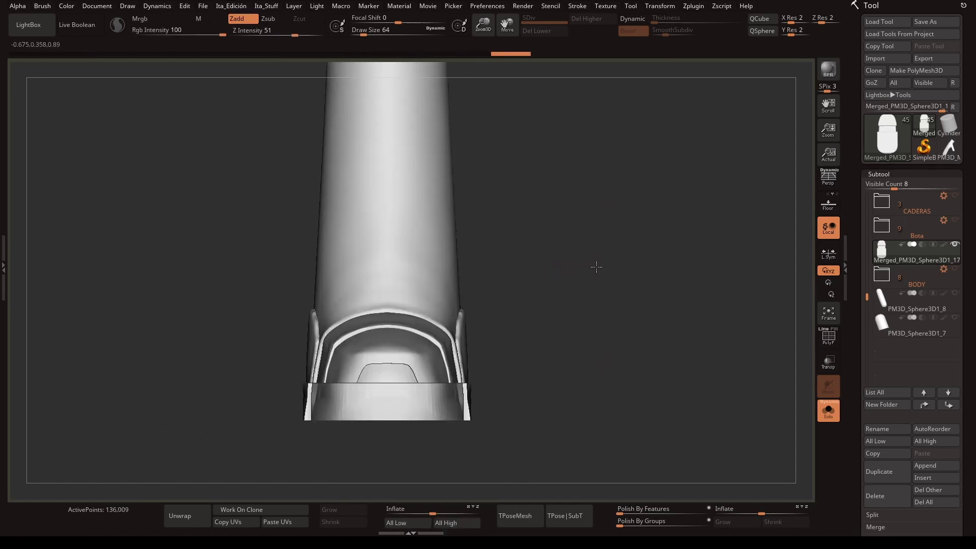
left_click_drag(596, 267, 669, 296)
mouse_move(649, 264)
left_mouse_down()
mouse_move(542, 268)
mouse_move(582, 255)
left_mouse_up()
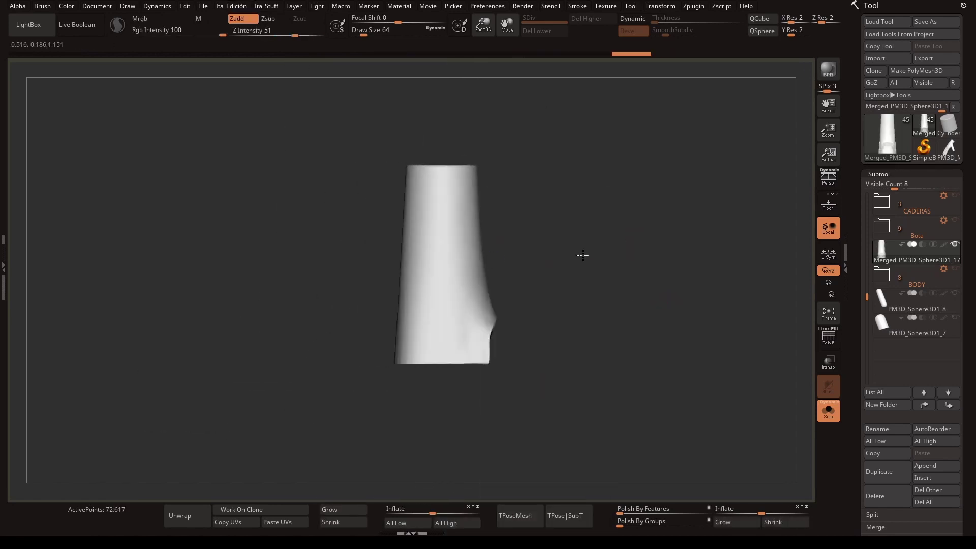
left_click(582, 255, "ctrl+shift")
scroll(901, 240, "up", 5)
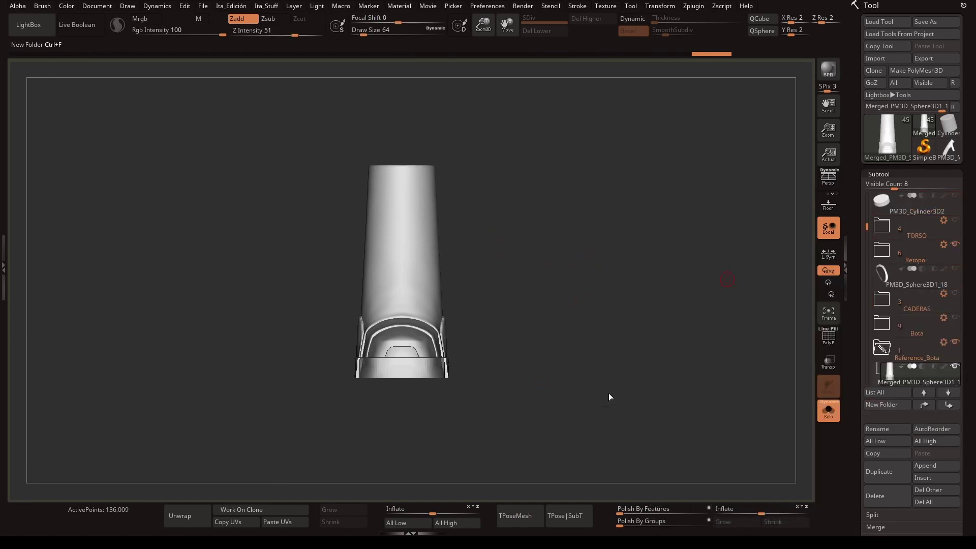
key("b")
left_click_drag(610, 397, 653, 301, "ctrl+shift")
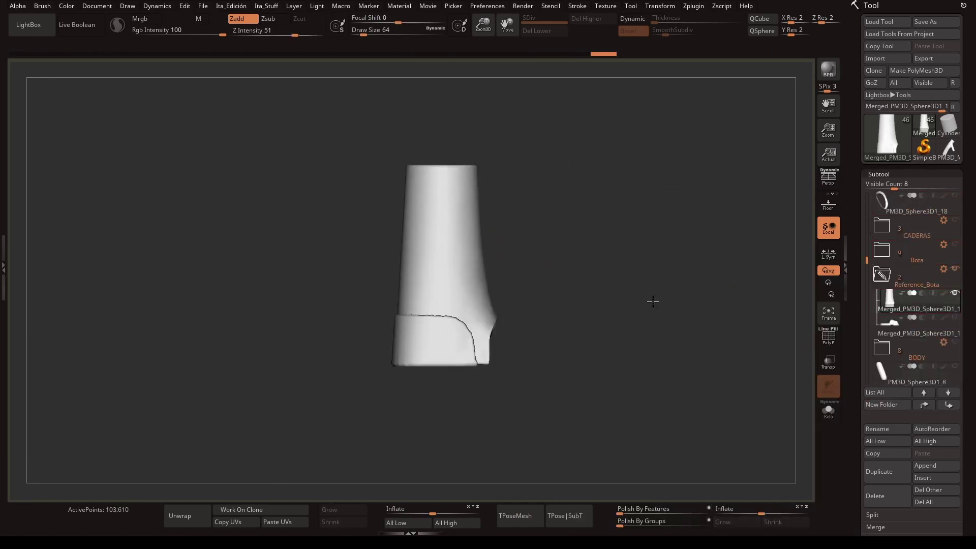
- Insert a small 8-point PolySphere patch onto the boot
key("b")
left_click(593, 251)
left_click_drag(593, 251, 441, 316)
mouse_move(574, 326)
left_mouse_down()
mouse_move(555, 334)
mouse_move(509, 316)
left_mouse_up()
- Switch to ZModeler and turn on Transp and Ghost for the boot
key("b")
key("z")
key("m")
key("space")
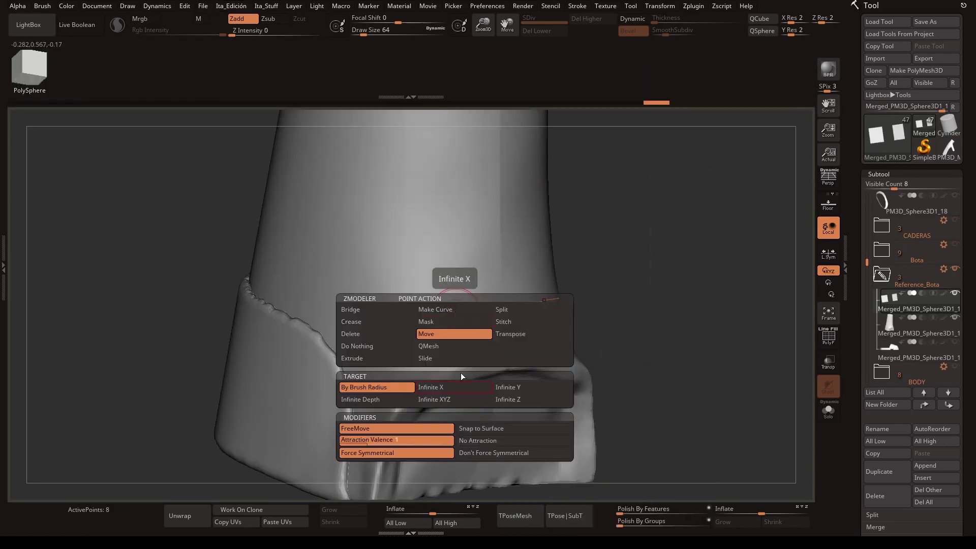
mouse_move(560, 213)
left_mouse_down()
mouse_move(636, 305)
mouse_move(537, 310)
left_mouse_up()
left_click(828, 362)
left_click(828, 336)
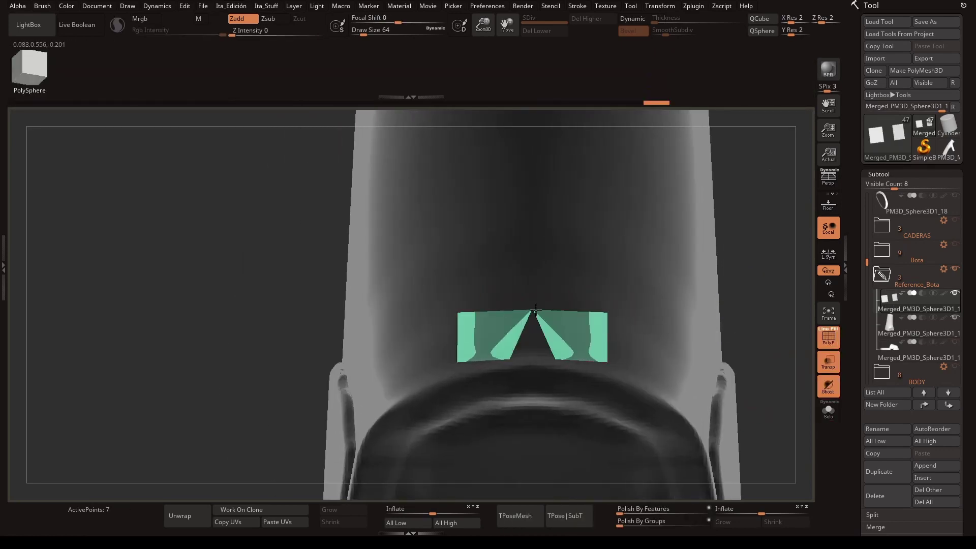
- Spread the patch points over the boot front and extend a strip up the shaft
mouse_move(737, 267)
left_mouse_down()
mouse_move(552, 381)
mouse_move(773, 305)
mouse_move(508, 283)
left_mouse_up()
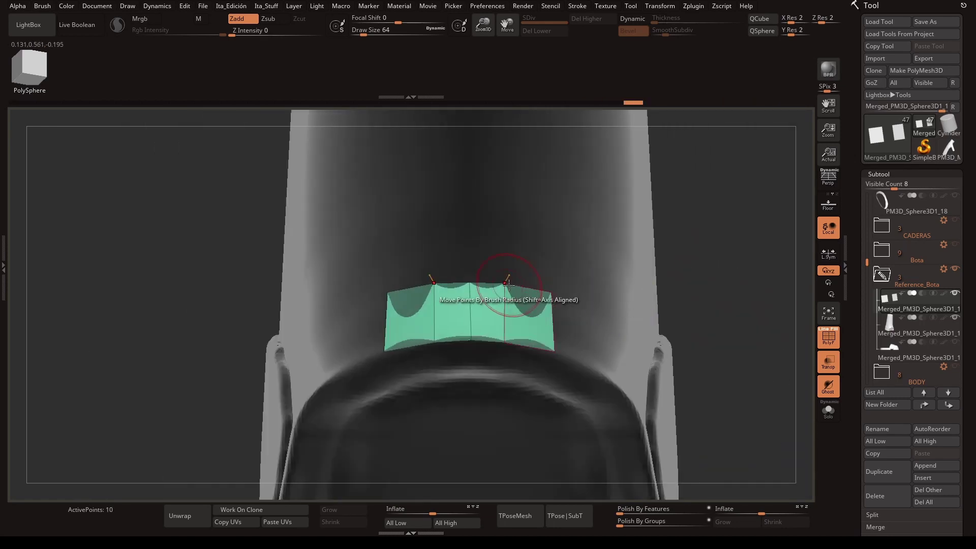
left_click_drag(513, 340, 608, 318)
left_click_drag(387, 303, 546, 285)
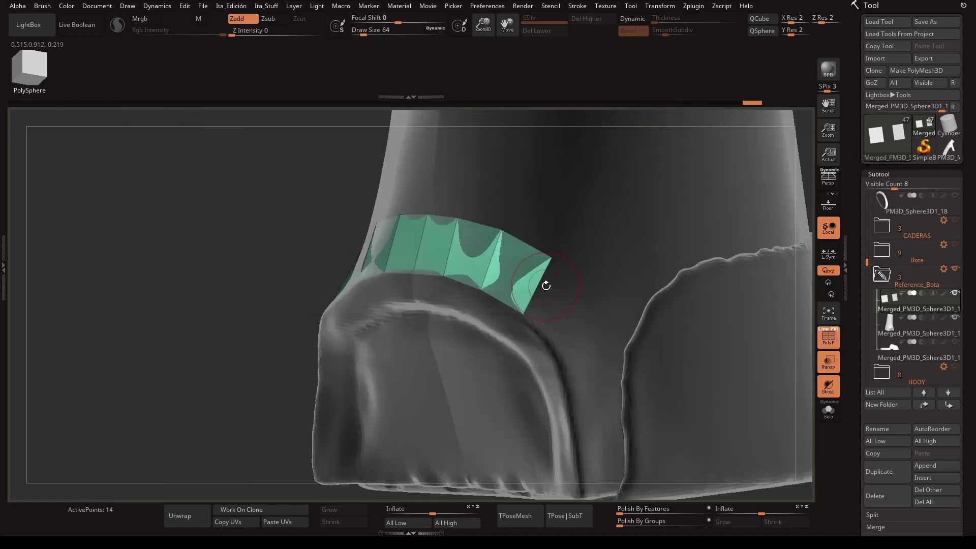
mouse_move(566, 351)
left_mouse_down()
mouse_move(300, 226)
mouse_move(487, 382)
mouse_move(473, 315)
left_mouse_up()
left_click(467, 254)
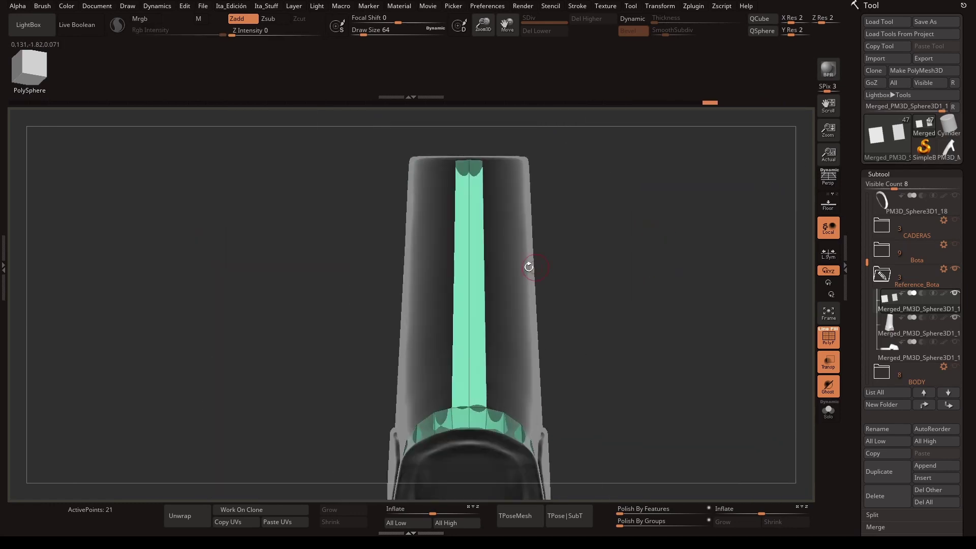
mouse_move(685, 221)
left_mouse_down()
mouse_move(513, 258)
mouse_move(484, 289)
left_mouse_up()
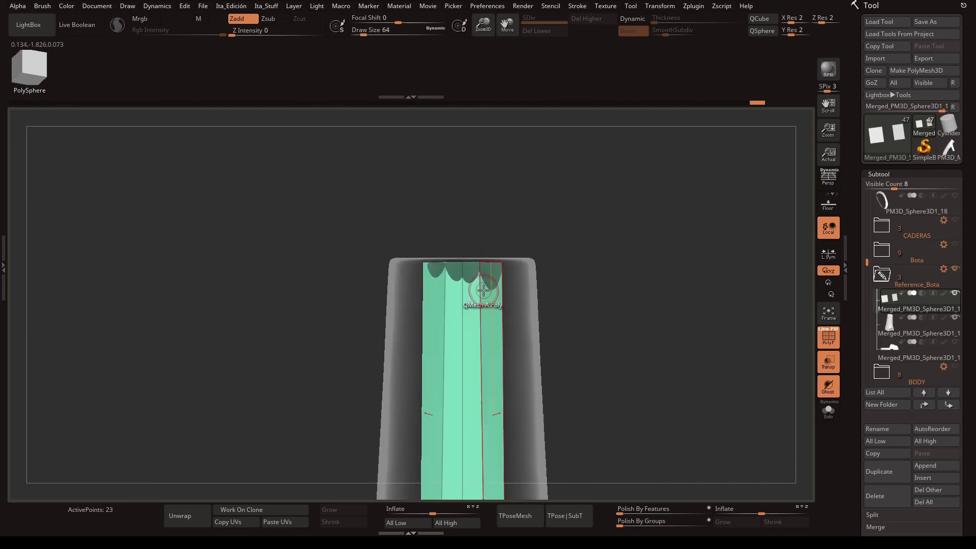
- Extend the strip's top into a band around the shaft
key("b")
left_click(625, 219)
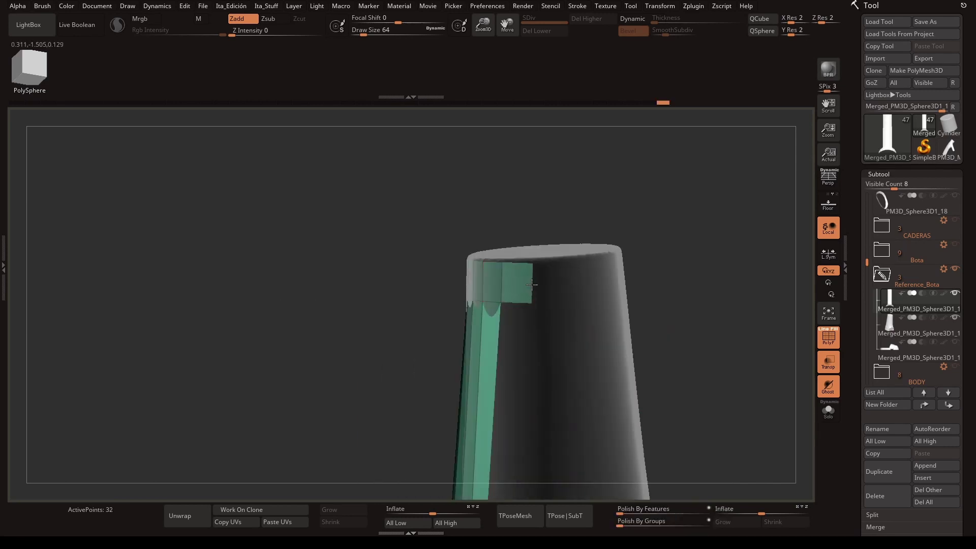
mouse_move(686, 305)
left_mouse_down()
mouse_move(580, 289)
mouse_move(652, 281)
mouse_move(624, 276)
left_mouse_up()
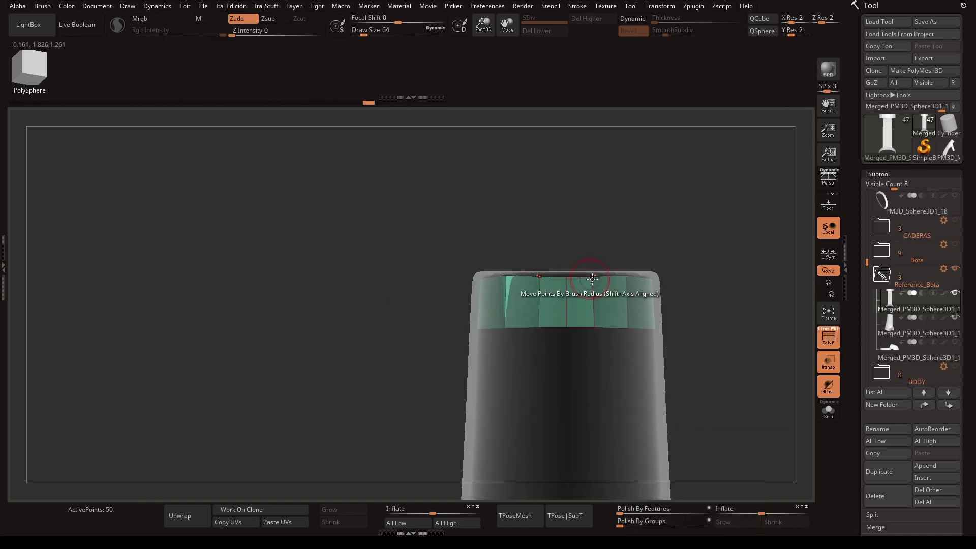
key("b")
key("m")
key("v")
key("b")
key("Escape")
- Scale the top band with the gizmo to align its points with the rim
mouse_move(701, 274)
left_mouse_down()
mouse_move(587, 267)
mouse_move(601, 305)
left_mouse_up()
key("w")
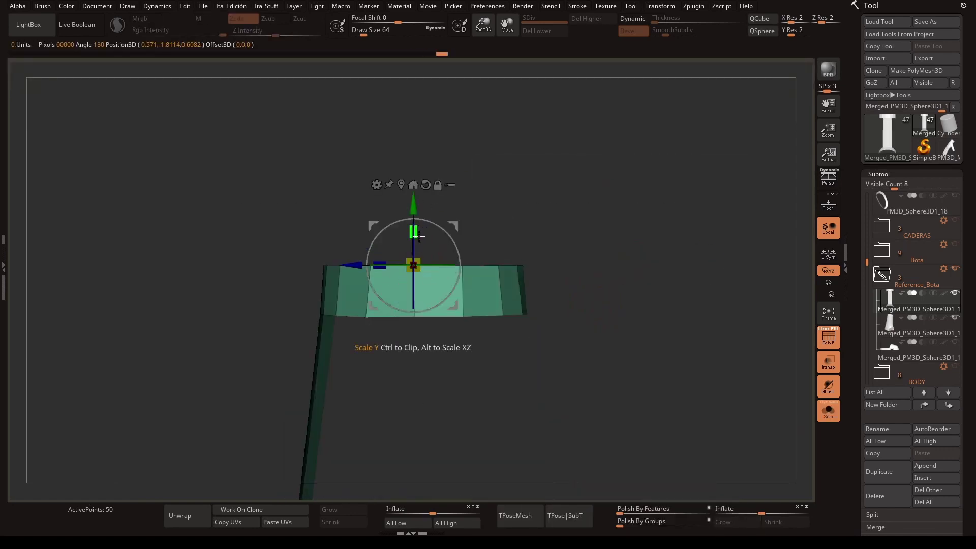
key("space")
left_click_drag(621, 338, 484, 365)
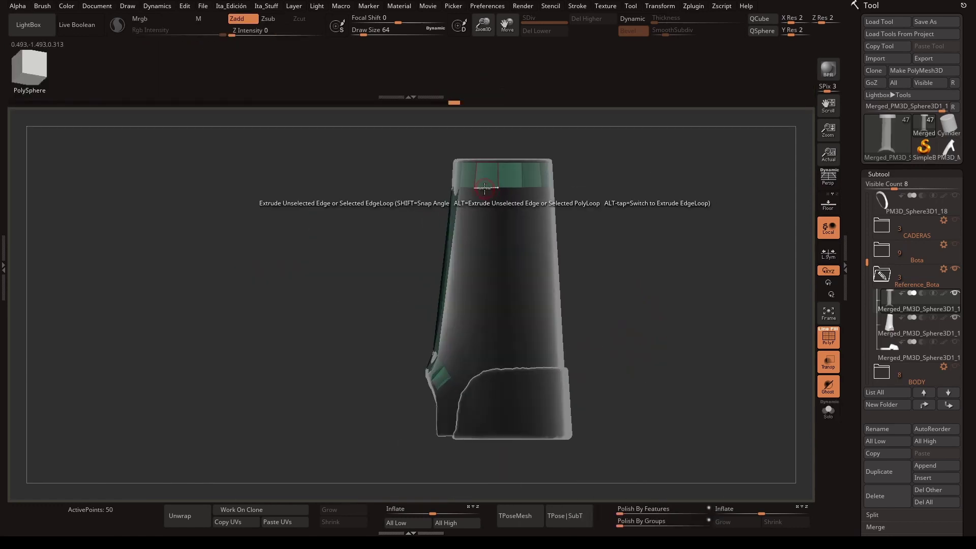
mouse_move(606, 326)
left_mouse_down()
mouse_move(566, 334)
mouse_move(697, 312)
left_mouse_up()
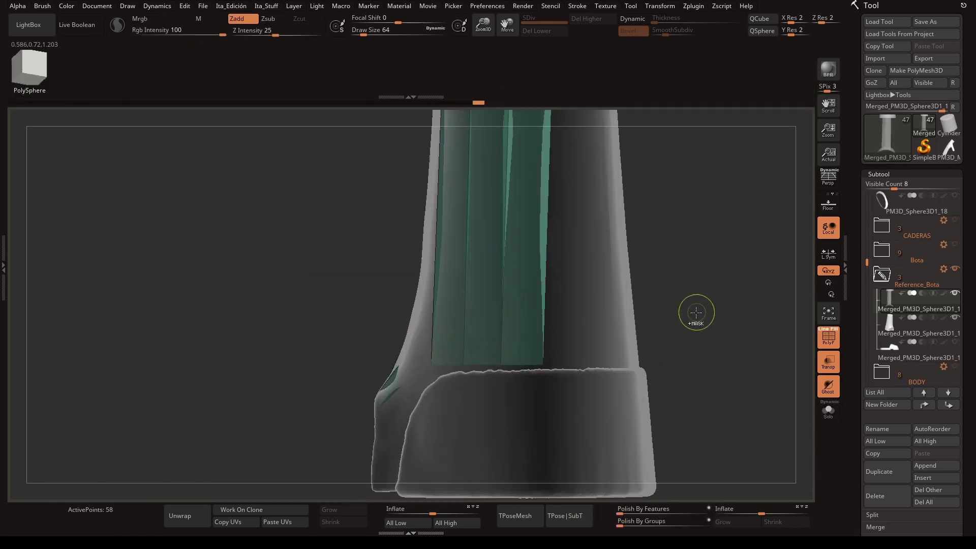
mouse_move(570, 352)
left_mouse_down()
mouse_move(639, 335)
mouse_move(584, 366)
mouse_move(574, 436)
mouse_move(639, 342)
mouse_move(293, 187)
left_mouse_up()
- Delete polygons and extend an edge down beside the toe slot
key("space")
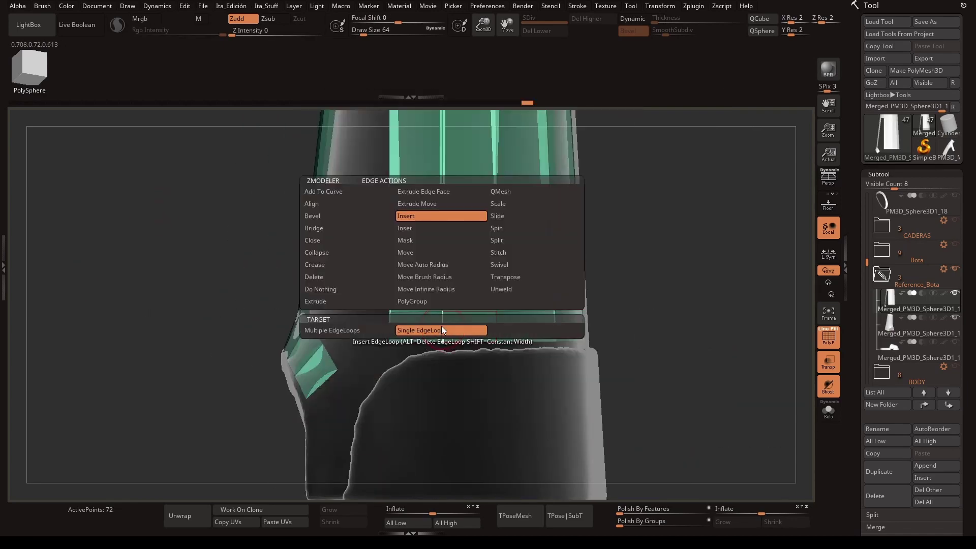
left_click(436, 216)
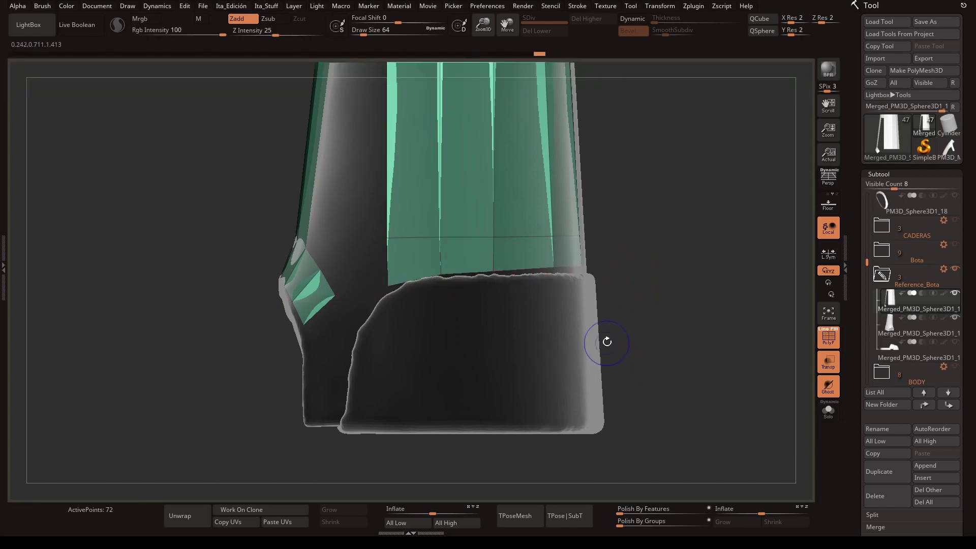
left_click(602, 338, "alt")
left_click(570, 194, "alt")
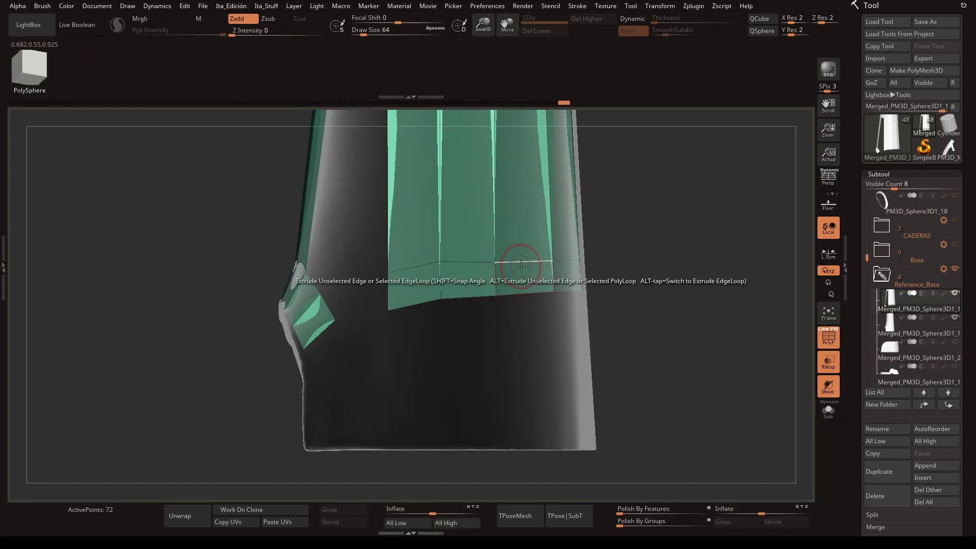
left_click(955, 343)
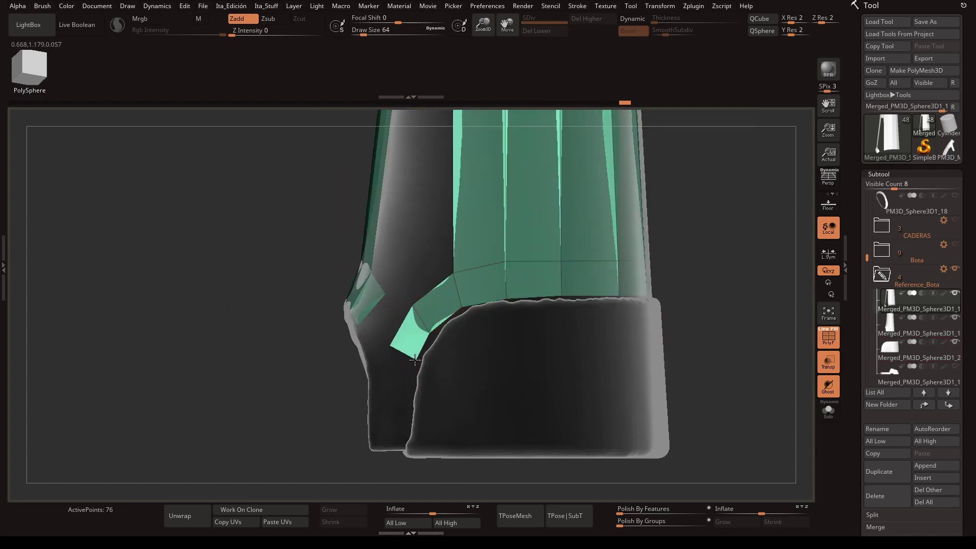
mouse_move(406, 354)
left_mouse_down()
mouse_move(333, 358)
mouse_move(354, 396)
left_mouse_up()
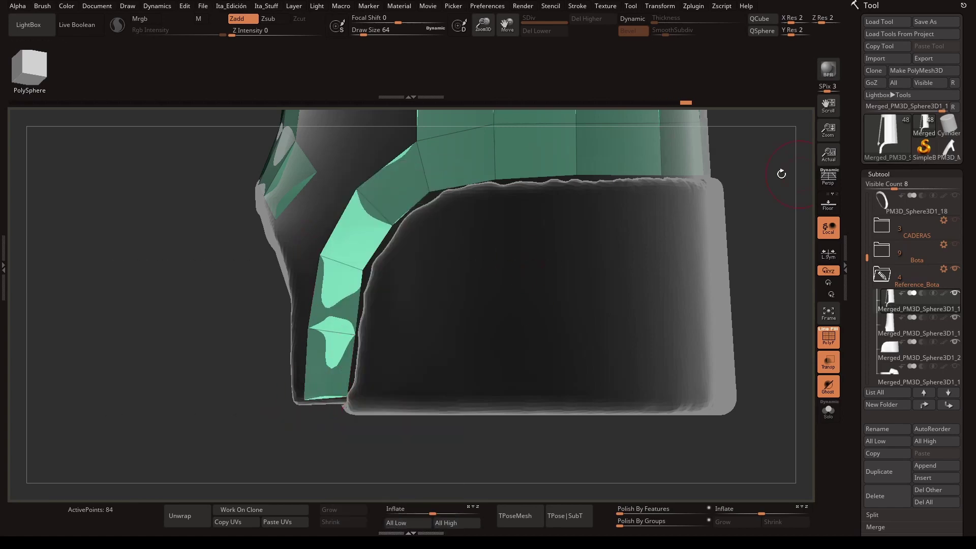
left_click_drag(779, 169, 547, 262, "alt")
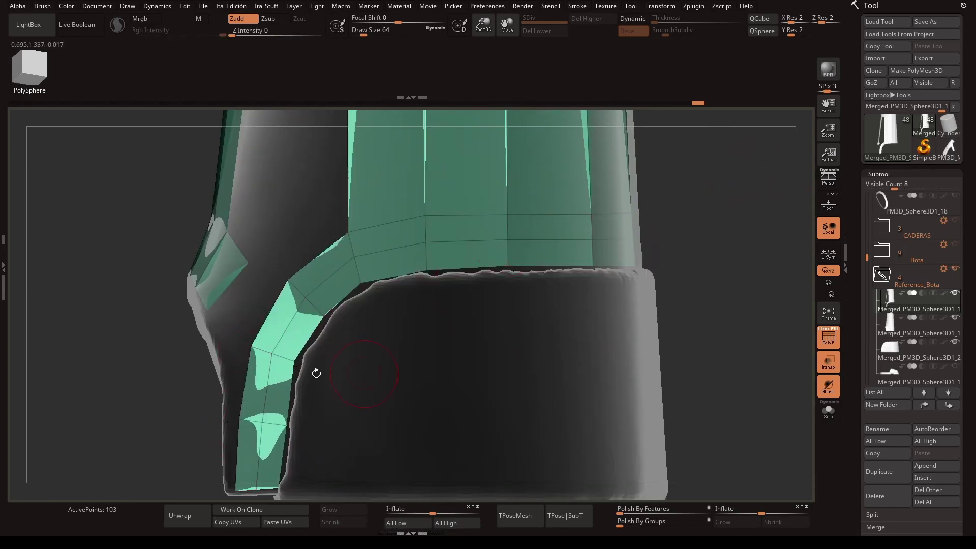
left_click_drag(317, 373, 255, 329)
key("bracketleft")
key("bracketleft")
key("bracketleft")
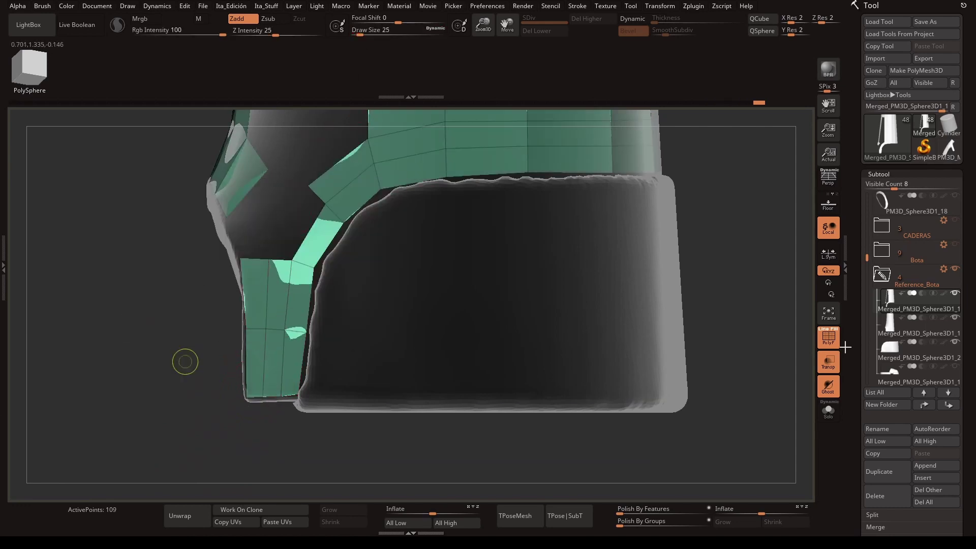
- Delete the stray polygons at the boot's side and fill the gap with a quad
key("space")
left_click(163, 283)
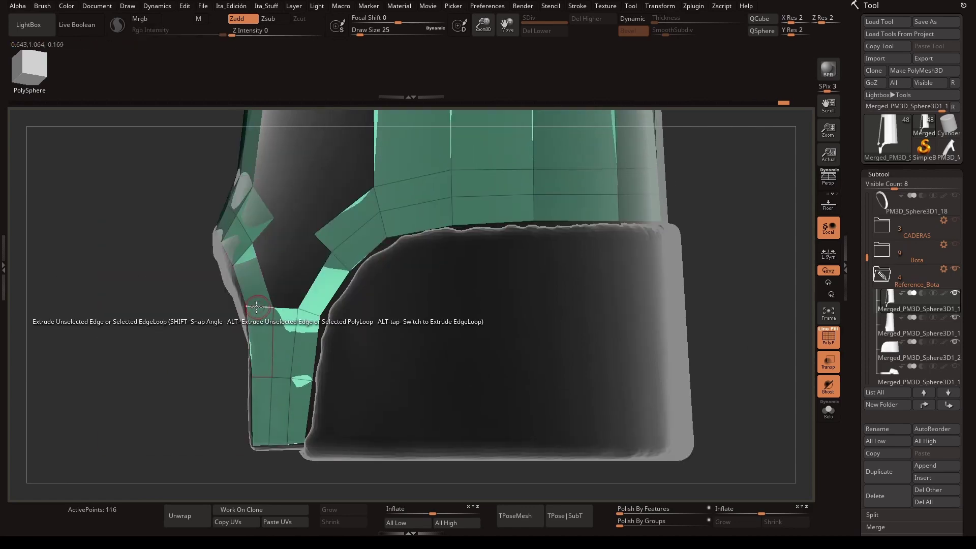
left_click(269, 265)
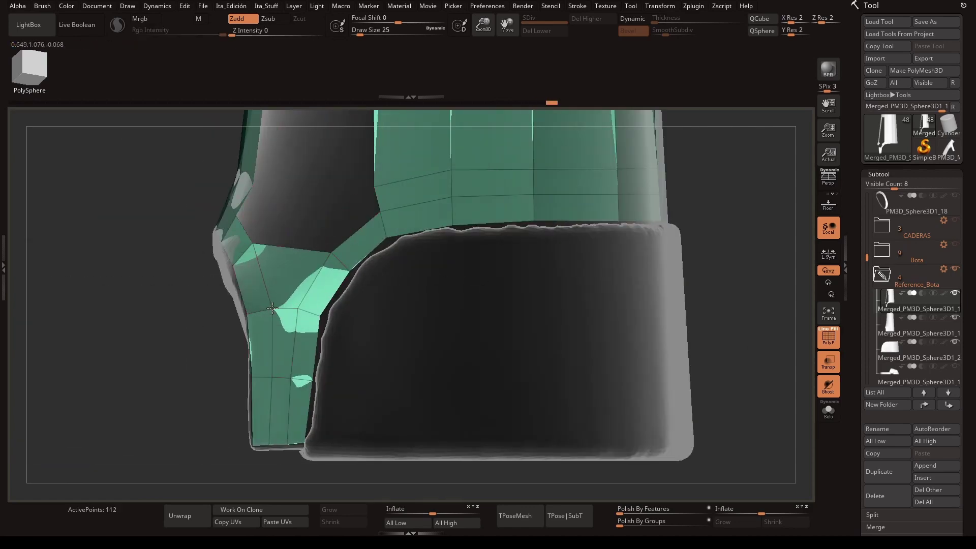
mouse_move(273, 308)
left_mouse_down()
mouse_move(623, 246)
mouse_move(612, 221)
mouse_move(737, 273)
mouse_move(314, 307)
left_mouse_up()
key("ctrl+z")
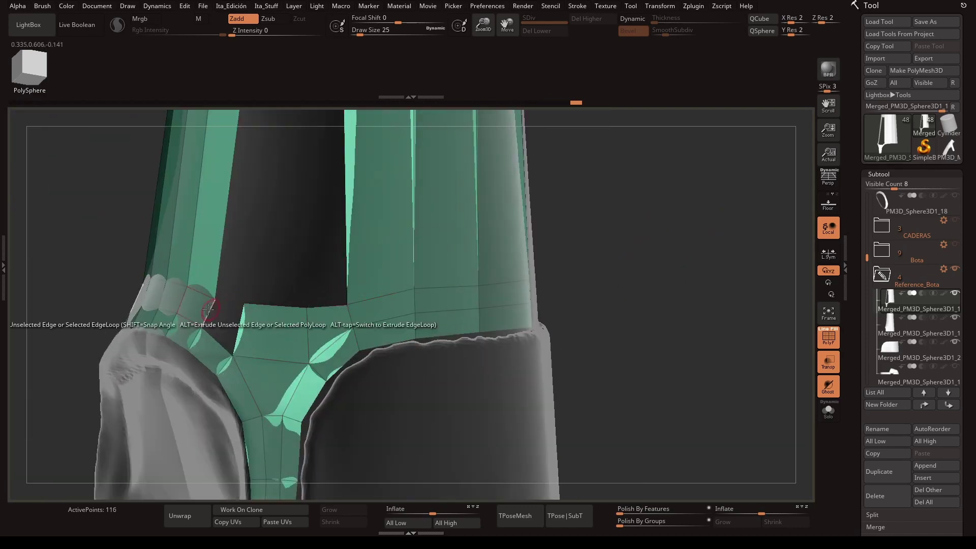
mouse_move(247, 310)
left_mouse_down()
mouse_move(641, 362)
mouse_move(540, 299)
mouse_move(628, 200)
mouse_move(294, 436)
mouse_move(329, 309)
left_mouse_up()
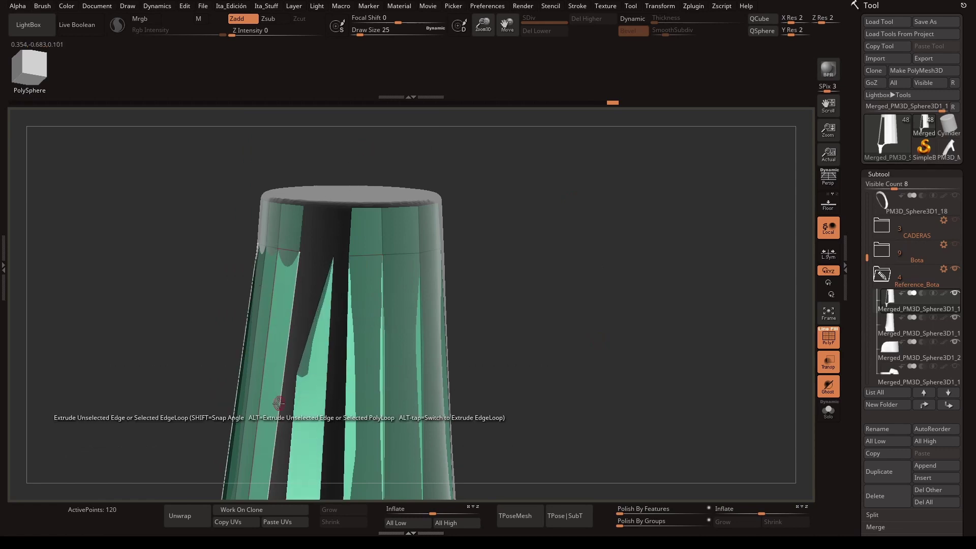
mouse_move(249, 261)
left_mouse_down("alt")
mouse_move(328, 176)
mouse_move(354, 258)
mouse_move(313, 326)
left_mouse_up("alt")
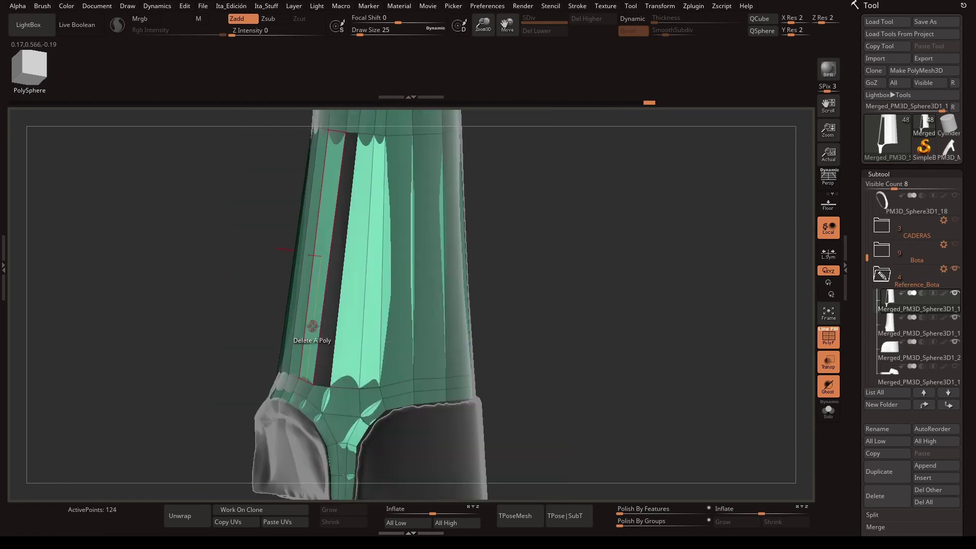
mouse_move(500, 309)
left_mouse_down()
mouse_move(430, 307)
mouse_move(447, 251)
left_mouse_up()
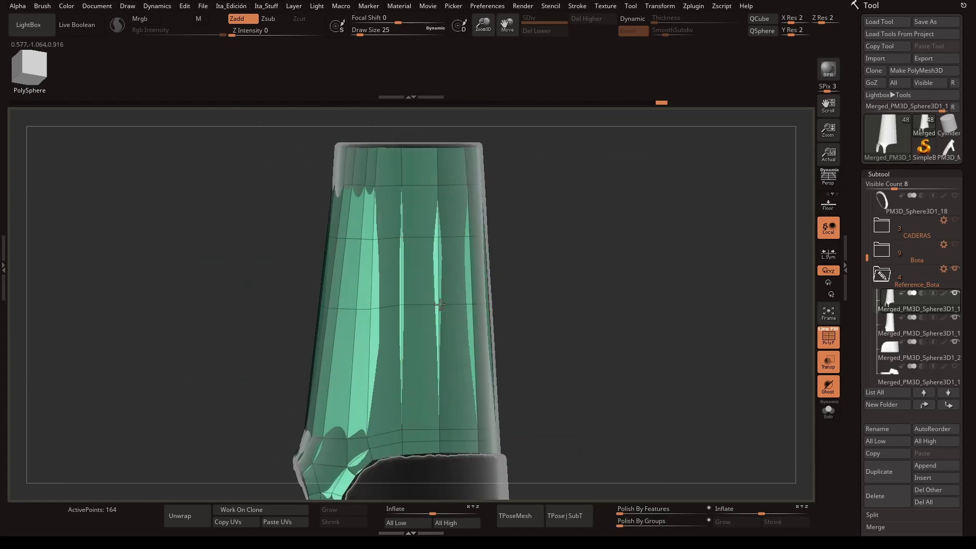
- Reposition the retopology mesh with the transform gizmo and check the edited flaps
key("w")
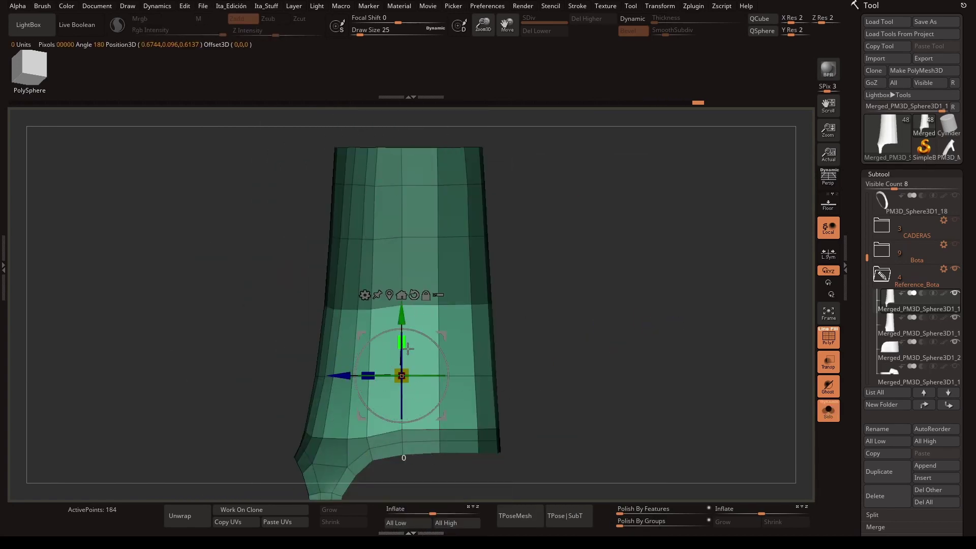
left_click_drag(408, 348, 413, 193, "alt")
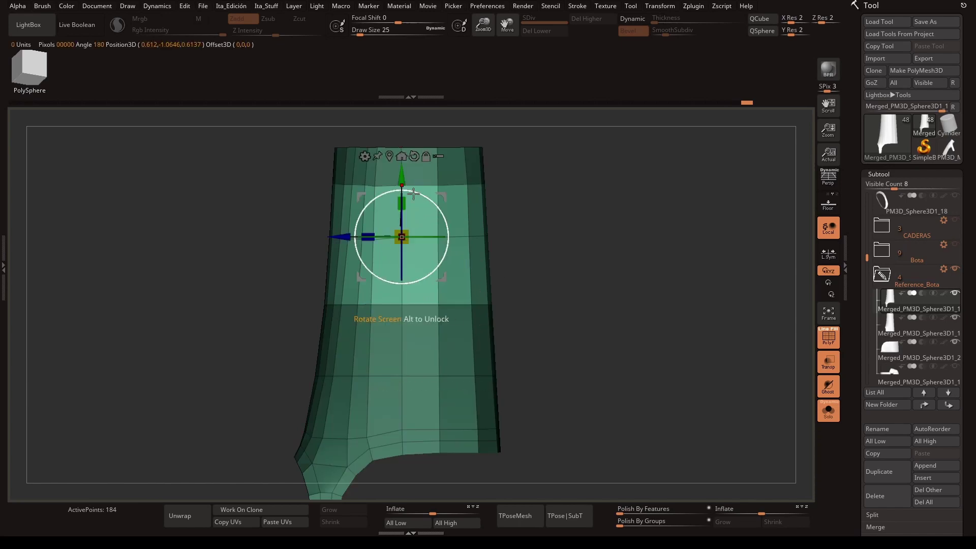
left_click_drag(585, 285, 605, 282)
key("q")
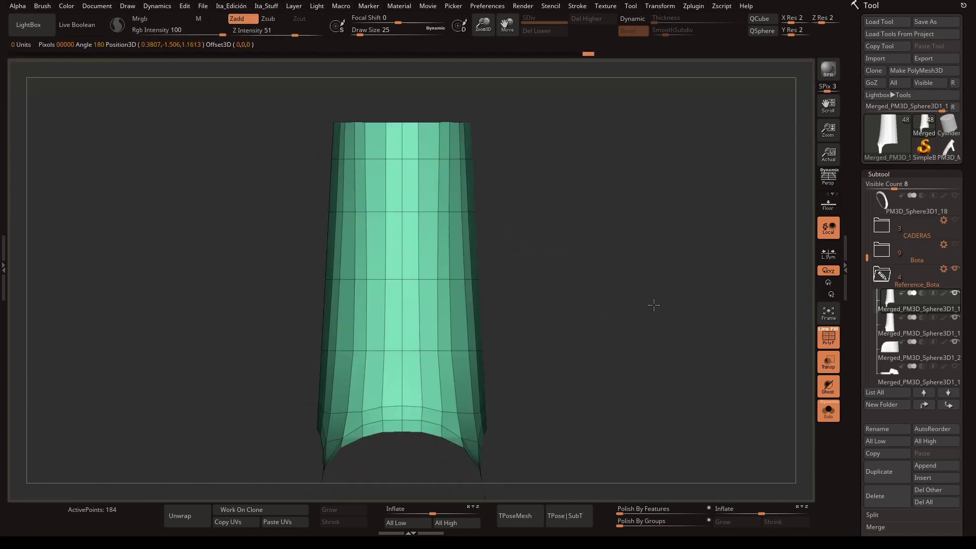
key("b")
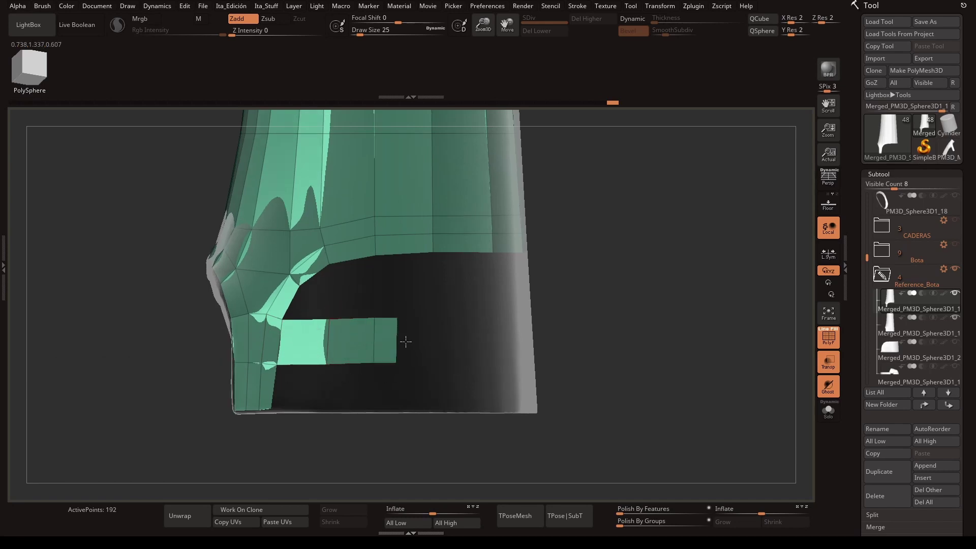
left_click_drag(637, 324, 674, 298)
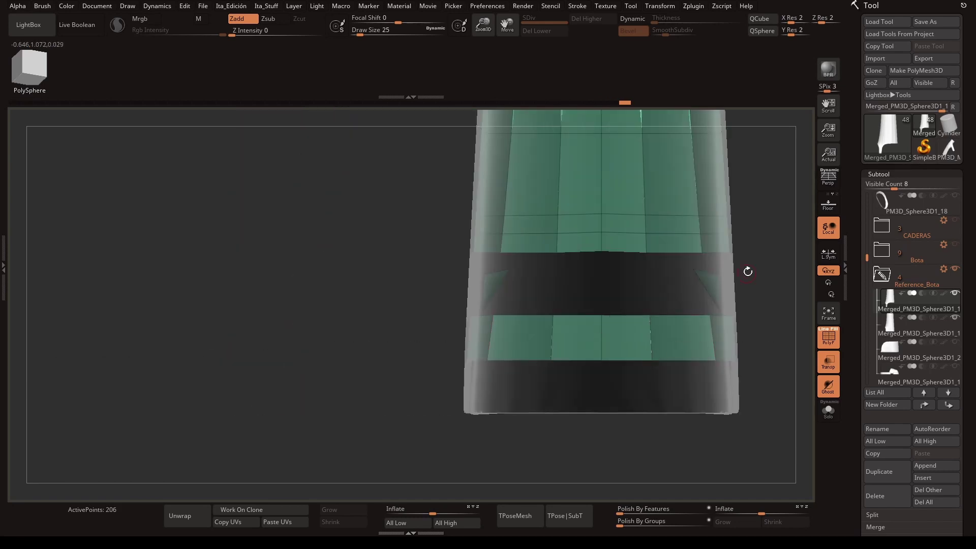
left_click_drag(747, 271, 480, 375)
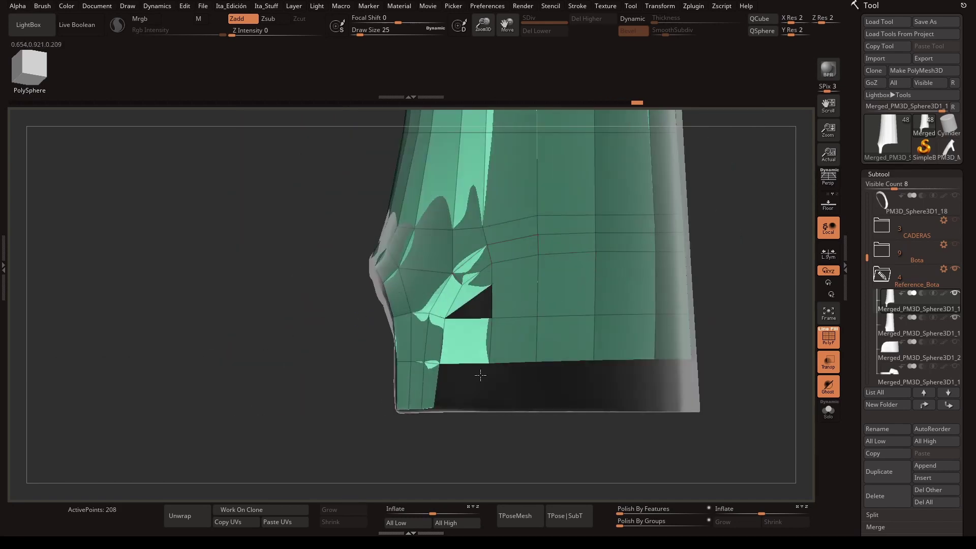
left_click_drag(814, 305, 531, 340)
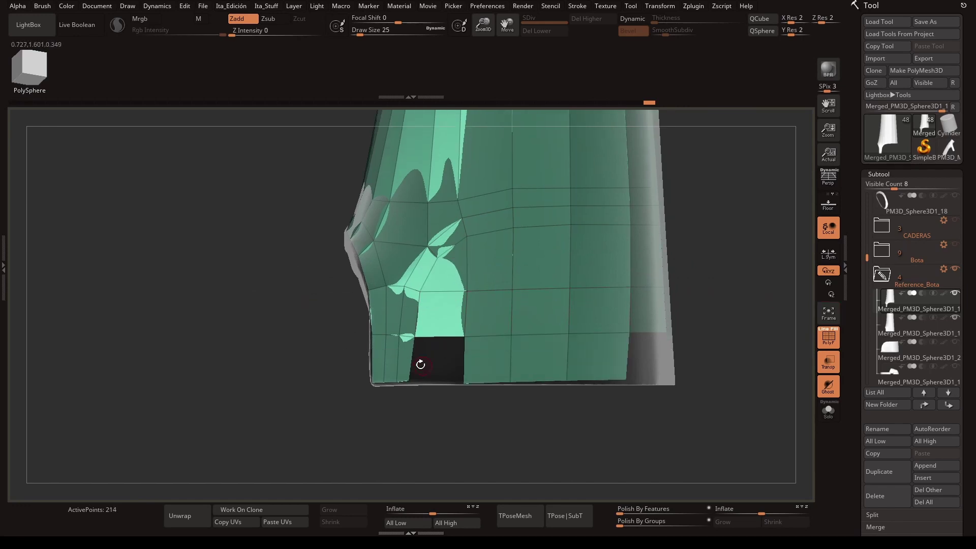
left_click_drag(420, 365, 522, 307)
left_click_drag(732, 290, 412, 379)
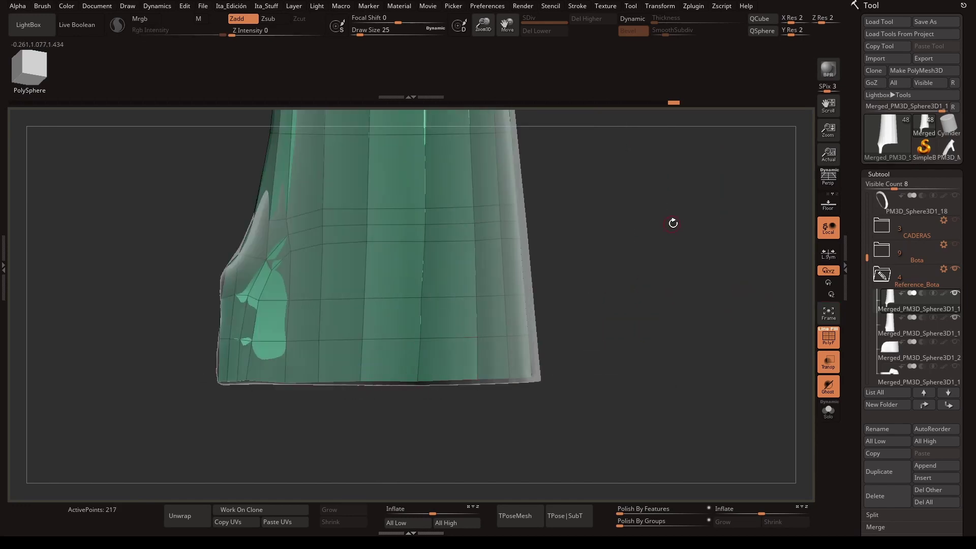
mouse_move(673, 224)
left_mouse_down()
mouse_move(627, 331)
mouse_move(636, 292)
left_mouse_up()
- Insert a vertical edge loop around the shaft
key("space")
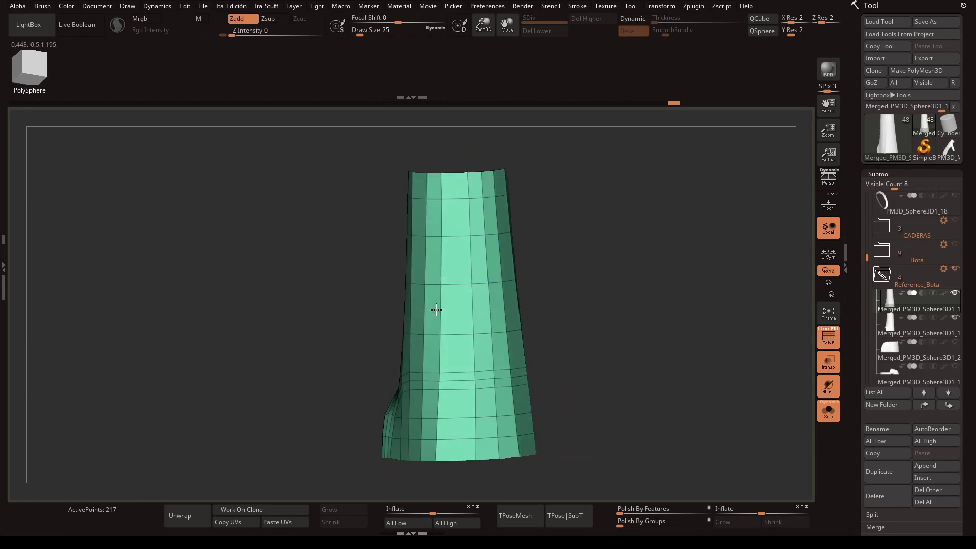
left_click_drag(451, 283, 580, 307)
left_click(460, 283)
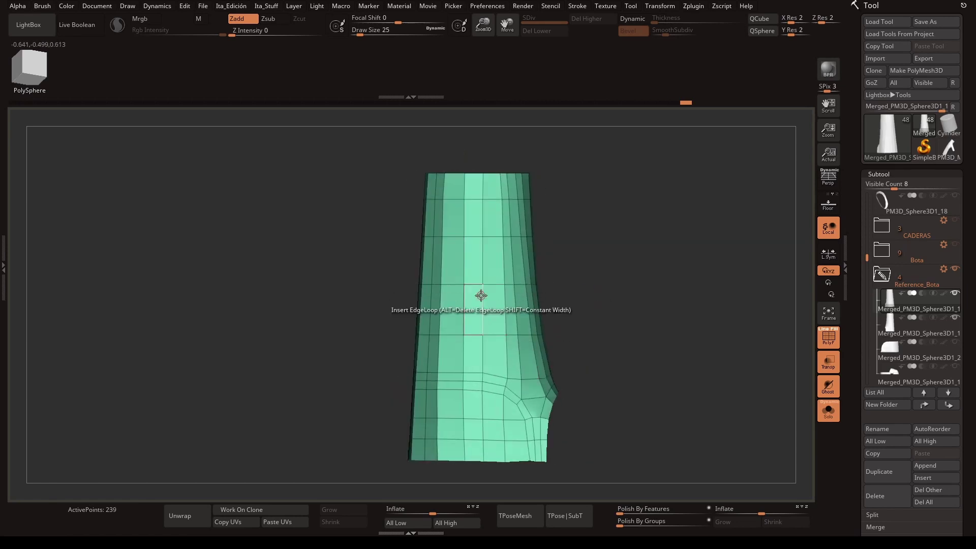
mouse_move(481, 296)
left_mouse_down()
mouse_move(627, 322)
mouse_move(492, 298)
mouse_move(523, 247)
left_mouse_up()
- Regroup the shaft into pink upper and white lower polygroups using brush size 381
key("space")
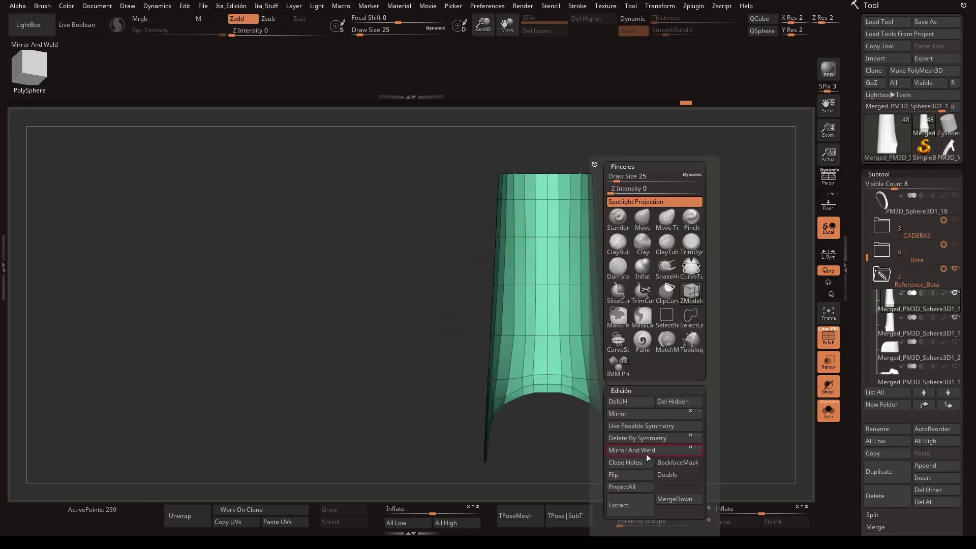
left_click_drag(359, 32, 375, 32)
mouse_move(661, 305)
left_mouse_down()
mouse_move(533, 250)
mouse_move(626, 338)
mouse_move(710, 309)
left_mouse_up()
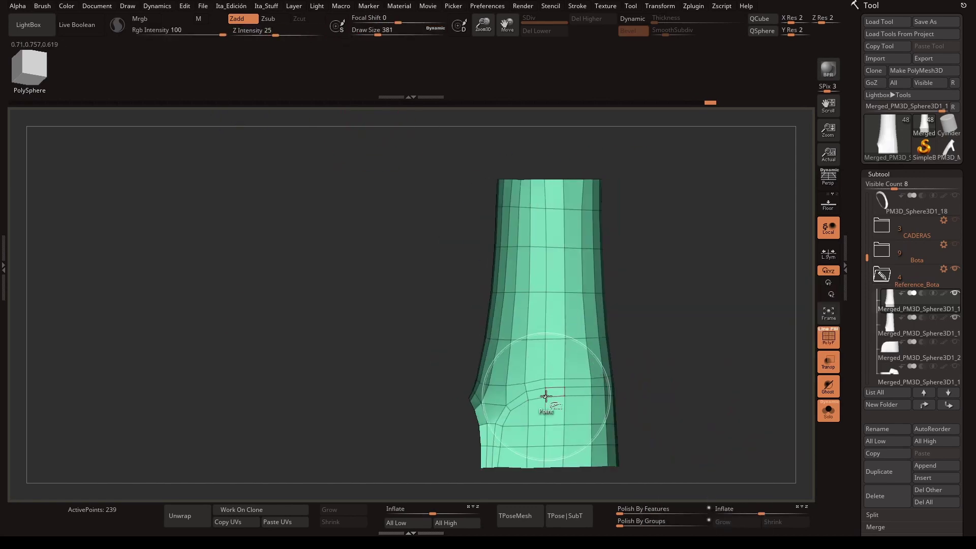
key("space")
left_click(723, 401)
left_click(724, 346, "ctrl+shift")
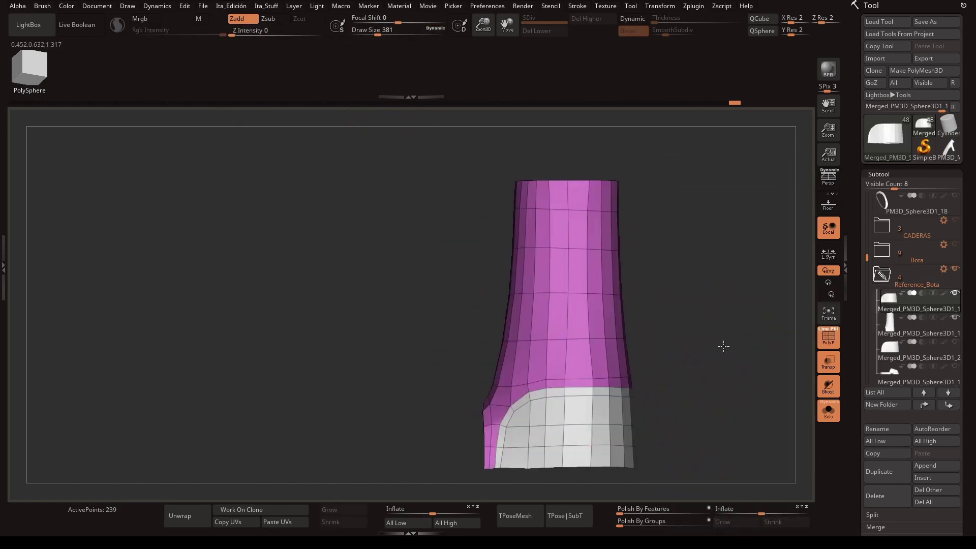
mouse_move(723, 346)
left_mouse_down()
mouse_move(667, 353)
mouse_move(636, 279)
mouse_move(673, 349)
mouse_move(596, 333)
mouse_move(654, 337)
mouse_move(602, 342)
mouse_move(619, 368)
mouse_move(311, 224)
mouse_move(661, 285)
left_mouse_up()
- Set the brush size to 49 and view the boot opening's rim
key("w")
key("space")
key("q")
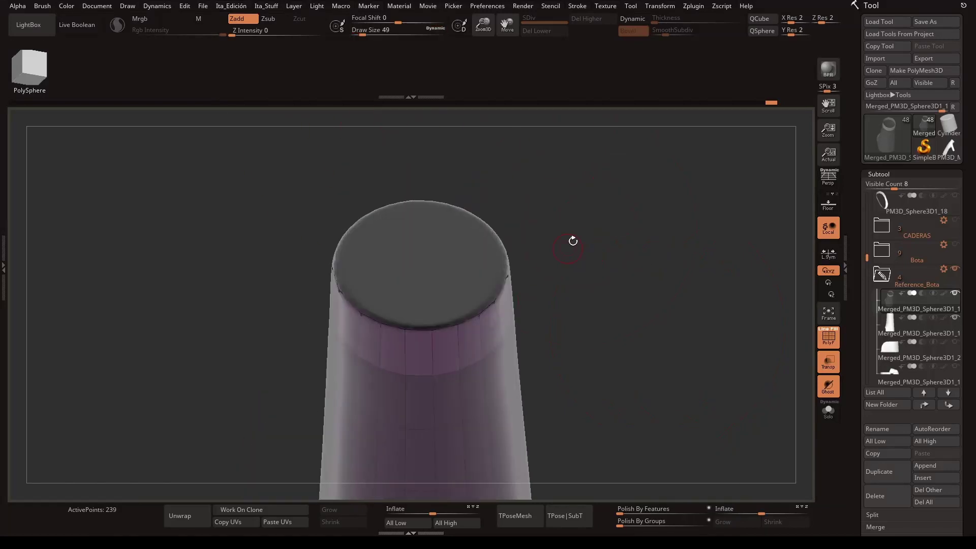
left_click_drag(573, 241, 554, 243)
key("space")
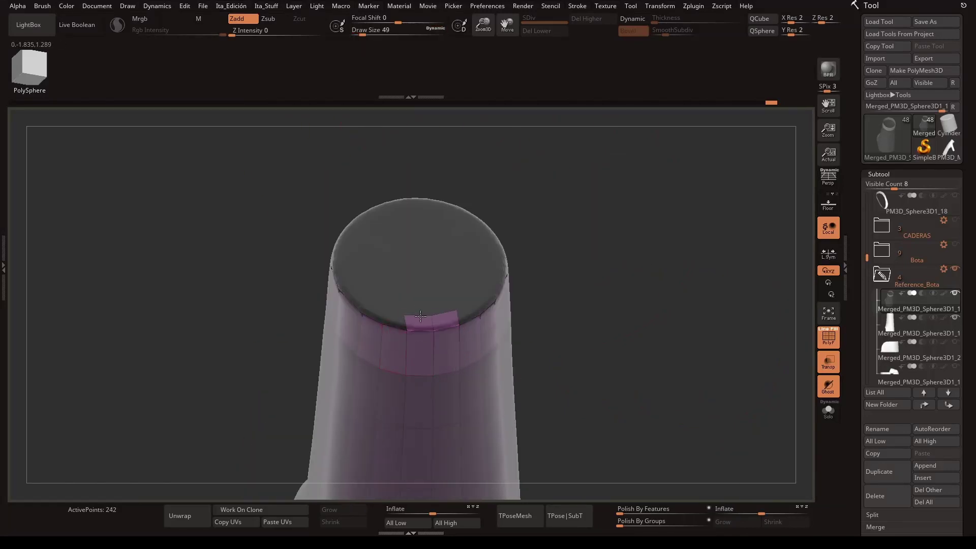
mouse_move(584, 325)
left_mouse_down()
mouse_move(457, 297)
mouse_move(592, 248)
left_mouse_up()
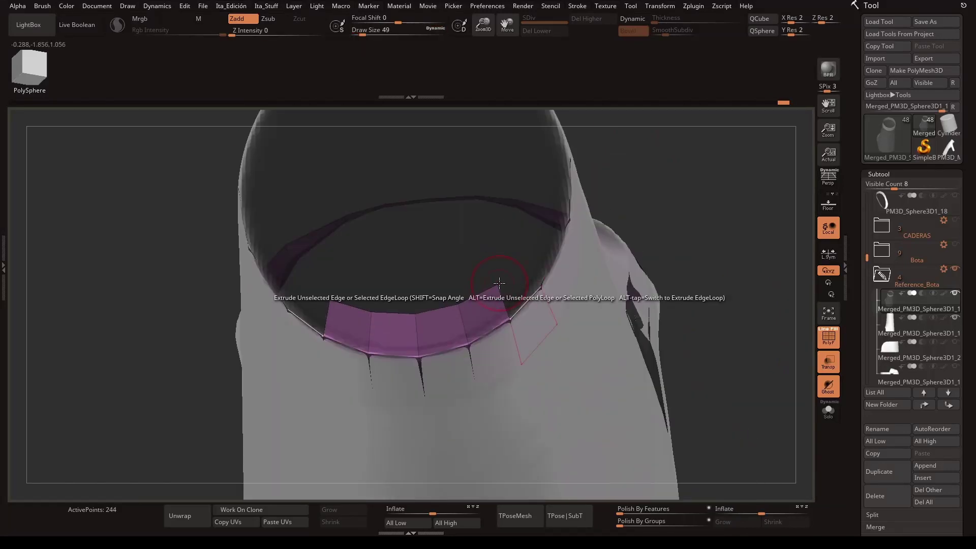
key("q")
left_click_drag(494, 286, 667, 244)
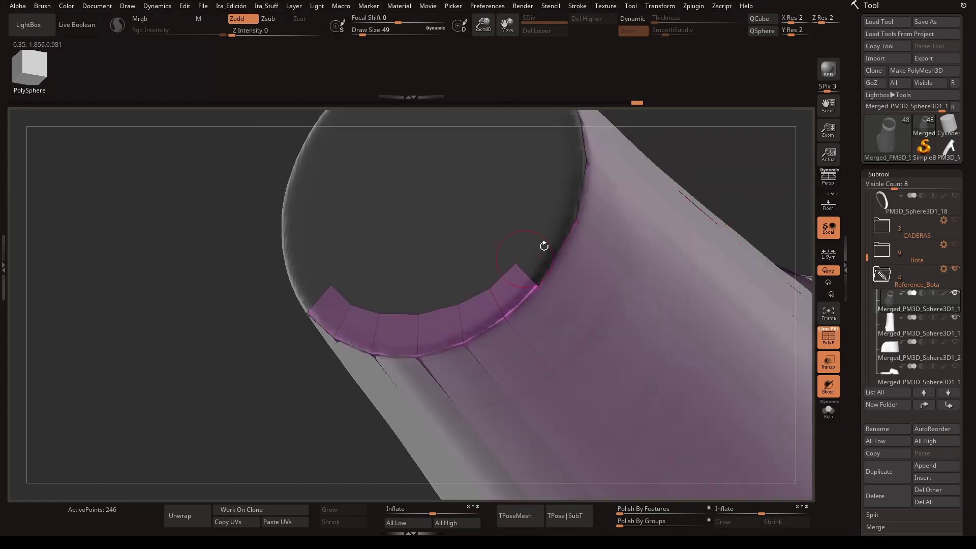
left_click_drag(543, 246, 636, 277)
left_click_drag(552, 276, 475, 228)
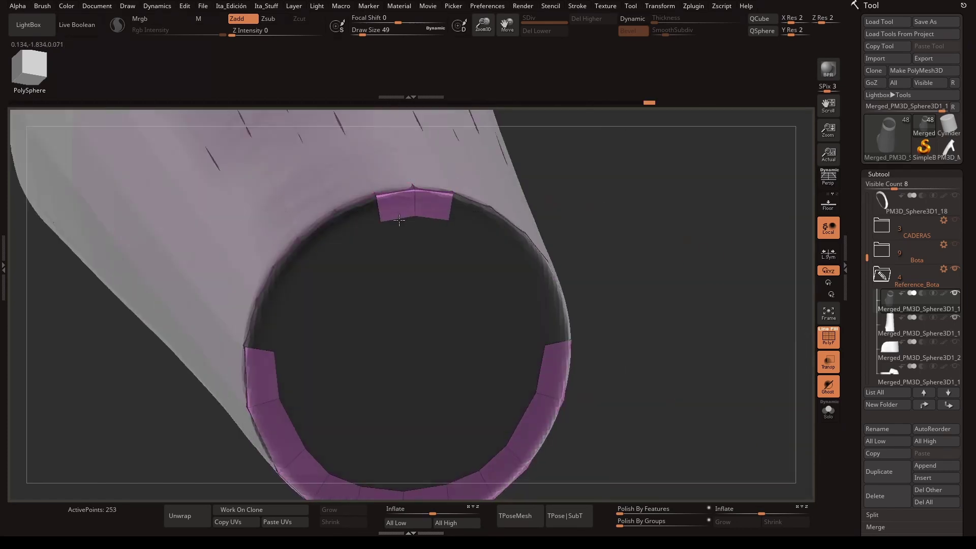
- Extrude a polygon along the rim, insert an edge loop, and bridge across the opening
left_click_drag(549, 252, 563, 283)
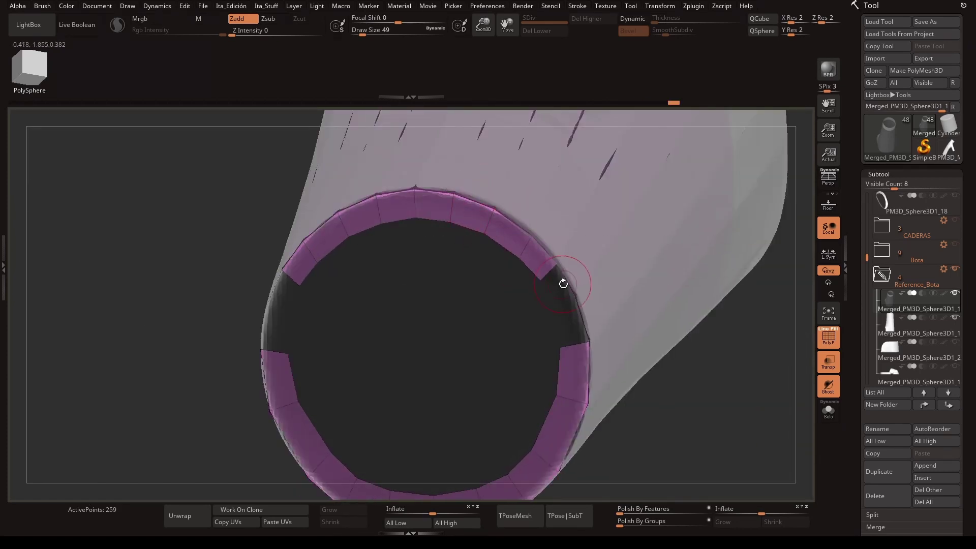
mouse_move(553, 335)
left_mouse_down("shift")
mouse_move(500, 288)
mouse_move(546, 284)
left_mouse_up("shift")
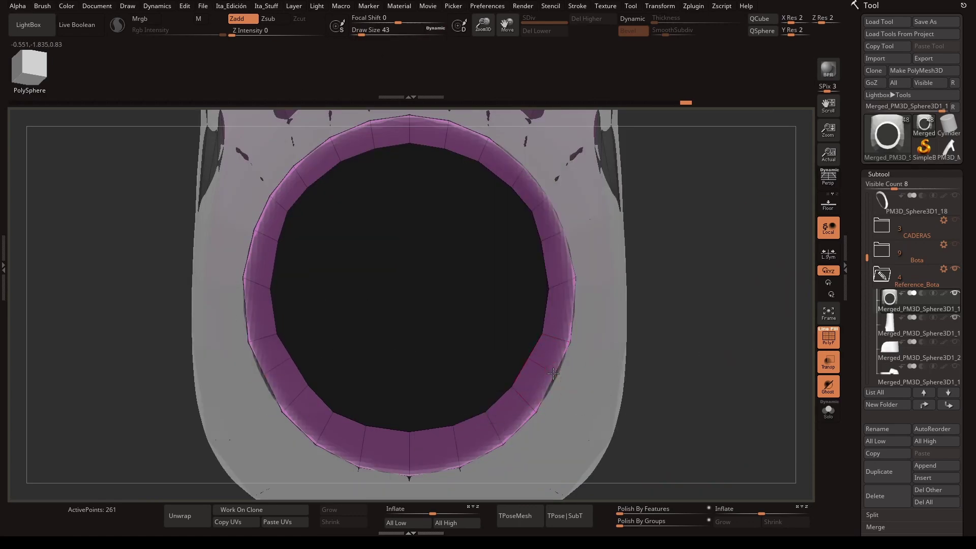
key("space")
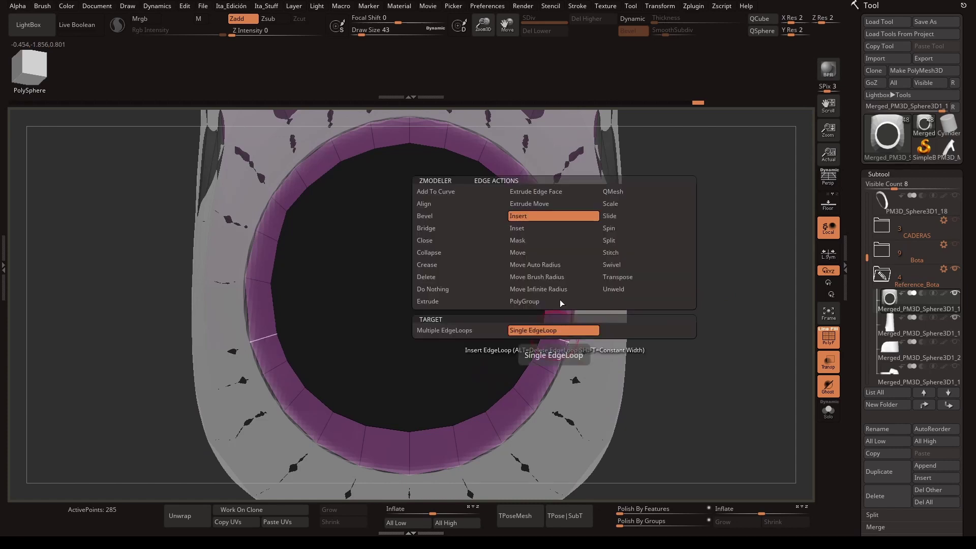
left_click(554, 329)
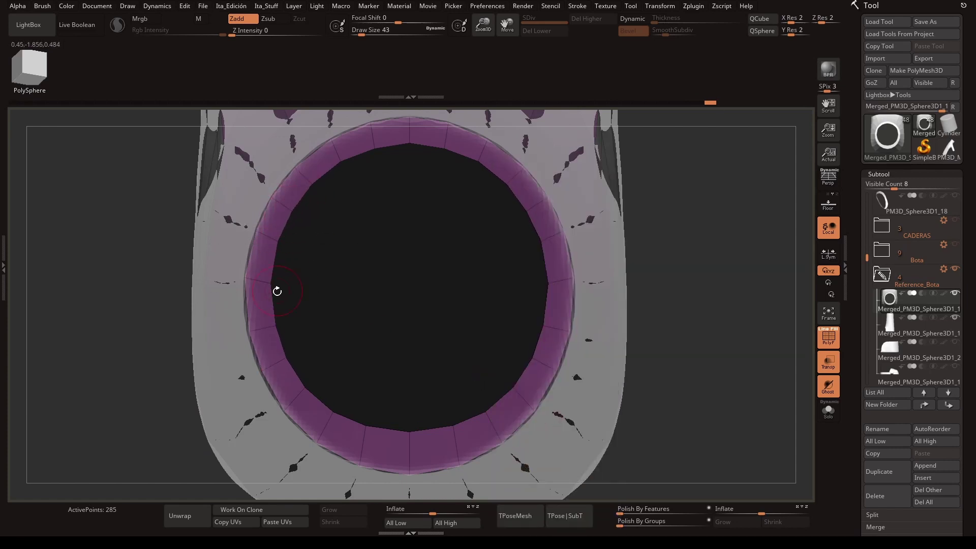
key("space")
left_click(174, 257)
left_click(265, 285)
left_click(556, 300)
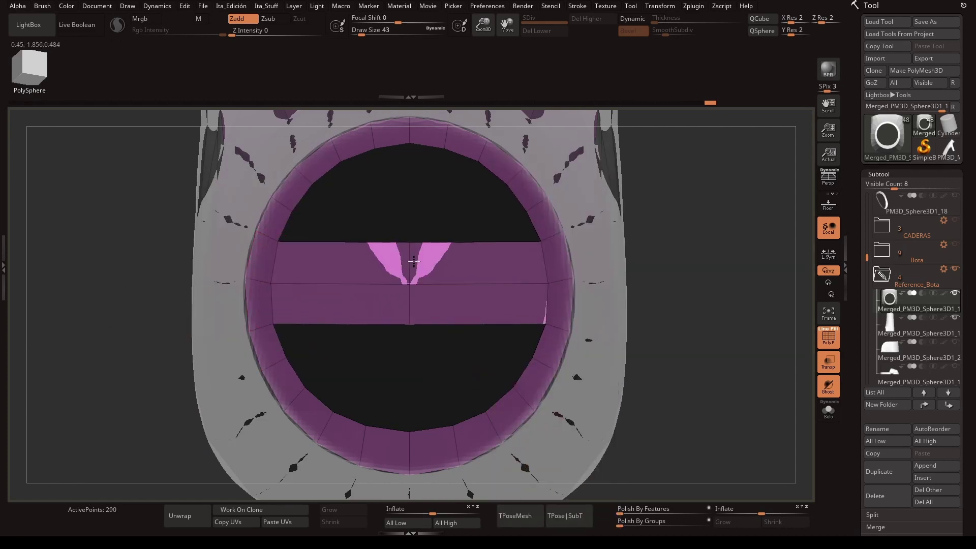
- Extrude strips into the upper and lower openings with an edge across them
left_click_drag(411, 325, 412, 344)
left_click_drag(373, 247, 394, 244)
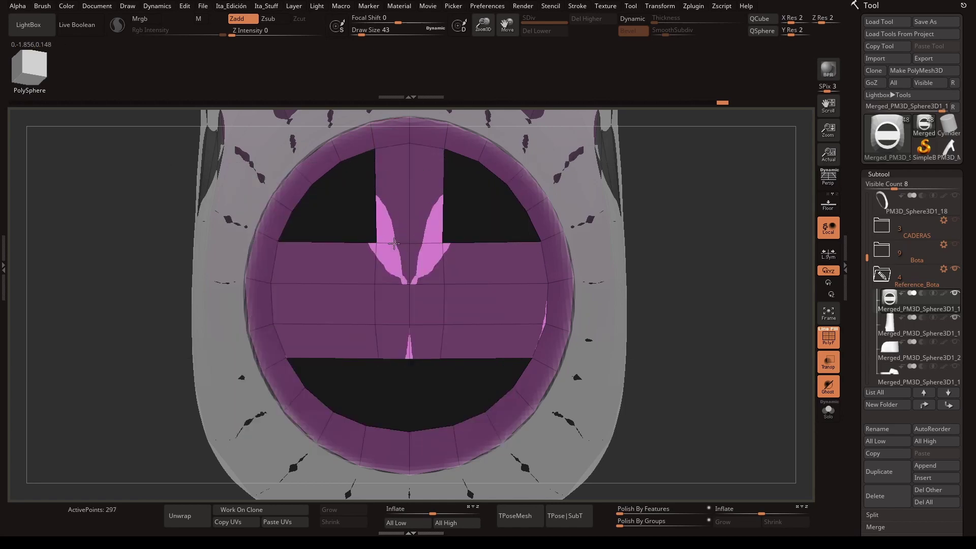
left_click(376, 423)
key("space")
left_click(335, 259)
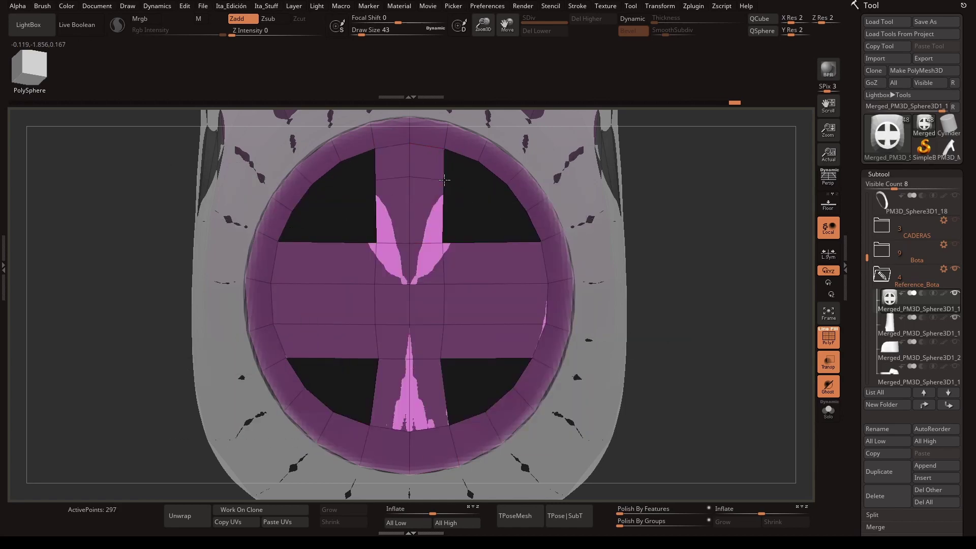
key("space")
left_click(414, 218)
left_click_drag(479, 219, 504, 370)
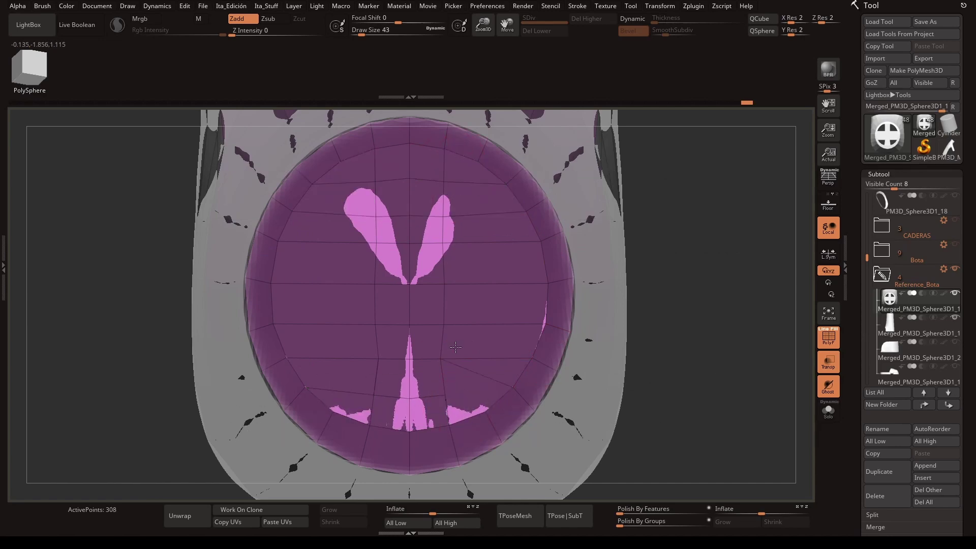
- Inset the sole faces into concentric rings and stitch two points across the centre
left_click(425, 239)
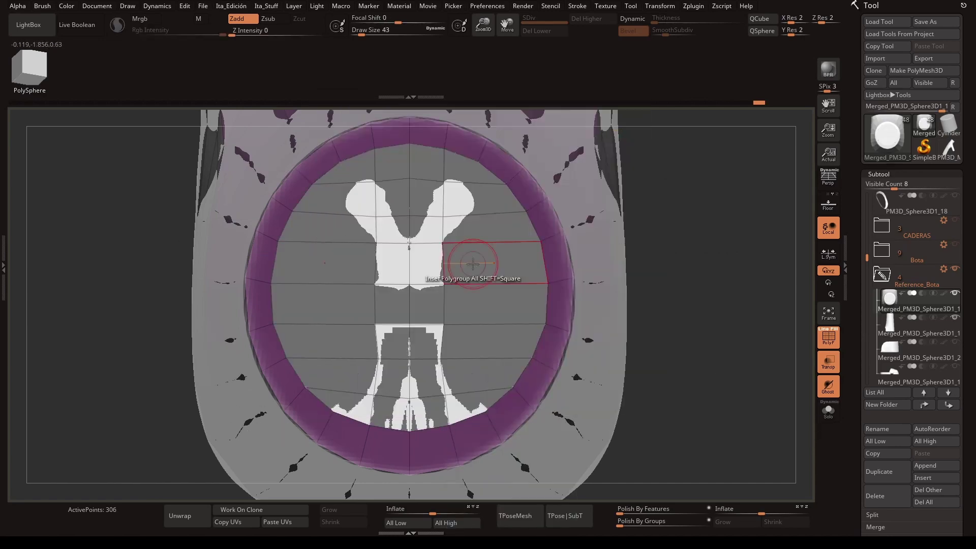
left_click_drag(473, 263, 471, 285)
key("ctrl+shift+s")
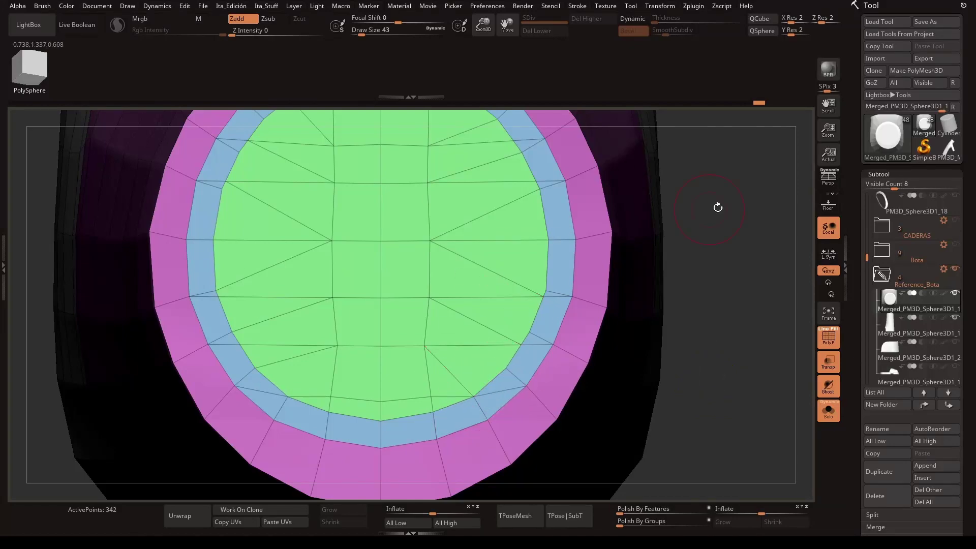
left_click_drag(718, 208, 510, 219)
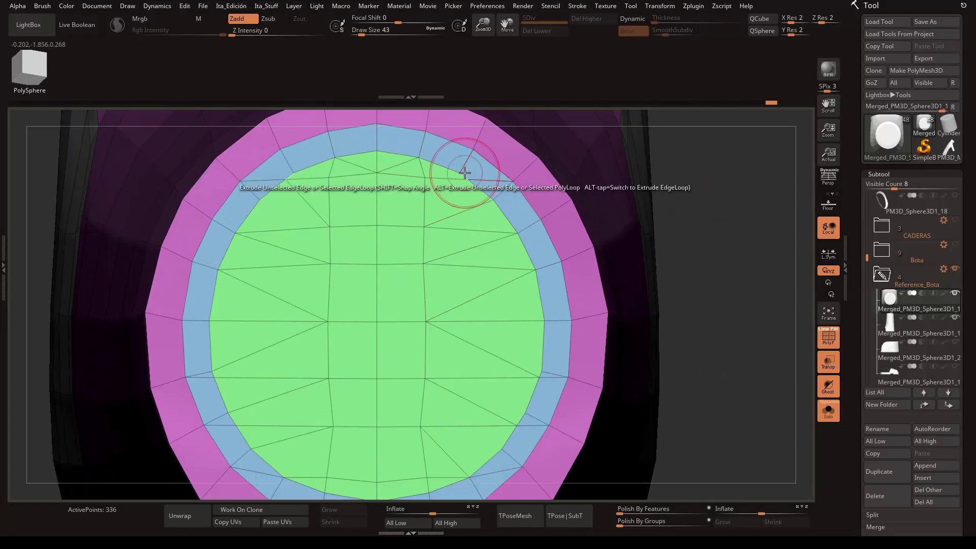
key("ctrl+z")
key("ctrl+z")
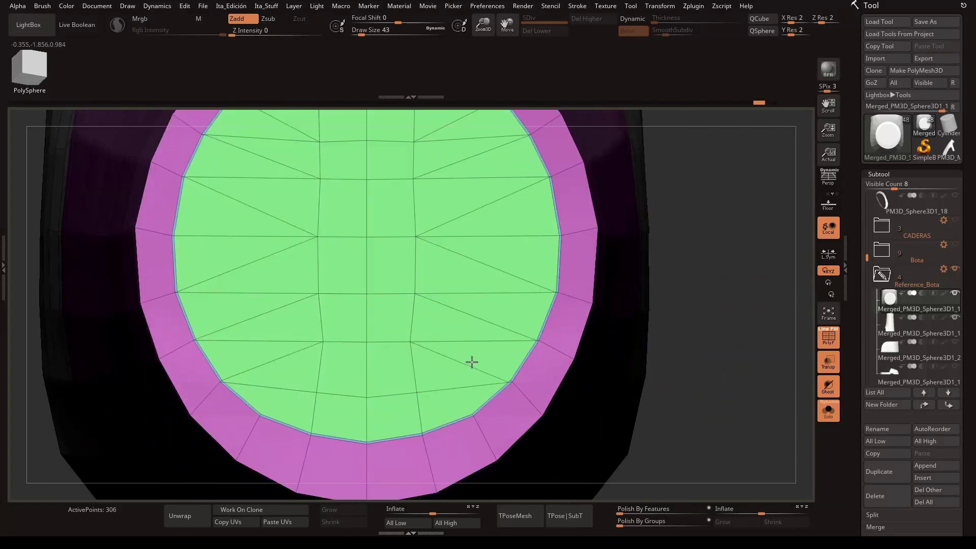
key("ctrl+z")
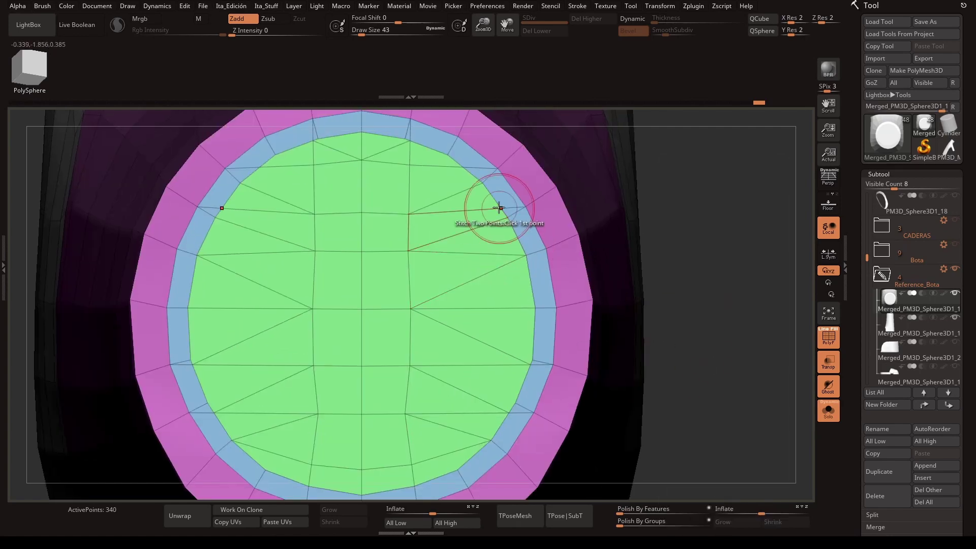
left_click(501, 209)
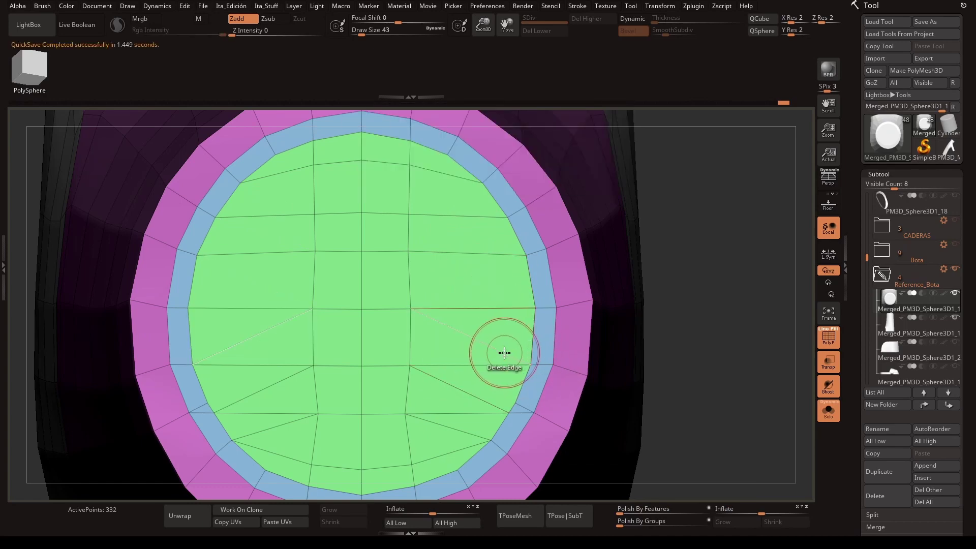
key("f")
mouse_move(669, 366)
left_mouse_down()
mouse_move(709, 352)
mouse_move(626, 300)
mouse_move(621, 331)
mouse_move(617, 232)
mouse_move(439, 326)
left_mouse_up()
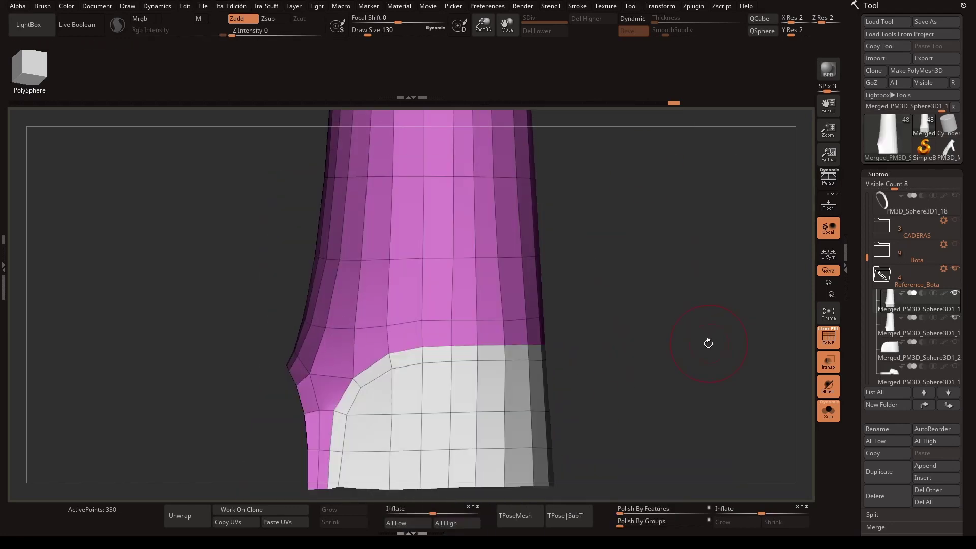
- Hide the polygroup colours and reduce the brush size to 49
mouse_move(708, 343)
left_mouse_down()
mouse_move(641, 331)
mouse_move(584, 340)
mouse_move(573, 327)
mouse_move(589, 339)
mouse_move(638, 283)
left_mouse_up()
key("shift+f")
key("shift+f")
left_click_drag(376, 31, 362, 30)
left_click_drag(635, 229, 452, 336)
left_click_drag(411, 303, 390, 248)
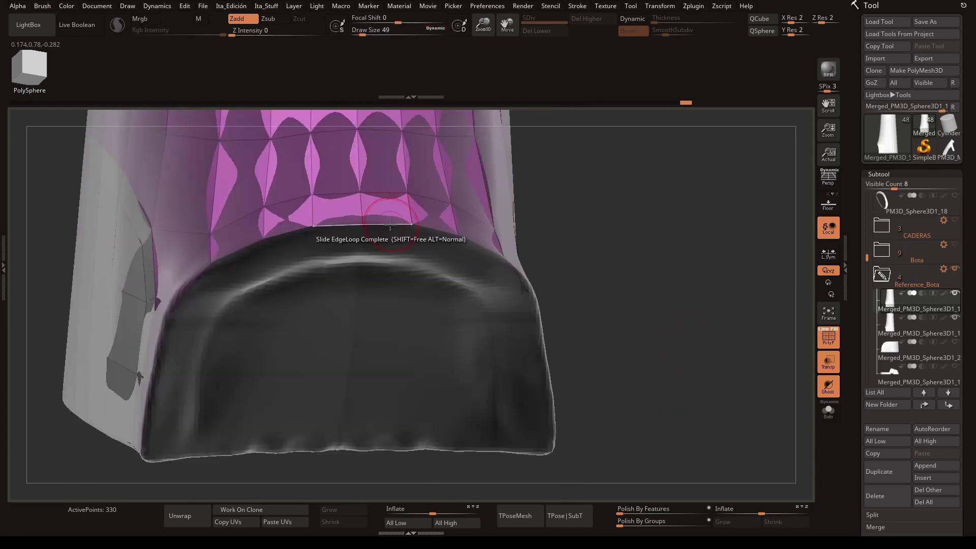
- Extrude flaps from the lower rim into the front opening and reposition them with the gizmo
left_click_drag(482, 249, 527, 299)
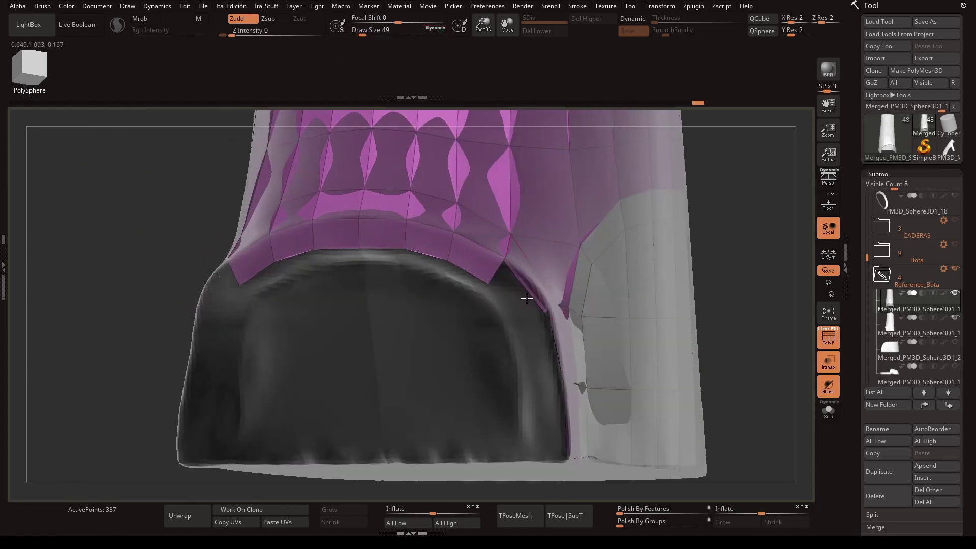
left_click_drag(558, 356, 570, 371)
left_click_drag(738, 330, 477, 293)
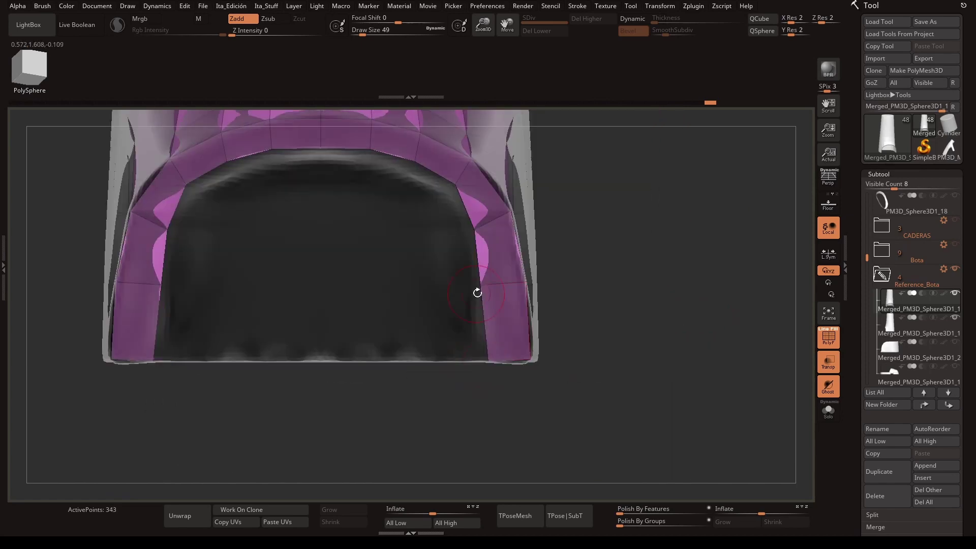
left_click_drag(490, 361, 661, 305)
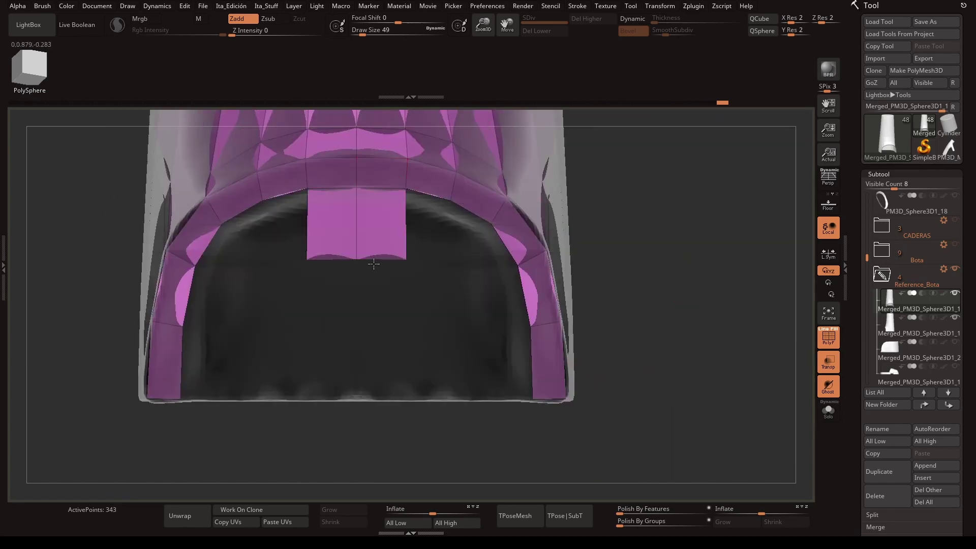
left_click_drag(350, 191, 448, 400)
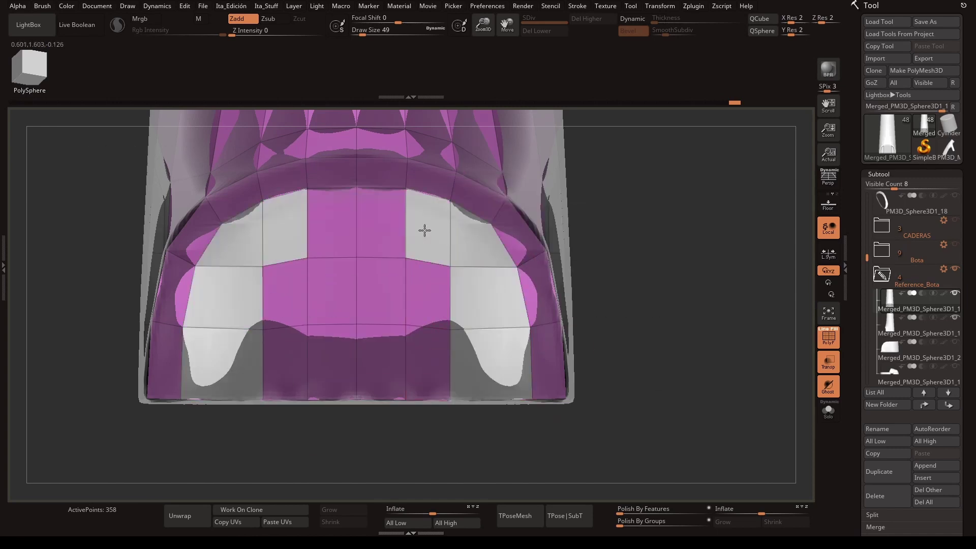
mouse_move(425, 227)
left_mouse_down()
mouse_move(567, 299)
mouse_move(385, 278)
left_mouse_up()
key("w")
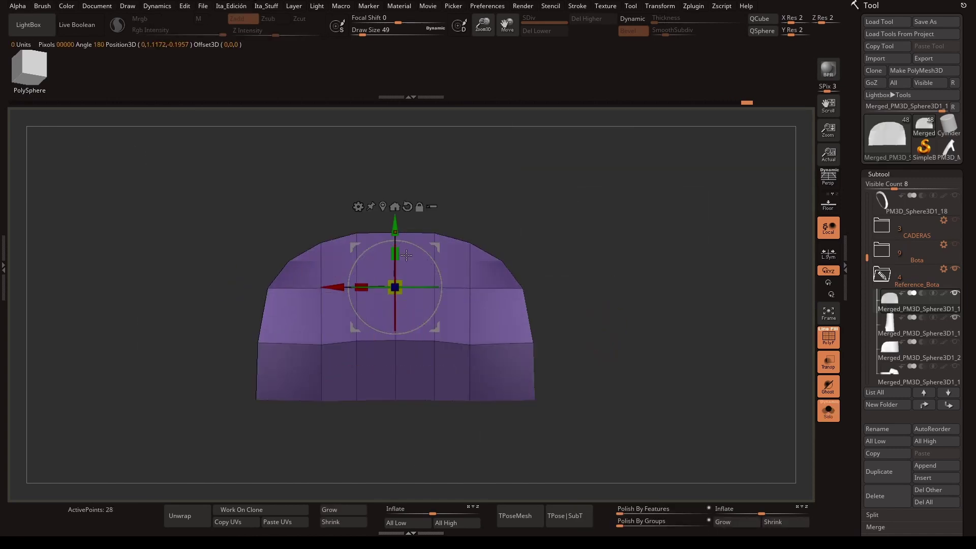
key("q")
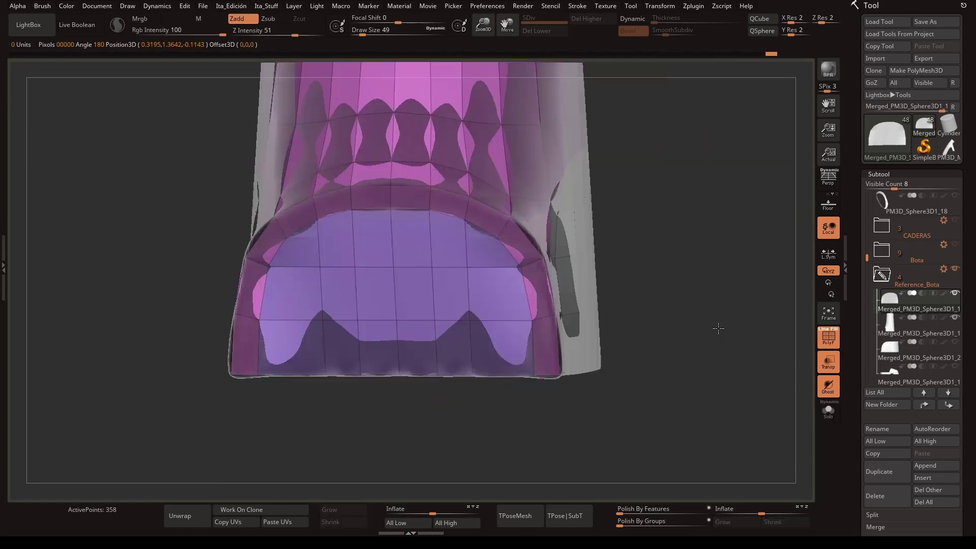
- Insert an edge loop across the new front panel
key("space")
left_click(351, 312)
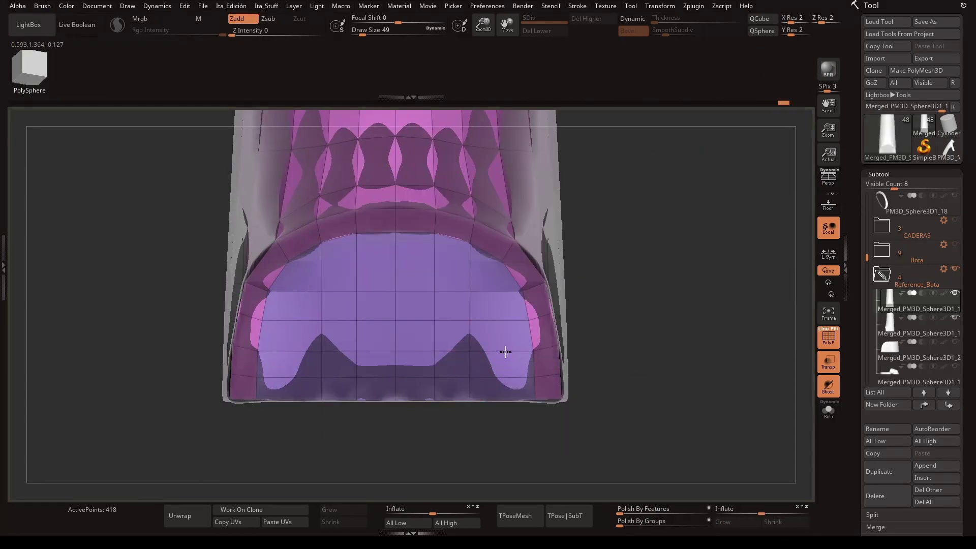
mouse_move(457, 422)
left_mouse_down()
mouse_move(429, 354)
mouse_move(521, 418)
mouse_move(699, 315)
mouse_move(645, 276)
mouse_move(524, 296)
left_mouse_up()
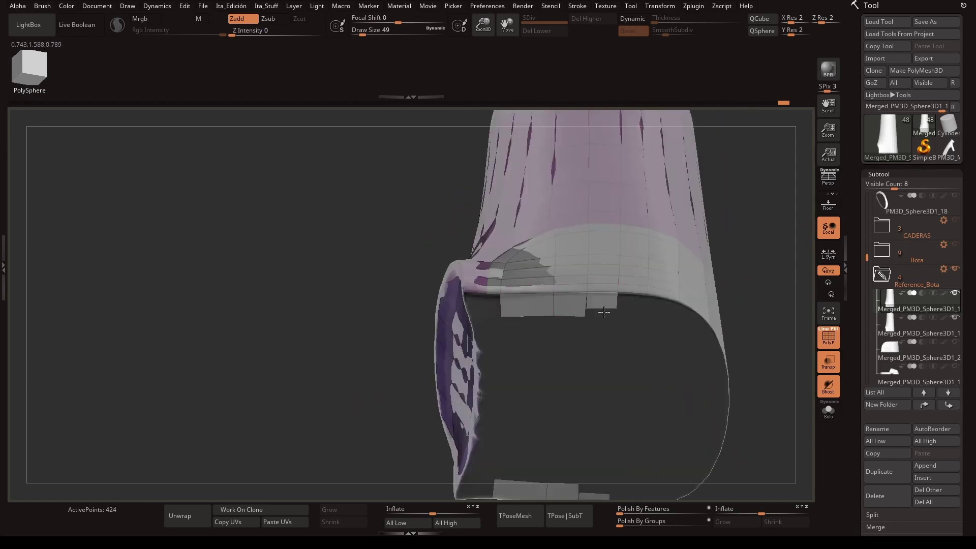
left_click_drag(680, 323, 618, 265)
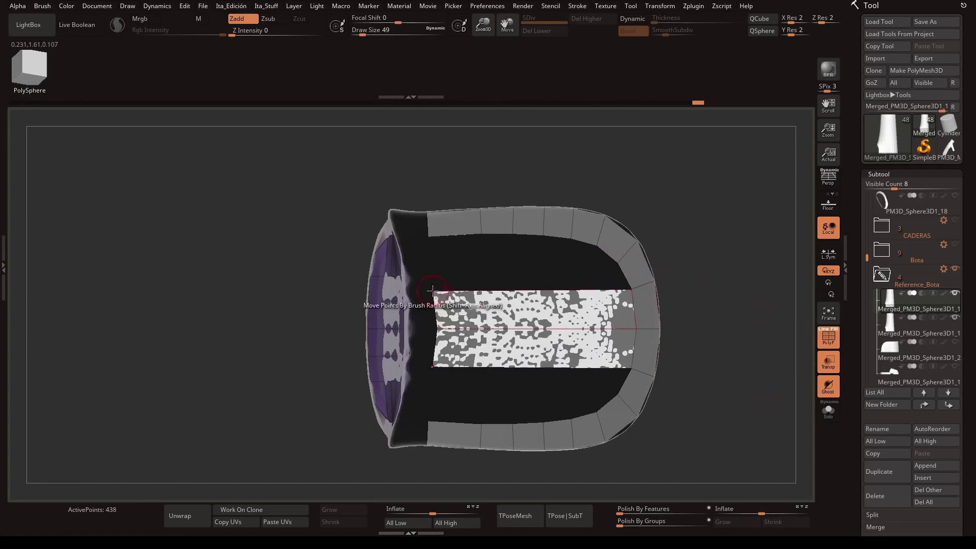
left_click_drag(433, 290, 726, 286)
- Project the front panel onto the boot surface with Project All
key("space")
left_click(513, 356)
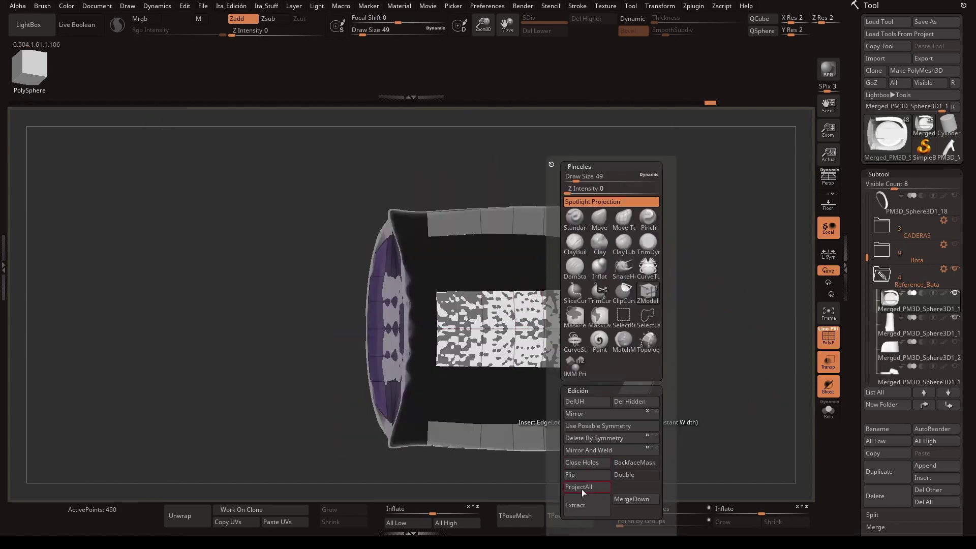
left_click_drag(462, 218, 501, 252)
left_click_drag(559, 289, 585, 286)
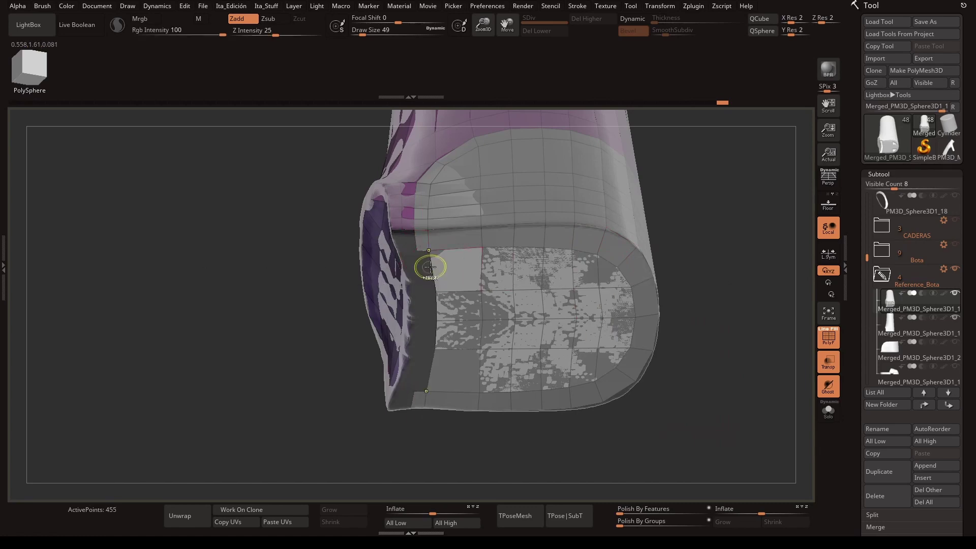
key("ctrl+z")
key("ctrl+z")
key("ctrl+z")
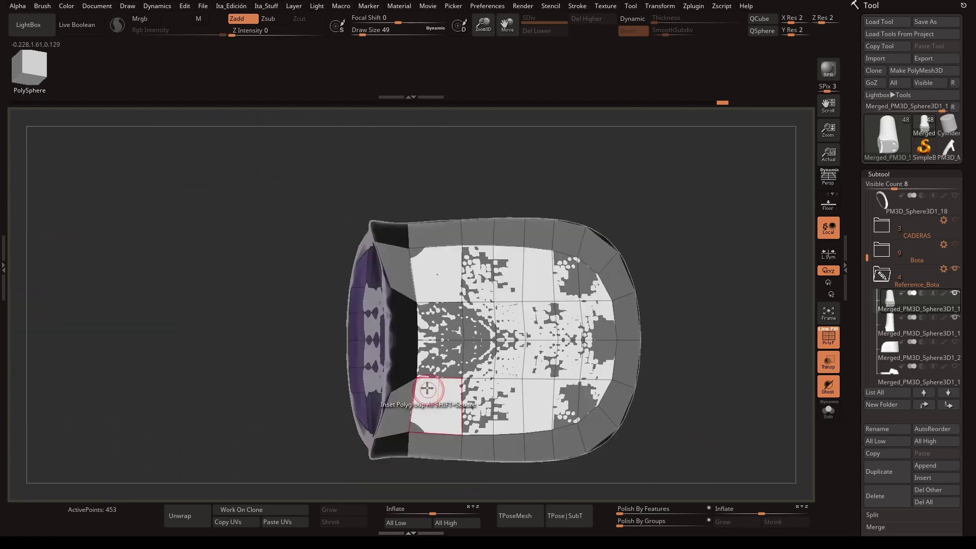
- Extrude an extra rim edge at the panel's open end
key("ctrl+shift+z")
key("ctrl+shift+z")
key("space")
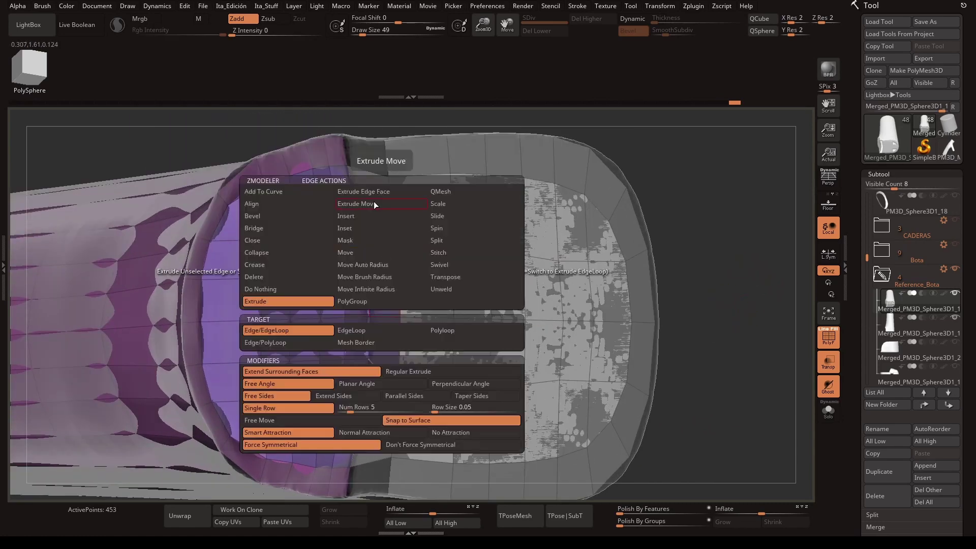
key("ctrl+shift+z")
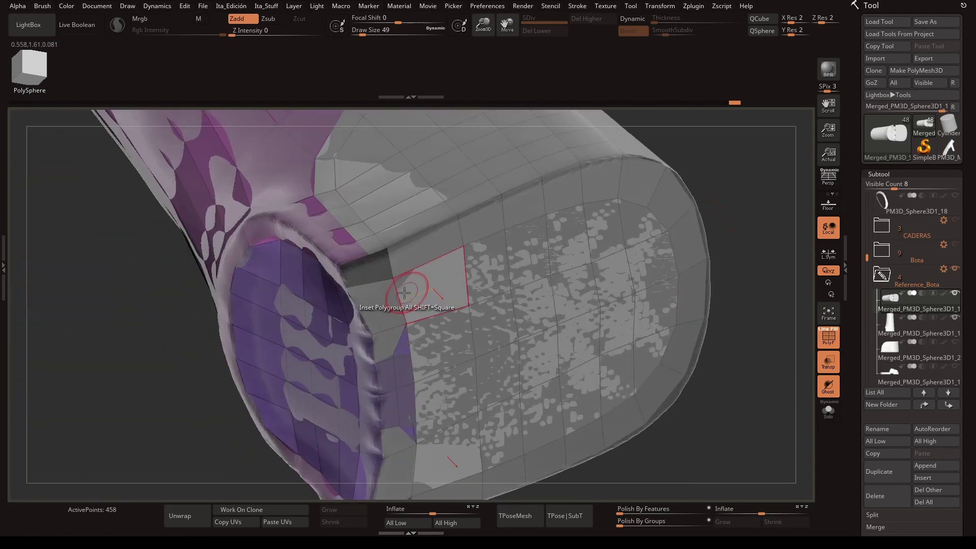
key("ctrl+shift+z")
- Delete a polygon near the bottom and close the panel's holes
key("space")
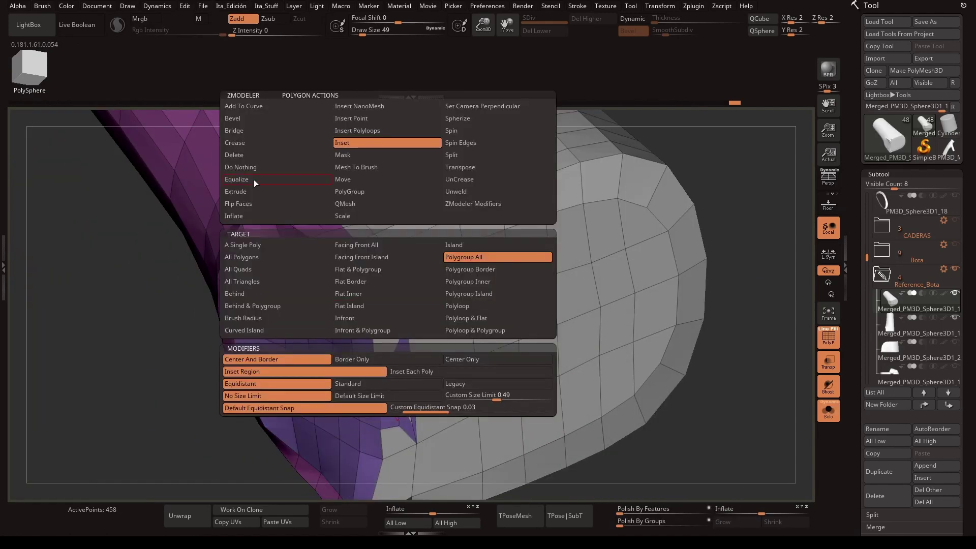
key("ctrl+z")
key("space")
key("ctrl+z")
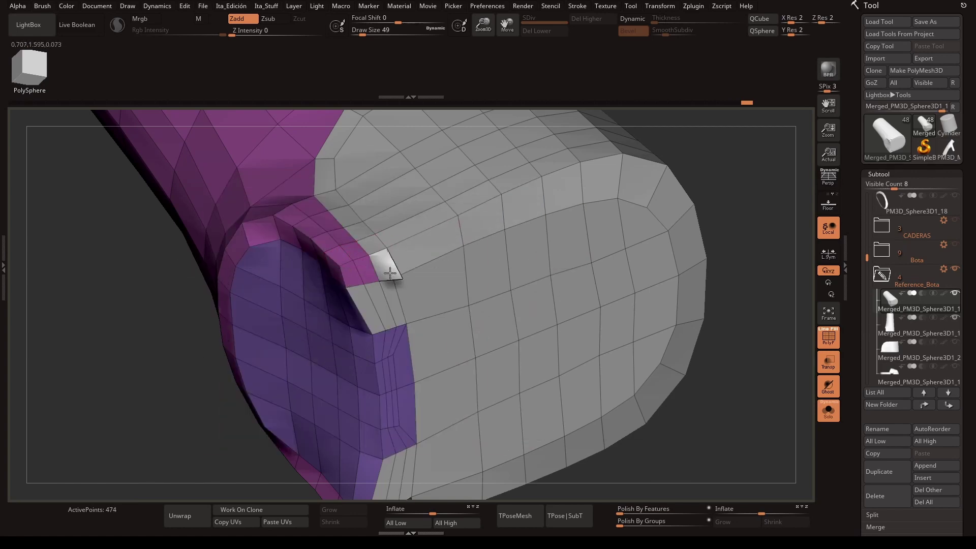
- Isolate single polygroups to check the pieces, then show the full mesh again
key("ctrl+shift+z")
key("ctrl+shift+z")
key("ctrl+shift+z")
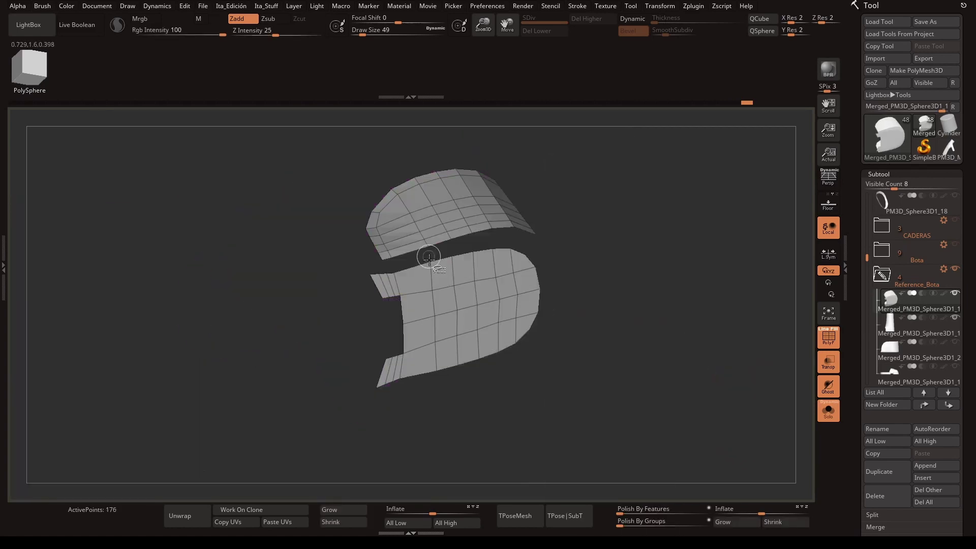
key("ctrl+shift+z")
key("space")
left_click(737, 410)
- Isolate one mesh piece and recolour it olive
left_click(389, 319, "ctrl+shift")
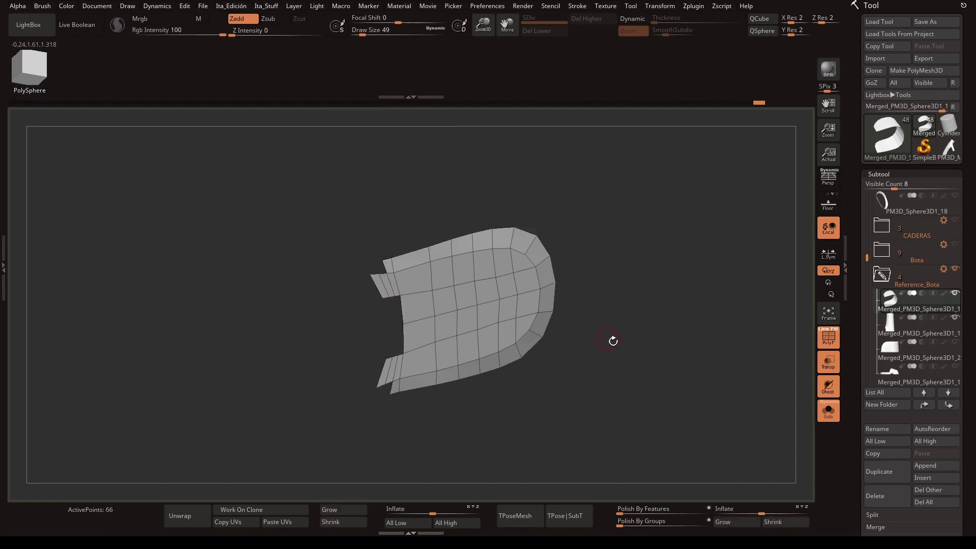
left_click(590, 339, "ctrl+shift")
left_click(374, 325, "ctrl+shift")
key("space")
left_click(656, 356)
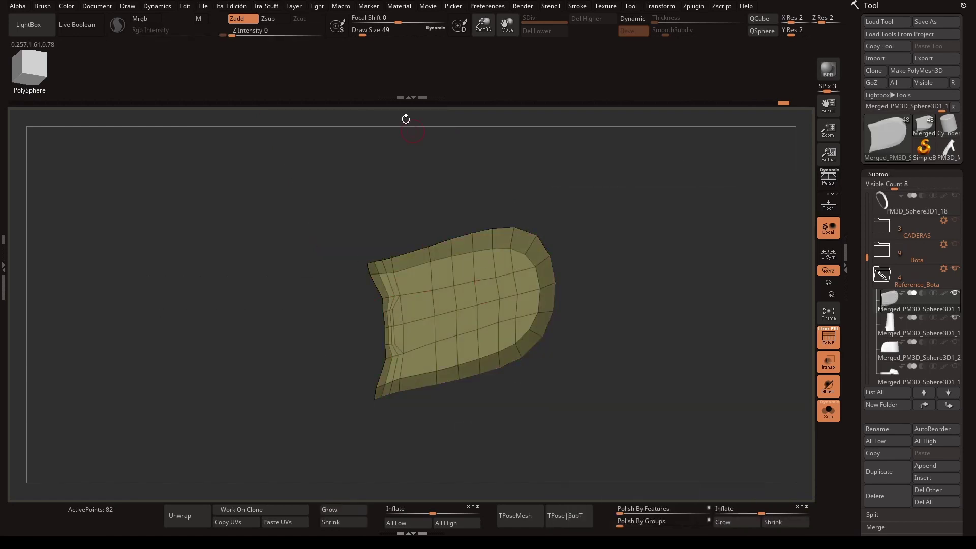
- Set brush size to 43 and insert an edge loop around the boot
left_click_drag(368, 34, 360, 33)
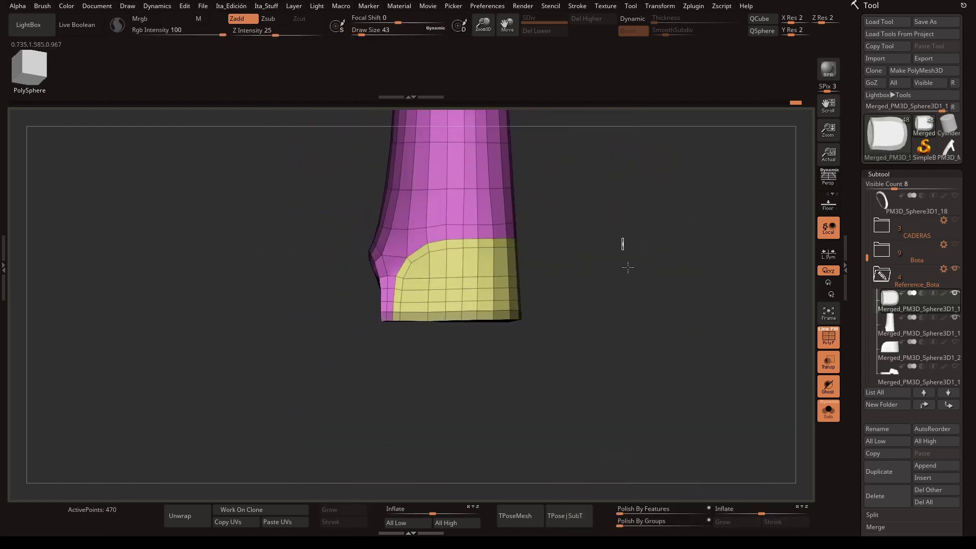
left_click_drag(627, 257, 451, 305)
left_click(399, 248)
right_click_drag(399, 248, 365, 314)
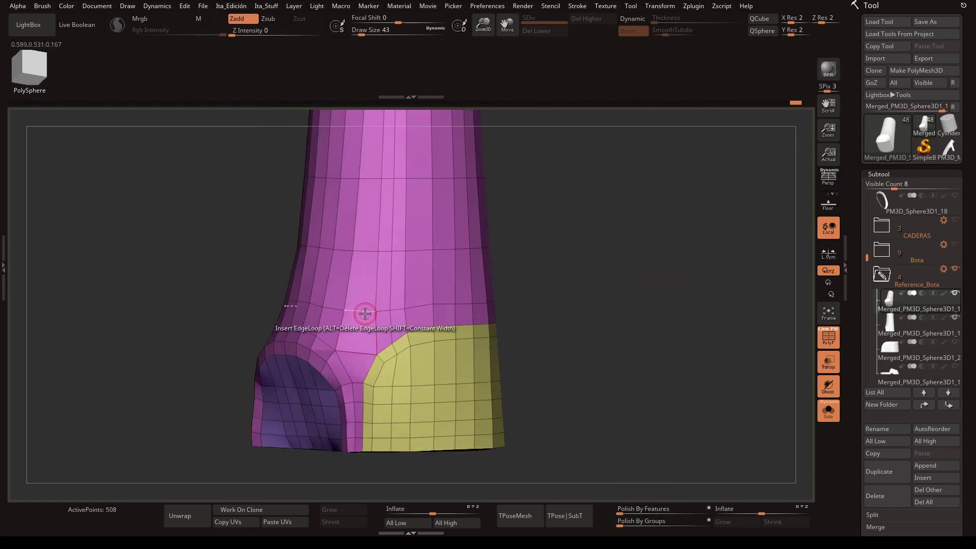
mouse_move(563, 490)
left_mouse_down()
mouse_move(601, 301)
mouse_move(420, 188)
left_mouse_up()
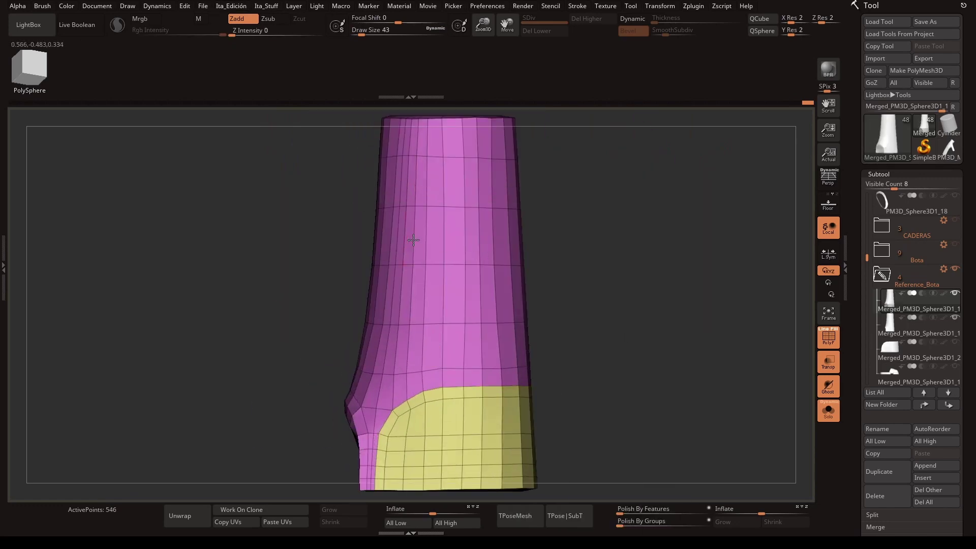
left_click_drag(638, 294, 390, 296)
- Isolate the pink upper section, apply MaskByFeature to its border rows, then unhide all parts
key("space")
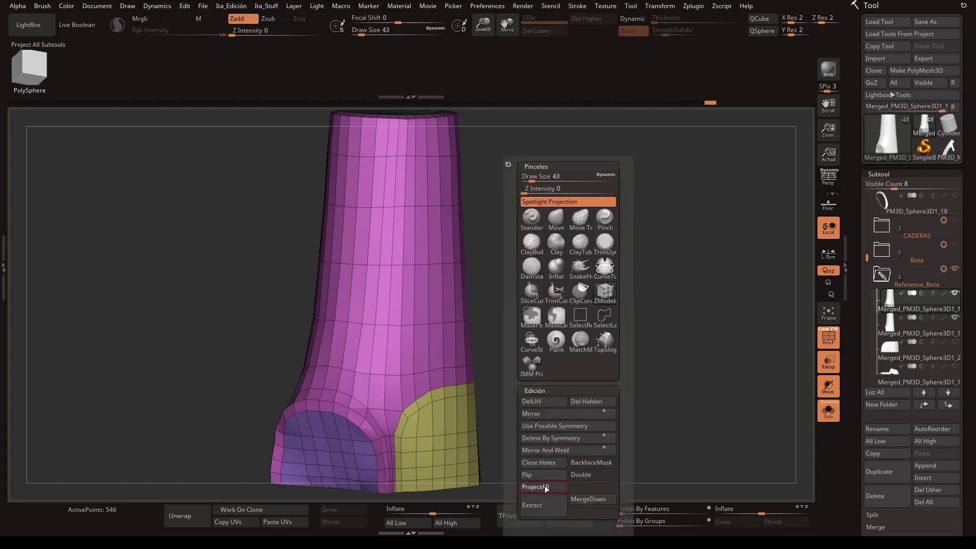
left_click(421, 261, "ctrl+shift")
key("space")
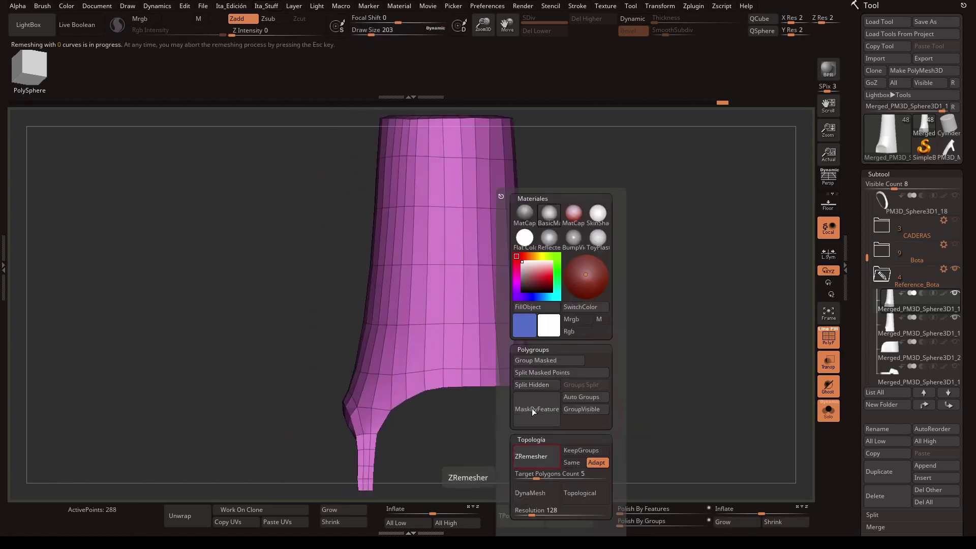
left_click(533, 411)
mouse_move(533, 412)
left_mouse_down()
mouse_move(621, 210)
mouse_move(515, 364)
mouse_move(534, 371)
left_mouse_up()
left_click(534, 370, "ctrl+shift")
mouse_move(585, 316)
left_mouse_down()
mouse_move(637, 257)
mouse_move(676, 329)
mouse_move(640, 305)
mouse_move(610, 337)
mouse_move(510, 152)
mouse_move(610, 283)
mouse_move(559, 363)
mouse_move(617, 316)
mouse_move(610, 262)
mouse_move(588, 311)
mouse_move(505, 364)
left_mouse_up()
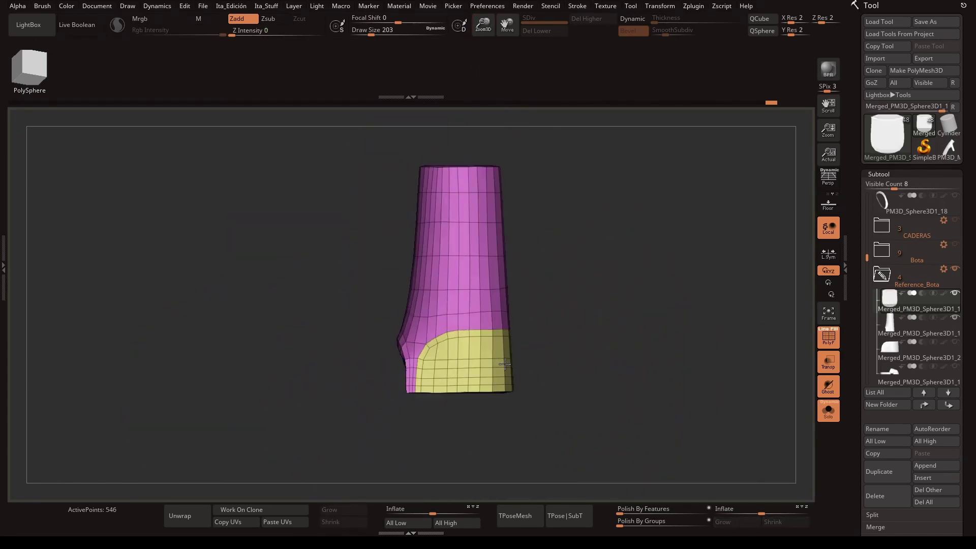
- Solo the yellow panel at brush size about 21, viewed front-on against the transparent reference
key("space")
left_click(505, 364, "alt")
key("f")
left_click_drag(371, 30, 359, 30)
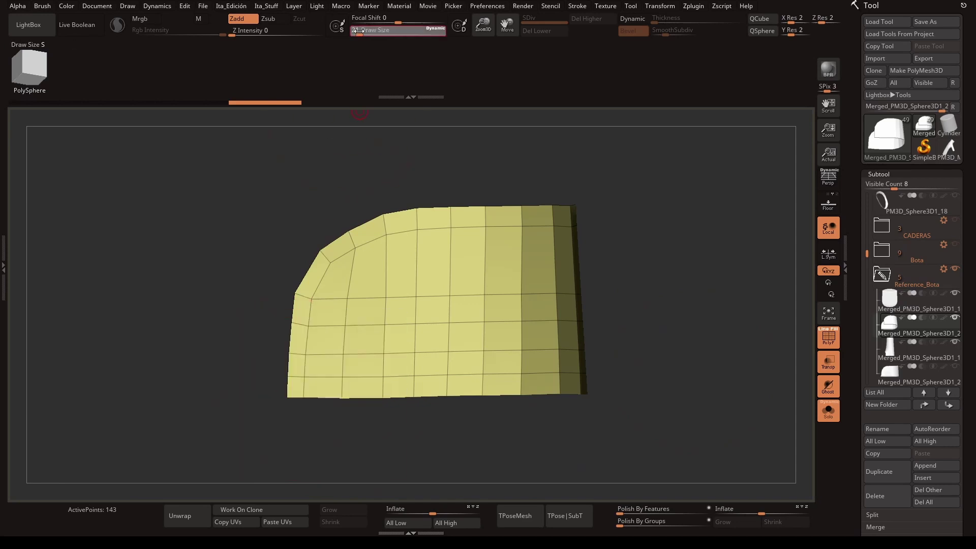
left_click_drag(656, 319, 799, 309)
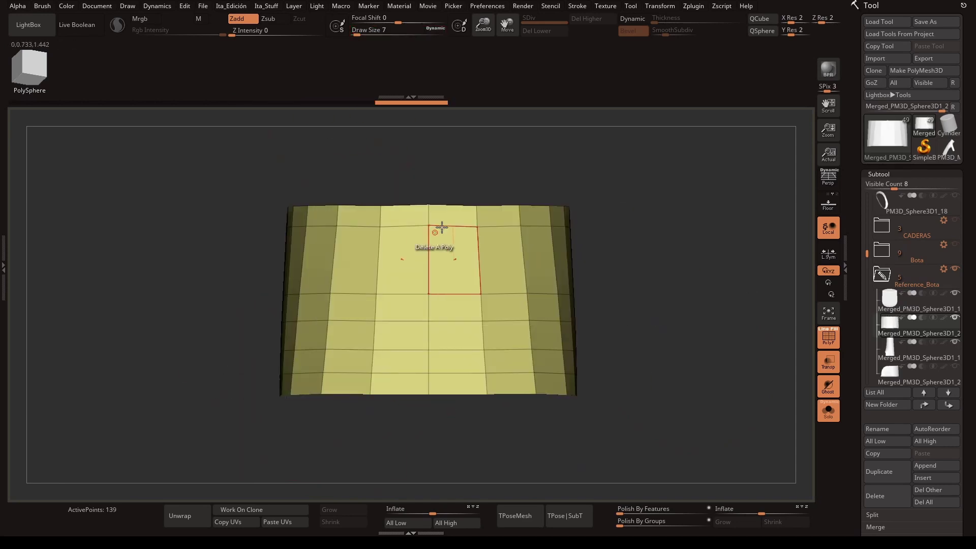
left_click_drag(499, 226, 375, 279)
key("space")
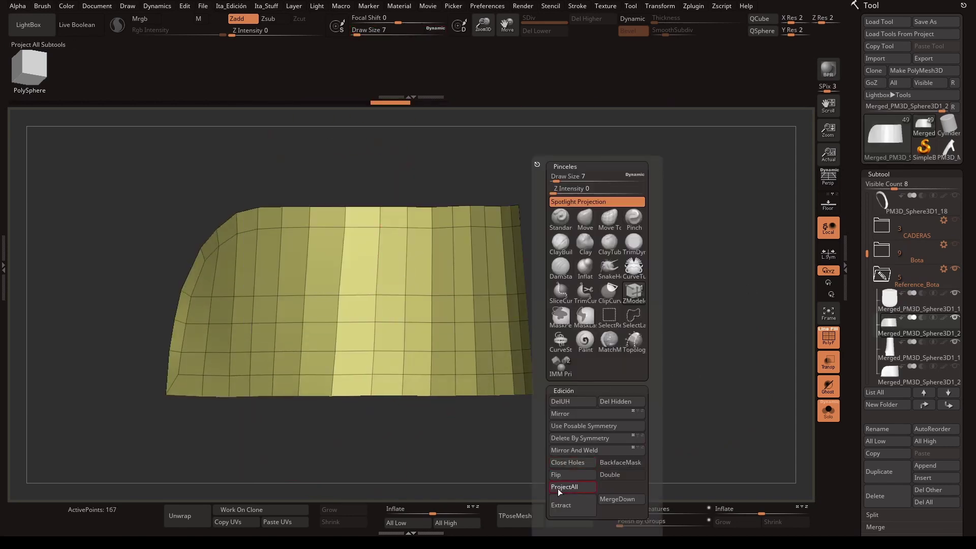
left_click_drag(600, 315, 713, 311, "shift")
left_click(828, 411)
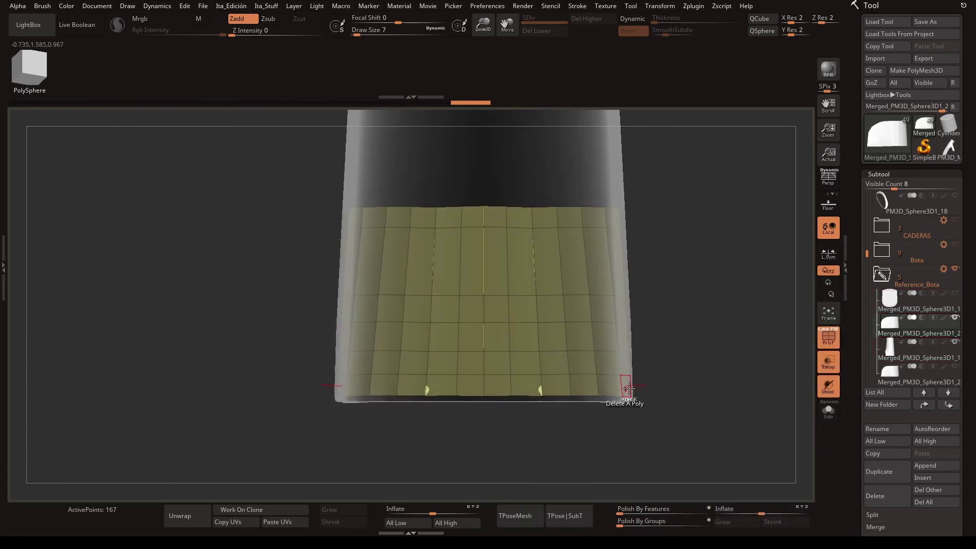
- Reshape the yellow panel with the Move brush to match the reference boot
key("w")
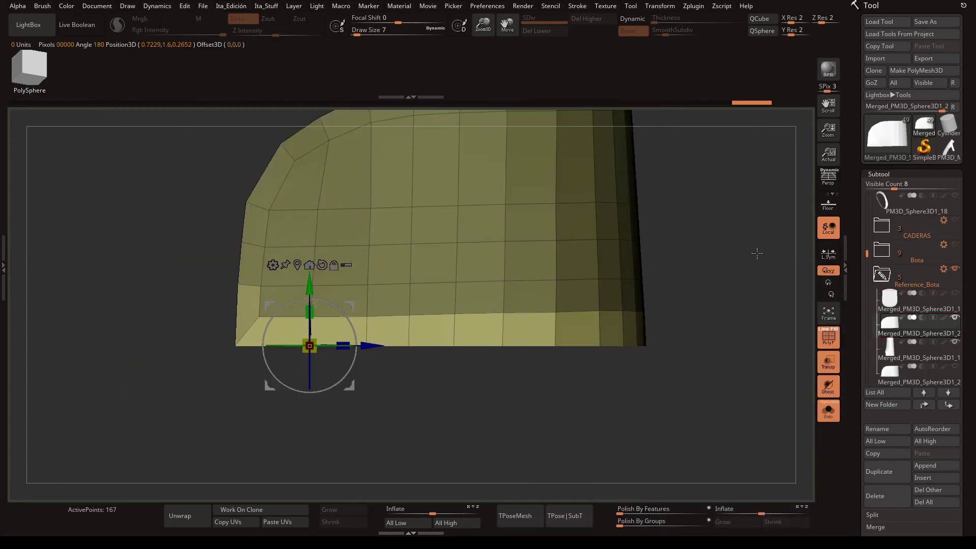
key("b")
left_click(701, 233)
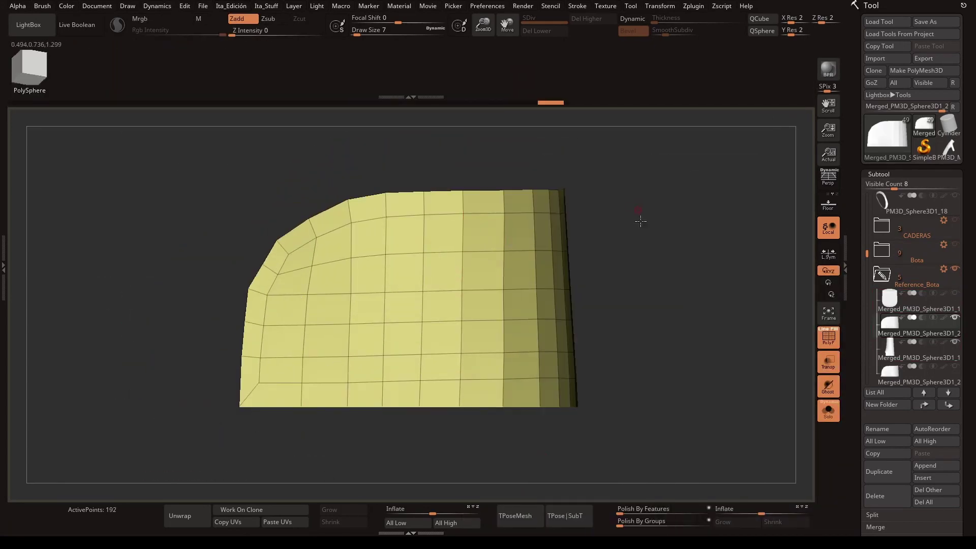
key("space")
left_click(293, 311)
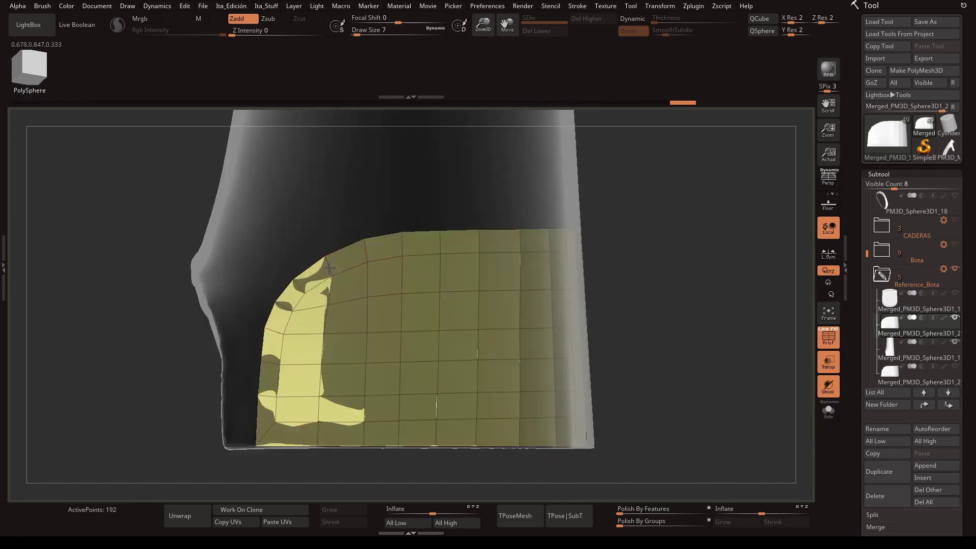
left_click_drag(329, 268, 390, 195)
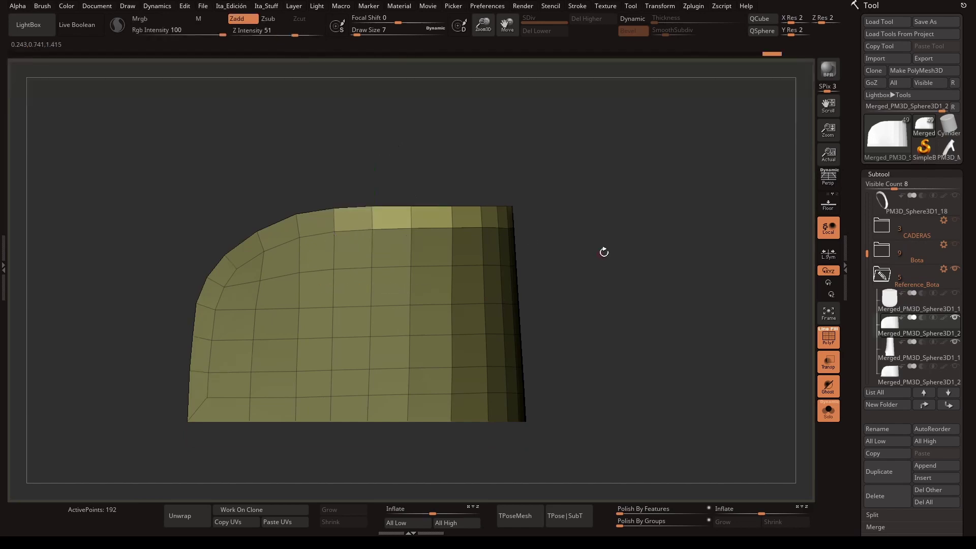
mouse_move(604, 251)
left_mouse_down()
mouse_move(625, 297)
mouse_move(638, 185)
mouse_move(494, 273)
left_mouse_up()
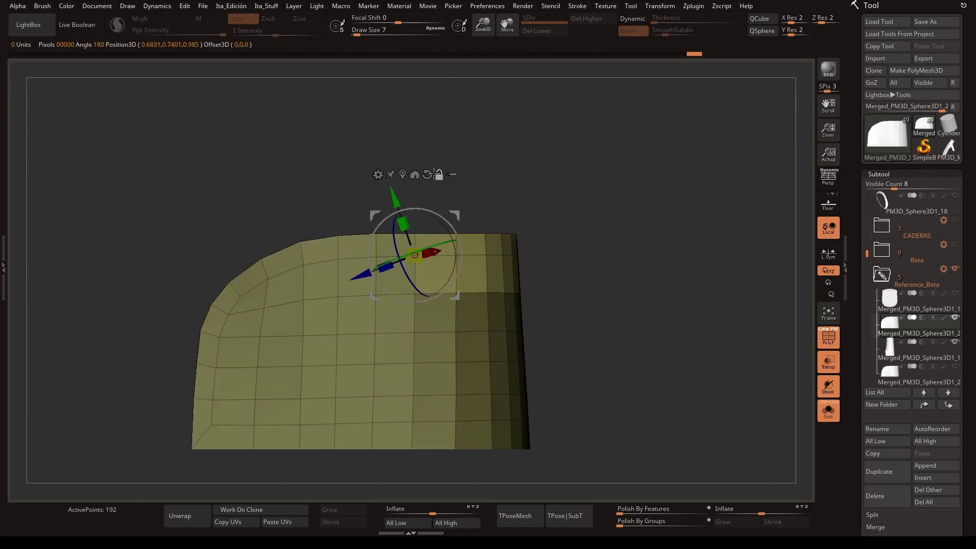
left_click_drag(617, 283, 648, 307)
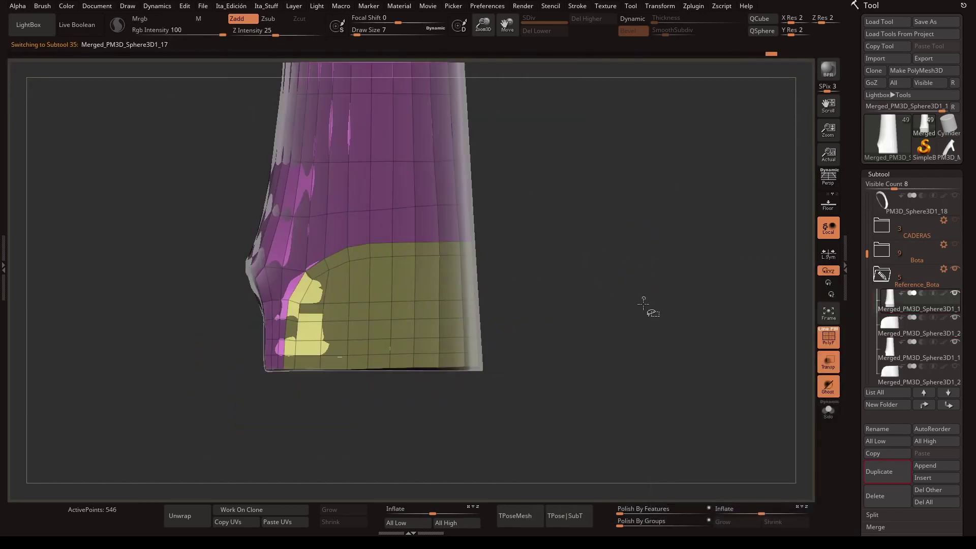
- Adjust the pink leg part with the Move brush and transform gizmo
left_click(242, 166, "alt")
key("b")
key("m")
key("v")
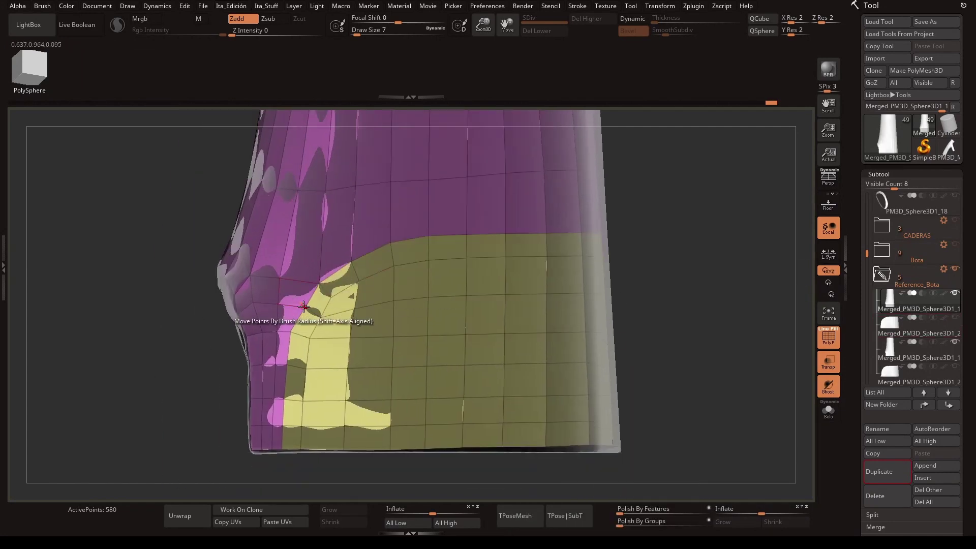
left_click_drag(682, 283, 323, 410)
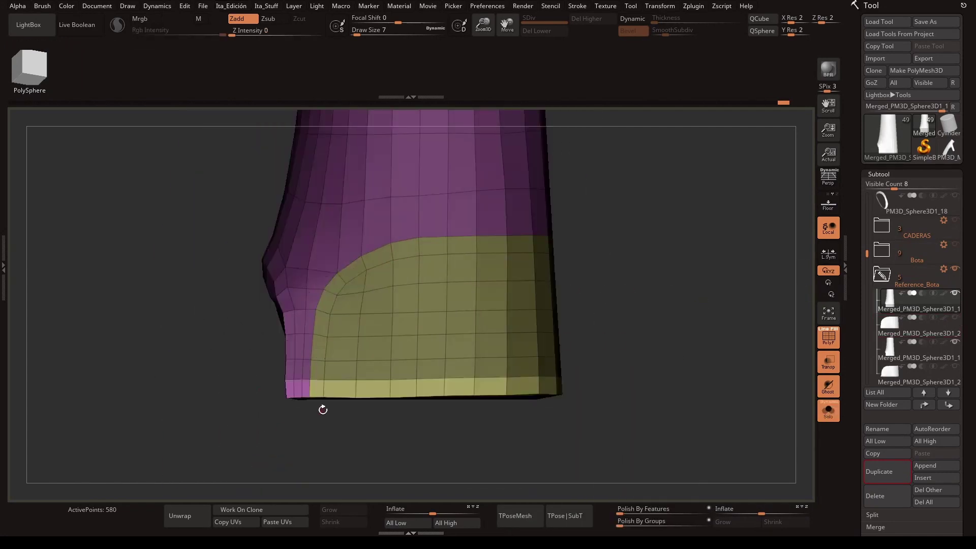
left_click(417, 378, "alt")
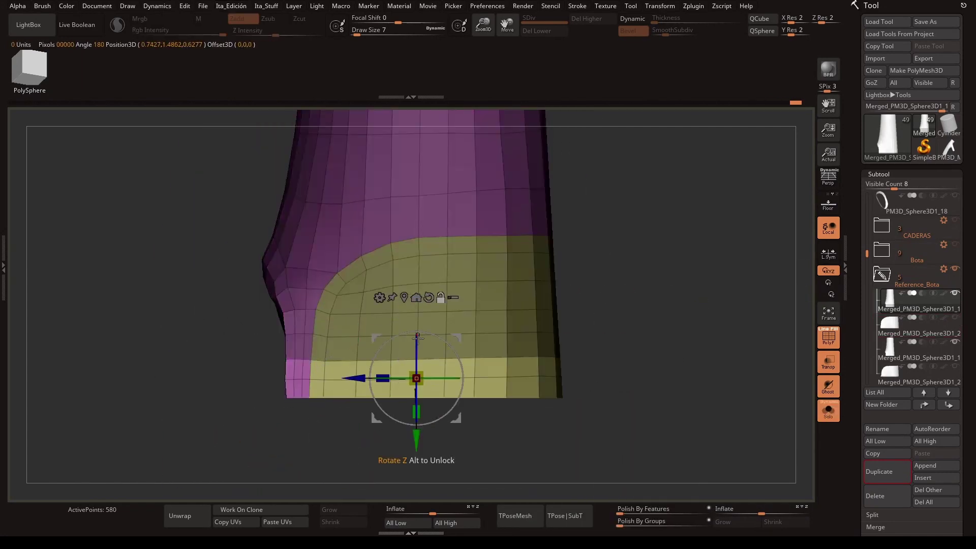
- Save the project and toggle polygroup colours while inspecting the boot
key("ctrl+s")
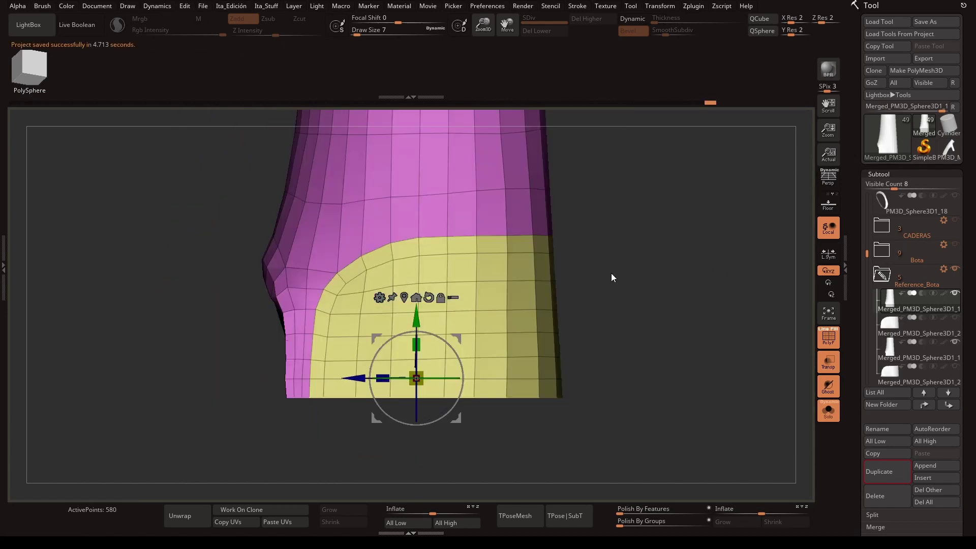
left_click_drag(665, 303, 638, 296)
key("shift+f")
mouse_move(571, 337)
left_mouse_down()
mouse_move(688, 301)
mouse_move(652, 300)
left_mouse_up()
key("shift+f")
- Remove the yellow panel's interior polygons with ZModeler, leaving a border rim
key("b")
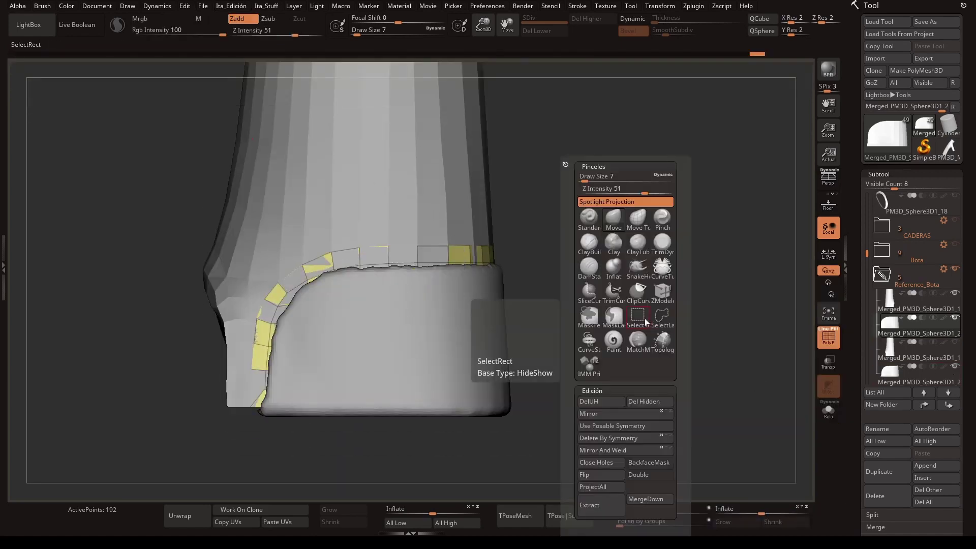
key("z")
key("m")
left_click(421, 276)
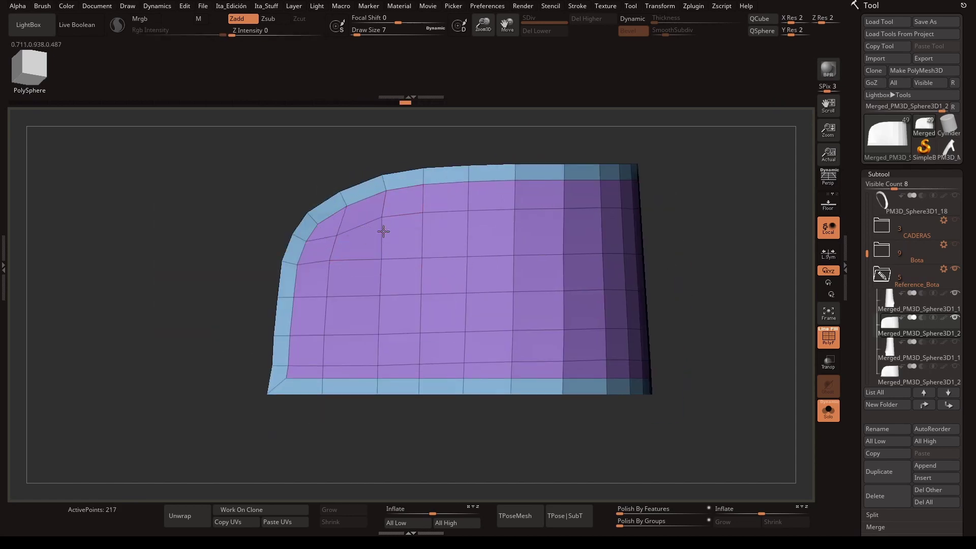
key("w")
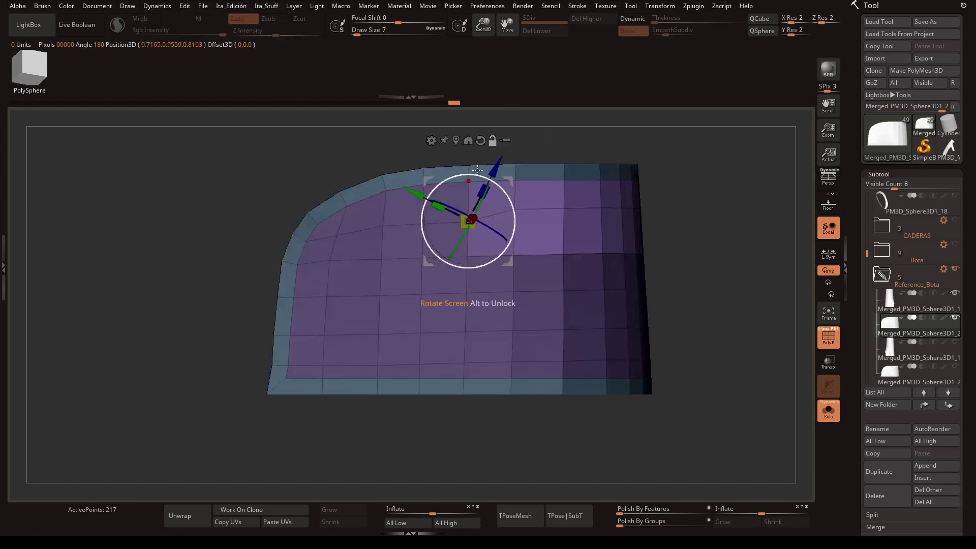
key("b")
left_click(274, 394)
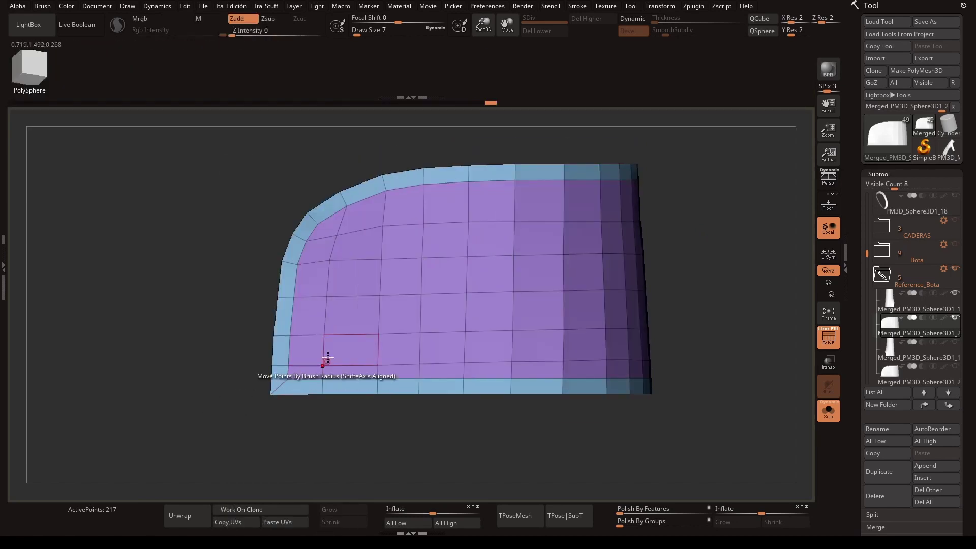
- Extrude all of the panel's polygons with the All Polygons target to give it thickness
key("space")
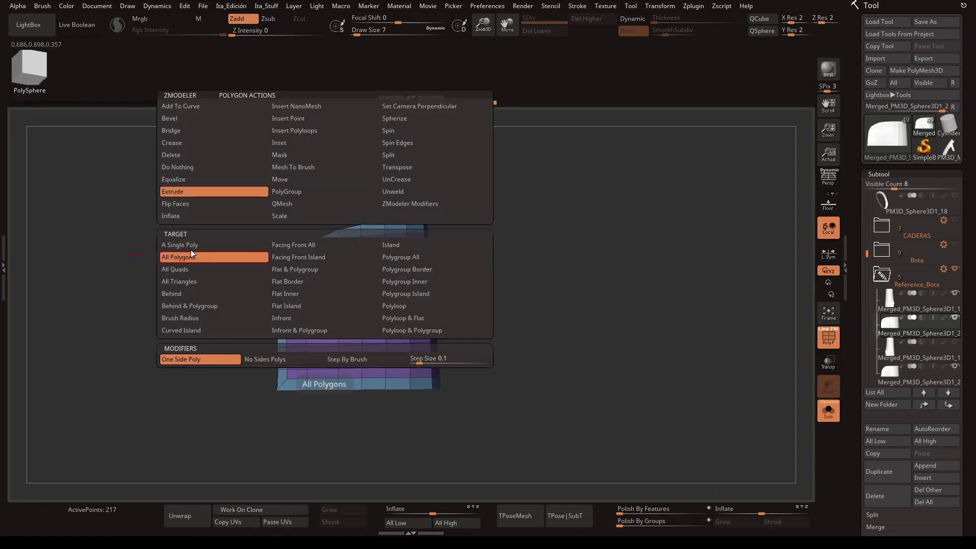
left_click(191, 257)
key("w")
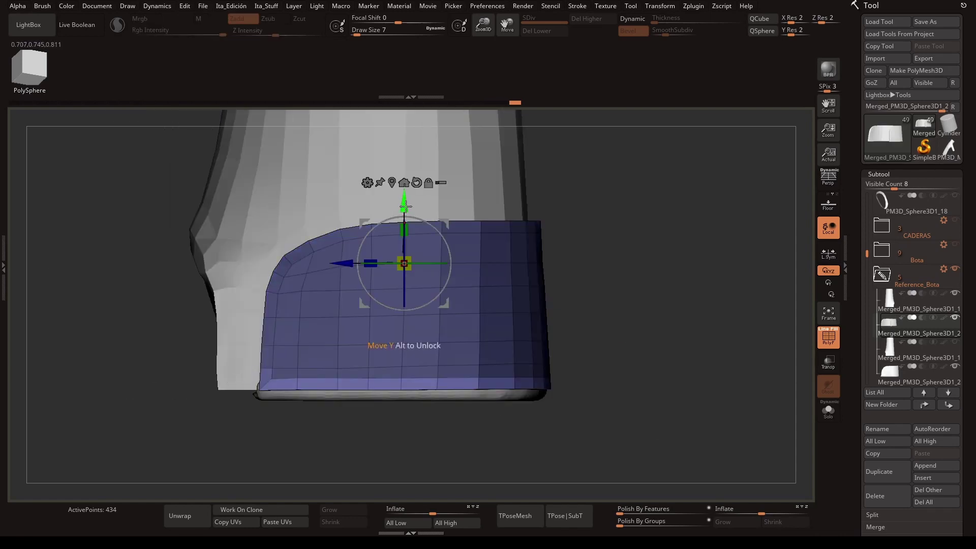
key("q")
mouse_move(610, 307)
left_mouse_down()
mouse_move(568, 266)
mouse_move(570, 283)
mouse_move(556, 287)
left_mouse_up()
key("shift+f")
mouse_move(621, 342)
left_mouse_down()
mouse_move(647, 360)
mouse_move(644, 371)
mouse_move(671, 318)
mouse_move(695, 321)
mouse_move(558, 334)
mouse_move(602, 314)
left_mouse_up()
key("alt+Up")
key("f")
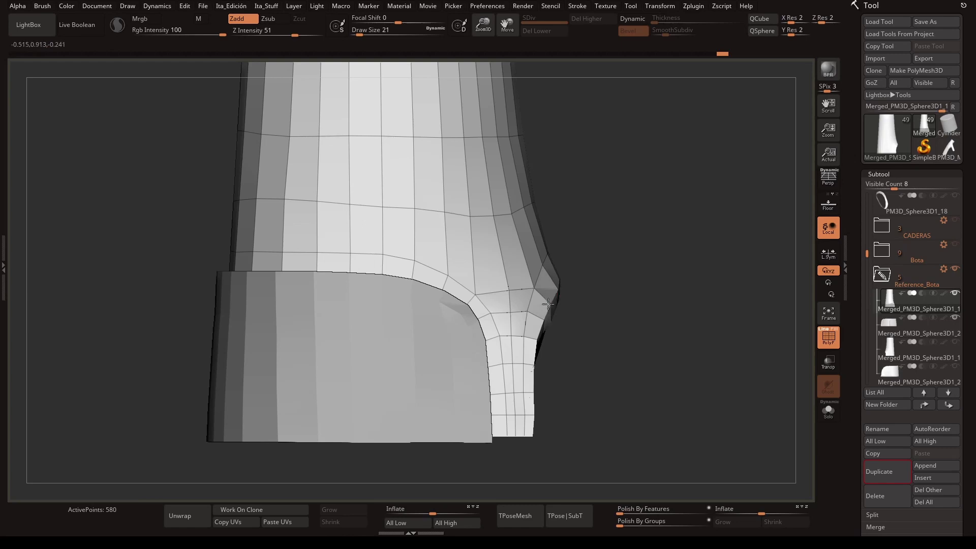
- Orbit the boot to inspect its opening from above, below and the side
mouse_move(634, 368)
left_mouse_down()
mouse_move(518, 261)
mouse_move(587, 353)
mouse_move(490, 294)
left_mouse_up()
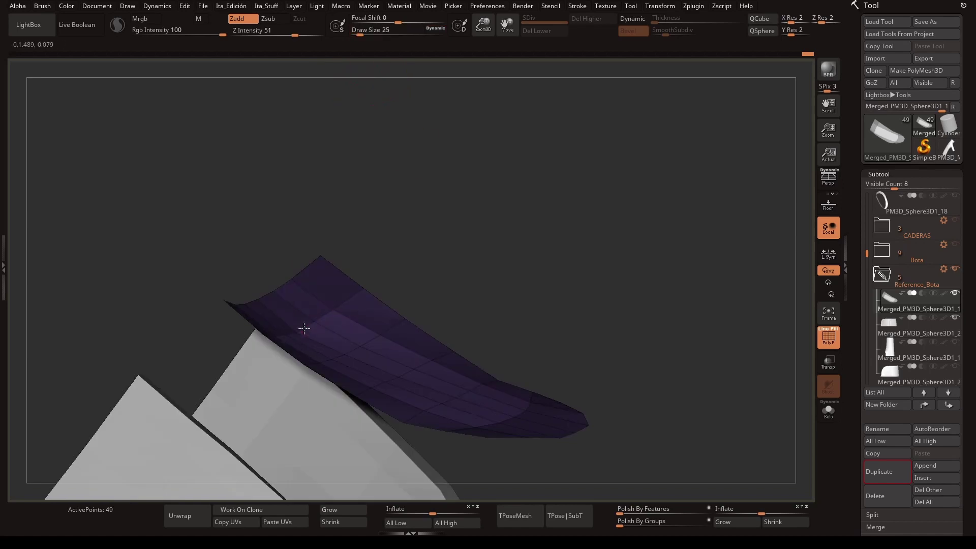
mouse_move(363, 330)
left_mouse_down()
mouse_move(405, 324)
mouse_move(253, 363)
mouse_move(359, 415)
left_mouse_up()
mouse_move(378, 282)
left_mouse_down()
mouse_move(322, 338)
mouse_move(323, 229)
mouse_move(285, 370)
mouse_move(396, 394)
mouse_move(374, 414)
left_mouse_up()
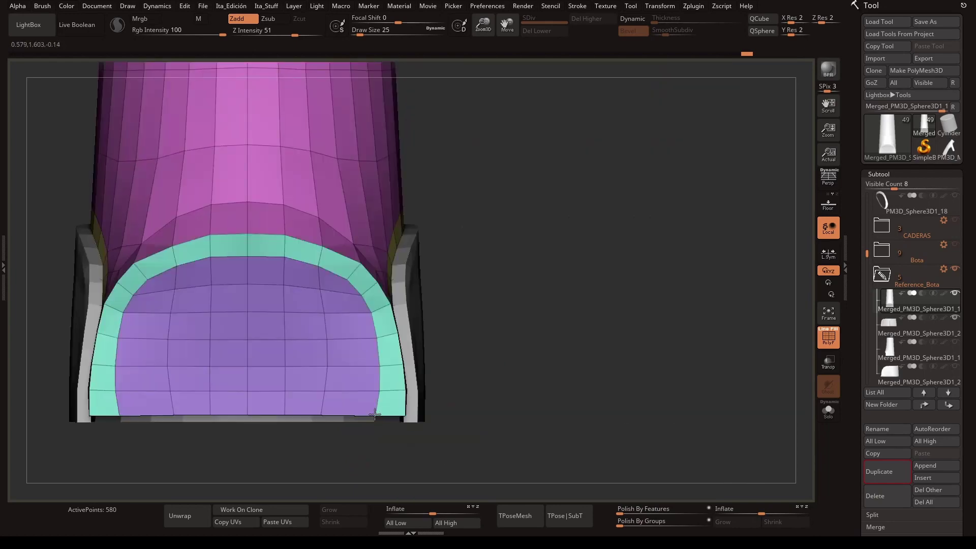
mouse_move(326, 362)
left_mouse_down()
mouse_move(541, 351)
mouse_move(546, 224)
left_mouse_up()
key("space")
key("space")
left_click_drag(407, 224, 382, 377)
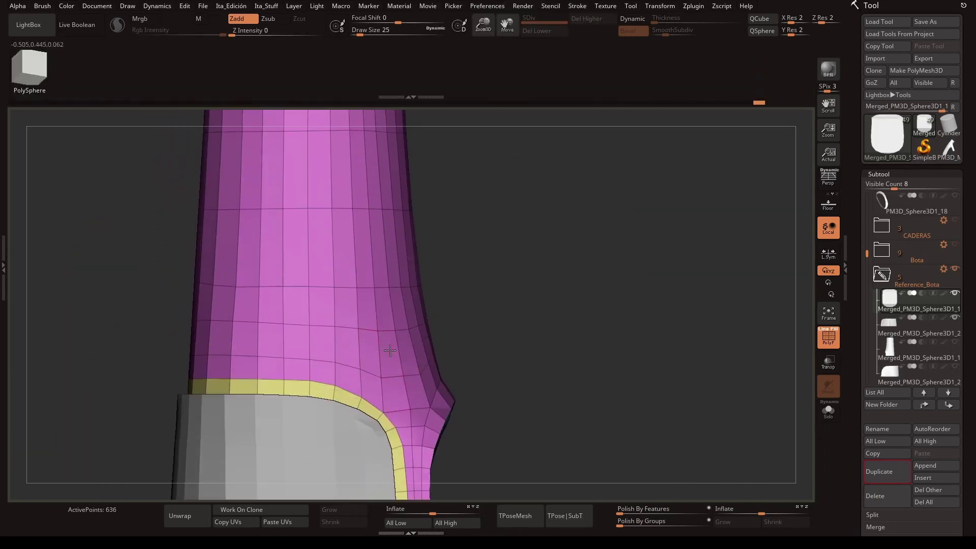
right_click_drag(390, 350, 391, 318, "ctrl")
key("space")
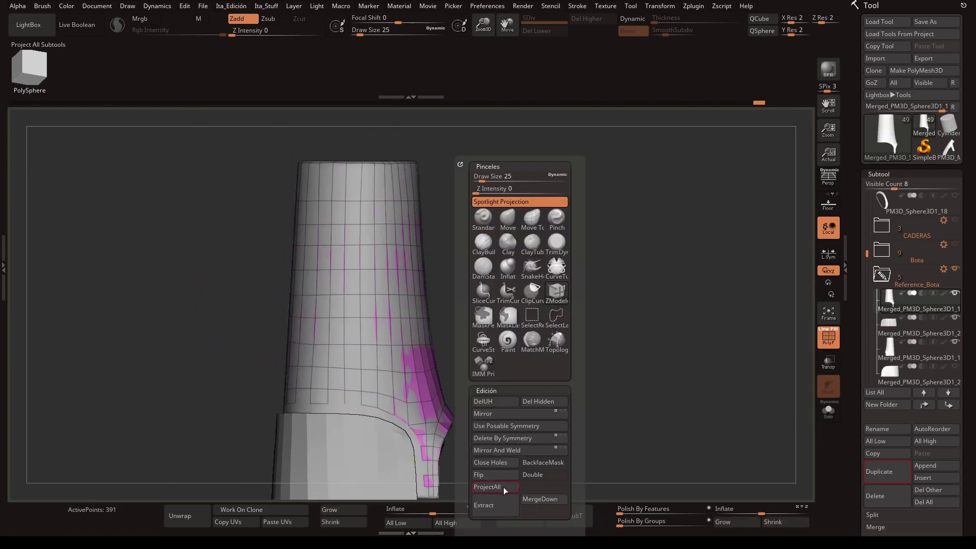
mouse_move(532, 365)
left_mouse_down()
mouse_move(577, 404)
mouse_move(556, 239)
left_mouse_up()
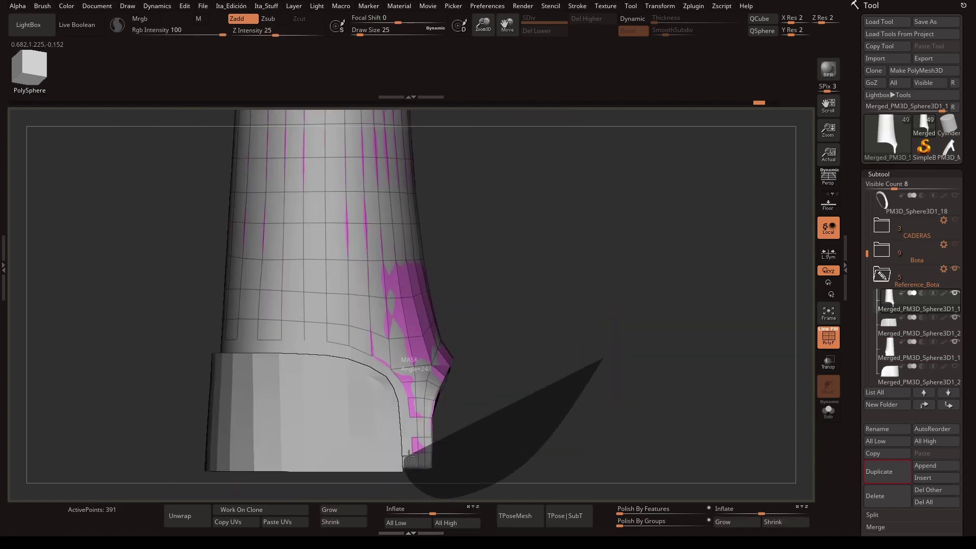
- Toggle solo view and the polygroup wireframe while checking the boot from new angles
key("ctrl+shift+s")
key("ctrl+shift+s")
key("shift+f")
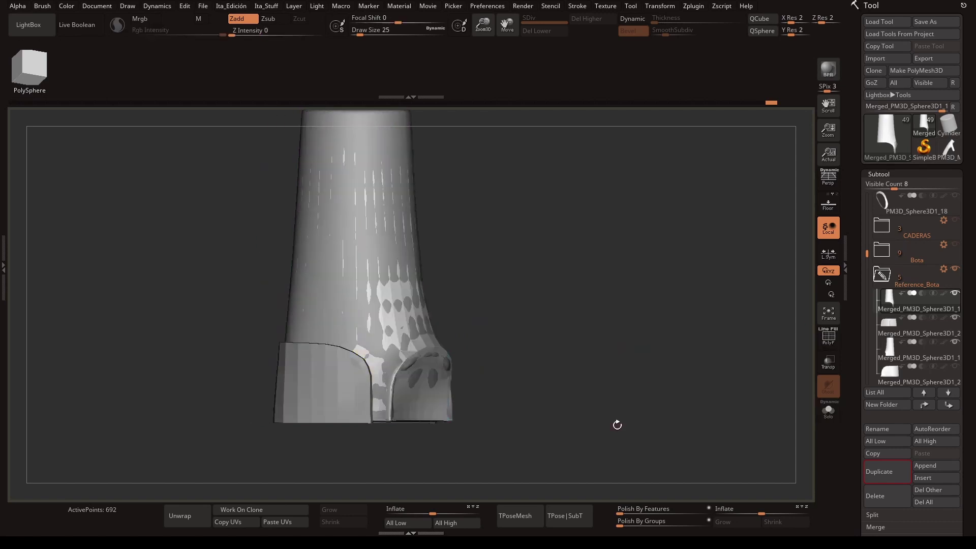
left_click_drag(618, 424, 666, 345)
key("shift+f")
mouse_move(597, 281)
left_mouse_down()
mouse_move(550, 340)
mouse_move(580, 340)
mouse_move(575, 395)
left_mouse_up()
key("shift+f")
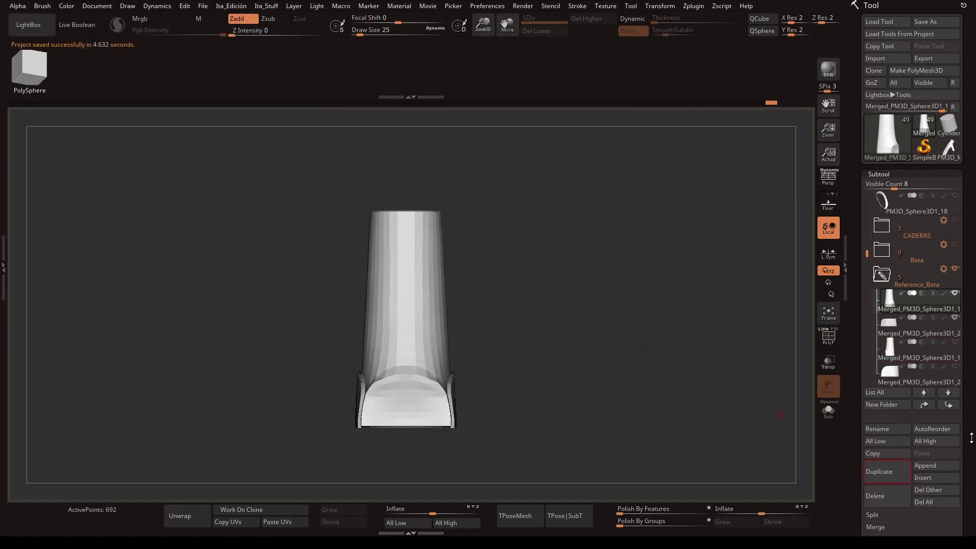
scroll(915, 305, "down", 2)
- Select the Merged_PM3D_Sphere3D1_18 subtool and face the front of the cup piece
left_click(920, 346)
key("ctrl+shift+s")
mouse_move(582, 360)
left_mouse_down()
mouse_move(635, 288)
mouse_move(615, 329)
left_mouse_up()
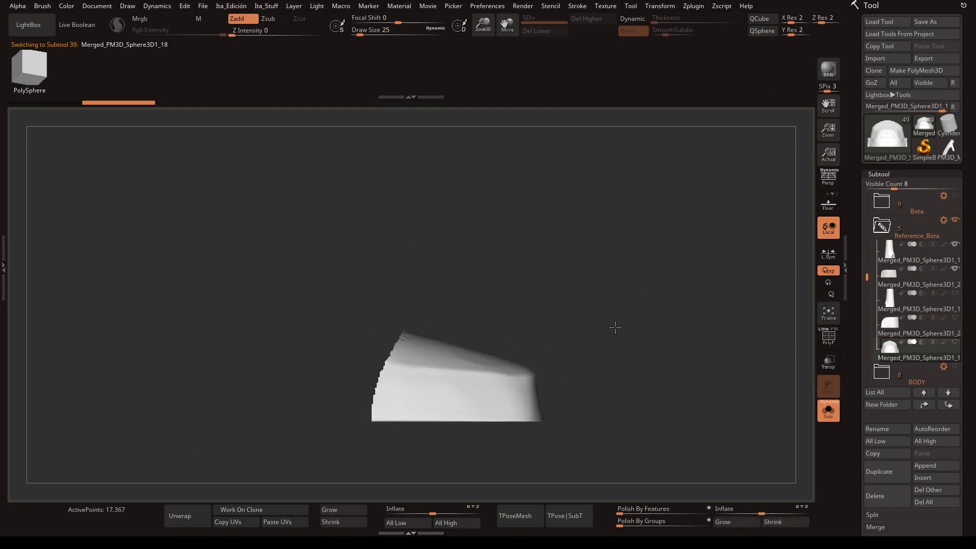
key("space")
key("ctrl+shift+s")
key("space")
left_click(941, 343)
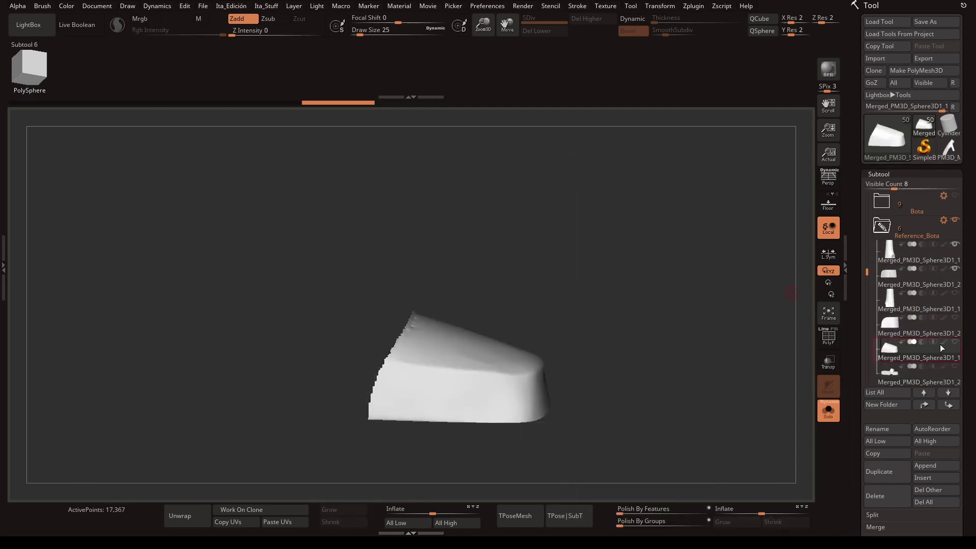
left_click_drag(632, 325, 680, 359)
- Insert two Single Poly squares on the cup front and split them into a new subtool
left_click_drag(519, 388, 521, 389)
left_click_drag(573, 381, 576, 383)
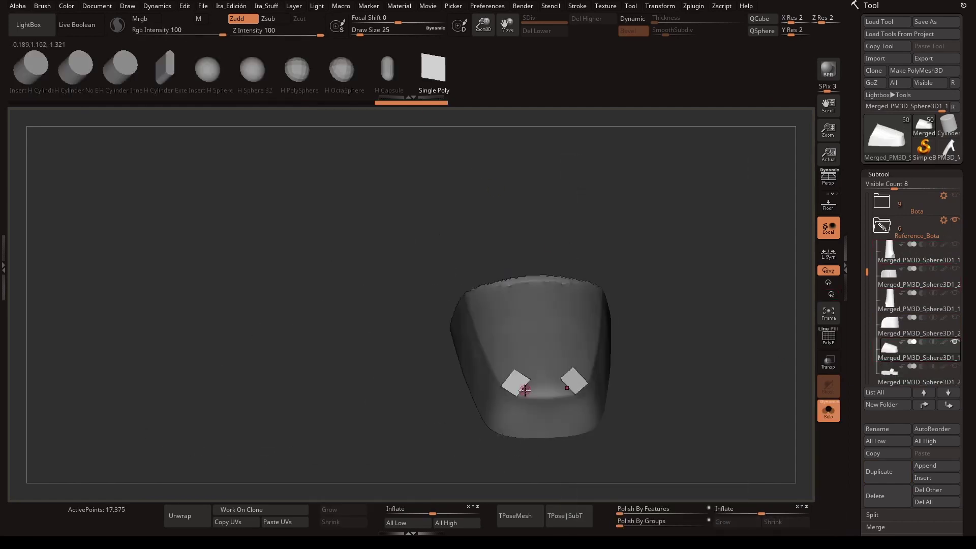
key("space")
left_click(664, 375)
key("space")
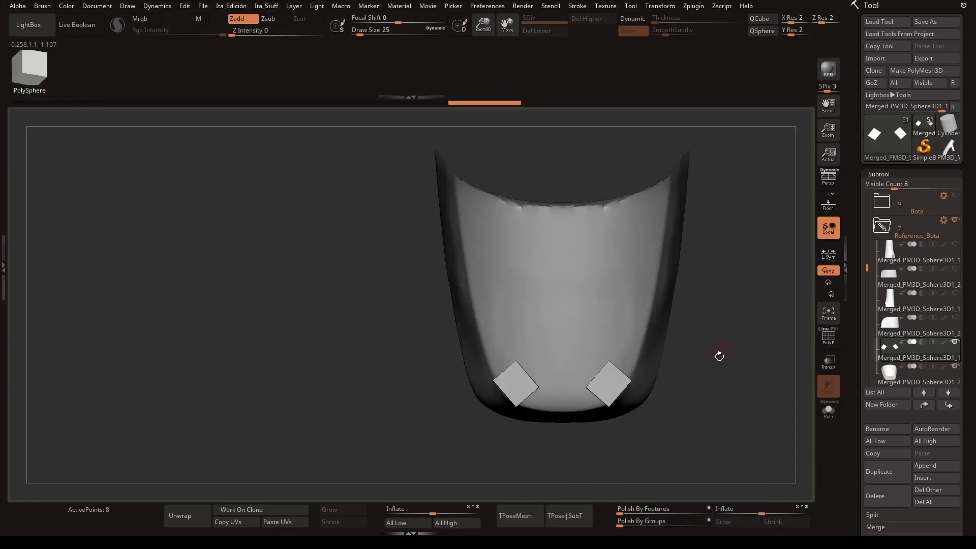
left_click(828, 410)
left_click(828, 363)
key("shift+f")
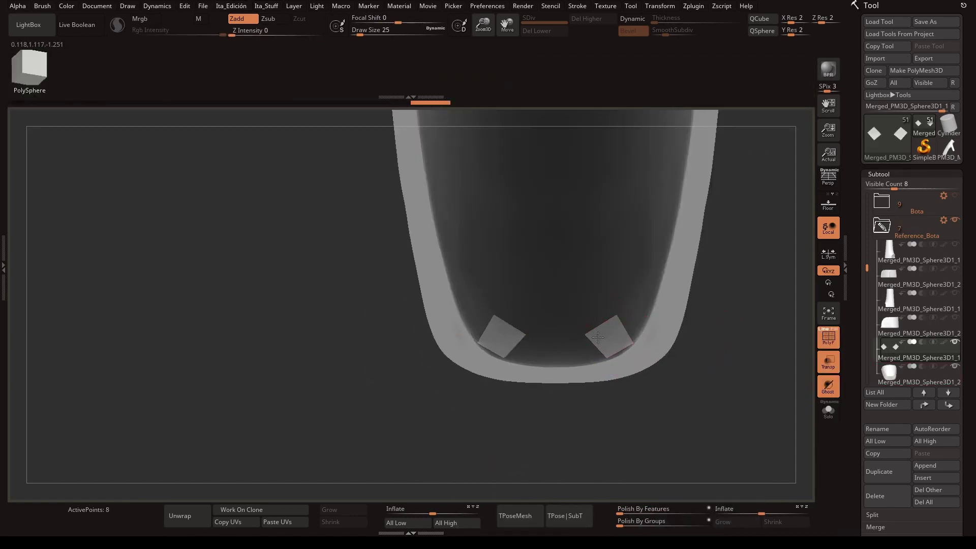
- Extrude edges from the squares to grow quads along the cup's bottom and top rim
key("space")
left_click(503, 315)
left_click_drag(514, 338, 537, 339)
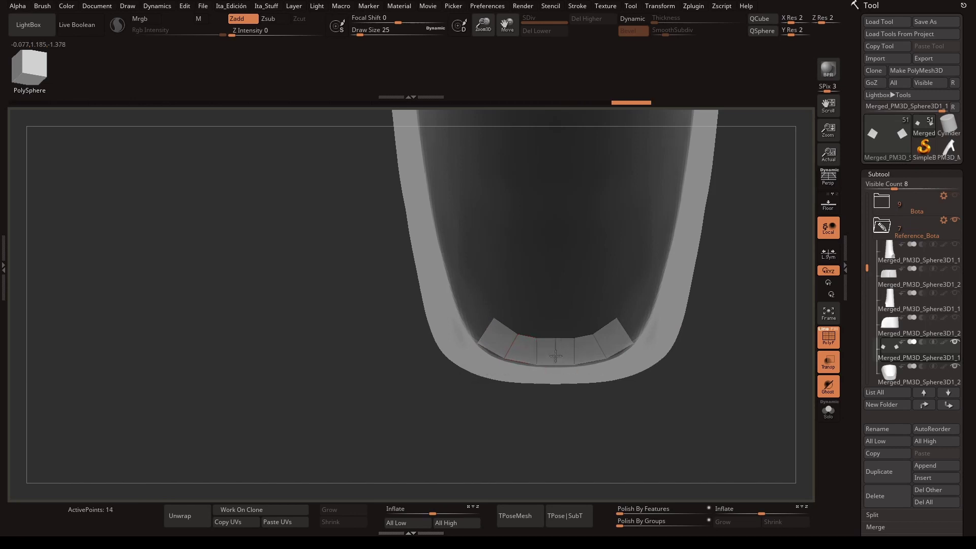
right_click_drag(612, 359, 554, 386)
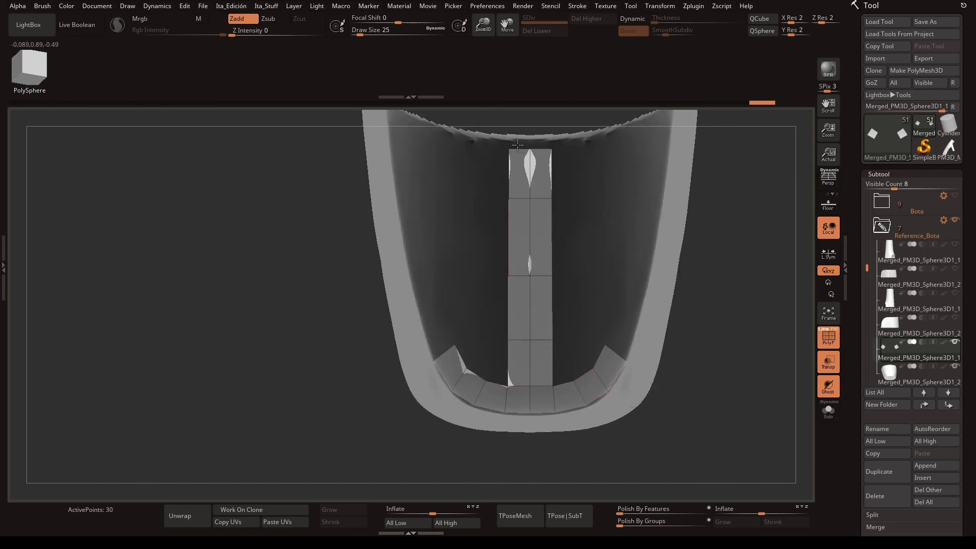
right_click_drag(517, 146, 607, 404)
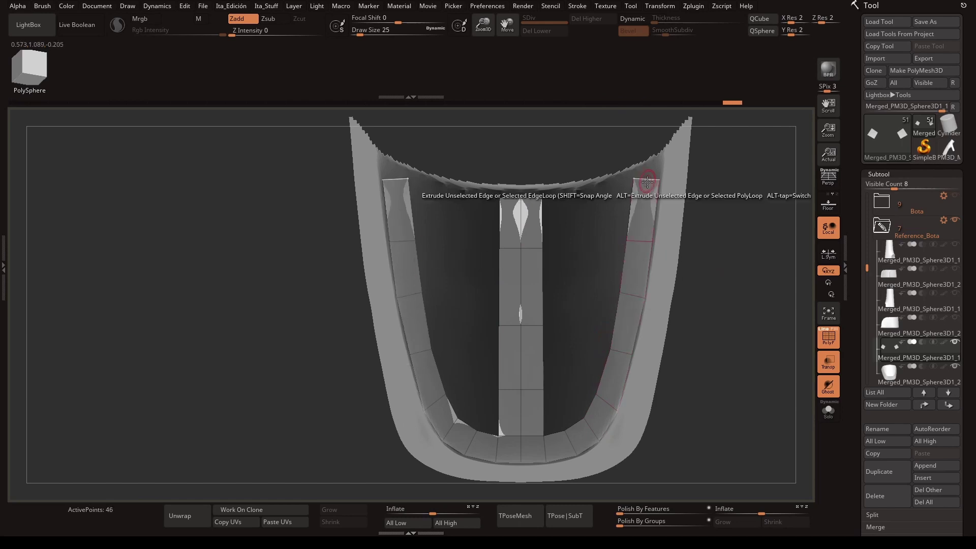
left_click_drag(647, 181, 624, 210)
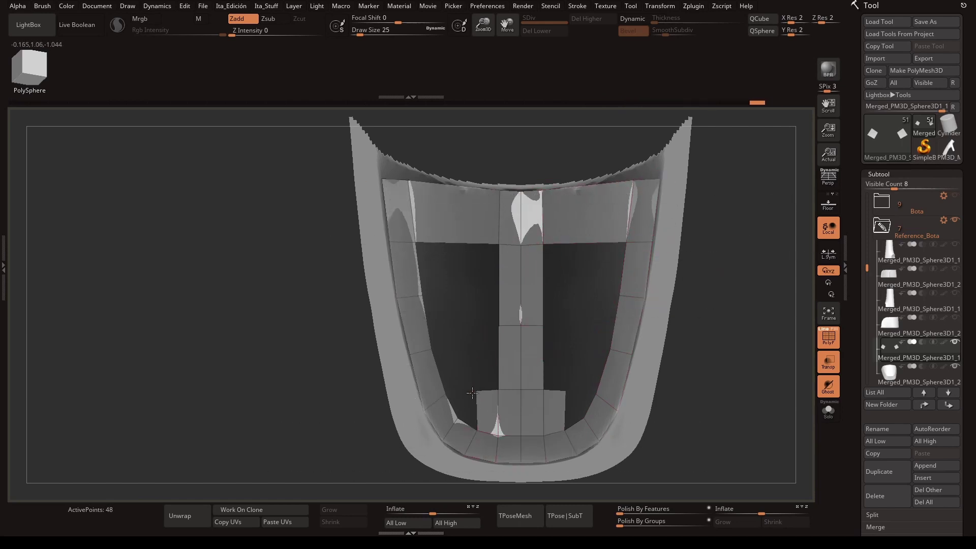
- Widen the centre strip and insert an edge loop across the panel
left_click(470, 236)
key("space")
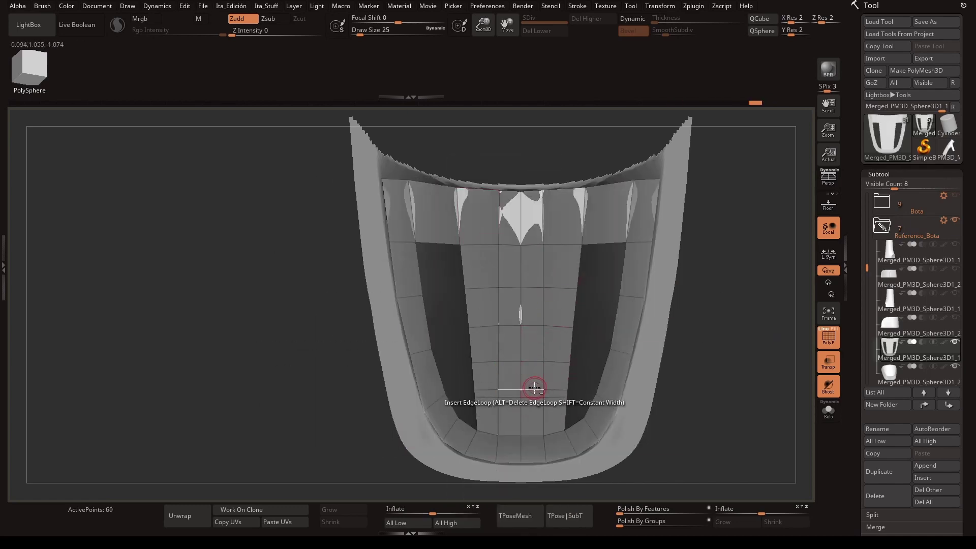
key("ctrl+z")
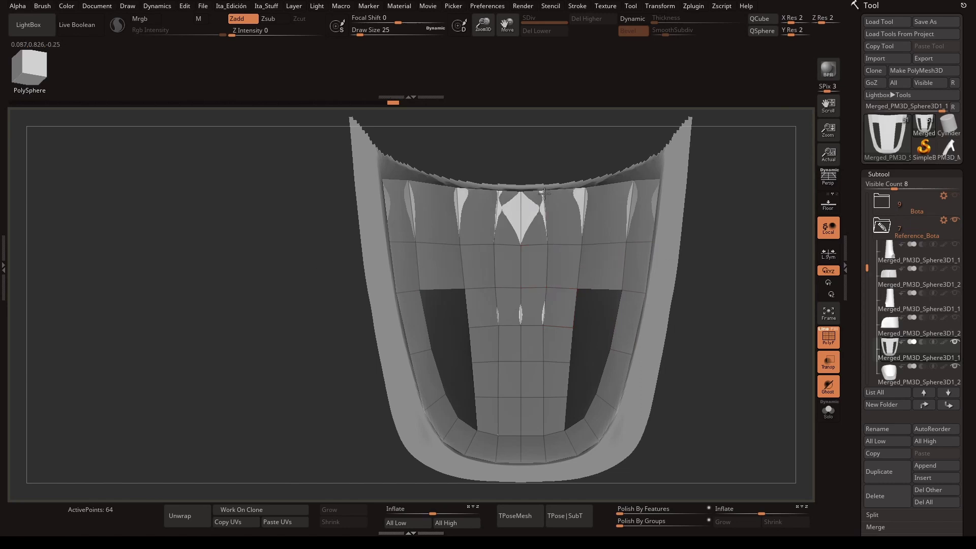
key("space")
left_click(496, 300)
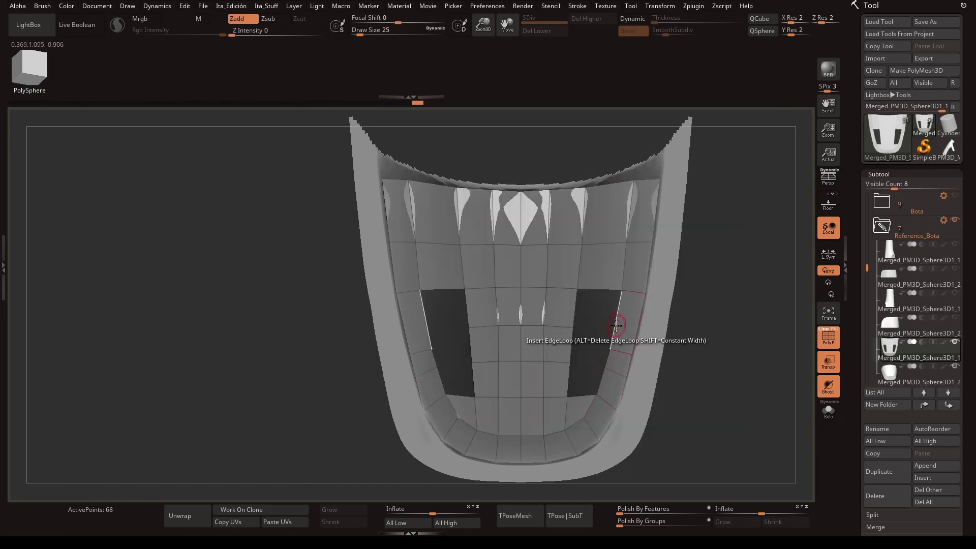
left_click_drag(732, 390, 606, 335)
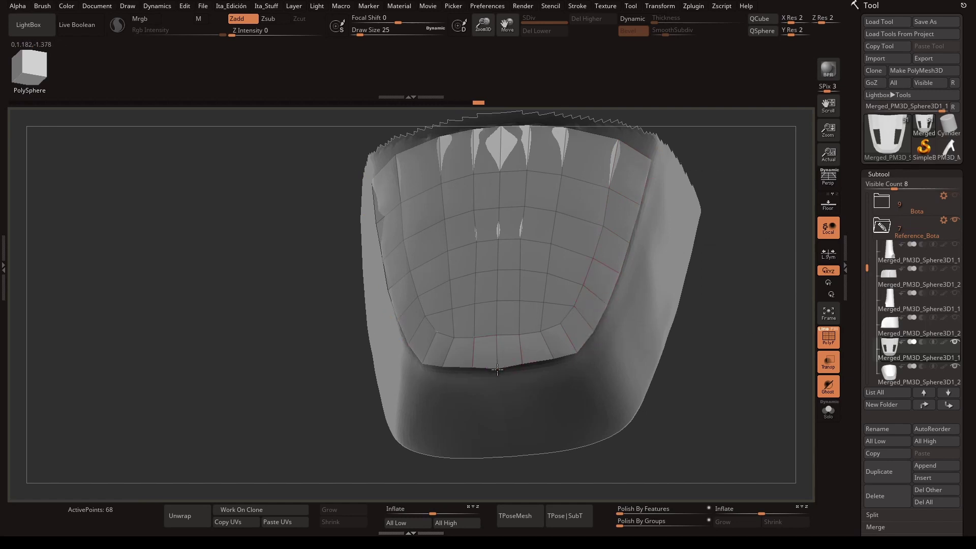
- Extrude a new polygon strip along the panel's bottom edge
key("space")
left_click(556, 371)
left_click_drag(509, 363, 508, 422)
left_click_drag(556, 442, 548, 329)
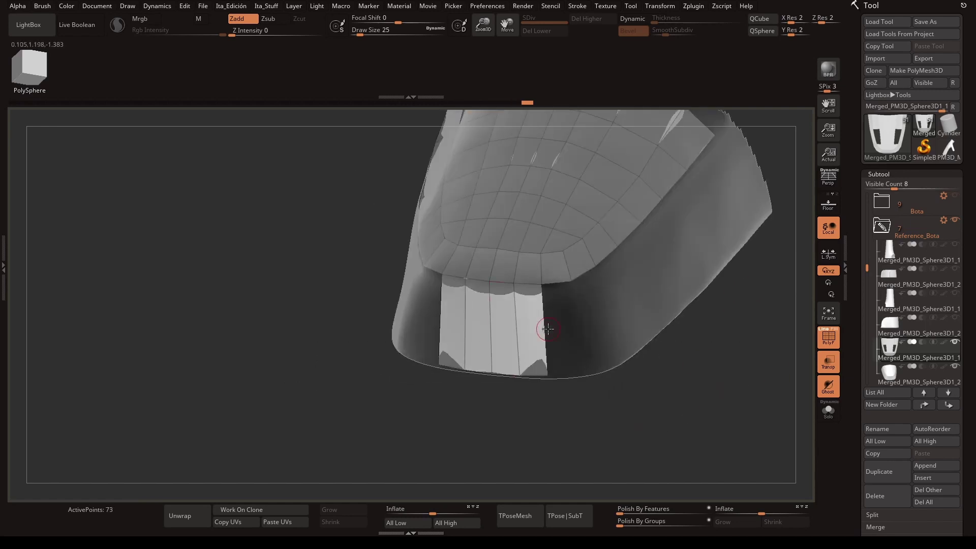
mouse_move(549, 374)
left_mouse_down()
mouse_move(540, 358)
mouse_move(611, 350)
left_mouse_up()
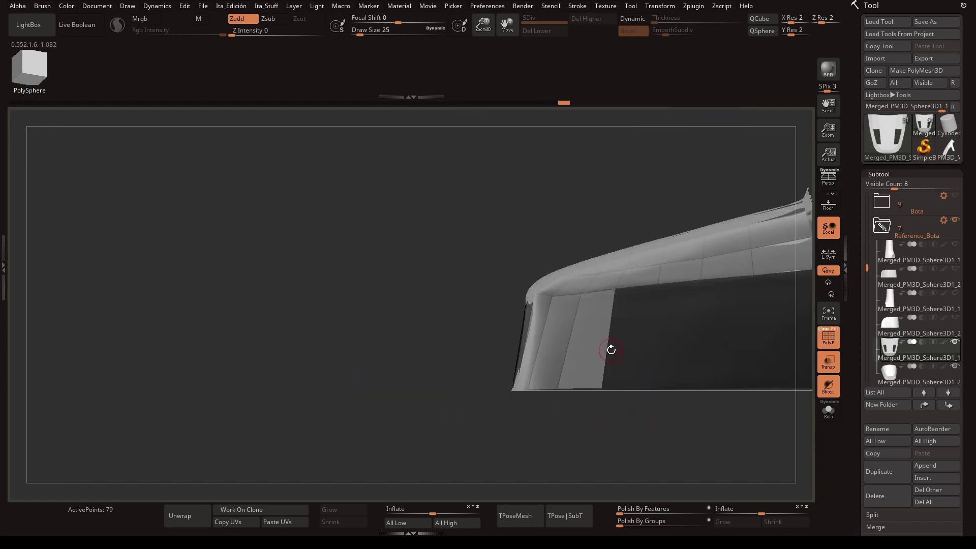
- Extrude the side edges to fill the dark area beside the panel
key("space")
left_click_drag(565, 390, 557, 299)
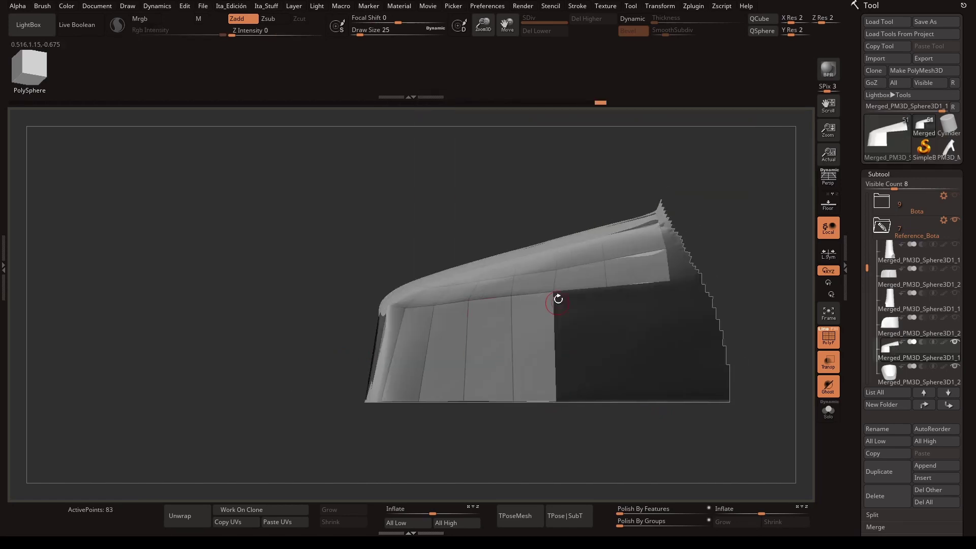
left_click_drag(558, 363, 661, 366)
mouse_move(712, 412)
left_mouse_down()
mouse_move(539, 354)
mouse_move(453, 359)
mouse_move(732, 343)
mouse_move(657, 290)
left_mouse_up()
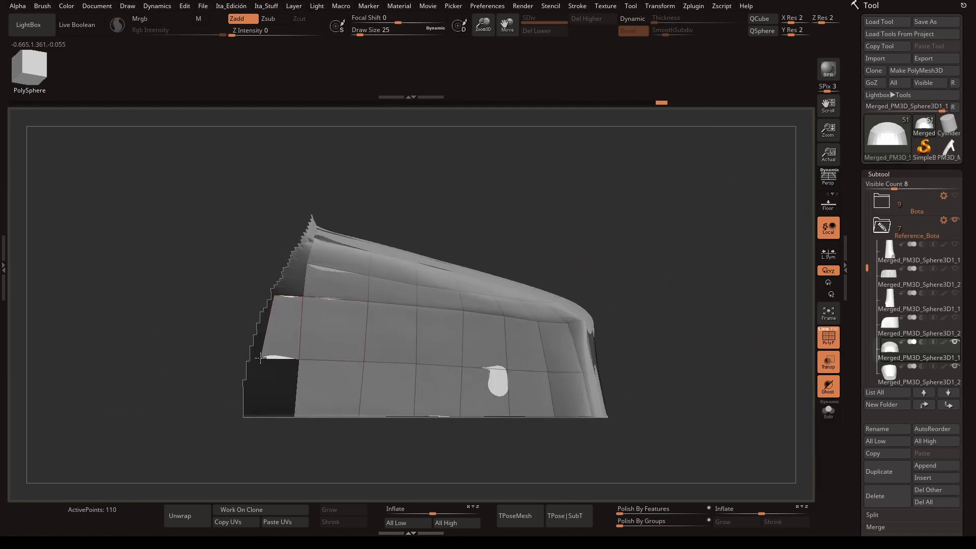
- Try extruding an edge along the curved top rim, then undo it
left_click_drag(286, 409, 312, 279, "alt")
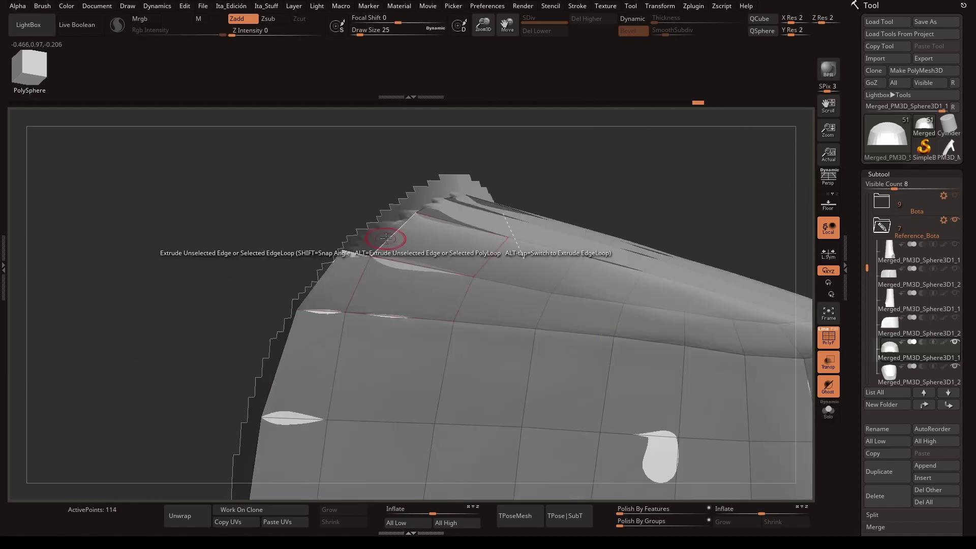
mouse_move(386, 238)
left_mouse_down()
mouse_move(386, 228)
mouse_move(385, 340)
left_mouse_up()
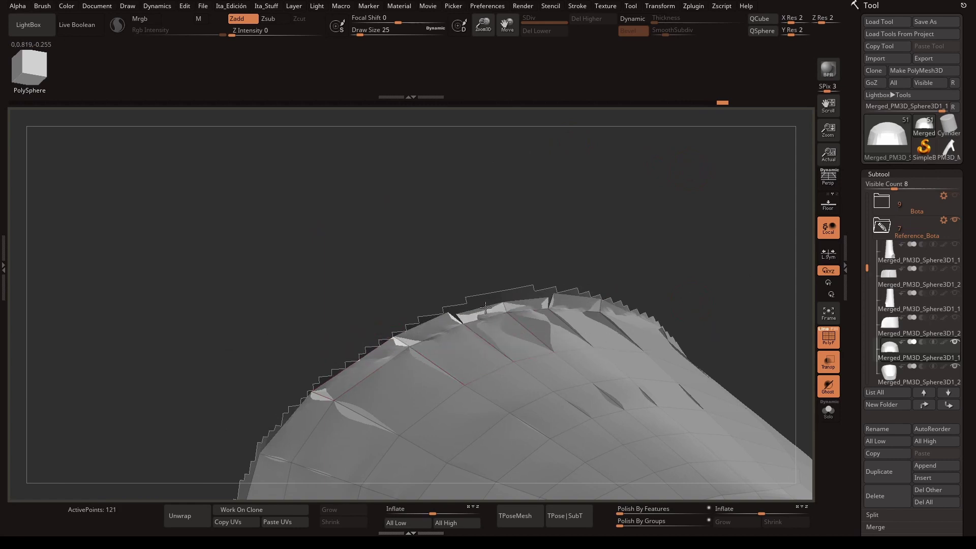
key("ctrl+z")
mouse_move(702, 370)
left_mouse_down()
mouse_move(730, 262)
mouse_move(585, 306)
mouse_move(633, 259)
mouse_move(743, 187)
mouse_move(605, 361)
mouse_move(688, 429)
mouse_move(522, 181)
mouse_move(601, 271)
mouse_move(655, 291)
left_mouse_up()
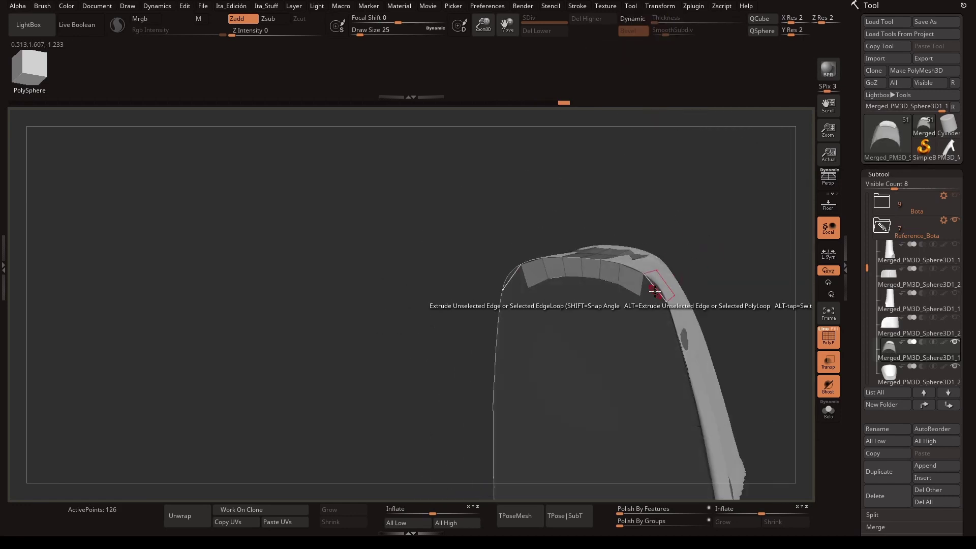
- Extrude the remaining rim and bottom strips, then Close Hole on the front opening
left_click_drag(685, 223, 618, 285)
left_click(617, 284)
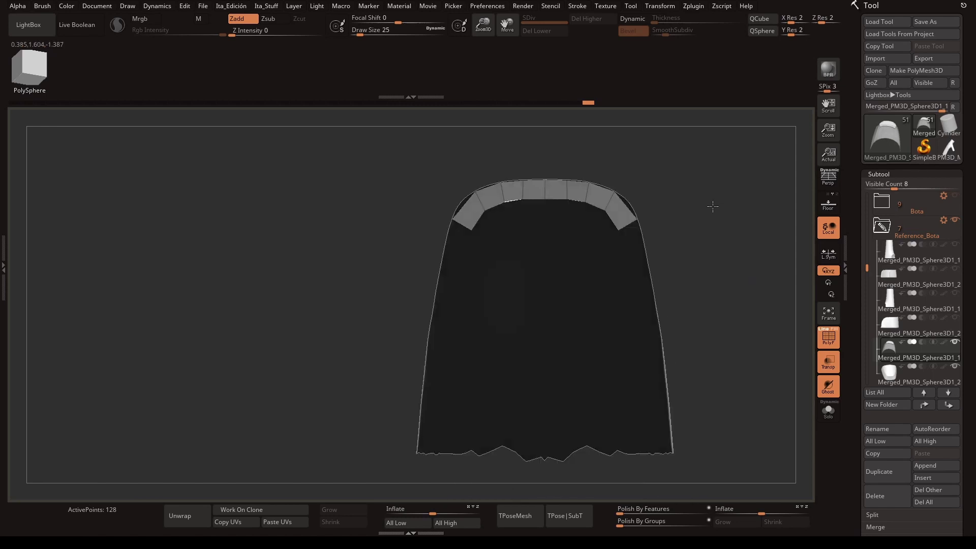
left_click_drag(713, 207, 662, 272)
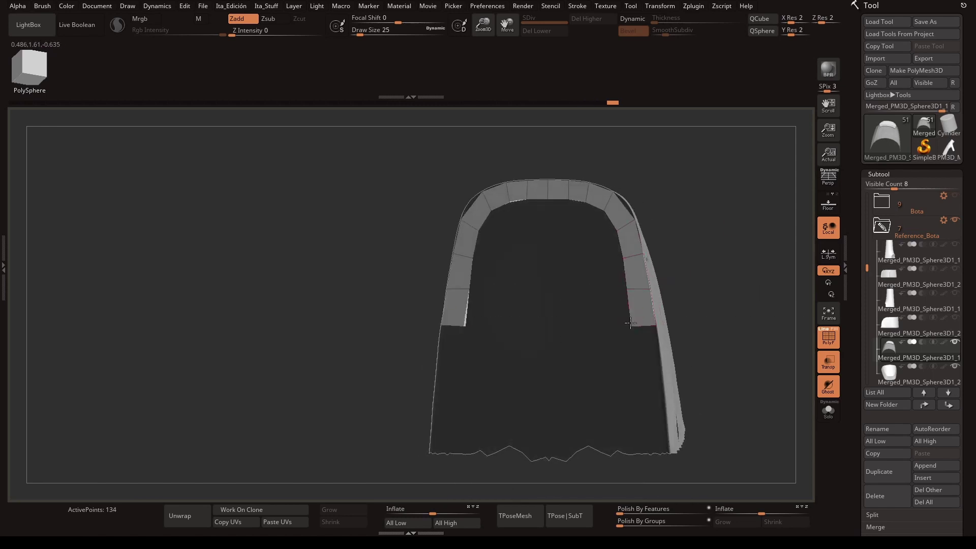
left_click_drag(646, 425, 528, 431)
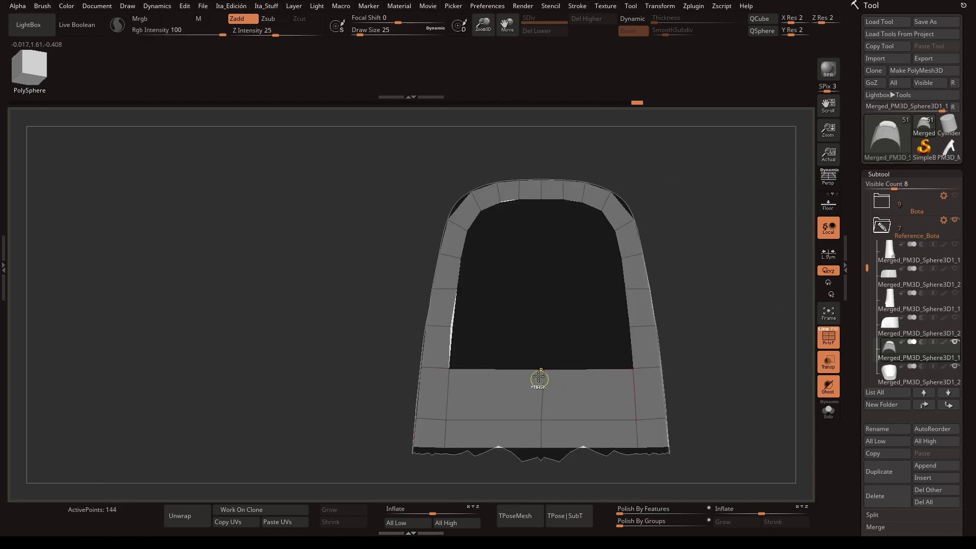
left_click(456, 346)
left_click_drag(504, 273, 505, 311)
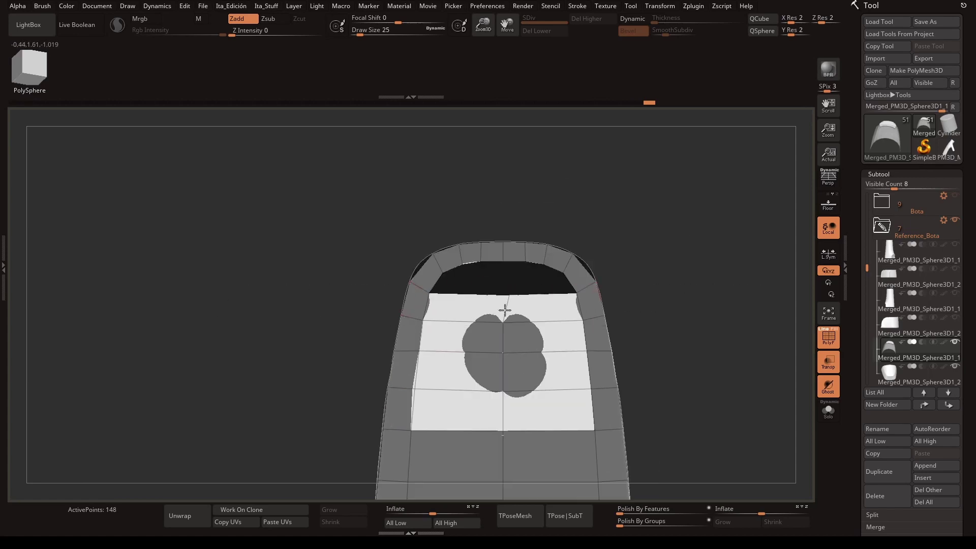
- Insert two vertical edge loops across the filled face and show the polygroup colours
key("space")
left_click(407, 279)
left_click(539, 286)
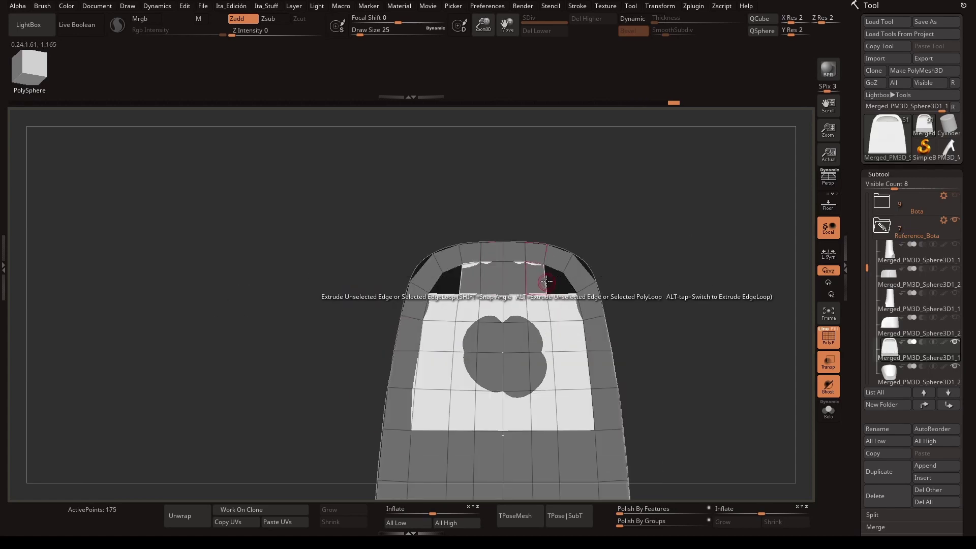
key("space")
mouse_move(648, 451)
left_mouse_down()
mouse_move(654, 349)
mouse_move(689, 305)
left_mouse_up()
key("space")
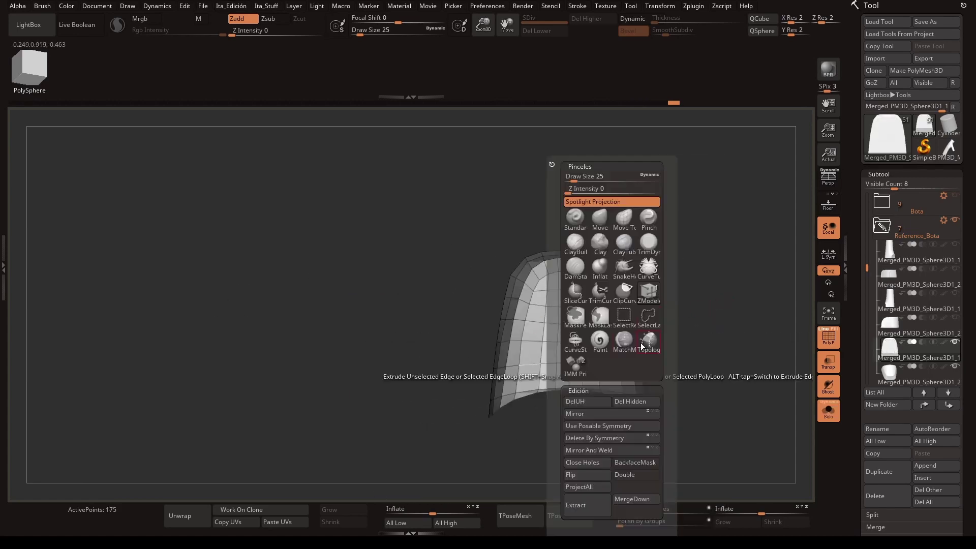
left_click(641, 346)
key("ctrl+w")
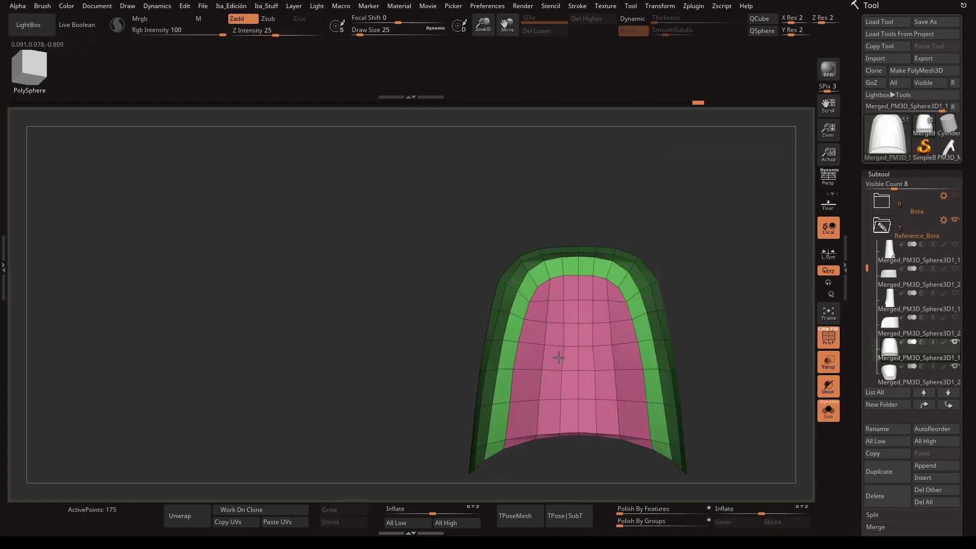
- Hide the green outer polygroups, choose a new brush, and rotate the panel
left_click(559, 358, "ctrl+shift")
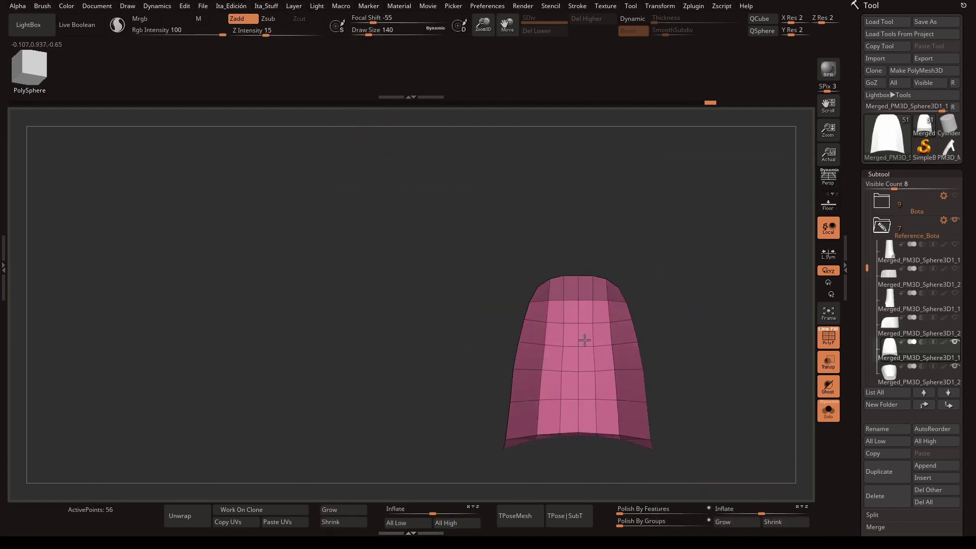
key("b")
left_click(687, 219)
mouse_move(653, 290)
left_mouse_down()
mouse_move(709, 277)
mouse_move(599, 228)
mouse_move(595, 334)
mouse_move(653, 205)
mouse_move(667, 249)
mouse_move(610, 283)
left_mouse_up()
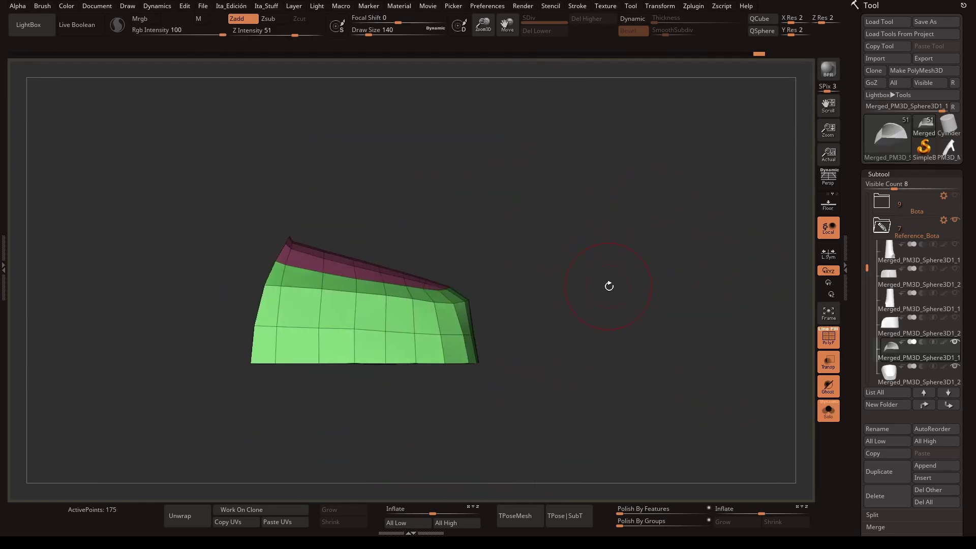
- Show the dense reference boot, make the purple reference mesh active, and orbit it
left_click(829, 411)
left_click(917, 383)
left_click_drag(553, 266, 662, 242)
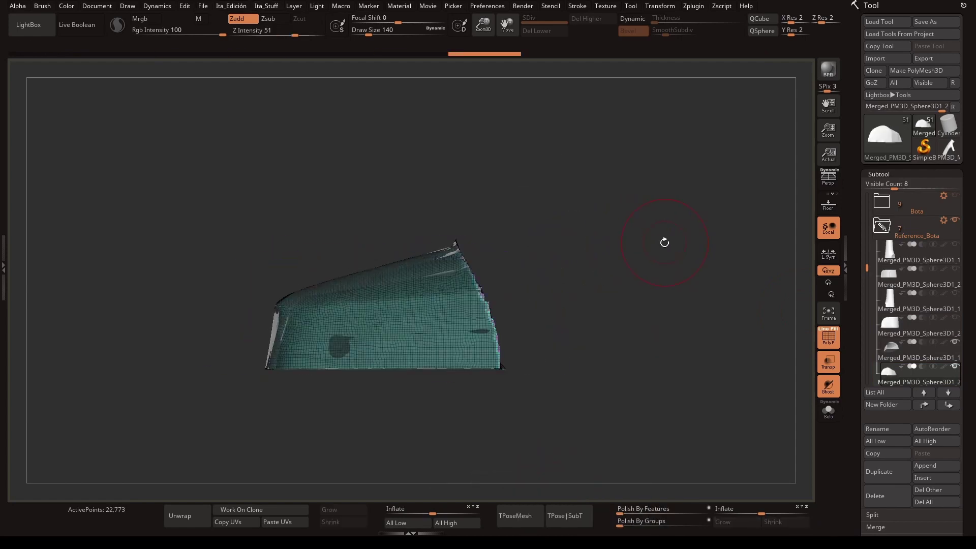
mouse_move(570, 270)
left_mouse_down()
mouse_move(654, 296)
mouse_move(443, 278)
left_mouse_up()
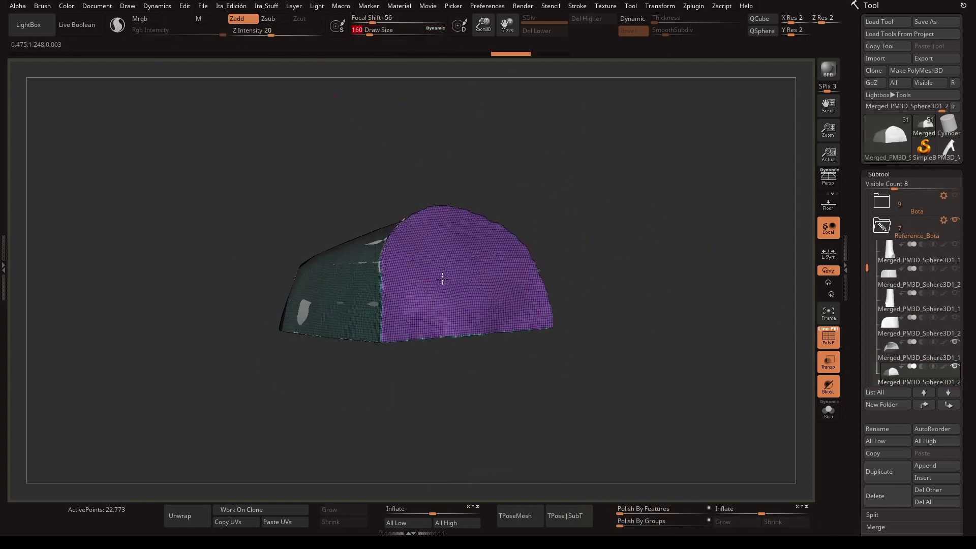
left_click_drag(383, 57, 453, 268)
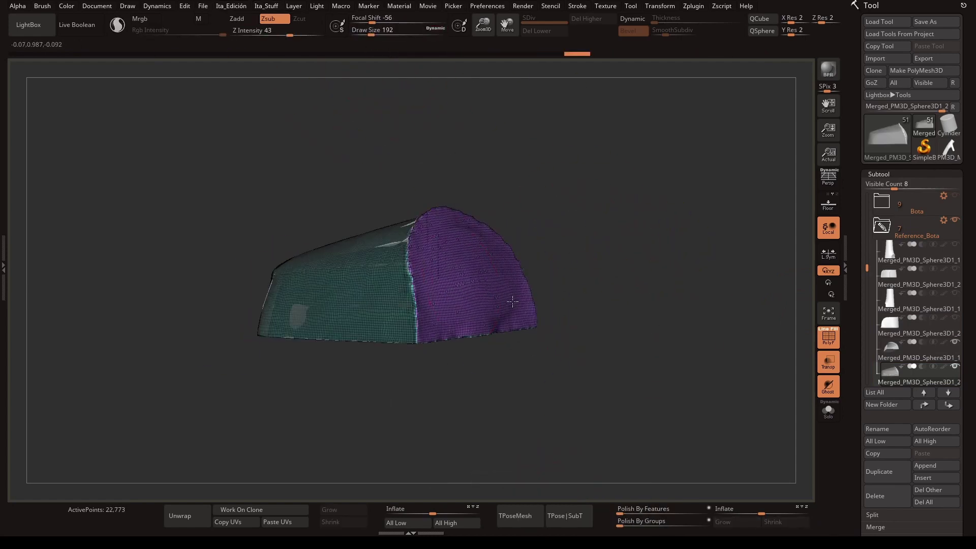
- Return to the low-poly panel with ZModeler set to Extrude Edge
key("b")
key("z")
key("m")
key("space")
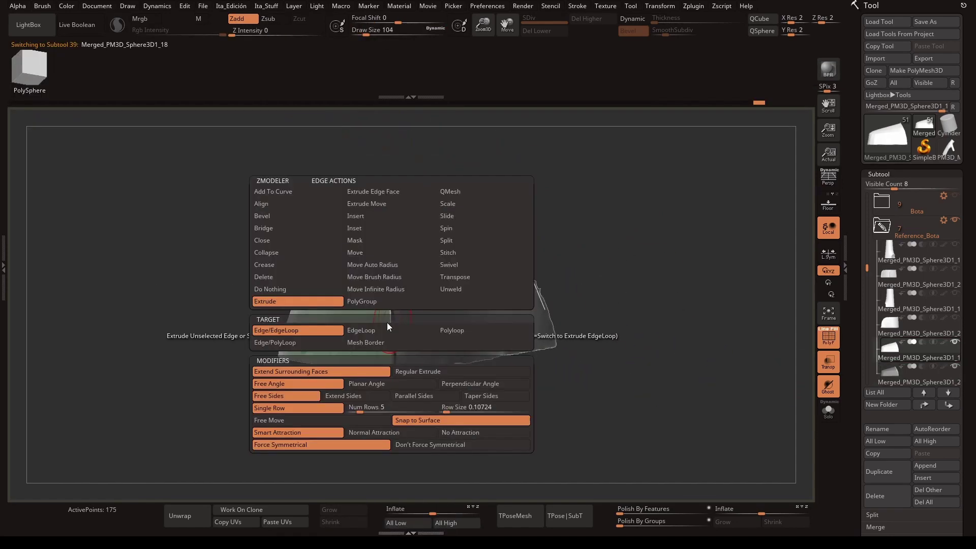
left_click(387, 326)
left_click_drag(625, 299, 484, 295)
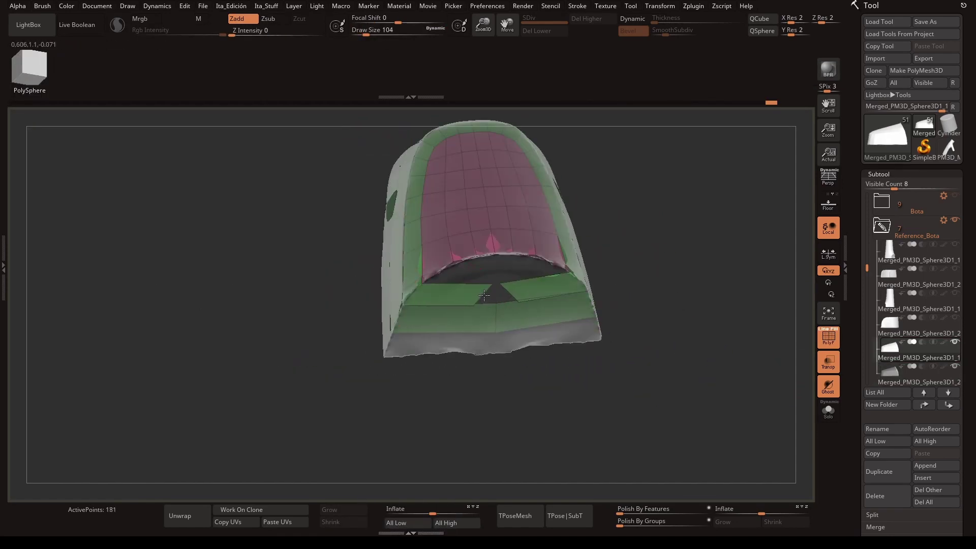
mouse_move(496, 281)
right_mouse_down()
mouse_move(534, 294)
mouse_move(491, 273)
mouse_move(447, 275)
right_mouse_up()
- Undo several recent edge edits on the panel
key("ctrl+z")
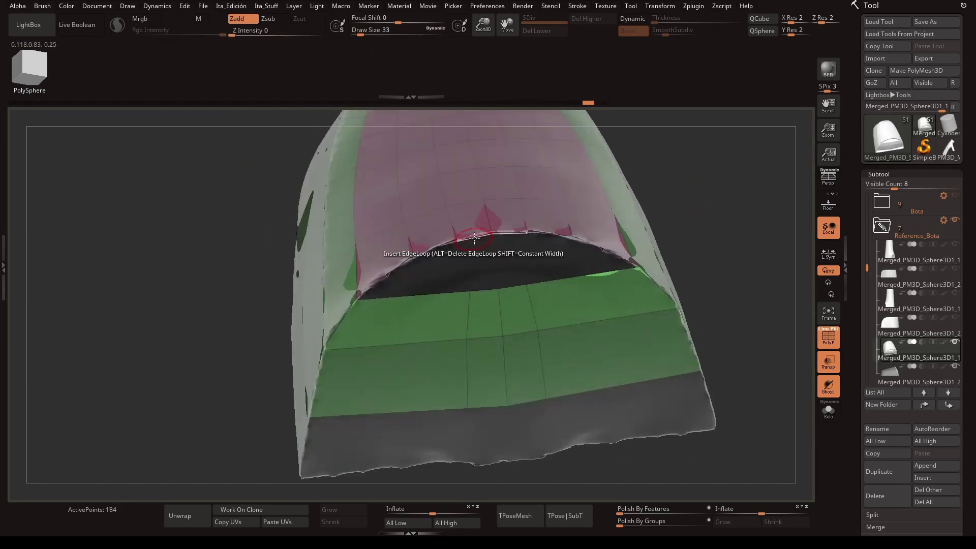
key("ctrl+z")
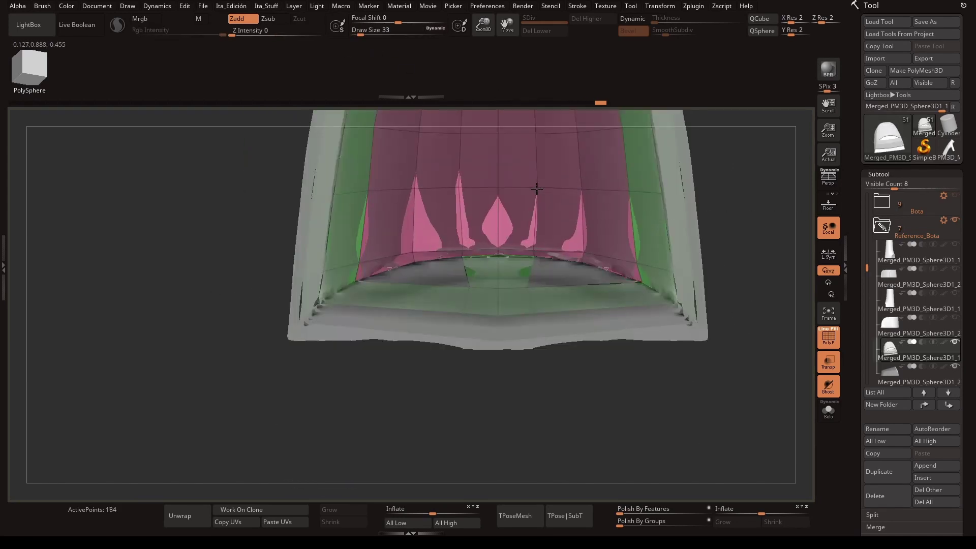
key("ctrl+z")
key("ctrl+z")
key("ctrl+z")
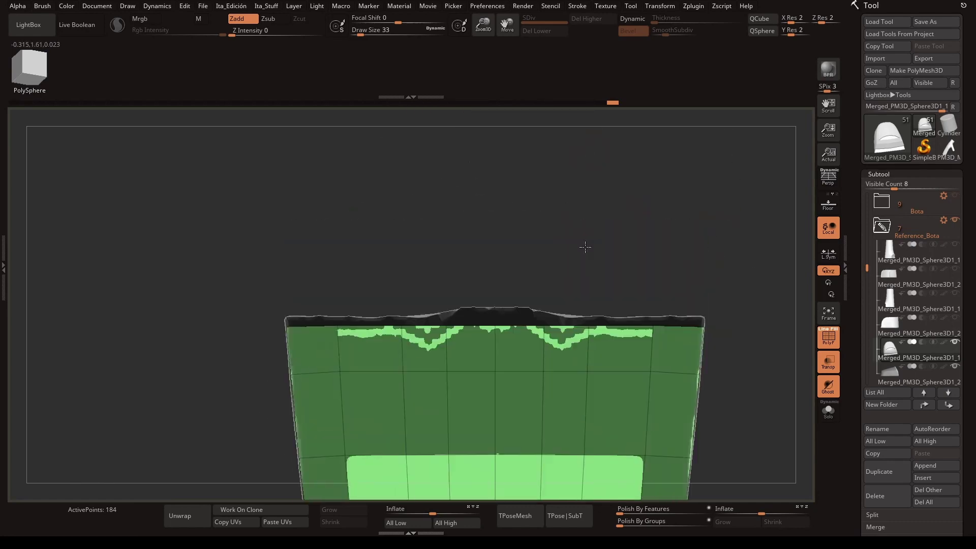
key("ctrl+z")
key("ctrl+z")
key("ctrl+z")
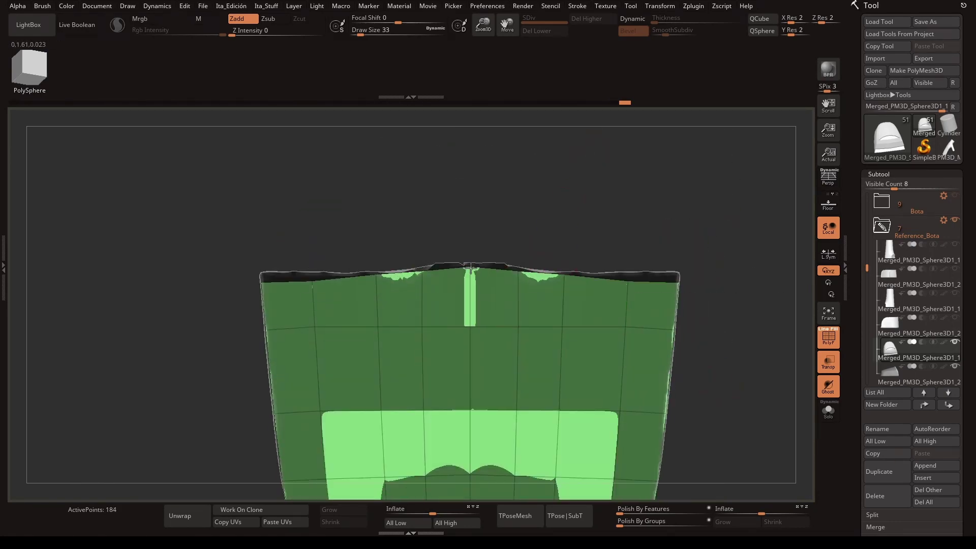
key("ctrl+z")
key("ctrl+z")
key("space")
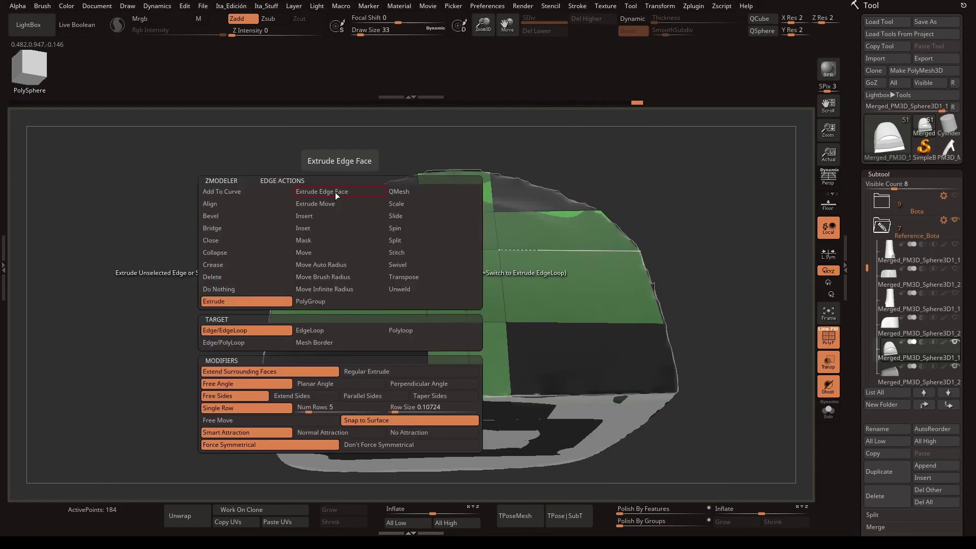
key("ctrl+z")
- Fill the two dark eye openings and insert edge loops beside each opening
key("ctrl+z")
key("space")
key("ctrl+z")
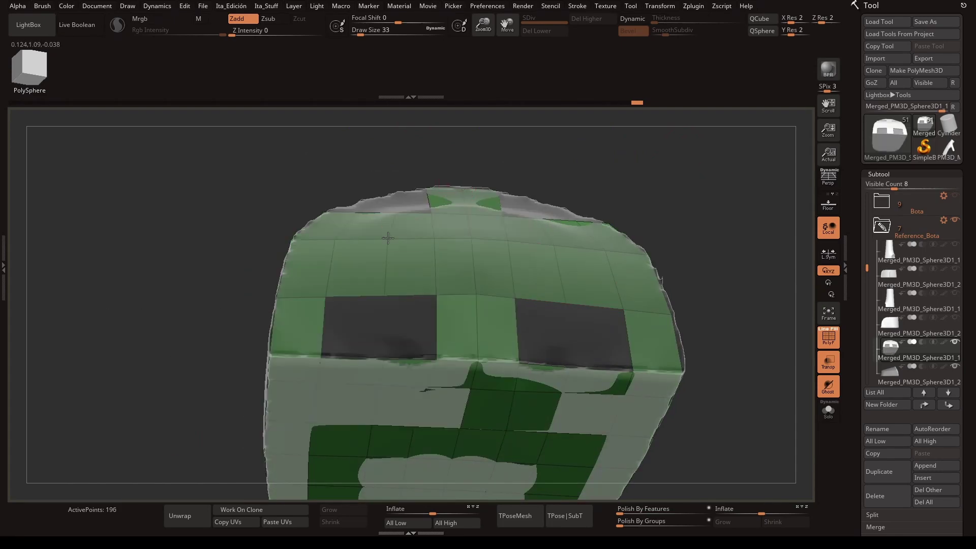
left_click_drag(348, 289, 418, 322)
key("ctrl+z")
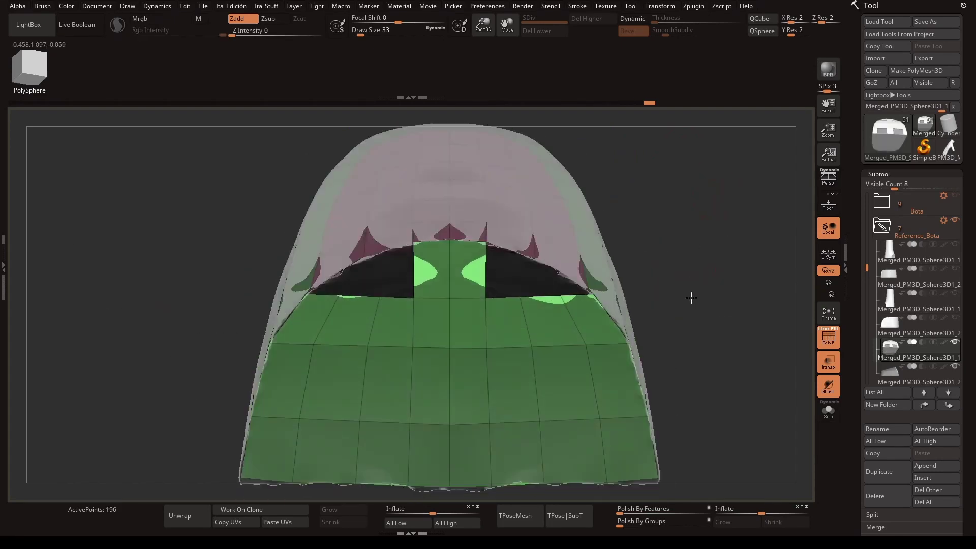
key("ctrl+z")
key("ctrl+z")
left_click(511, 303)
key("space")
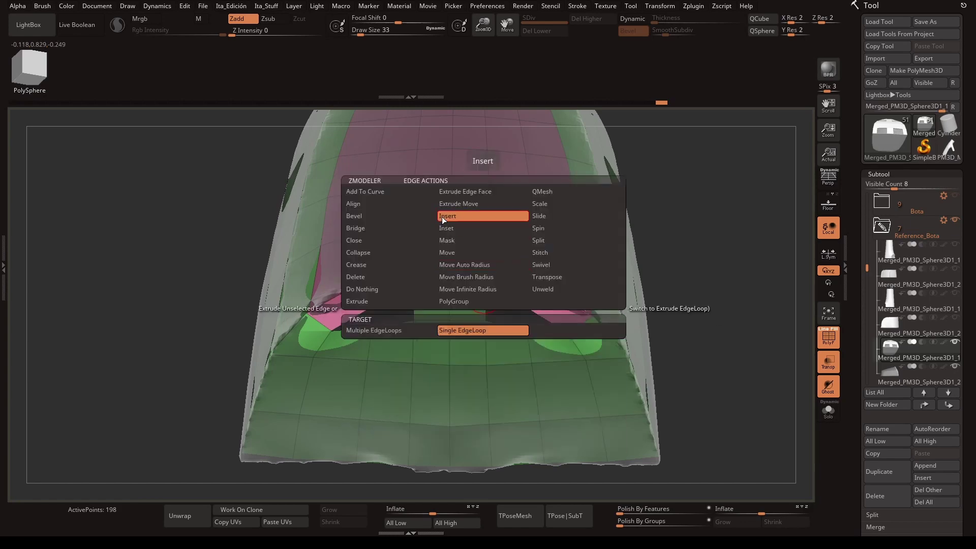
left_click(441, 217)
left_click_drag(697, 284, 449, 316)
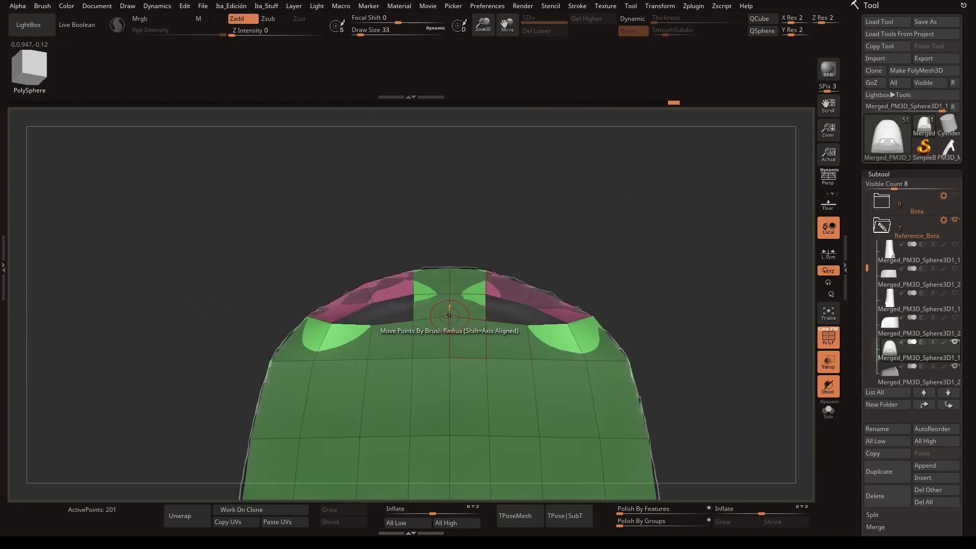
left_click(477, 317)
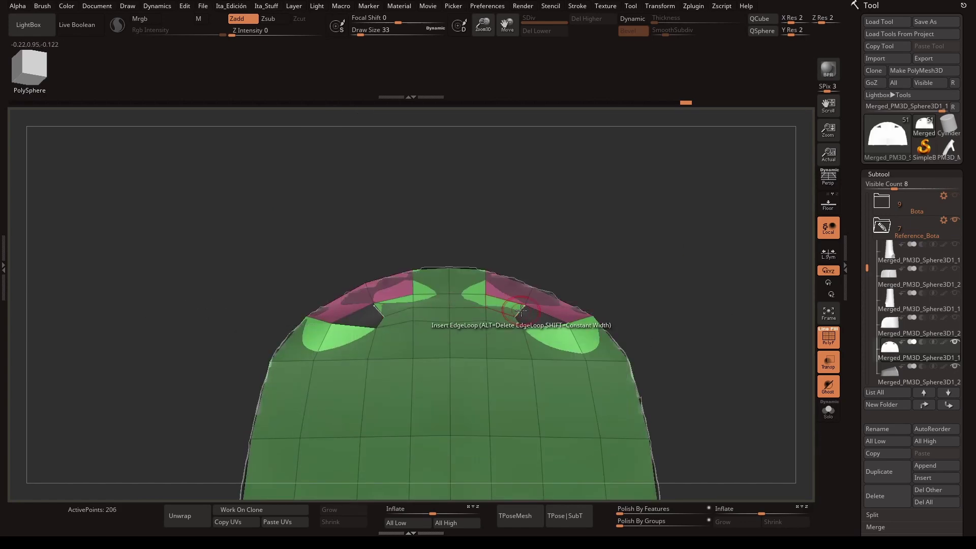
left_click(520, 309)
mouse_move(522, 324)
right_mouse_down()
mouse_move(634, 285)
mouse_move(575, 408)
right_mouse_up()
- Switch back to the green front panel mesh with the ZModeler brush
right_click_drag(647, 290, 708, 414)
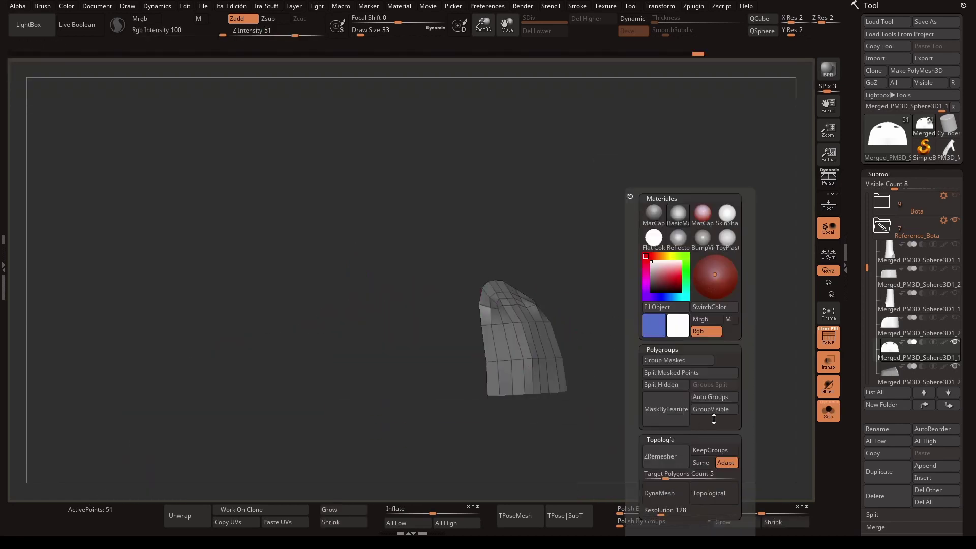
key("b")
key("m")
key("v")
right_click_drag(632, 327, 613, 325)
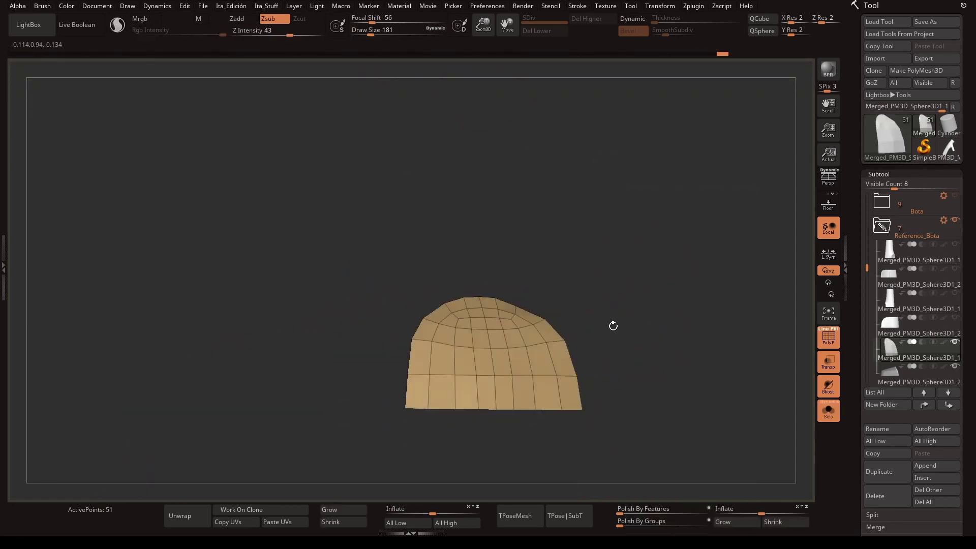
mouse_move(661, 218)
right_mouse_down()
mouse_move(732, 254)
mouse_move(645, 282)
right_mouse_up()
key("b")
key("z")
key("m")
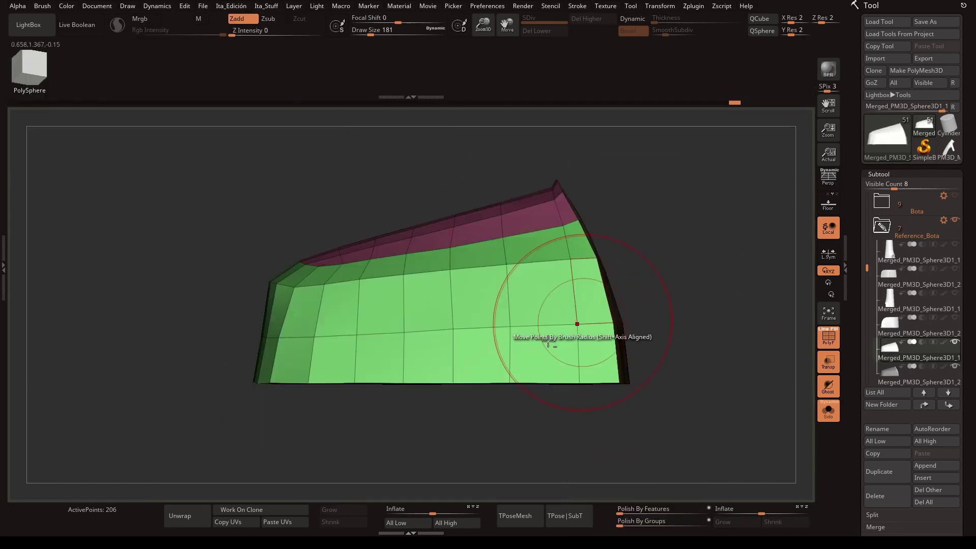
- Undo the panel edits back to its rounder shape
key("ctrl+z")
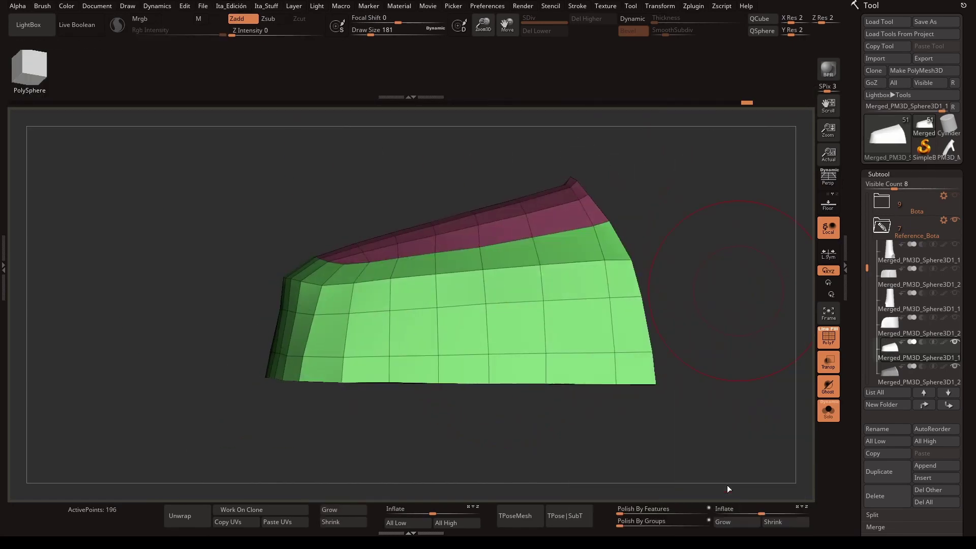
key("space")
right_click_drag(742, 441, 732, 356)
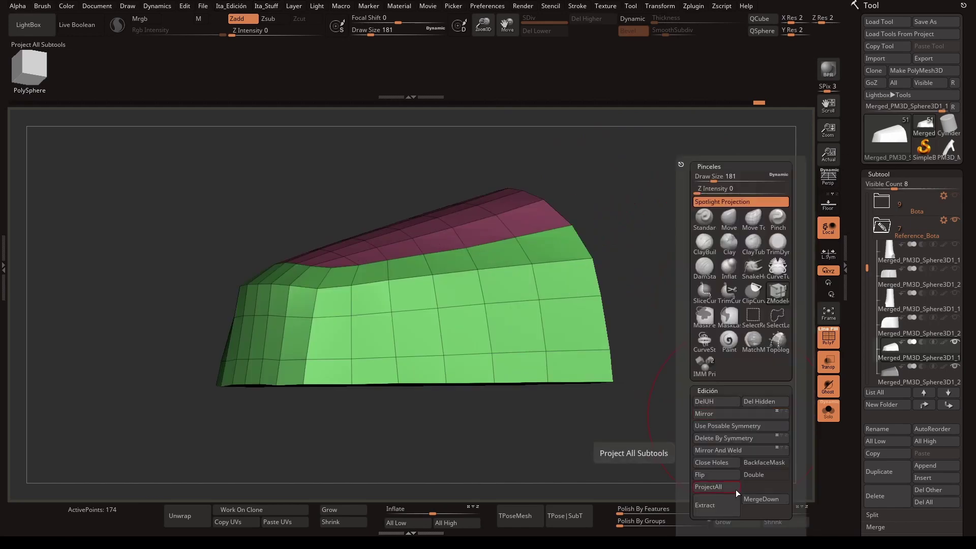
key("space")
key("w")
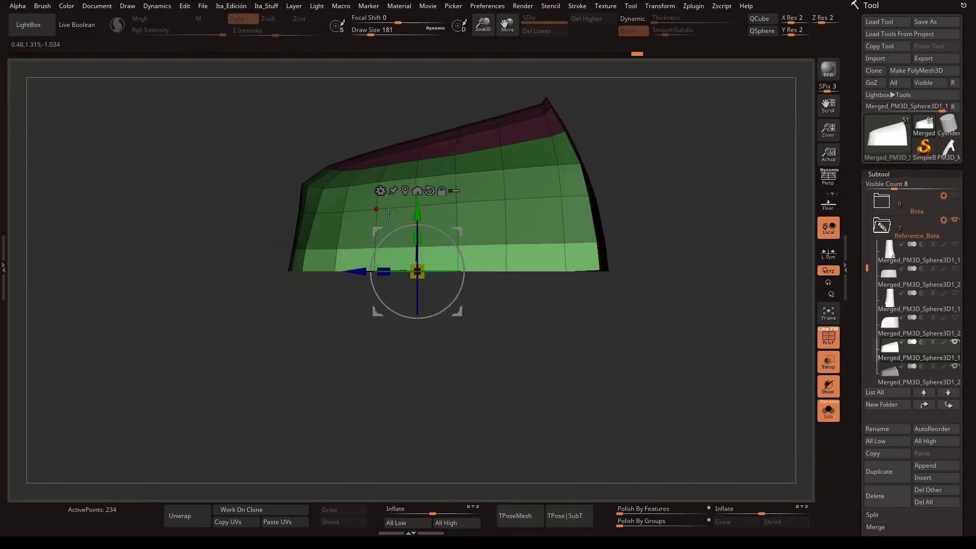
- Select the boot shaft piece, turn on PolyFrame, and save the project
left_click(915, 300)
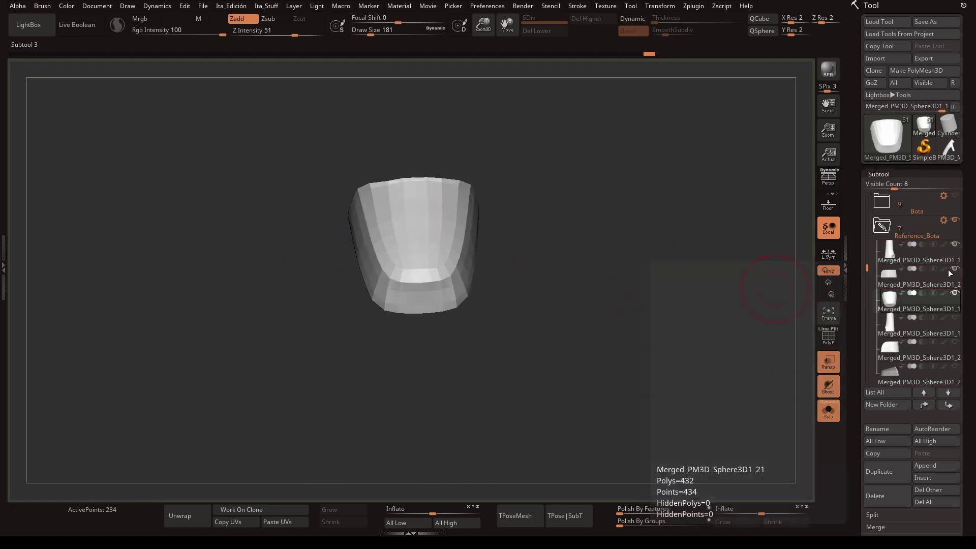
left_click_drag(661, 285, 628, 314)
key("shift+f")
left_click(410, 127, "alt")
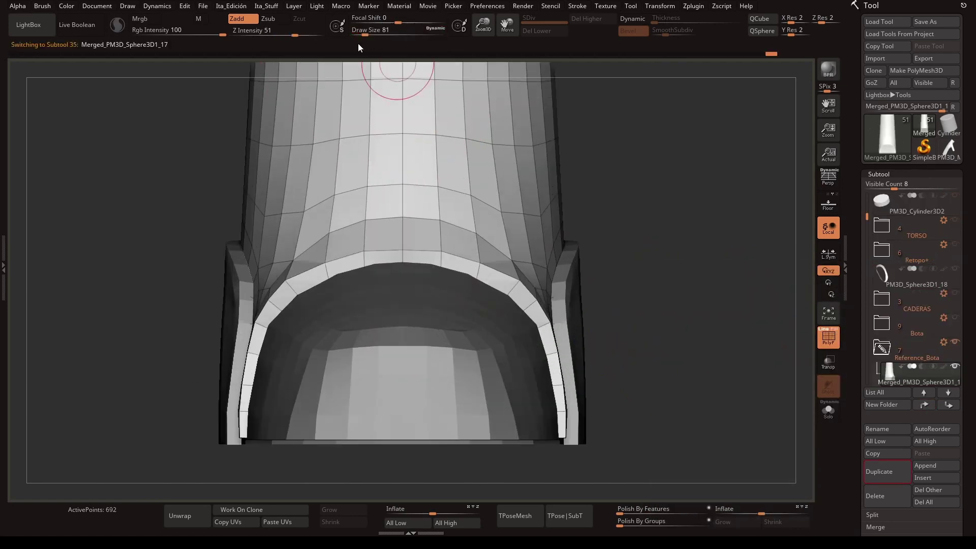
key("ctrl+s")
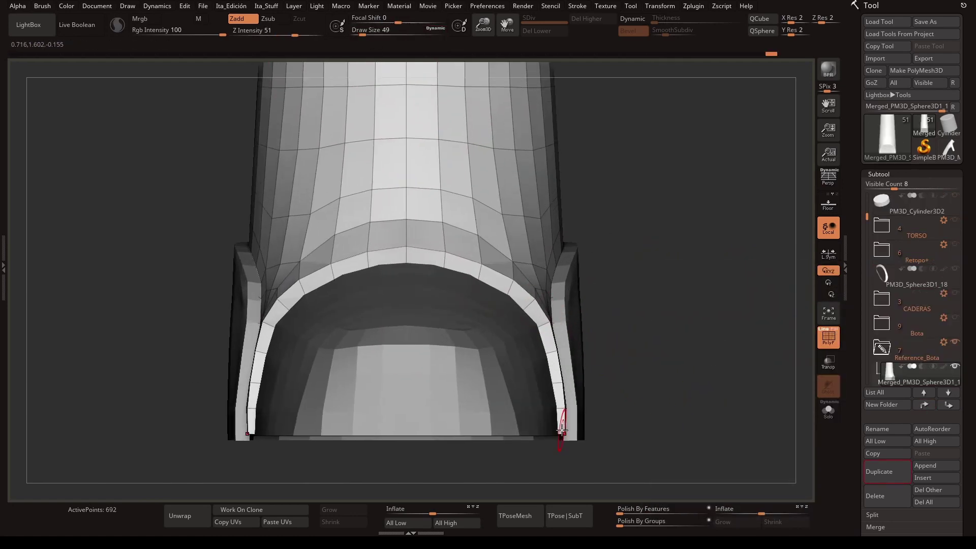
- Orbit around the boot's top rim to inspect the low-poly pieces and gaps
mouse_move(650, 311)
left_mouse_down()
mouse_move(628, 330)
mouse_move(643, 294)
mouse_move(617, 296)
mouse_move(656, 355)
mouse_move(475, 338)
left_mouse_up()
left_click_drag(359, 34, 359, 33)
left_click_drag(458, 284, 484, 277)
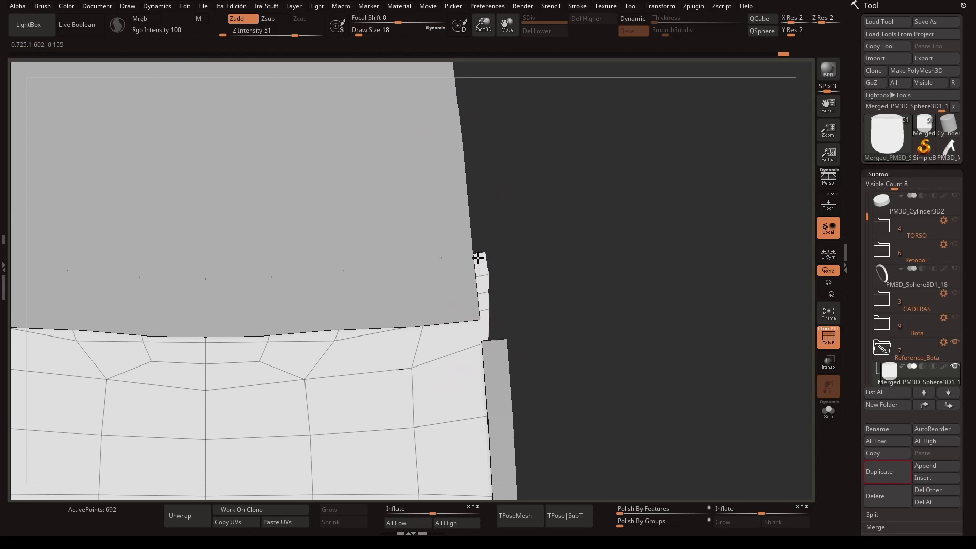
mouse_move(534, 305)
left_mouse_down()
mouse_move(625, 344)
mouse_move(553, 305)
left_mouse_up()
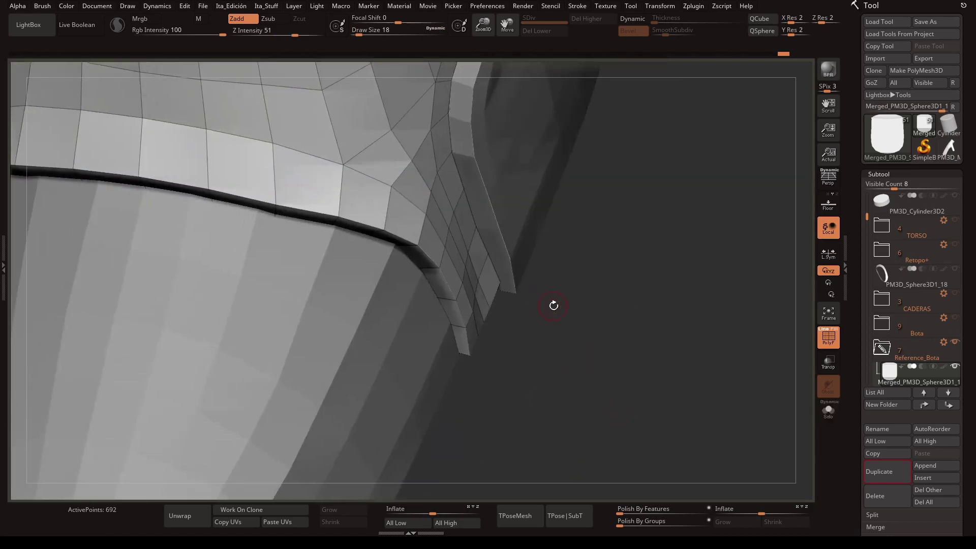
mouse_move(476, 300)
left_mouse_down()
mouse_move(605, 301)
mouse_move(549, 233)
mouse_move(480, 296)
left_mouse_up()
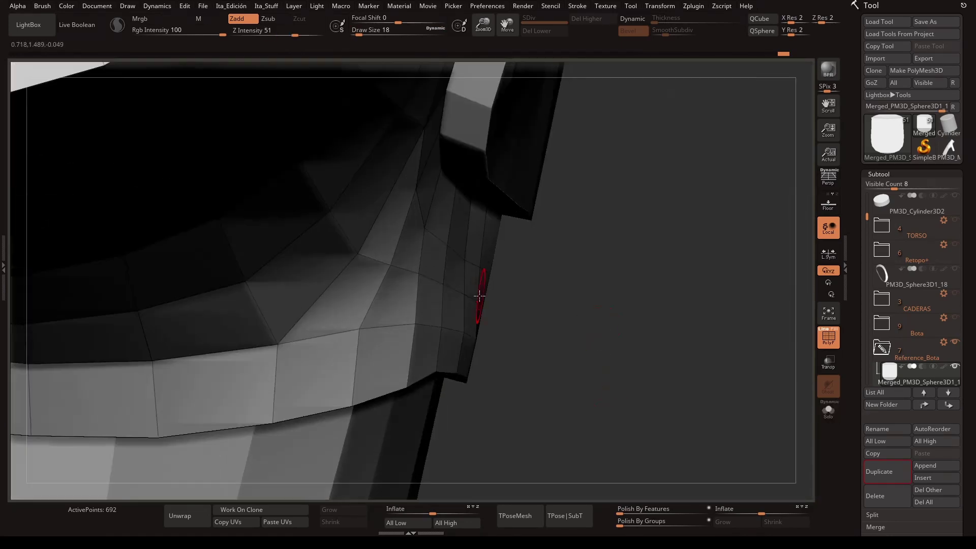
left_click_drag(477, 259, 486, 388)
mouse_move(628, 405)
left_mouse_down()
mouse_move(627, 279)
mouse_move(427, 249)
mouse_move(506, 361)
mouse_move(597, 208)
mouse_move(612, 313)
mouse_move(596, 268)
left_mouse_up()
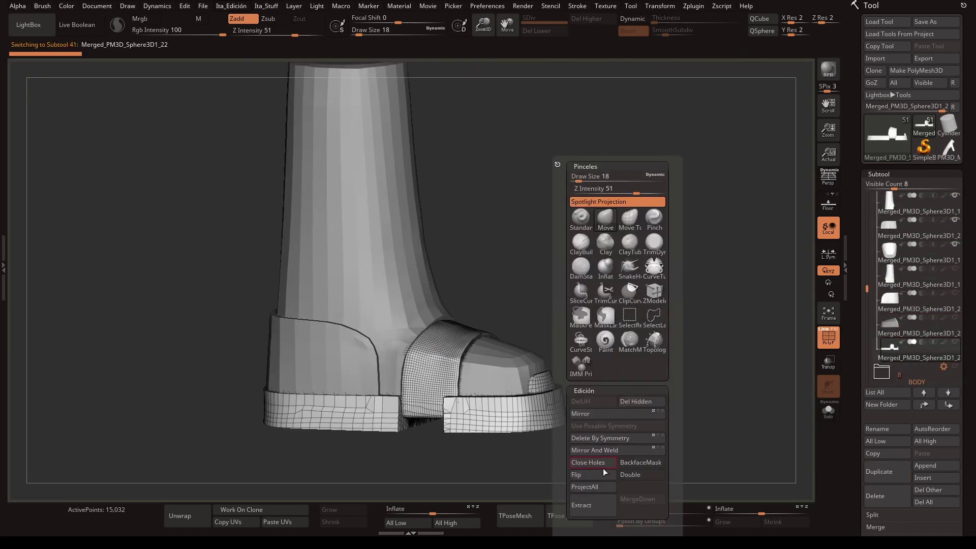
- Isolate the boot shaft, insert a mirrored pair of single polys, and enable transparency
left_click(603, 469)
left_click(829, 411)
key("b")
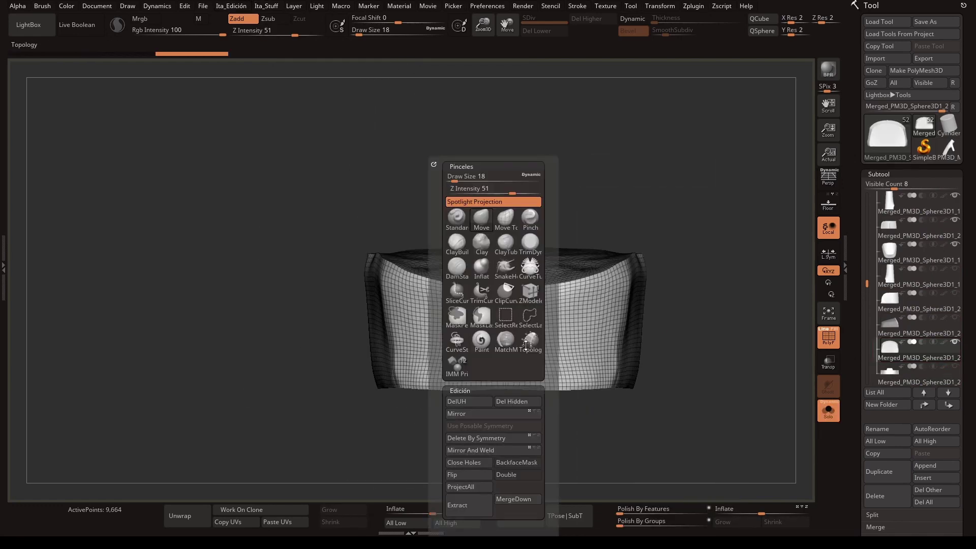
left_click(451, 346)
left_click(453, 381)
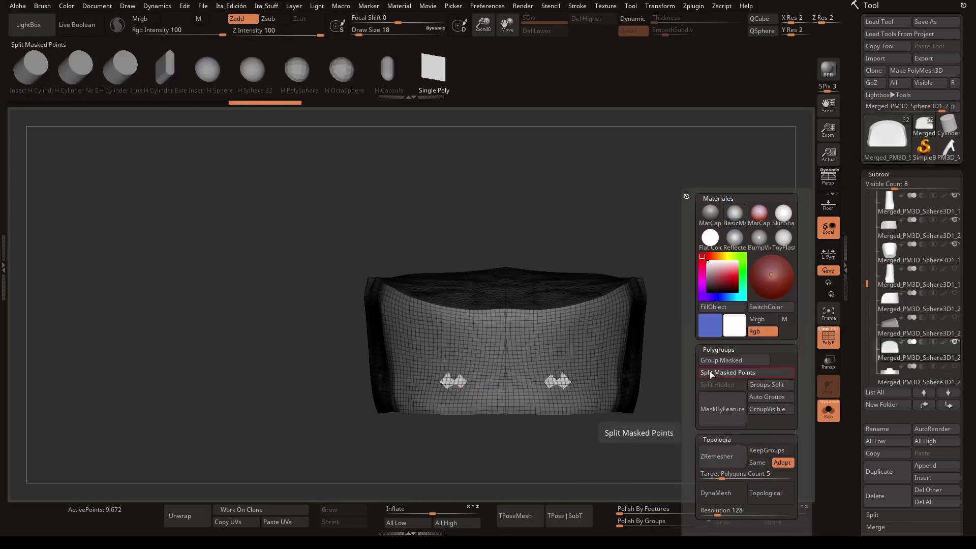
right_click(606, 388)
key("w")
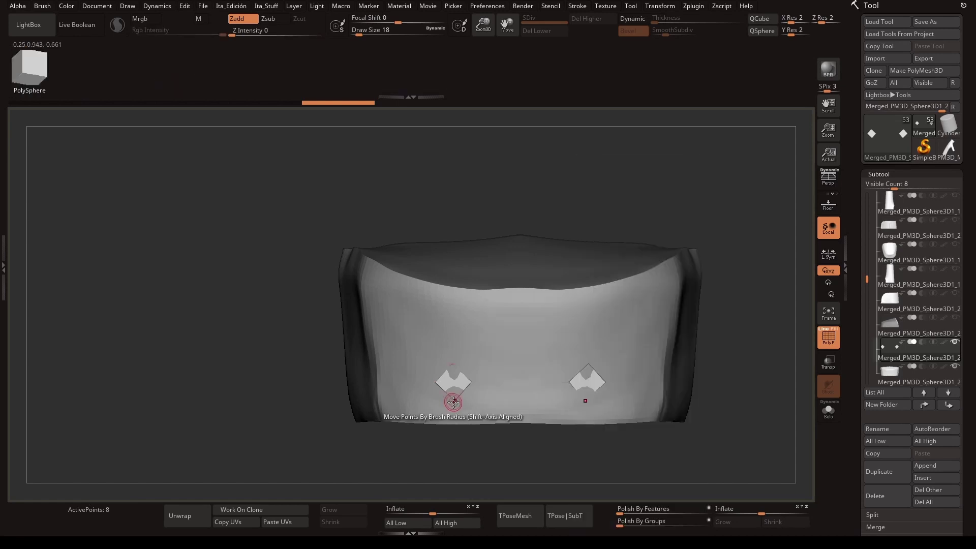
key("alt+t")
- Grow the polys into a grid with an edge loop and extruded top and bottom edges
left_click_drag(481, 375, 512, 379)
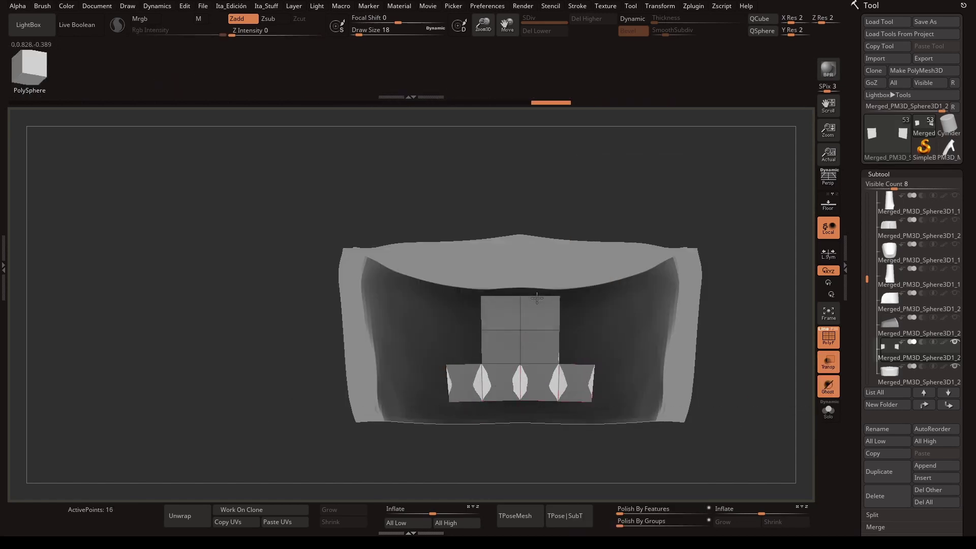
mouse_move(536, 298)
left_mouse_down()
mouse_move(588, 318)
mouse_move(637, 300)
left_mouse_up()
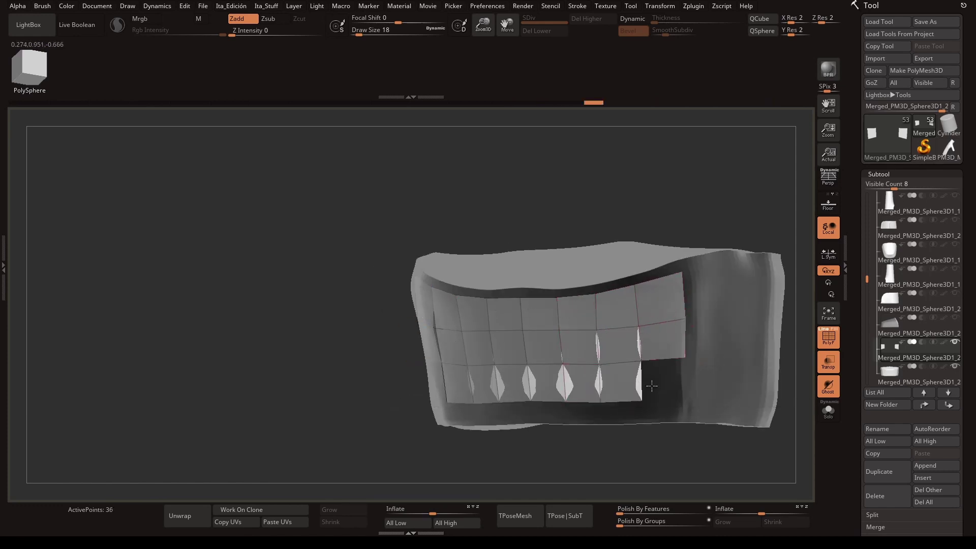
right_click_drag(687, 358, 561, 402)
left_click_drag(577, 413, 580, 424)
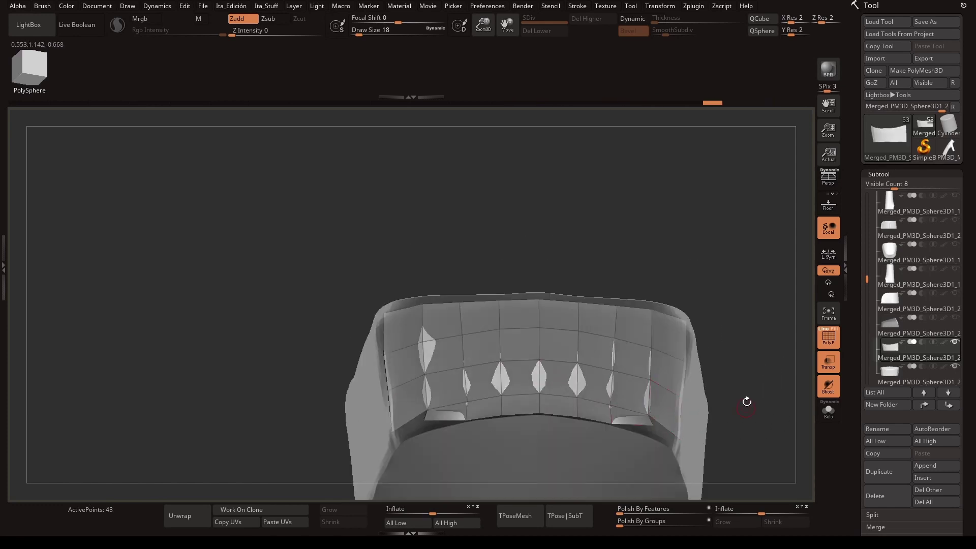
right_click_drag(745, 401, 638, 422)
right_click_drag(687, 399, 530, 400)
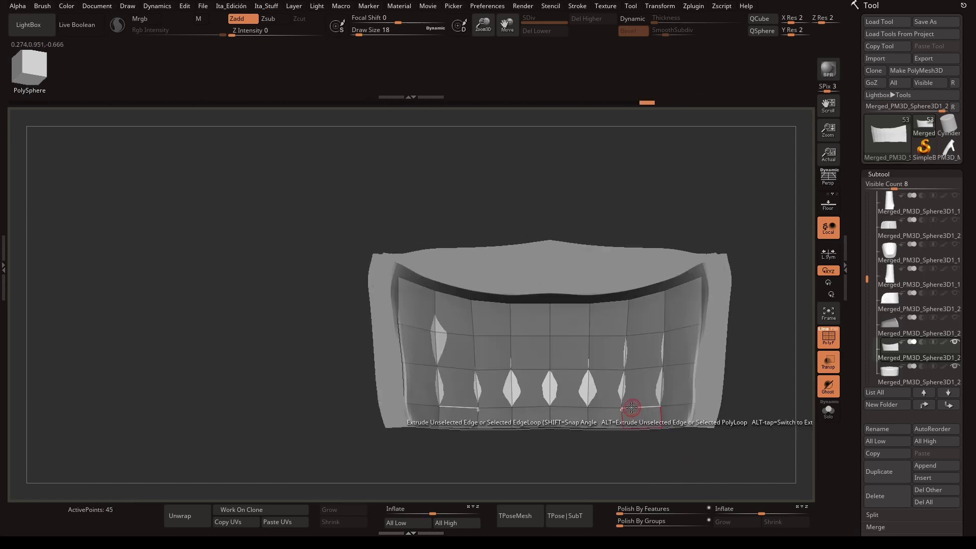
key("space")
left_click(423, 304)
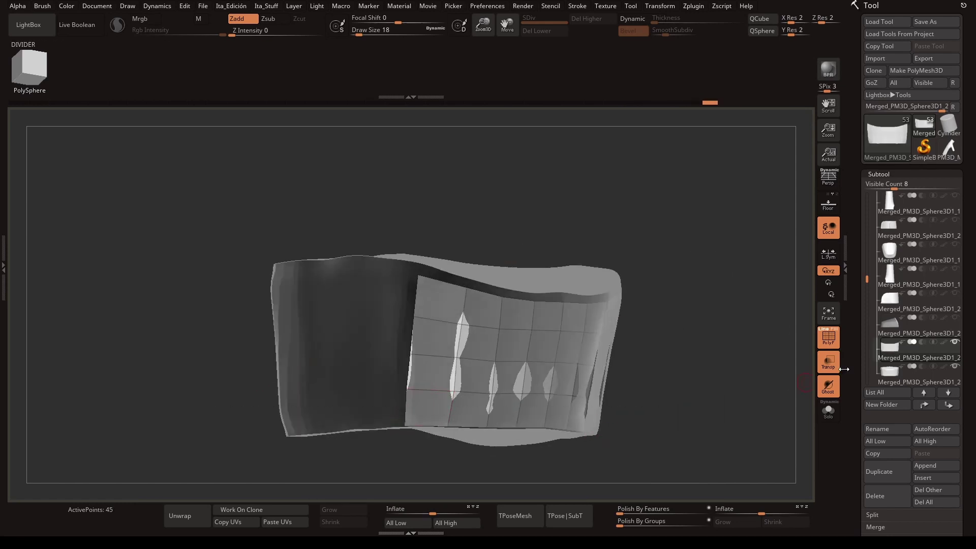
right_click_drag(422, 304, 429, 309)
key("ctrl+z")
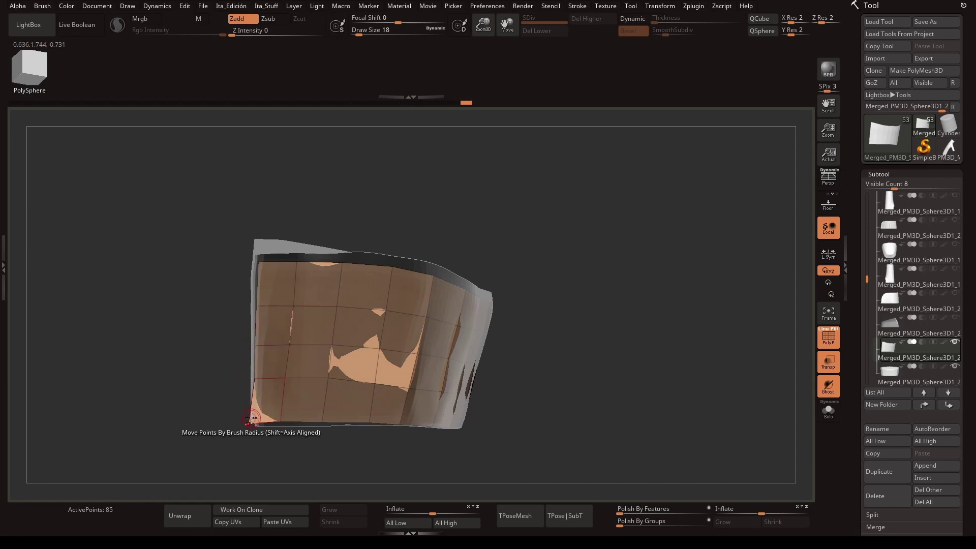
- Extrude two new bands of faces along the panel's bottom border
right_click_drag(251, 418, 632, 345)
left_click_drag(376, 399, 374, 418)
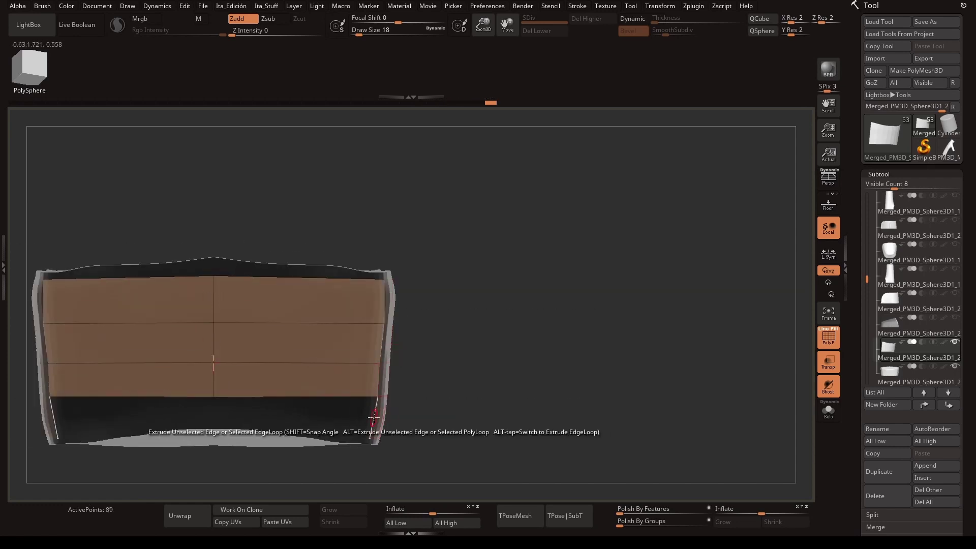
left_click(286, 395)
mouse_move(286, 395)
right_mouse_down()
mouse_move(193, 422)
mouse_move(668, 331)
right_mouse_up()
- Insert symmetric vertical edge loops across the panel and orbit to check the fit
left_click(365, 319)
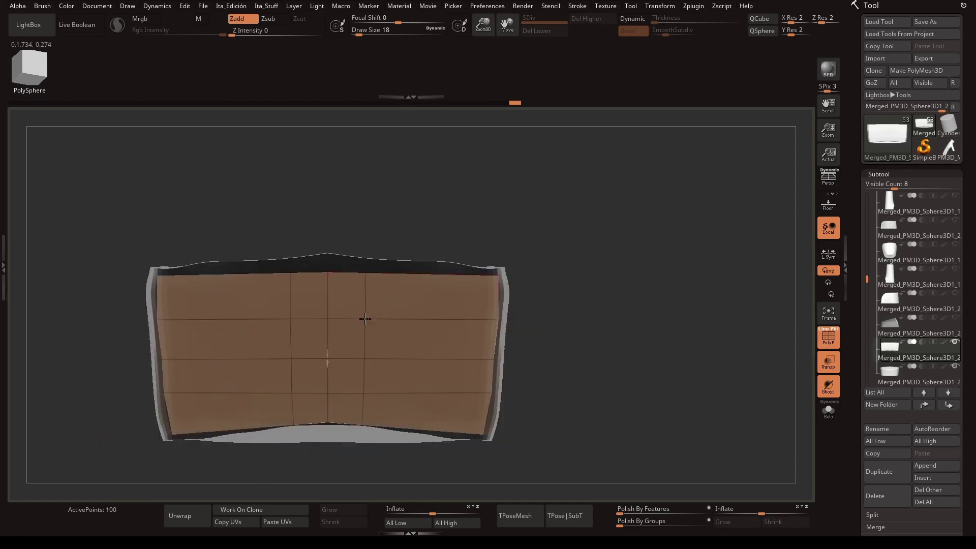
left_click(459, 320)
mouse_move(459, 320)
right_mouse_down()
mouse_move(562, 283)
mouse_move(360, 359)
right_mouse_up()
mouse_move(453, 362)
right_mouse_down()
mouse_move(577, 364)
mouse_move(322, 329)
right_mouse_up()
right_click_drag(445, 336, 472, 358)
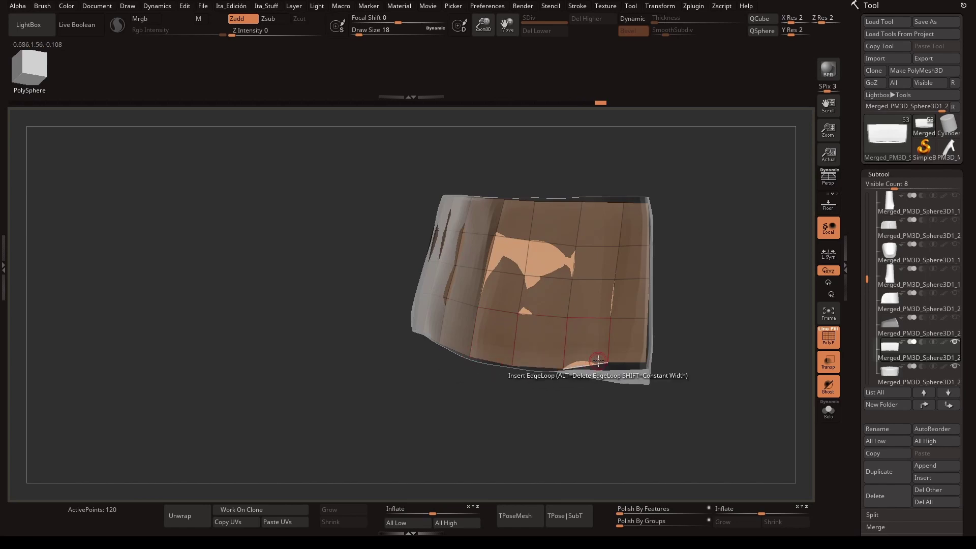
right_click_drag(699, 373, 727, 329)
mouse_move(510, 394)
right_mouse_down()
mouse_move(517, 362)
mouse_move(722, 301)
mouse_move(610, 368)
mouse_move(764, 281)
mouse_move(567, 411)
right_mouse_up()
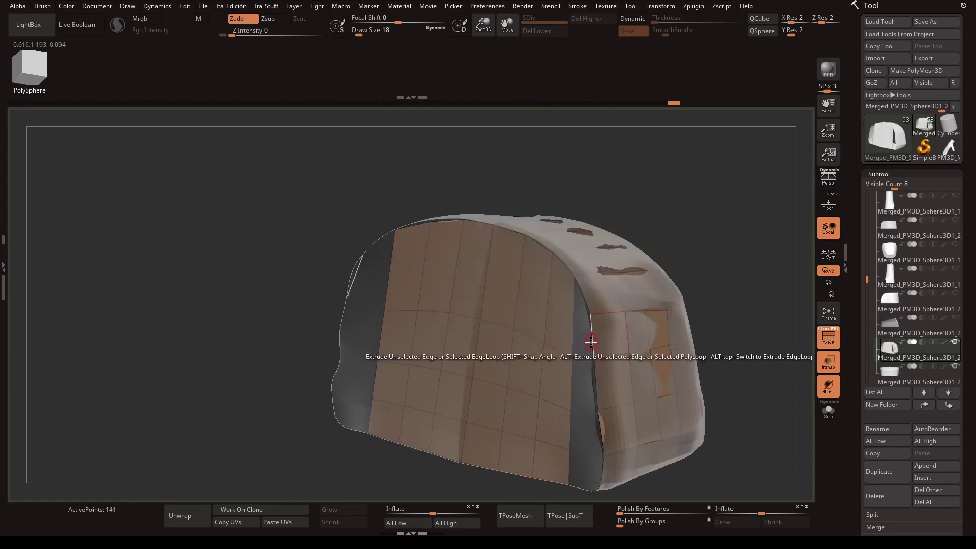
left_click(644, 509)
mouse_move(655, 458)
right_mouse_down()
mouse_move(718, 374)
mouse_move(668, 367)
right_mouse_up()
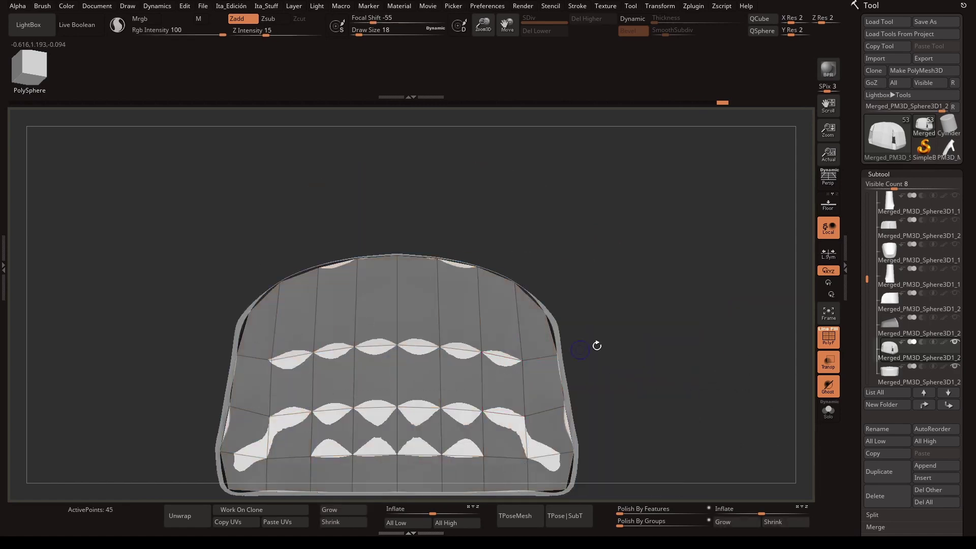
- Mask all but the lower band, scale it in Y with the gizmo, then clear mask and gizmo
right_click_drag(413, 463, 423, 424, "alt")
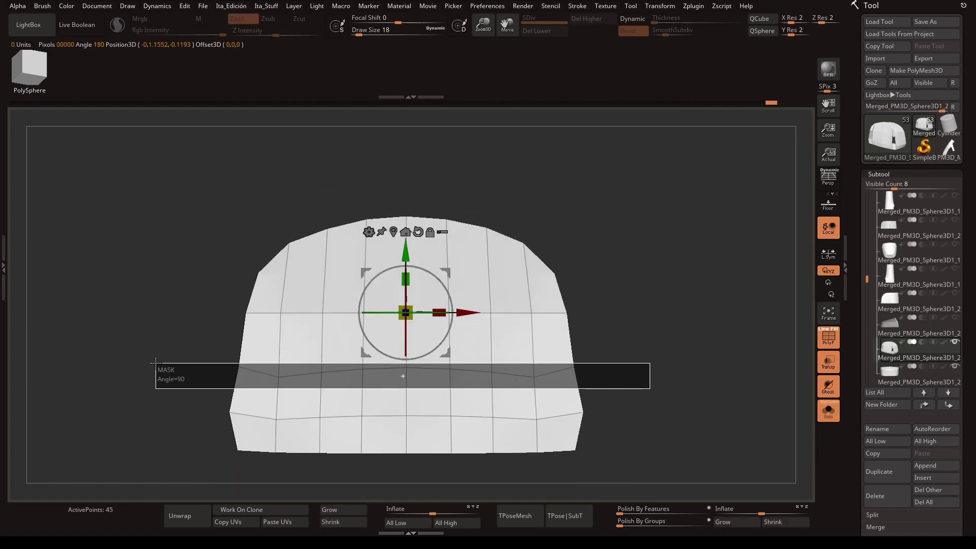
left_click(491, 371)
left_click(407, 416, "ctrl")
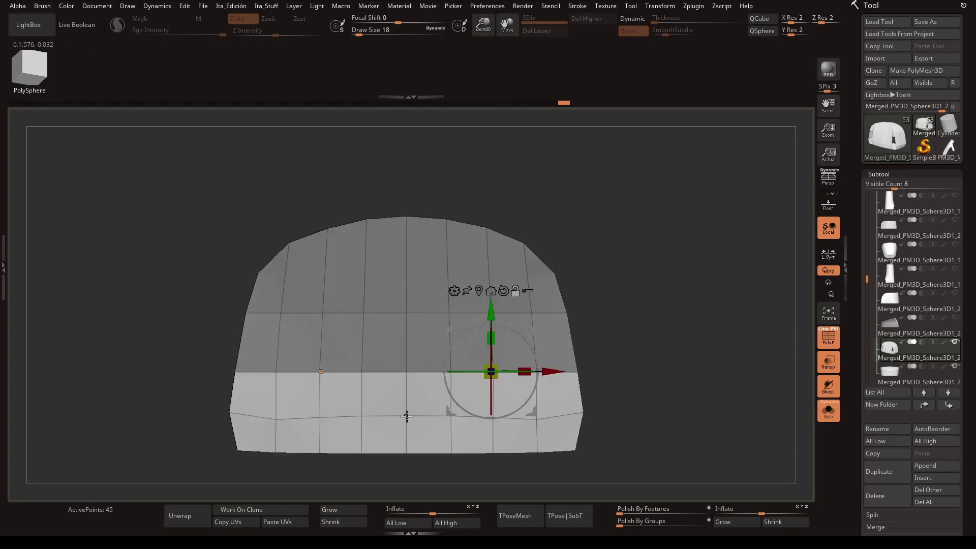
key("q")
mouse_move(675, 388)
left_mouse_down()
mouse_move(680, 327)
mouse_move(541, 329)
left_mouse_up()
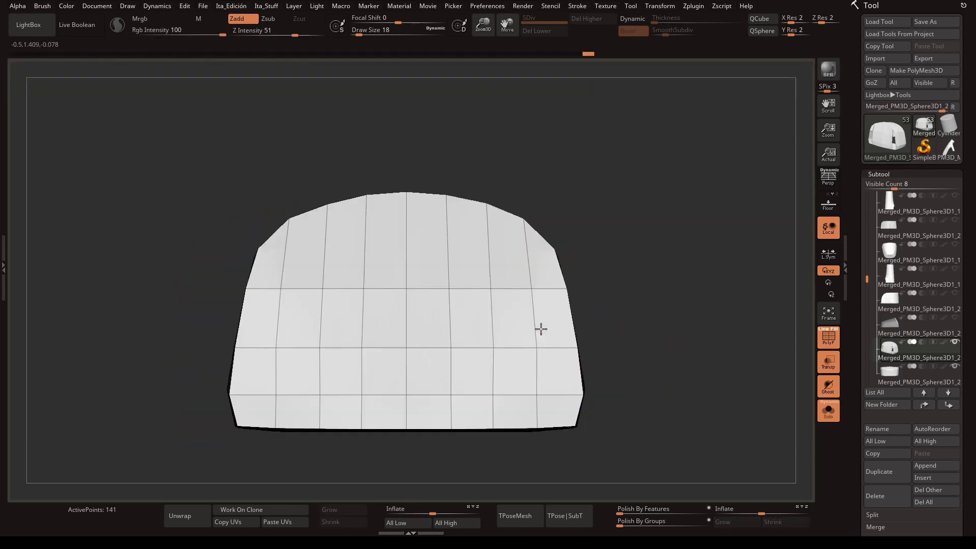
key("space")
mouse_move(730, 344)
left_mouse_down()
mouse_move(551, 349)
mouse_move(375, 200)
mouse_move(465, 332)
mouse_move(682, 192)
mouse_move(536, 438)
mouse_move(491, 224)
left_mouse_up()
key("space")
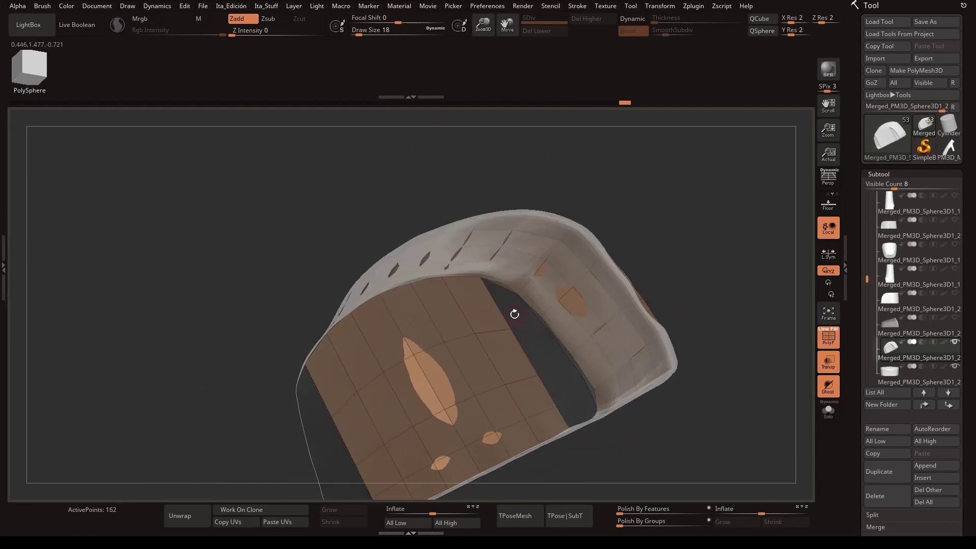
- Inset an inner border on the panel and stitch two points at its top
mouse_move(554, 345)
left_mouse_down()
mouse_move(533, 425)
mouse_move(588, 305)
mouse_move(496, 311)
left_mouse_up()
mouse_move(465, 390)
left_mouse_down()
mouse_move(295, 276)
mouse_move(626, 333)
left_mouse_up()
key("space")
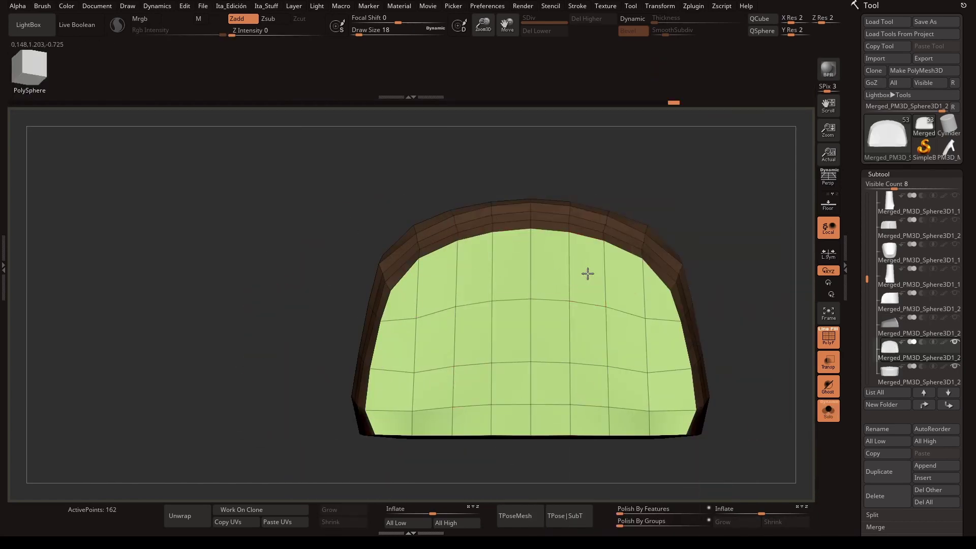
mouse_move(584, 273)
left_mouse_down()
mouse_move(719, 148)
mouse_move(584, 225)
left_mouse_up()
left_click(576, 224)
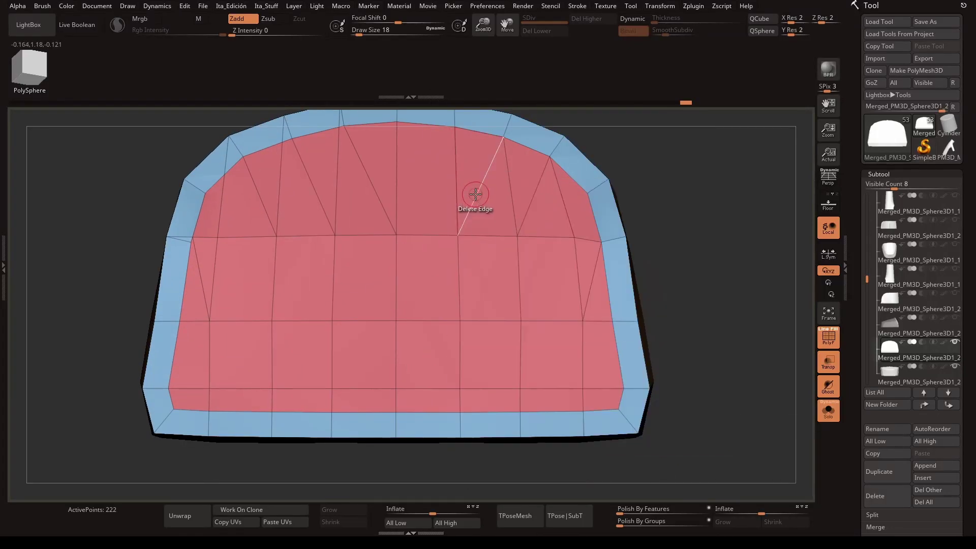
- Delete a stray upper edge, then exit Solo and make all boot subtools visible
left_click(473, 200)
left_click_drag(368, 272, 500, 218)
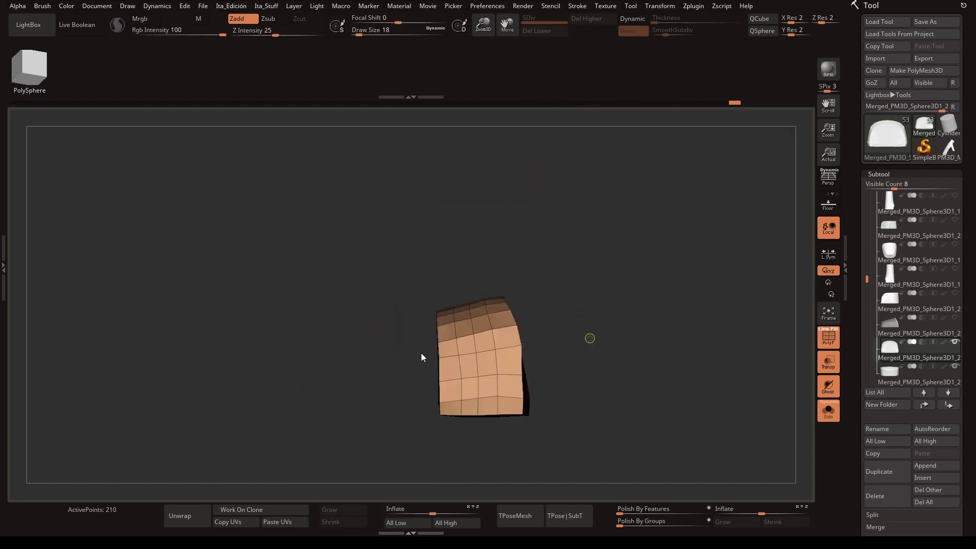
left_click(955, 371)
left_click(955, 197, "shift")
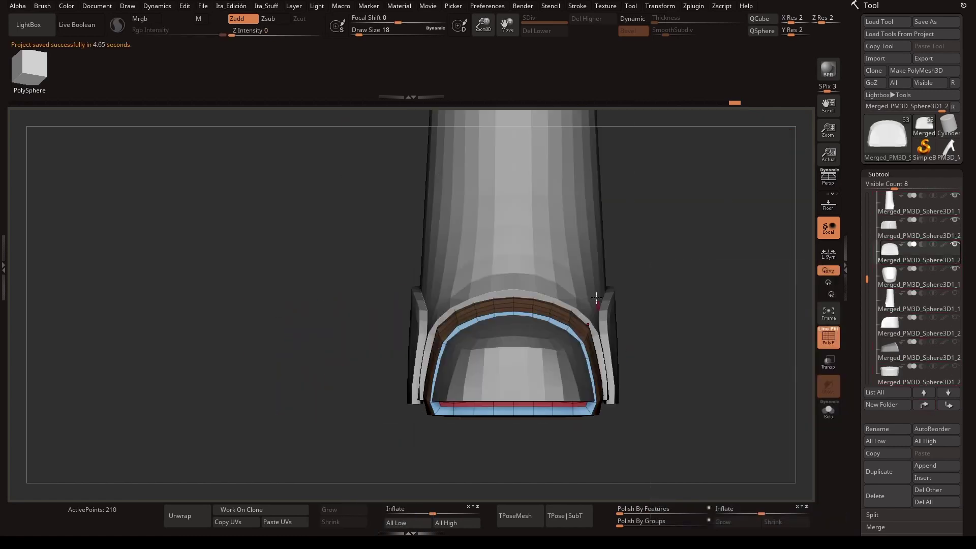
- Isolate and orbit the brown band to inspect its fit from side and front
left_click_drag(661, 214, 635, 305)
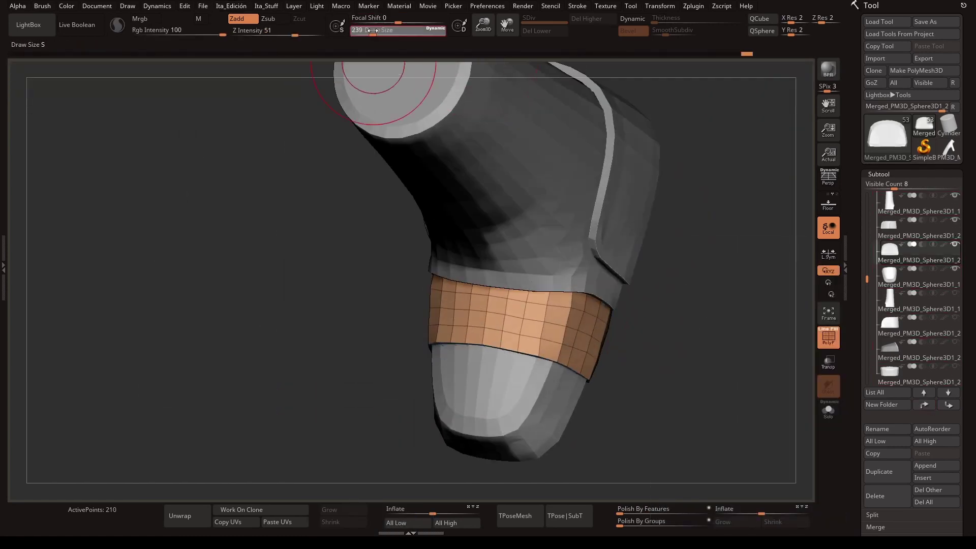
left_click(828, 411)
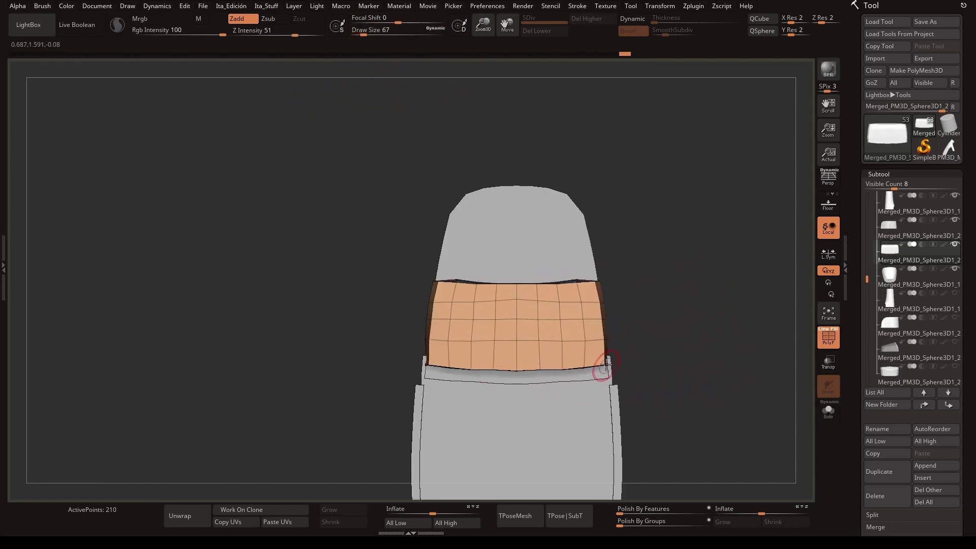
mouse_move(607, 366)
left_mouse_down()
mouse_move(600, 320)
mouse_move(632, 294)
mouse_move(615, 314)
mouse_move(676, 299)
left_mouse_up()
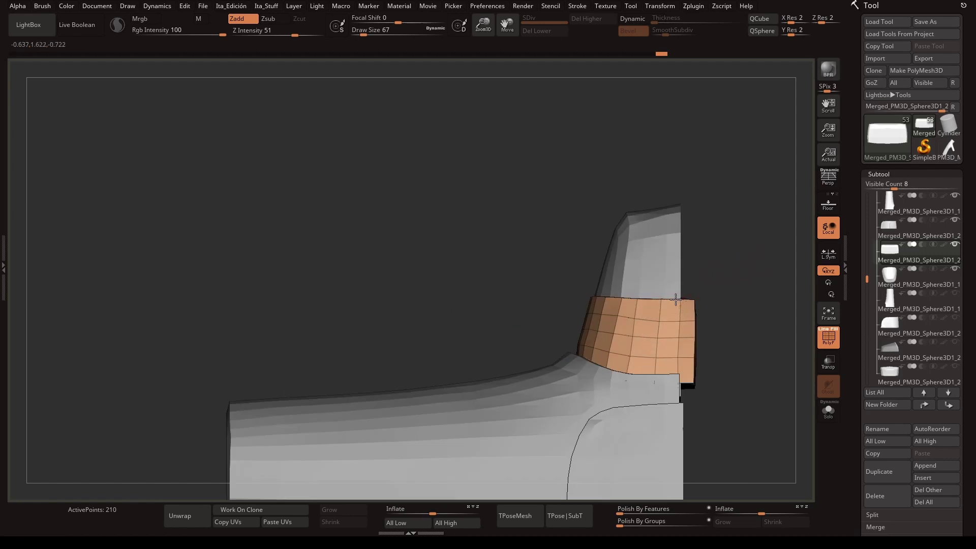
left_click_drag(703, 358, 658, 257)
key("alt+shift+s")
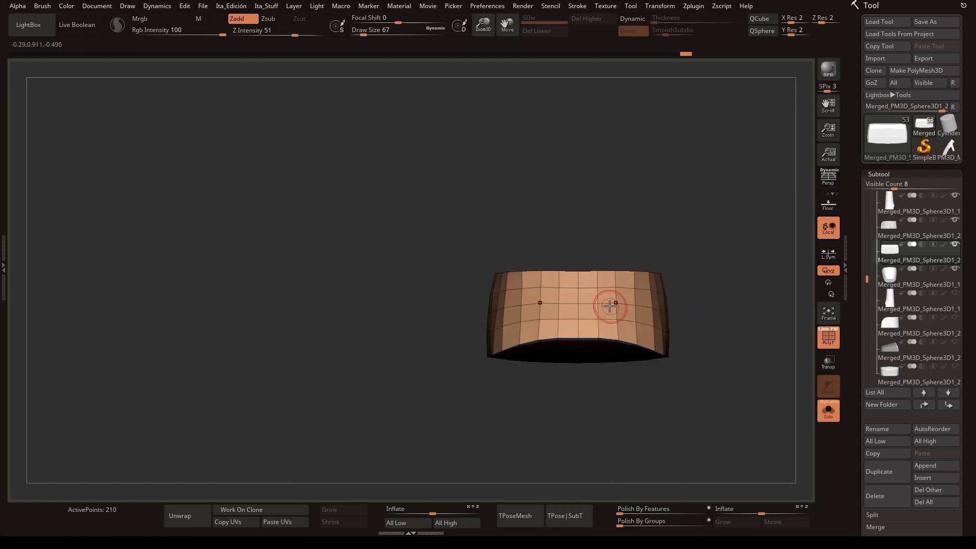
mouse_move(610, 305)
left_mouse_down()
mouse_move(704, 357)
mouse_move(579, 270)
left_mouse_up()
- Show the whole boot again, turn off PolyFrame, and save the project
key("alt+shift+s")
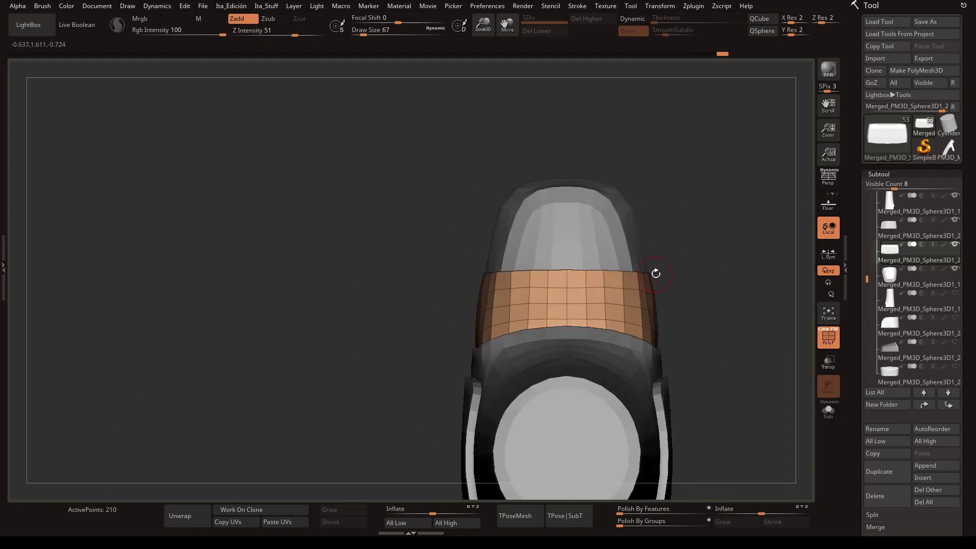
mouse_move(708, 276)
left_mouse_down()
mouse_move(734, 274)
mouse_move(605, 383)
mouse_move(525, 126)
mouse_move(771, 298)
mouse_move(754, 314)
mouse_move(690, 288)
mouse_move(743, 336)
mouse_move(568, 174)
mouse_move(620, 390)
left_mouse_up()
key("shift+f")
key("ctrl+s")
- Select the next subtool and insert two mirrored single polys with an insert mesh brush
left_click_drag(682, 442, 669, 216)
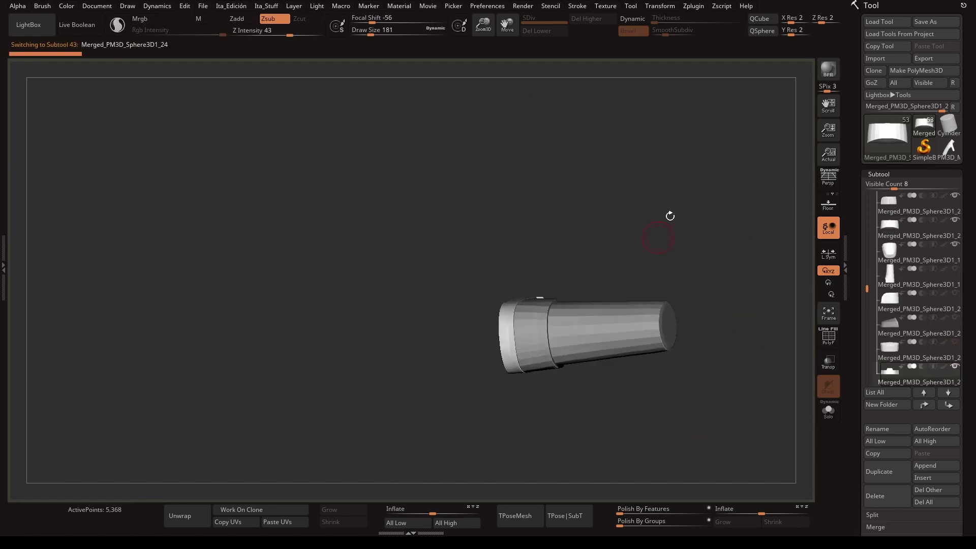
key("f")
key("b")
left_click(701, 285)
left_click_drag(483, 183, 496, 196)
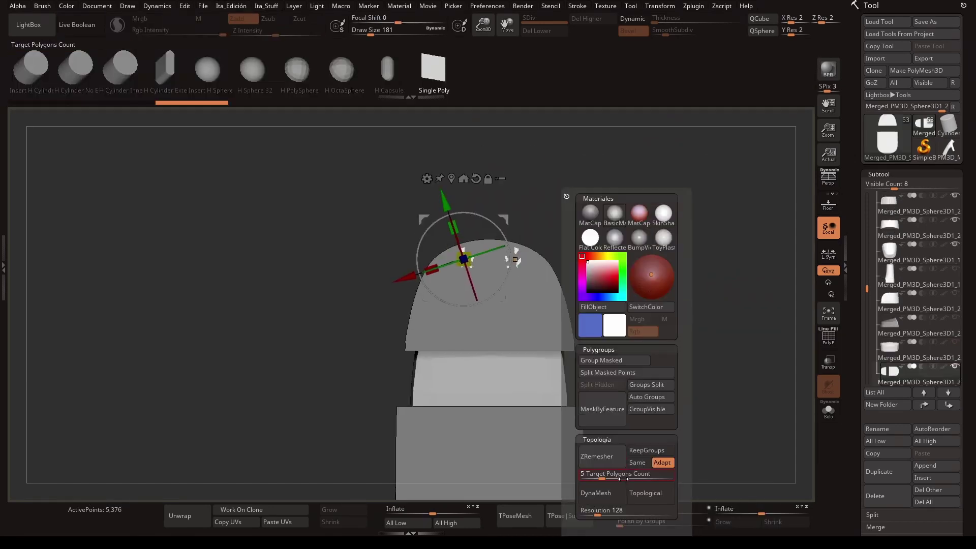
- Turn on see-through display and show polygroup colours with wireframe on the mesh
left_click(828, 362)
key("b")
left_click(558, 291)
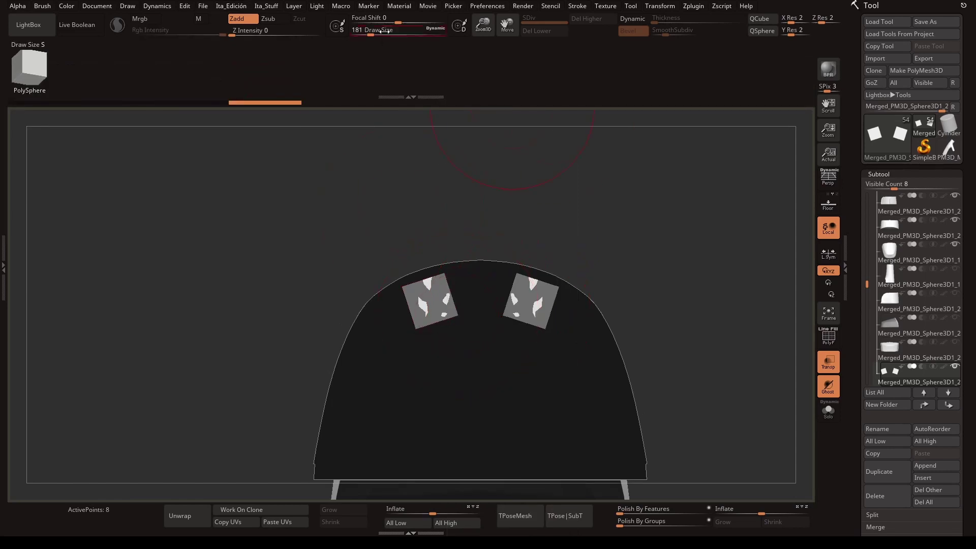
left_click(334, 280)
key("space")
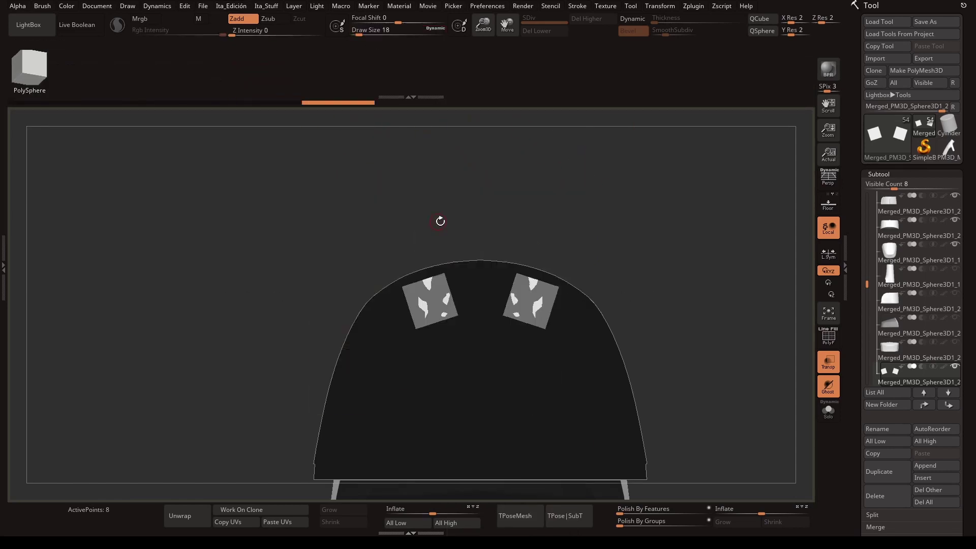
key("shift+f")
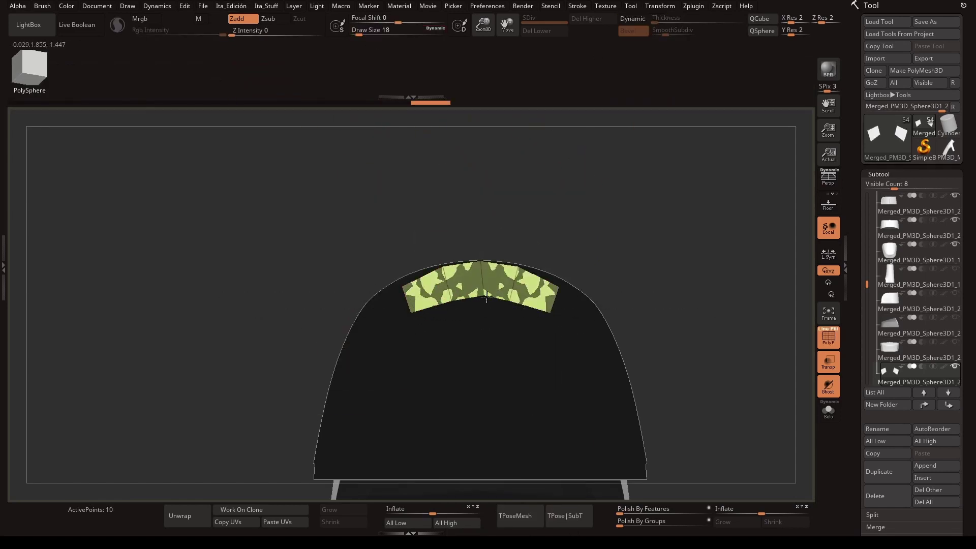
left_click_drag(553, 281, 629, 177)
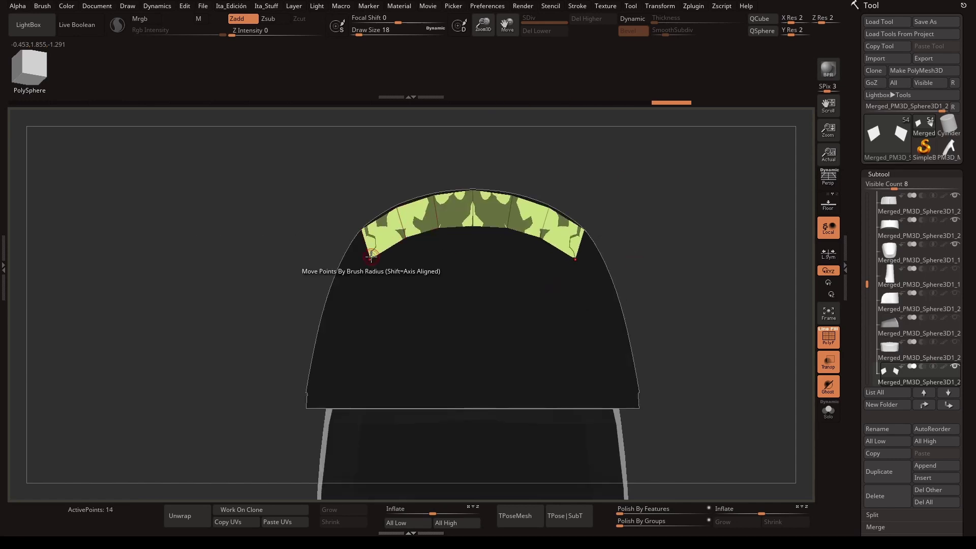
- Pull the strip's ends down both sides into an arch with Extrude Edge
mouse_move(371, 257)
left_mouse_down()
mouse_move(337, 348)
mouse_move(353, 402)
left_mouse_up()
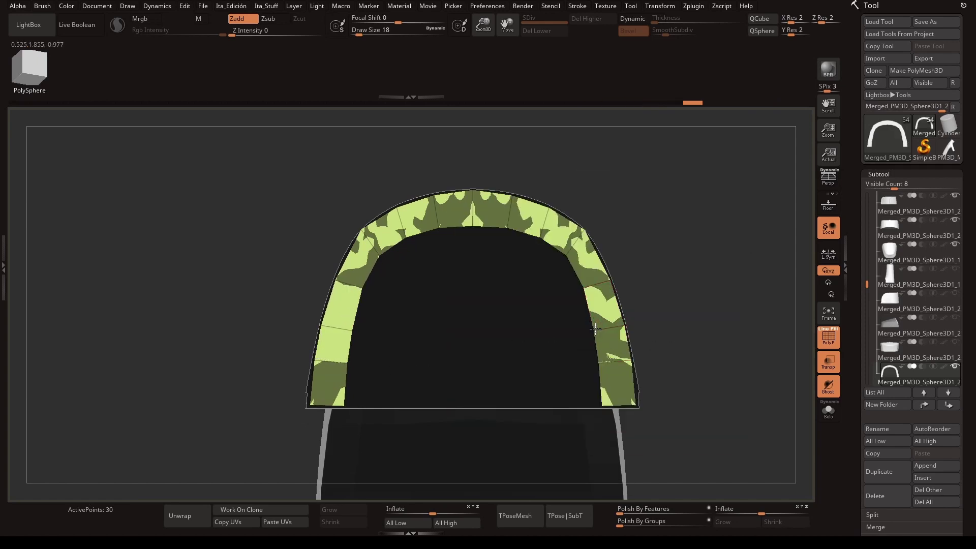
scroll(915, 284, "up", 3)
left_click_drag(714, 294, 705, 235, "alt")
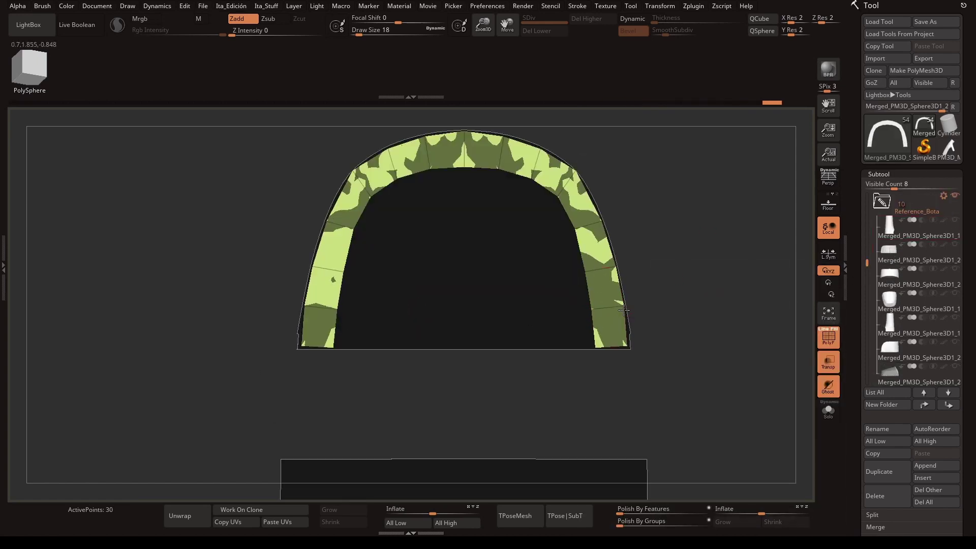
left_click_drag(693, 196, 699, 237, "alt")
mouse_move(523, 214)
left_mouse_down("alt")
mouse_move(361, 253)
mouse_move(333, 316)
left_mouse_up("alt")
key("space")
left_click(305, 217)
- Undo the bad leg extrusion and extend both legs around the rounded bottom
key("ctrl+z")
key("space")
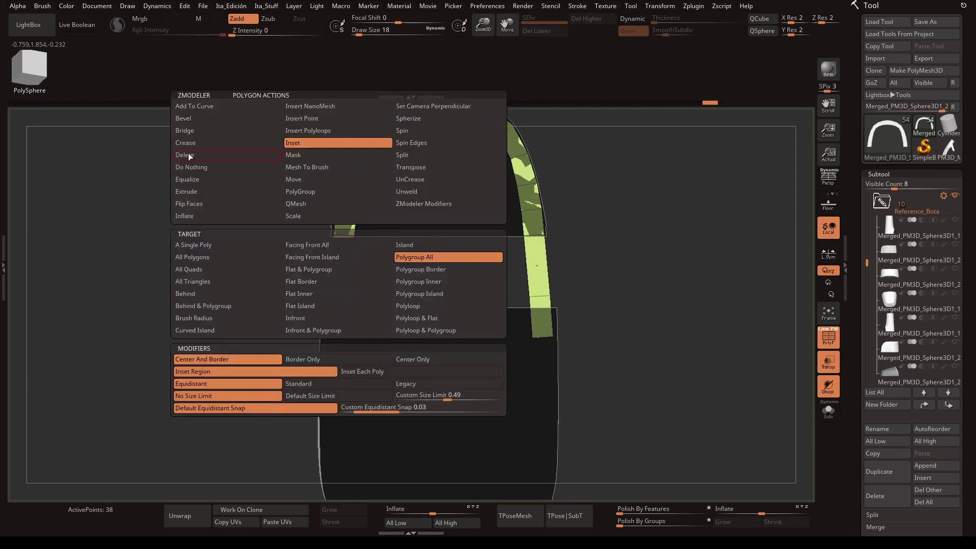
right_click_drag(338, 327, 458, 286)
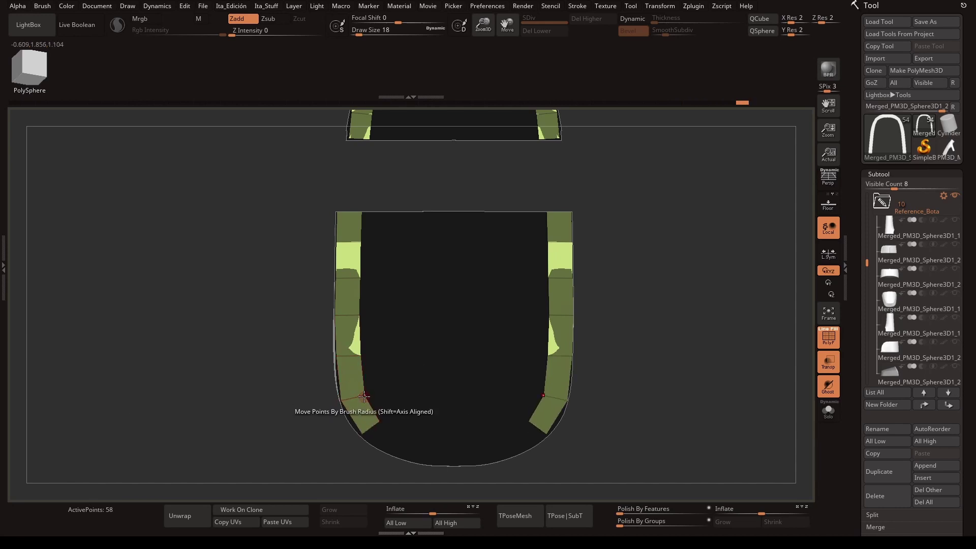
mouse_move(364, 396)
left_mouse_down()
mouse_move(402, 445)
mouse_move(421, 449)
left_mouse_up()
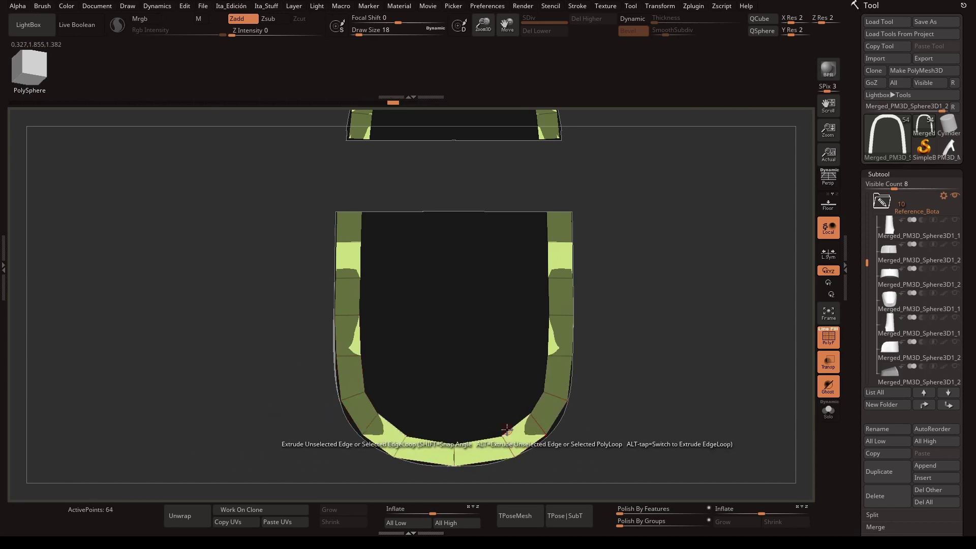
right_click_drag(460, 465, 654, 178)
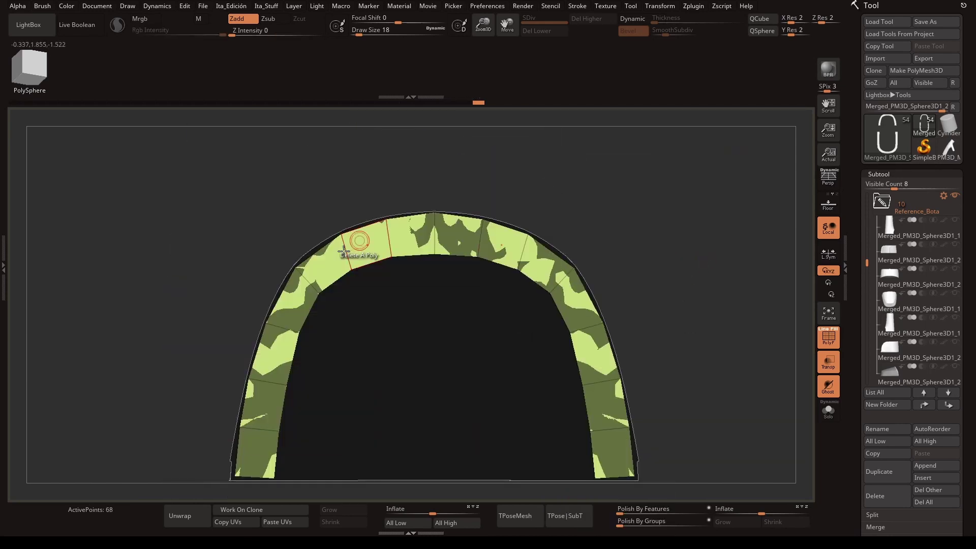
- Extrude an inner strip inside the arch and extend it down both sides
left_click_drag(336, 283, 425, 298)
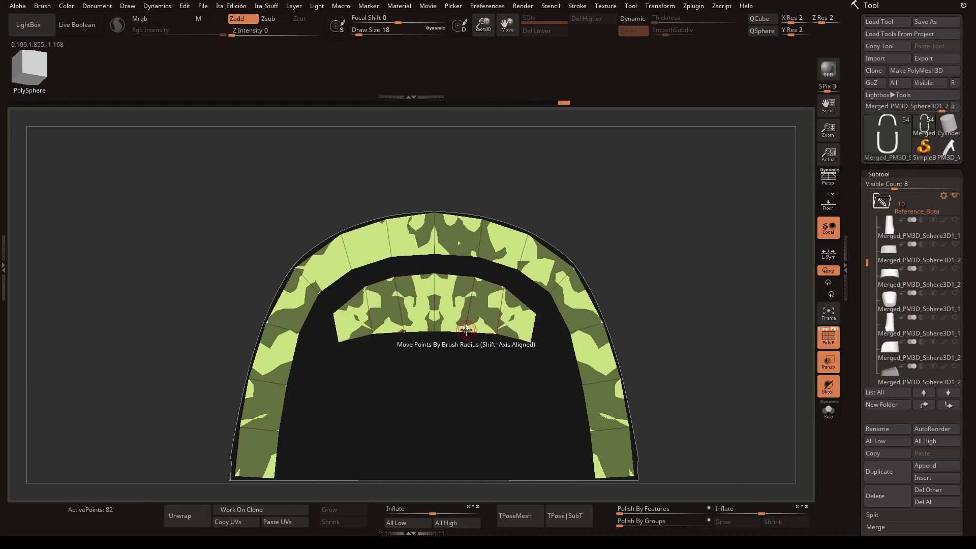
mouse_move(434, 330)
right_mouse_down("alt")
mouse_move(441, 317)
mouse_move(520, 331)
right_mouse_up("alt")
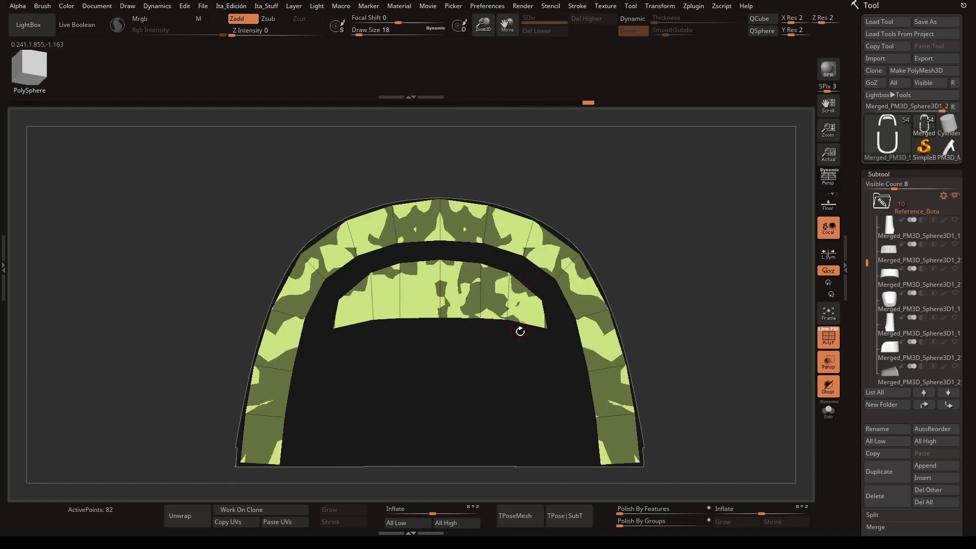
mouse_move(368, 319)
left_mouse_down()
mouse_move(349, 362)
mouse_move(328, 376)
mouse_move(393, 390)
left_mouse_up()
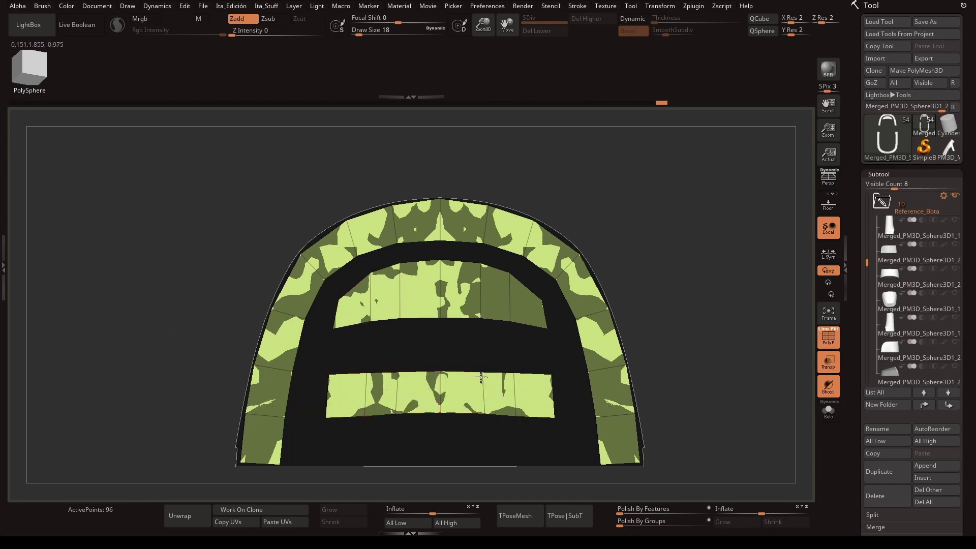
- Duplicate the lower strip upward with the Move gizmo as a slat between the others
key("w")
left_click_drag(318, 370, 585, 436, "ctrl")
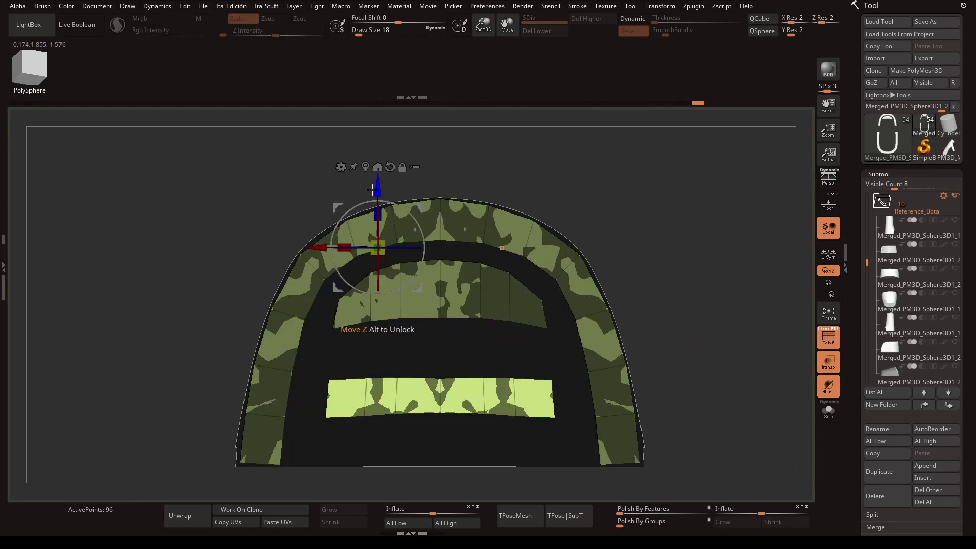
left_click_drag(380, 183, 382, 333, "ctrl")
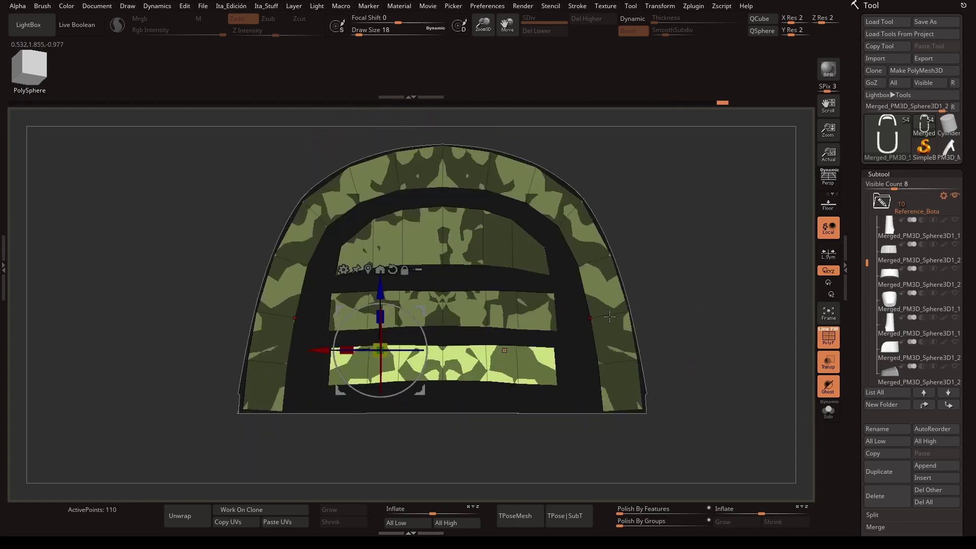
key("q")
key("b")
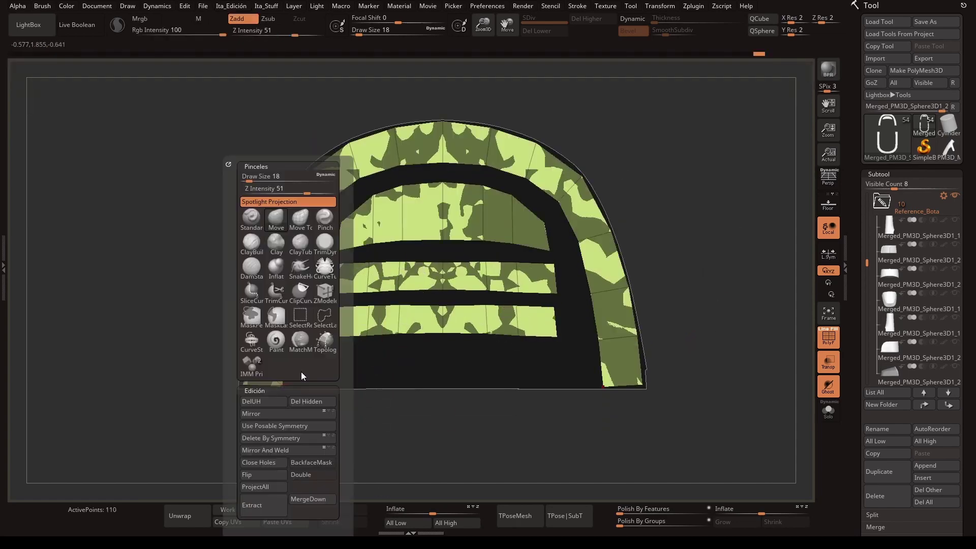
key("z")
key("m")
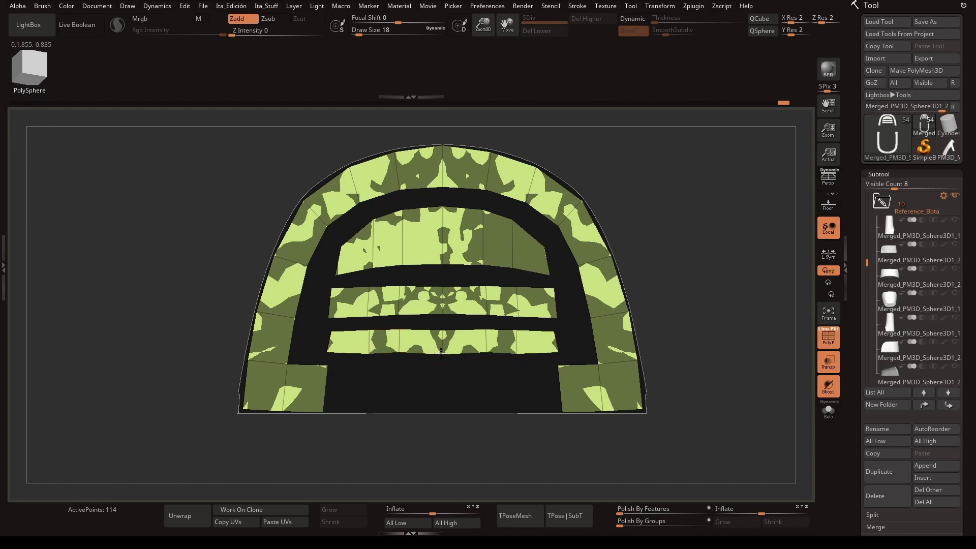
- Insert an edge loop across the lower band
left_click(541, 368)
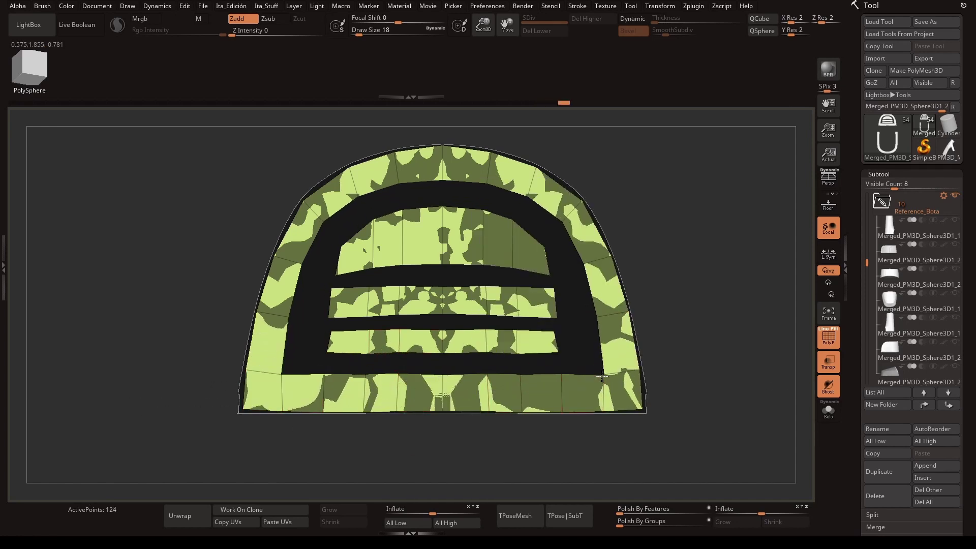
left_click_drag(656, 388, 700, 344)
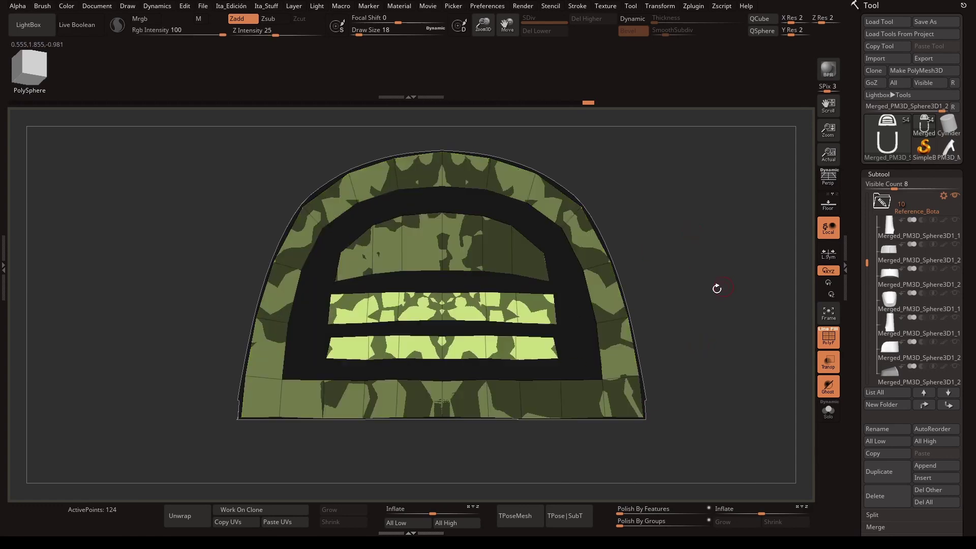
key("w")
left_click_drag(436, 305, 436, 280)
- Give each separate piece its own polygroup with Auto Groups, then check the lower band
key("space")
left_click(716, 396)
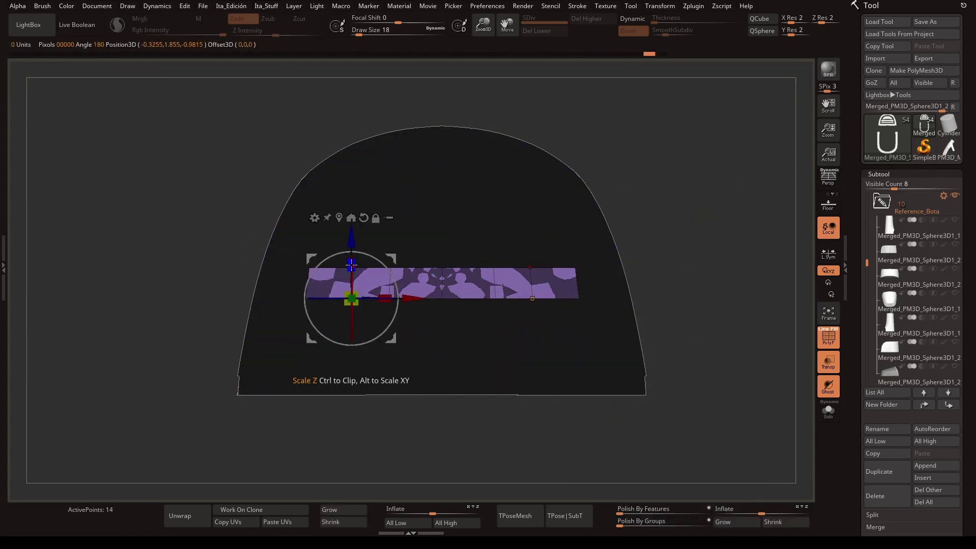
left_click(524, 323, "ctrl+shift")
left_click(531, 328)
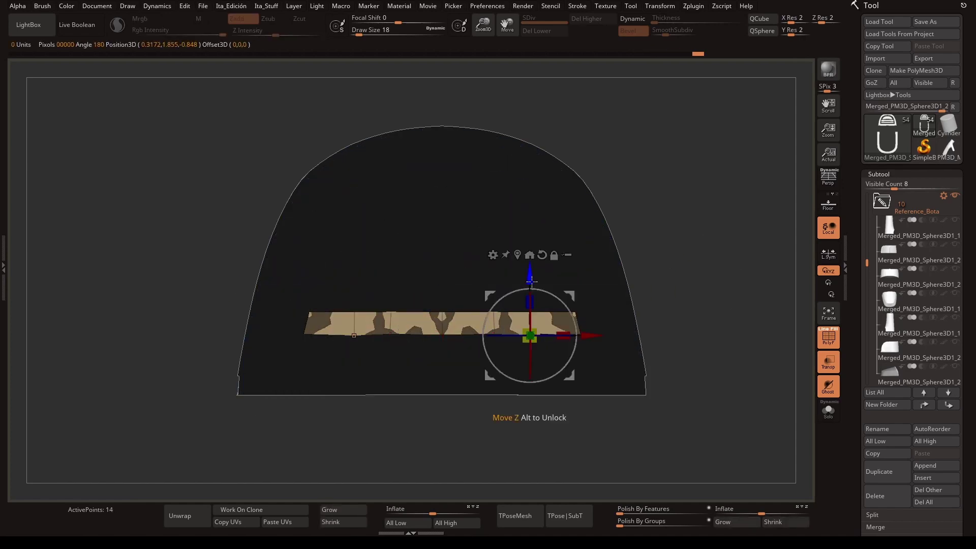
left_click(708, 327, "ctrl+shift")
key("q")
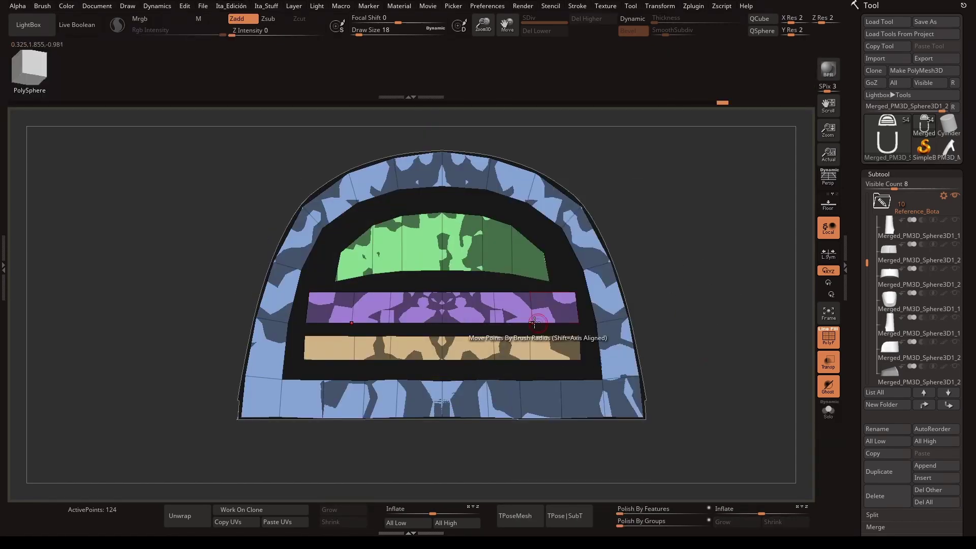
- Check each band's polygroup and orbit to inspect the panel's depth
key("w")
left_click(529, 313, "ctrl")
left_click(569, 351, "ctrl")
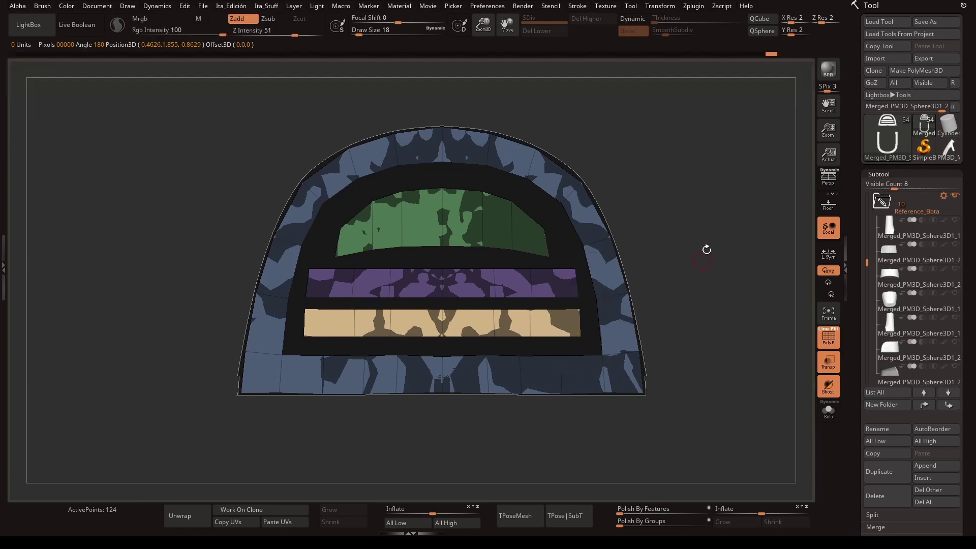
left_click(570, 358, "ctrl")
left_click(462, 244, "ctrl")
left_click_drag(649, 224, 741, 268)
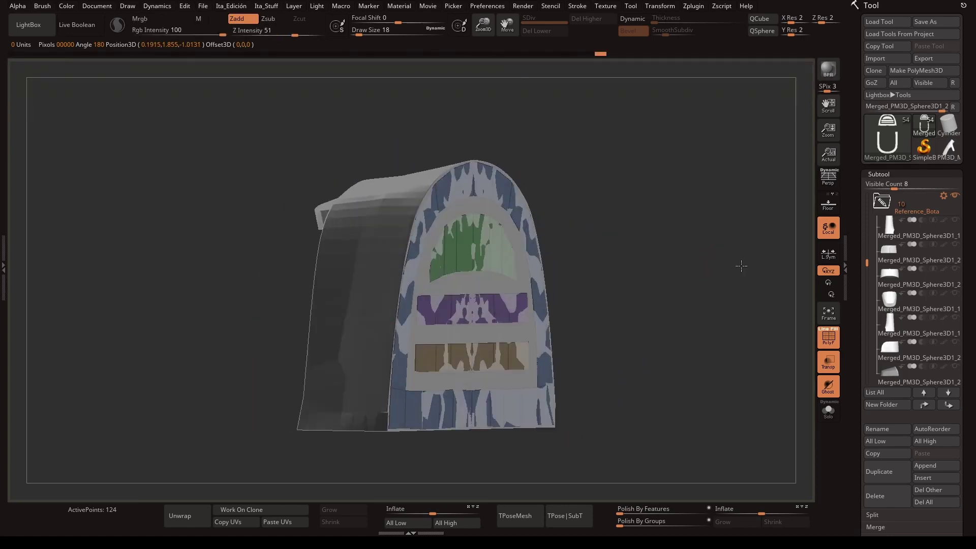
key("b")
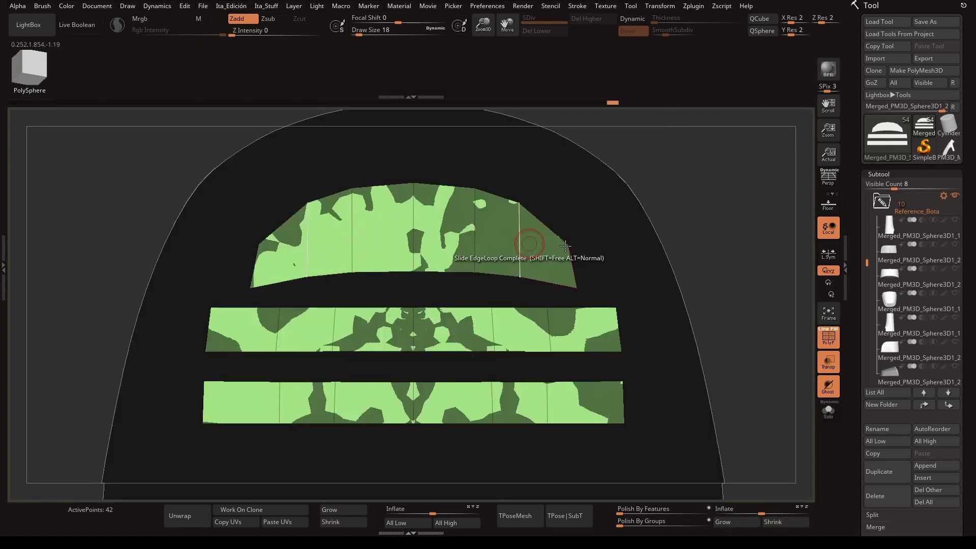
- Cycle ZModeler actions: slide edge loops, inset polygroups, delete edges, move points by radius
key("space")
left_click(323, 248)
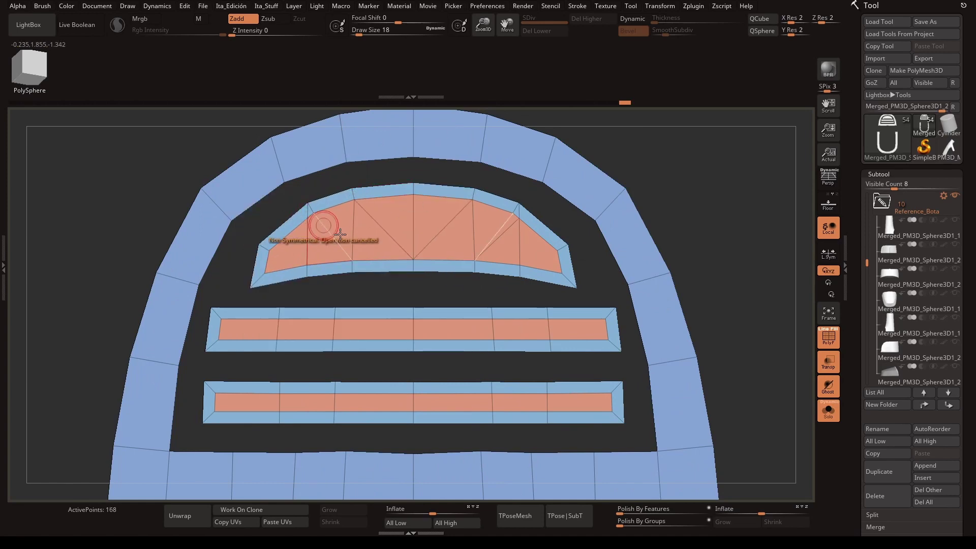
left_click_drag(466, 291, 533, 316, "alt")
key("space")
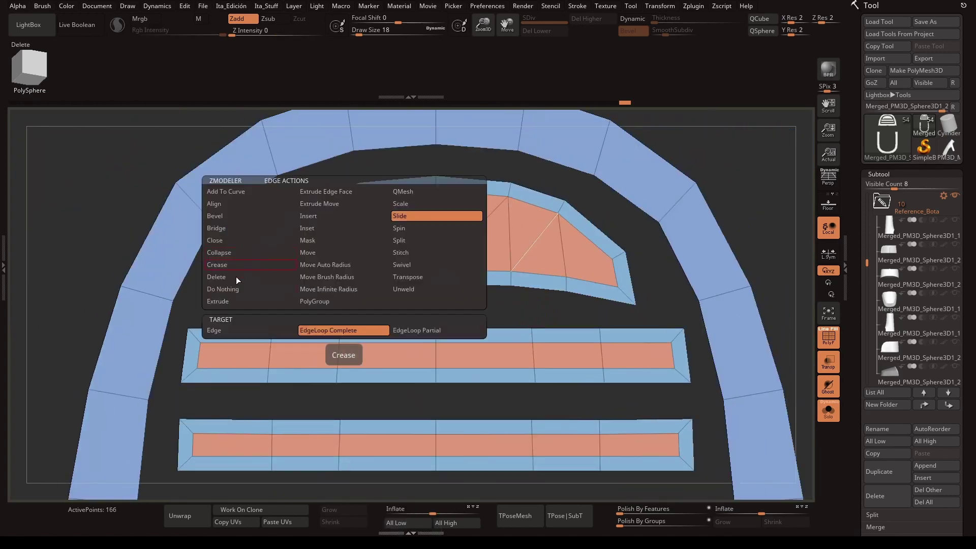
left_click(348, 327)
left_click_drag(750, 215, 712, 284, "alt")
key("space")
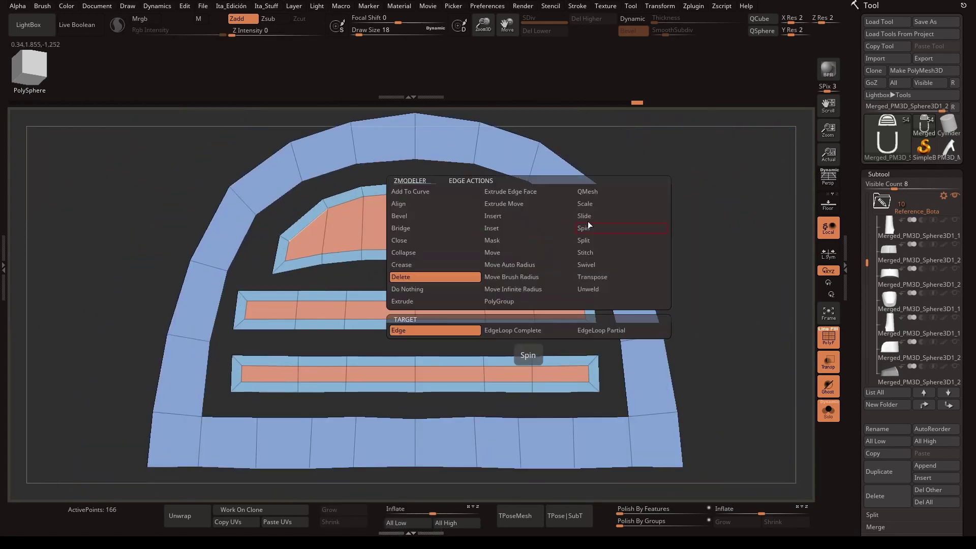
left_click(425, 277)
key("space")
left_click(351, 227)
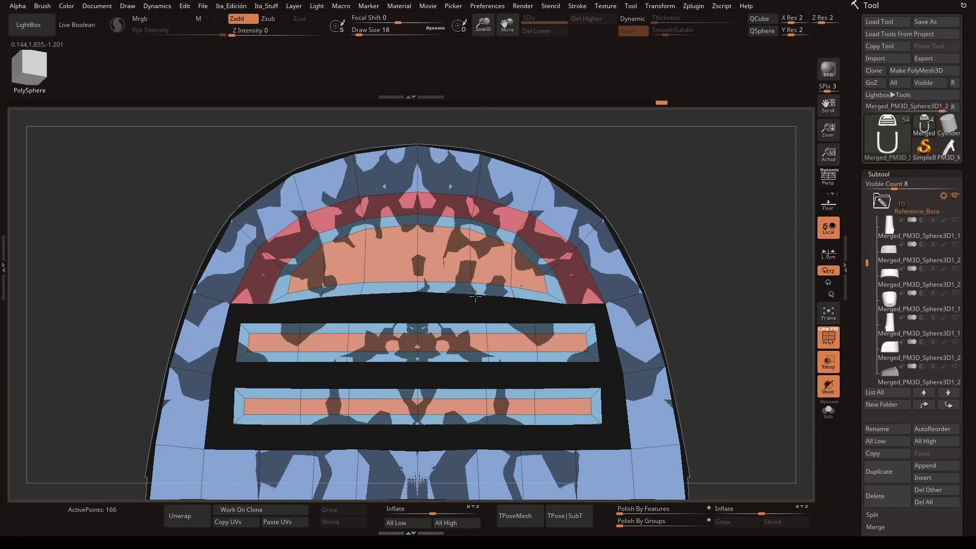
- Hide the other subtools and fill the gap between the arch and upper bar
key("alt+s")
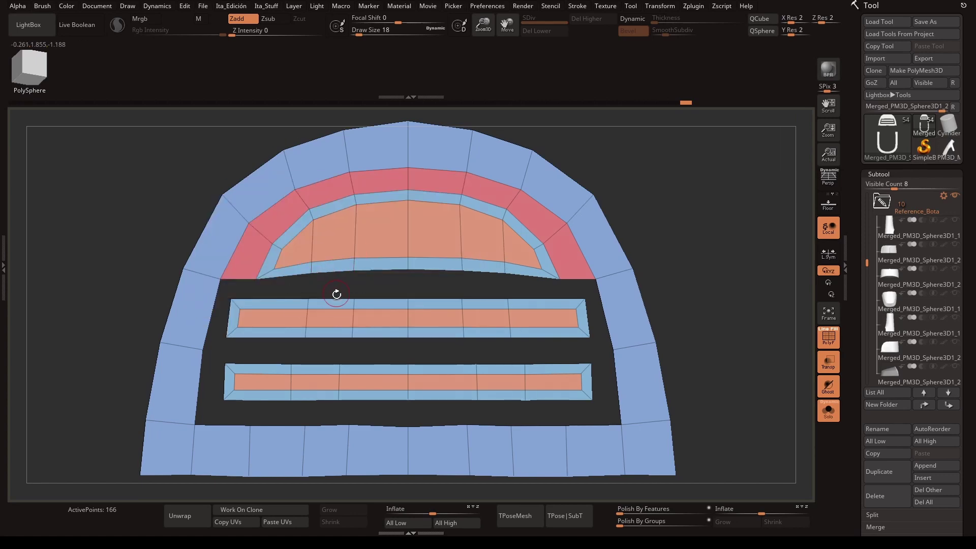
left_click_drag(338, 279, 349, 300)
key("space")
left_click(468, 227)
key("ctrl+z")
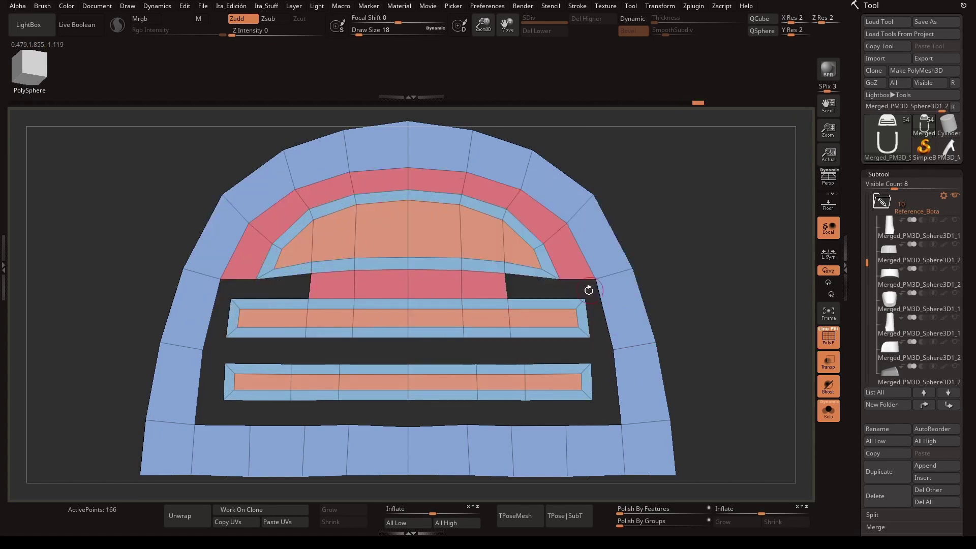
key("w")
left_click(557, 300, "ctrl")
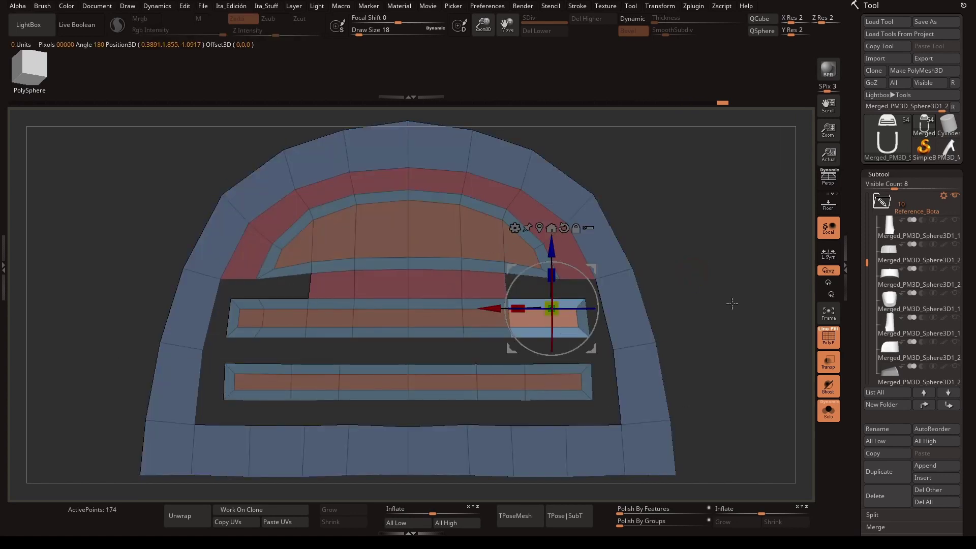
left_click(732, 303, "ctrl")
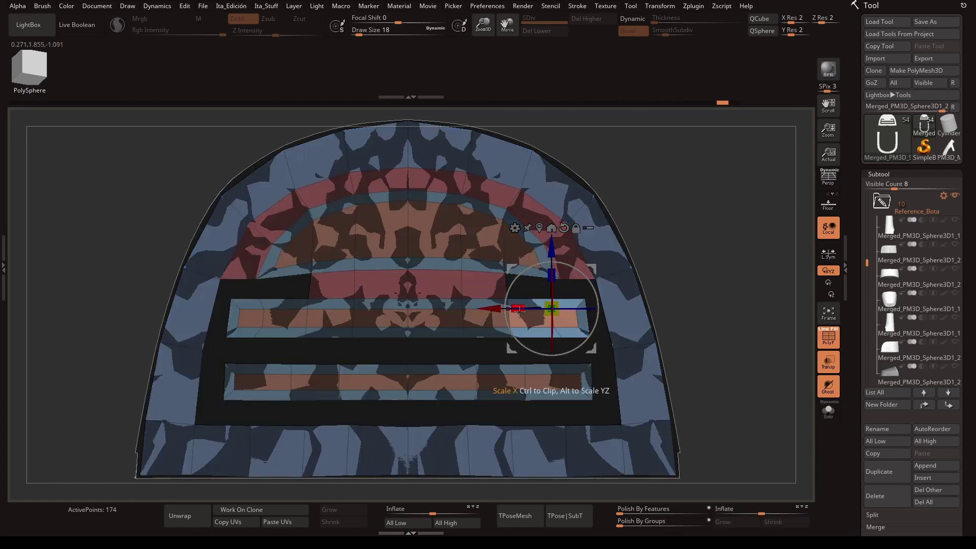
key("q")
key("space")
- Set the ZModeler edge action to Bridge Two Edges, undoing two attempts
left_click(629, 291)
key("space")
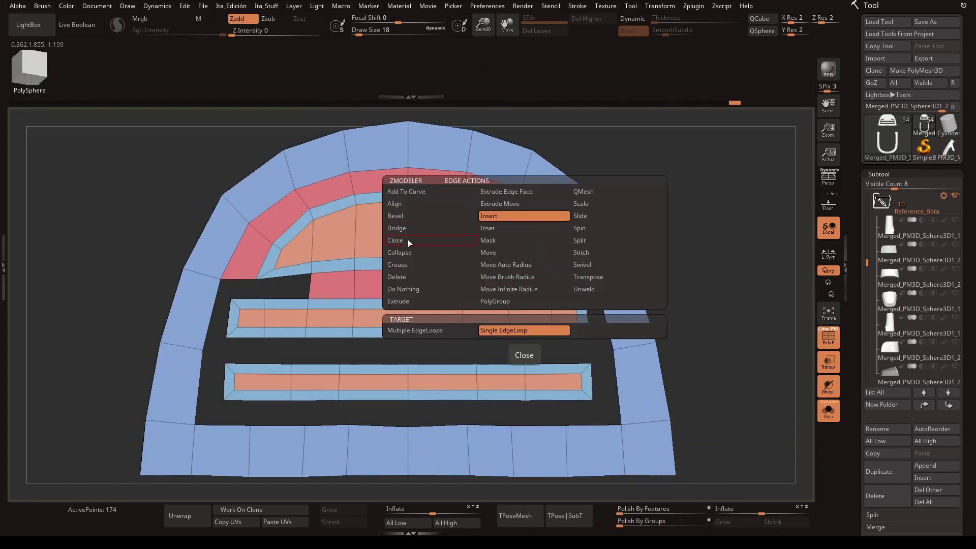
left_click(484, 216)
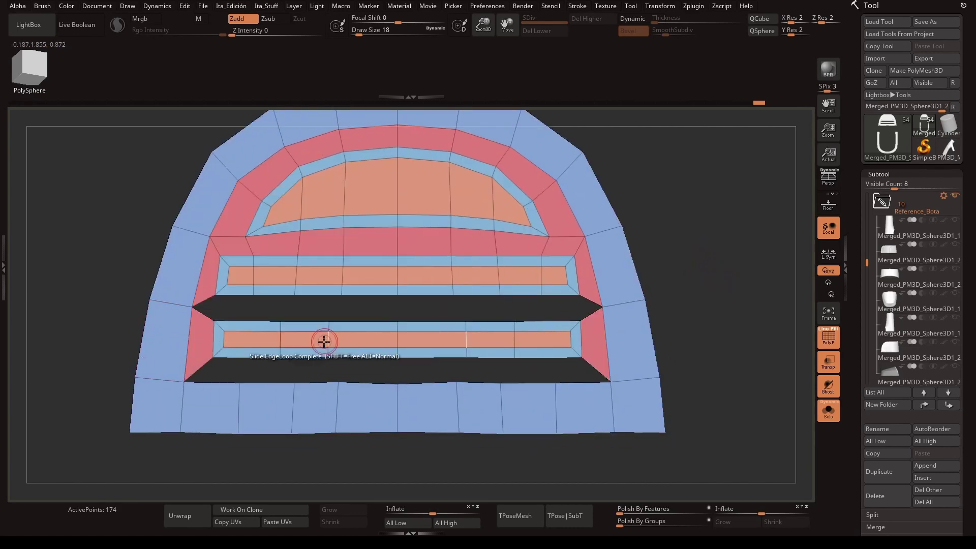
key("ctrl+z")
key("ctrl+z")
key("ctrl+z")
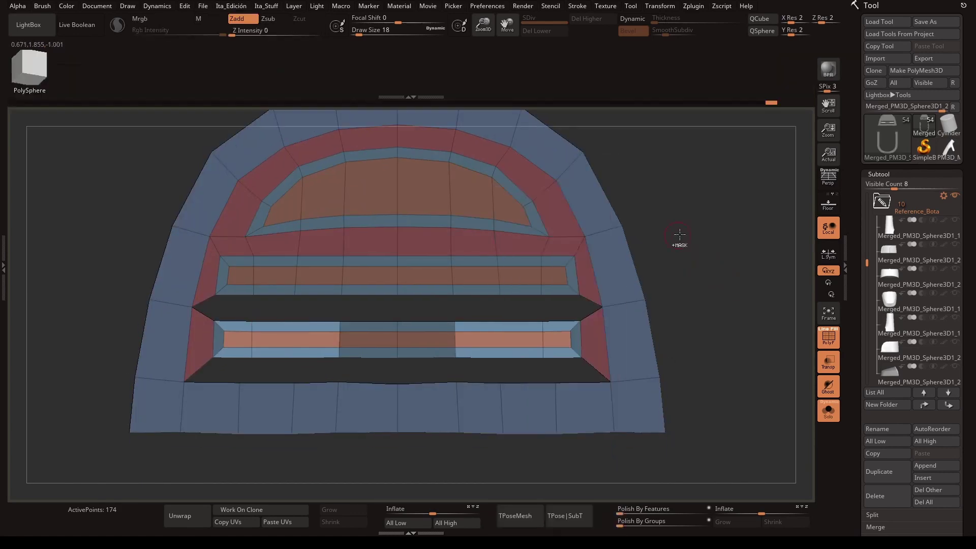
key("ctrl+z")
- Bridge the upper dark gap across its full width and delete the leftover side polygons
key("space")
left_click(371, 294)
left_click(396, 322)
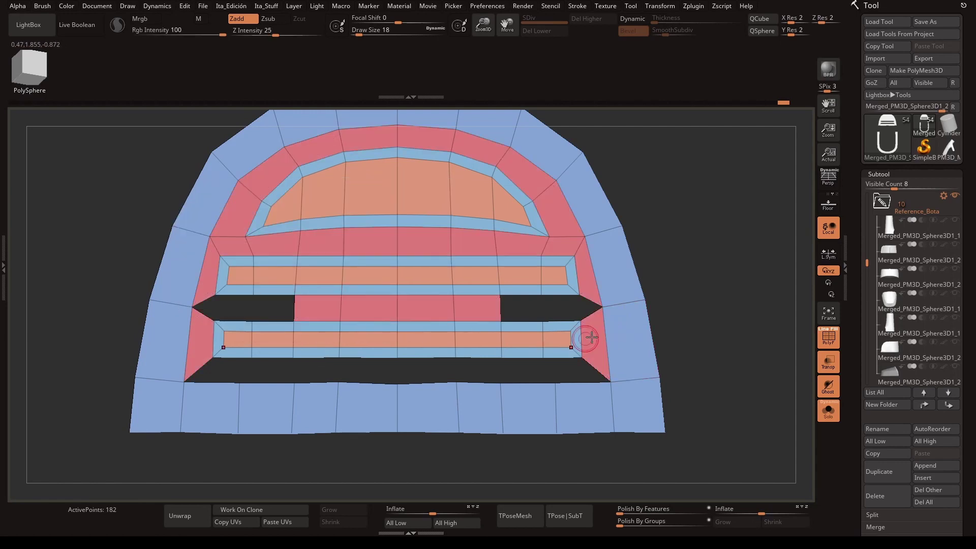
left_click(600, 333)
left_click(194, 289)
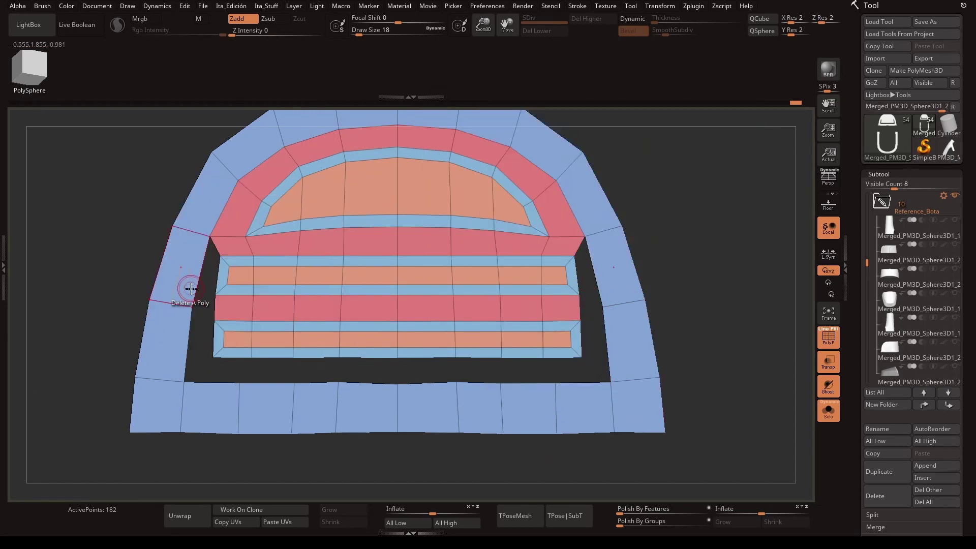
left_click(233, 248)
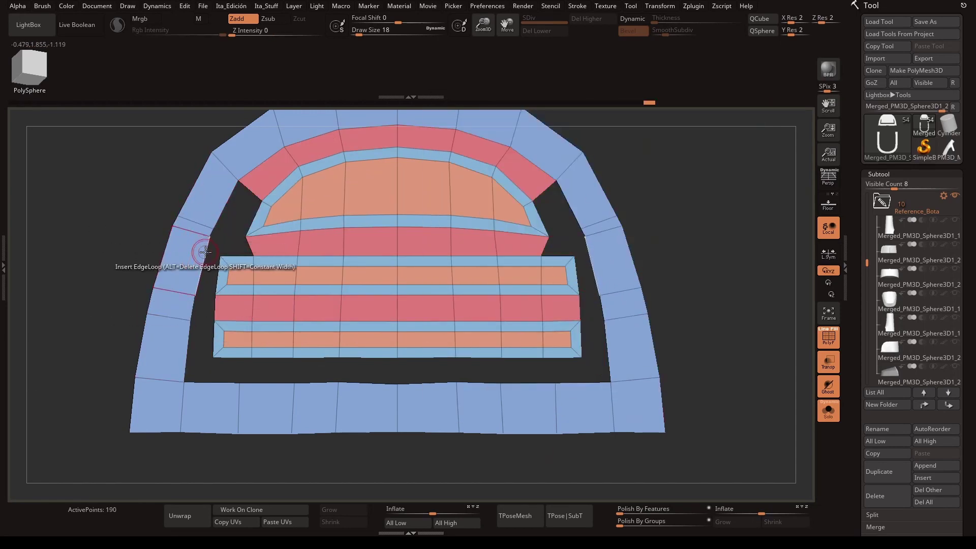
- Bridge the left side gap with its mirror and the middle of the lower gap
key("space")
left_click(194, 216)
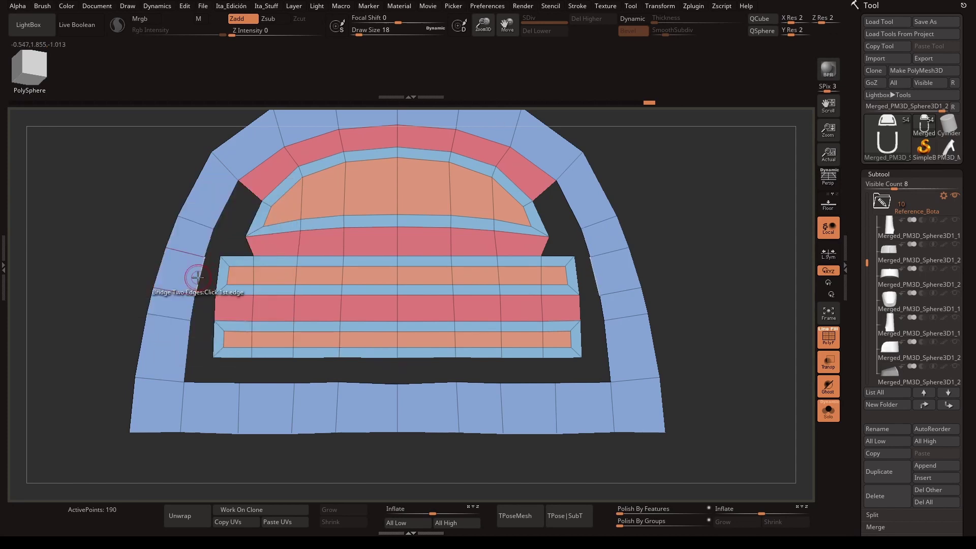
left_click(189, 344)
left_click(228, 203)
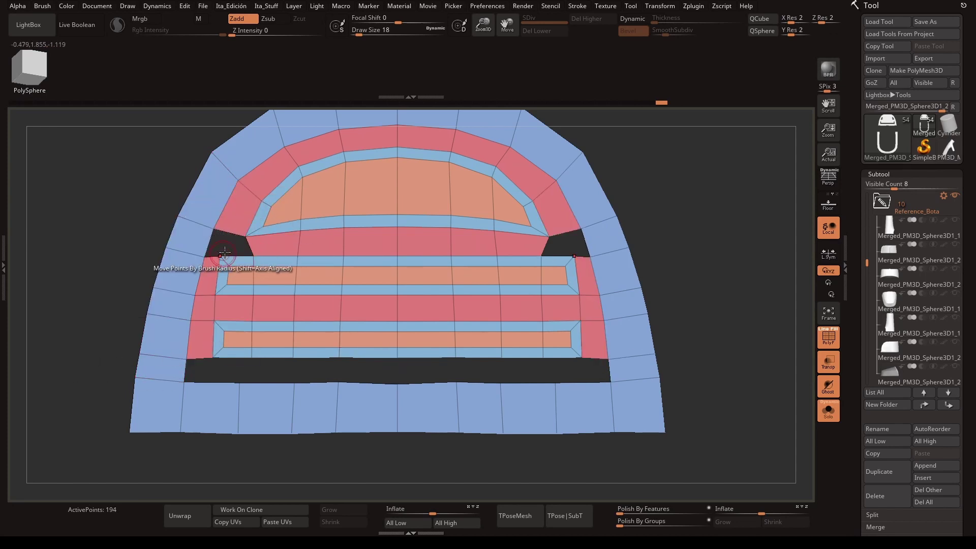
left_click(244, 188)
key("space")
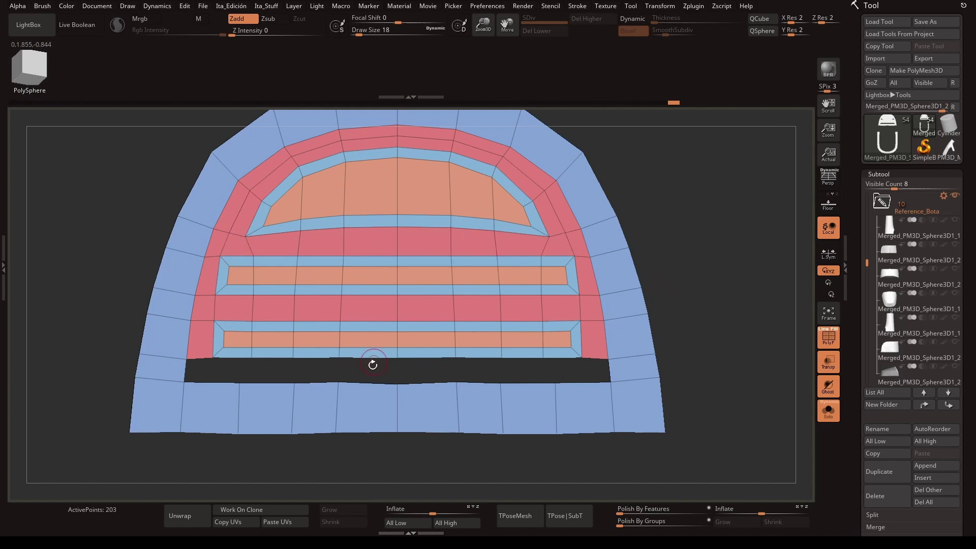
left_click(372, 364)
- Switch to Insert EdgeLoop and compare the panel against the reference boot
key("space")
left_click(562, 221)
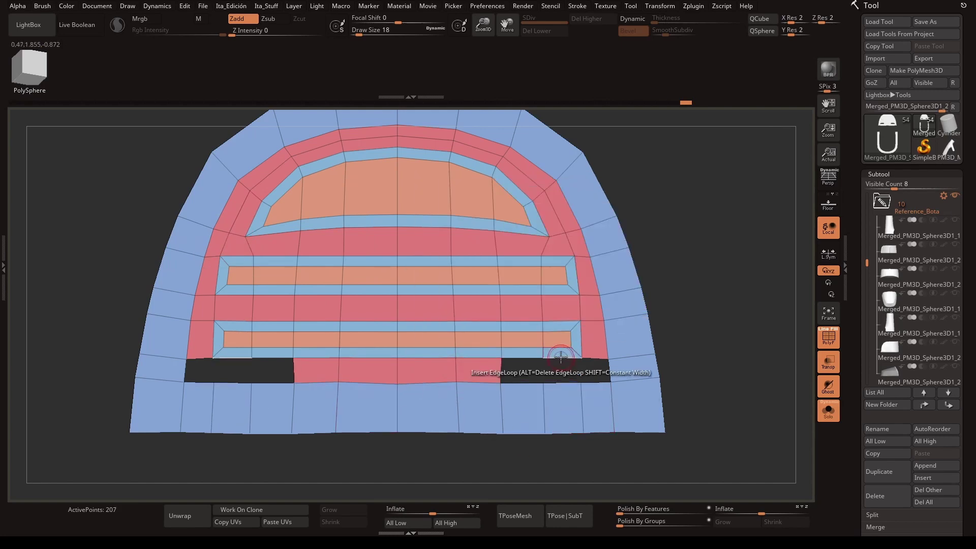
key("space")
key("space")
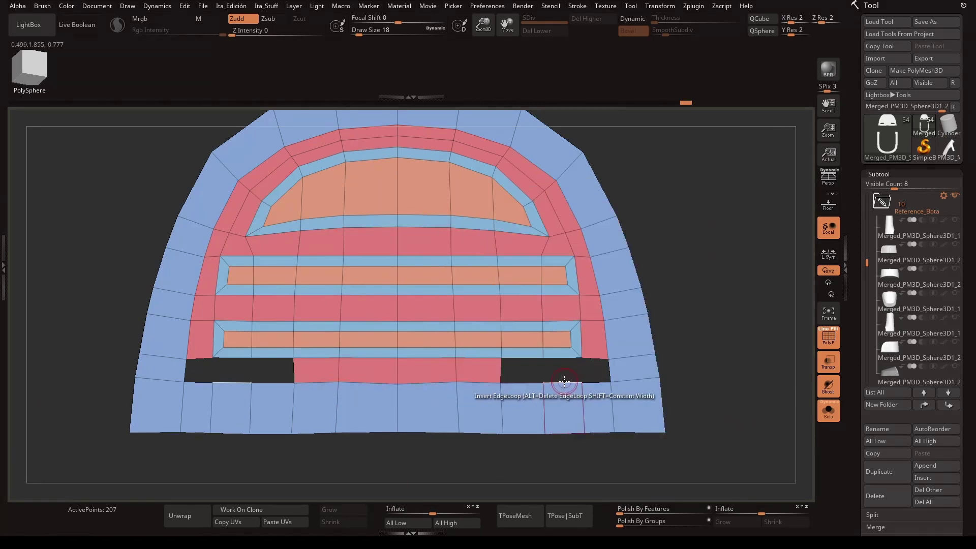
mouse_move(593, 353)
right_mouse_down("ctrl")
mouse_move(688, 235)
mouse_move(578, 349)
right_mouse_up("ctrl")
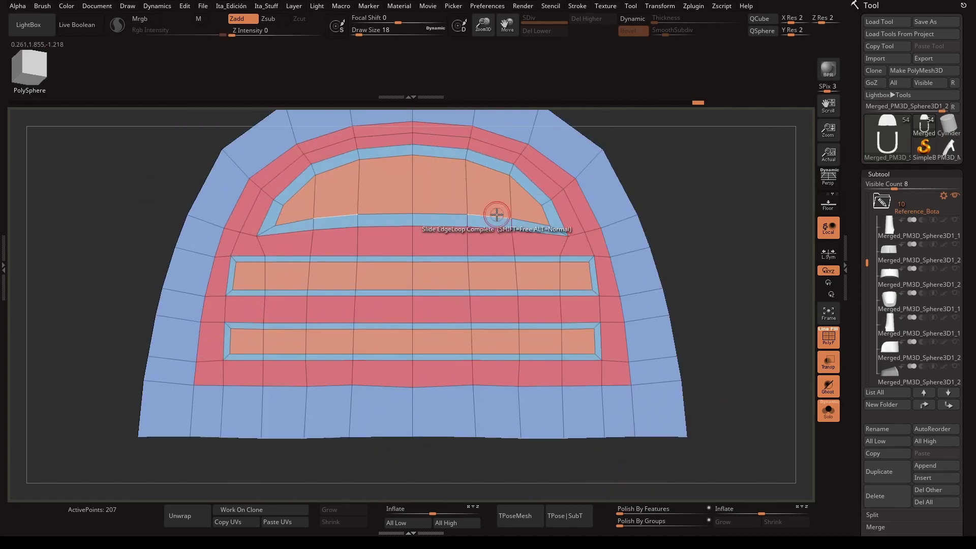
mouse_move(497, 211)
right_mouse_down("ctrl")
mouse_move(697, 270)
mouse_move(708, 181)
mouse_move(627, 309)
right_mouse_up("ctrl")
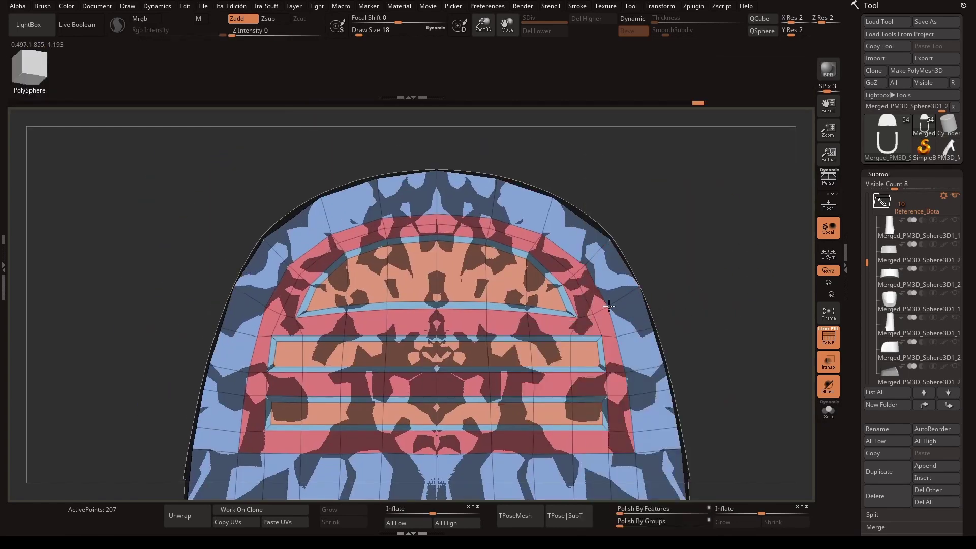
right_click_drag(659, 459, 666, 341)
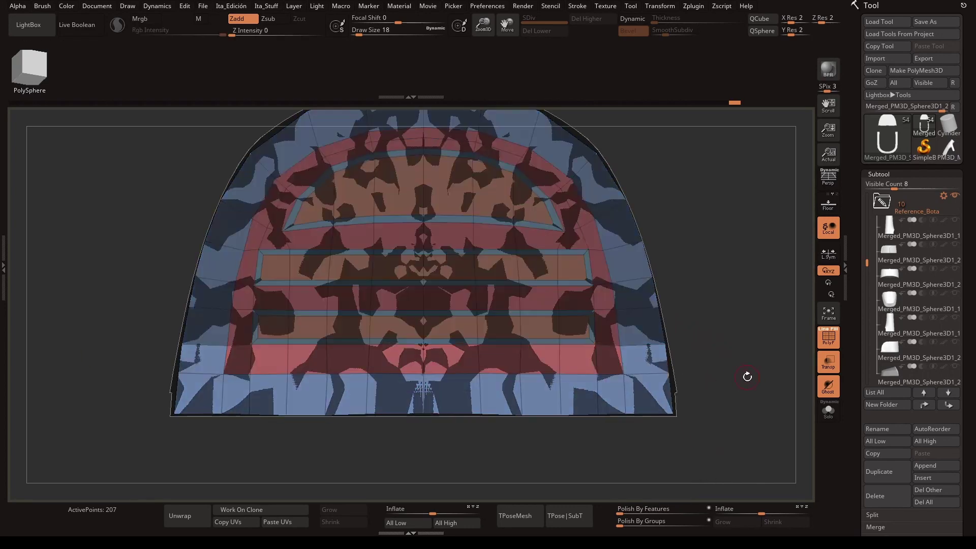
- Show only the panel and mask a narrow vertical strip for the Move gizmo
left_click(828, 409)
key("w")
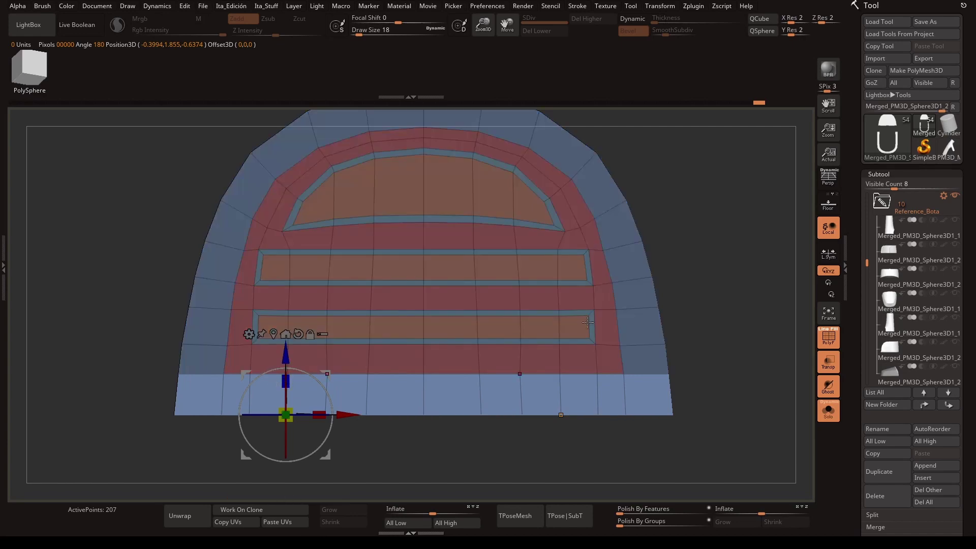
right_click_drag(144, 363, 476, 443, "ctrl")
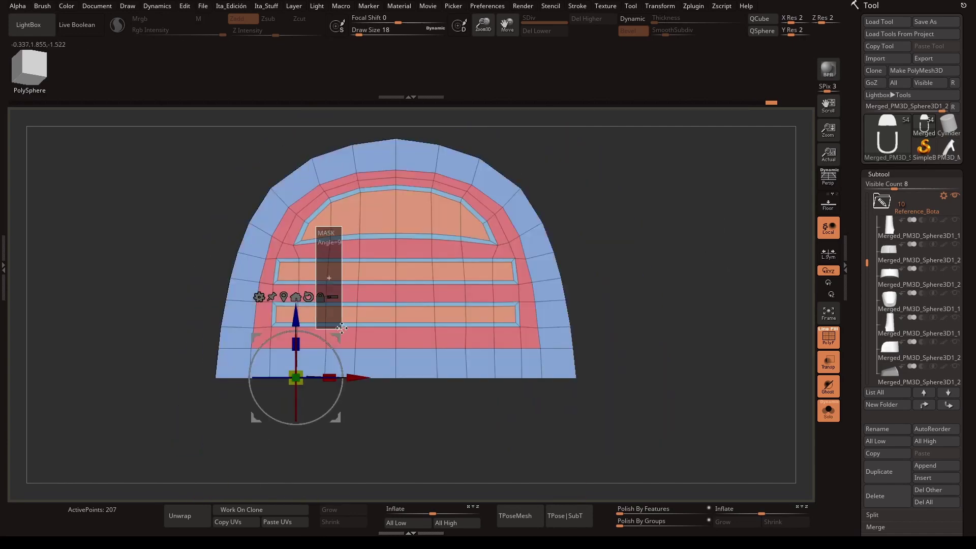
left_click_drag(295, 377, 326, 280, "alt")
left_click_drag(391, 451, 344, 209, "ctrl")
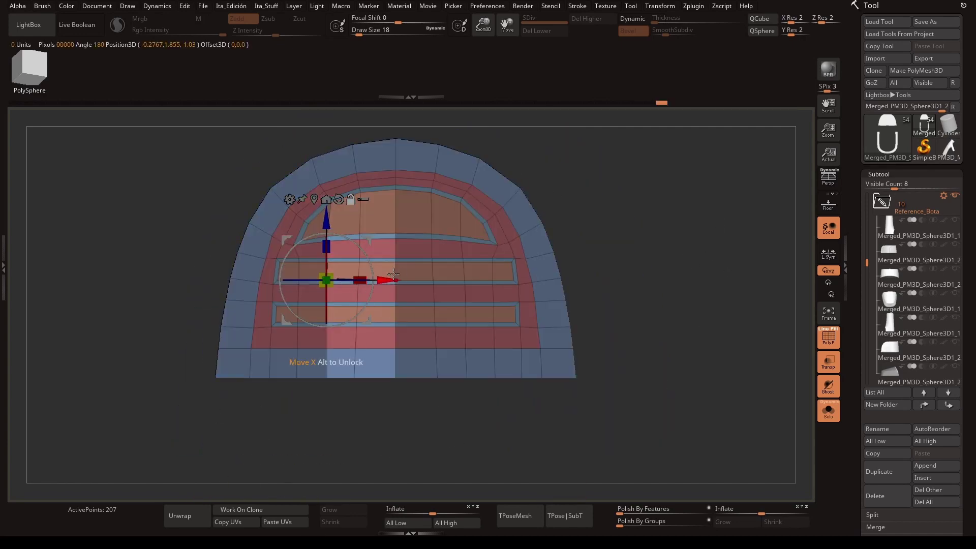
left_click_drag(387, 448, 320, 457, "ctrl")
left_click_drag(297, 416, 311, 249, "ctrl")
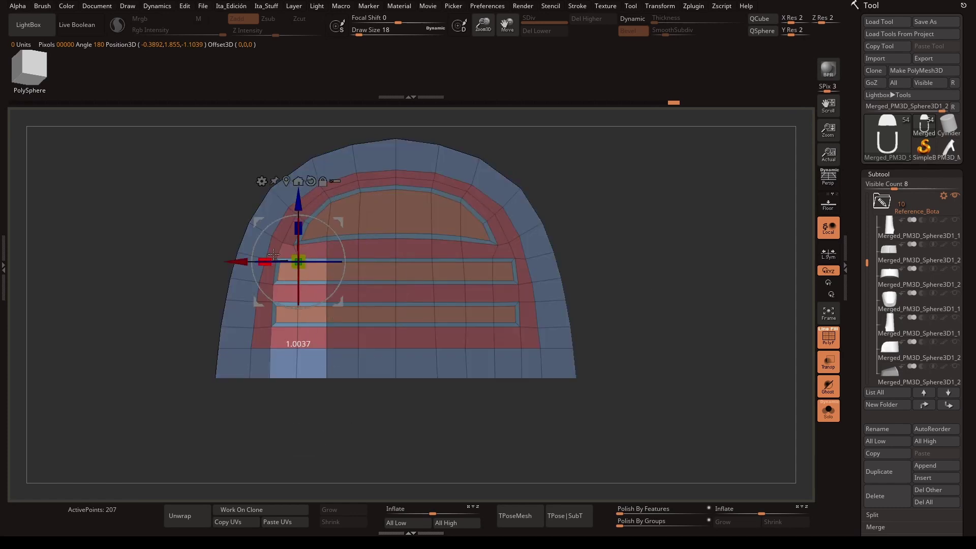
key("q")
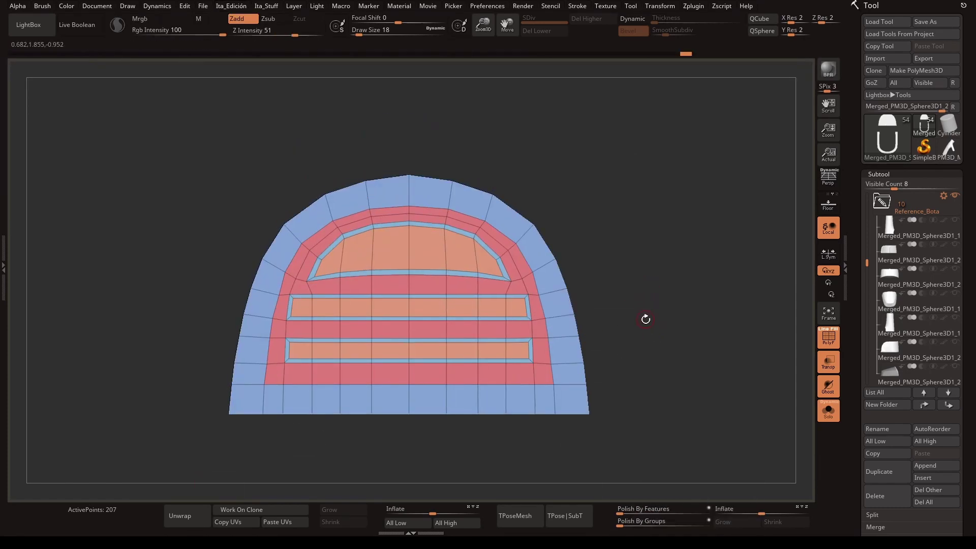
- Mask and reshape the lower strip with the gizmo to fit the reference boot
left_click_drag(661, 319, 275, 338, "ctrl")
key("w")
left_click(612, 326, "ctrl")
left_click_drag(632, 359, 383, 374, "ctrl")
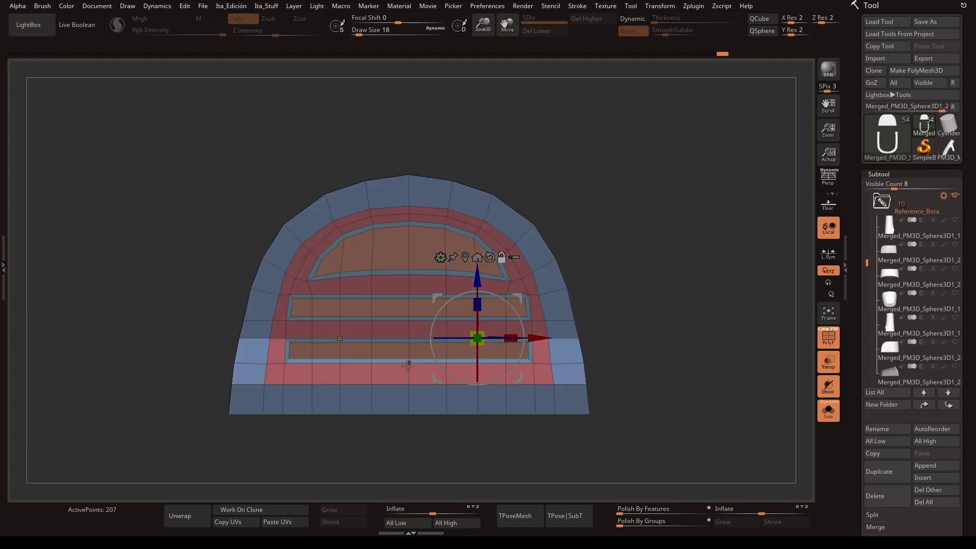
key("f")
- Return to the ZModeler brush and turn to view the U-shaped boot part
key("b")
left_click(621, 307)
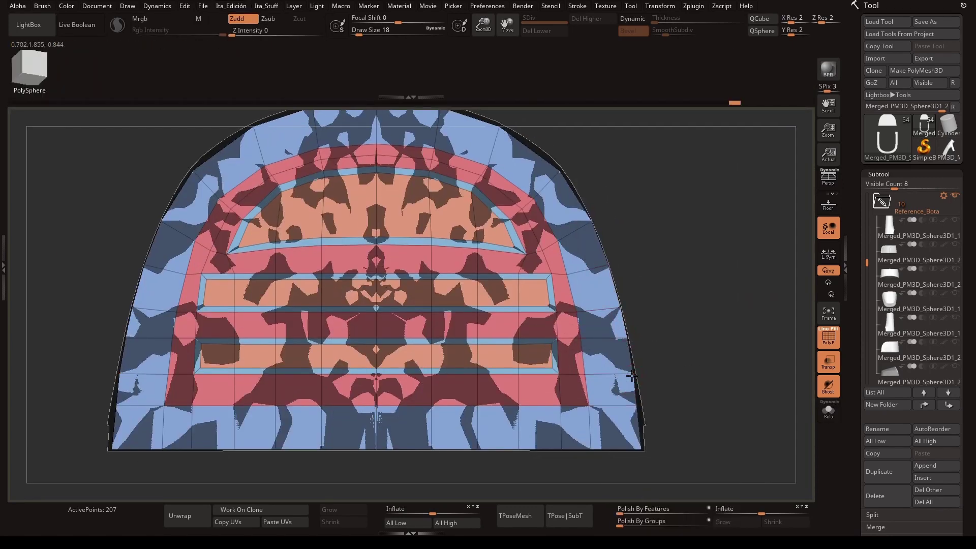
left_click_drag(632, 376, 226, 361, "alt")
left_click_drag(676, 184, 669, 254, "alt")
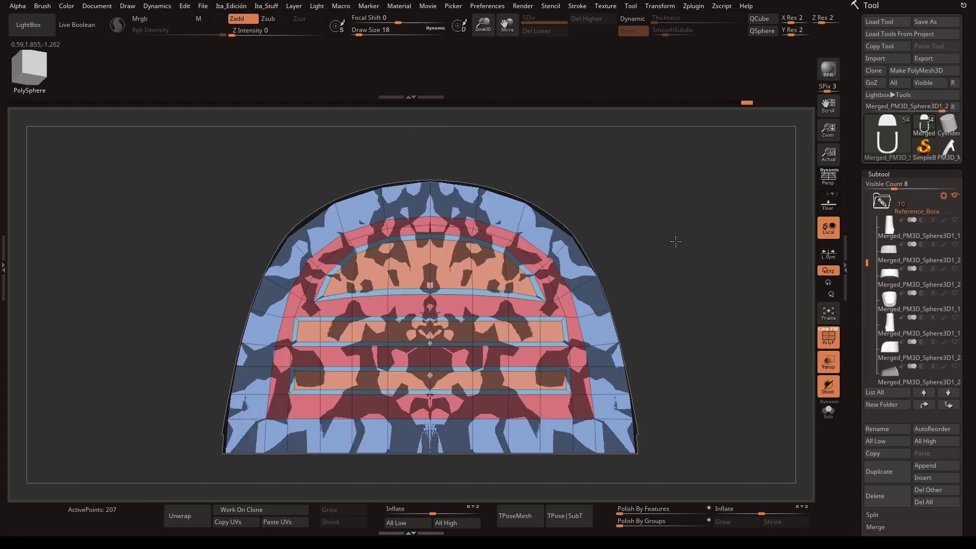
left_click_drag(588, 412, 607, 228)
- Add an edge loop across the pink band with ZModeler
key("space")
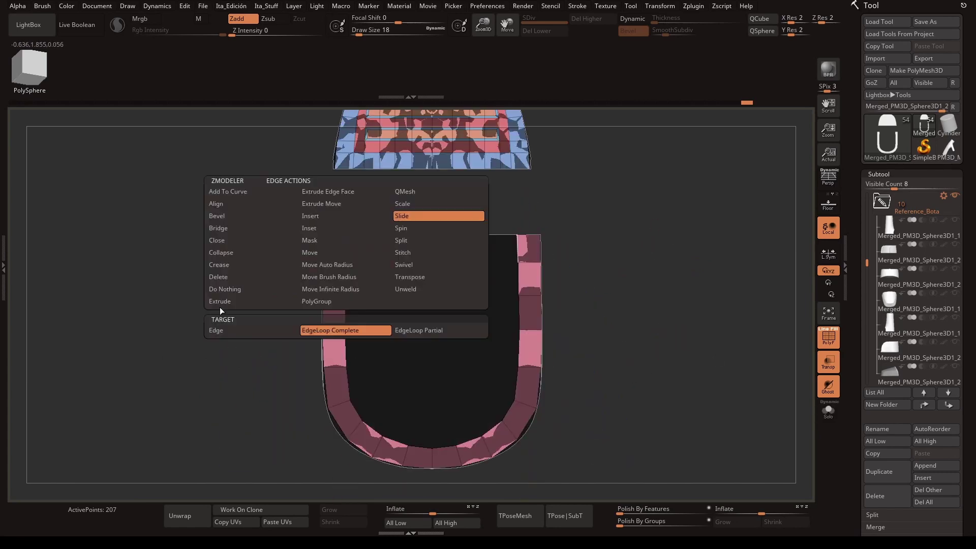
left_click(325, 307)
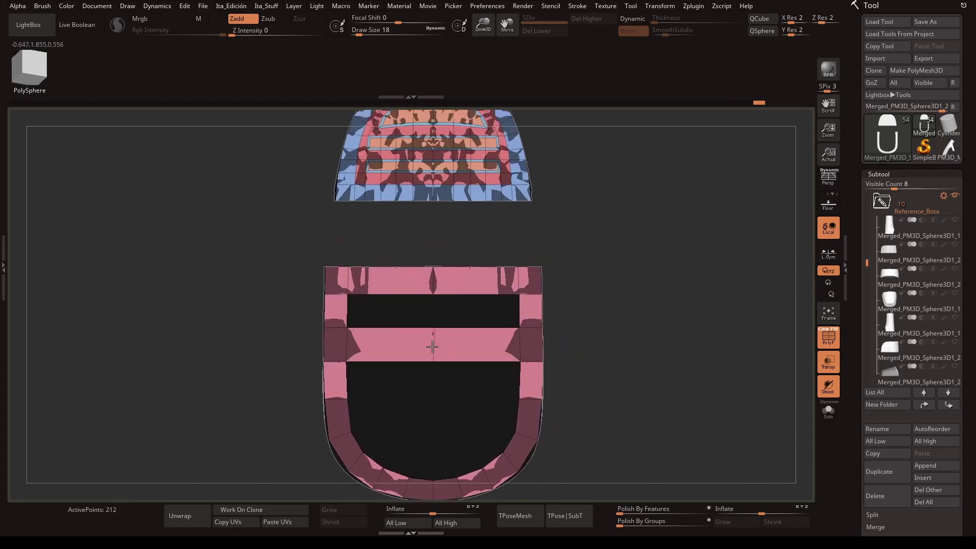
key("space")
left_click(366, 328)
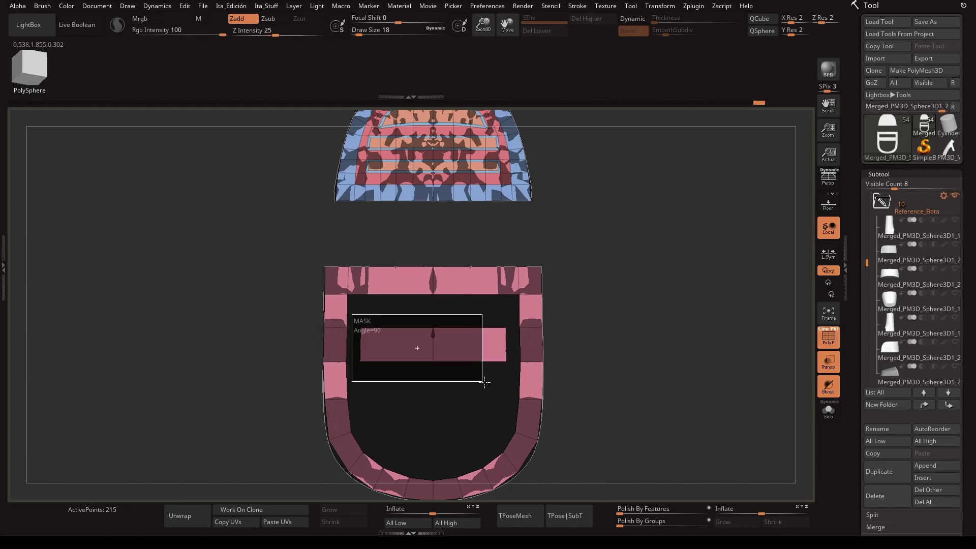
- Duplicate the green band with the Move gizmo into second and third slats, spaced evenly
left_click_drag(484, 382, 484, 382, "ctrl")
key("ctrl+w")
left_click_drag(653, 279, 458, 162)
key("w")
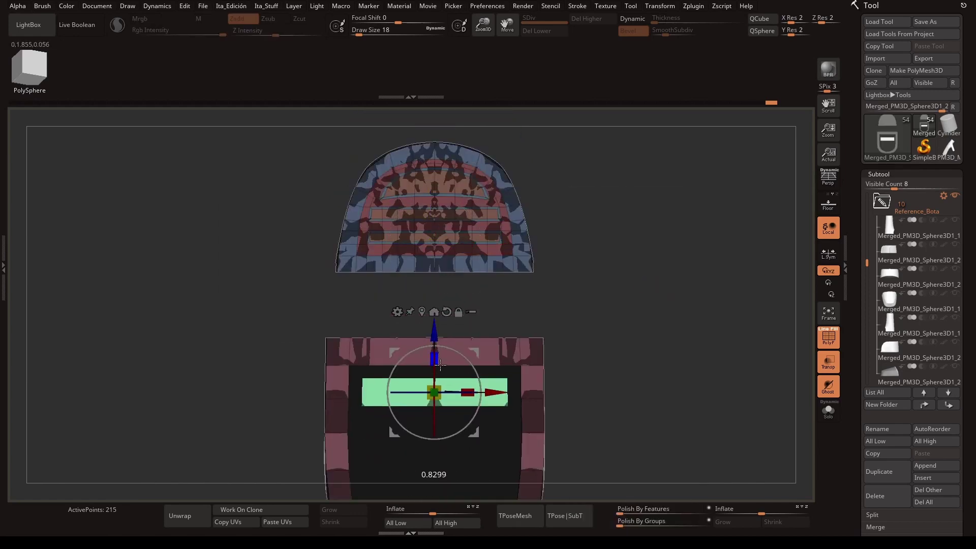
left_click_drag(441, 364, 651, 294)
left_click_drag(449, 326, 450, 402, "ctrl")
mouse_move(652, 407)
left_mouse_down()
mouse_move(453, 321)
mouse_move(431, 239)
mouse_move(436, 273)
left_mouse_up()
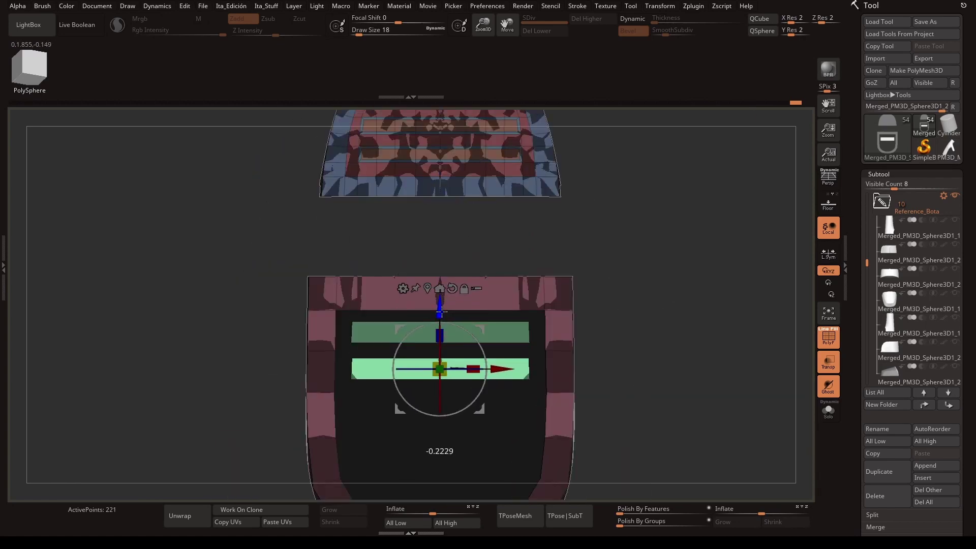
left_click_drag(592, 299, 593, 213, "alt")
left_click_drag(440, 184, 444, 270, "ctrl")
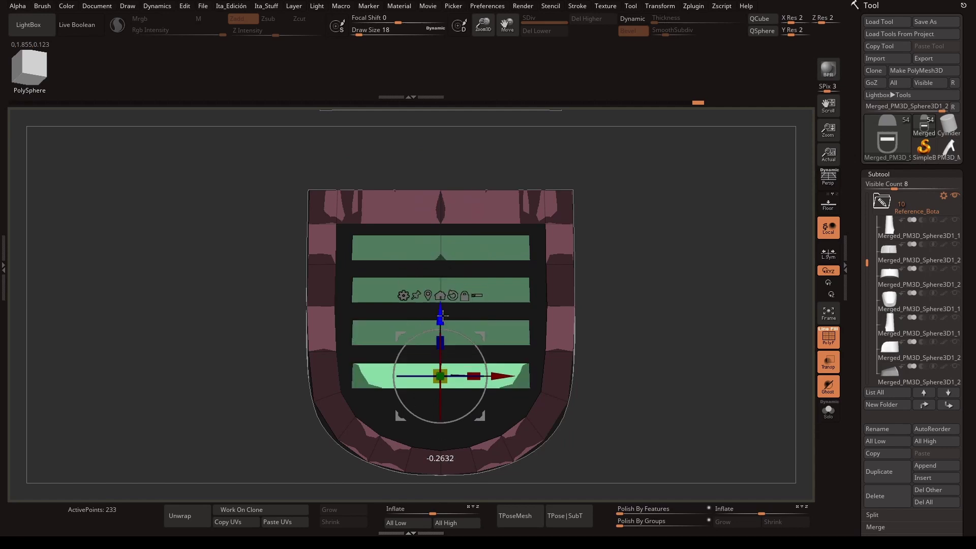
- Bridge the last gap above the lower green strip and solo the slat panel
key("q")
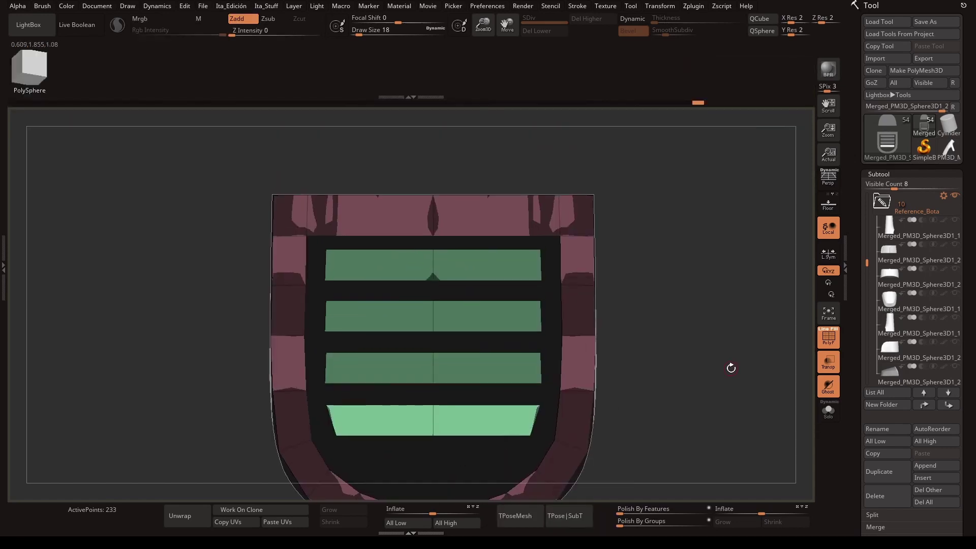
key("space")
left_click(348, 228)
left_click(470, 406)
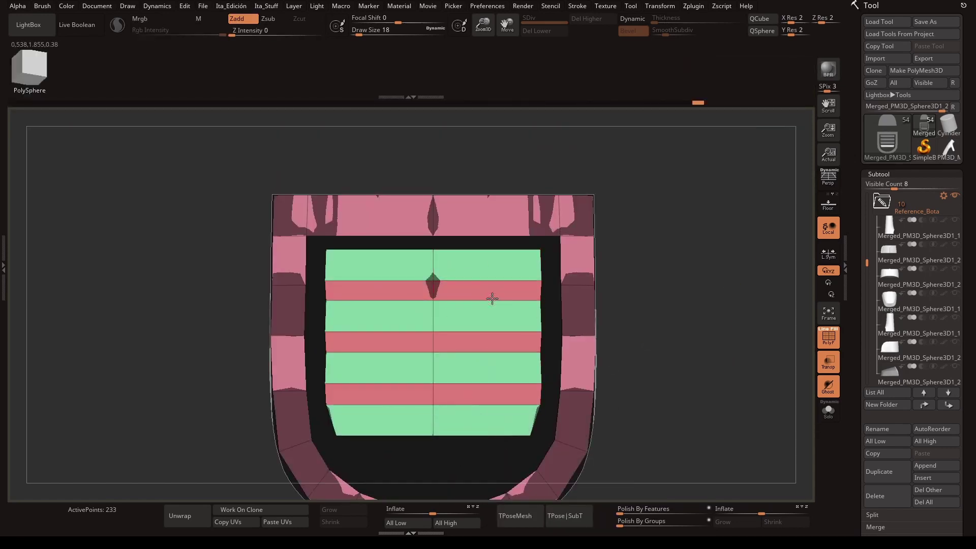
left_click(501, 370, "alt")
- Nudge the slat panel with the move gizmo, then return to the ZModeler brush
key("w")
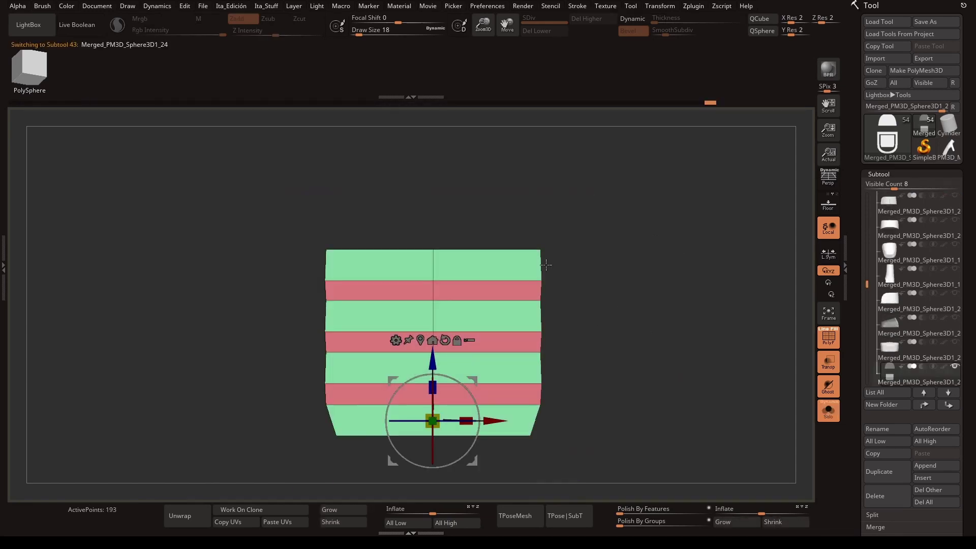
left_click_drag(238, 351, 642, 416)
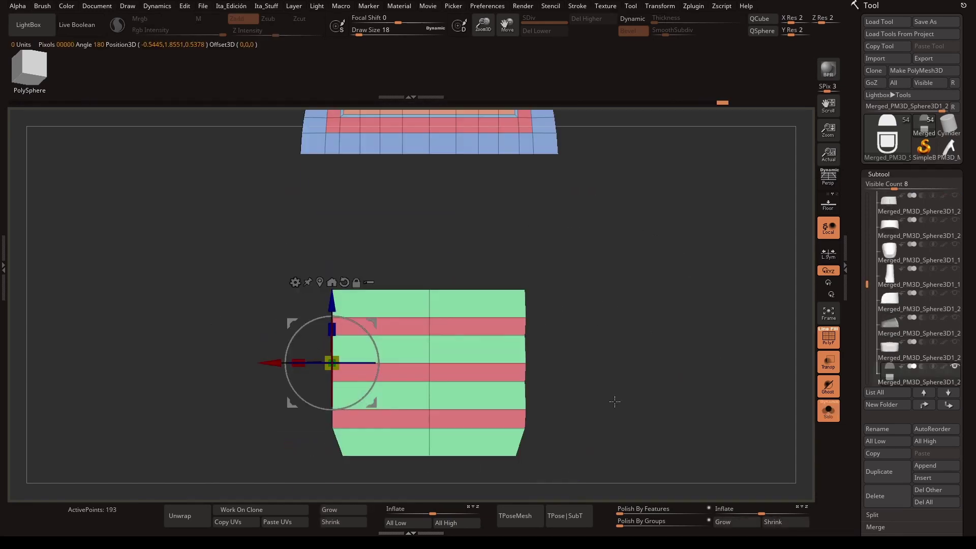
key("q")
key("b")
key("z")
key("m")
key("space")
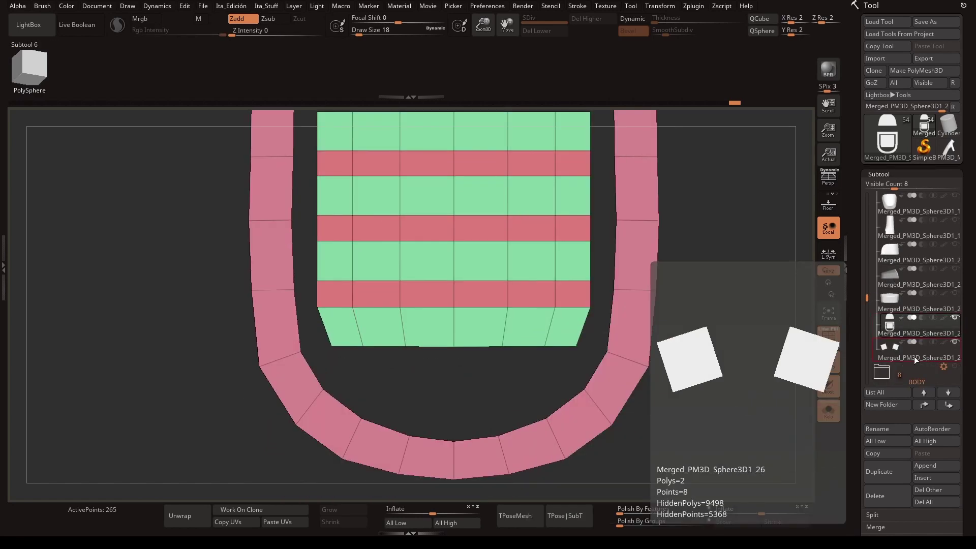
- Select the slat panel subtool and frame its top edge from the front
scroll(914, 356, "down", 2)
key("Down")
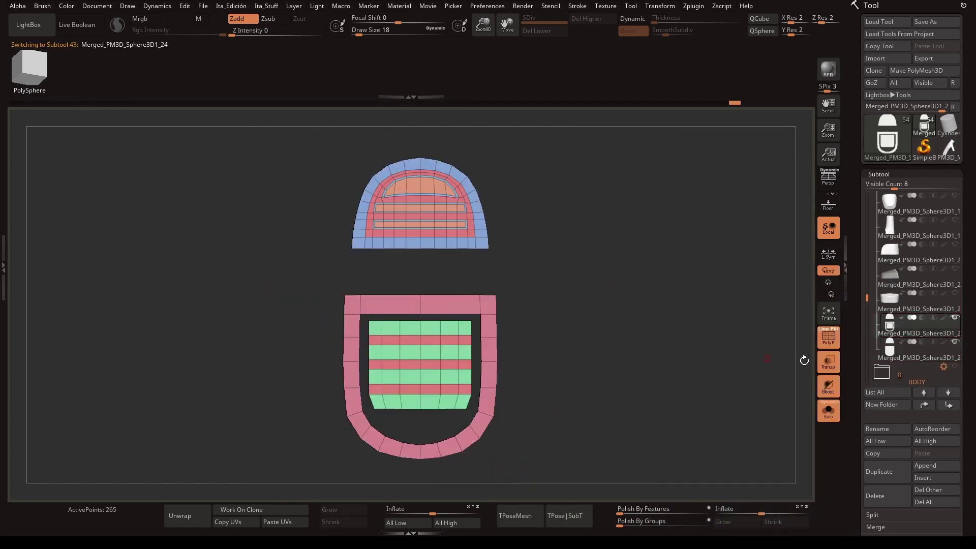
key("Up")
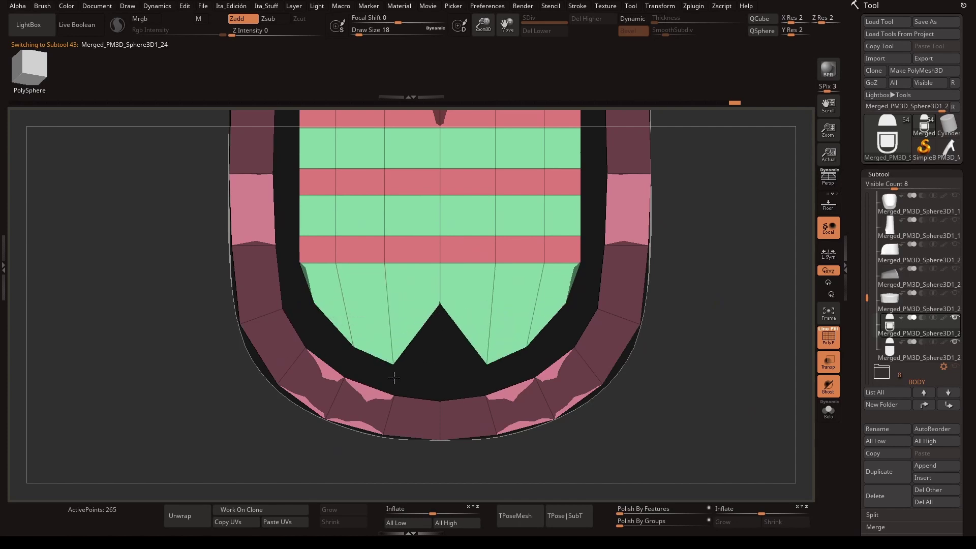
right_click_drag(525, 350, 515, 425)
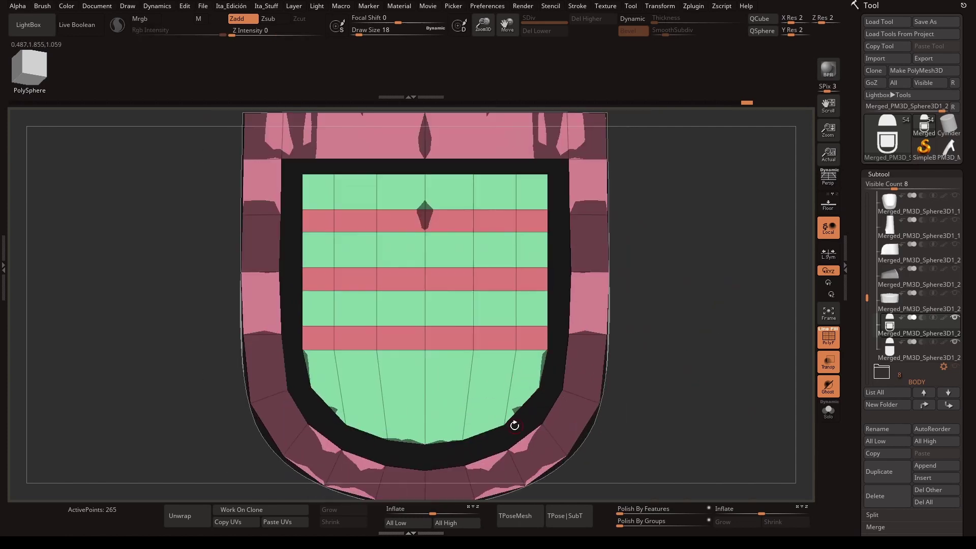
right_click_drag(434, 449, 539, 315)
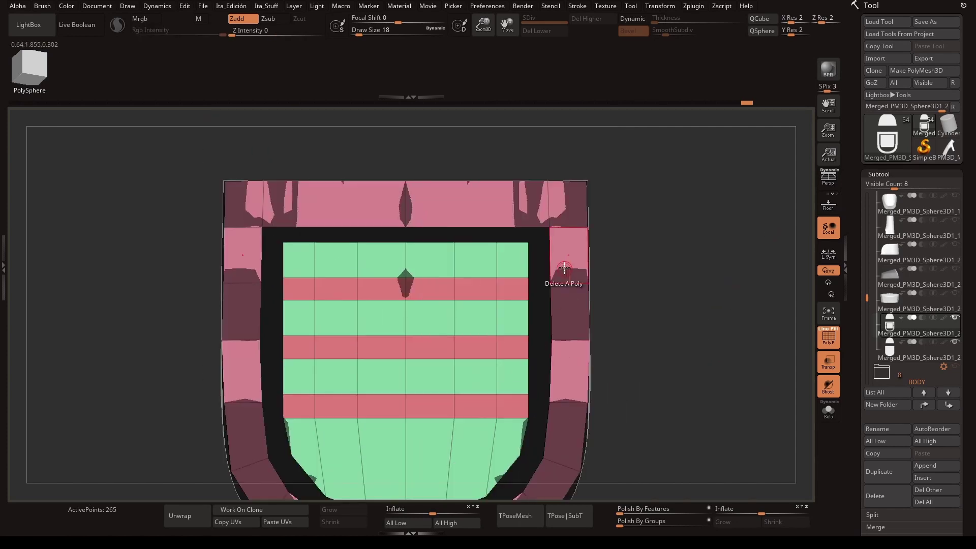
scroll(540, 326, "up", 2)
scroll(541, 334, "up", 2)
right_click_drag(666, 390, 554, 361)
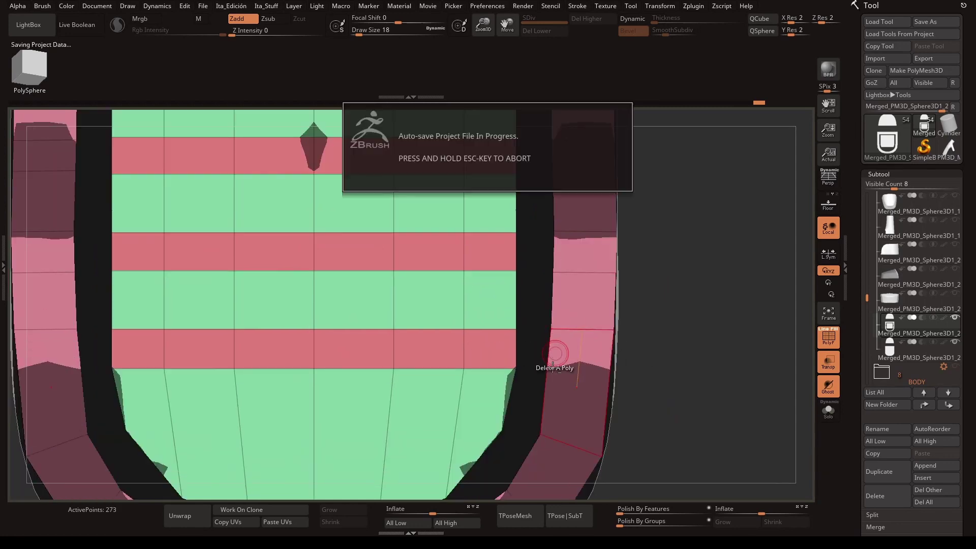
key("f")
right_click_drag(512, 153, 511, 286, "alt")
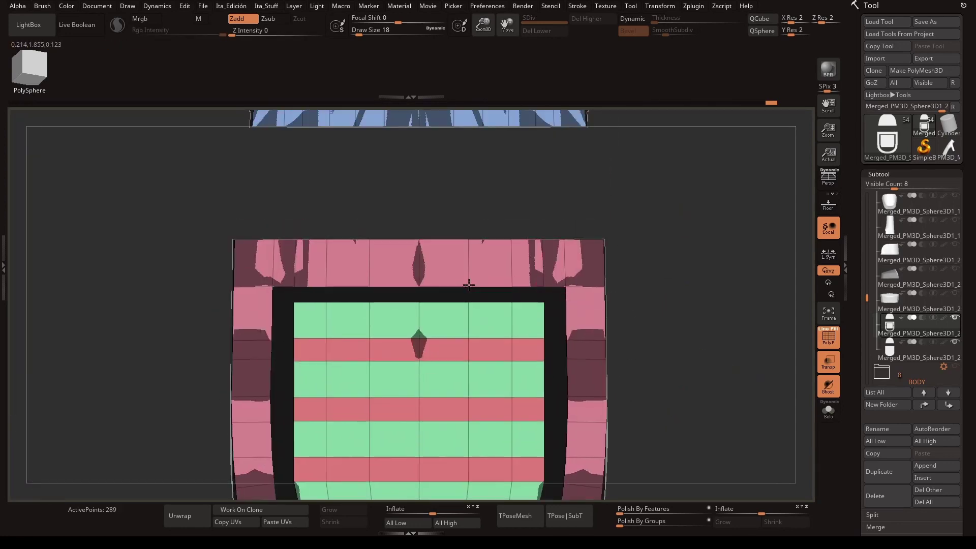
- Bridge the panel's top and side edges to the frame with Bridge Two Edges
key("ctrl+z")
key("space")
left_click(295, 215)
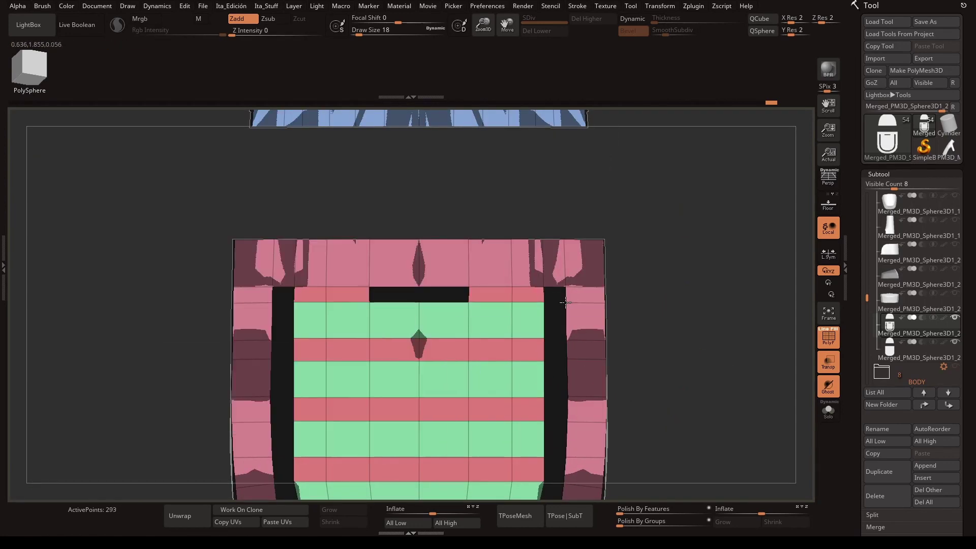
mouse_move(653, 381)
right_mouse_down("alt")
mouse_move(540, 388)
mouse_move(541, 342)
right_mouse_up("alt")
mouse_move(458, 403)
right_mouse_down("ctrl")
mouse_move(509, 348)
mouse_move(491, 439)
right_mouse_up("ctrl")
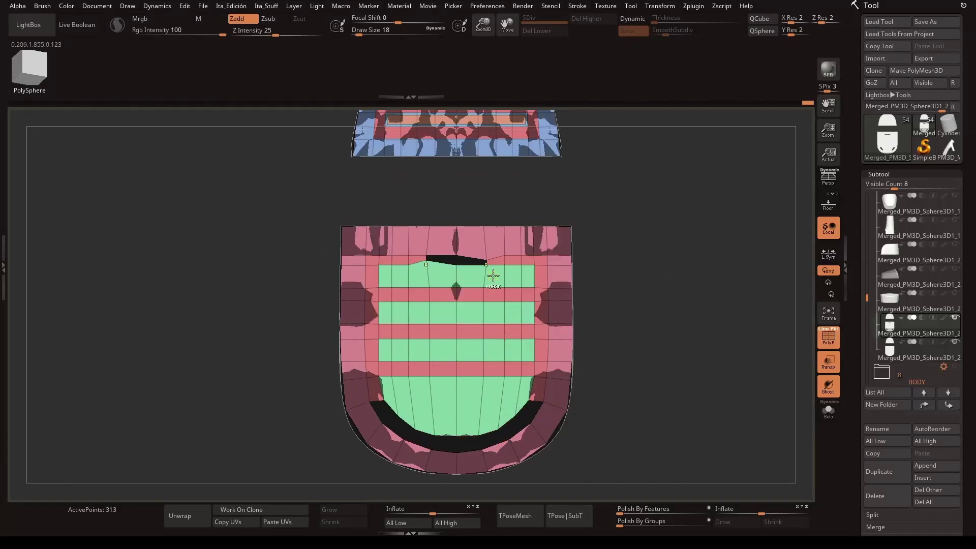
- Close the gap along the panel bottom using Slide EdgeLoop Complete
right_click(498, 264)
right_click(529, 265)
left_click(556, 215)
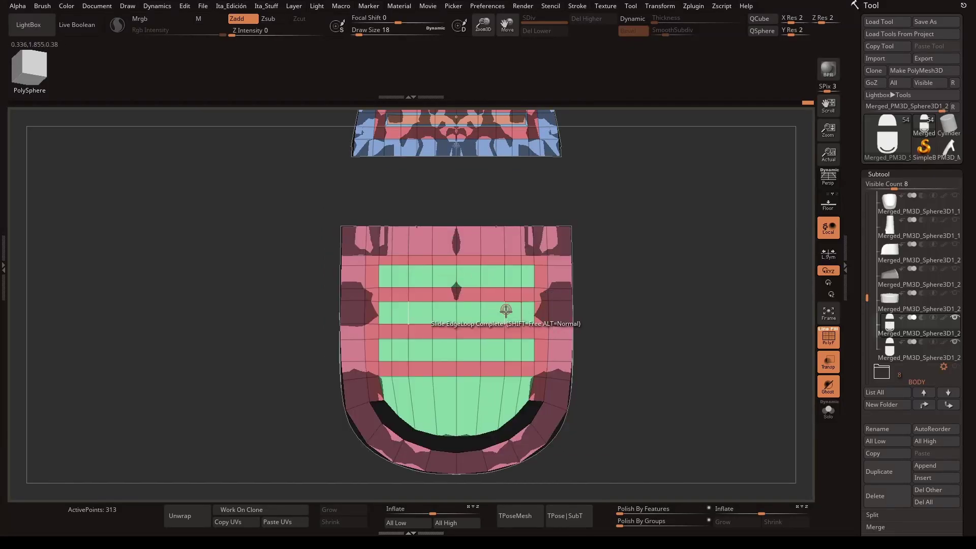
right_click(506, 310)
right_click_drag(369, 236, 486, 358, "ctrl")
right_click_drag(550, 322, 552, 354, "ctrl")
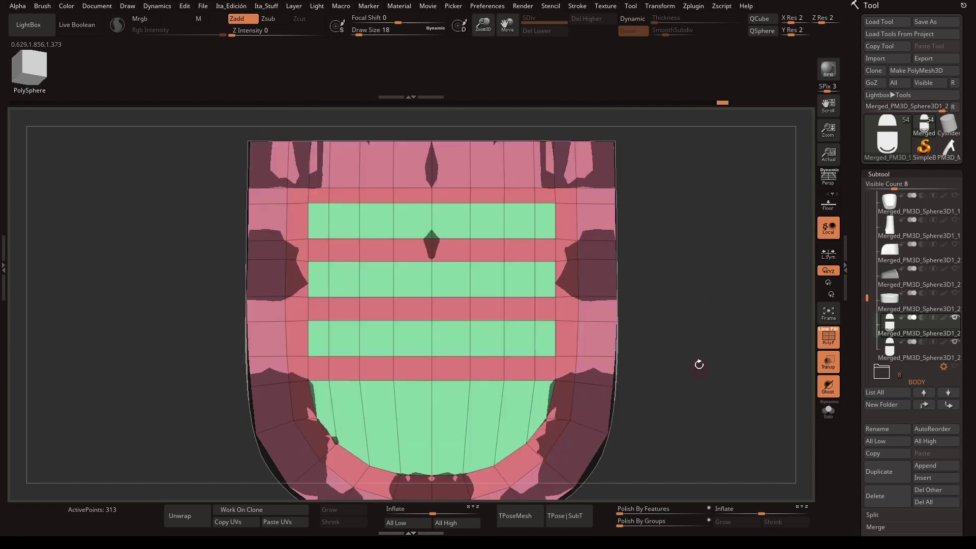
- Mask all but one horizontal band with the move gizmo, then switch back to ZModeler
key("w")
right_click_drag(665, 305, 530, 296, "ctrl")
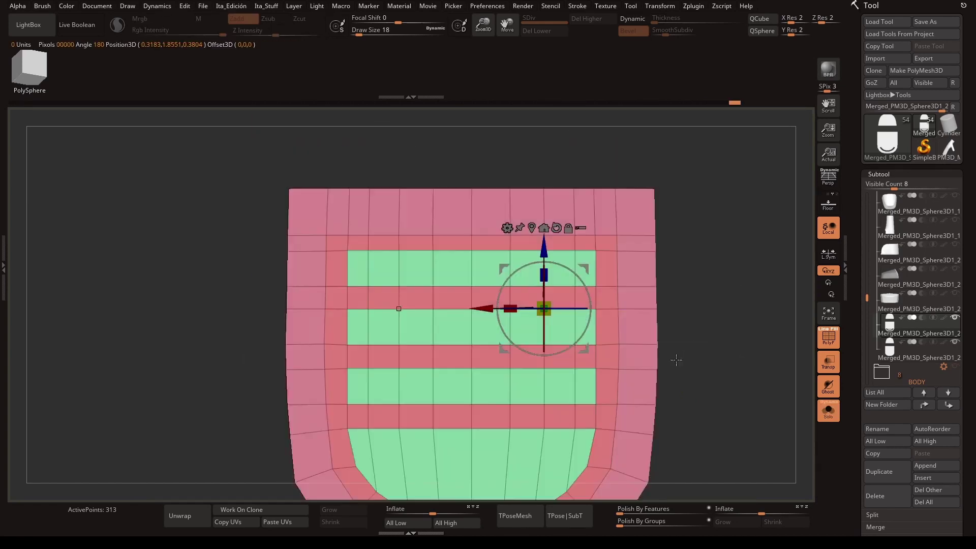
left_click_drag(531, 296, 505, 263, "alt")
left_click(504, 262, "ctrl")
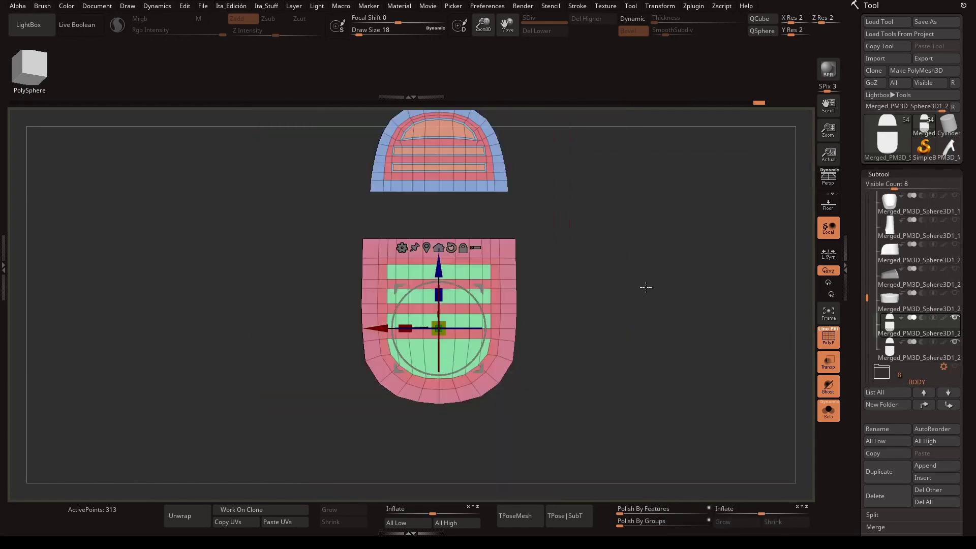
key("b")
key("z")
key("m")
key("space")
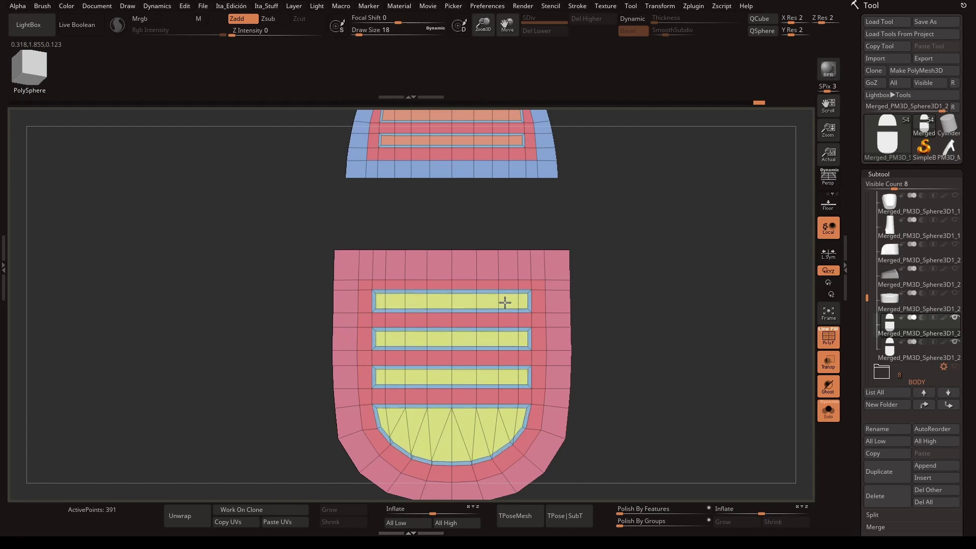
- Mask all but the panel's left polygon column and shift it sideways with the gizmo
left_click_drag(505, 303, 455, 370, "alt")
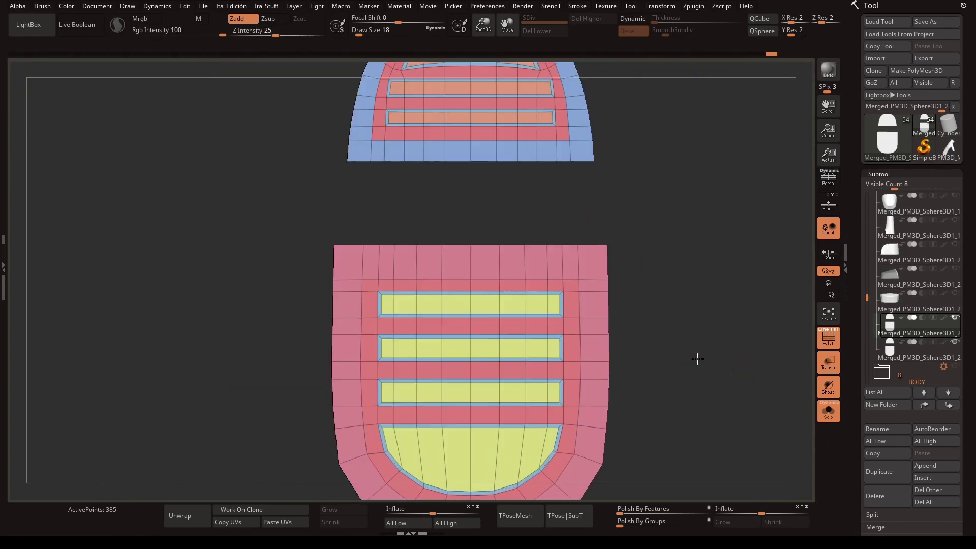
key("b")
left_click(454, 334)
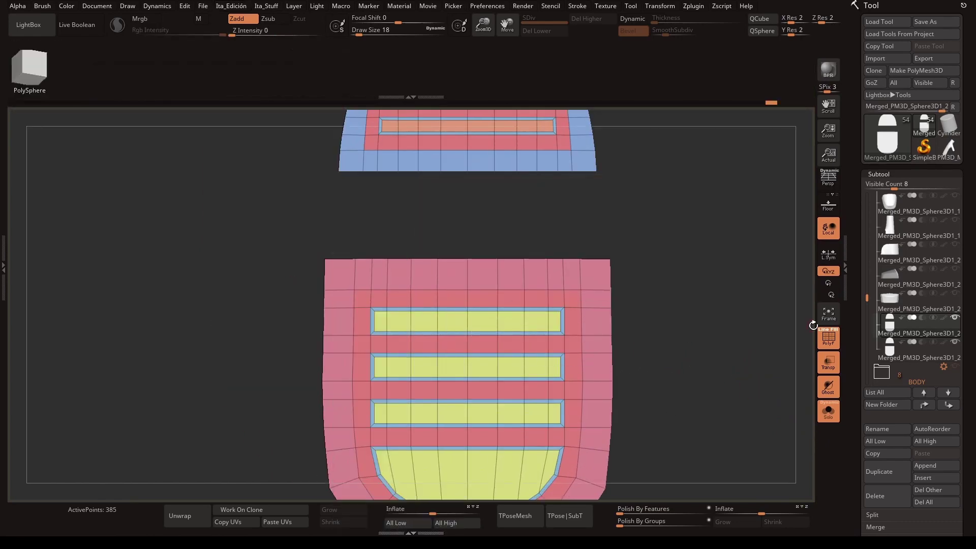
left_click_drag(813, 325, 692, 312, "alt")
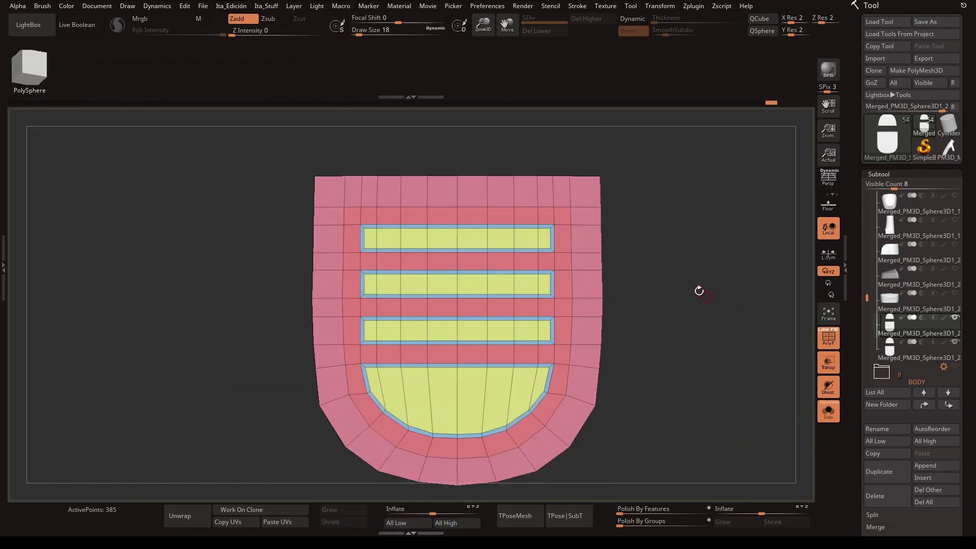
key("w")
left_click(313, 294, "ctrl")
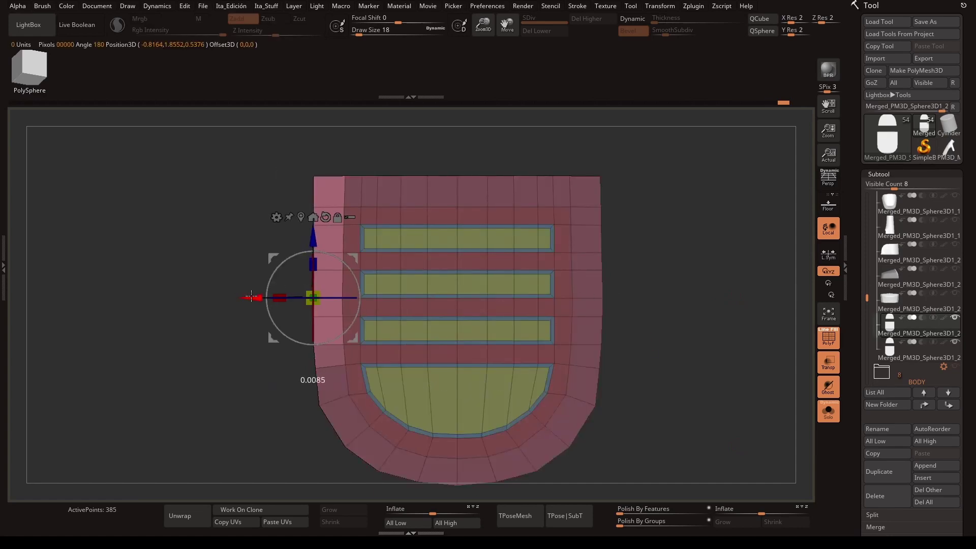
mouse_move(251, 297)
left_mouse_down("ctrl")
mouse_move(288, 163)
mouse_move(288, 244)
left_mouse_up("ctrl")
- Stitch a point on the lower panel border with the ZModeler brush
key("space")
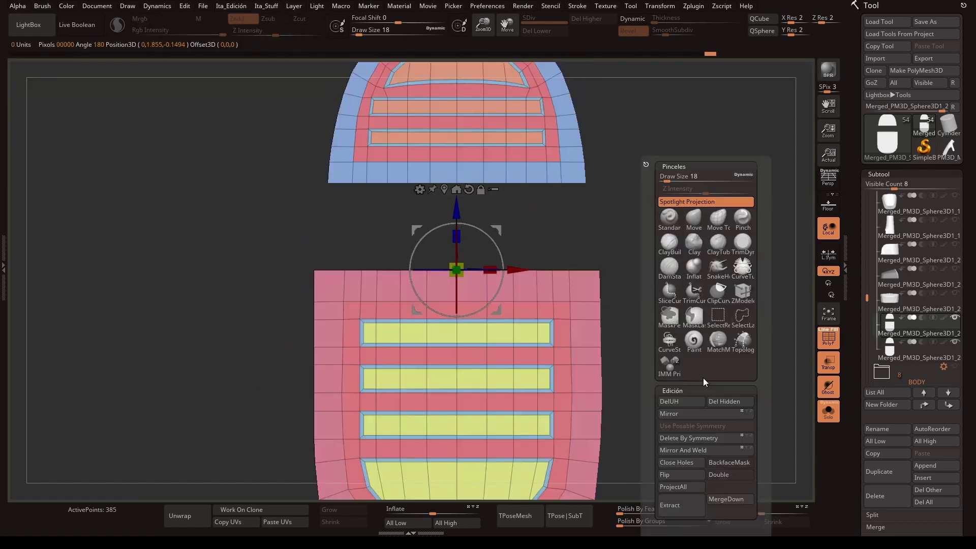
key("b")
key("z")
key("m")
left_click(292, 365)
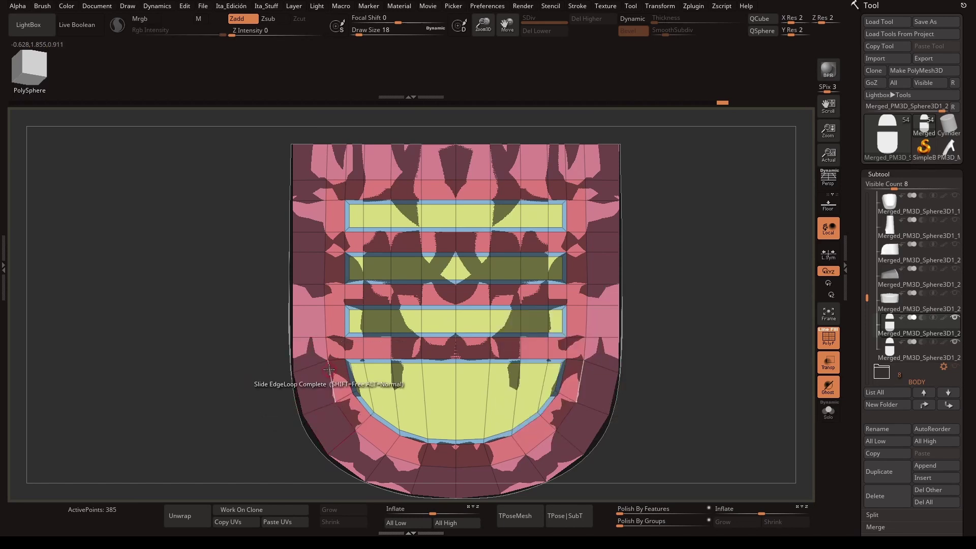
- Mask the left column again and move it into line with the panel border
key("w")
left_click(331, 333, "ctrl")
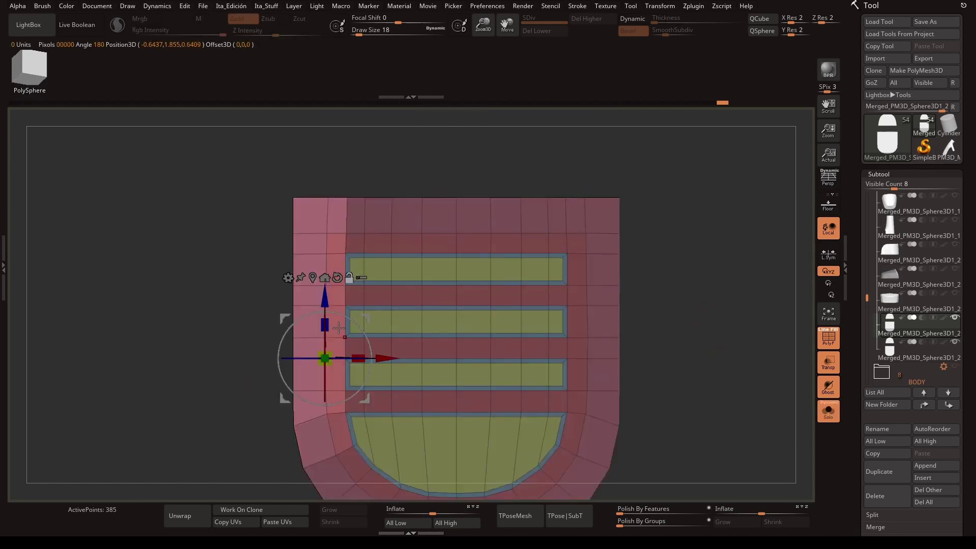
left_click_drag(267, 367, 260, 326, "alt")
left_click(644, 321, "ctrl")
key("q")
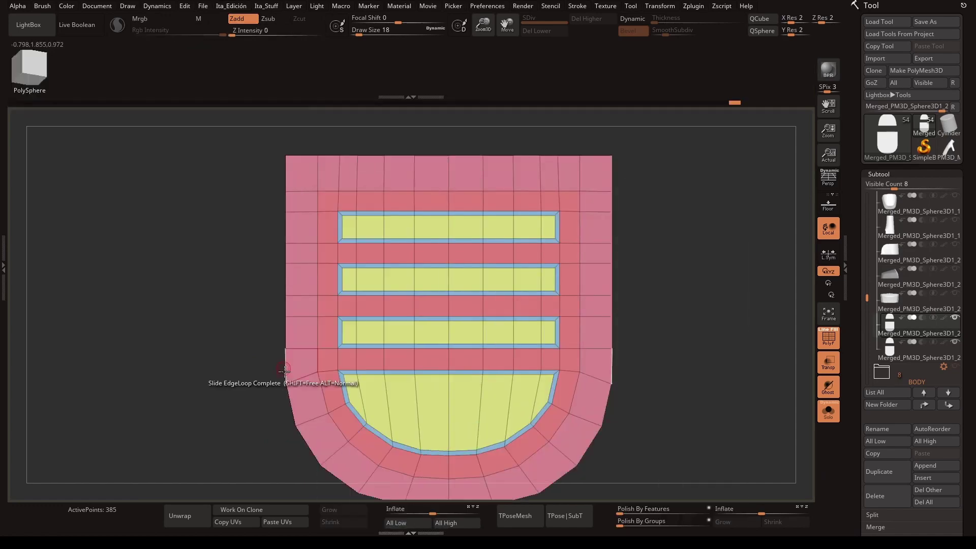
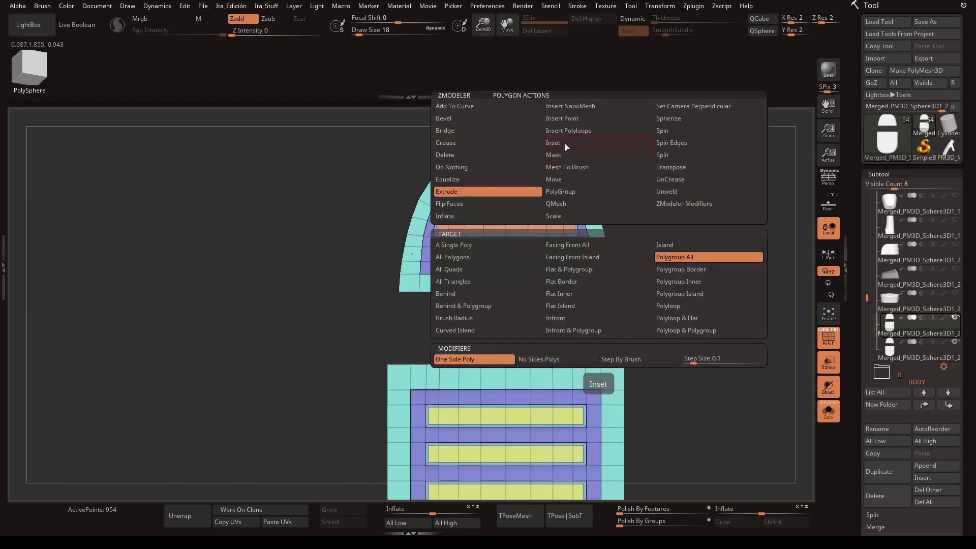
- Inset the sole piece's outer polygroup into a green border band
left_click(567, 147)
left_click(598, 243)
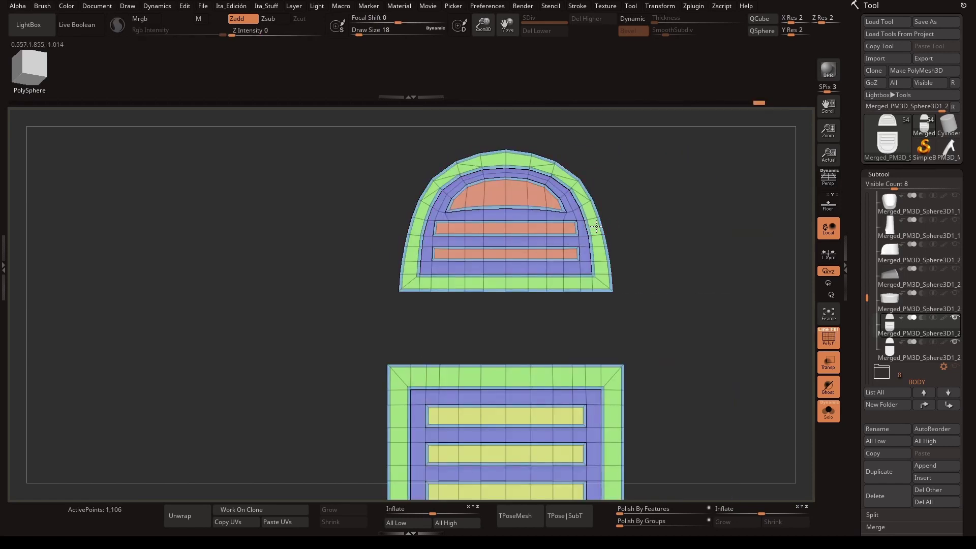
right_click_drag(675, 181, 581, 282, "ctrl")
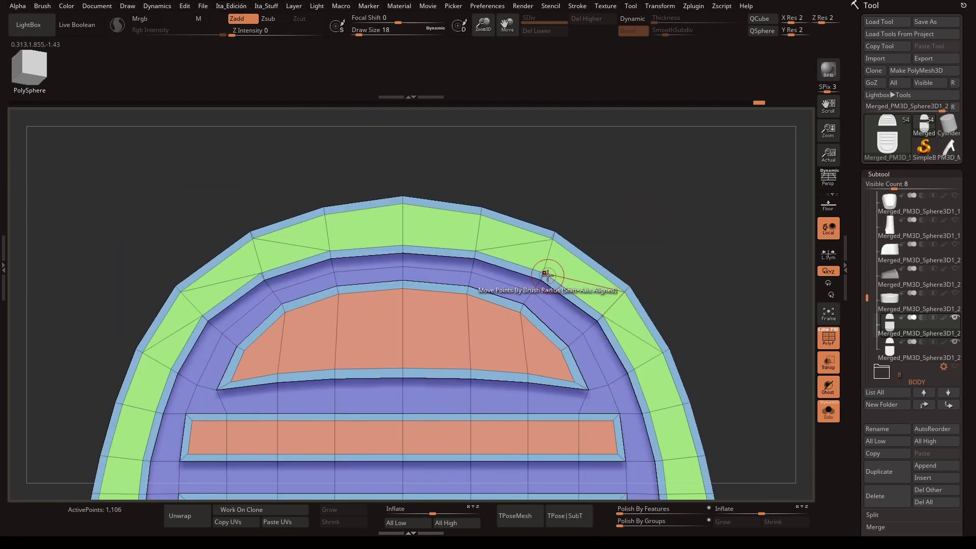
- Delete the stray edge and its mirrored counterpart on the arched sole piece
key("space")
mouse_move(748, 486)
left_mouse_down("alt")
mouse_move(747, 315)
mouse_move(704, 246)
mouse_move(484, 281)
left_mouse_up("alt")
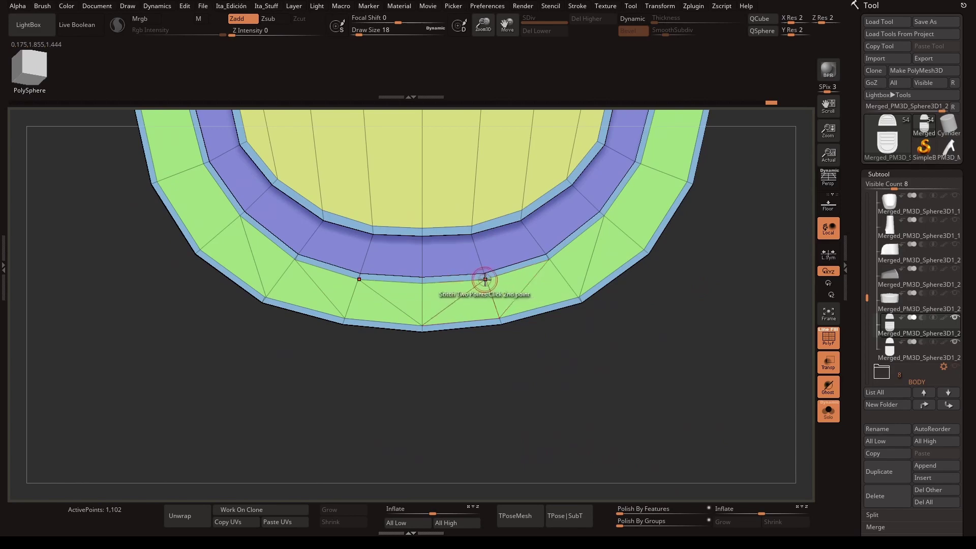
left_click_drag(684, 284, 677, 311, "alt")
key("space")
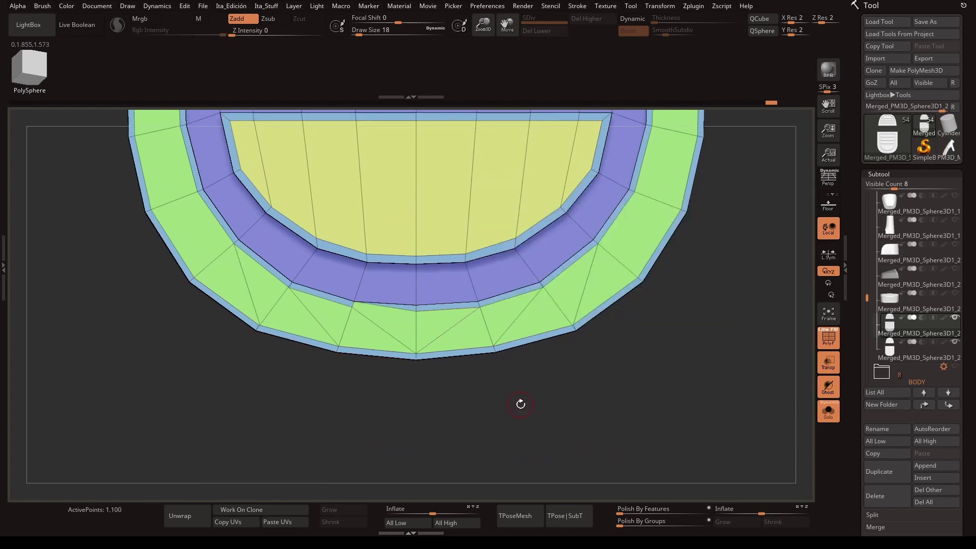
key("space")
left_click_drag(703, 364, 557, 211)
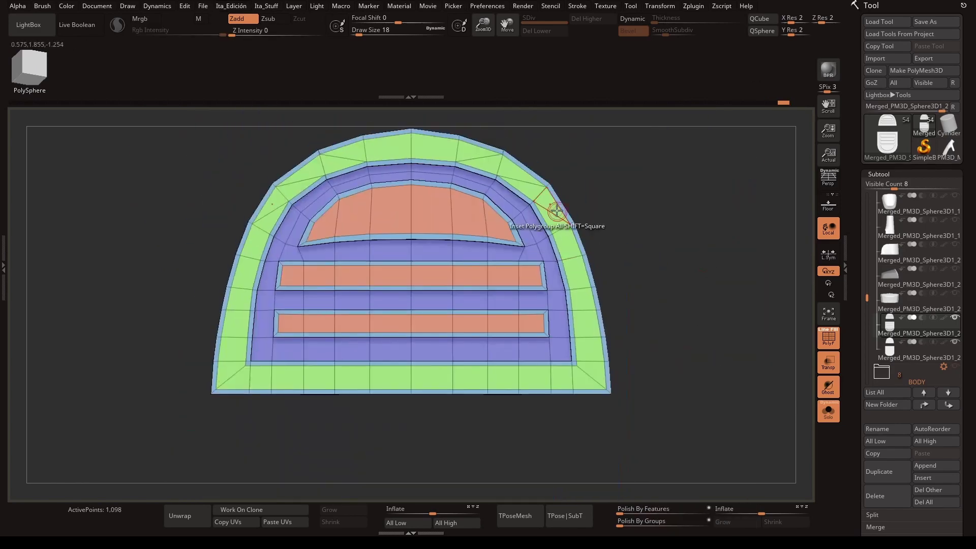
left_click(518, 181)
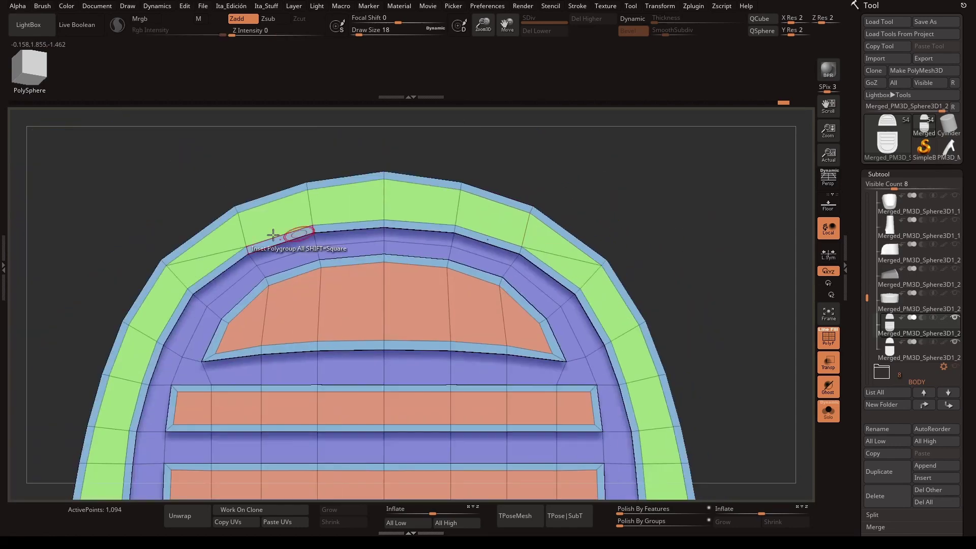
right_click_drag(273, 234, 610, 261)
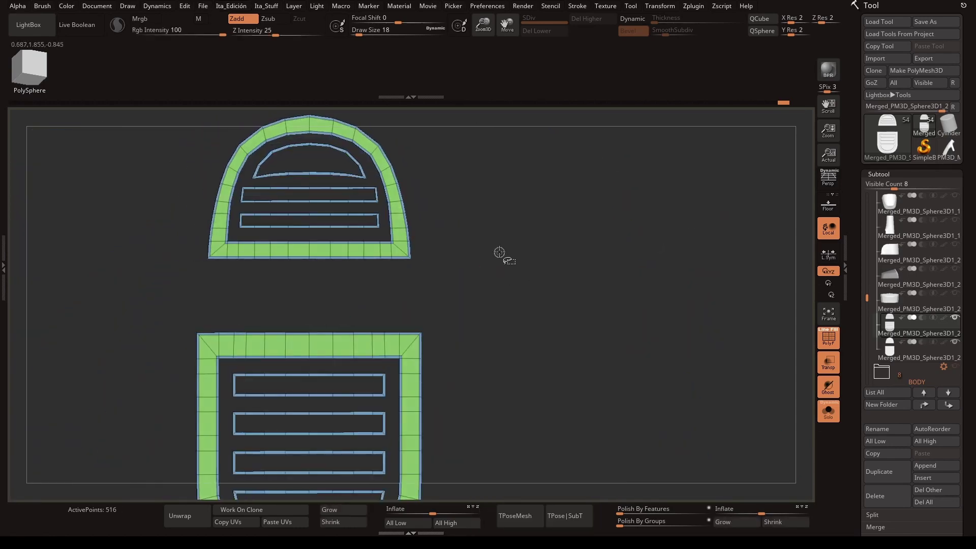
- Toggle polygroup visibility to inspect the green border around the blue and yellow groups
left_click(403, 213, "ctrl+shift")
left_click(412, 356, "ctrl+shift")
left_click(353, 388, "ctrl+shift")
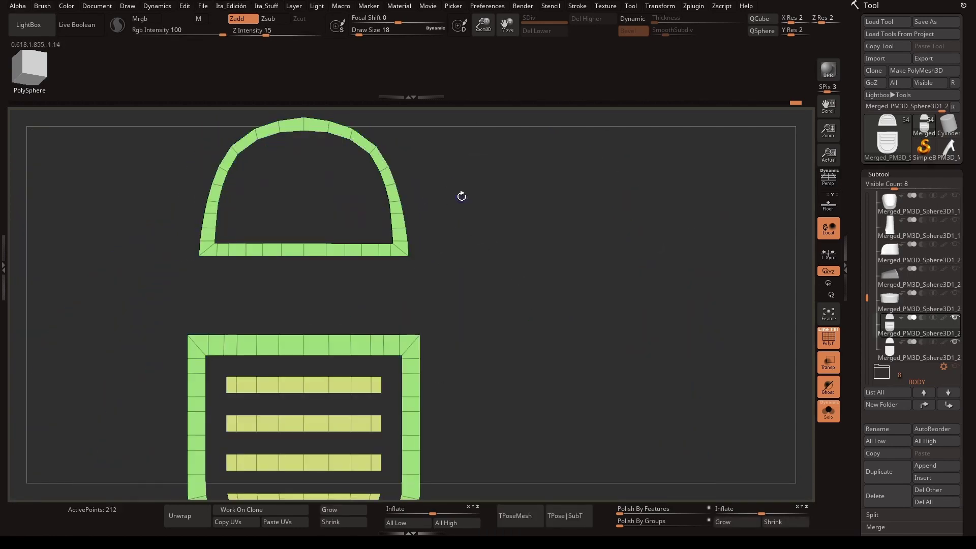
left_click_drag(462, 196, 386, 220, "alt")
left_click(386, 220, "ctrl+shift")
mouse_move(562, 221)
left_mouse_down("alt")
mouse_move(567, 295)
mouse_move(472, 273)
mouse_move(454, 254)
mouse_move(518, 284)
left_mouse_up("alt")
key("w")
key("q")
left_click_drag(641, 292, 436, 162)
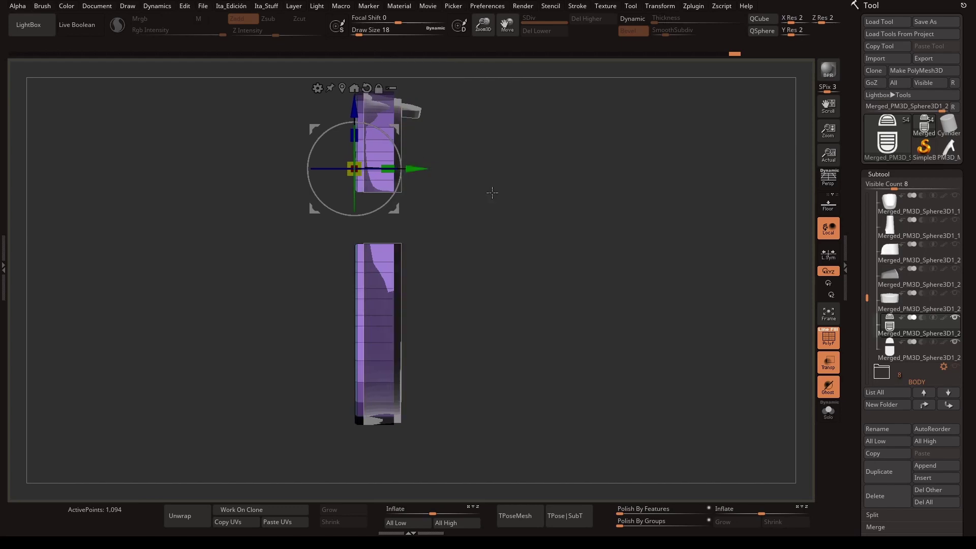
- Isolate the purple mesh, then show the boot folders with transparency off
key("ctrl+shift+f")
key("q")
mouse_move(521, 241)
left_mouse_down()
mouse_move(597, 262)
mouse_move(558, 275)
mouse_move(581, 226)
mouse_move(582, 305)
mouse_move(632, 113)
left_mouse_up()
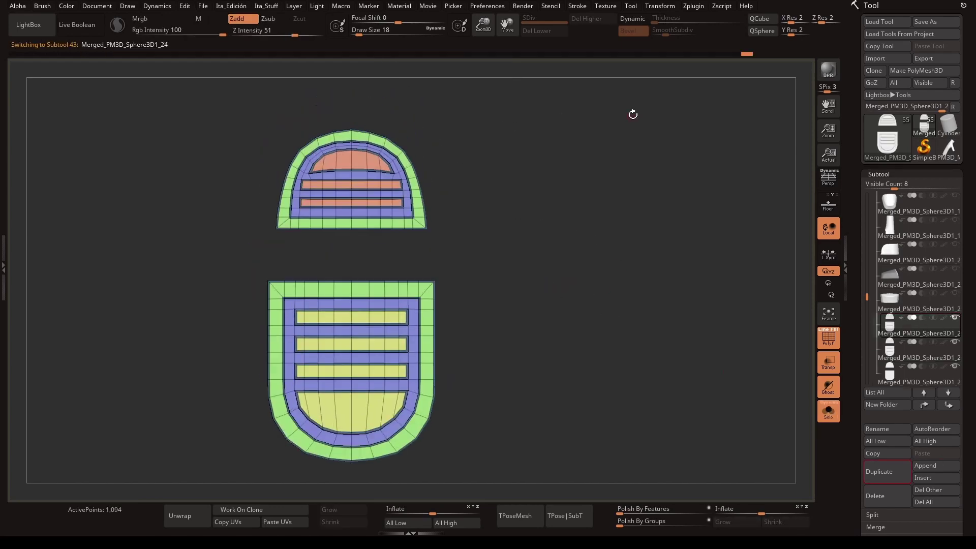
left_click_drag(627, 273, 606, 299)
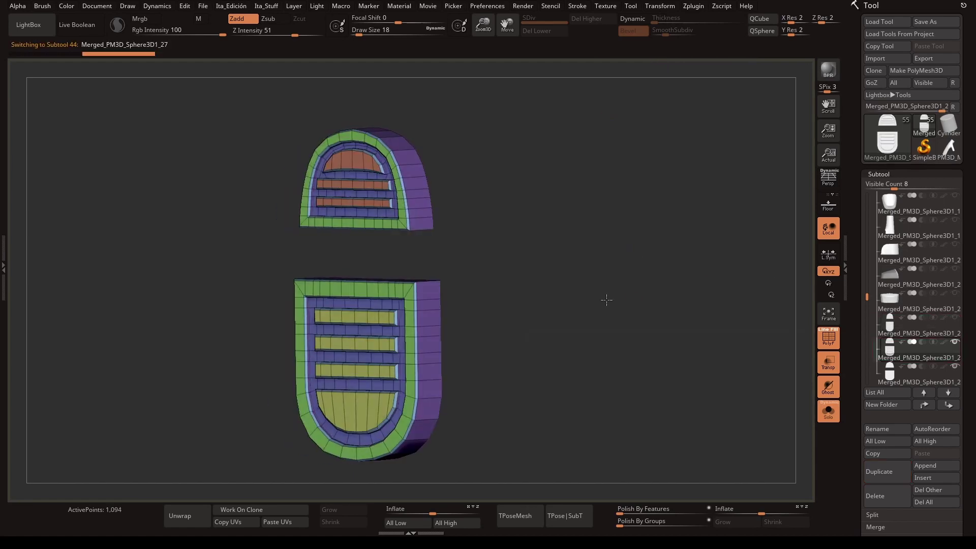
left_click(926, 408)
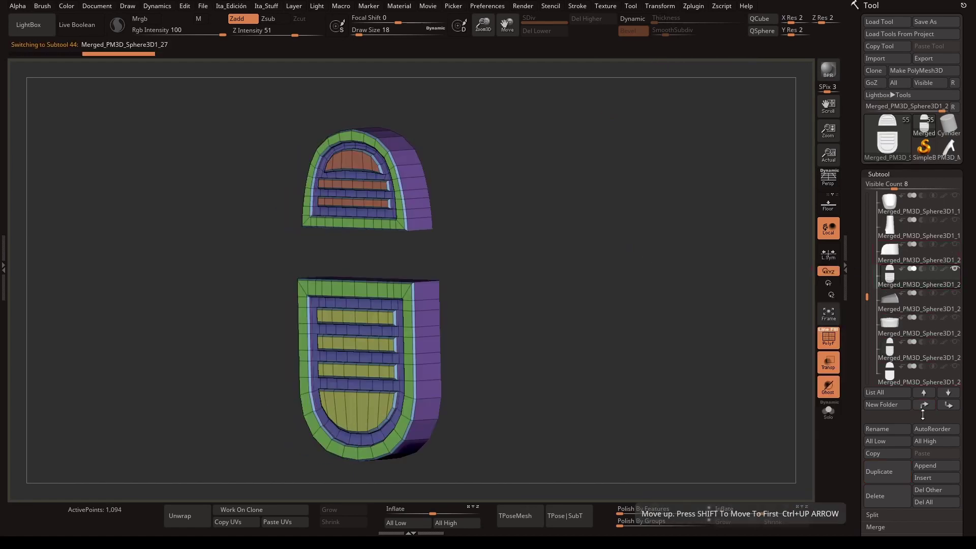
left_click(828, 363)
- View the sole from below and pick the curve clipping brush
mouse_move(635, 264)
left_mouse_down()
mouse_move(604, 184)
mouse_move(573, 209)
mouse_move(534, 320)
mouse_move(582, 279)
mouse_move(270, 298)
left_mouse_up()
key("shift+f")
key("w")
mouse_move(584, 285)
left_mouse_down()
mouse_move(597, 182)
mouse_move(606, 236)
left_mouse_up()
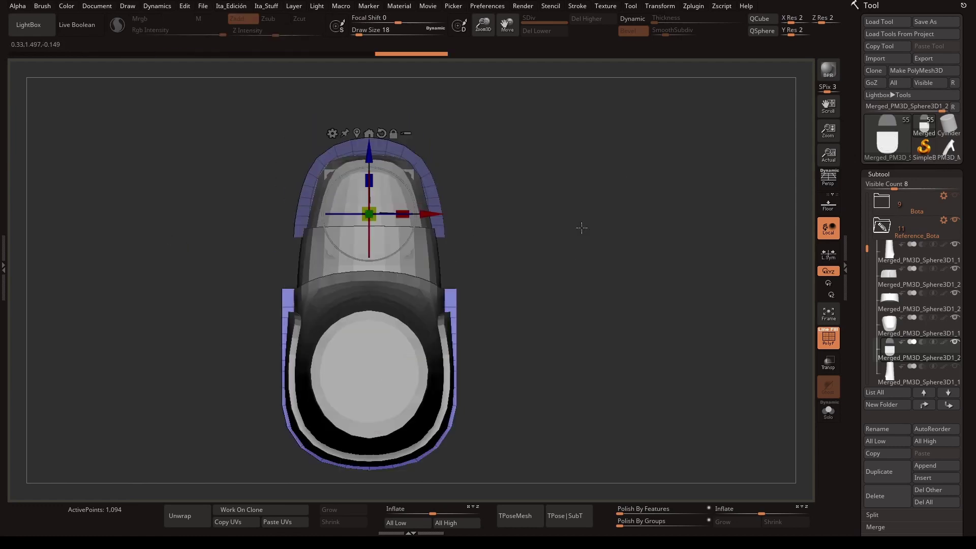
key("space")
left_click(562, 294)
left_click_drag(454, 262, 470, 431, "ctrl+shift")
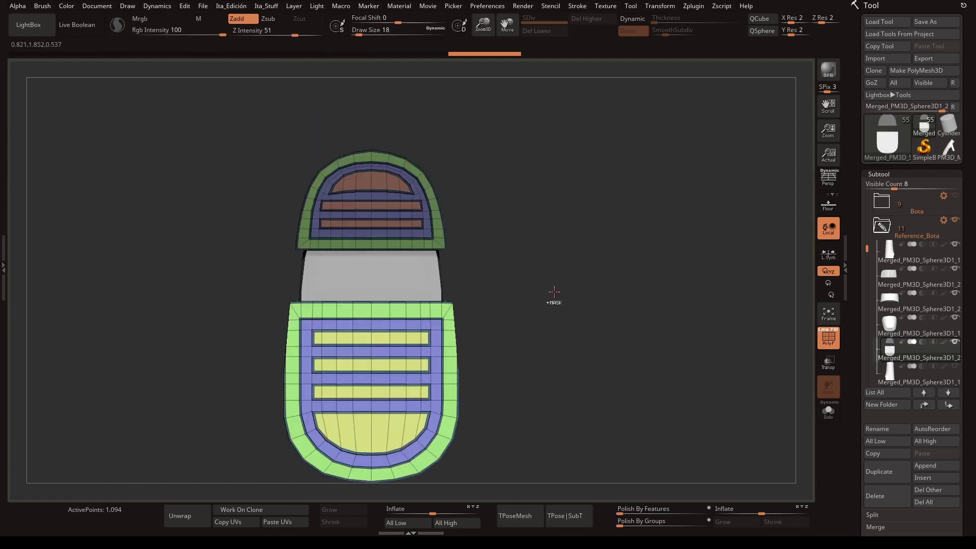
- Mask all but the right rim strip and move it against the boot's edge
left_click_drag(547, 248, 488, 438, "ctrl")
left_click(570, 396, "ctrl")
key("w")
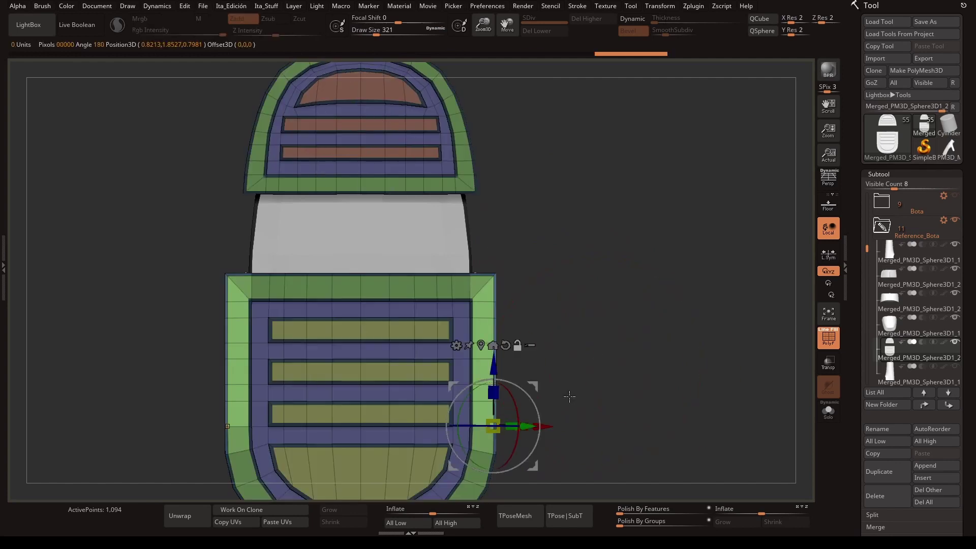
left_click_drag(526, 390, 310, 286)
left_click_drag(621, 399, 704, 322)
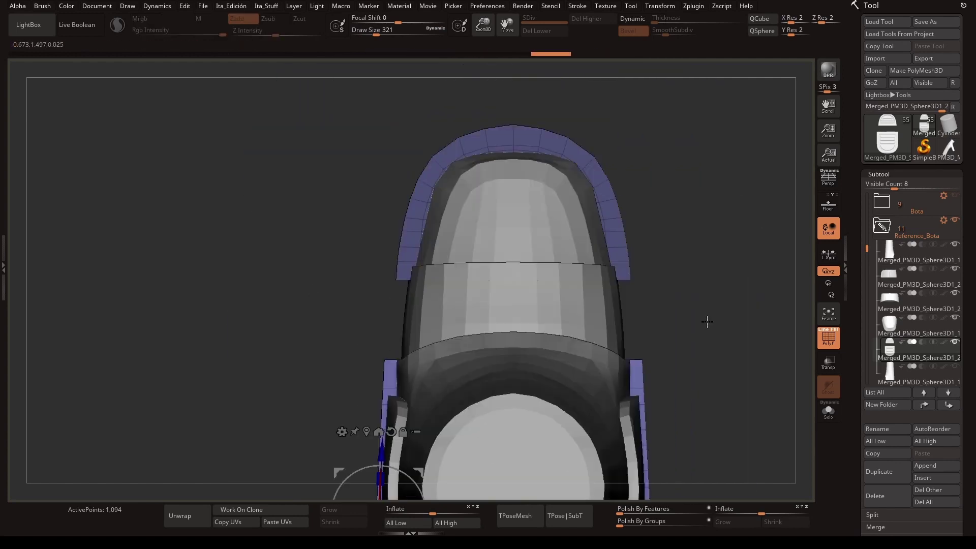
mouse_move(699, 267)
left_mouse_down("shift")
mouse_move(508, 233)
mouse_move(696, 213)
mouse_move(565, 353)
left_mouse_up("shift")
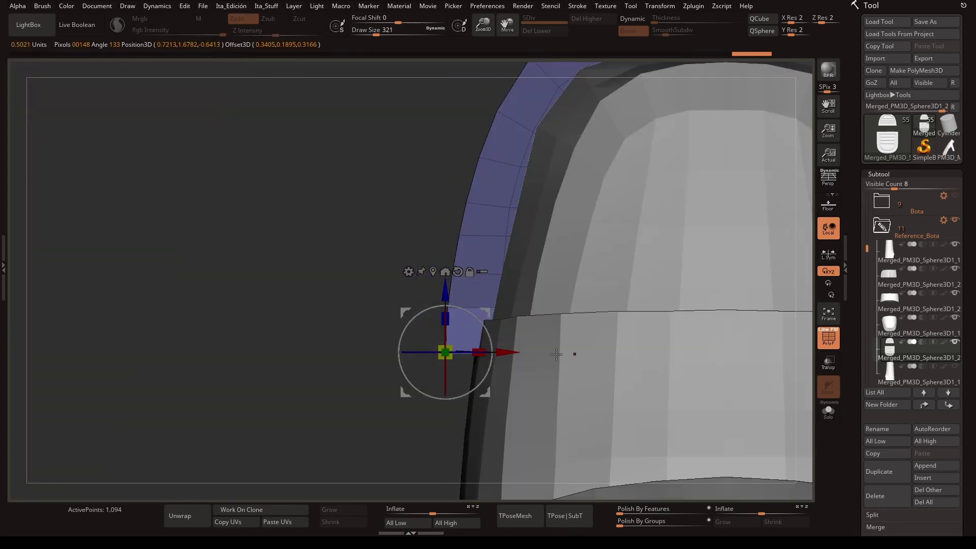
key("q")
- Select the outer rim subtool and reduce the brush size
left_click(566, 244, "alt")
mouse_move(566, 244)
left_mouse_down()
mouse_move(661, 285)
mouse_move(608, 331)
left_mouse_up()
left_click(608, 331, "alt")
left_click_drag(364, 30, 359, 30)
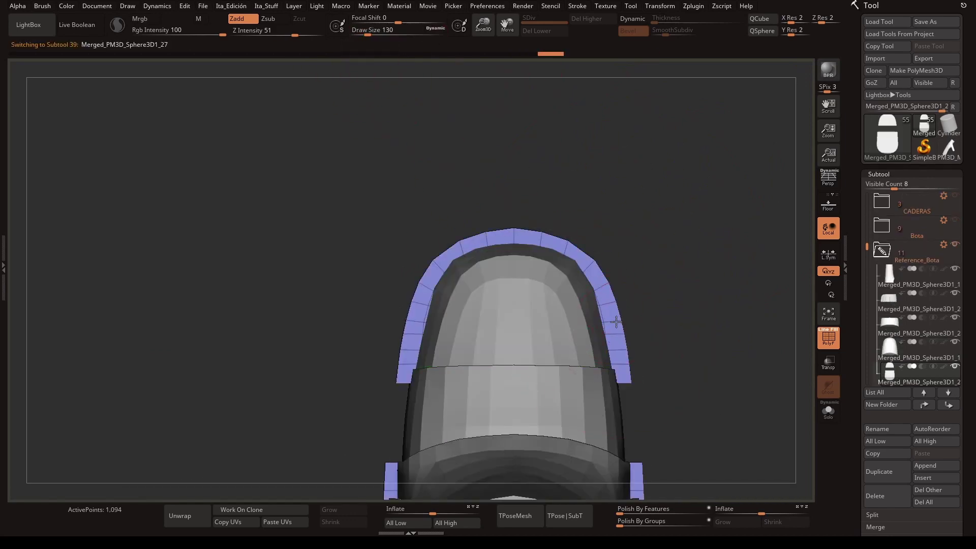
mouse_move(617, 322)
left_mouse_down()
mouse_move(571, 297)
mouse_move(703, 192)
mouse_move(700, 393)
mouse_move(643, 425)
mouse_move(716, 417)
left_mouse_up()
- Bridge the gap between the two split sole halves
key("w")
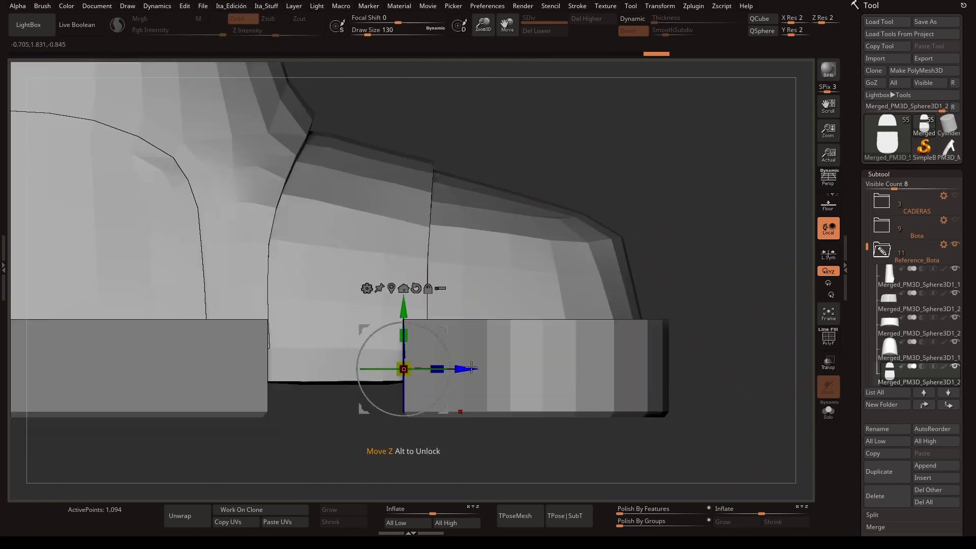
key("f")
key("shift+f")
mouse_move(599, 312)
left_mouse_down()
mouse_move(184, 277)
mouse_move(344, 375)
mouse_move(523, 451)
mouse_move(676, 349)
mouse_move(451, 403)
mouse_move(541, 414)
mouse_move(409, 372)
left_mouse_up()
mouse_move(470, 352)
left_mouse_down()
mouse_move(449, 417)
mouse_move(403, 382)
mouse_move(557, 449)
mouse_move(427, 407)
mouse_move(573, 403)
mouse_move(500, 466)
left_mouse_up()
key("space")
left_click(412, 401)
key("space")
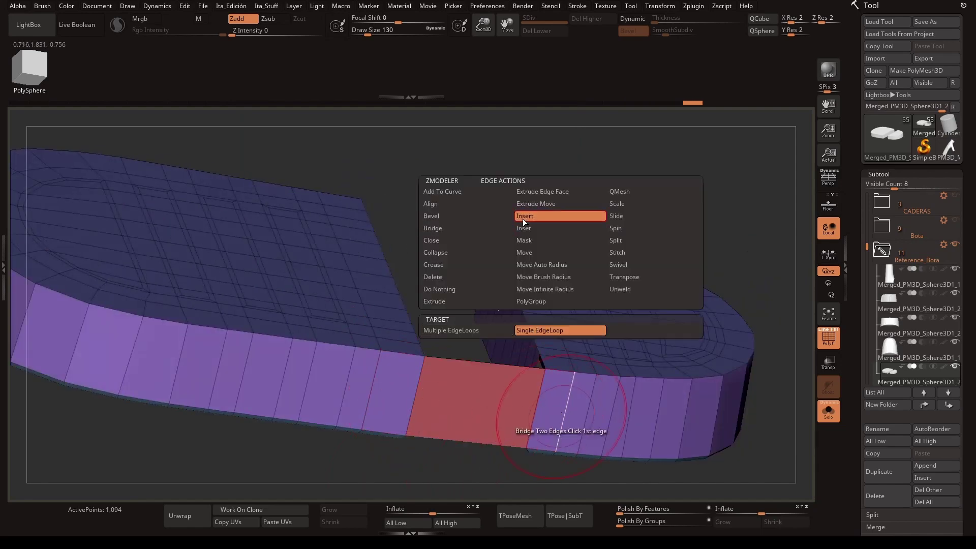
left_click_drag(412, 401, 656, 389, "shift")
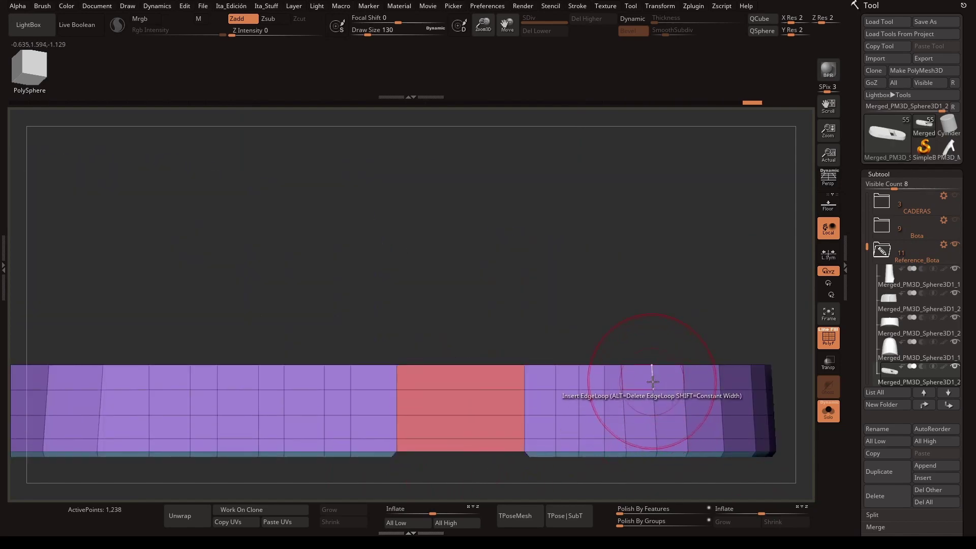
- Insert an edge loop into the sole and bridge two of its edges
left_click_drag(485, 358, 481, 336)
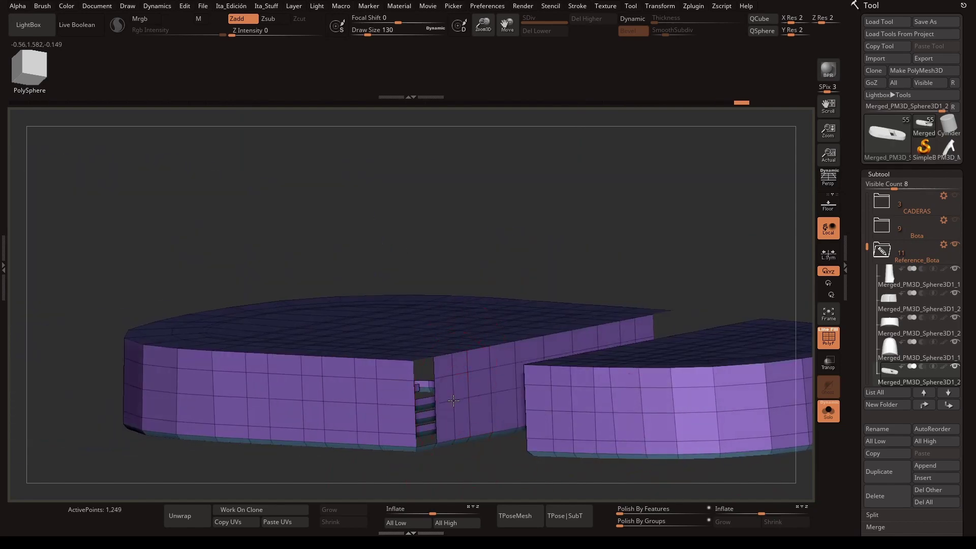
left_click_drag(455, 430, 544, 380)
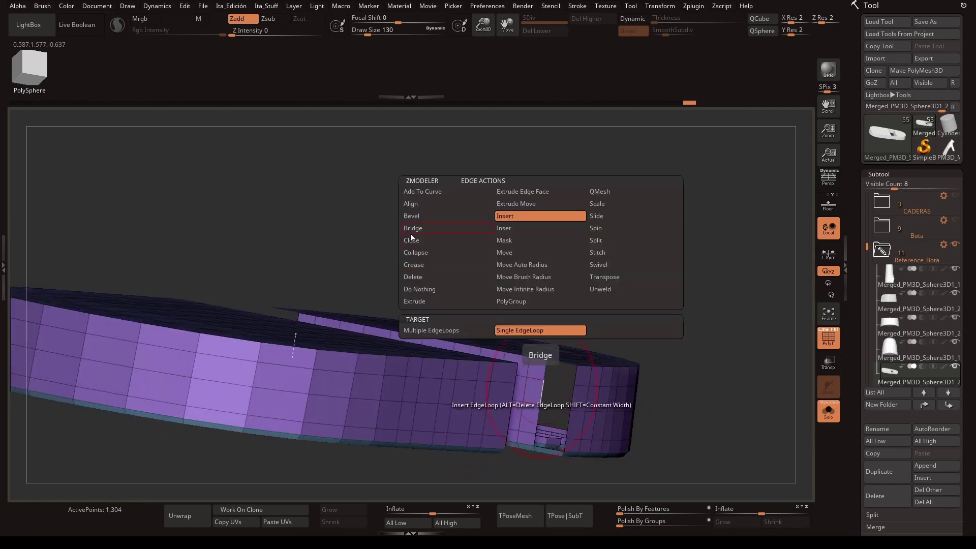
left_click(411, 233)
left_click(654, 410)
left_click_drag(654, 411, 457, 376)
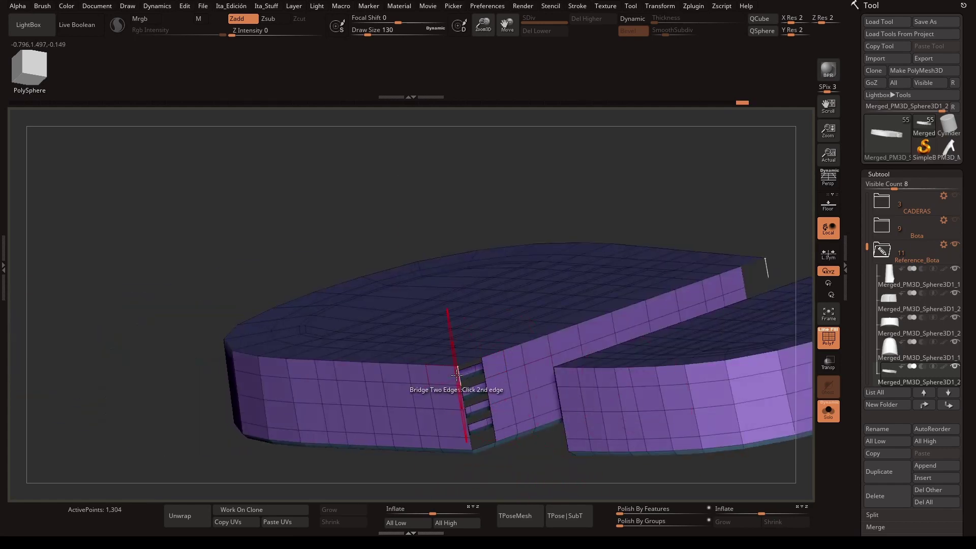
- Regroup the sole into a single polygroup
key("space")
left_click(503, 239)
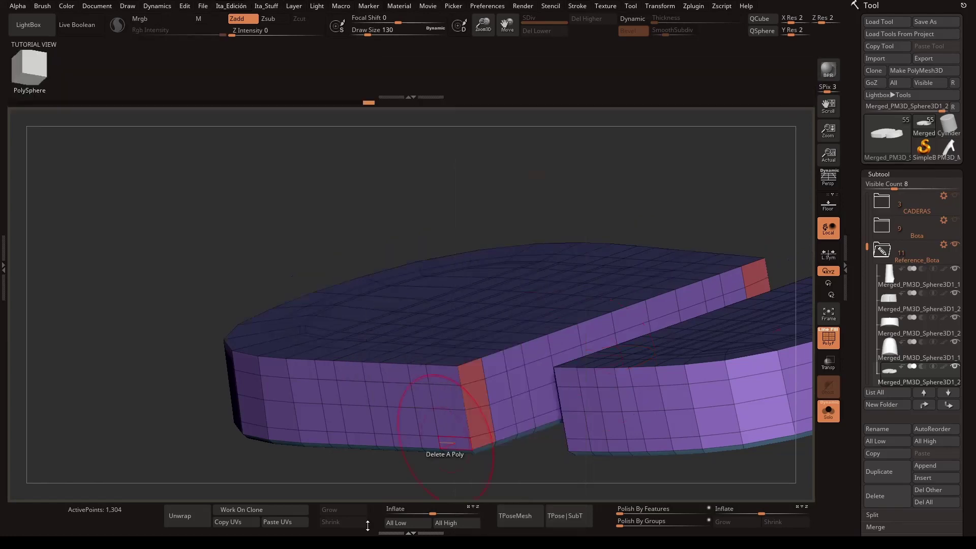
mouse_move(458, 440)
left_mouse_down()
mouse_move(471, 447)
mouse_move(631, 435)
mouse_move(715, 320)
left_mouse_up()
key("space")
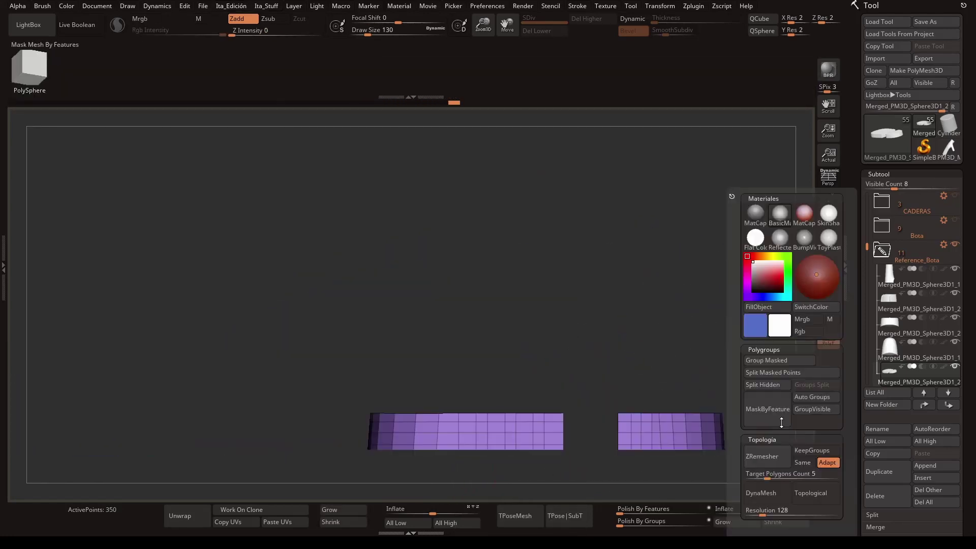
left_click(751, 359)
- Mask the two sole blocks and frame the whole boot
mouse_move(508, 250)
left_mouse_down()
mouse_move(743, 290)
mouse_move(708, 294)
mouse_move(662, 338)
mouse_move(702, 407)
mouse_move(320, 382)
mouse_move(715, 338)
mouse_move(712, 318)
left_mouse_up()
key("space")
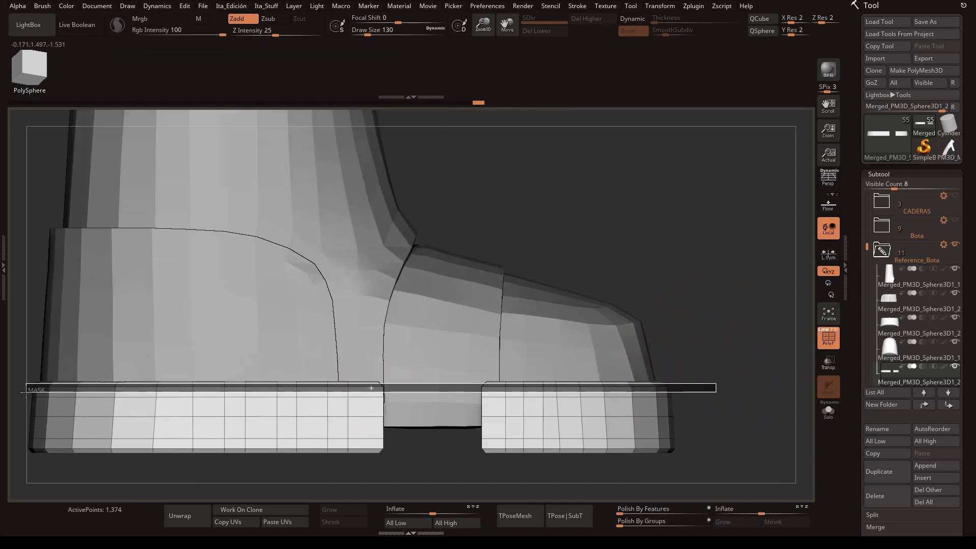
left_click_drag(716, 382, 16, 453, "ctrl")
key("q")
key("f")
- Check the sole's polyframe wireframe beneath the boot from top and side views
mouse_move(649, 327)
left_mouse_down()
mouse_move(625, 327)
mouse_move(628, 268)
mouse_move(561, 215)
left_mouse_up()
mouse_move(650, 225)
left_mouse_down()
mouse_move(486, 185)
mouse_move(671, 127)
mouse_move(687, 207)
mouse_move(626, 234)
left_mouse_up()
key("shift+f")
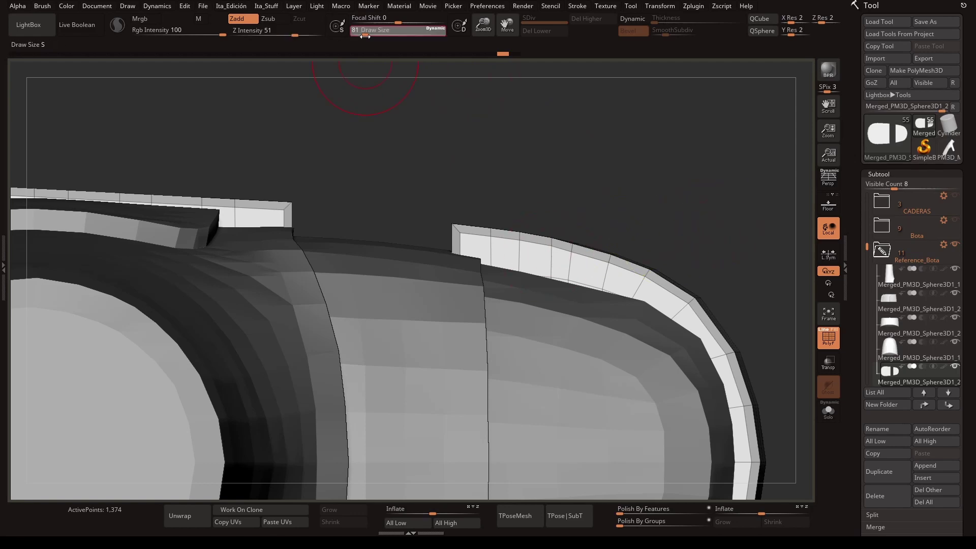
mouse_move(505, 238)
left_mouse_down()
mouse_move(429, 244)
mouse_move(429, 163)
mouse_move(529, 285)
left_mouse_up()
key("shift+f")
mouse_move(585, 359)
left_mouse_down()
mouse_move(551, 227)
mouse_move(575, 255)
mouse_move(632, 270)
mouse_move(573, 321)
mouse_move(538, 311)
mouse_move(558, 366)
left_mouse_up()
key("shift+f")
- Select the toe cap subtool and isolate it in view
scroll(869, 283, "down", 3)
left_click(890, 298)
left_click(828, 410)
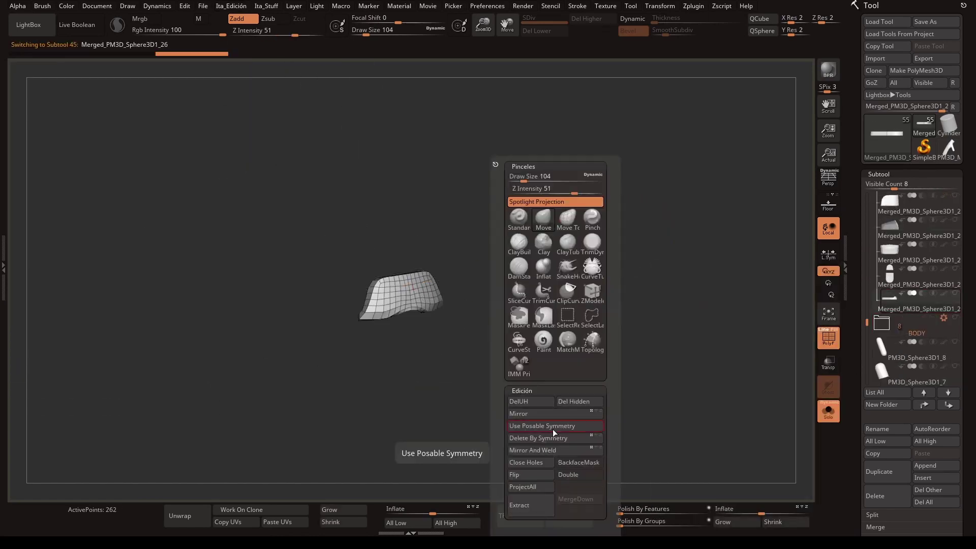
mouse_move(623, 336)
left_mouse_down()
mouse_move(563, 220)
mouse_move(412, 369)
mouse_move(647, 320)
left_mouse_up()
key("w")
key("q")
key("f")
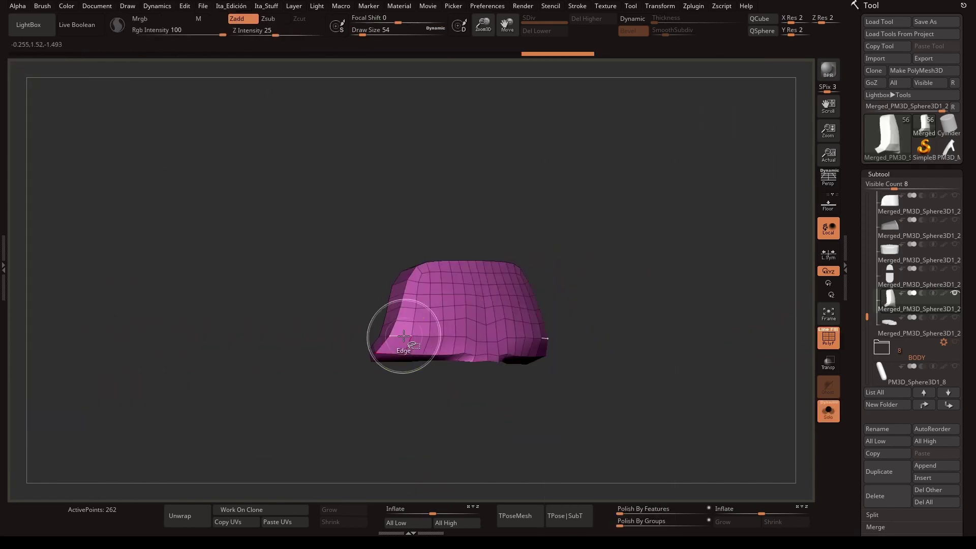
mouse_move(403, 331)
left_mouse_down()
mouse_move(611, 235)
mouse_move(523, 320)
mouse_move(632, 316)
left_mouse_up()
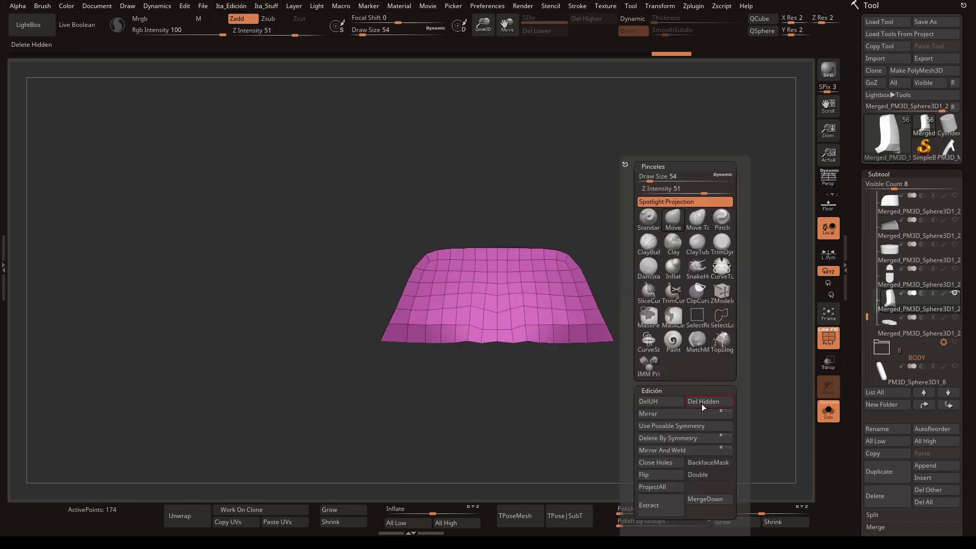
- Scale the toe patch up about 1.6 times, pivoting at its lower-left edge
key("w")
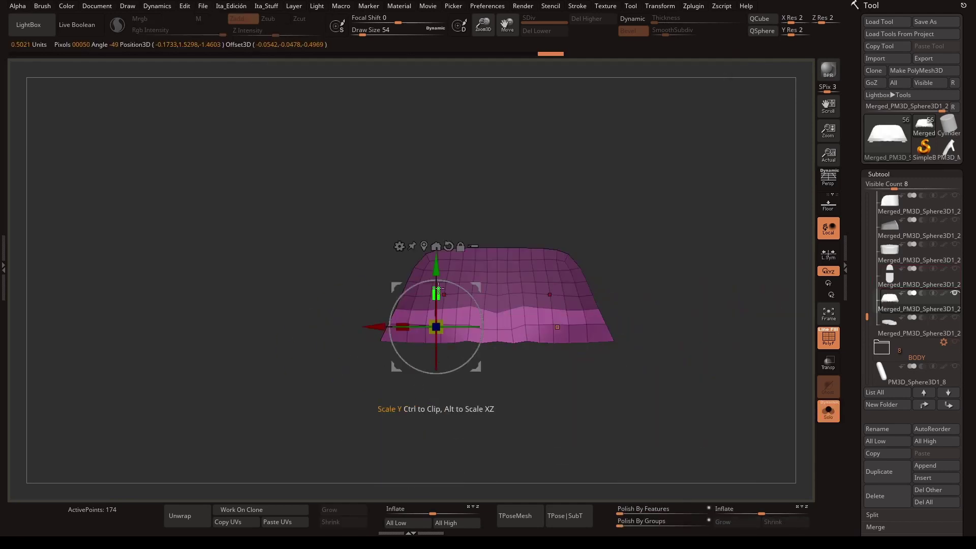
mouse_move(476, 366)
left_mouse_down()
mouse_move(484, 413)
mouse_move(583, 259)
left_mouse_up()
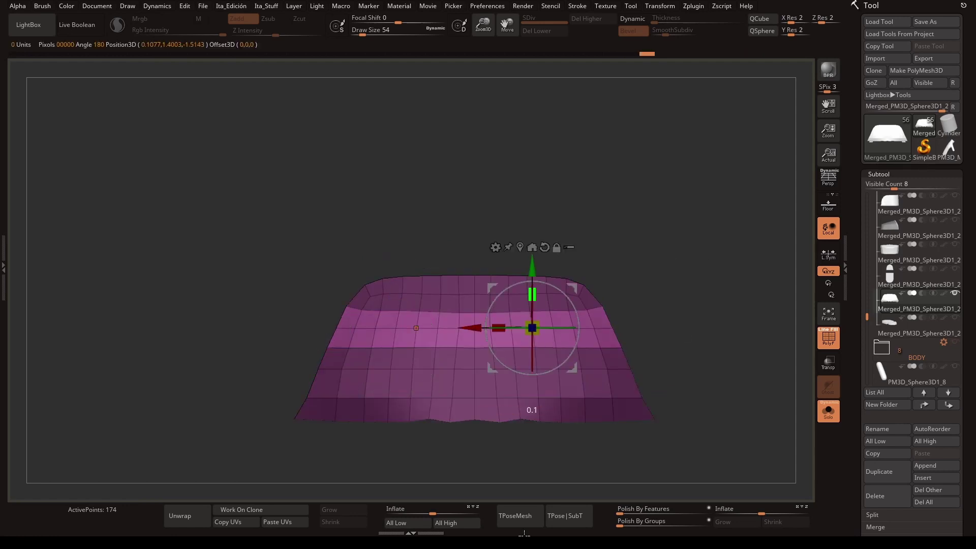
left_click(544, 316, "alt")
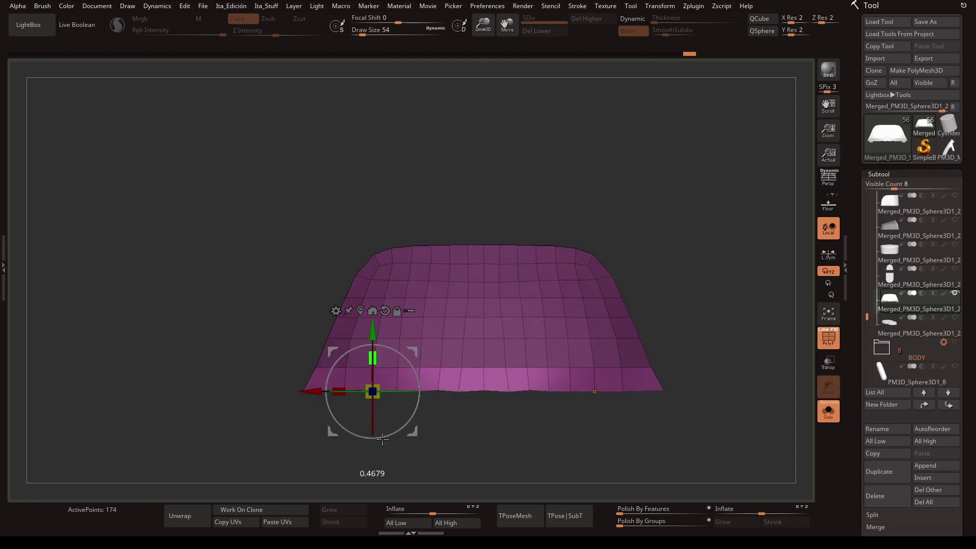
key("q")
- Shift one unmasked band left, then split the patch into polygroup strips
left_click_drag(473, 421, 474, 422, "ctrl")
key("w")
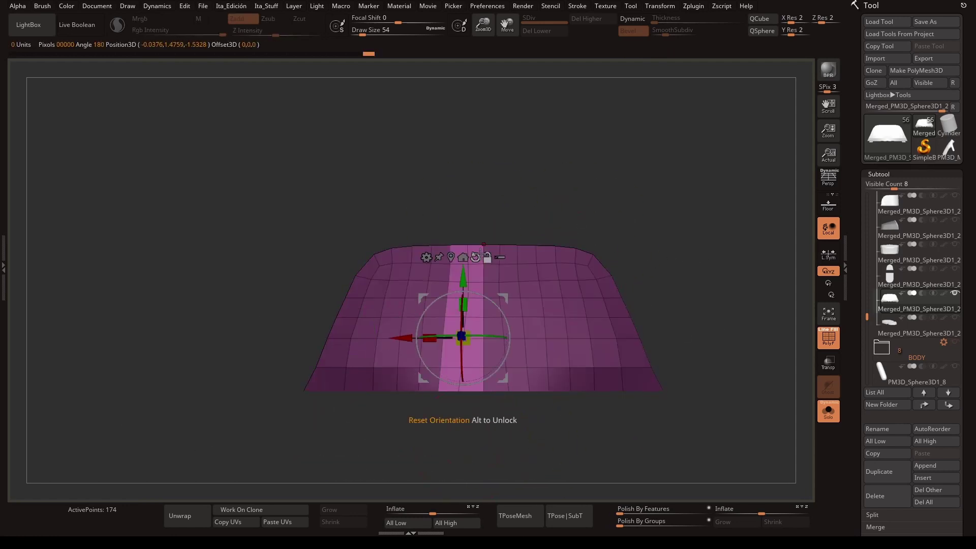
left_click_drag(432, 209, 460, 436, "ctrl")
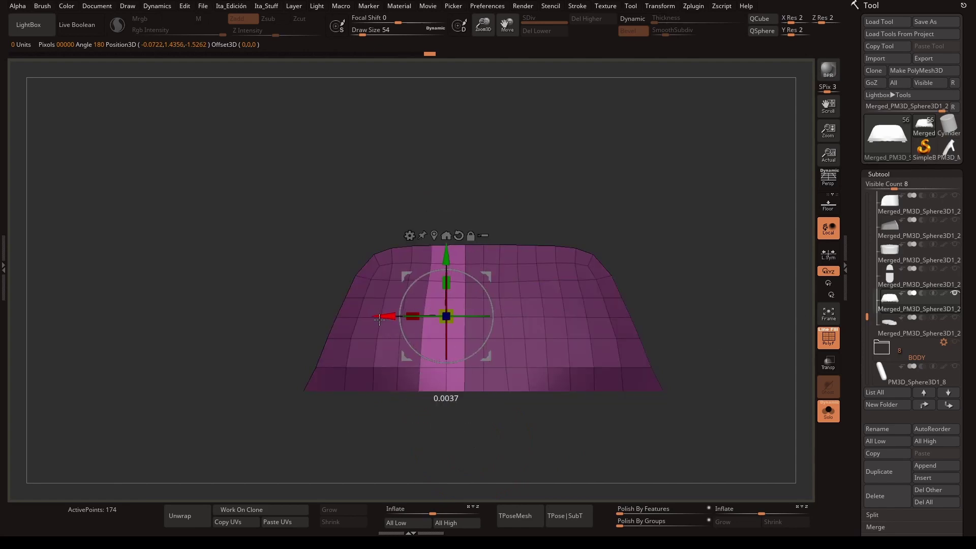
key("ctrl+w")
key("space")
left_click(683, 384)
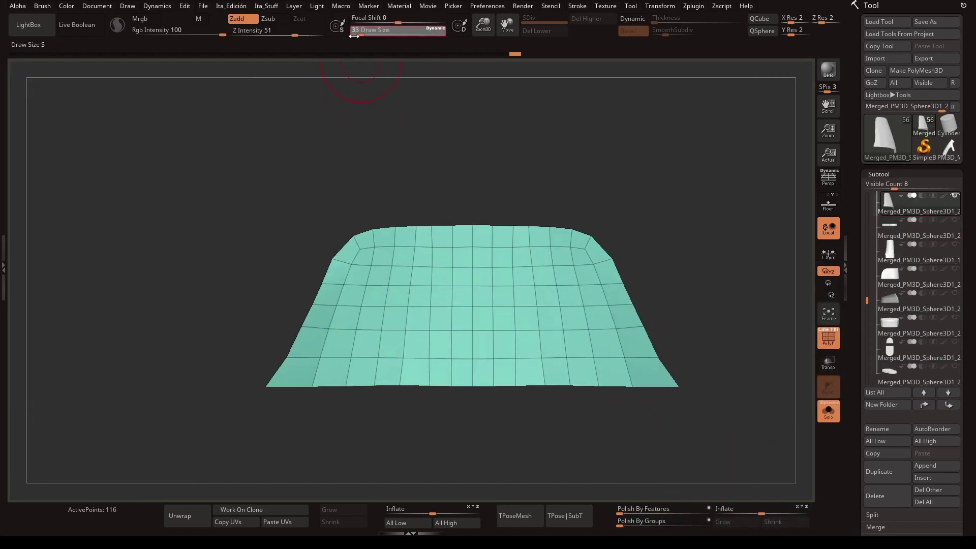
key("space")
key("space")
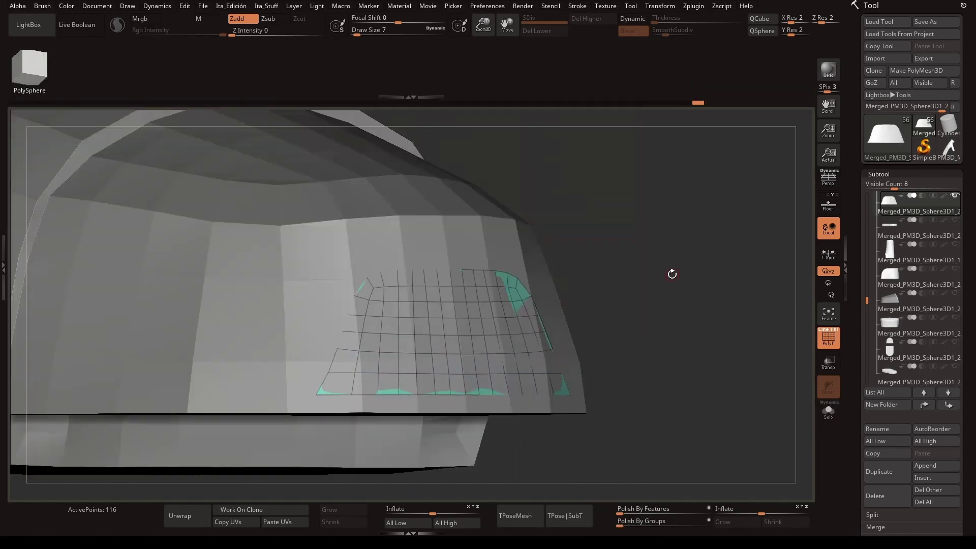
- Toggle Solo on the purple toe plate to check it against the boot
left_click(946, 224)
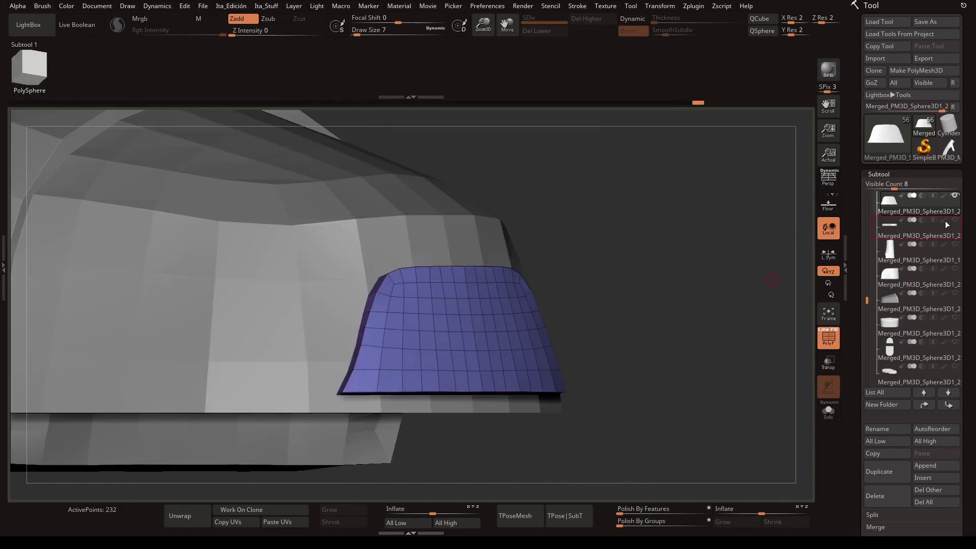
key("f")
key("alt+shift+s")
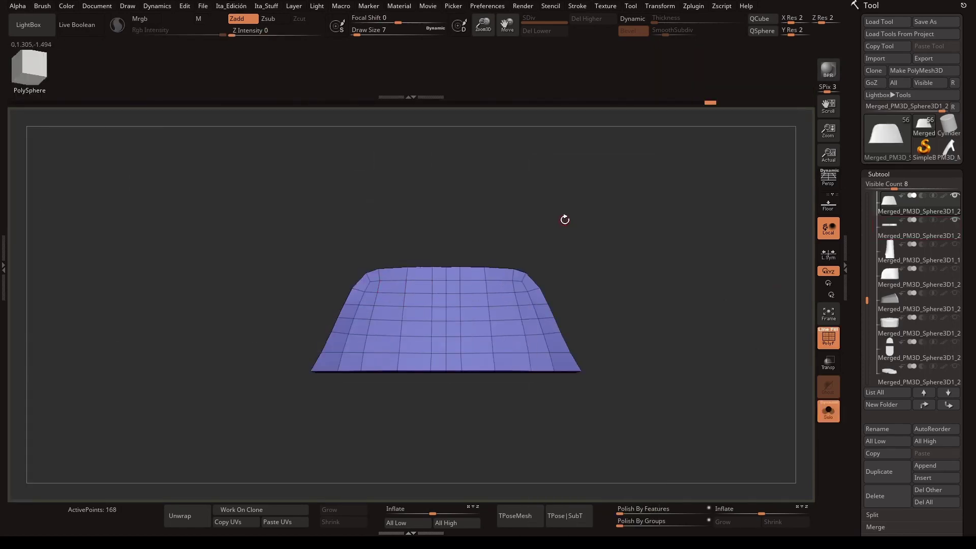
key("space")
left_click(530, 221)
key("alt+shift+s")
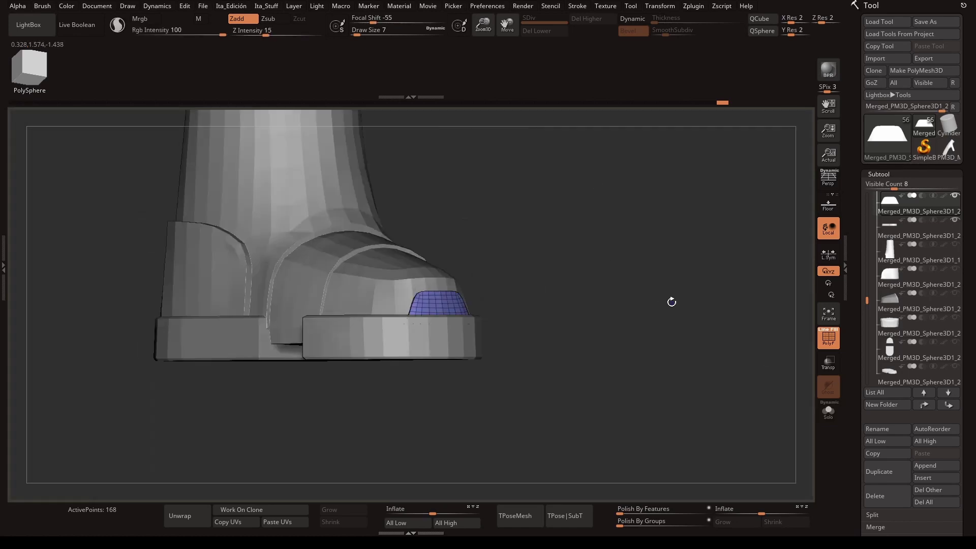
left_click_drag(671, 302, 410, 350)
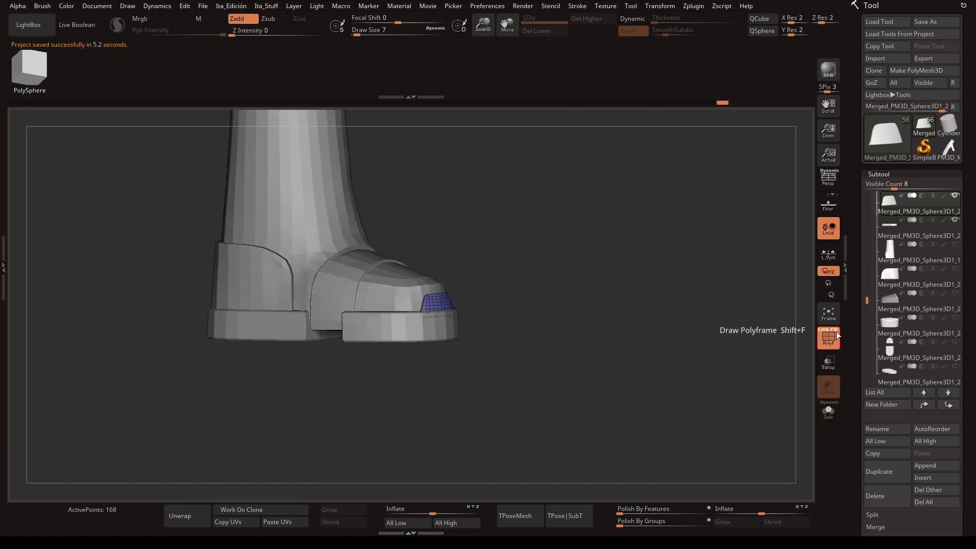
- Select the white grid patch subtool and toggle Solo to inspect it
left_click_drag(837, 335, 613, 342)
left_click(614, 342, "alt")
key("f")
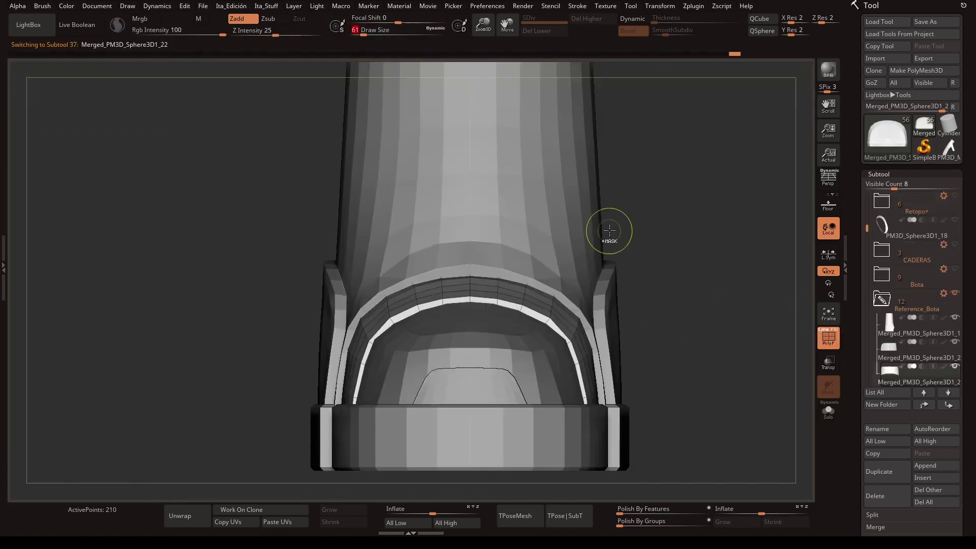
key("alt+shift+s")
key("alt+shift+s")
scroll(551, 283, "down", 5)
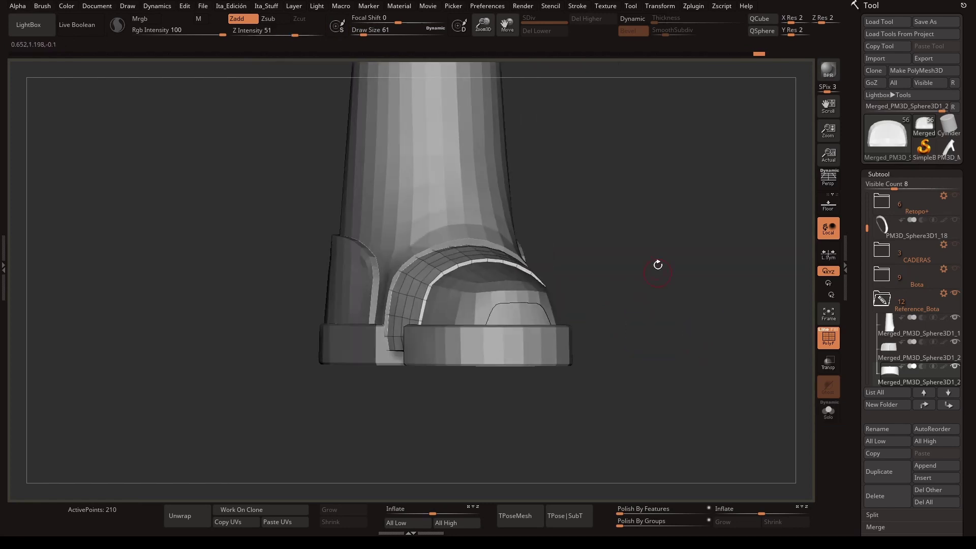
mouse_move(658, 263)
left_mouse_down()
mouse_move(565, 324)
mouse_move(632, 323)
mouse_move(604, 323)
left_mouse_up()
key("alt+shift+s")
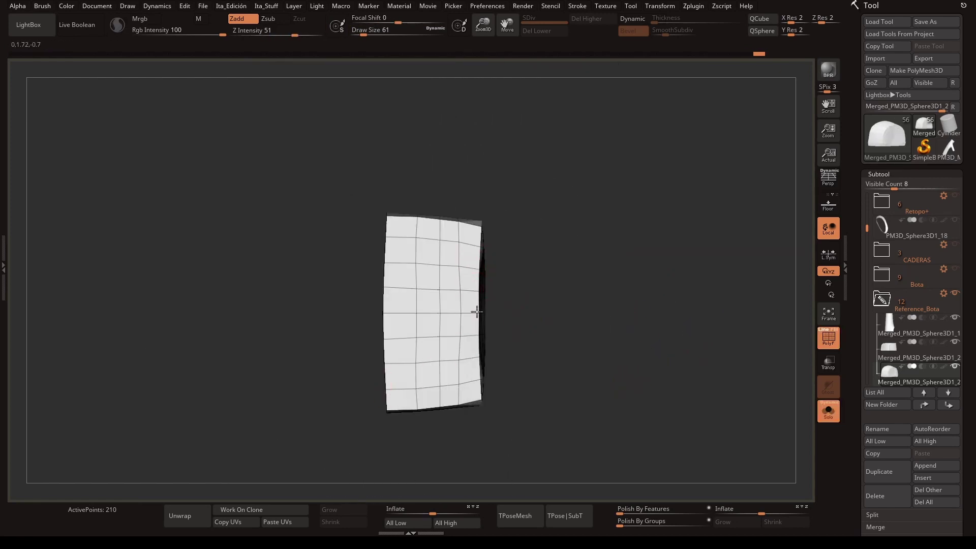
left_click_drag(549, 132, 466, 240)
key("alt+shift+s")
- Save the project and open the Reference_Bota folder's actions
left_click_drag(577, 277, 424, 349)
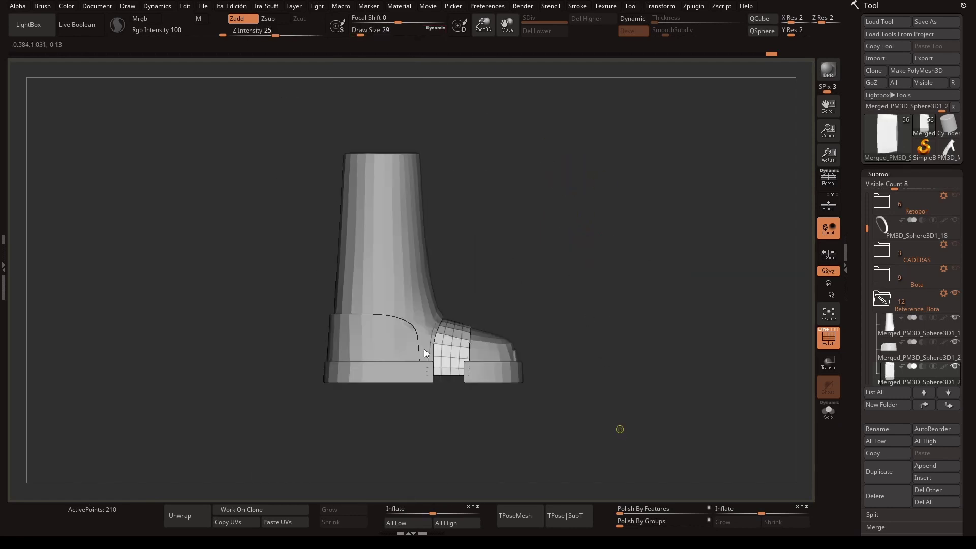
key("ctrl+s")
left_click(944, 294)
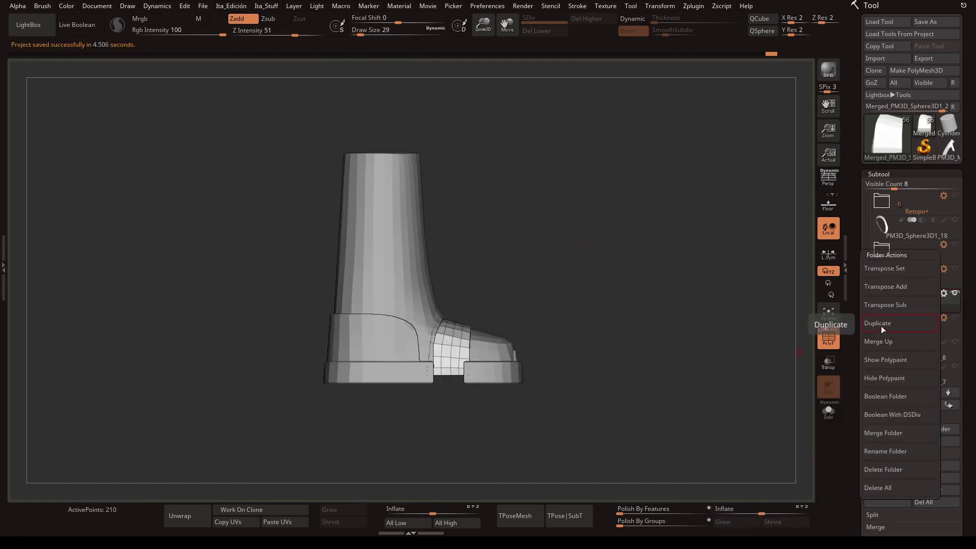
- Duplicate the Reference_Bota folder and title the copy Bota_Retopo
left_click(882, 324)
left_click(944, 294)
left_click(886, 451)
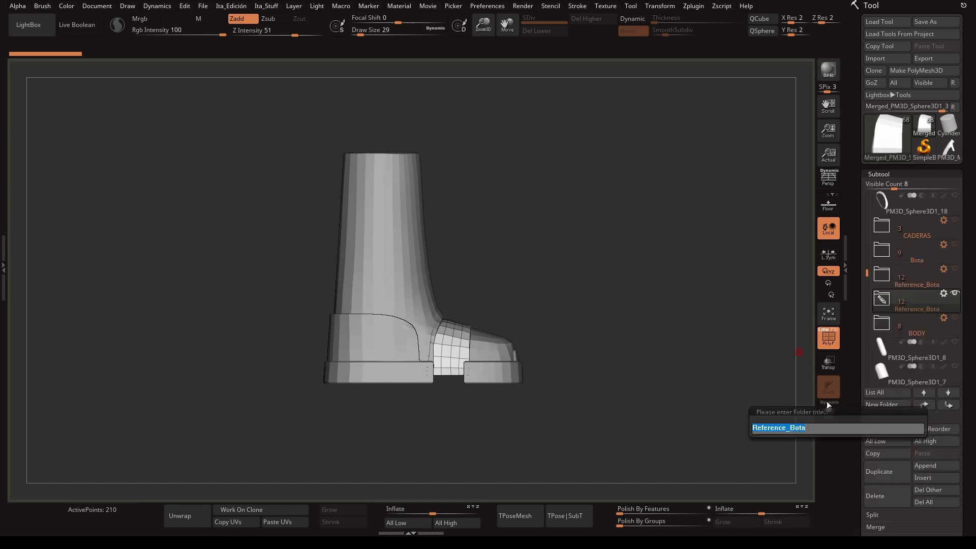
type("opo")
key("Return")
- Select a subtool in Bota_Retopo and frame the boots, legs and torso
left_click(898, 293)
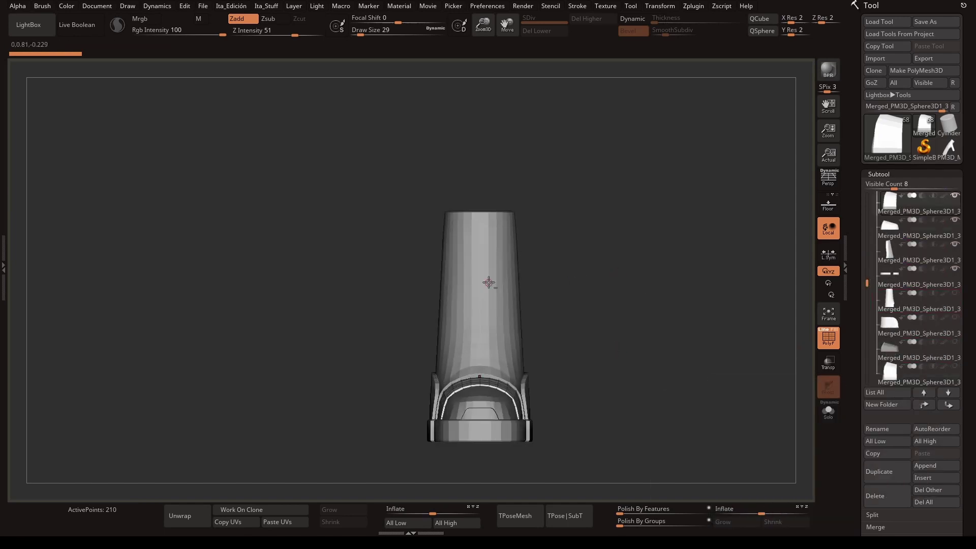
key("w")
key("f")
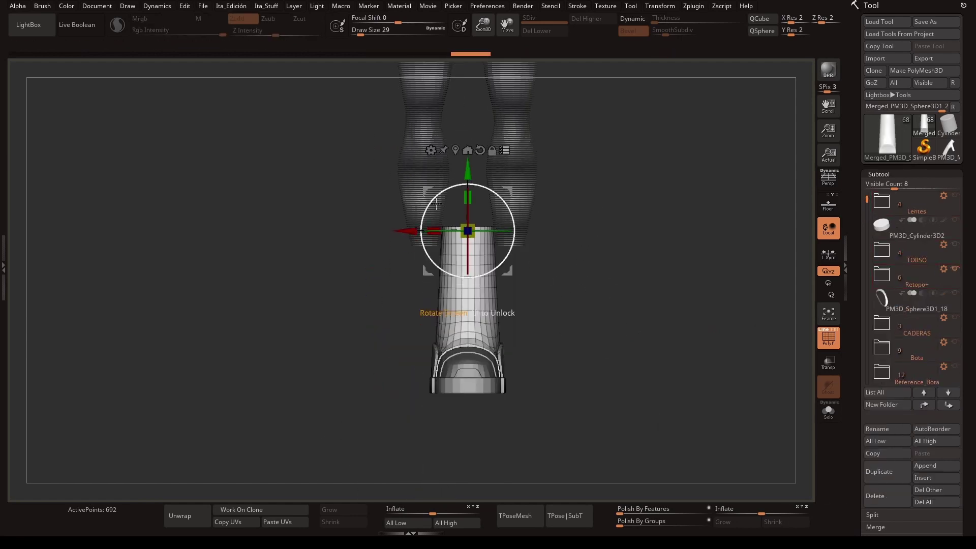
mouse_move(455, 322)
left_mouse_down()
mouse_move(617, 375)
mouse_move(630, 297)
mouse_move(365, 308)
left_mouse_up()
key("q")
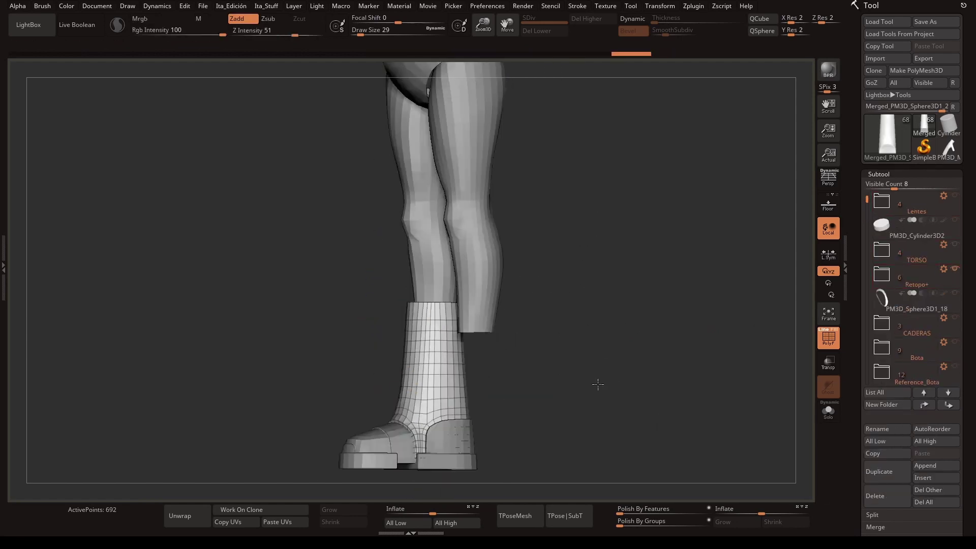
mouse_move(597, 384)
left_mouse_down()
mouse_move(578, 382)
mouse_move(613, 370)
left_mouse_up()
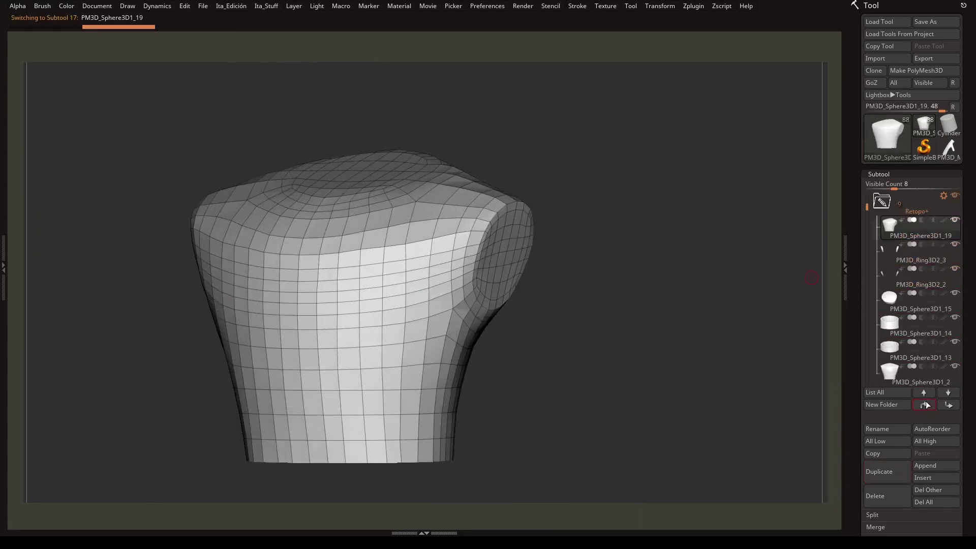
- Move PM3D_Sphere3D1_19 out of the Retopo+ folder and view the arm from the side
left_click(926, 405)
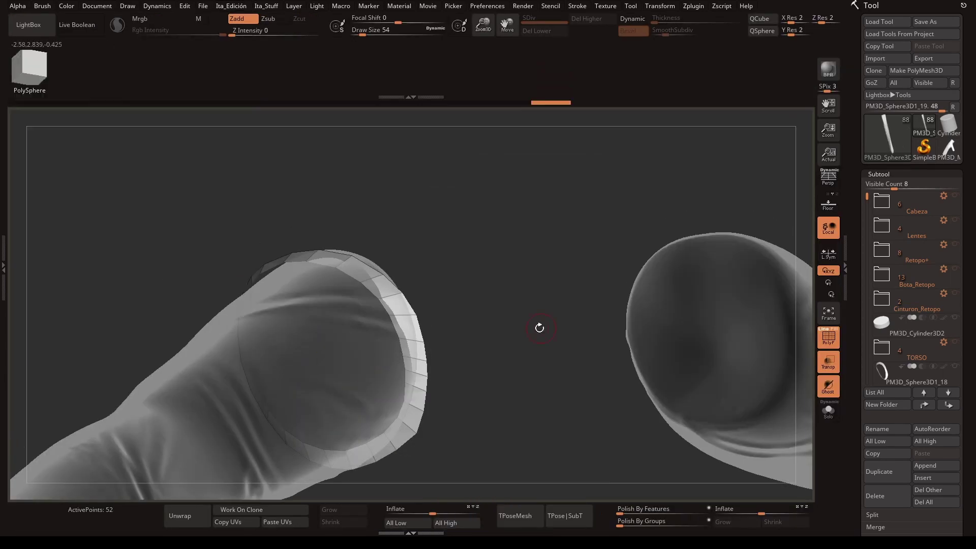
left_click_drag(477, 341, 336, 289)
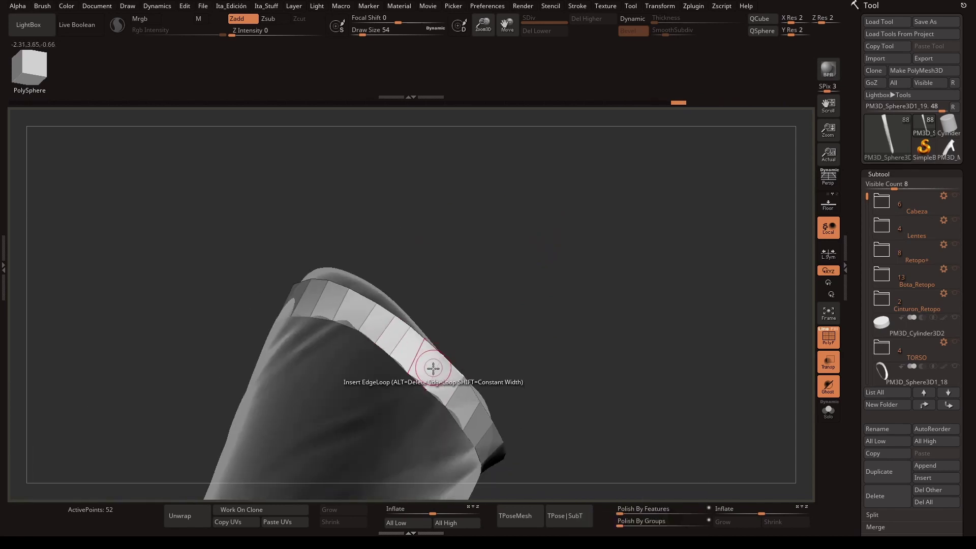
key("space")
left_click_drag(603, 407, 529, 278)
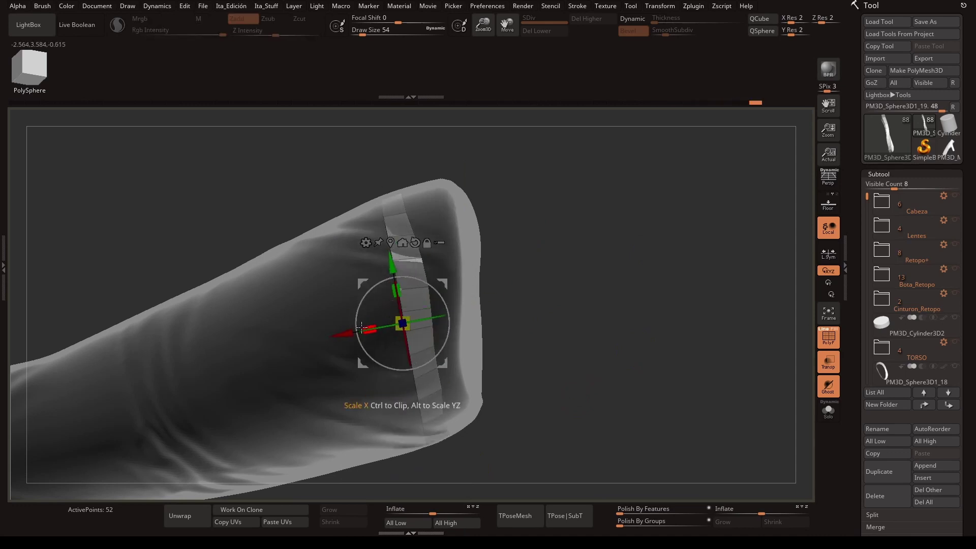
- Insert edge loops along the arm band with ZModeler Insert EdgeLoop
key("space")
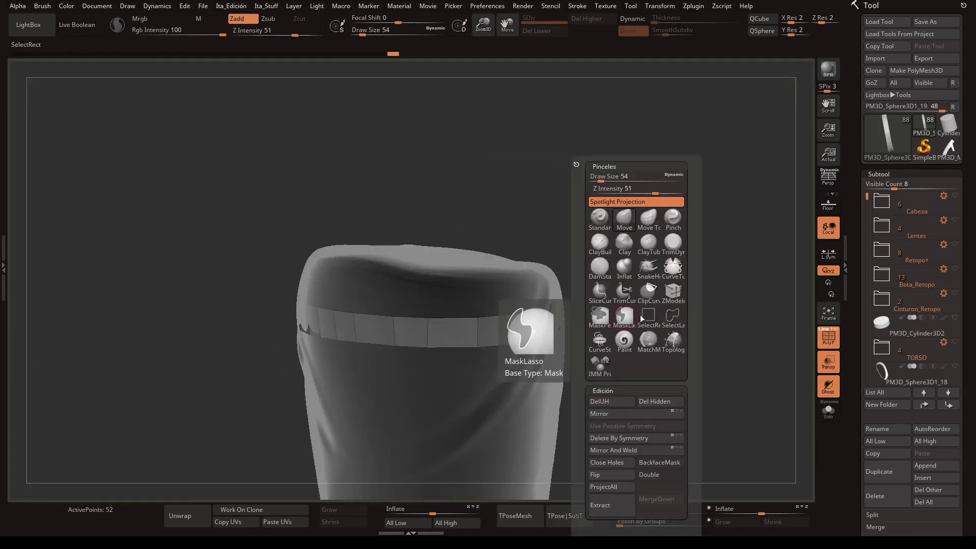
left_click(634, 279)
scroll(458, 270, "up", 5)
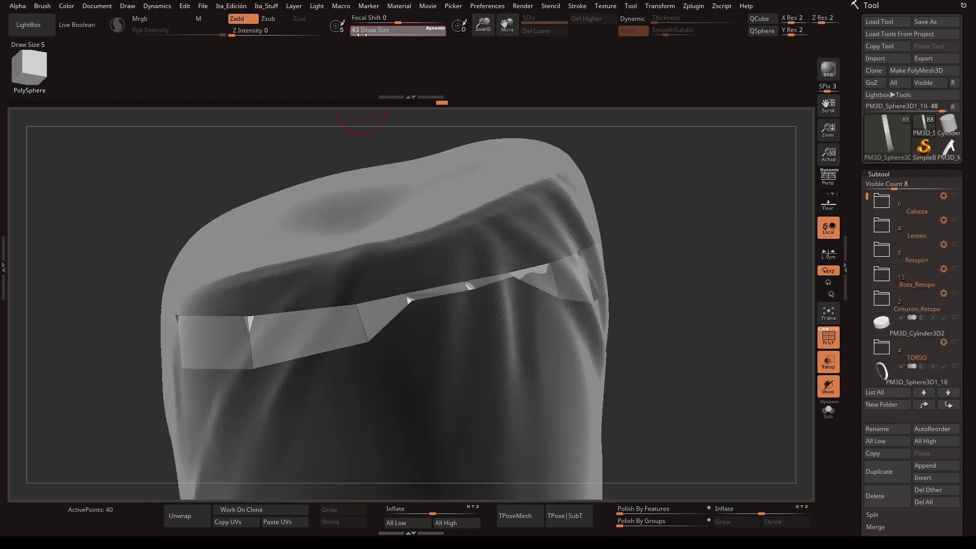
mouse_move(610, 306)
left_mouse_down()
mouse_move(534, 294)
mouse_move(710, 253)
mouse_move(653, 273)
mouse_move(676, 234)
mouse_move(257, 351)
mouse_move(590, 247)
left_mouse_up()
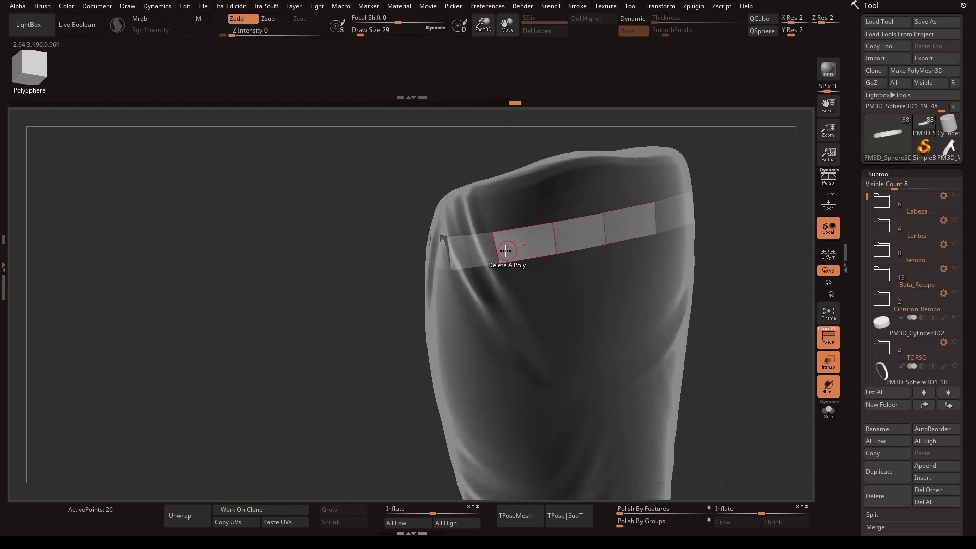
mouse_move(506, 250)
left_mouse_down()
mouse_move(712, 163)
mouse_move(607, 264)
mouse_move(722, 278)
mouse_move(488, 359)
left_mouse_up()
key("w")
- Delete single polygons with Delete A Poly and shape the band with the Move gizmo
left_click_drag(573, 352, 530, 489)
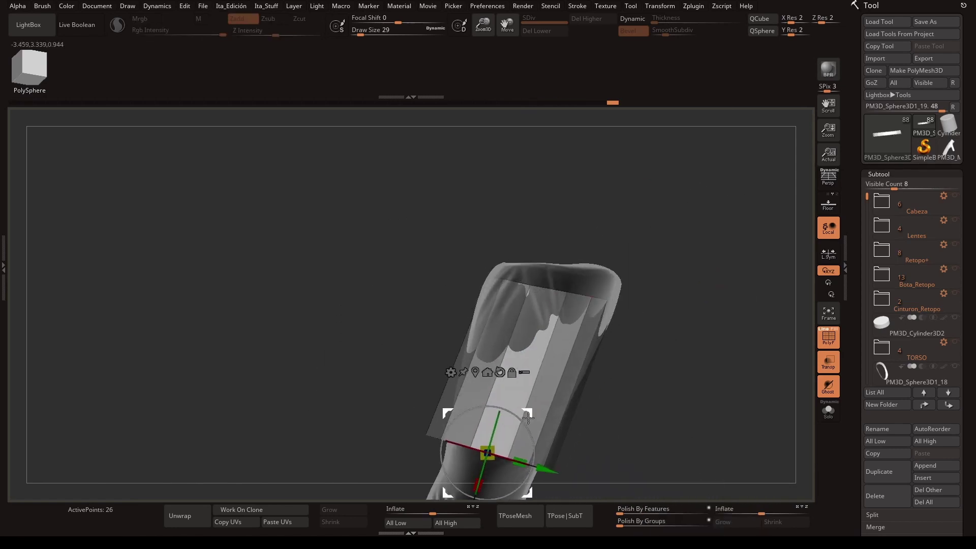
key("space")
left_click(589, 291)
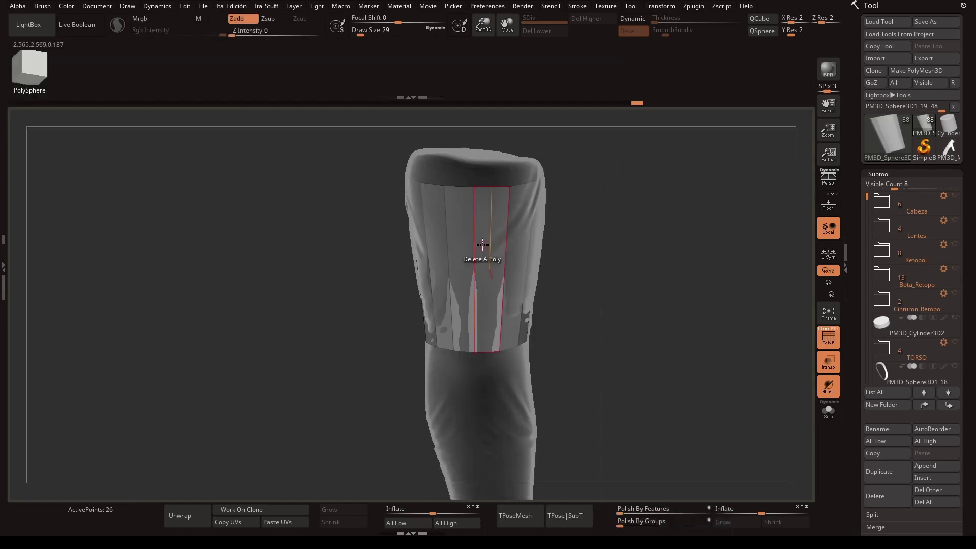
key("space")
mouse_move(376, 153)
left_mouse_down()
mouse_move(379, 250)
mouse_move(392, 250)
mouse_move(367, 316)
left_mouse_up()
key("w")
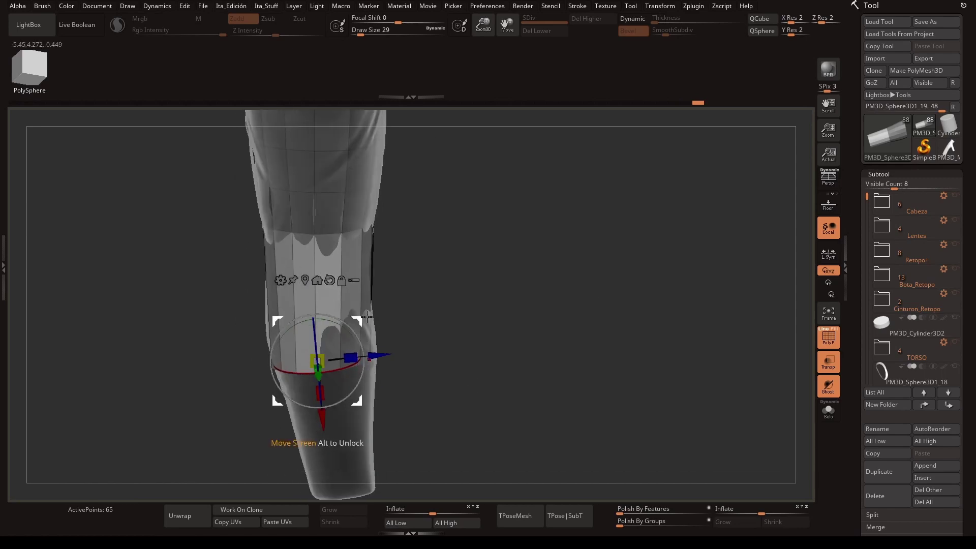
- Return to draw mode and check the tapered band lying horizontally
mouse_move(504, 363)
left_mouse_down()
mouse_move(513, 363)
mouse_move(537, 306)
mouse_move(403, 360)
left_mouse_up()
mouse_move(489, 322)
left_mouse_down()
mouse_move(427, 286)
mouse_move(466, 340)
left_mouse_up()
key("q")
mouse_move(382, 284)
left_mouse_down()
mouse_move(502, 294)
mouse_move(313, 315)
left_mouse_up()
mouse_move(341, 413)
left_mouse_down()
mouse_move(486, 273)
mouse_move(529, 327)
mouse_move(187, 316)
left_mouse_up()
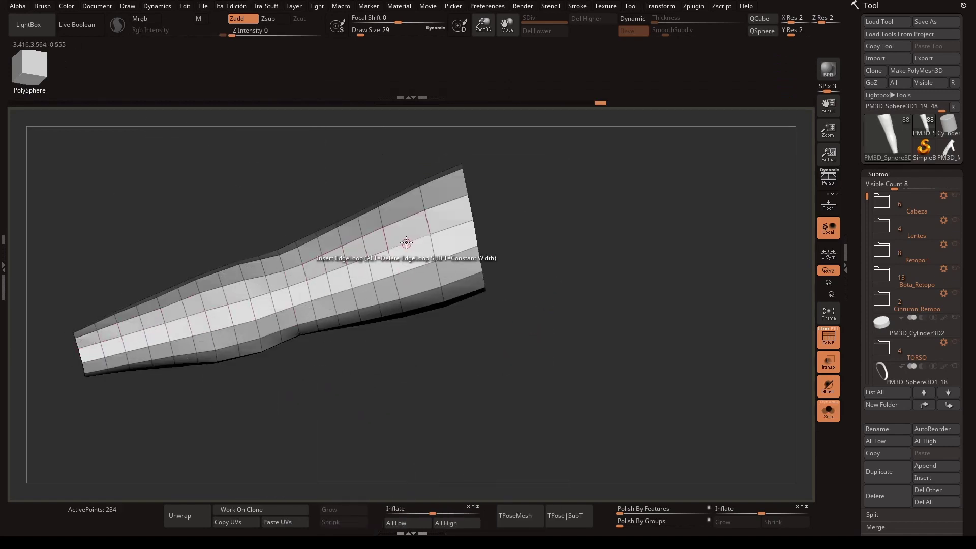
- Select the ZModeler polygon brush and make the arm mesh see-through
mouse_move(406, 242)
left_mouse_down()
mouse_move(547, 209)
mouse_move(570, 253)
mouse_move(552, 270)
mouse_move(593, 329)
mouse_move(464, 201)
mouse_move(512, 202)
left_mouse_up()
key("w")
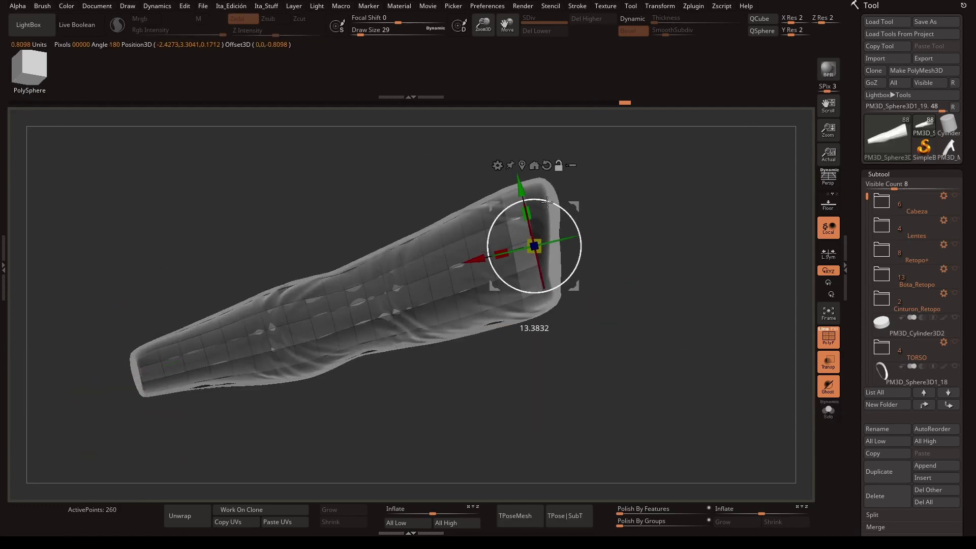
mouse_move(631, 327)
left_mouse_down()
mouse_move(675, 305)
mouse_move(630, 212)
mouse_move(591, 196)
left_mouse_up()
key("q")
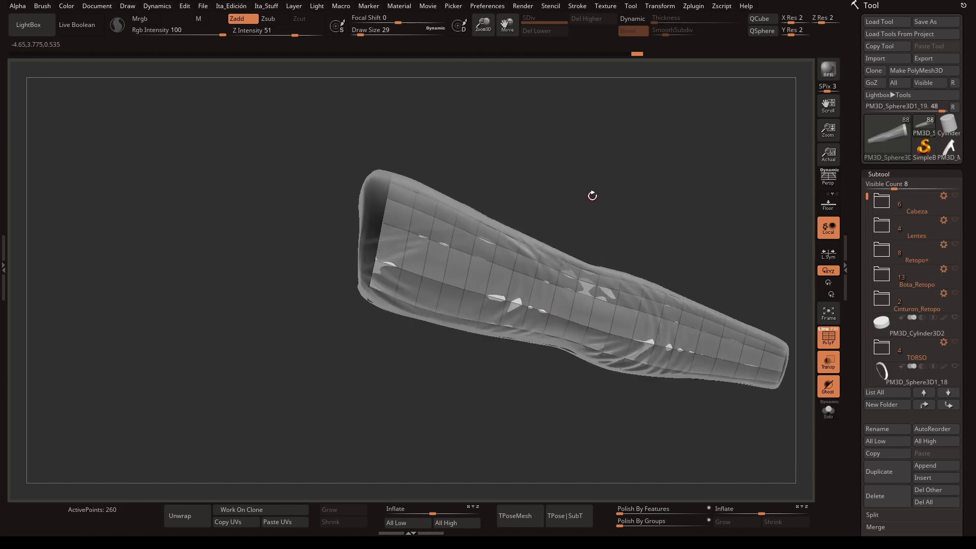
key("space")
left_click(590, 292)
mouse_move(589, 293)
left_mouse_down()
mouse_move(559, 254)
mouse_move(604, 247)
mouse_move(619, 397)
left_mouse_up()
key("ctrl+t")
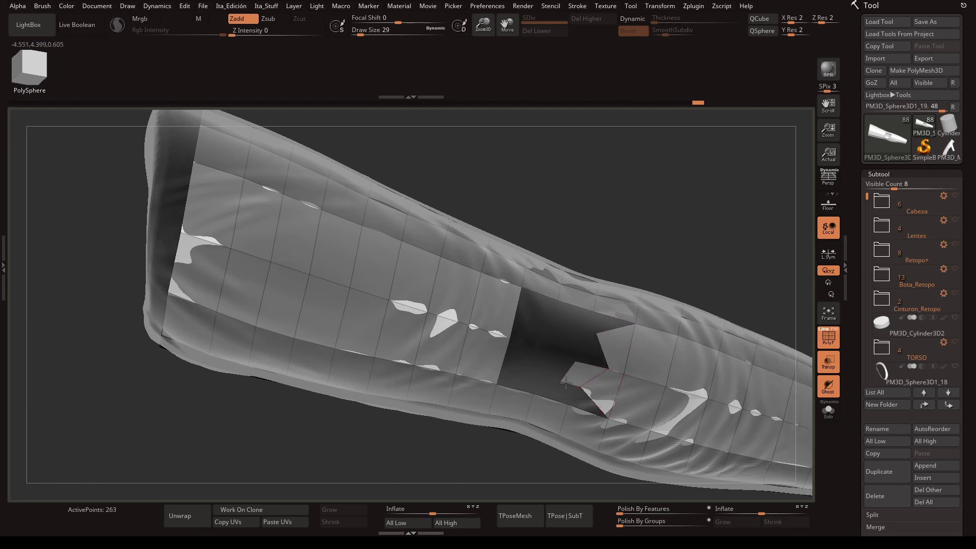
- Edit the polygon beside the elbow notch and add polygons to fill it
left_click_drag(538, 366, 569, 266)
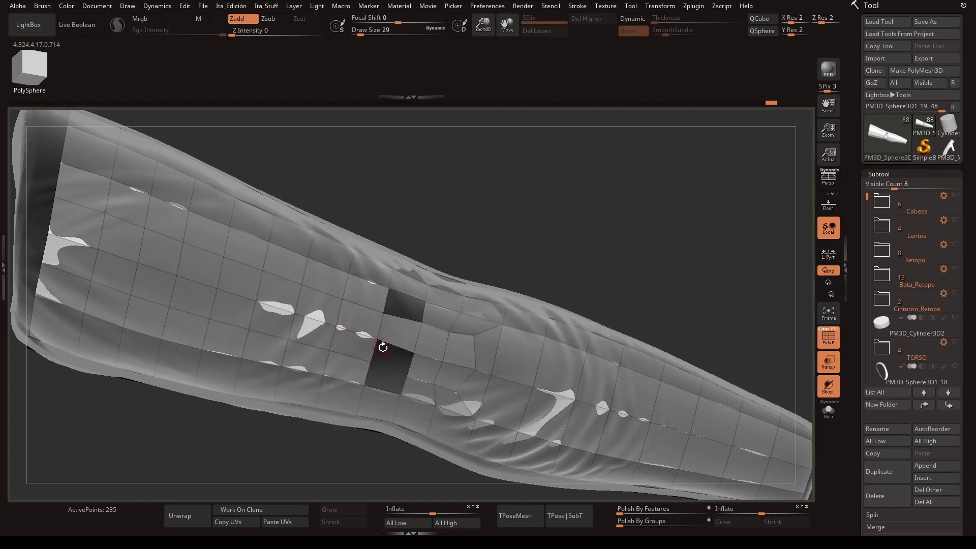
mouse_move(422, 343)
right_mouse_down()
mouse_move(371, 375)
mouse_move(453, 336)
right_mouse_up()
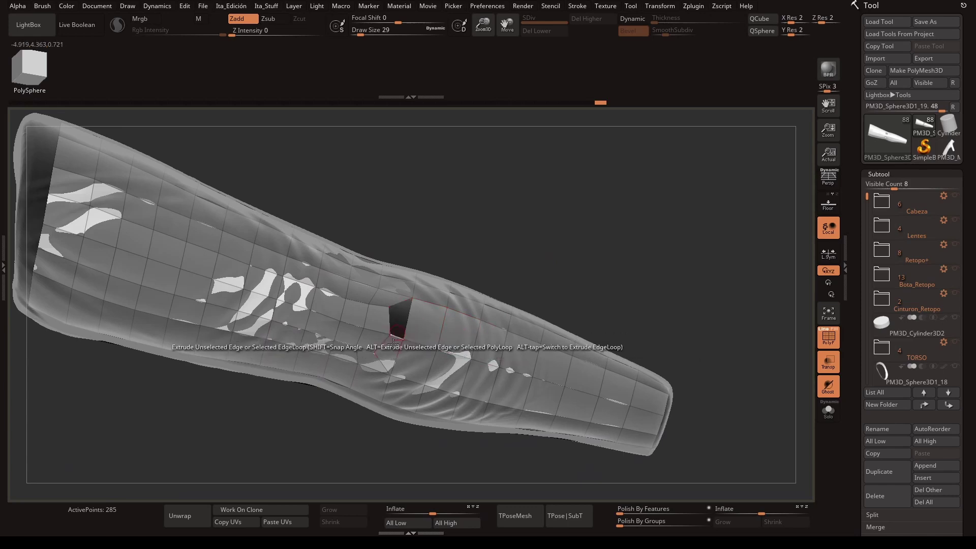
key("space")
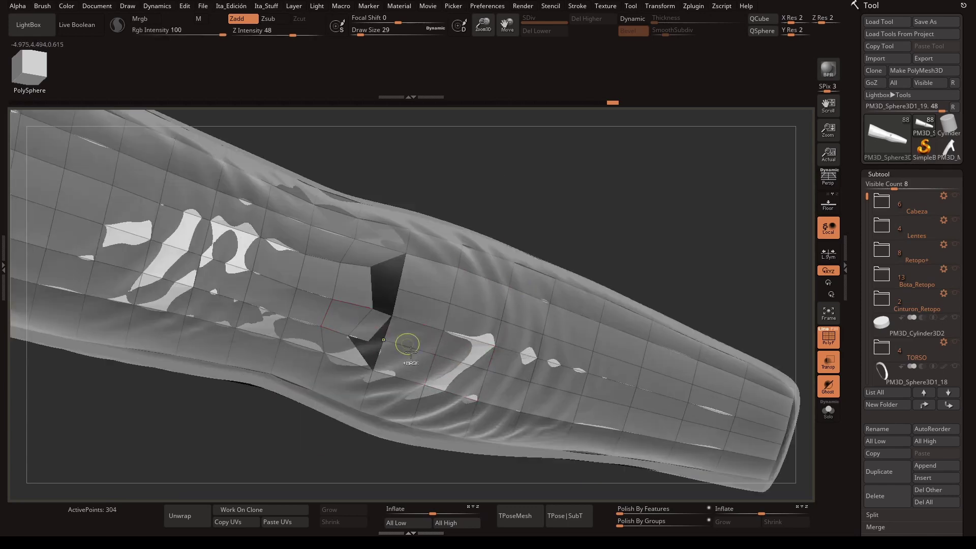
left_click(403, 342)
right_click_drag(382, 300, 526, 247)
key("space")
left_click(395, 321)
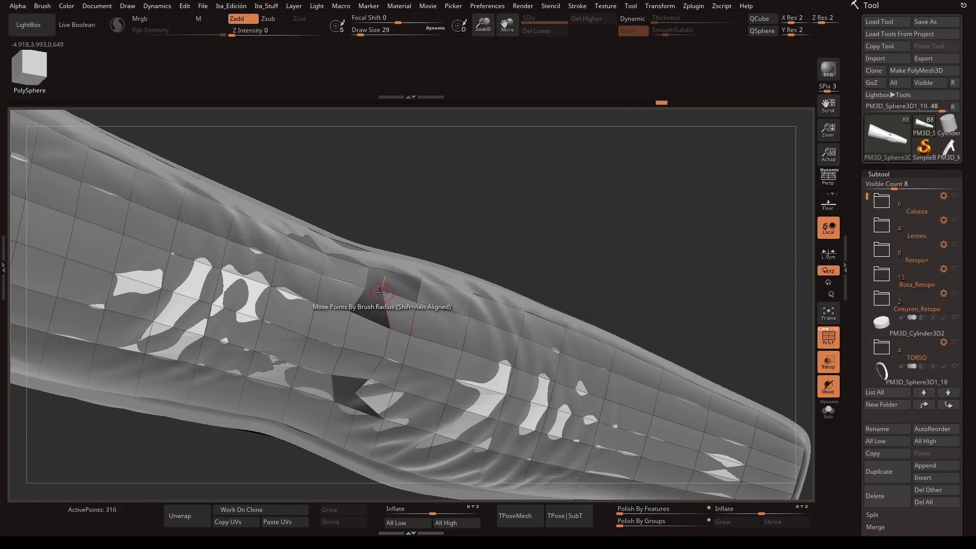
- Remove polygons beside the notch, then undo the removal
key("space")
left_click(357, 385)
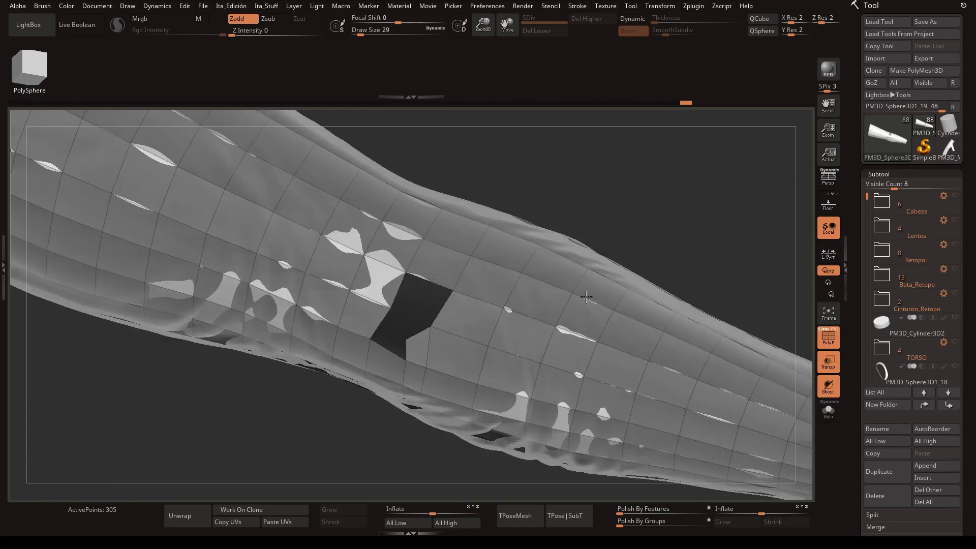
left_click_drag(376, 307, 414, 327)
key("ctrl+z")
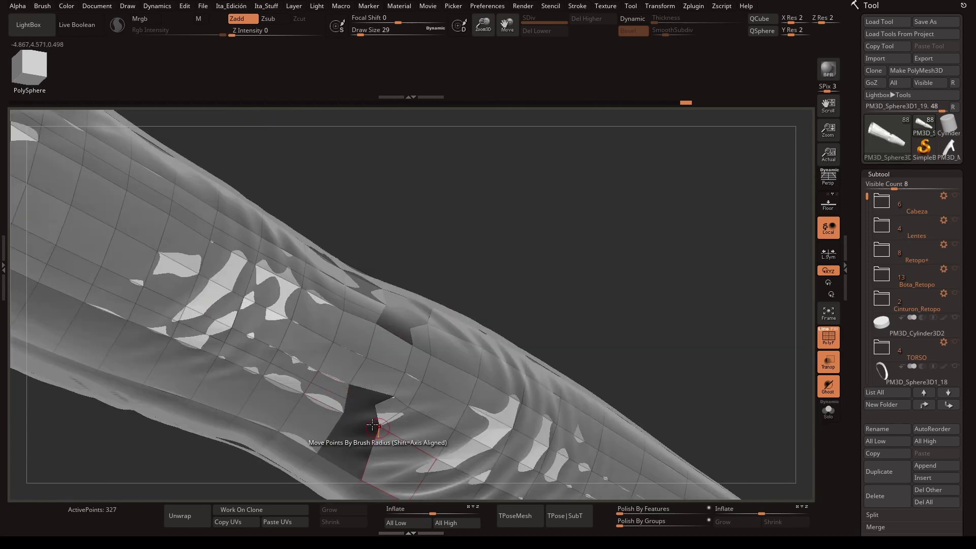
mouse_move(373, 425)
left_mouse_down()
mouse_move(396, 312)
mouse_move(375, 322)
left_mouse_up()
- Undo the last elbow edits and switch from ZModeler to the Move brush
key("ctrl+z")
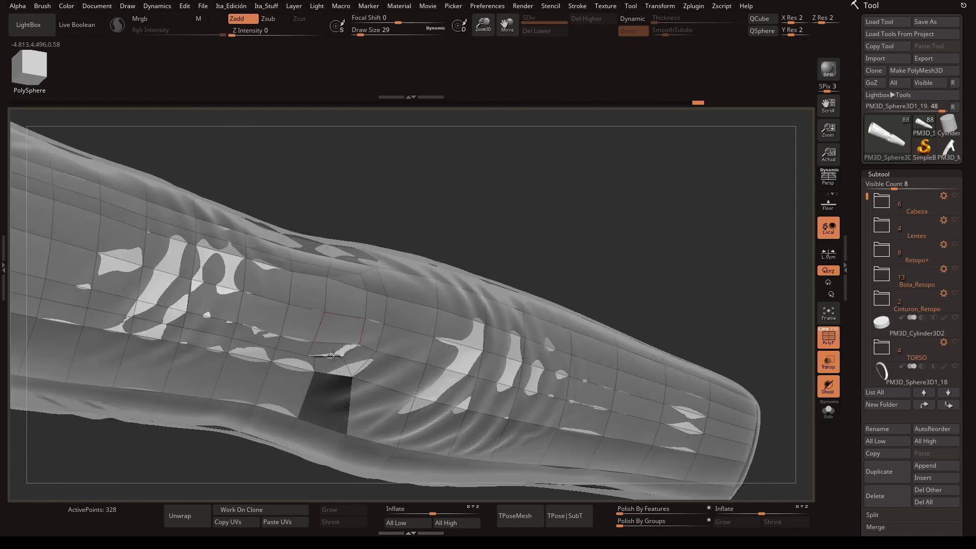
key("b")
key("m")
key("v")
key("ctrl+z")
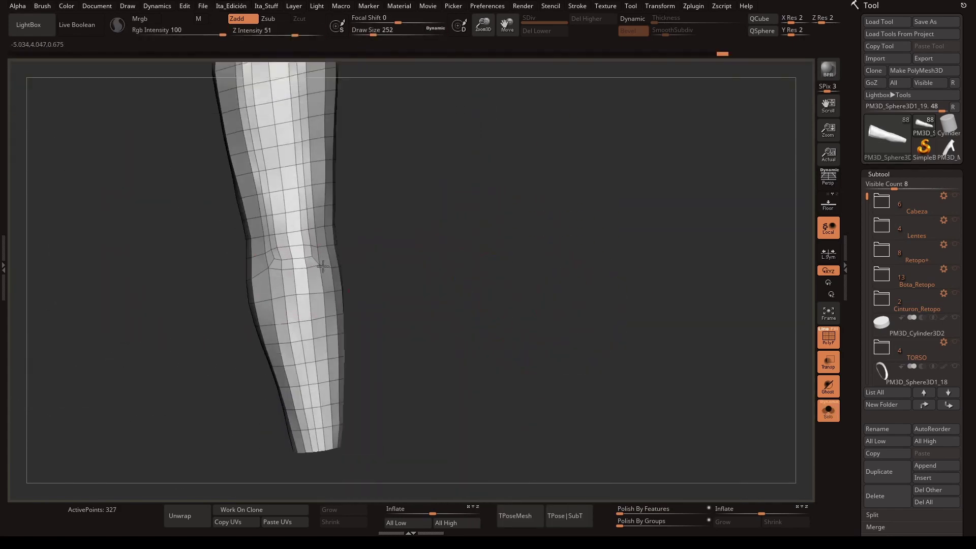
- Switch briefly between ZModeler and the Standard brush and view the whole arm lengthwise
right_click_drag(322, 265, 365, 302, "ctrl")
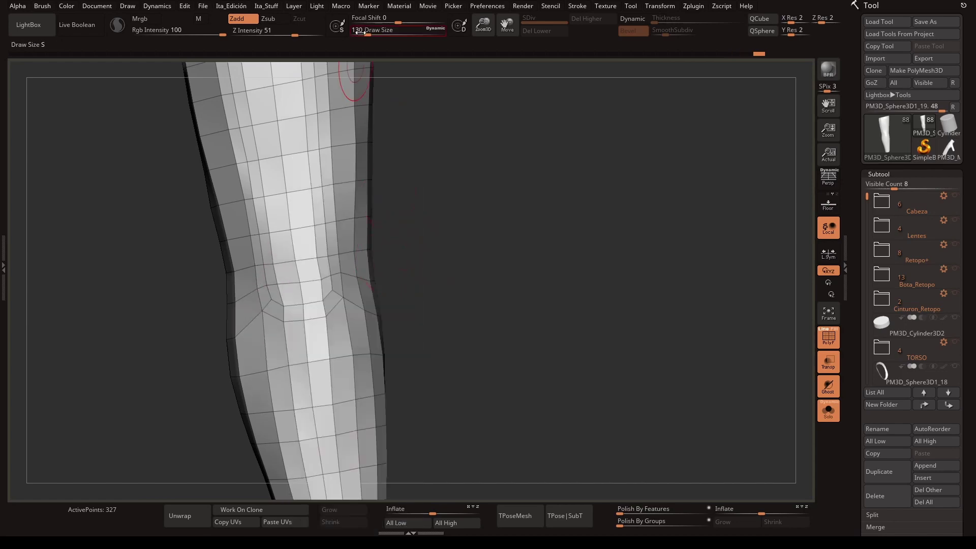
key("b")
key("z")
key("m")
key("b")
key("s")
key("t")
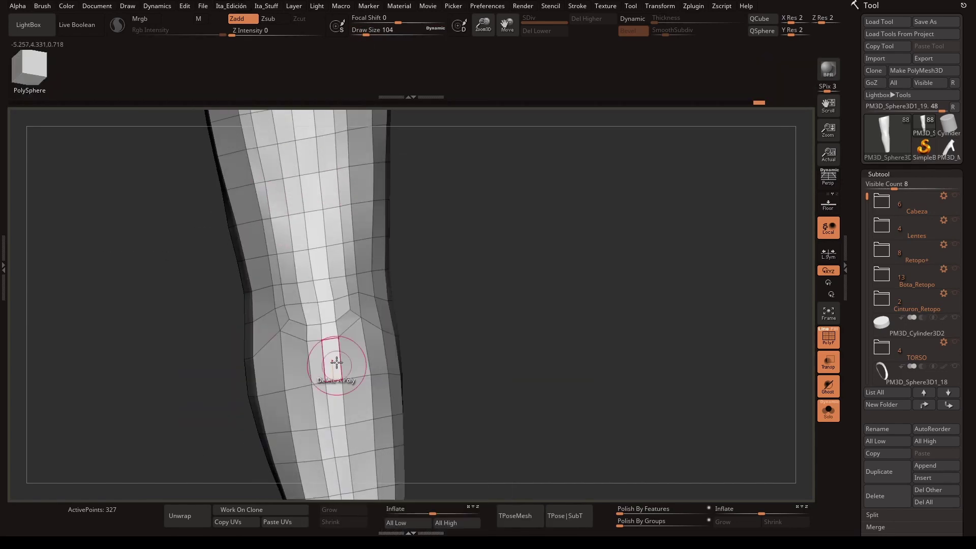
right_click_drag(350, 374, 459, 271, "ctrl")
mouse_move(459, 271)
left_mouse_down()
mouse_move(473, 364)
mouse_move(517, 362)
mouse_move(488, 303)
left_mouse_up()
- Return to ZModeler and insert two edge loops around the arm
key("b")
key("z")
key("m")
key("space")
left_click(275, 249)
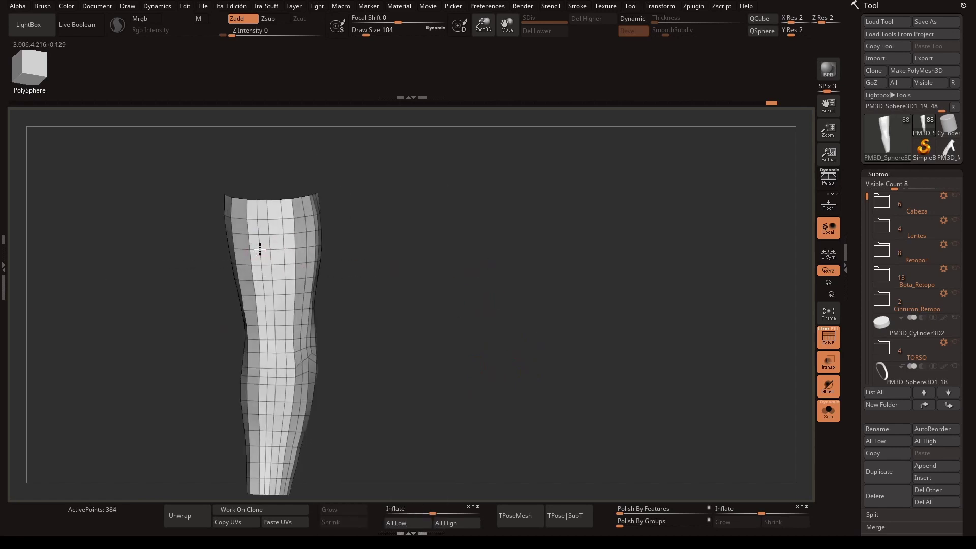
left_click_drag(257, 246, 209, 246)
left_click(209, 246)
mouse_move(321, 257)
left_mouse_down()
mouse_move(383, 283)
mouse_move(244, 246)
mouse_move(492, 381)
mouse_move(425, 316)
mouse_move(446, 376)
left_mouse_up()
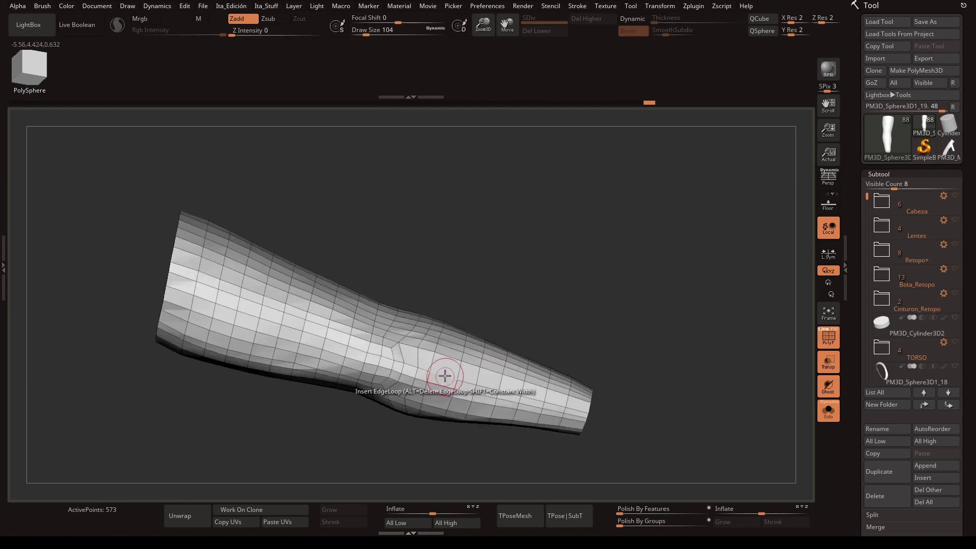
right_click_drag(459, 378, 413, 334, "ctrl")
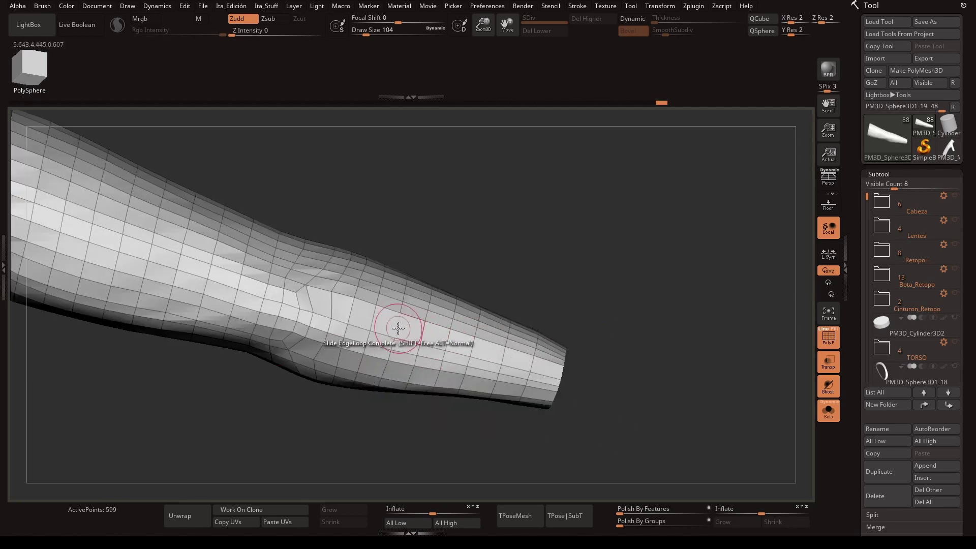
- Set the ZModeler action to Delete A Poly and view the arm from the side
key("space")
left_click(599, 211)
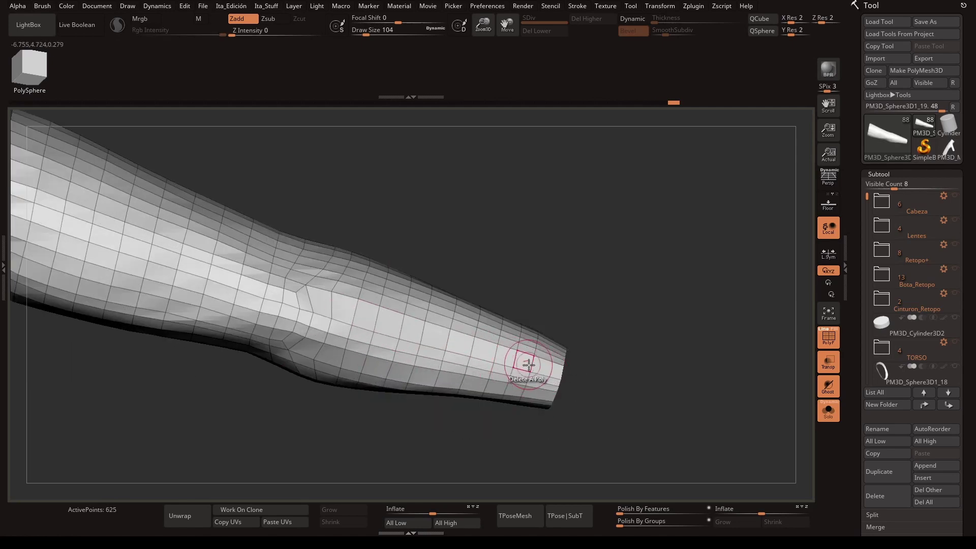
left_click_drag(543, 242, 436, 135)
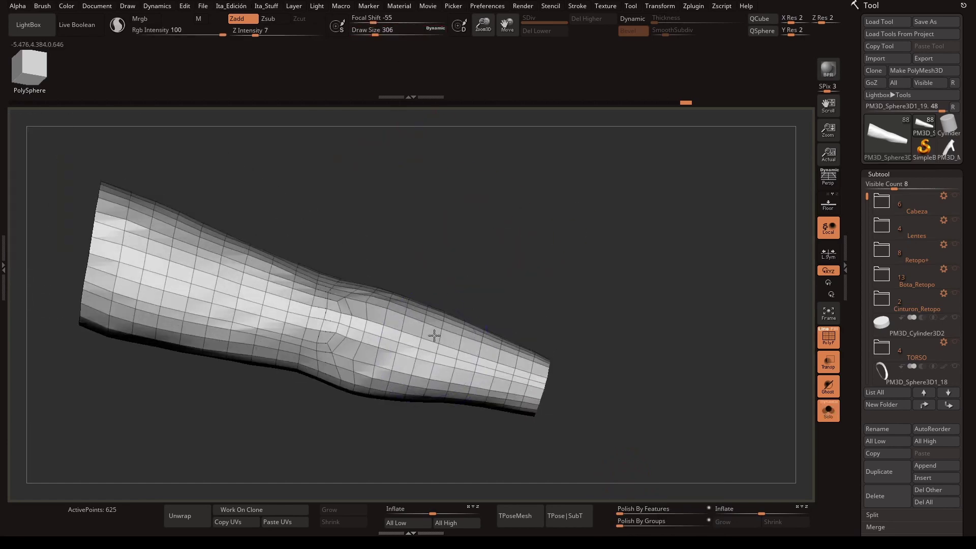
mouse_move(406, 318)
right_mouse_down()
mouse_move(582, 493)
mouse_move(536, 413)
right_mouse_up()
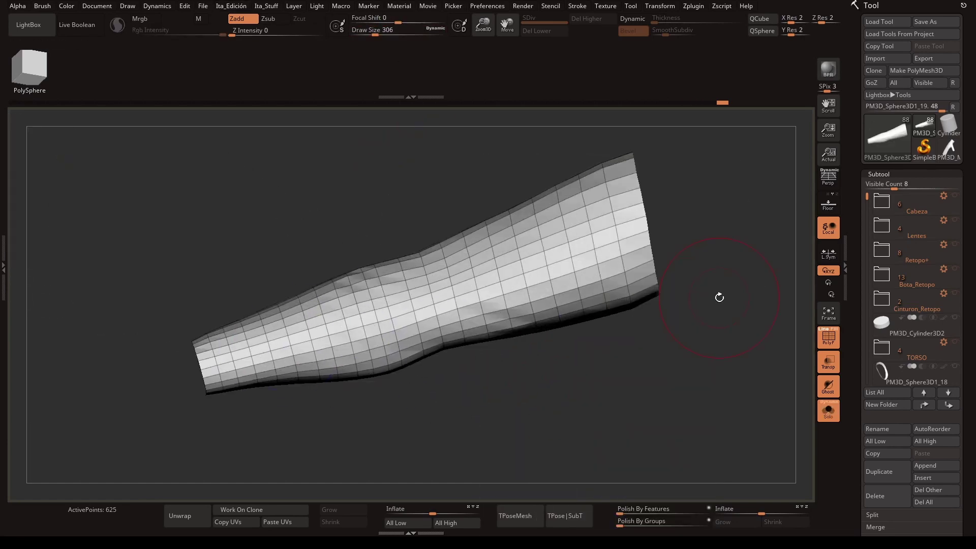
- Show the rest of the figure and check the arm where it meets the shoulder
left_click(828, 410)
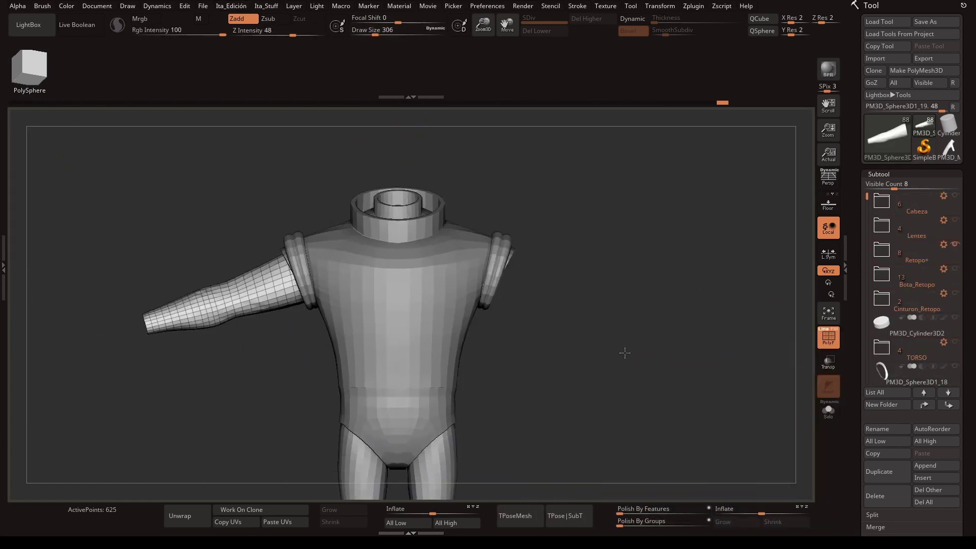
key("w")
key("f")
left_click_drag(342, 418, 470, 466)
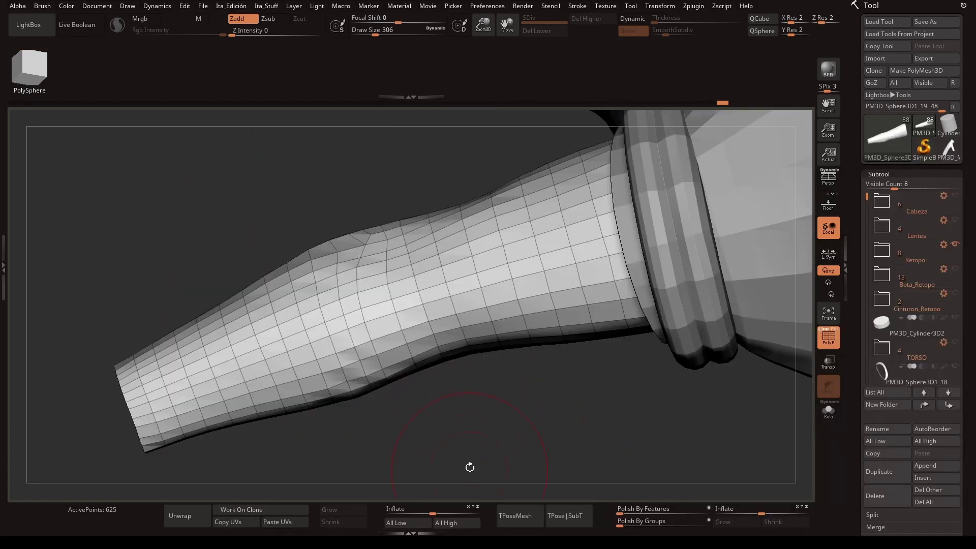
key("space")
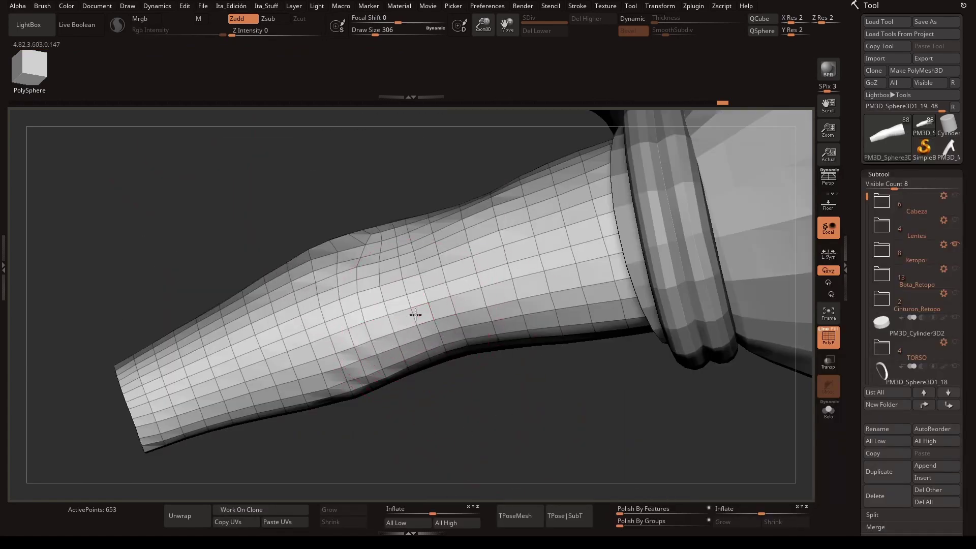
right_click_drag(415, 317, 451, 356)
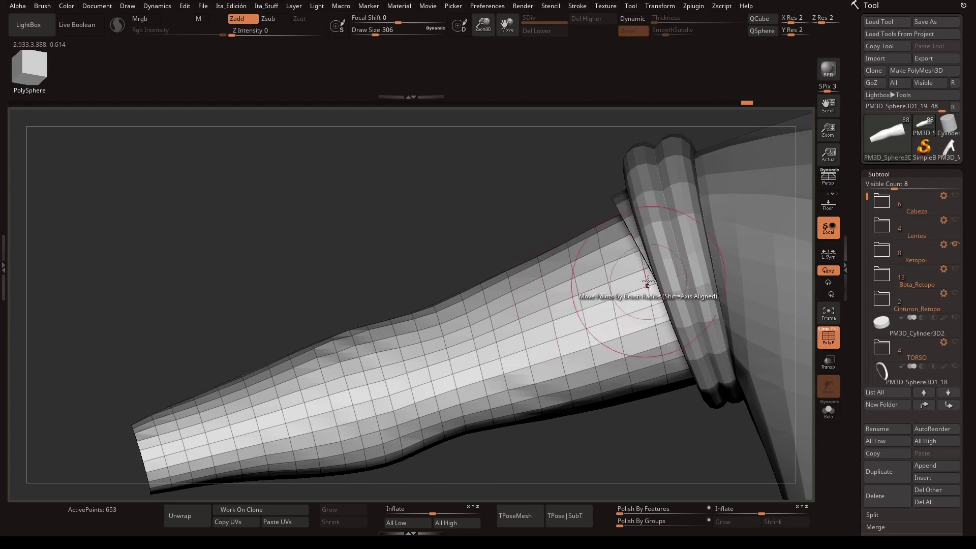
right_click_drag(648, 281, 304, 238)
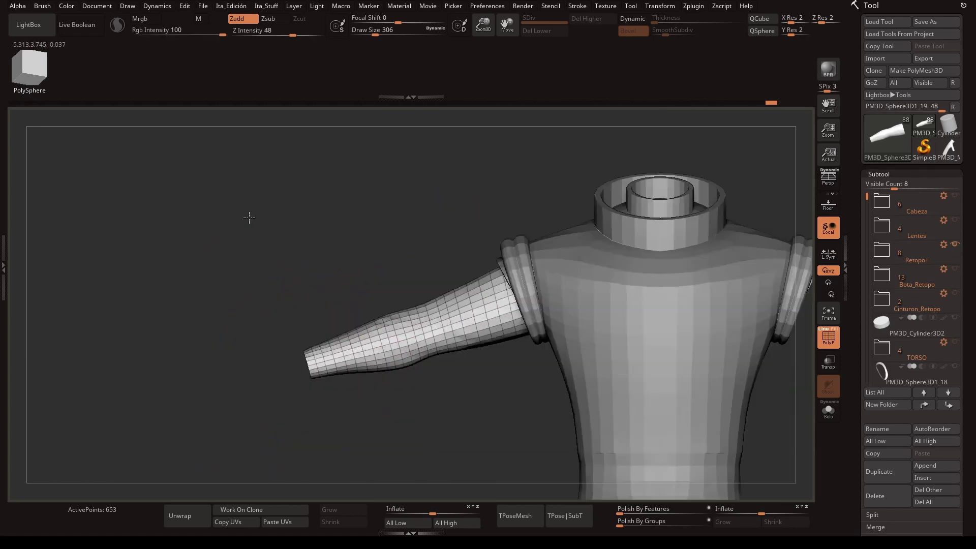
- Hide the BODY folder parts, isolate the arm, and Mirror And Weld it
left_click(955, 294)
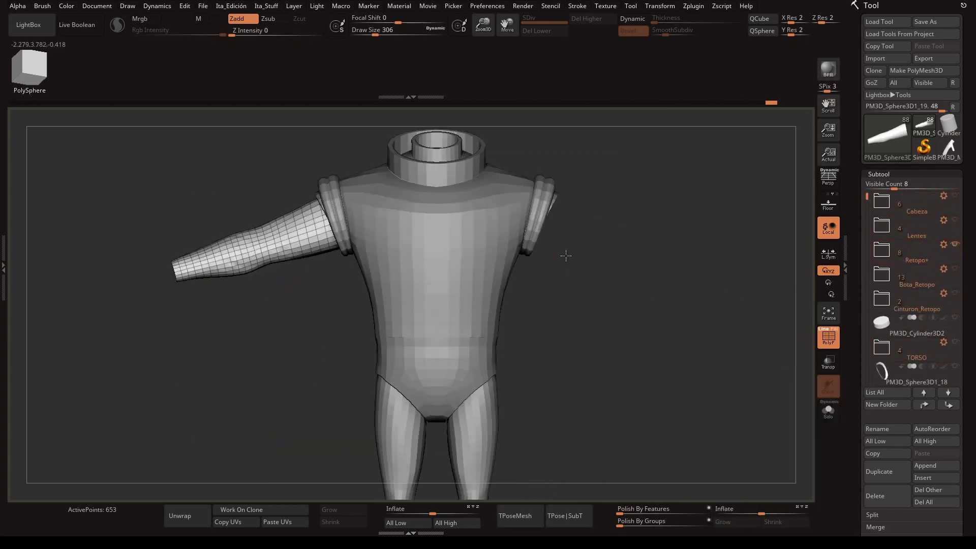
key("b")
key("f")
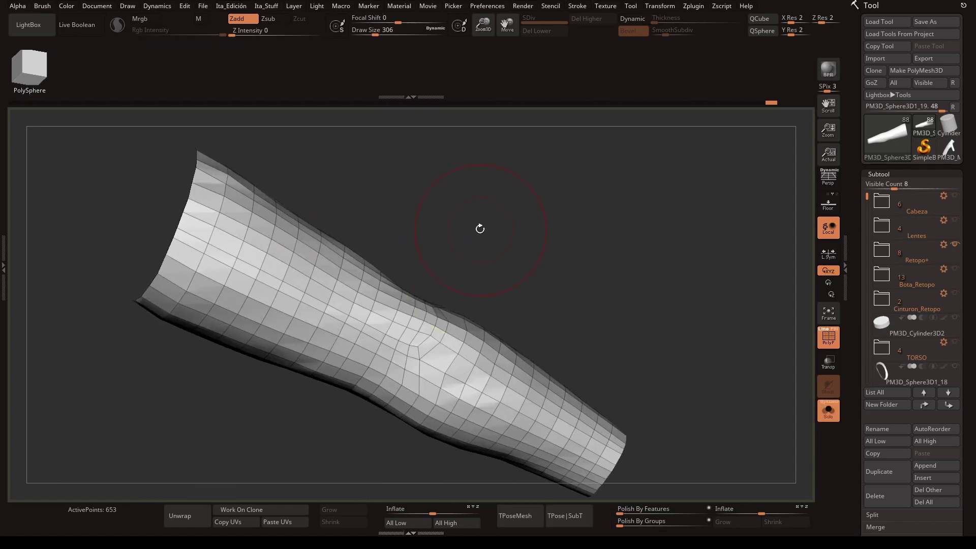
mouse_move(480, 226)
left_mouse_down()
mouse_move(464, 266)
mouse_move(388, 280)
left_mouse_up()
mouse_move(317, 321)
right_mouse_down()
mouse_move(270, 299)
mouse_move(356, 218)
mouse_move(413, 240)
mouse_move(359, 330)
mouse_move(364, 287)
right_mouse_up()
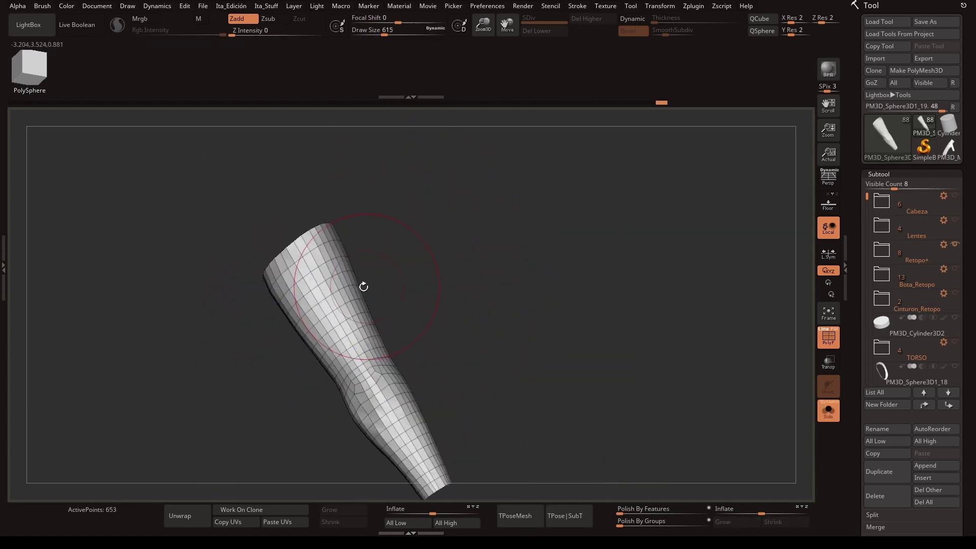
mouse_move(508, 294)
right_mouse_down()
mouse_move(496, 270)
mouse_move(440, 279)
right_mouse_up()
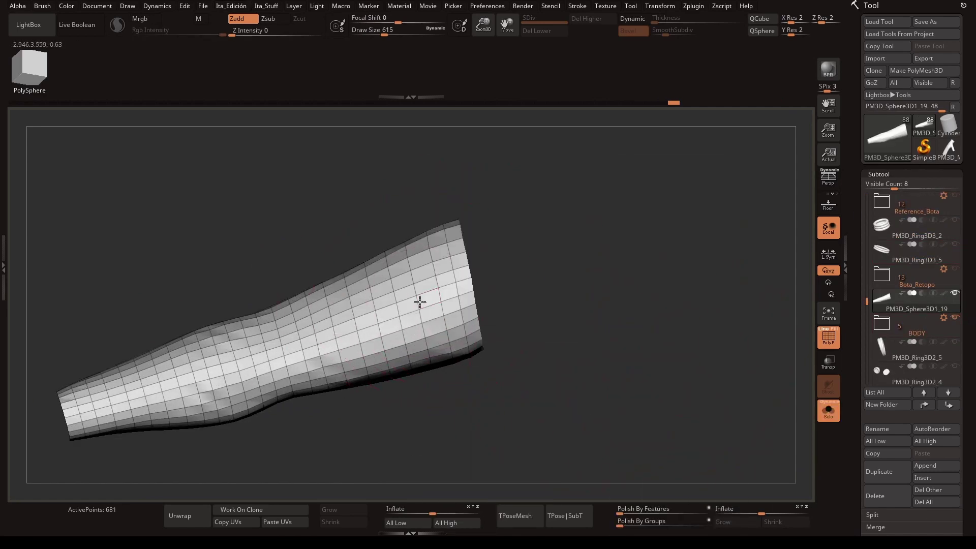
key("ctrl+shift+m")
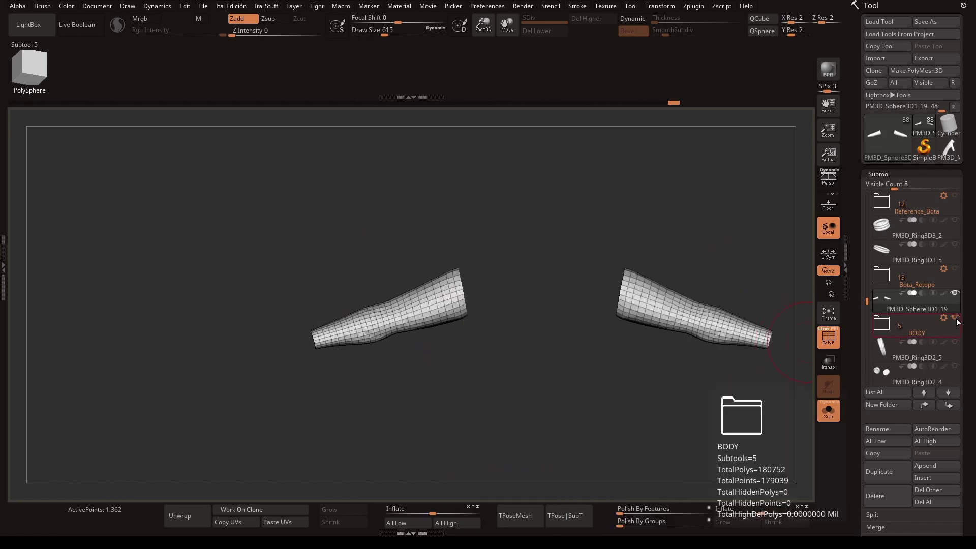
scroll(950, 252, "up", 5)
- Show the Retopo+ torso and legs again, save the project, and toggle the PolyF wireframe
left_click(954, 245)
left_click_drag(490, 344, 669, 302)
key("ctrl+s")
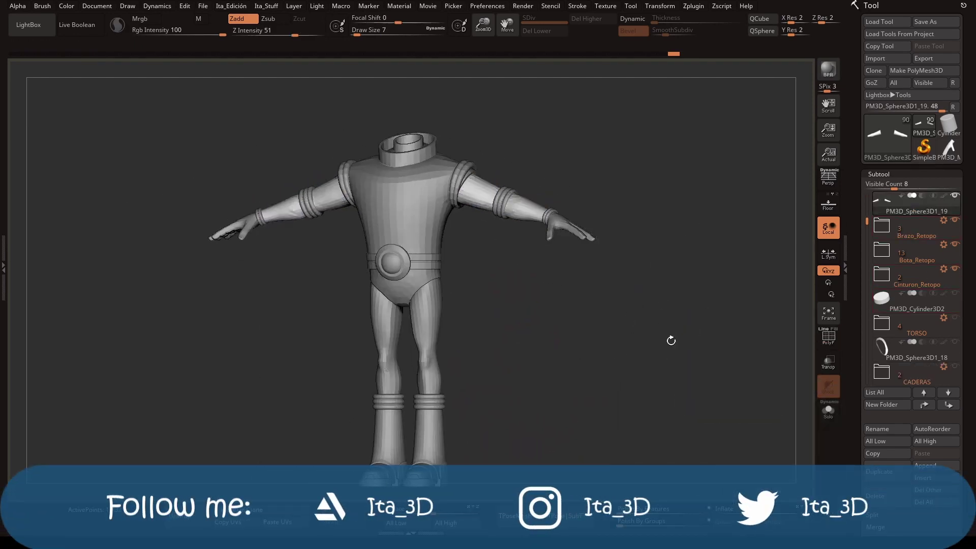
key("shift+f")
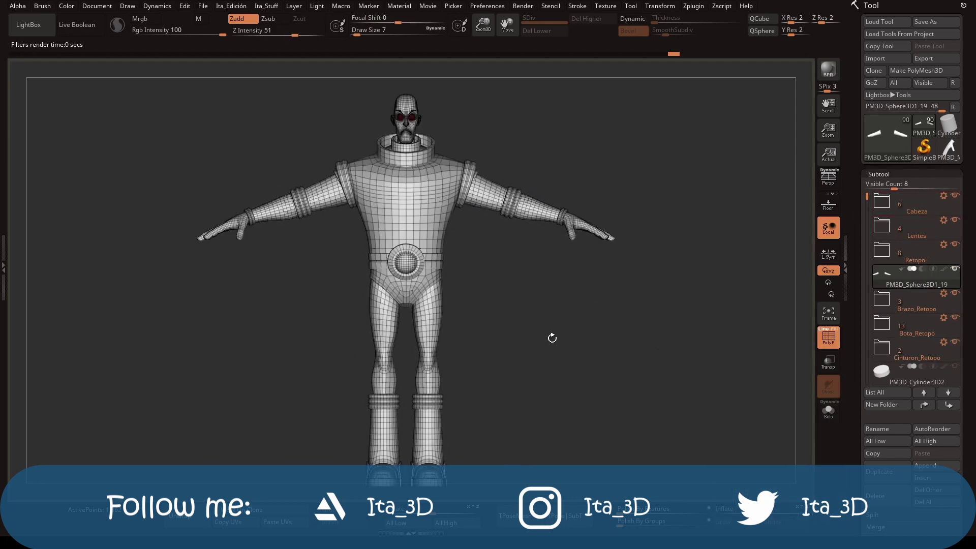